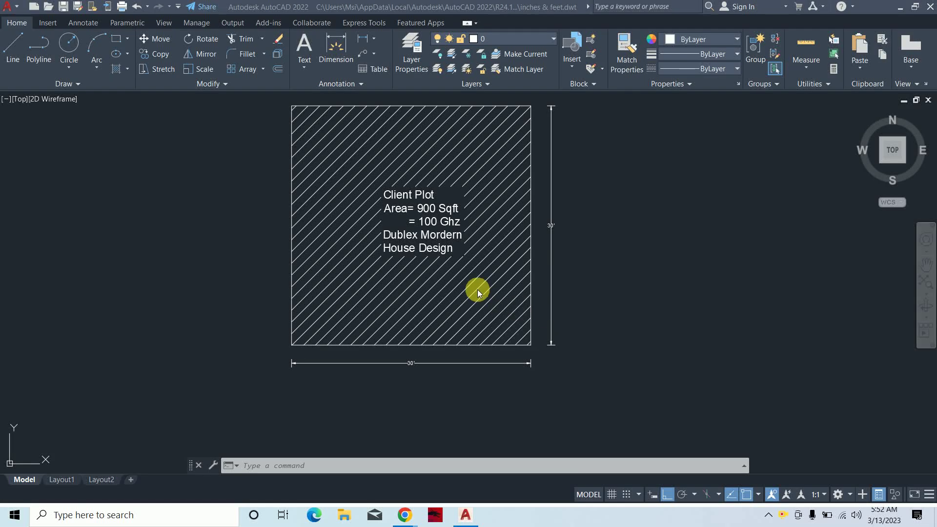
Zoom and pan to recentre the hatched plot in the view.
scroll(477, 289, down, 2)
scroll(473, 293, down, 2)
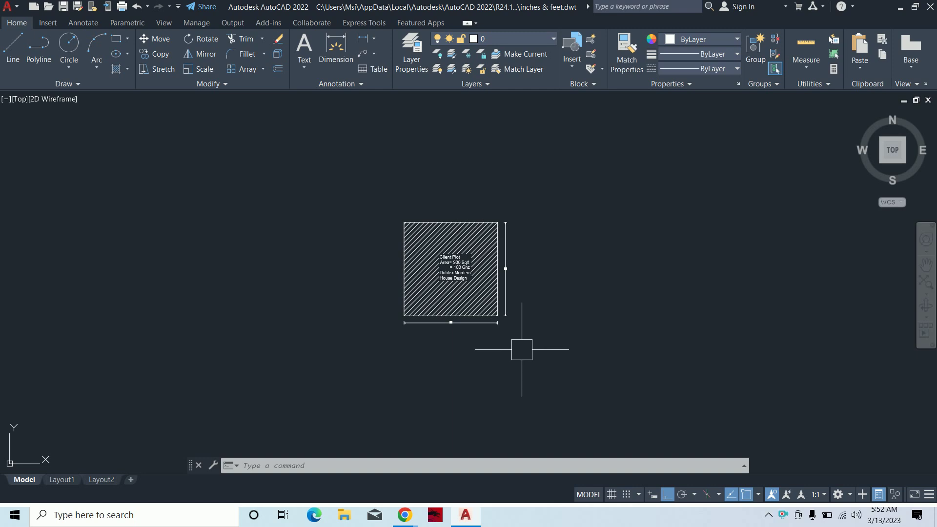
scroll(468, 270, up, 2)
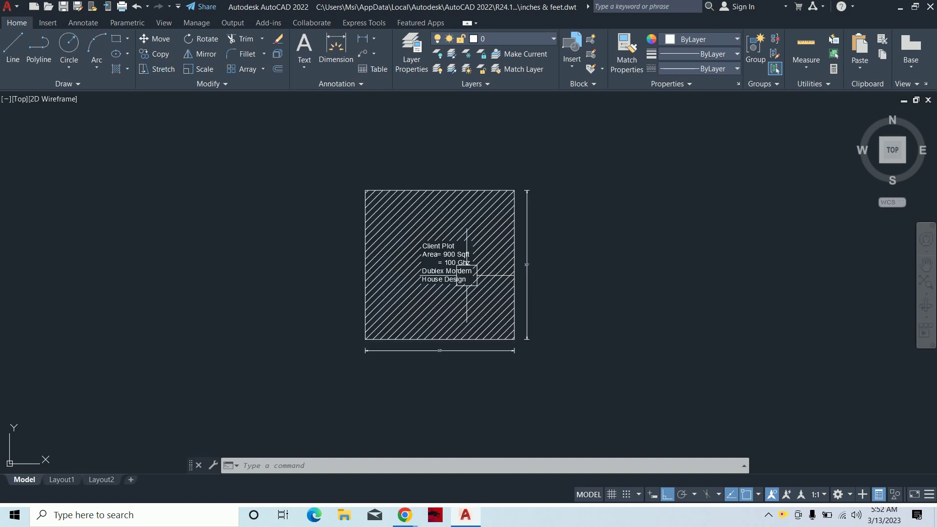
scroll(466, 273, up, 1)
scroll(471, 276, up, 2)
middle_drag(473, 276, 493, 285)
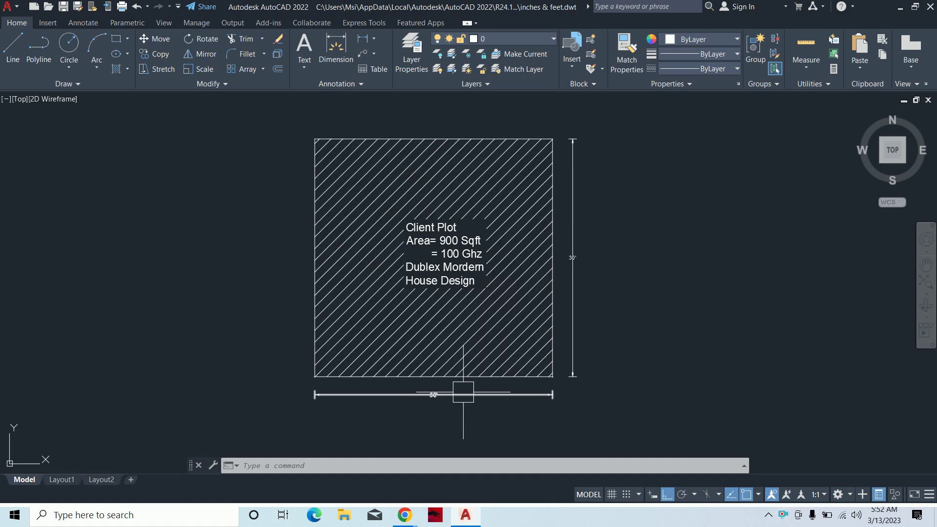
scroll(458, 388, up, 2)
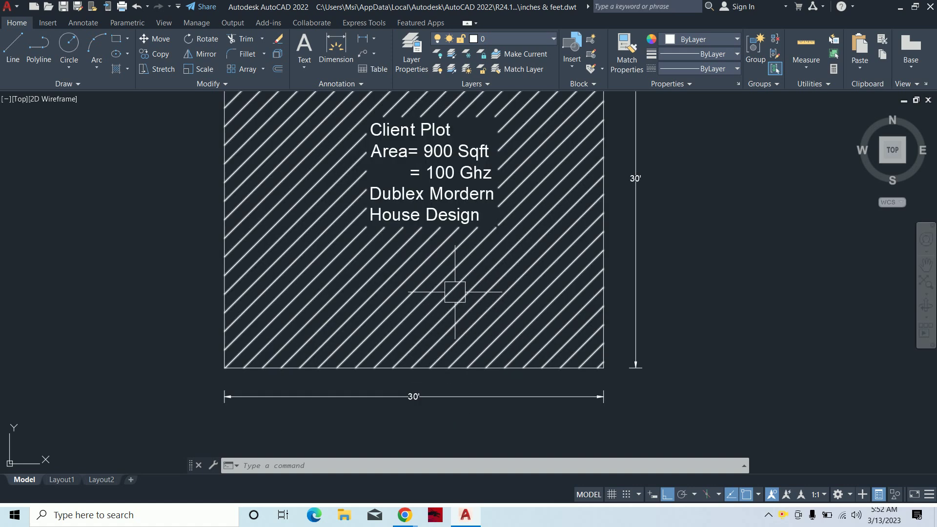
middle_drag(452, 287, 470, 337)
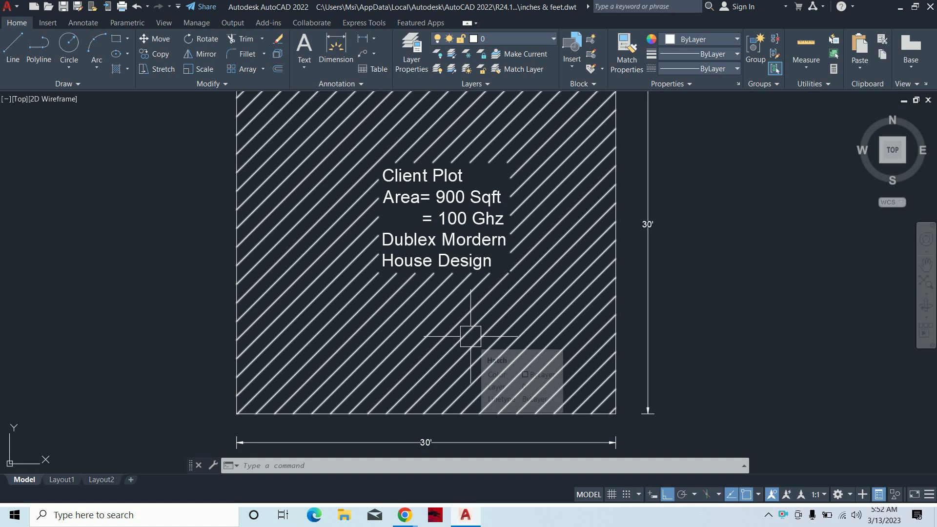
middle_drag(470, 268, 470, 286)
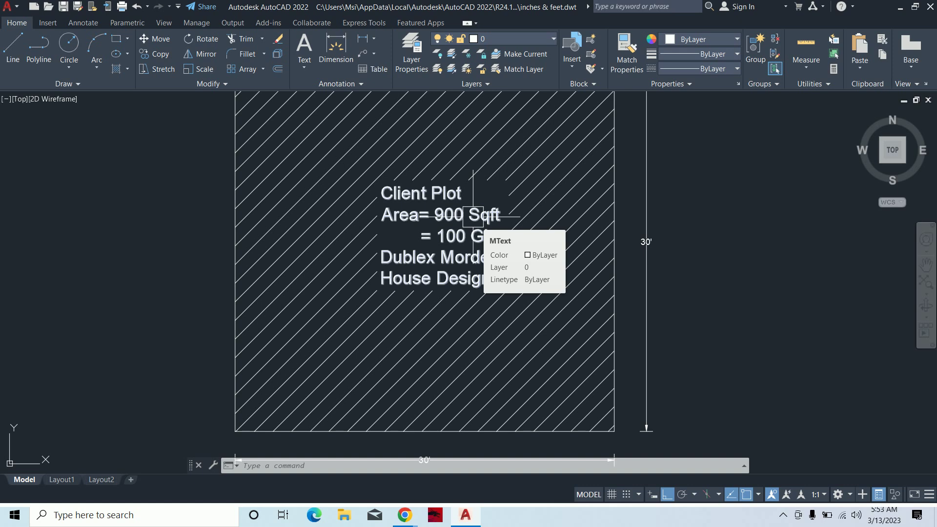
mouse_move(474, 215)
scroll(494, 236, down, 2)
scroll(494, 236, down, 2)
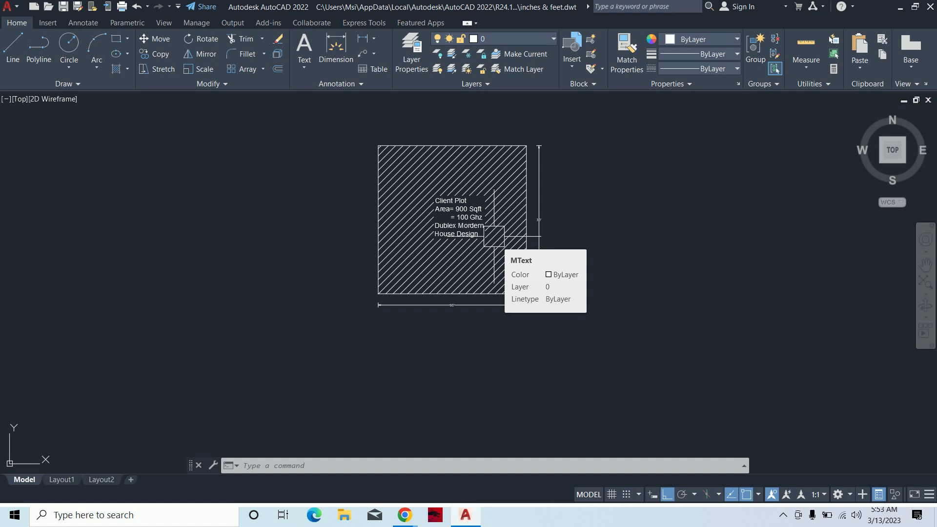
middle_drag(550, 287, 536, 315)
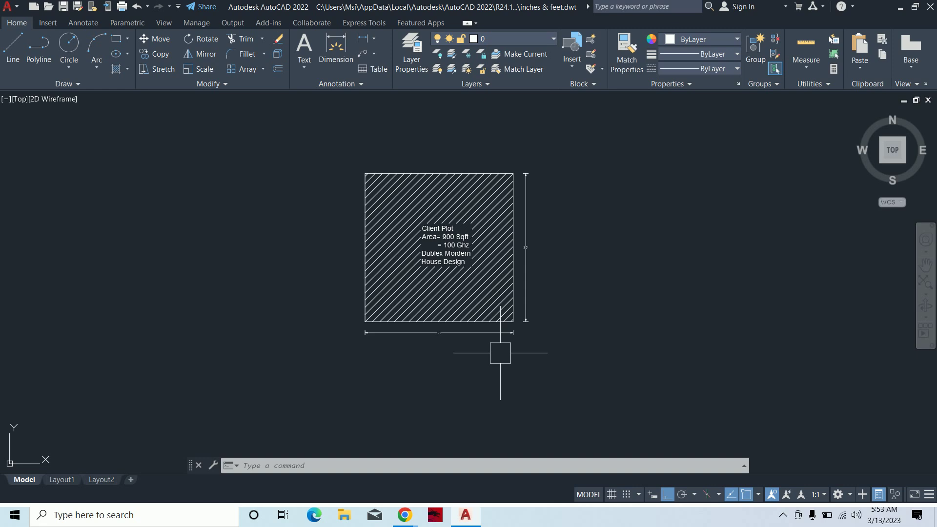
scroll(422, 256, up, 2)
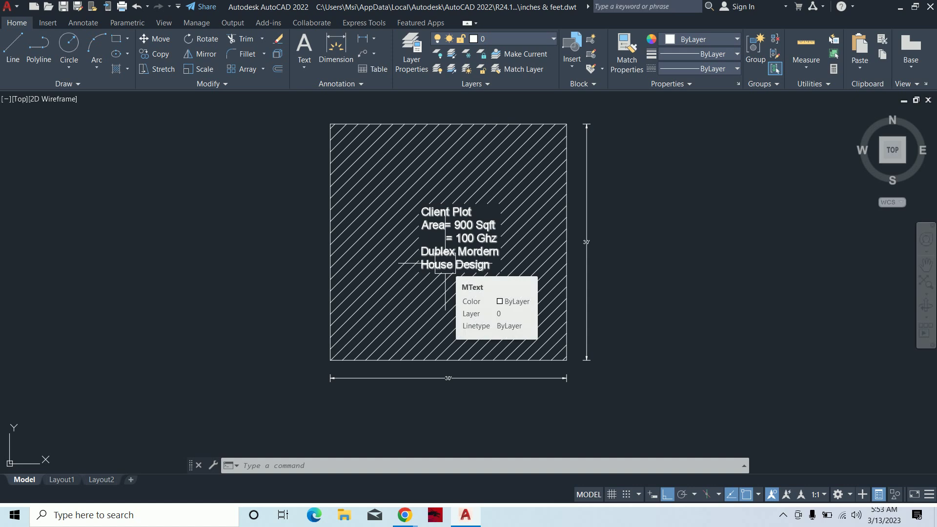
Copy the plot's description text to a spot below the 30' bottom dimension.
text(co)
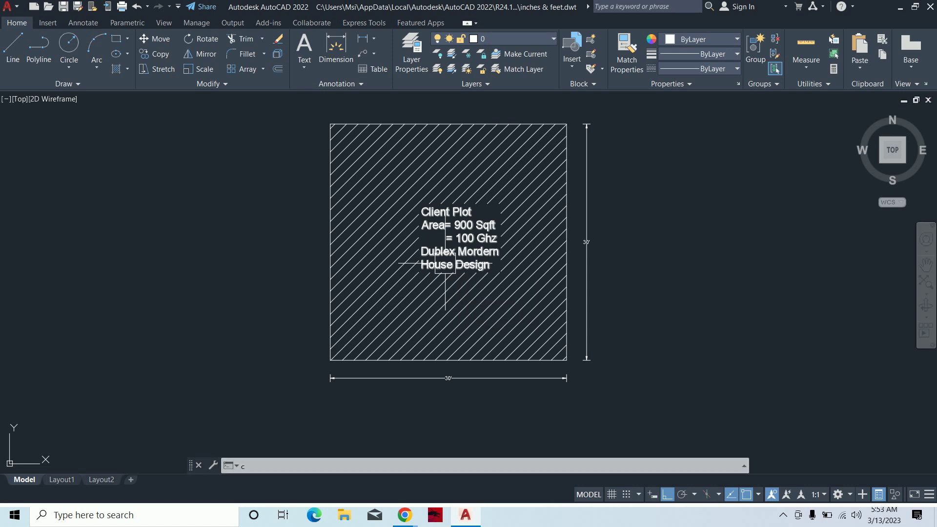
key(Return)
click(452, 239)
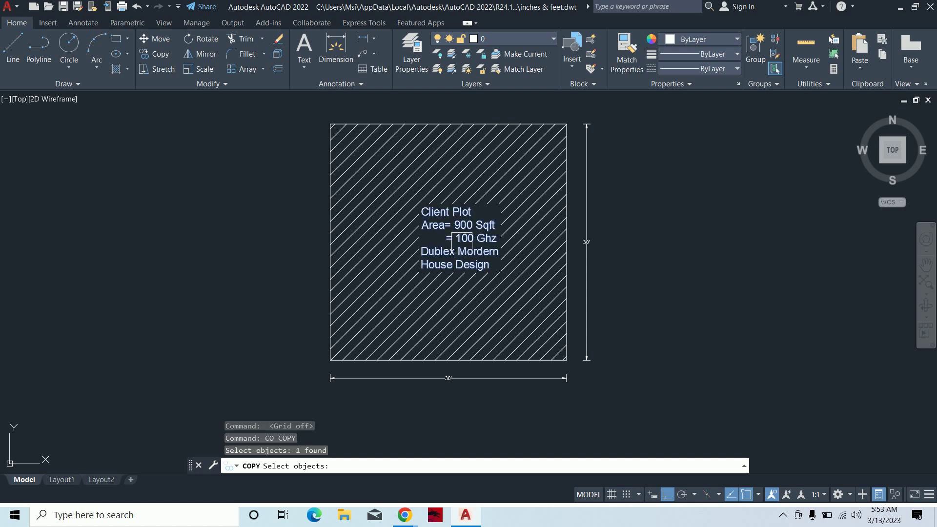
key(Return)
click(679, 224)
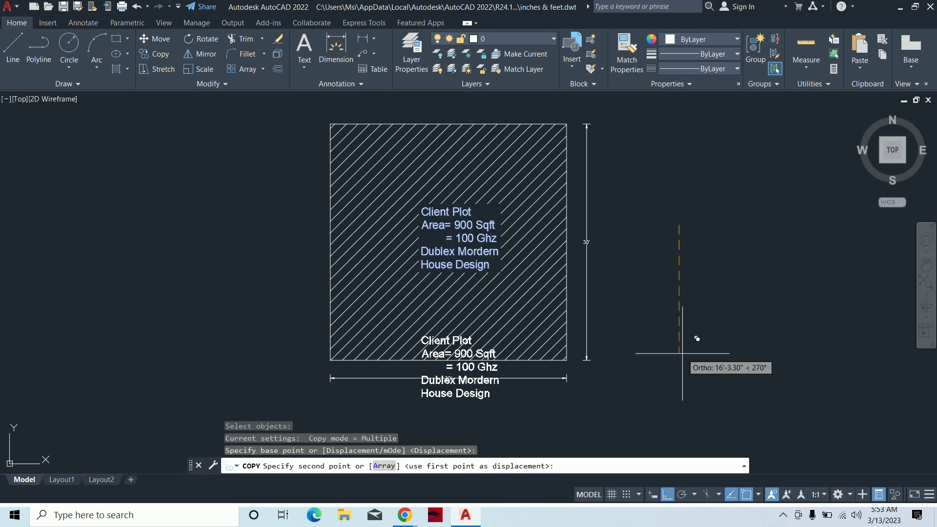
scroll(688, 332, down, 2)
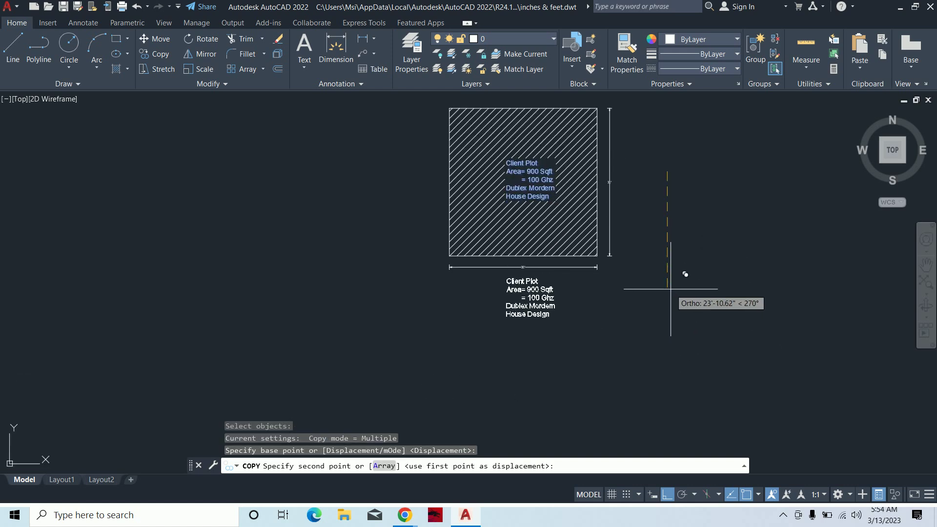
click(664, 292)
key(Escape)
Rewrite the copied text to read 'Main Road' and begin moving that label.
double_click(550, 297)
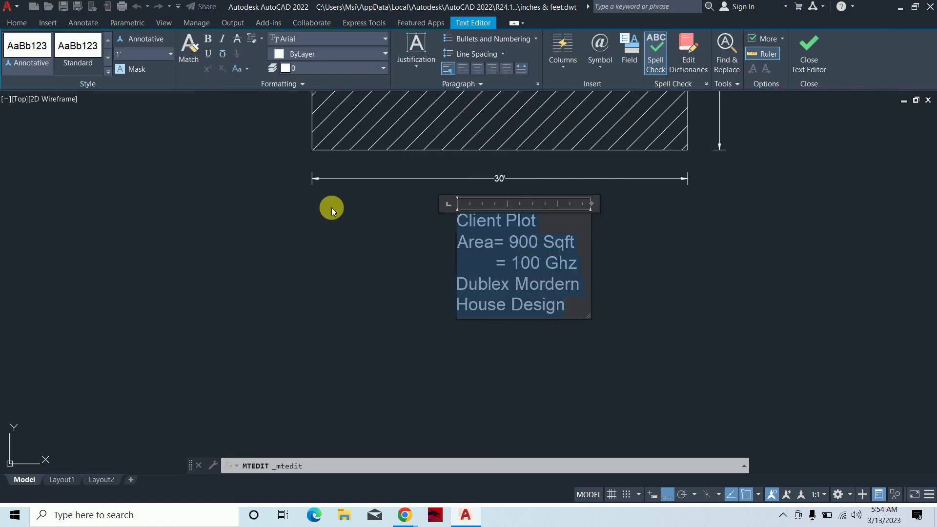
text(Mai)
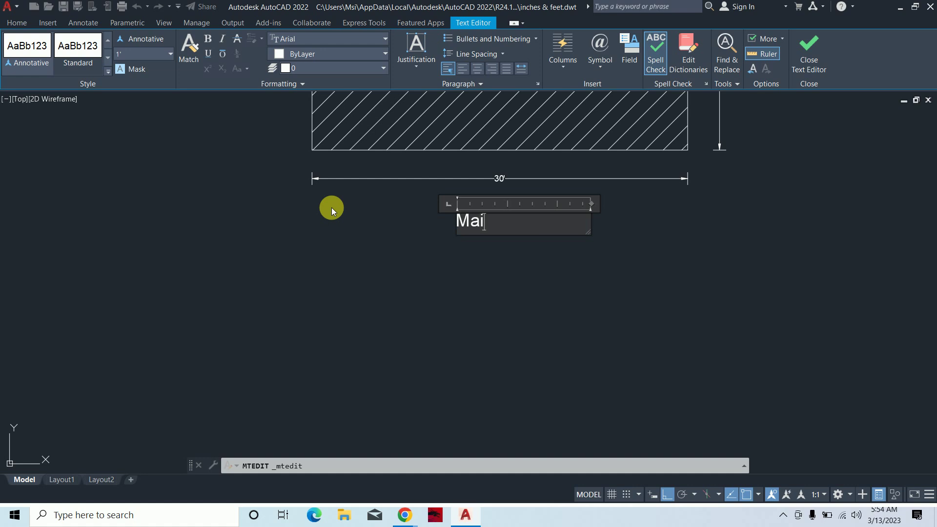
text(n Roa)
text(d)
key(Escape)
key(Escape)
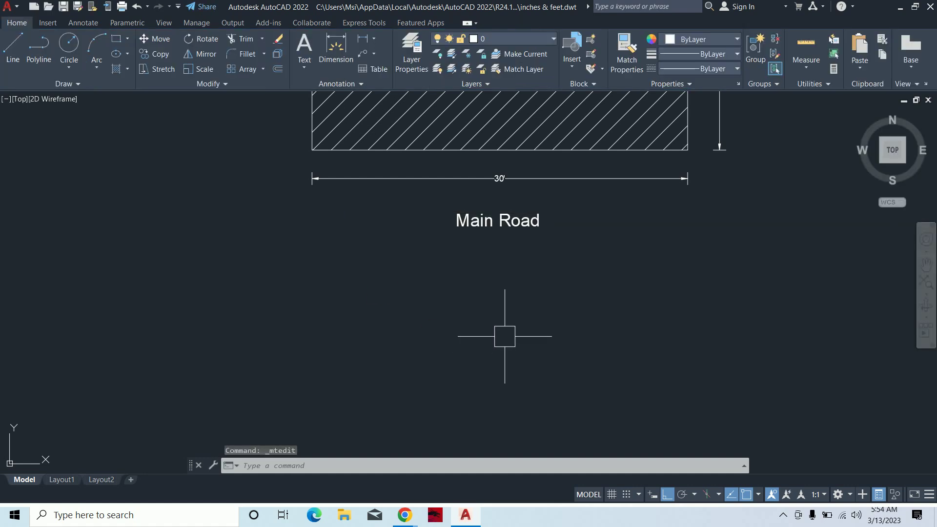
middle_drag(521, 224, 535, 251)
key(m)
key(Return)
click(536, 251)
Move the Main Road label slightly lower below the plot.
click(548, 265)
key(Return)
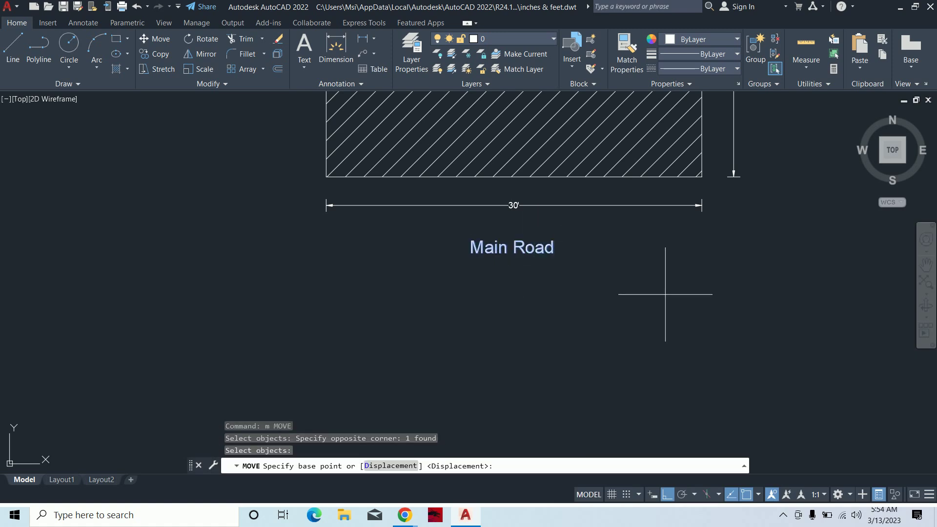
click(666, 293)
click(675, 316)
key(Escape)
key(Escape)
key(Escape)
With Ortho off, copy the Main Road label to the right of the plot.
middle_drag(460, 266, 477, 303)
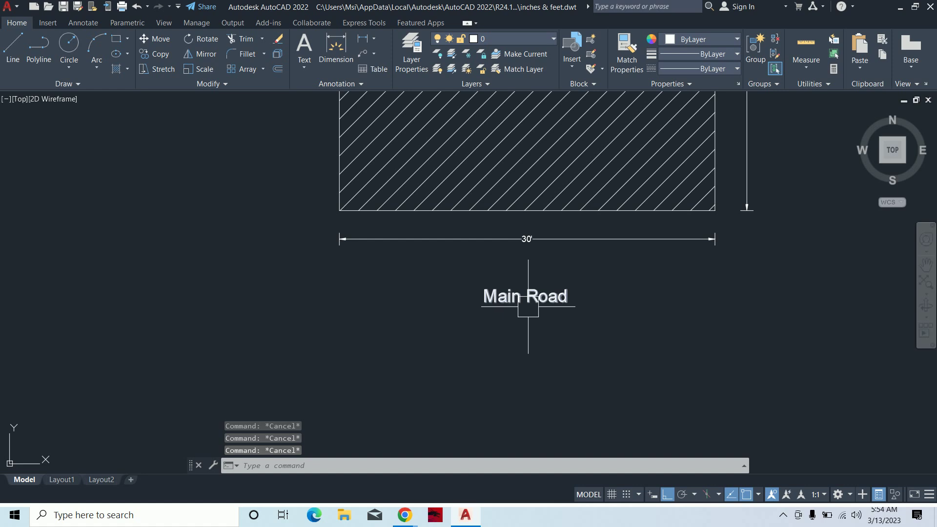
scroll(532, 297, up, 2)
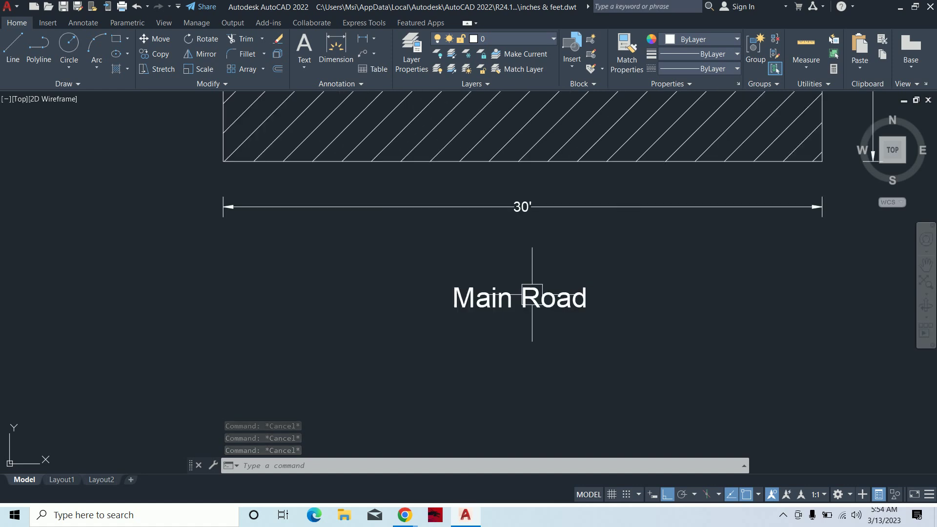
scroll(509, 324, down, 2)
text(co)
key(Return)
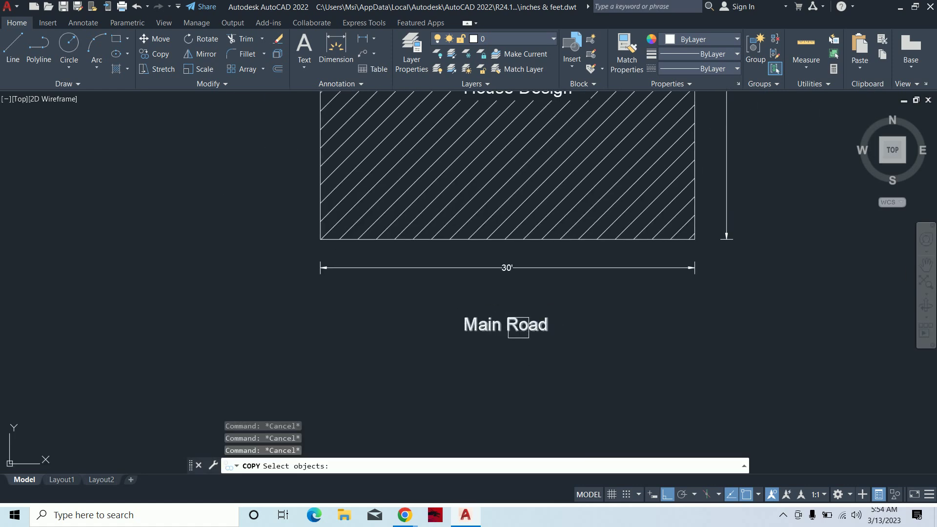
click(509, 324)
key(Return)
click(495, 352)
scroll(764, 278, down, 2)
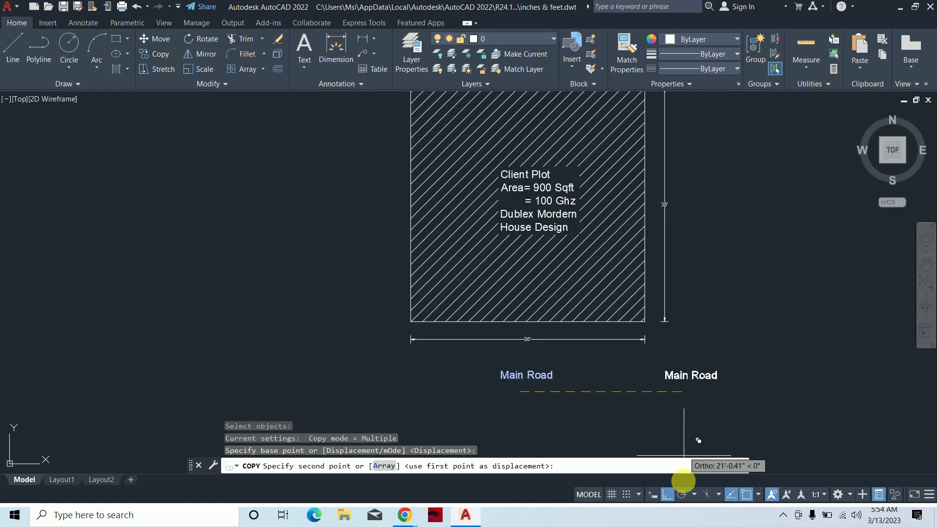
click(667, 494)
click(706, 220)
Add further Main Road copies above and left of the plot, then open the right copy for editing.
scroll(639, 247, down, 1)
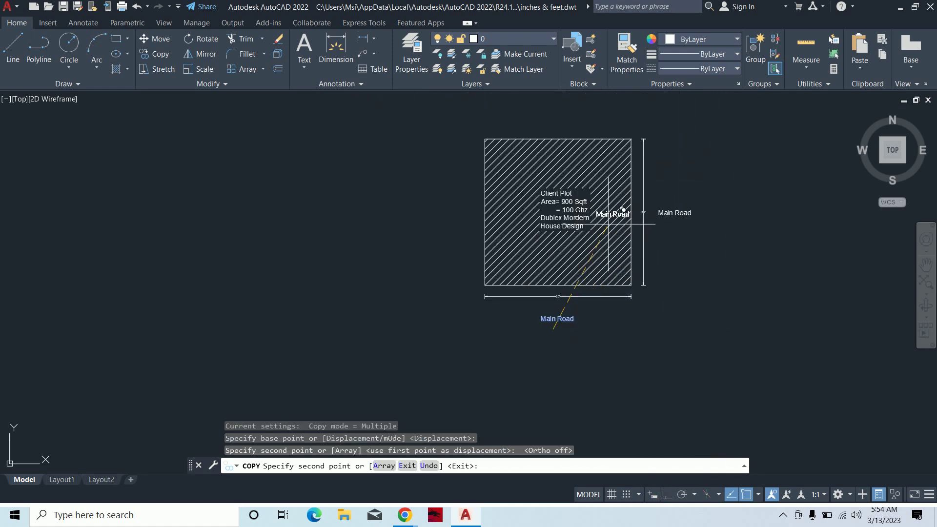
middle_drag(488, 122, 593, 314)
scroll(677, 324, up, 2)
click(707, 363)
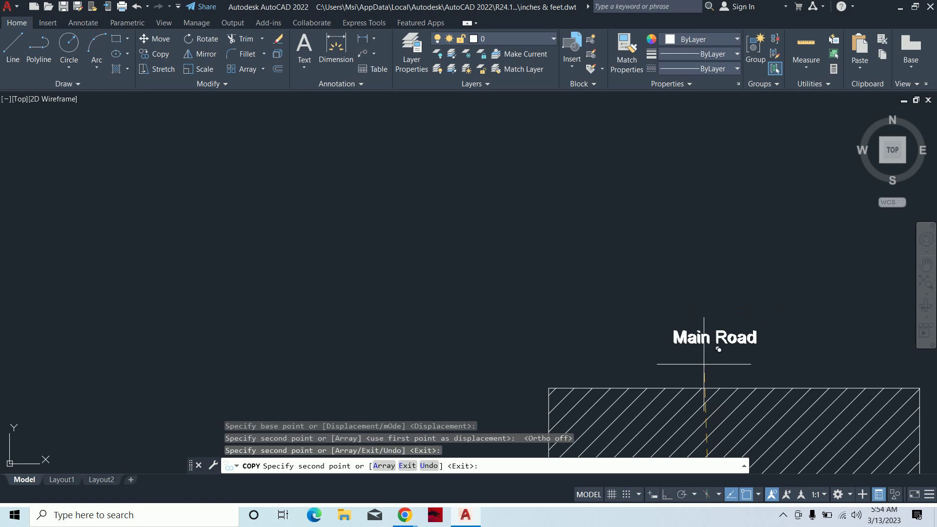
scroll(708, 363, down, 2)
key(Escape)
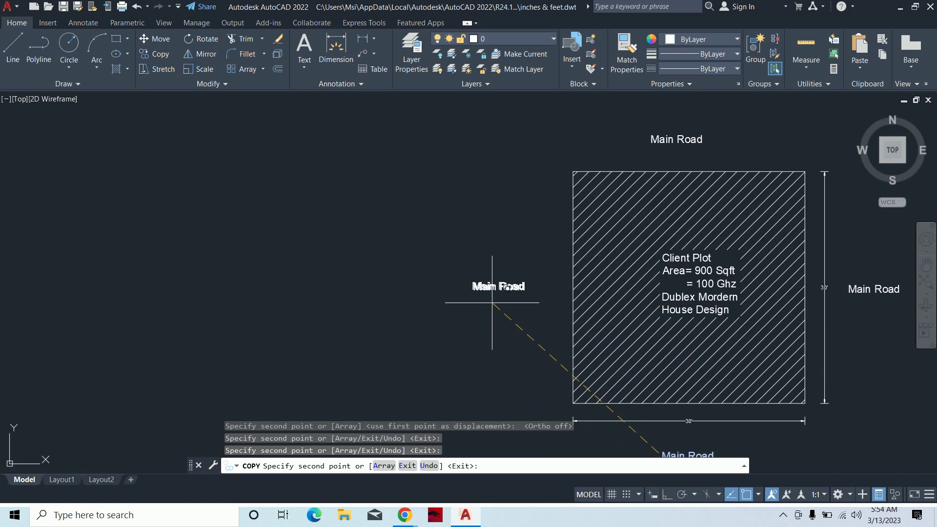
key(Escape)
scroll(488, 312, down, 1)
scroll(619, 298, up, 4)
double_click(630, 283)
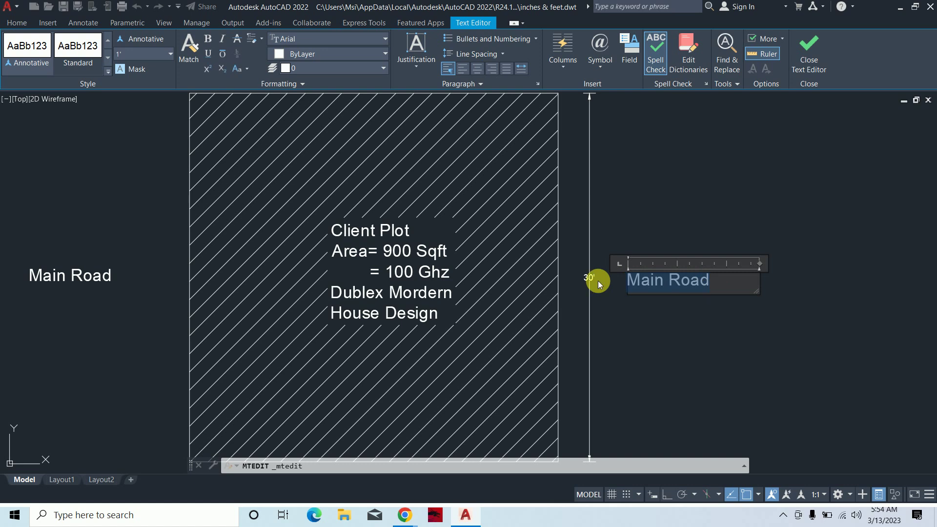
Change the right-side label's text to 'Other's Property'.
text(Service )
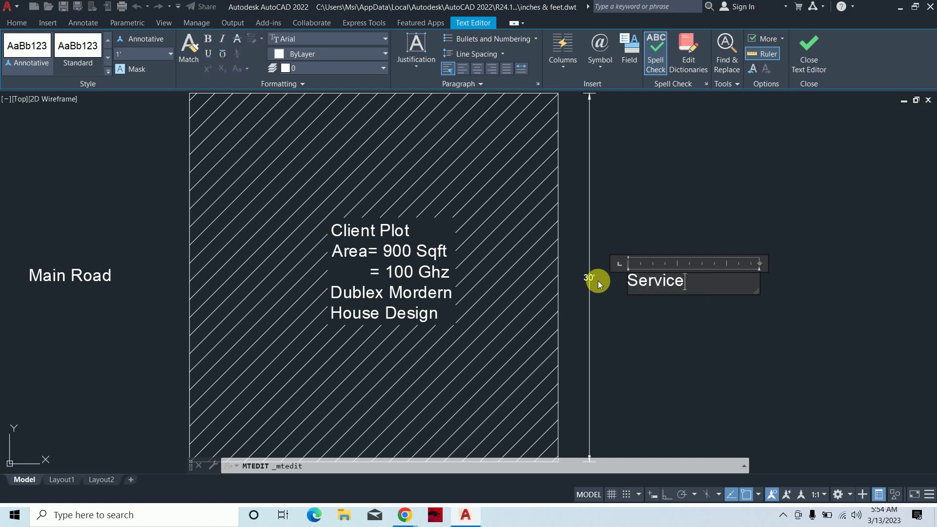
text(Road)
key(BackSpace)
key(BackSpace)
key(BackSpace)
key(BackSpace)
text(Cl)
key(BackSpace)
key(BackSpace)
text(Other')
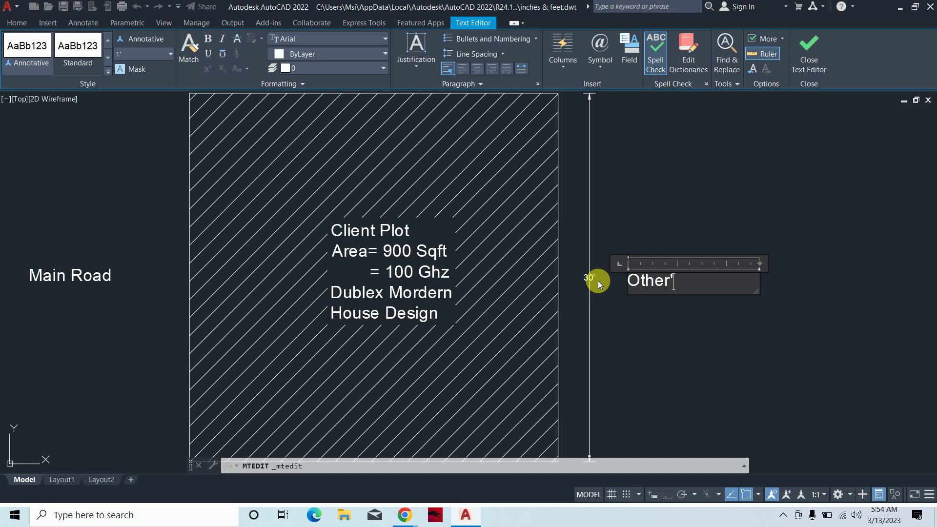
text(s Pro)
text(perty)
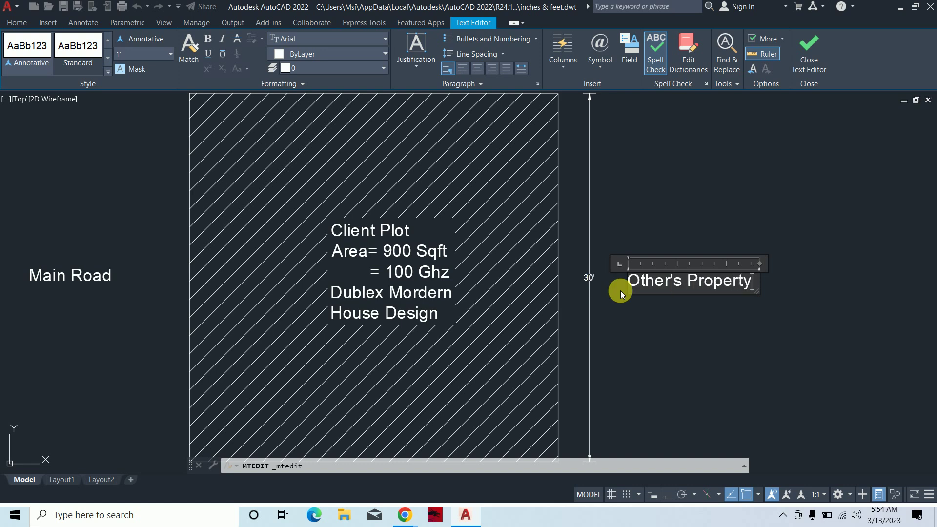
click(620, 291)
scroll(585, 274, down, 2)
click(273, 268)
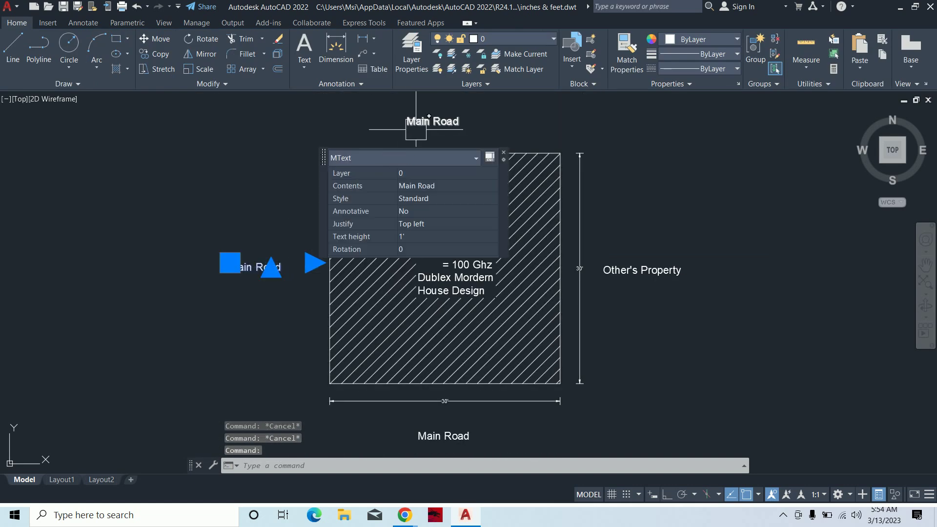
Replace the top and left Main Road labels with copies of 'Other's Property'.
click(428, 117)
key(Delete)
text(c)
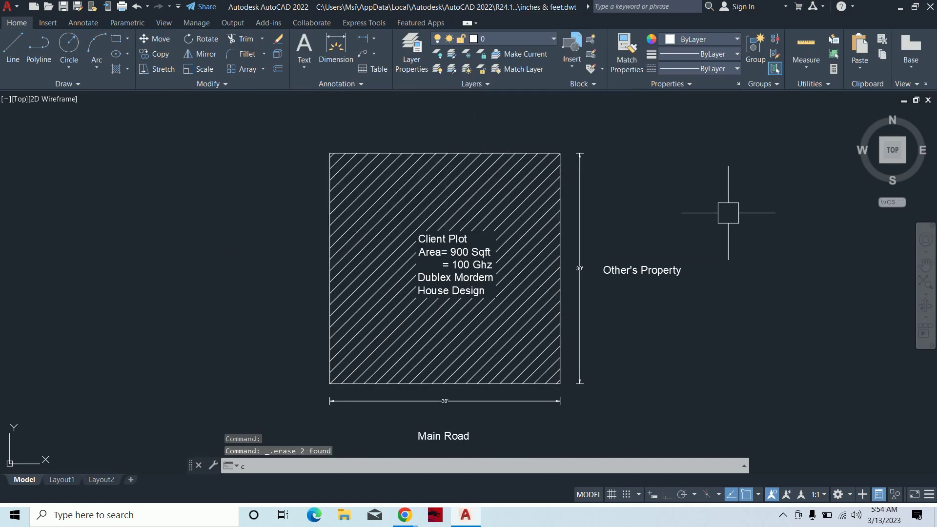
text(o)
key(Return)
click(644, 270)
key(Return)
click(652, 288)
middle_drag(466, 139, 512, 201)
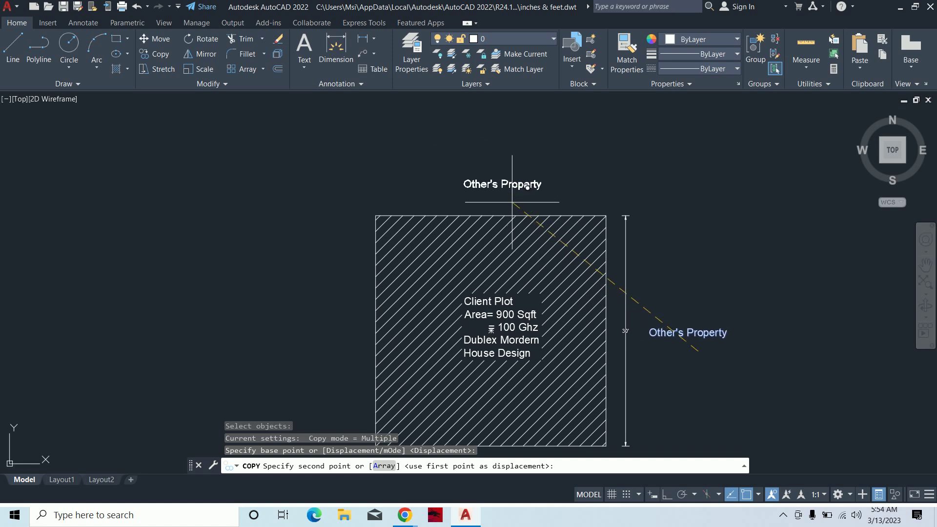
click(500, 215)
click(318, 344)
key(Escape)
Pan around the drawing to review the plot's new labels.
scroll(623, 311, down, 3)
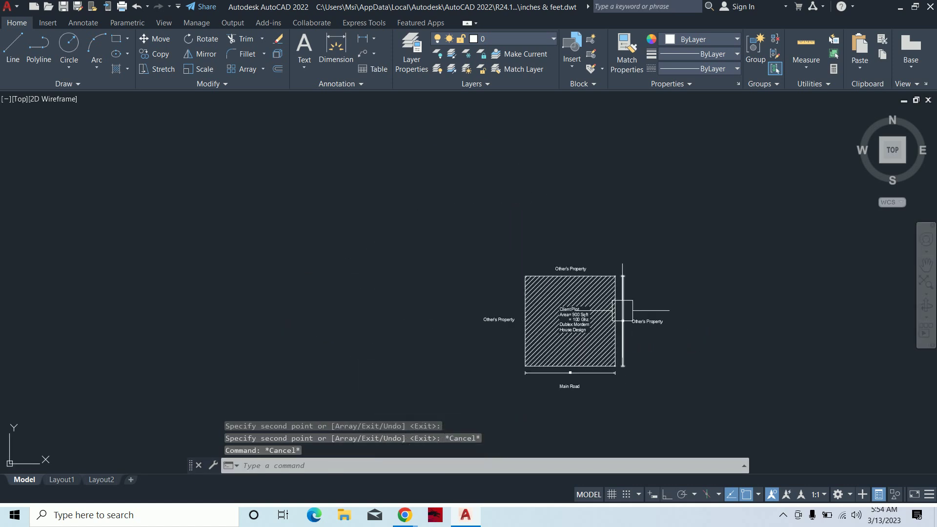
middle_drag(622, 311, 540, 257)
scroll(520, 297, up, 4)
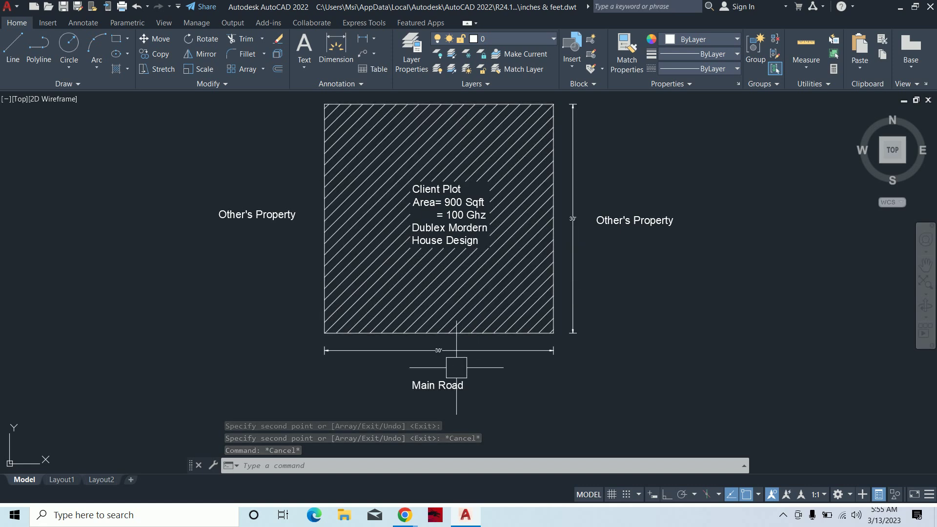
middle_drag(456, 367, 465, 357)
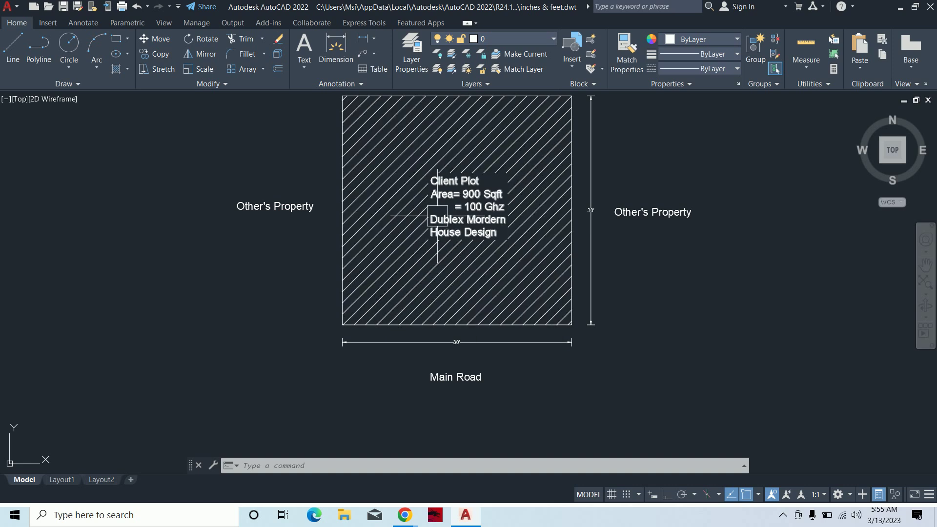
middle_drag(435, 215, 444, 274)
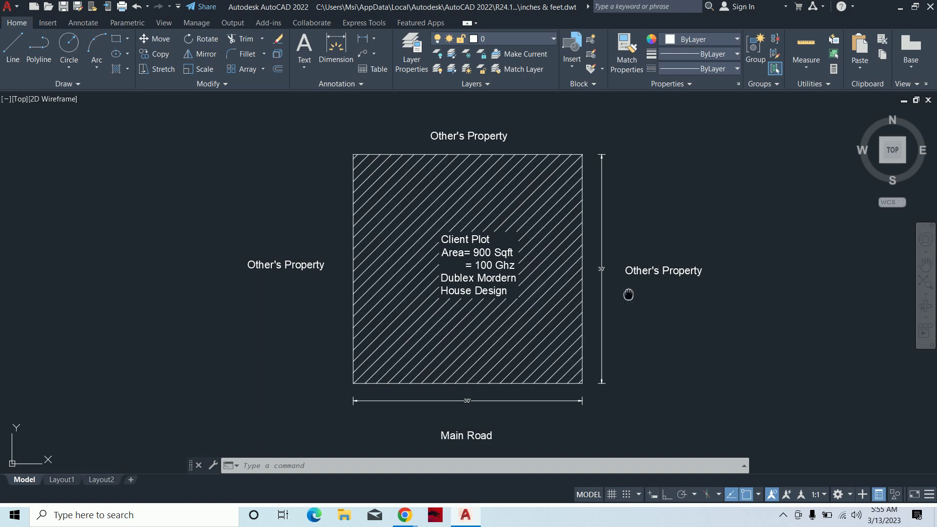
middle_drag(627, 293, 619, 276)
middle_drag(506, 286, 499, 293)
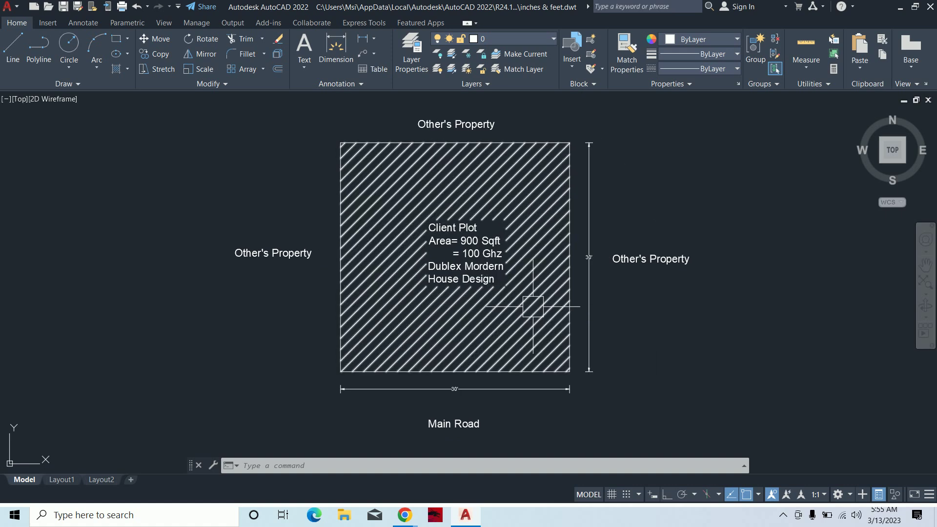
middle_drag(532, 300, 494, 208)
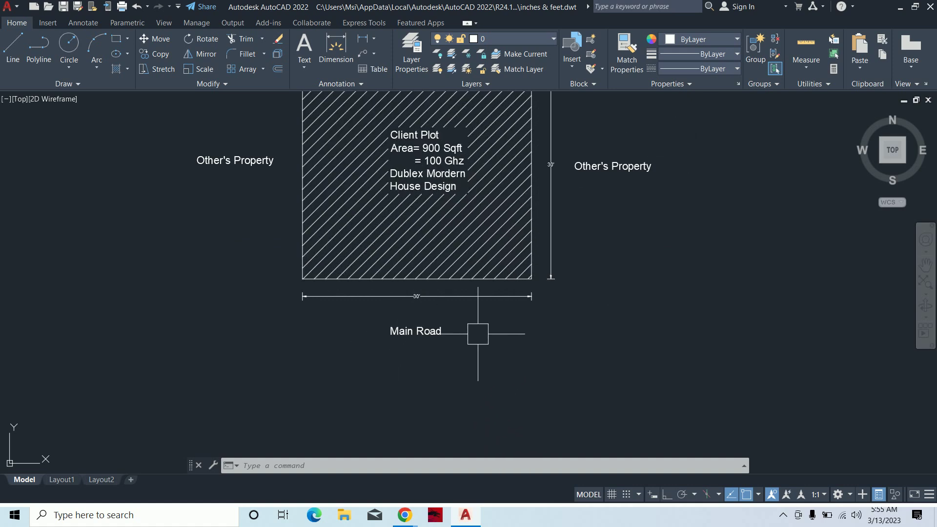
key(Escape)
key(Escape)
key(Escape)
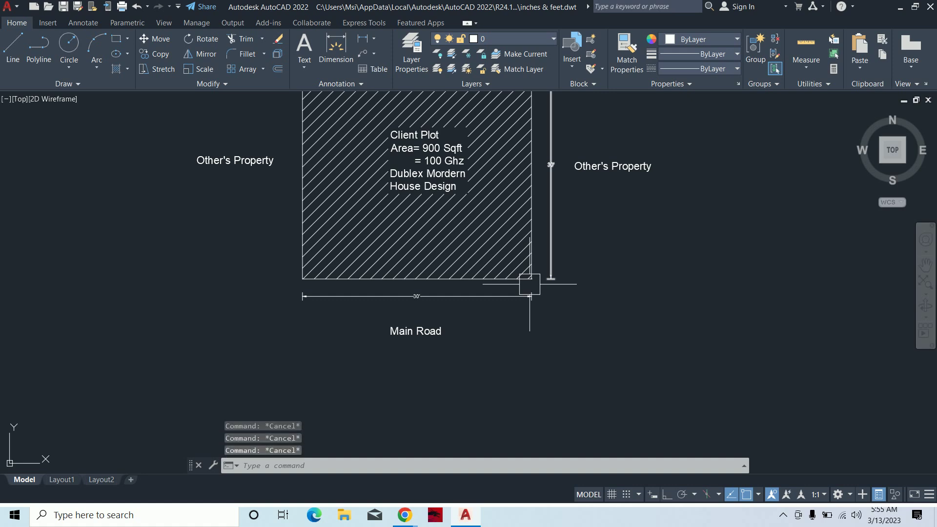
Draw a horizontal construction line through the plot's lower-left corner.
text(xl)
key(Return)
text(h)
key(Return)
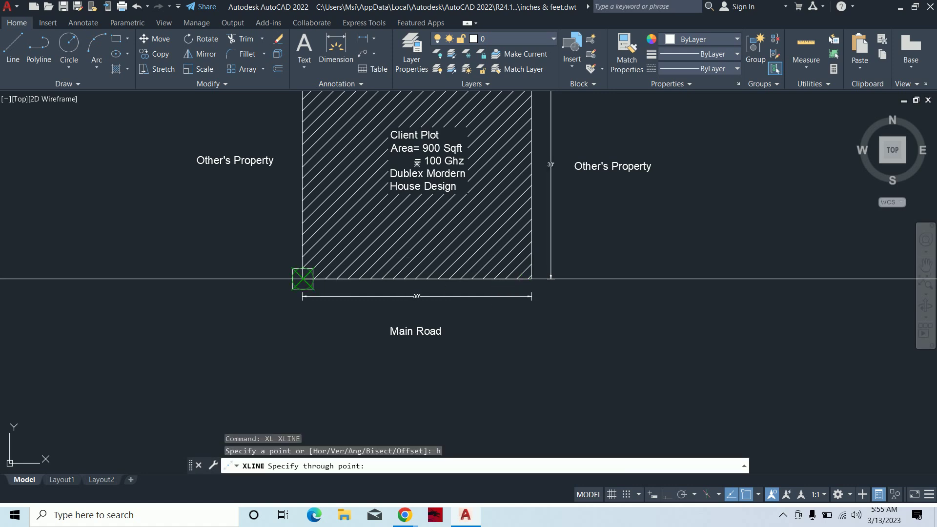
click(302, 278)
key(Escape)
Offset the construction line 25' downward.
text(o)
key(Return)
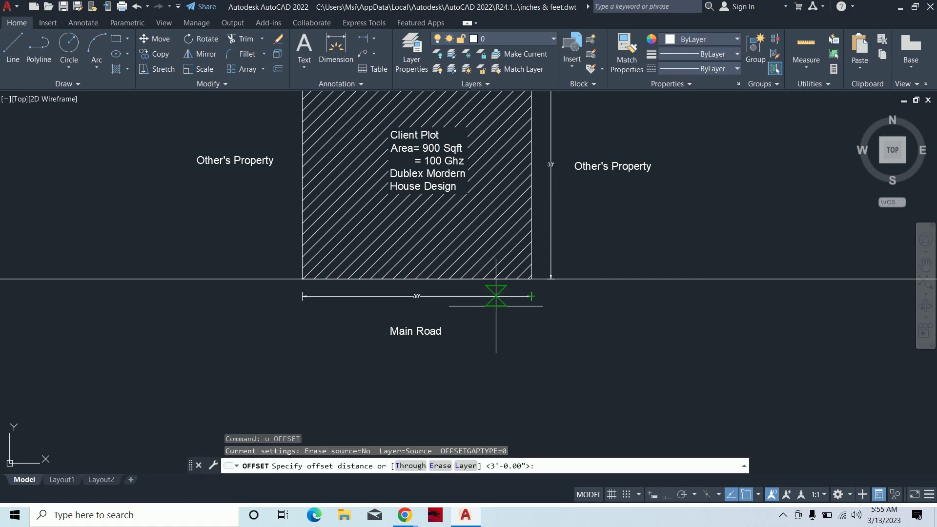
key(Return)
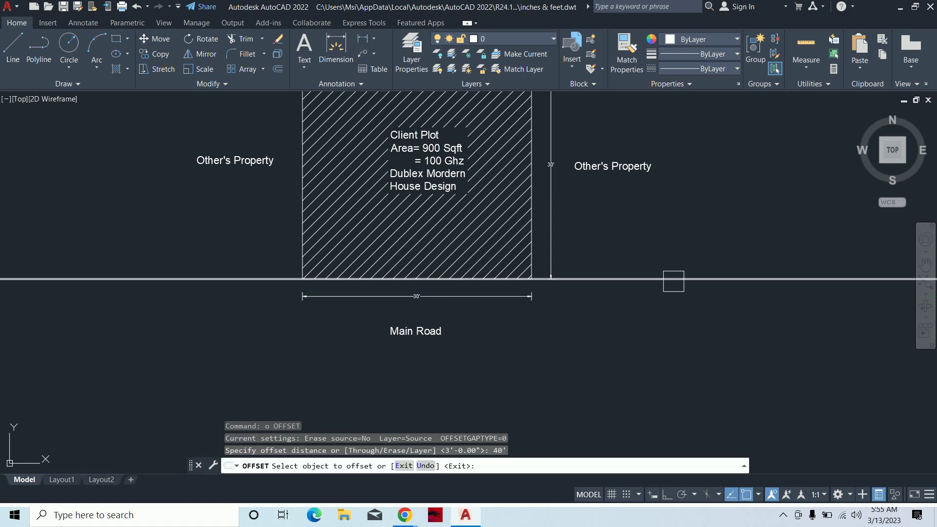
click(673, 279)
key(Escape)
scroll(625, 319, down, 4)
key(Return)
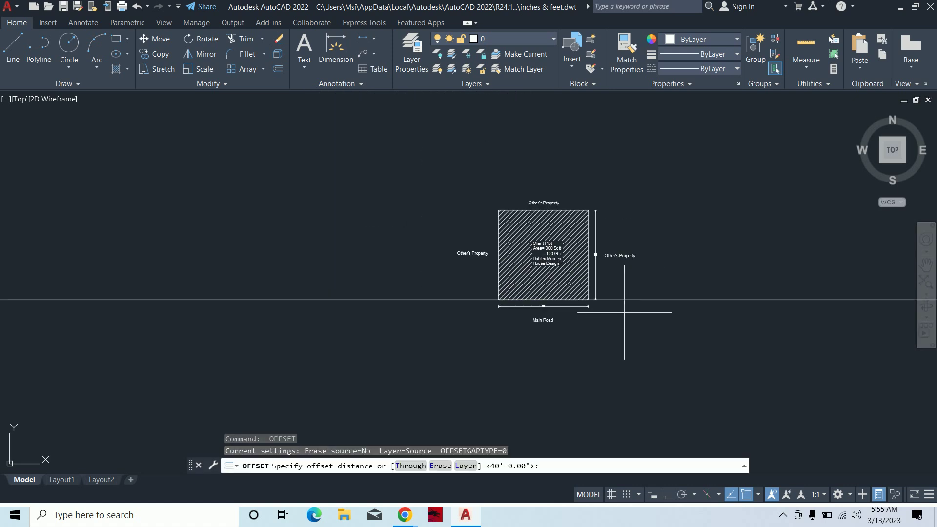
text(25)
key(Return)
click(655, 299)
key(Escape)
scroll(585, 324, up, 1)
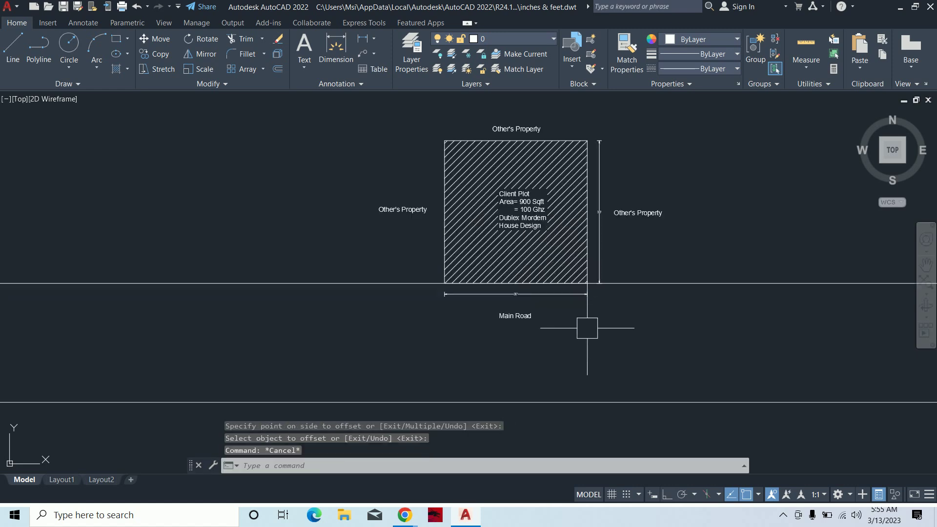
key(Escape)
key(Escape)
Offset the construction line 12.5' downward.
scroll(580, 313, up, 1)
key(Return)
text(12.5)
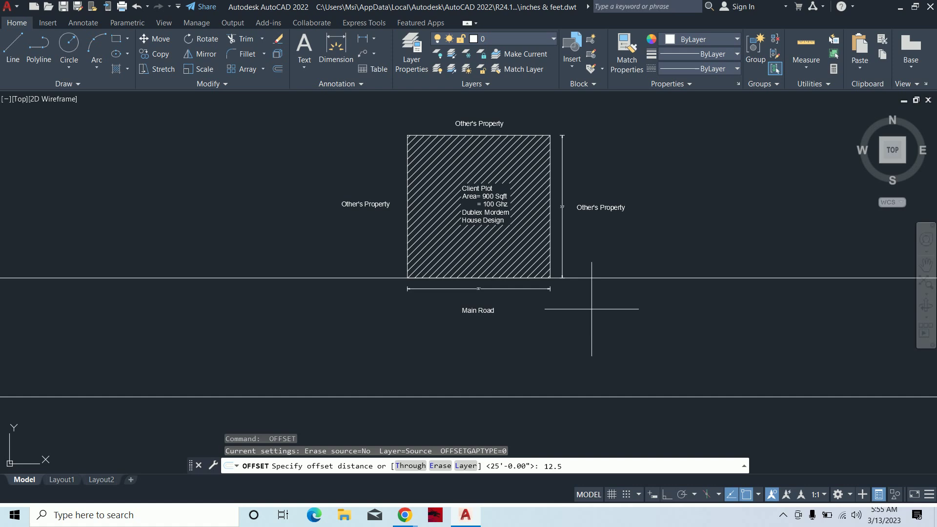
key(Return)
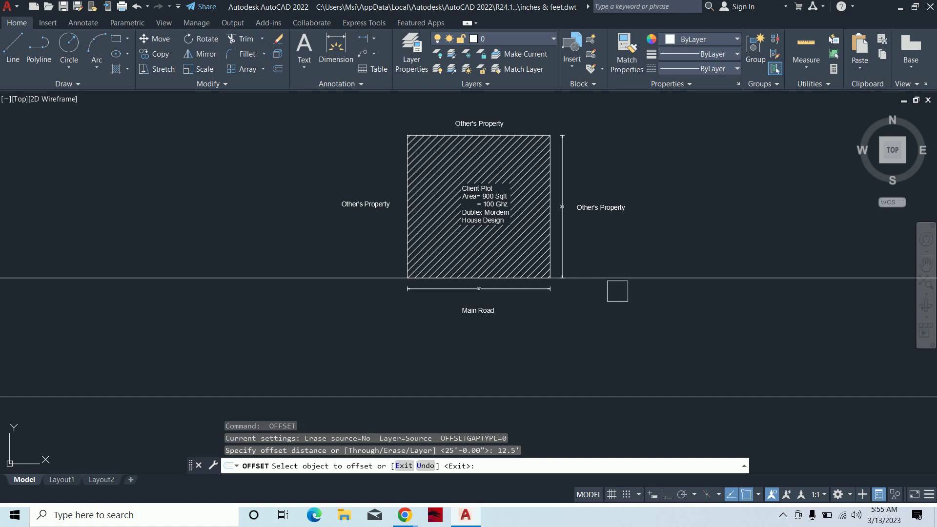
click(613, 279)
click(579, 331)
key(Escape)
key(Escape)
key(Escape)
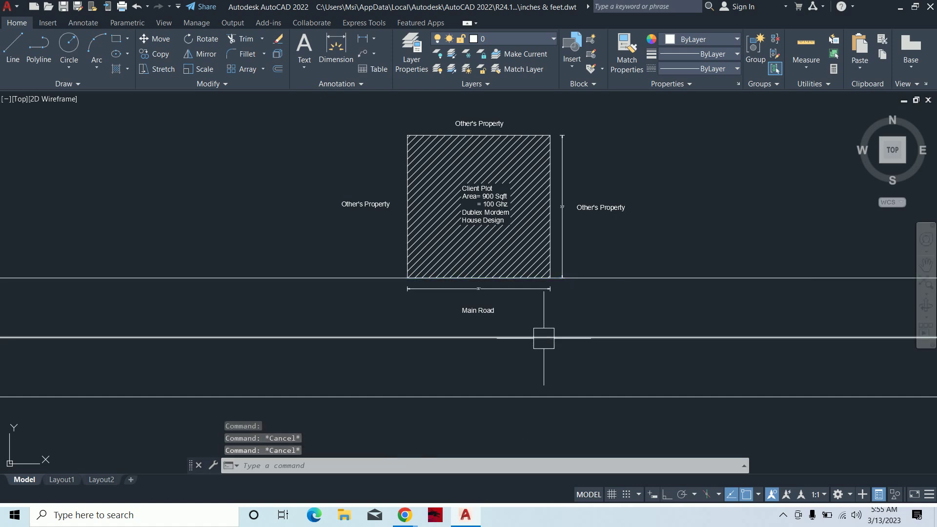
Start a line with its first point below the road lines.
text(l)
key(Return)
scroll(623, 280, down, 2)
click(693, 210)
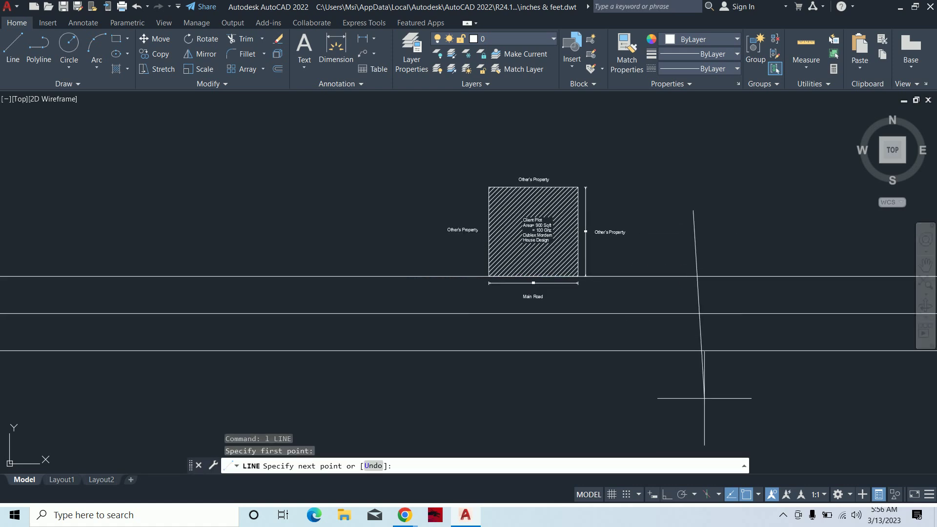
Finish the vertical line square to the road and trim its part above the top road line.
click(691, 353)
key(Escape)
key(Escape)
key(Escape)
scroll(721, 320, up, 2)
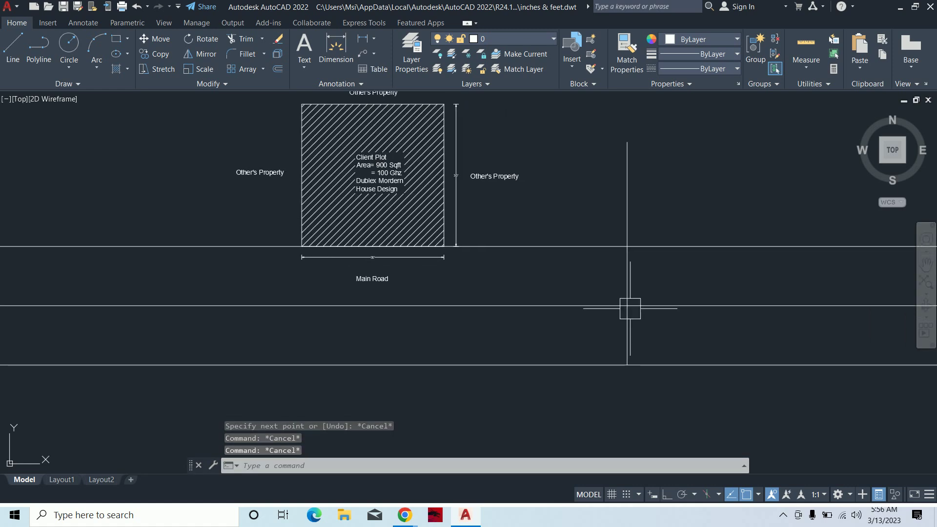
text(tr)
key(Escape)
click(632, 375)
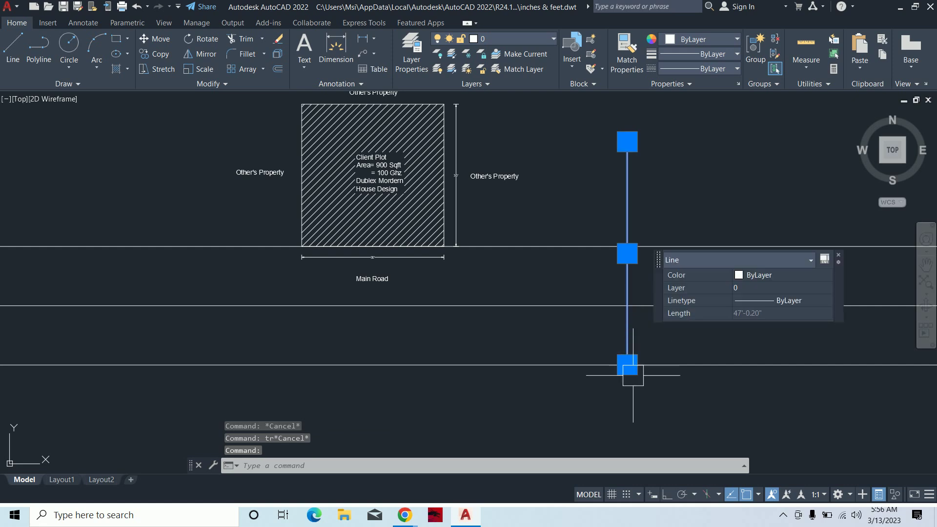
click(628, 364)
key(Escape)
text(tr)
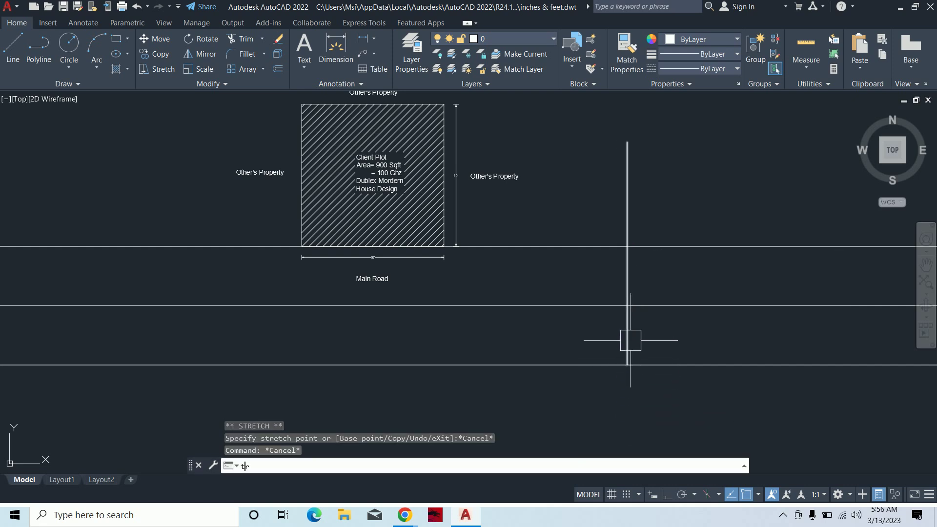
key(Return)
click(624, 178)
key(Escape)
click(627, 273)
click(627, 247)
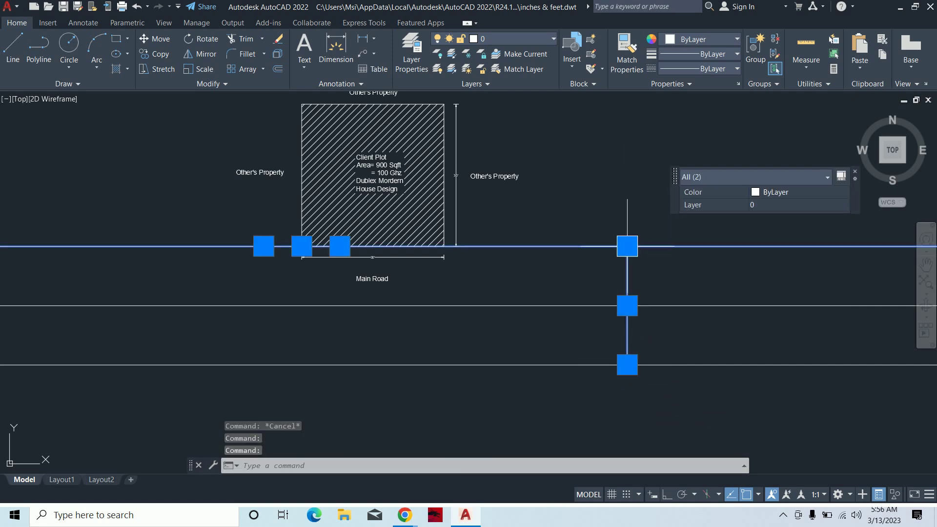
key(Escape)
Grip-stretch the vertical line 30 upward, with Ortho on for the bottom end.
click(625, 264)
click(627, 246)
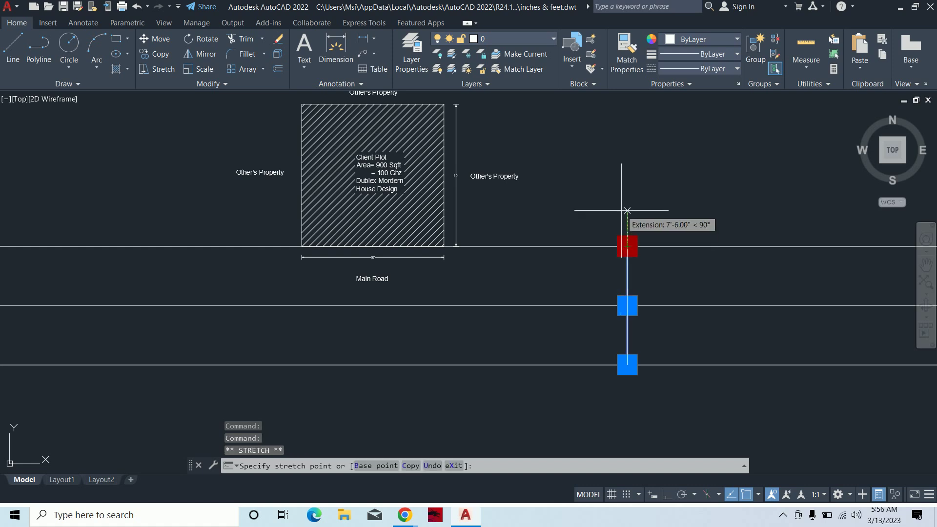
text(30)
key(Return)
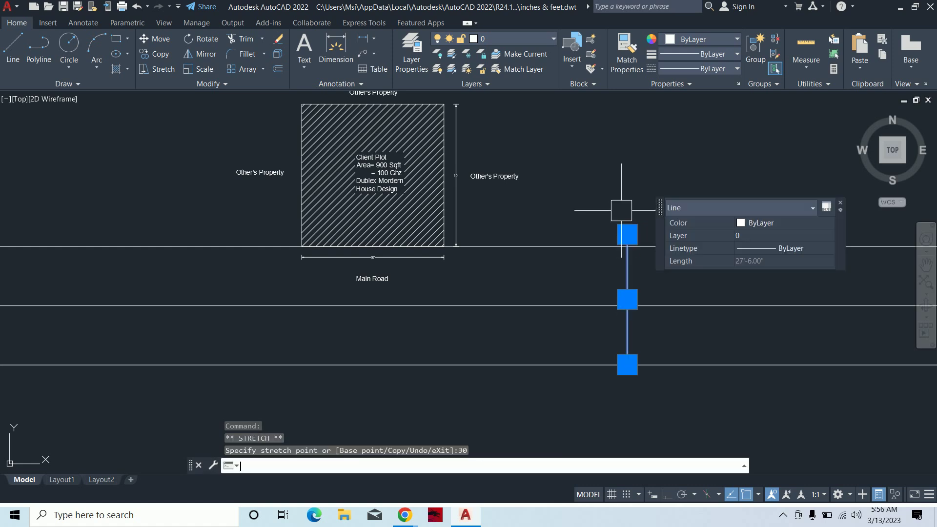
click(627, 365)
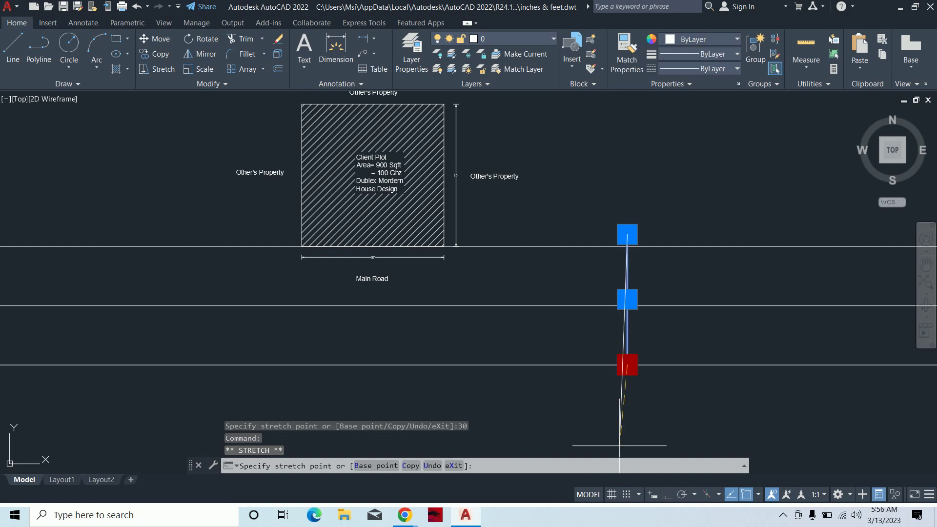
click(666, 494)
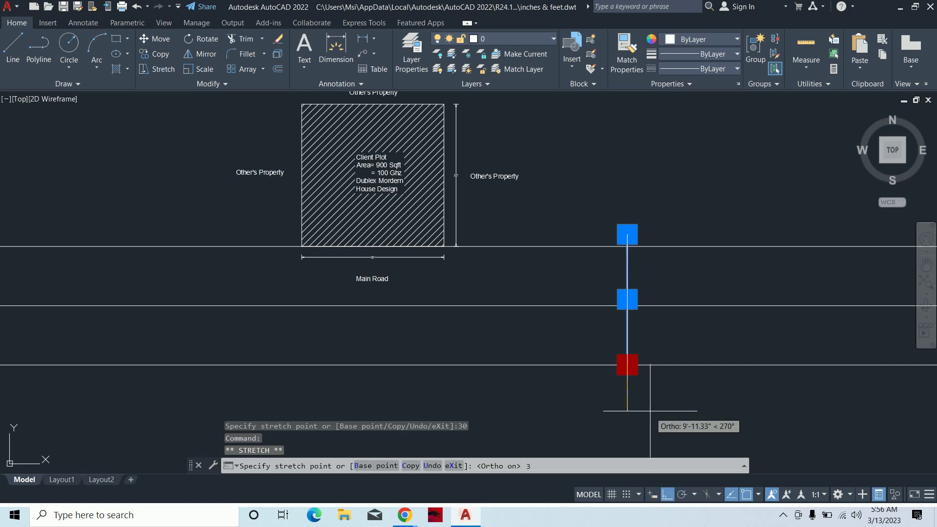
key(Escape)
key(Escape)
key(Escape)
Draw a zigzag break line across the road's right end.
scroll(628, 299, up, 2)
text(1)
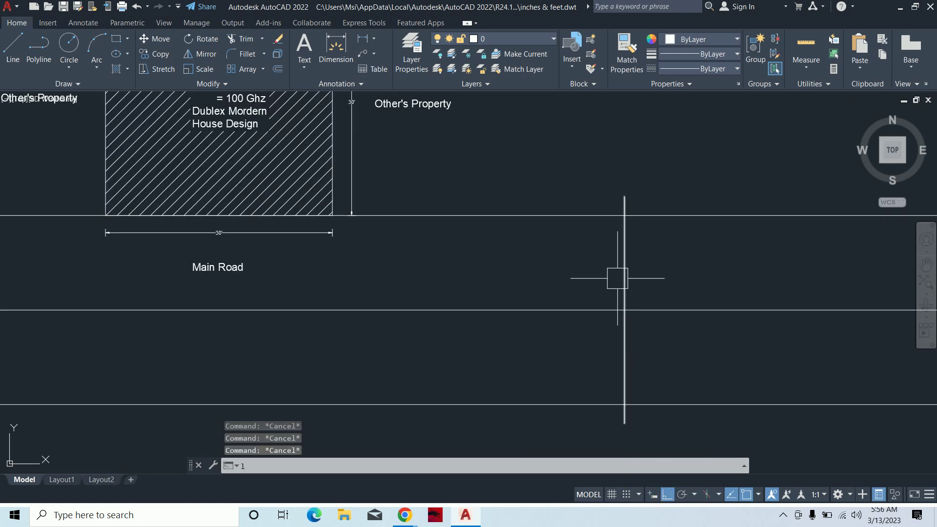
key(Return)
scroll(622, 273, up, 2)
click(620, 274)
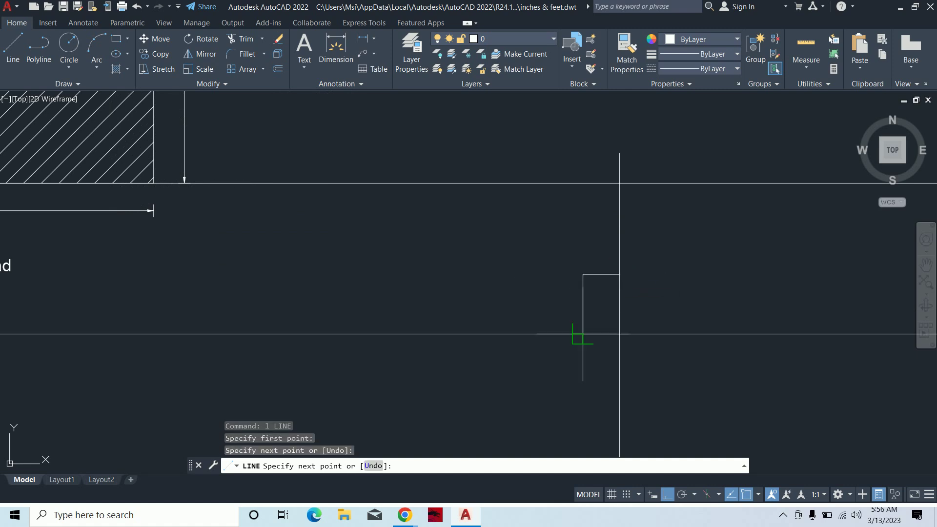
middle_drag(582, 335, 540, 249)
click(667, 494)
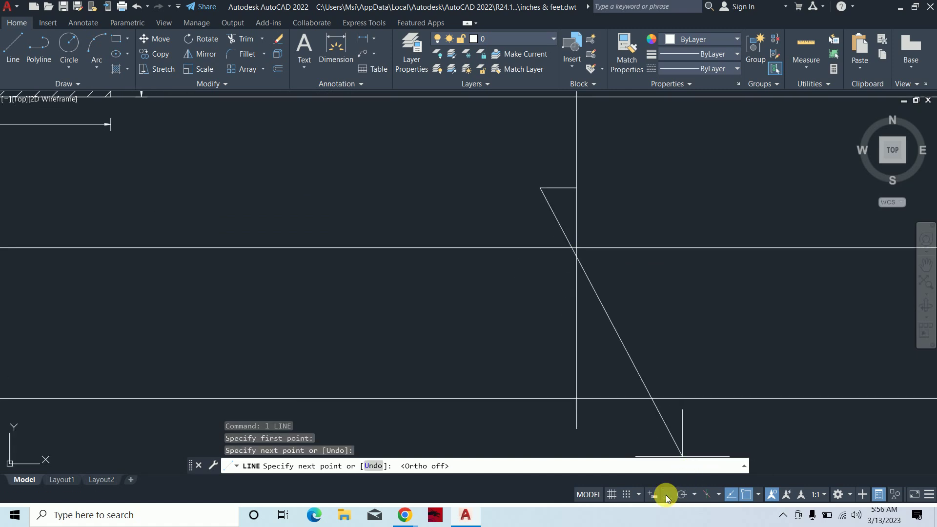
click(614, 308)
click(576, 307)
key(Escape)
key(Escape)
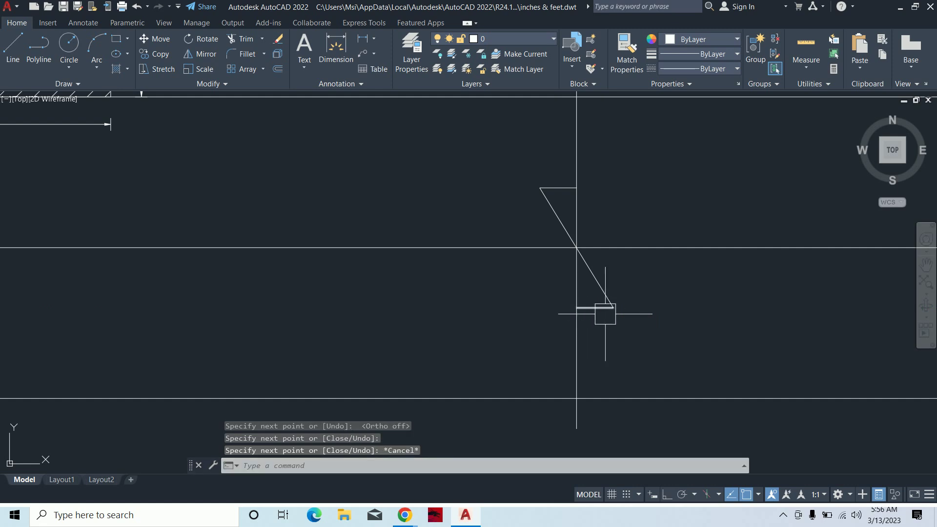
Trim the road lines right of the zigzag break using fences.
text(t)
key(Return)
scroll(576, 201, up, 2)
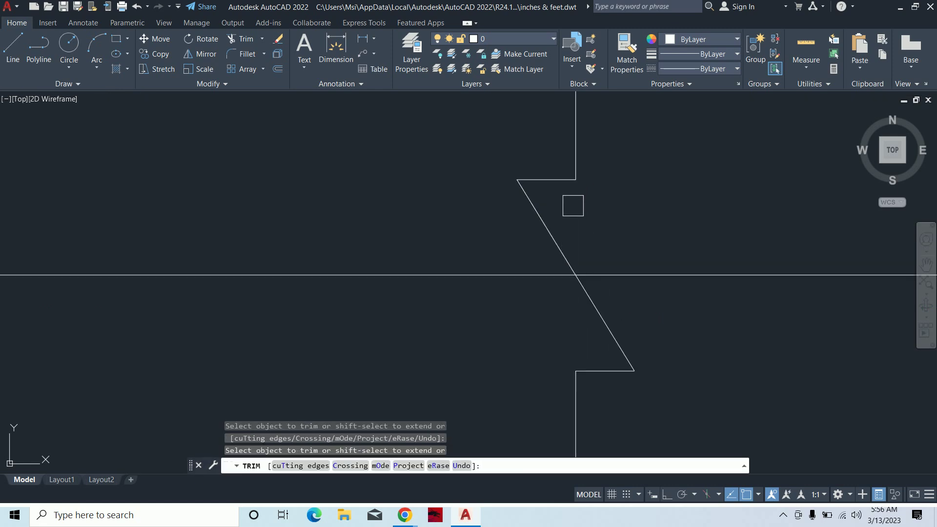
scroll(573, 206, down, 8)
drag(673, 303, 678, 234)
drag(673, 153, 653, 252)
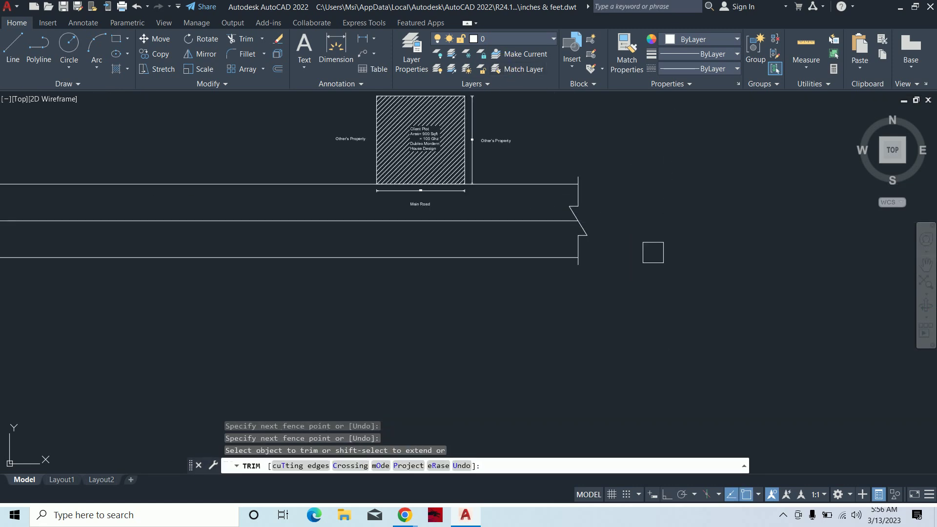
key(Escape)
key(Escape)
text(mi)
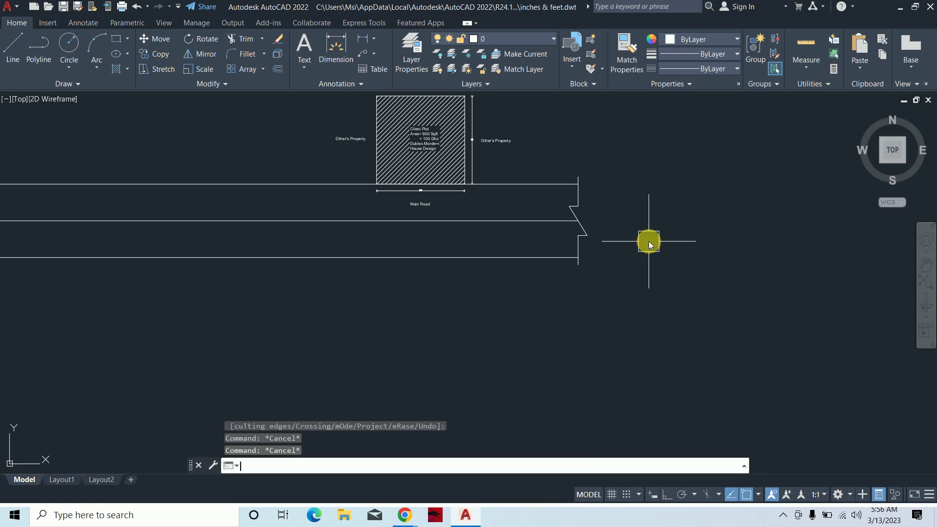
text(mi)
key(Return)
Mirror the zigzag break about a vertical axis through the plot's top-edge midpoint, keeping the original.
click(552, 154)
click(662, 329)
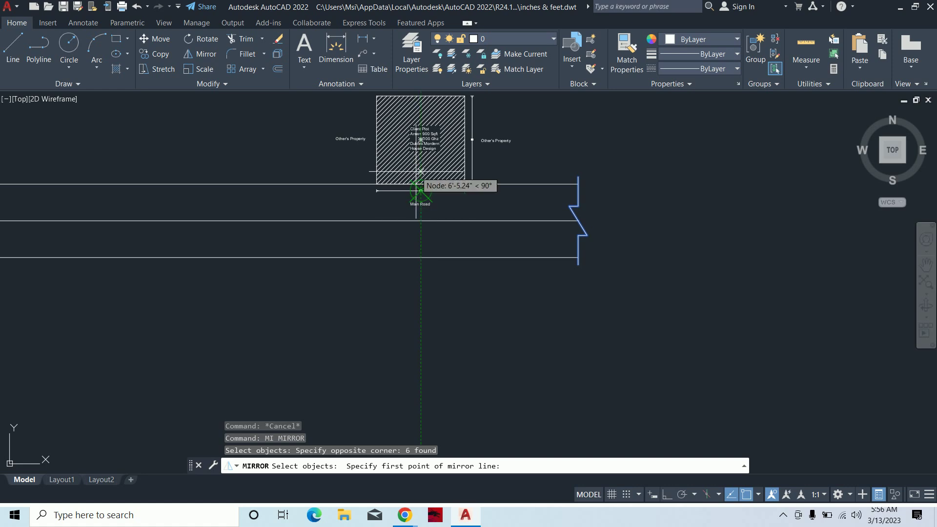
scroll(425, 195, up, 5)
scroll(439, 205, down, 2)
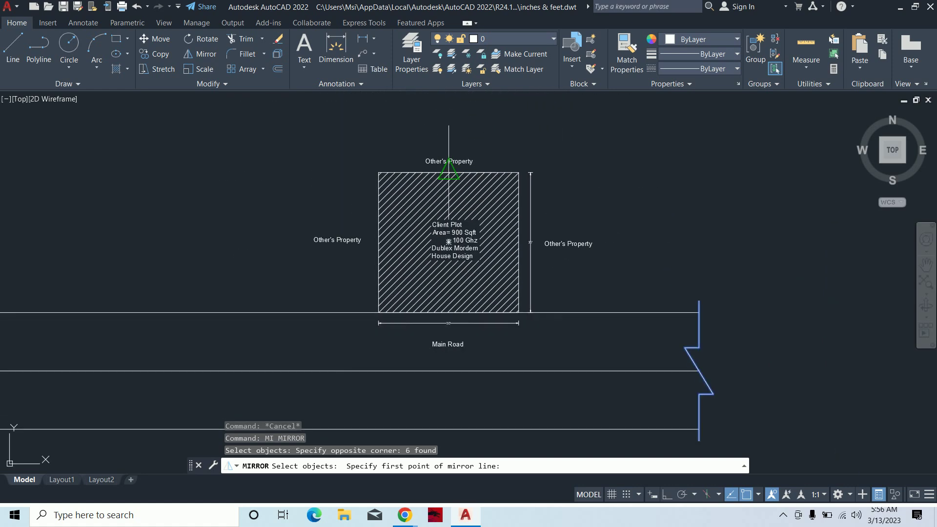
click(448, 173)
middle_drag(443, 373, 437, 262)
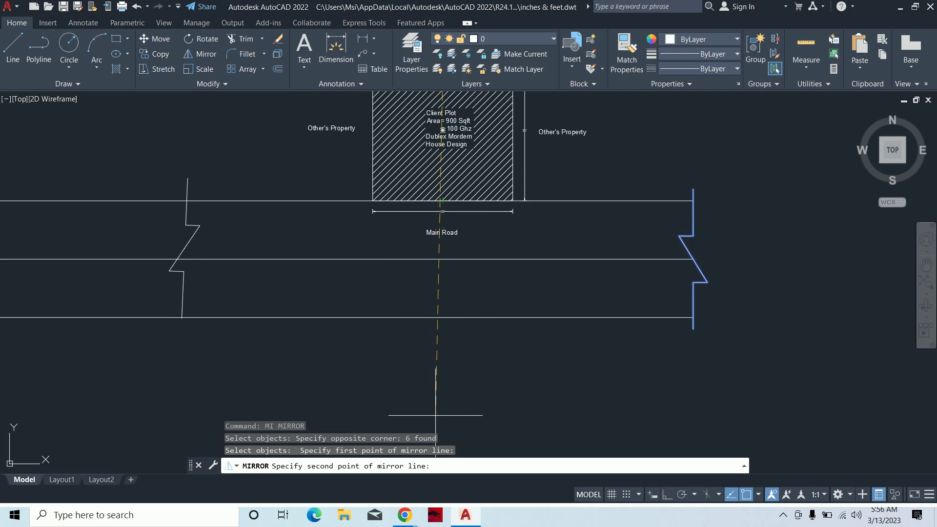
click(658, 494)
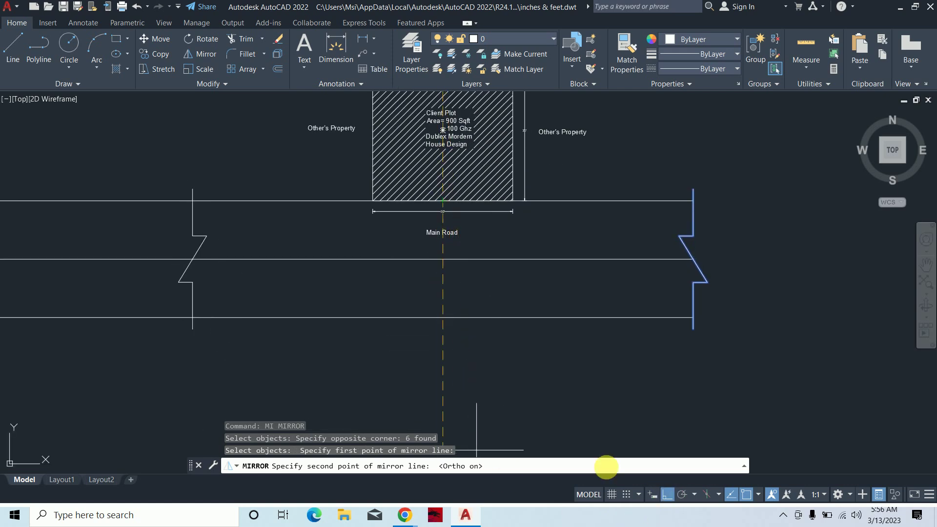
click(414, 368)
key(Return)
key(Escape)
Trim the road lines left of the mirrored break with a fence.
middle_drag(218, 310, 326, 310)
text(tr)
key(Return)
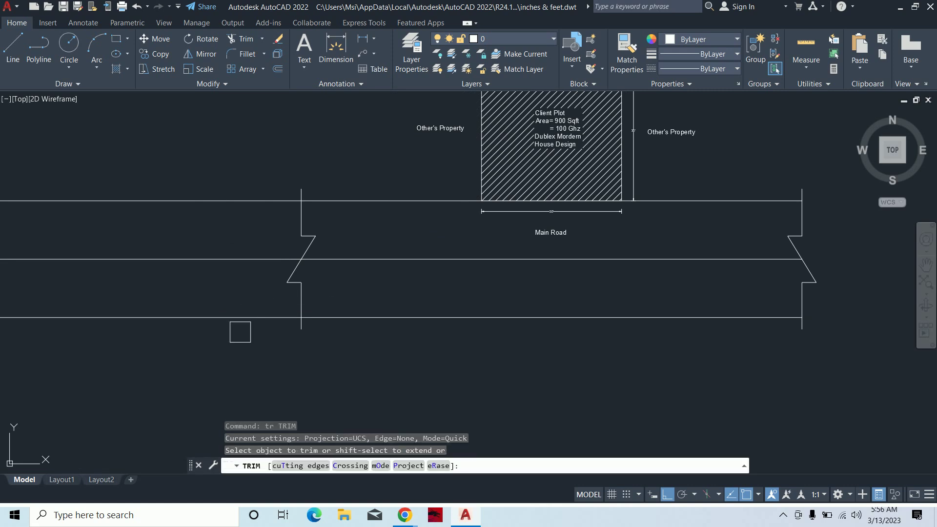
click(251, 377)
click(151, 146)
key(Return)
middle_drag(429, 252, 376, 270)
scroll(376, 270, down, 2)
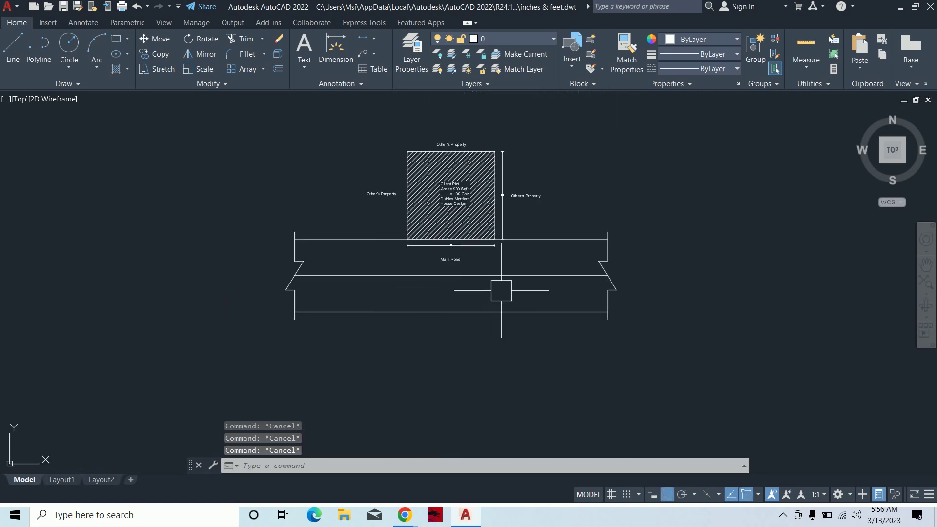
scroll(545, 251, up, 3)
Offset both top and bottom road edges 4' inward.
scroll(561, 234, down, 1)
text(o)
key(Return)
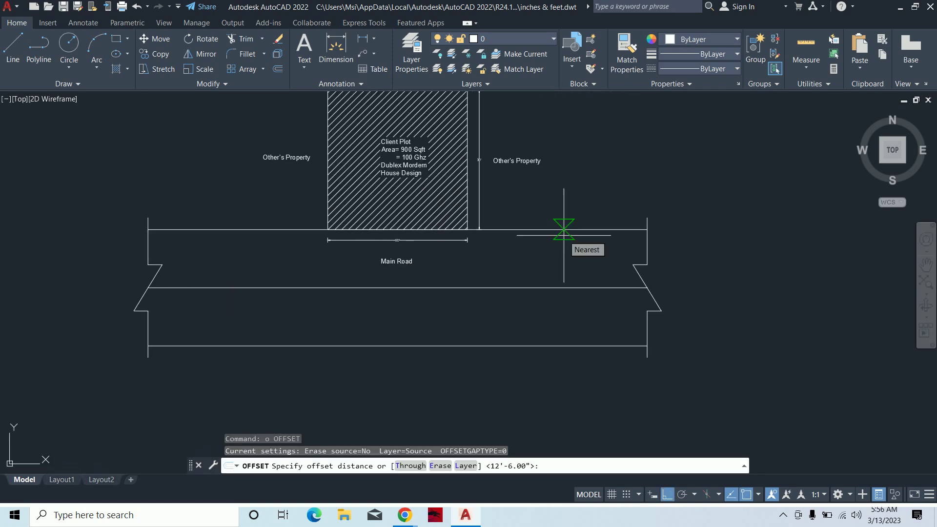
text(')
key(Return)
click(566, 229)
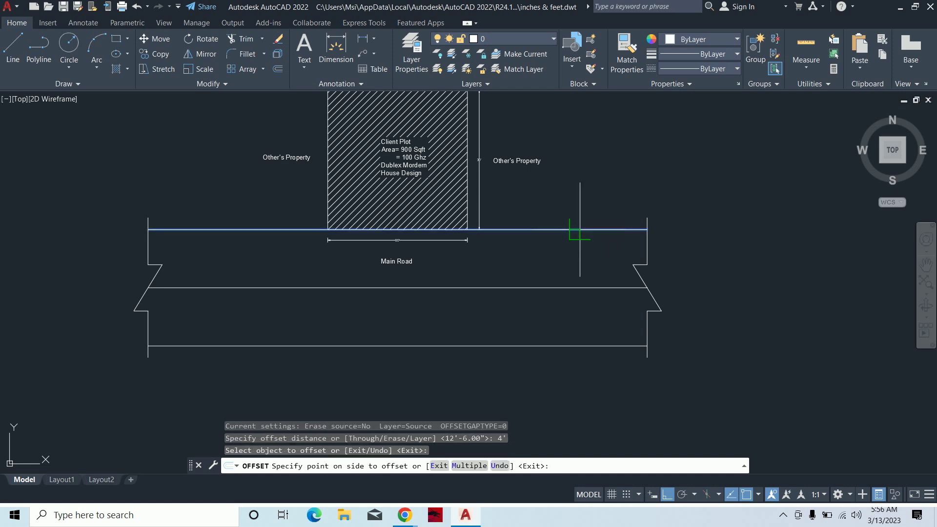
click(488, 346)
click(560, 330)
key(Escape)
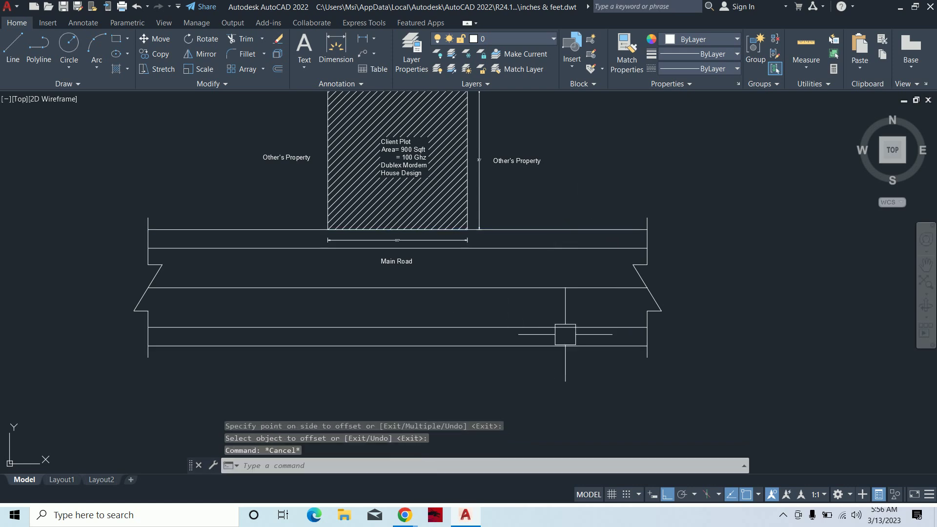
Stretch the two lower road lines 5' downward with a crossing window.
text(s)
key(Return)
click(766, 426)
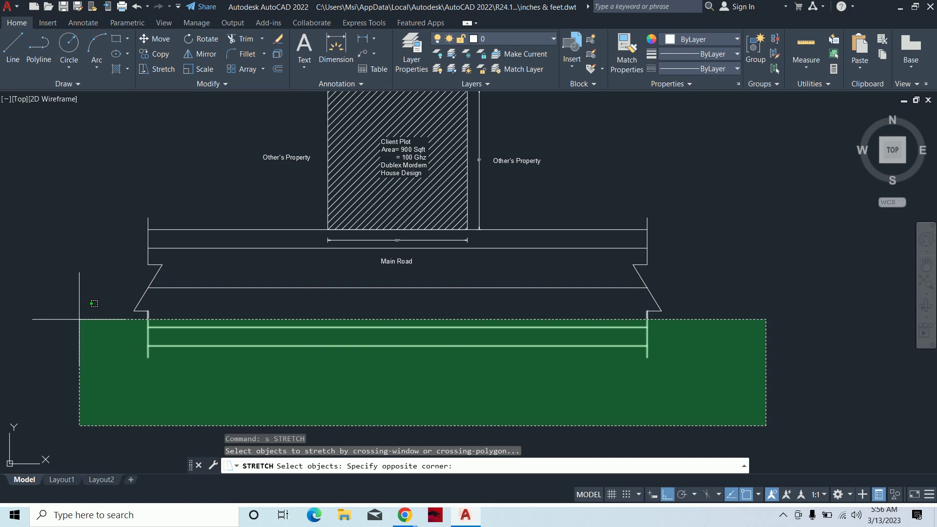
click(85, 323)
key(Return)
click(757, 305)
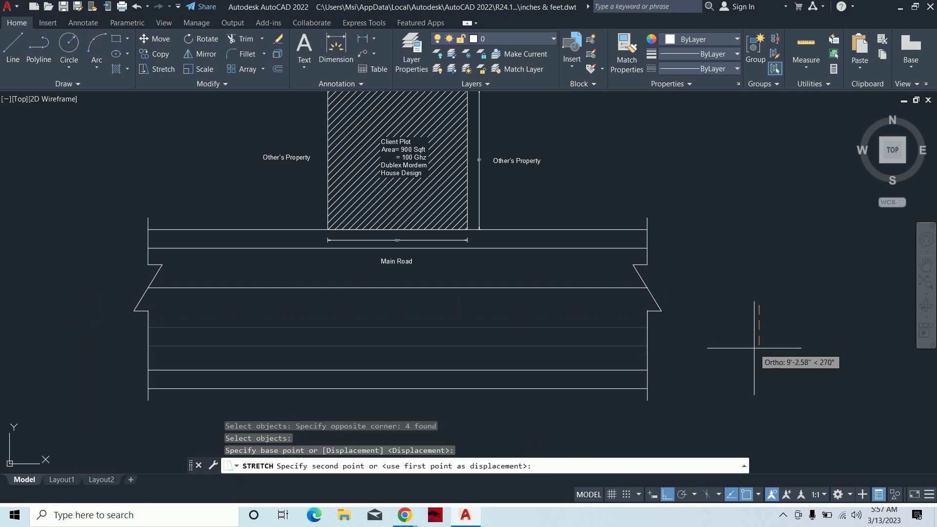
text(5)
key(Return)
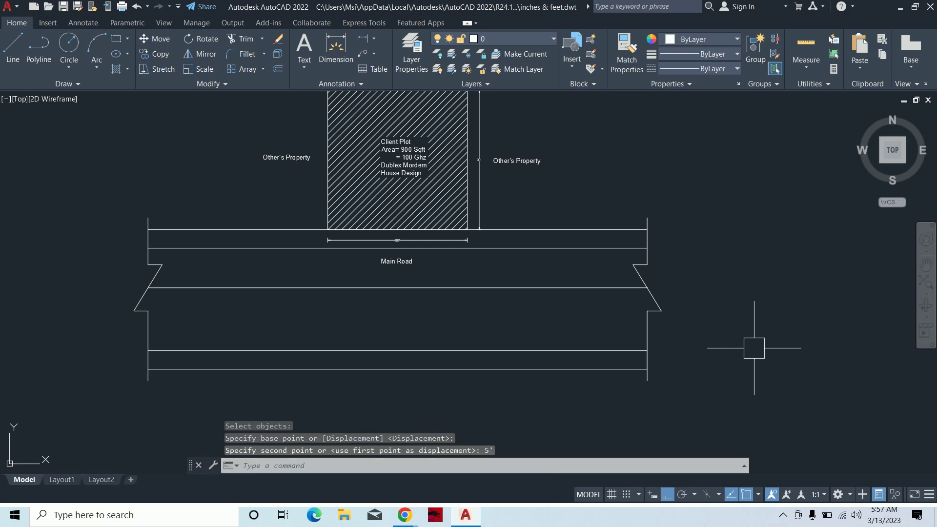
Stretch the lower road lines and zigzag breaks farther down with a second crossing window.
key(Return)
click(783, 405)
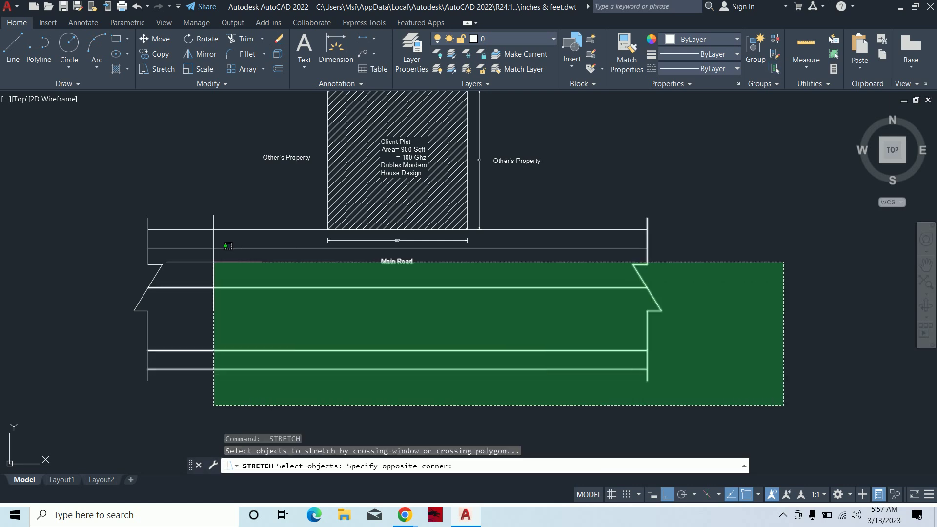
click(91, 249)
key(Return)
click(775, 302)
text(5)
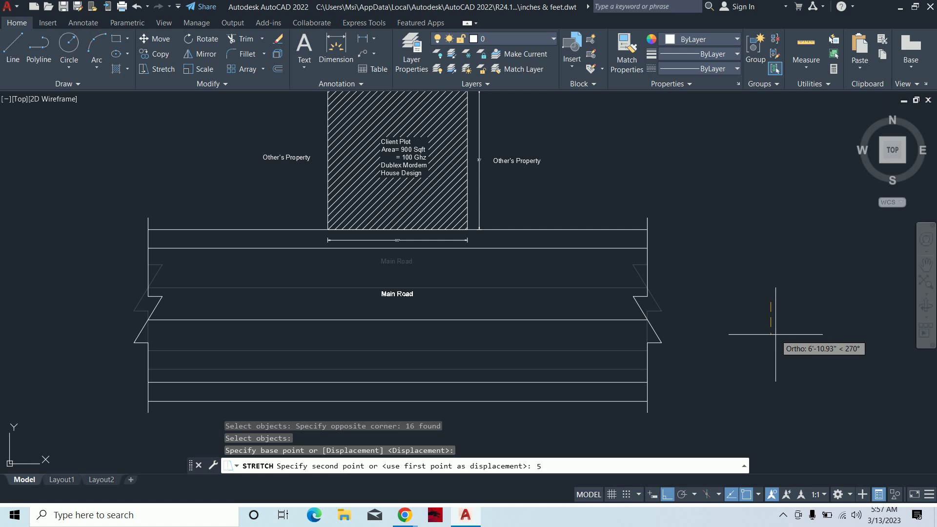
key(Return)
key(Escape)
key(Escape)
Select the plot's 30' dimension to check its length.
scroll(548, 276, up, 2)
scroll(527, 269, up, 2)
key(Escape)
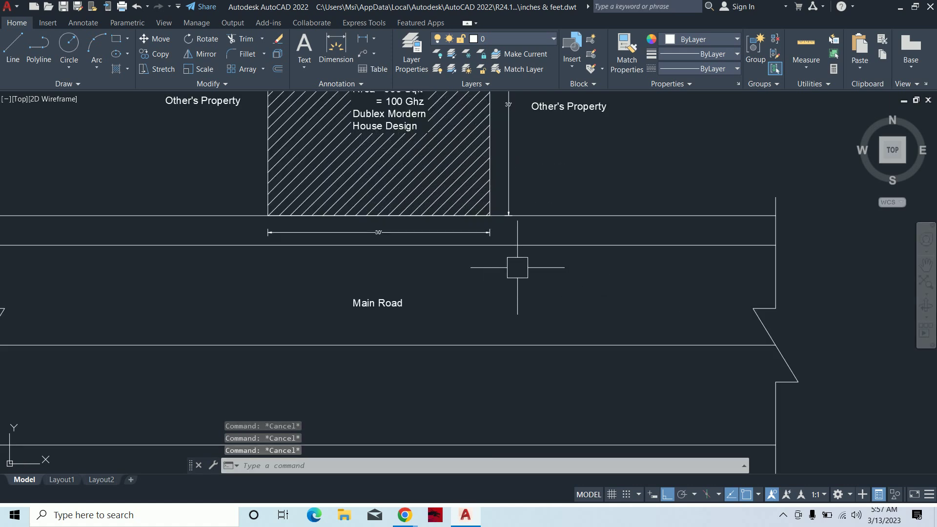
middle_drag(496, 252, 516, 259)
click(452, 238)
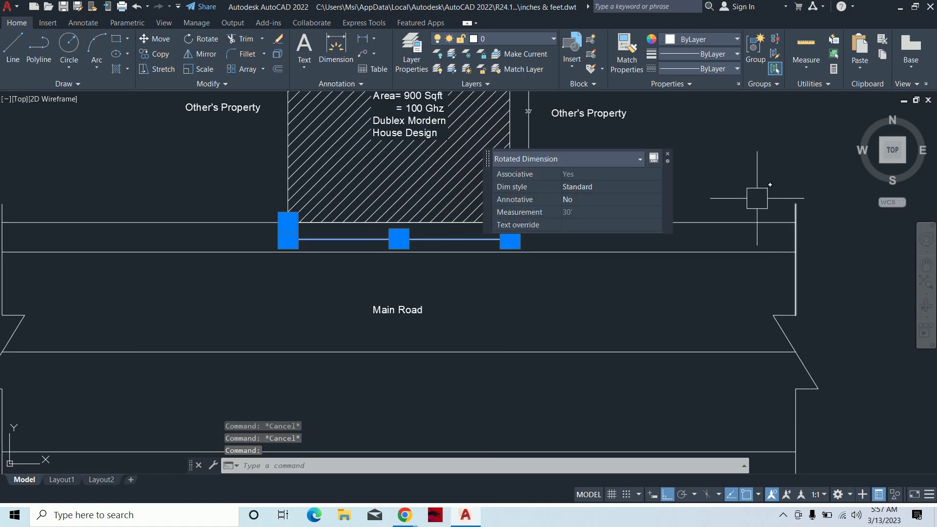
key(Escape)
scroll(569, 324, down, 2)
Set the Main Road centre line's linetype to Continuous.
click(600, 322)
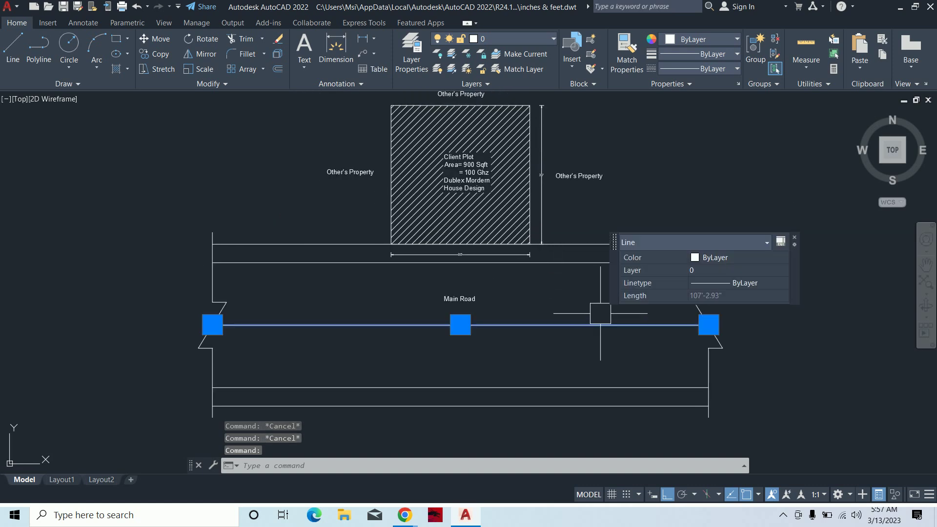
click(749, 282)
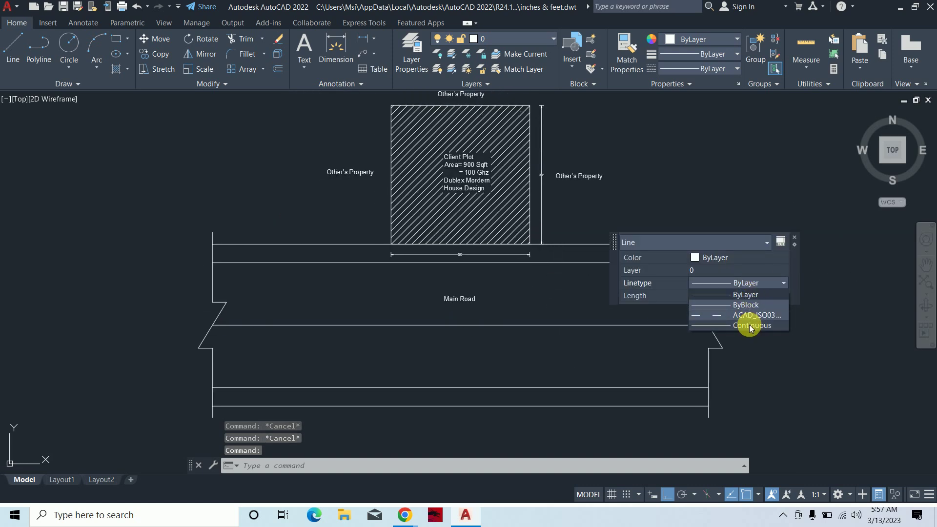
click(745, 326)
key(Escape)
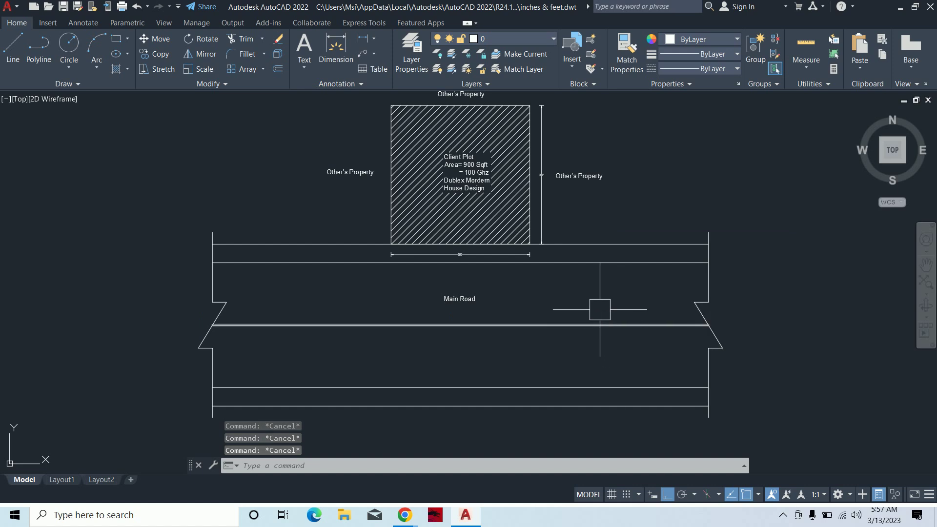
Load the CENTER linetype through the Linetype Manager.
text(1t)
key(Return)
click(569, 154)
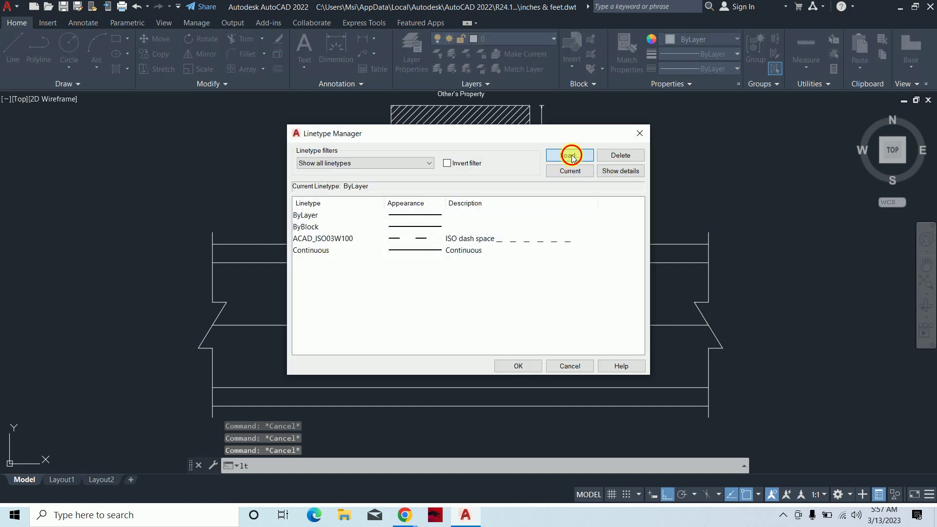
scroll(352, 258, down, 2)
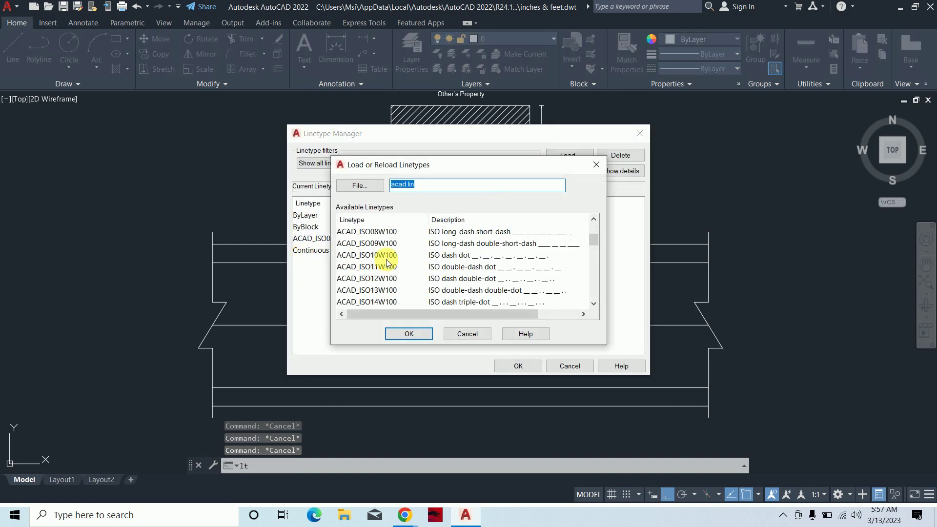
scroll(385, 272, down, 2)
scroll(373, 269, down, 2)
click(356, 234)
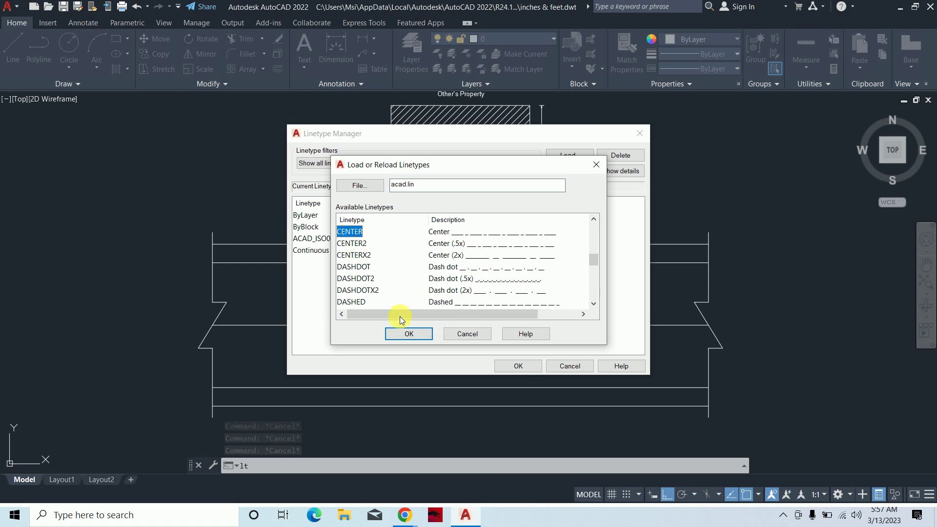
click(403, 335)
click(518, 366)
Assign the CENTER linetype to the road's middle line.
drag(561, 342, 537, 313)
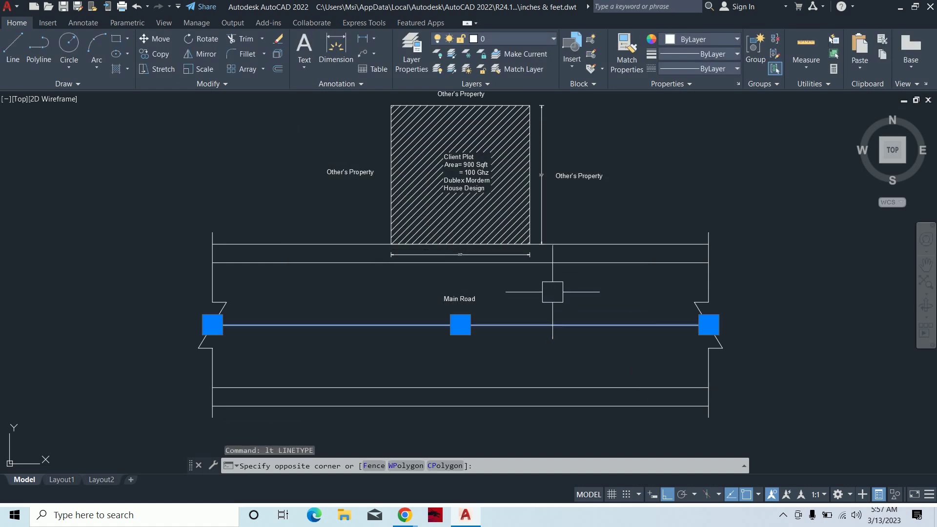
click(717, 255)
click(703, 297)
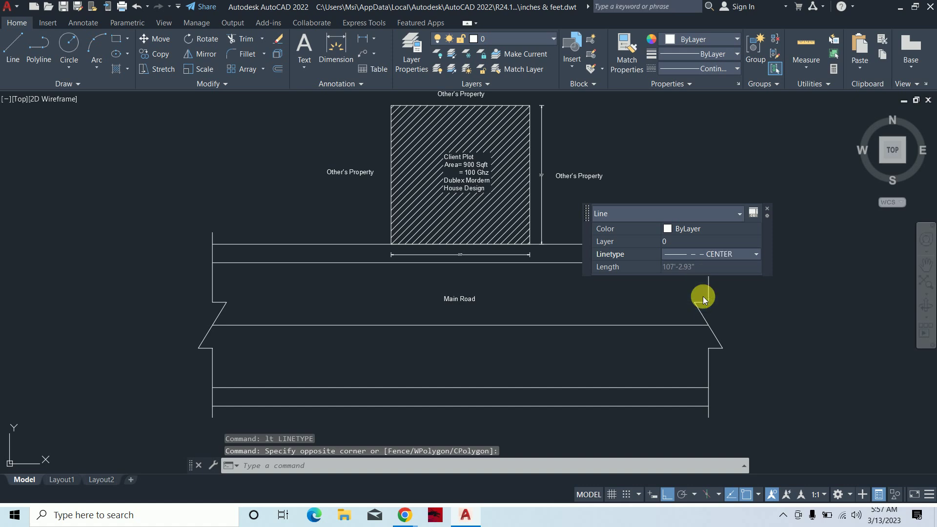
key(Escape)
key(Escape)
key(Escape)
scroll(483, 336, up, 4)
Set the global linetype scale (LTS) to 10, then to 25.
text(l)
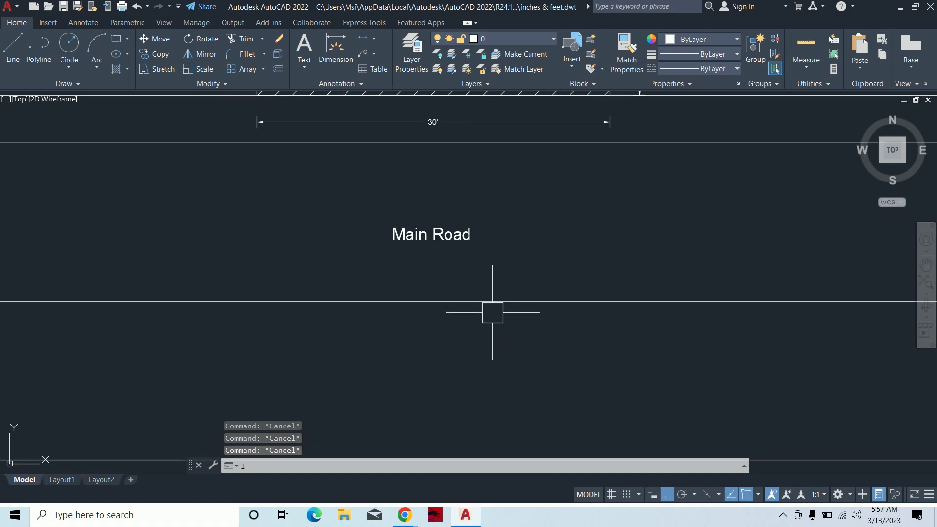
text(ts)
key(Return)
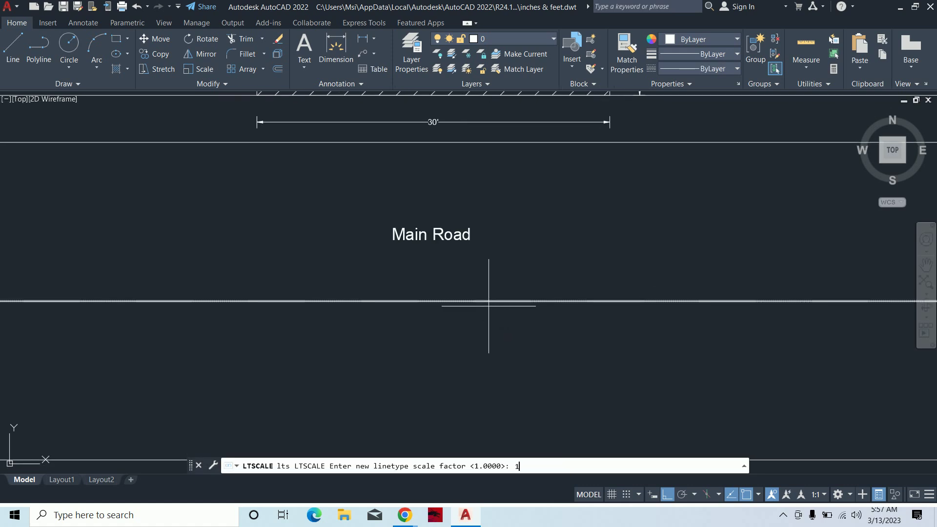
text(0)
key(Return)
scroll(488, 306, down, 5)
key(Return)
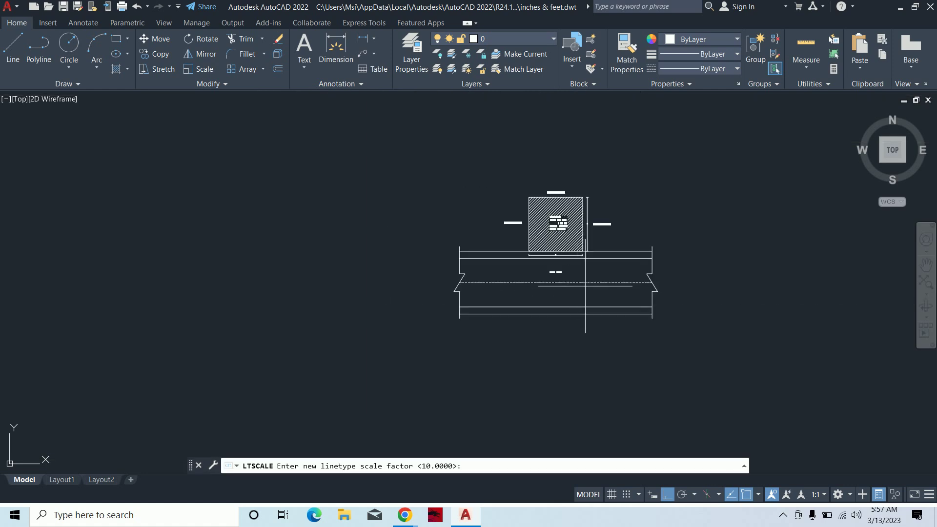
key(Return)
scroll(585, 286, up, 4)
key(Escape)
key(Escape)
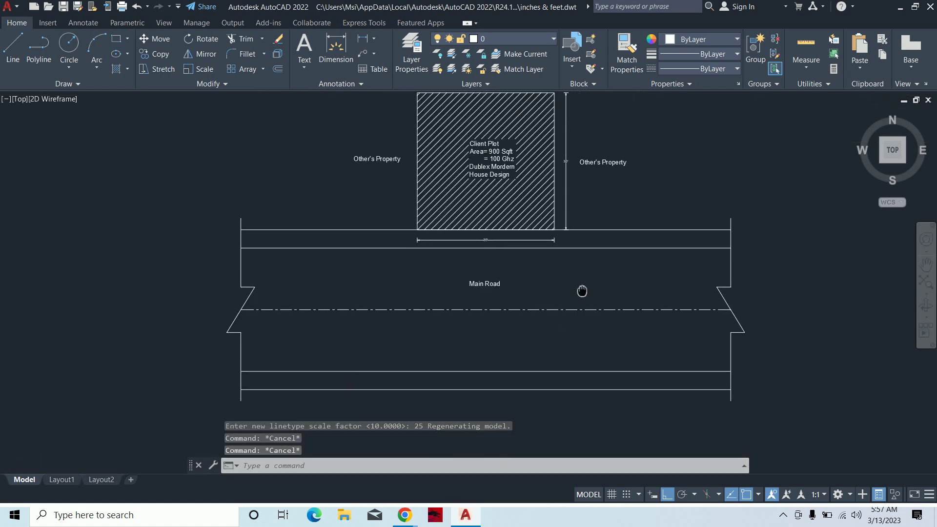
Zoom and pan around the hatched plot to check the dash-dot road centreline.
scroll(612, 300, down, 2)
key(Escape)
scroll(612, 299, up, 2)
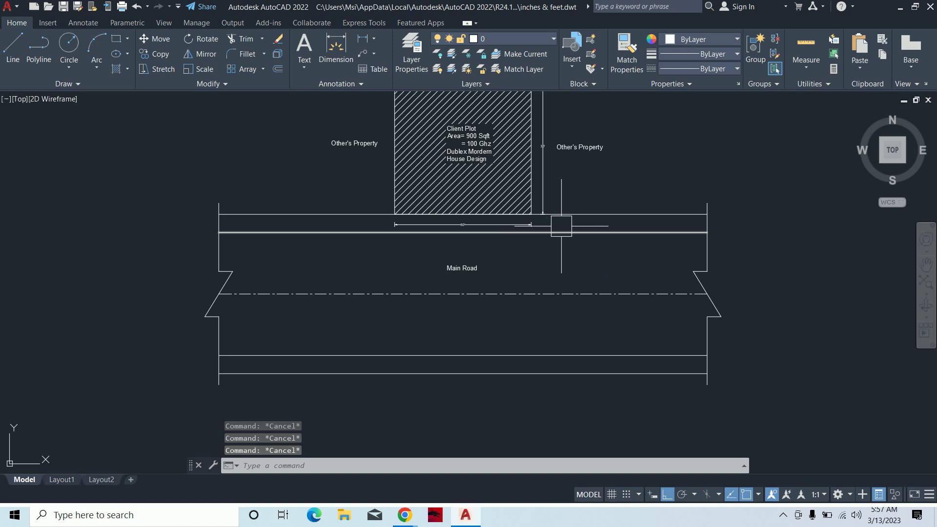
scroll(537, 244, up, 1)
scroll(507, 257, up, 2)
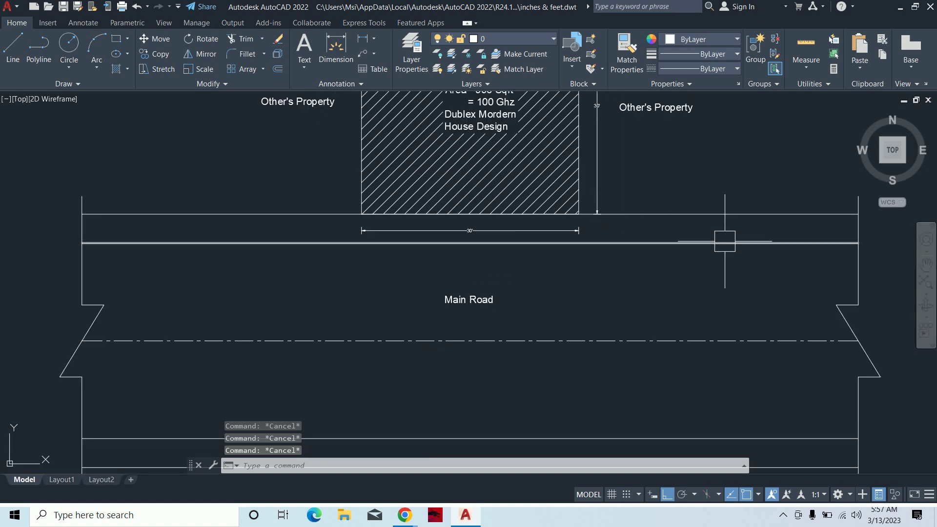
scroll(728, 238, down, 2)
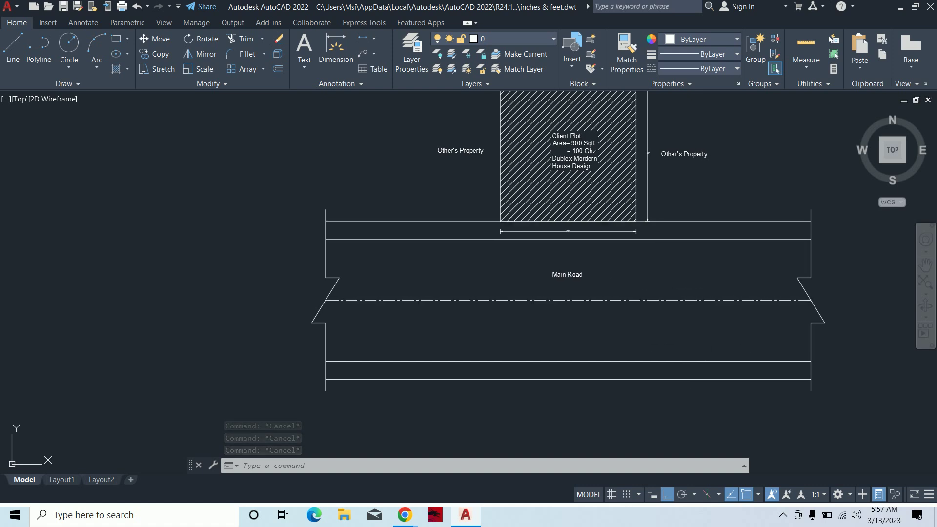
middle_drag(659, 247, 638, 335)
scroll(515, 231, up, 2)
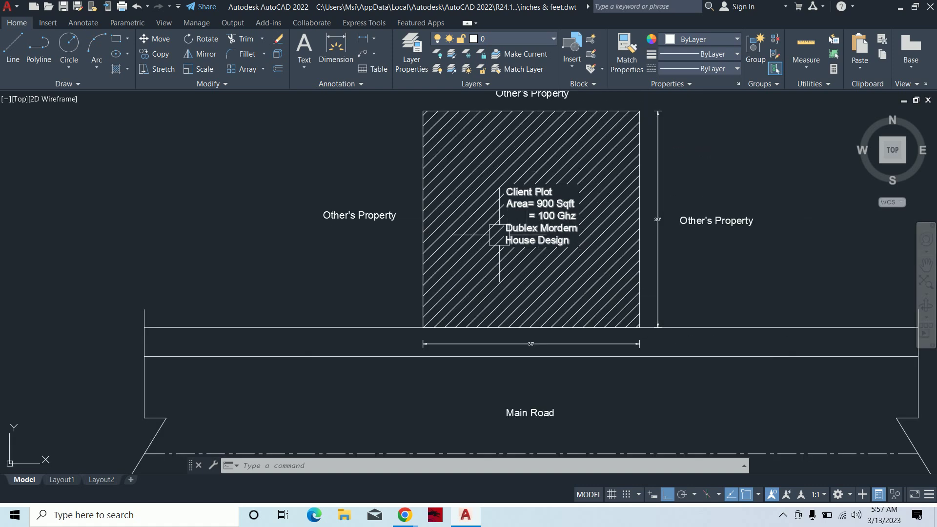
scroll(581, 242, down, 2)
middle_drag(611, 292, 569, 237)
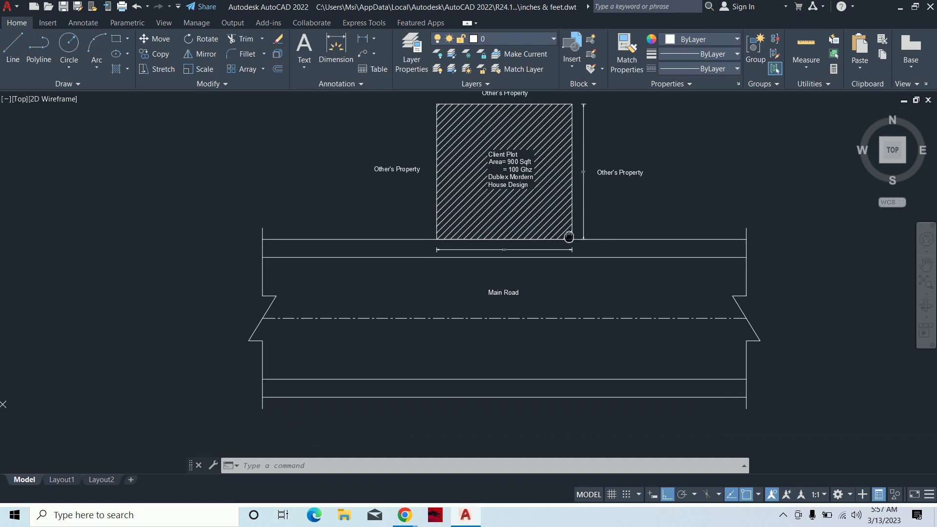
scroll(518, 292, up, 1)
scroll(518, 291, up, 3)
Add a second line "25' Wide" under the Main Road label.
double_click(517, 293)
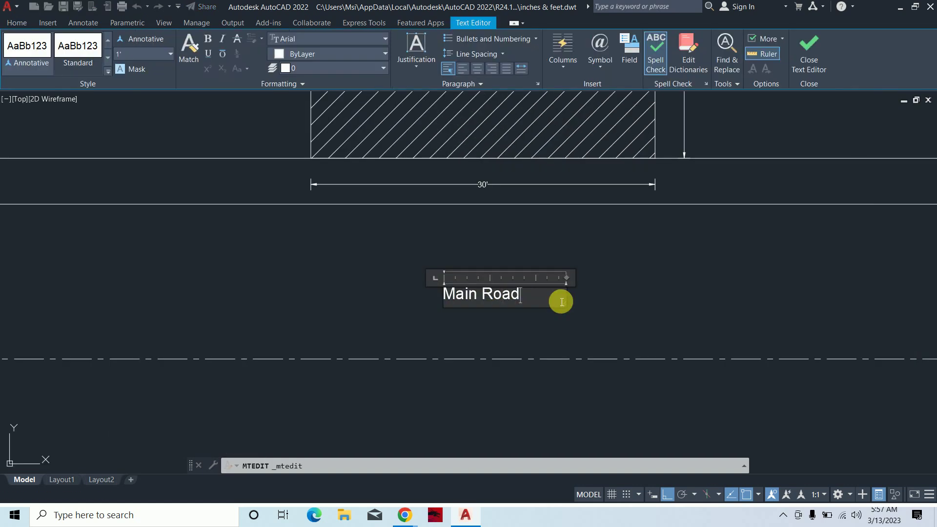
key(Return)
text(25' Wide)
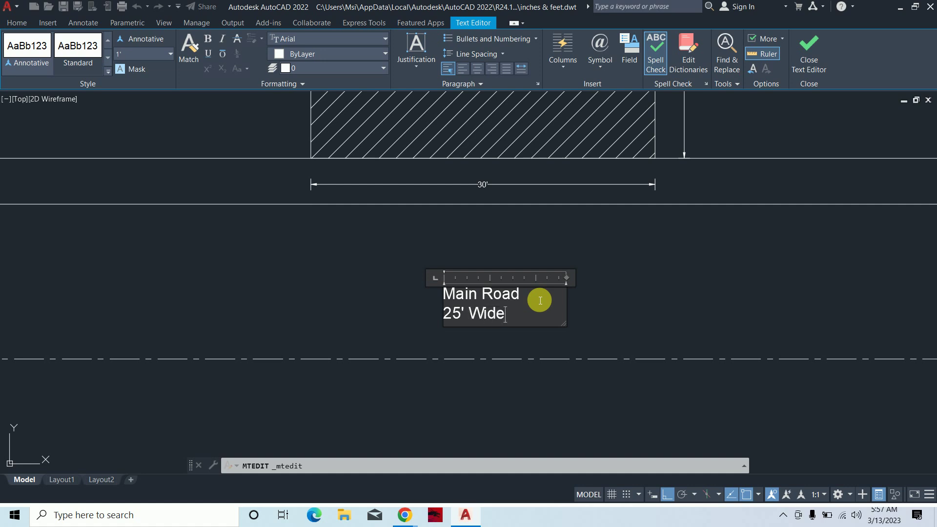
key(Escape)
key(Escape)
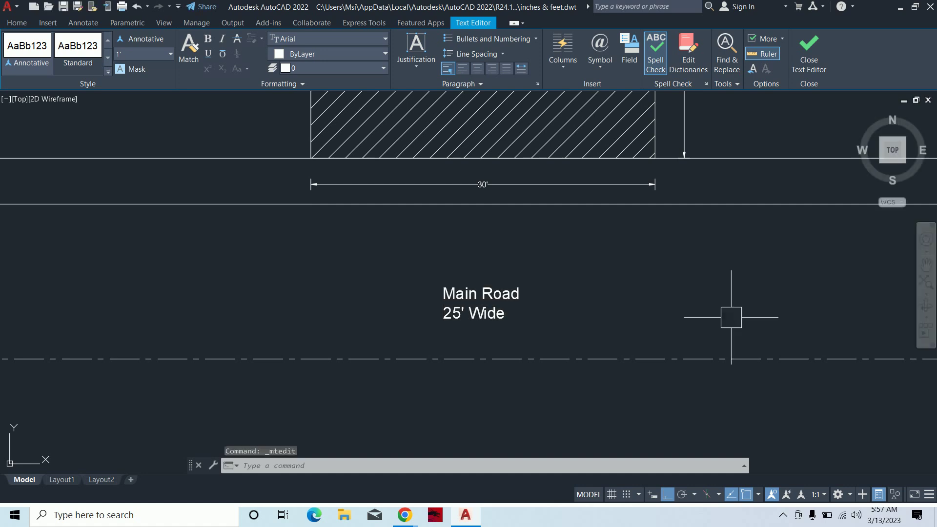
scroll(506, 240, down, 2)
text(s)
key(Return)
Stretch the lower road lines, zigzag breaks and label 5' upward in two crossing-window passes.
click(810, 418)
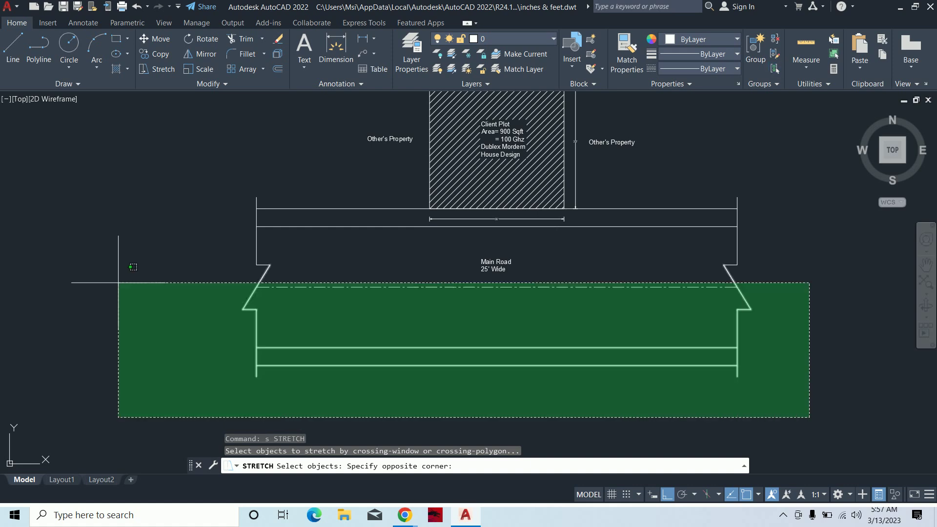
click(120, 332)
key(Return)
text(5')
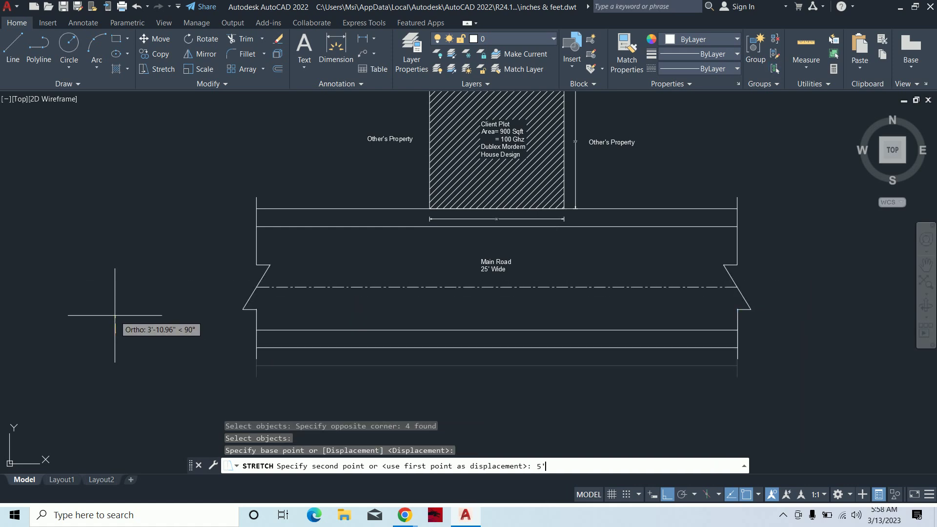
key(Return)
key(Return)
click(791, 465)
click(164, 184)
key(Return)
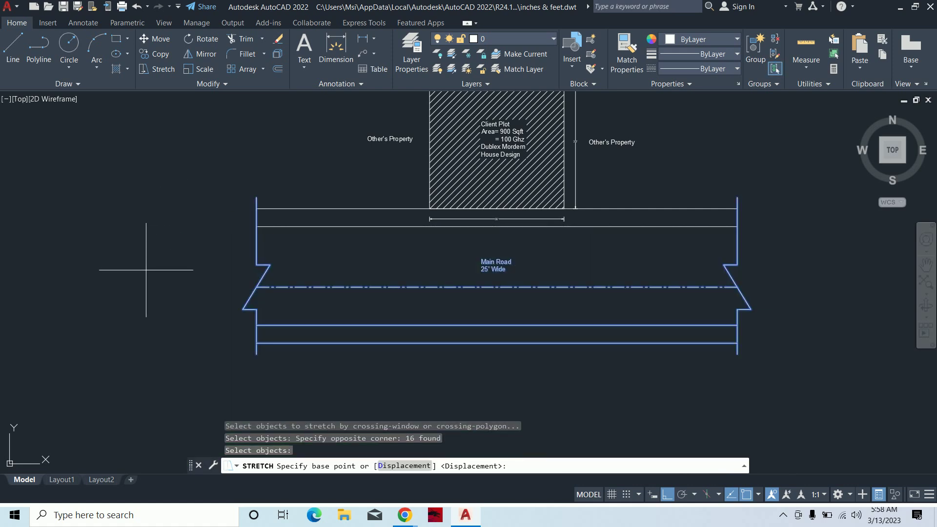
click(146, 269)
text(5')
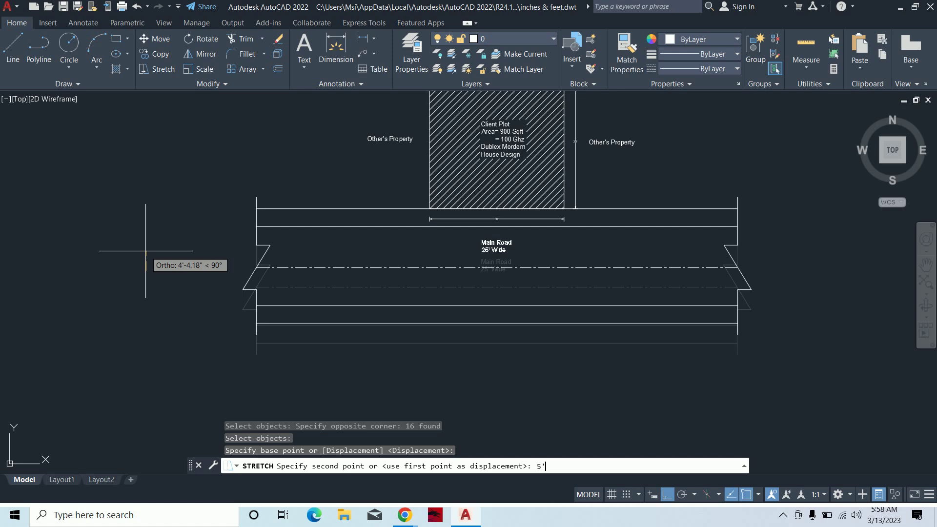
key(Return)
key(Escape)
key(Escape)
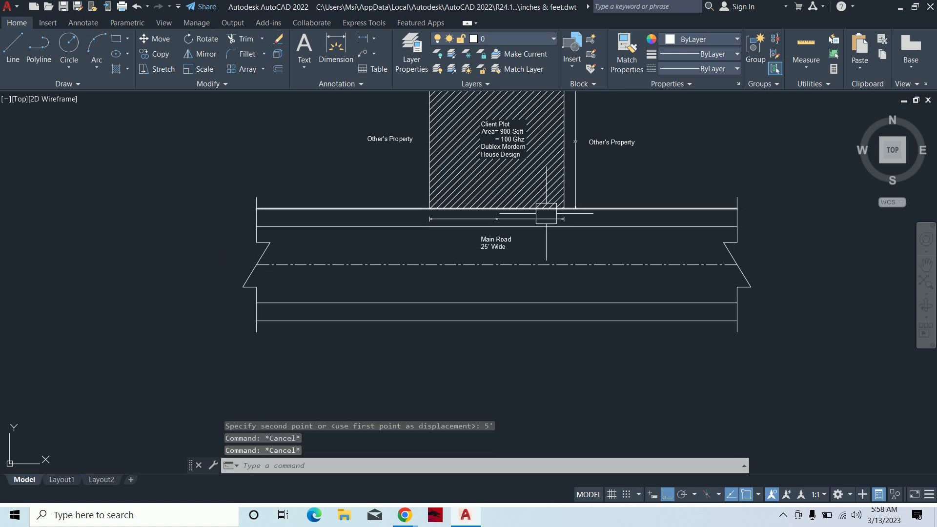
scroll(546, 214, up, 2)
Zoom and pan to frame the plot outline and the empty space to its right.
scroll(522, 209, down, 1)
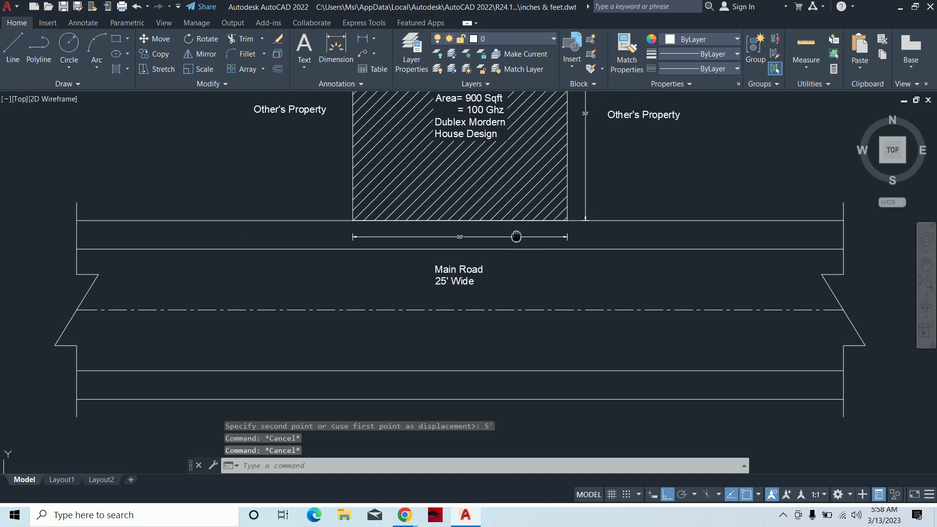
scroll(518, 239, down, 1)
scroll(515, 254, down, 1)
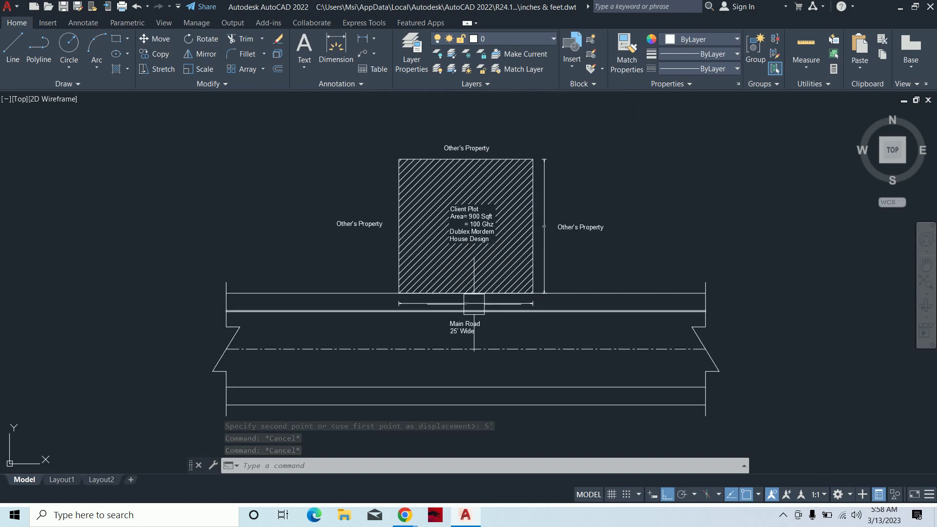
scroll(510, 305, up, 4)
middle_drag(565, 318, 554, 299)
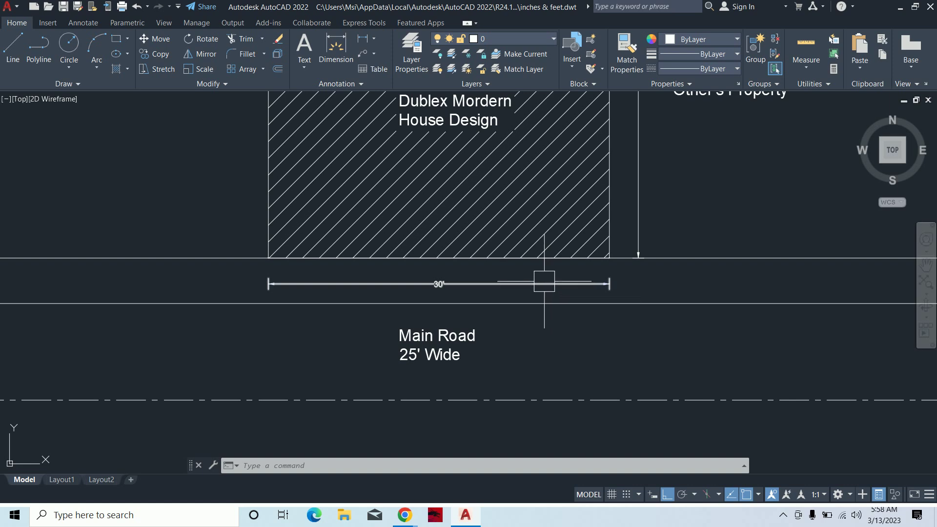
scroll(544, 280, down, 3)
scroll(531, 301, down, 1)
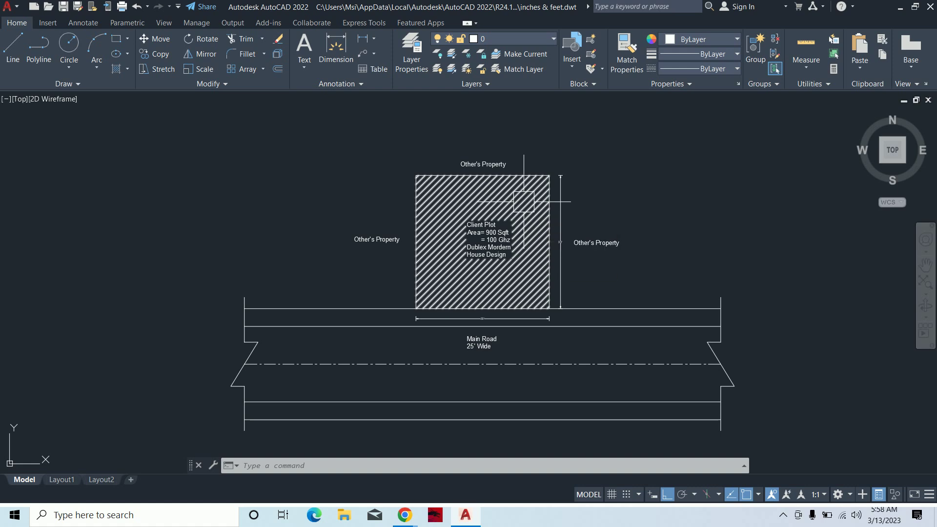
scroll(503, 213, up, 2)
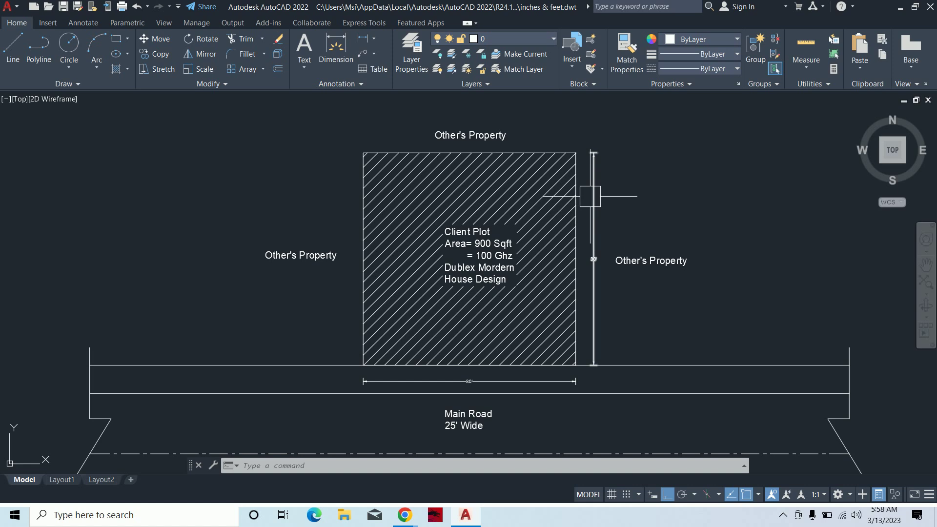
mouse_move(573, 205)
middle_down()
mouse_move(521, 213)
mouse_move(512, 116)
middle_up()
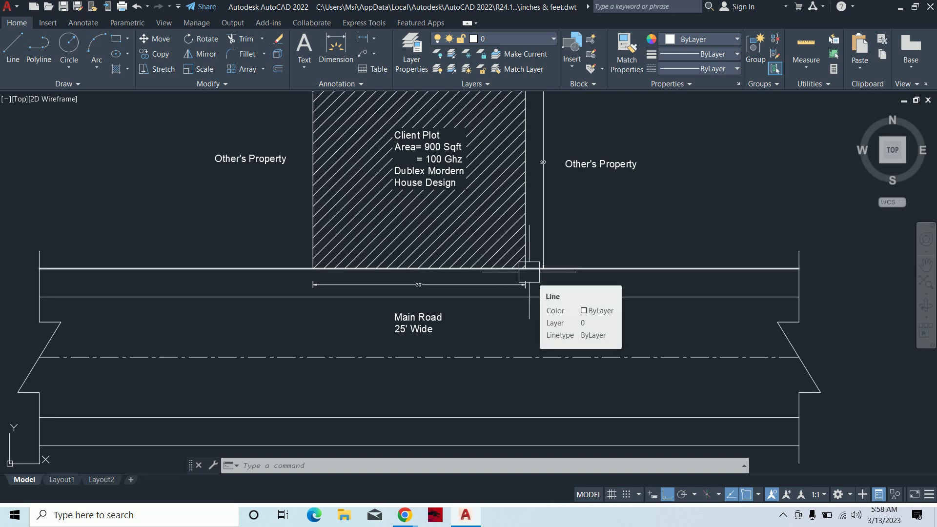
scroll(529, 272, down, 3)
scroll(547, 273, down, 1)
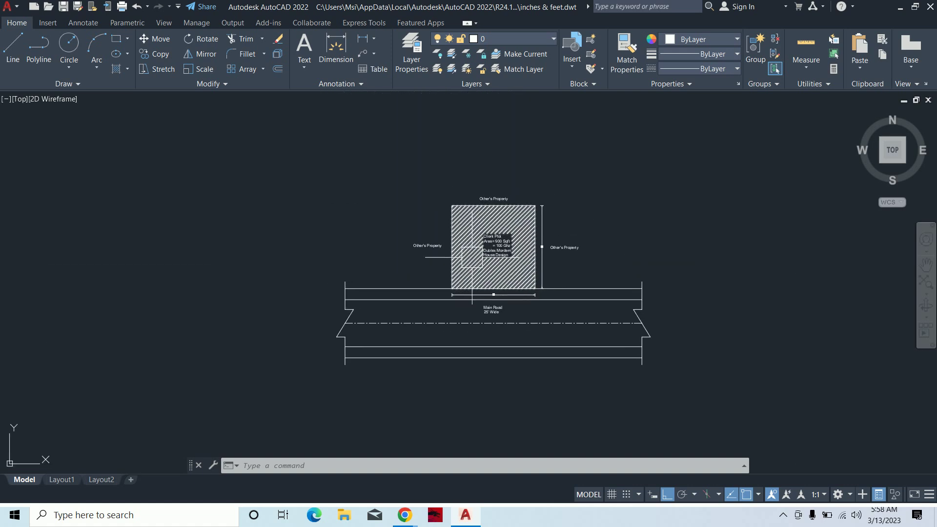
Copy the hatched plot's square outline to a spot right of the site plan.
text(co)
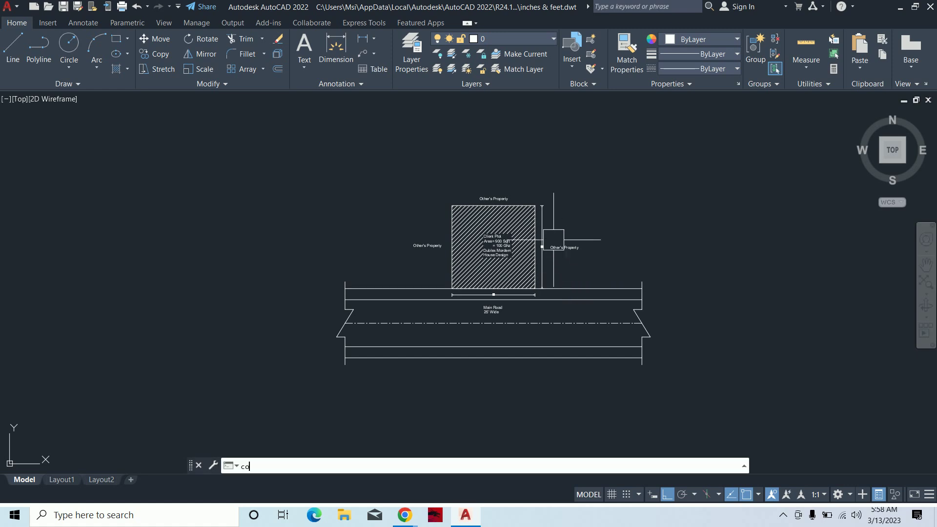
key(Return)
scroll(496, 215, up, 6)
scroll(326, 176, up, 4)
click(343, 187)
scroll(343, 186, down, 3)
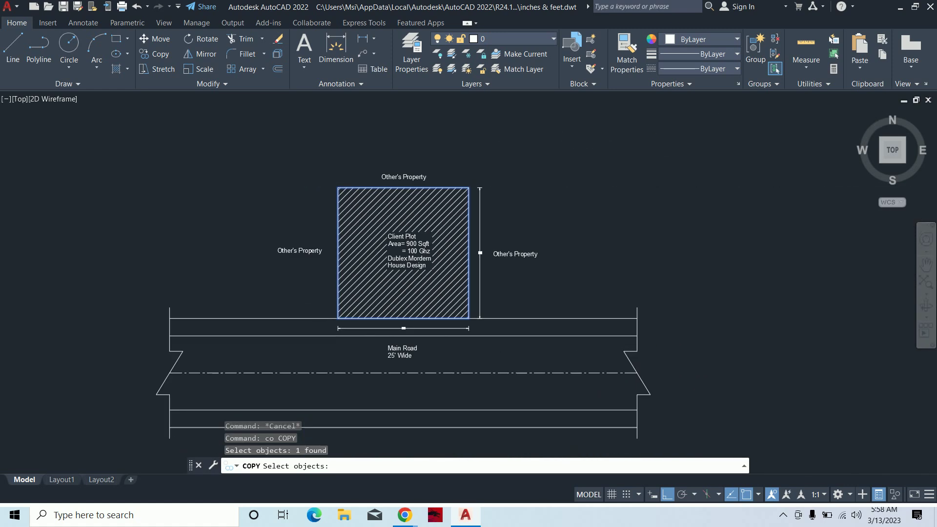
scroll(378, 220, down, 2)
key(Return)
click(376, 156)
scroll(634, 166, down, 1)
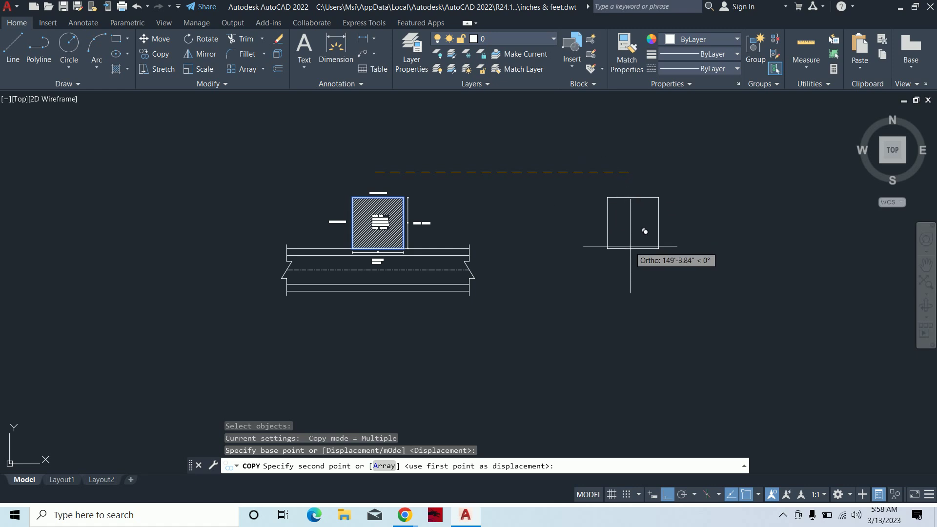
click(627, 179)
key(Escape)
key(Escape)
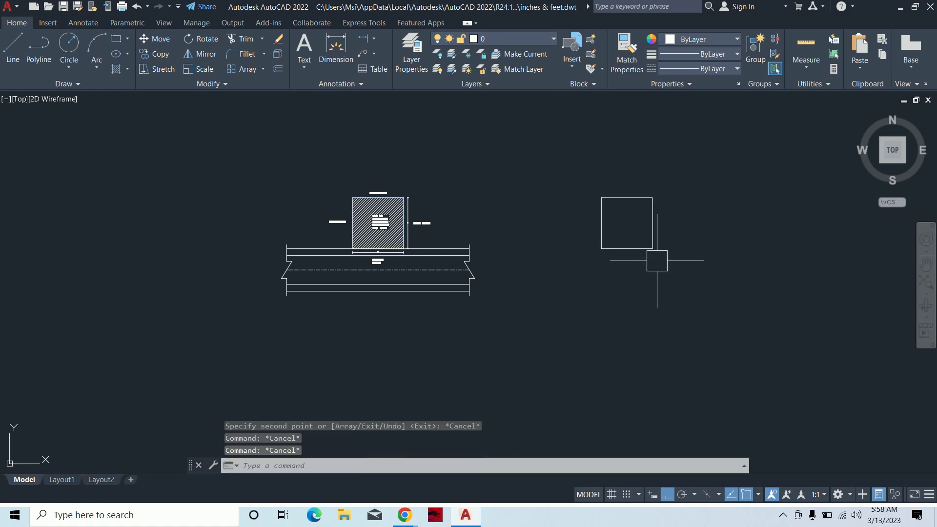
scroll(631, 293, up, 4)
middle_drag(634, 257, 627, 283)
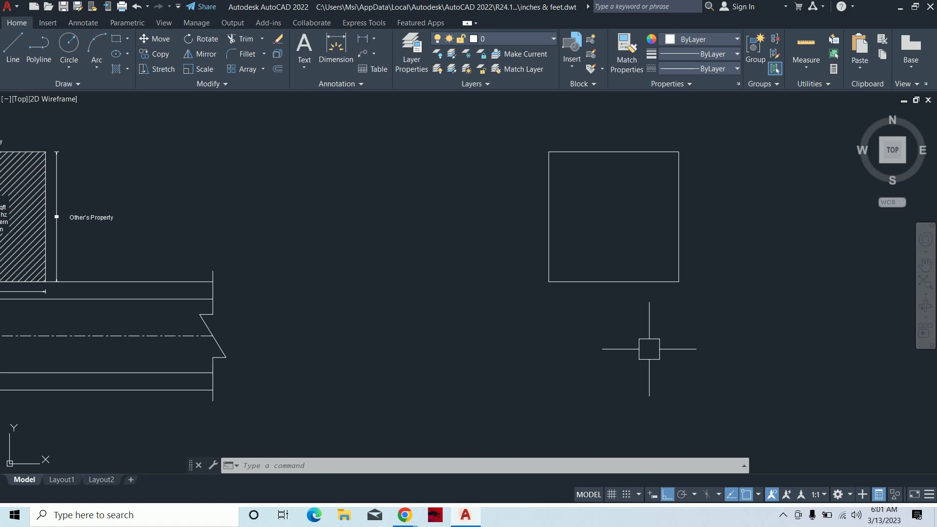
Try an offset of 36, cancel it, and recenter the view on the copied square.
text(o)
key(Return)
text(36)
key(Return)
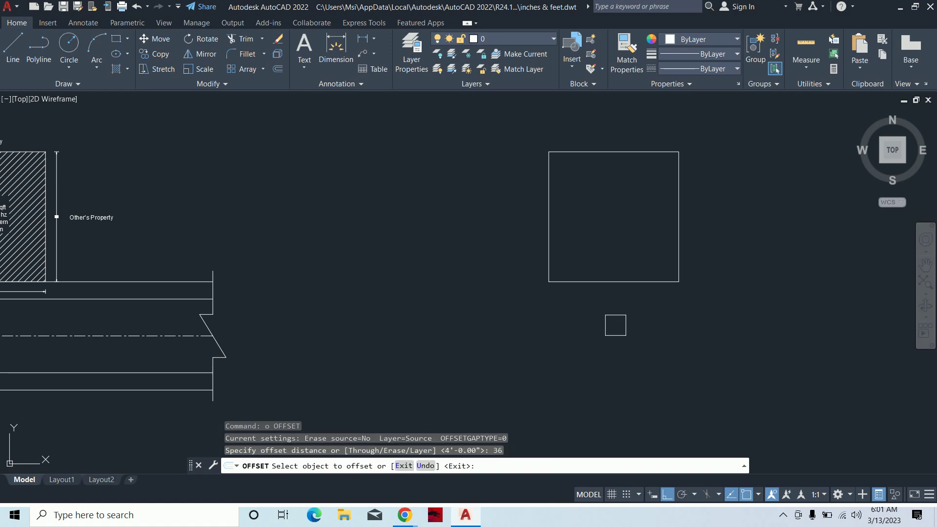
key(Escape)
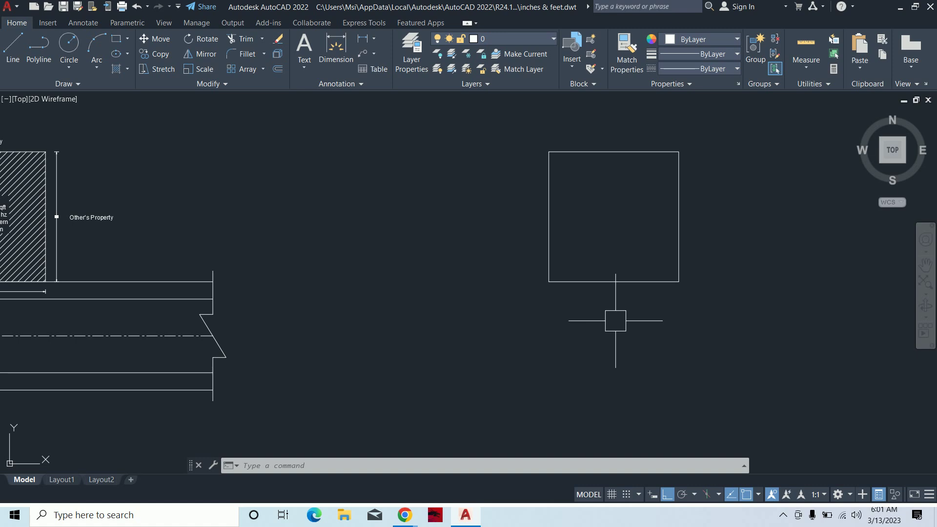
middle_drag(640, 270, 649, 308)
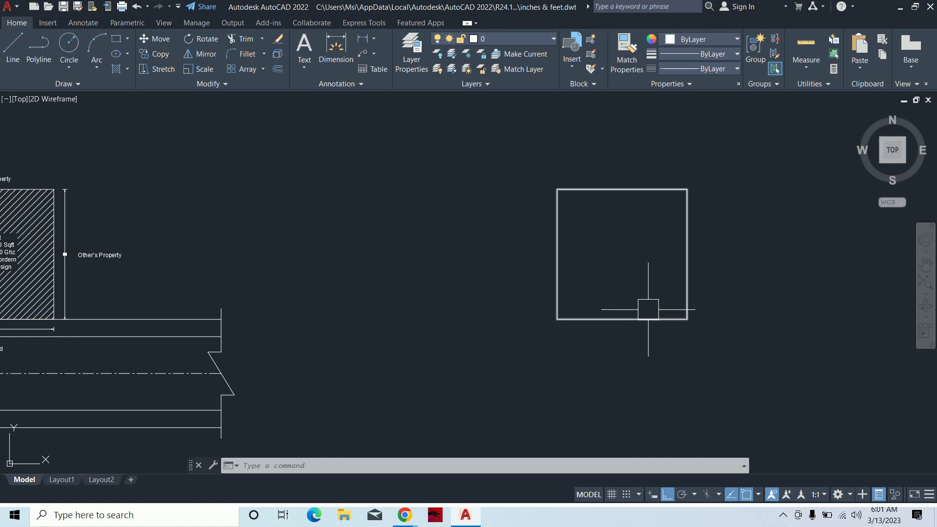
scroll(624, 316, up, 2)
middle_drag(618, 306, 557, 373)
key(Escape)
key(Escape)
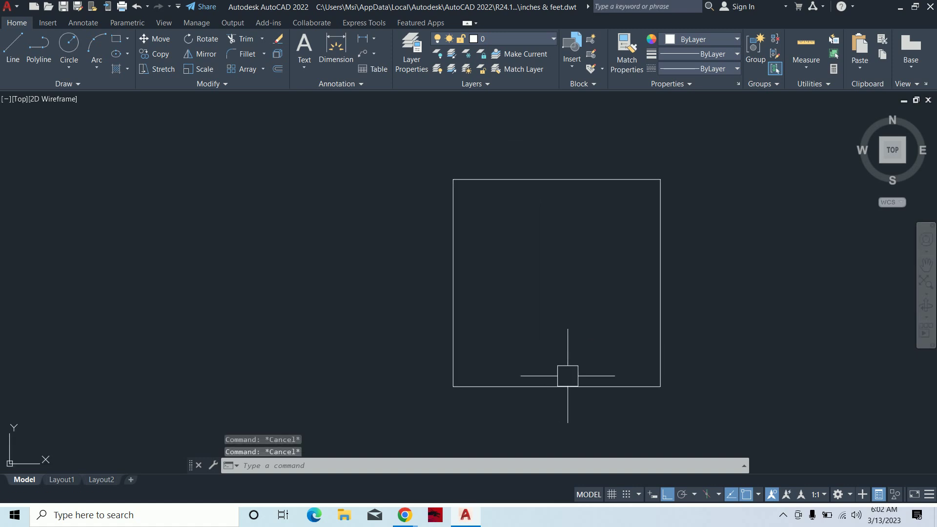
key(Escape)
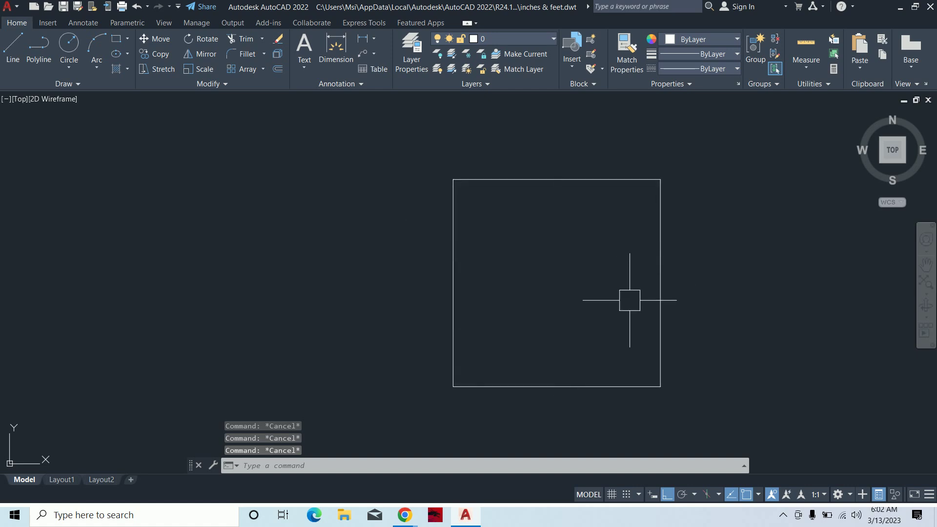
Offset the copied square 3' inward to create an inner square.
text(o)
key(Return)
text(3')
key(Return)
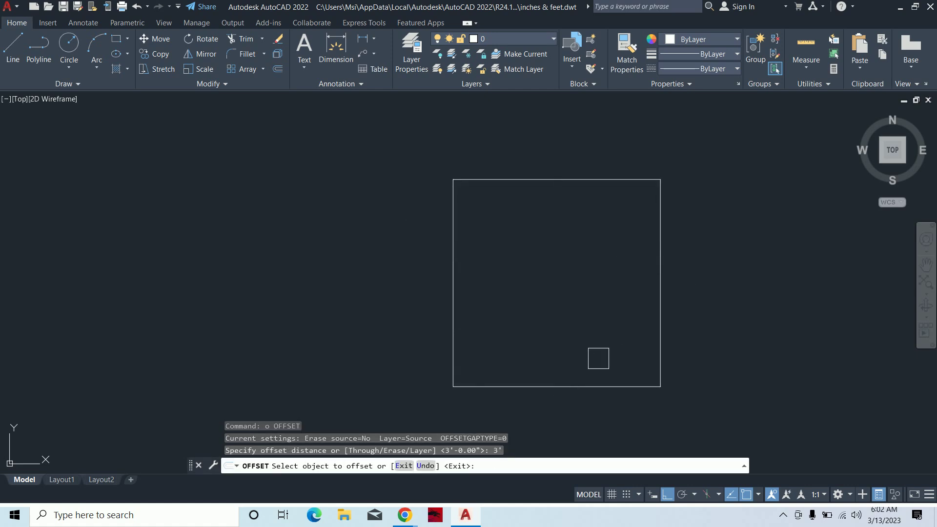
click(598, 384)
key(Escape)
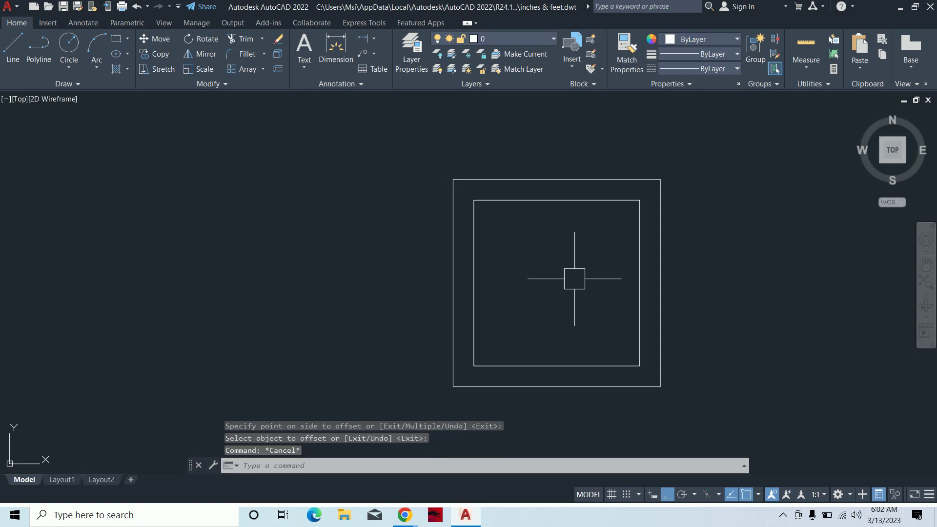
key(Escape)
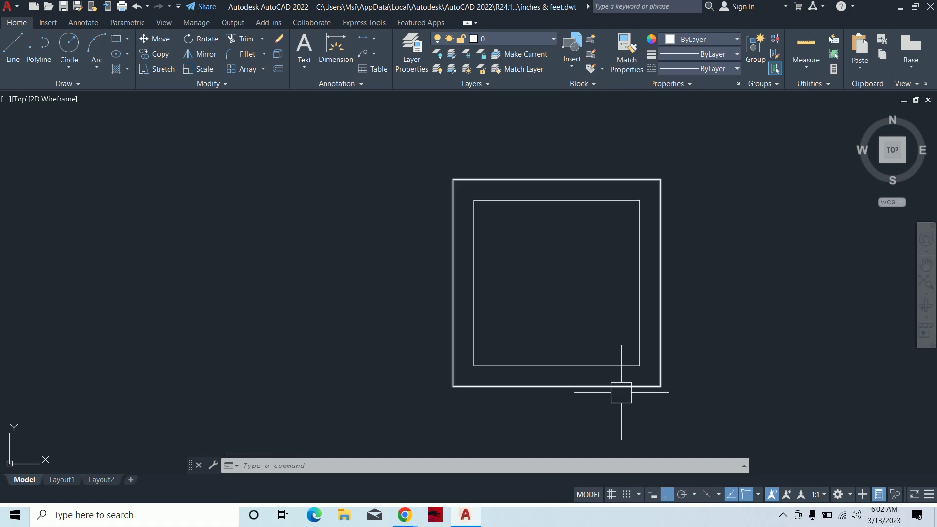
Raise the inner square's bottom edge 12" using its midpoint grip.
click(576, 366)
click(557, 365)
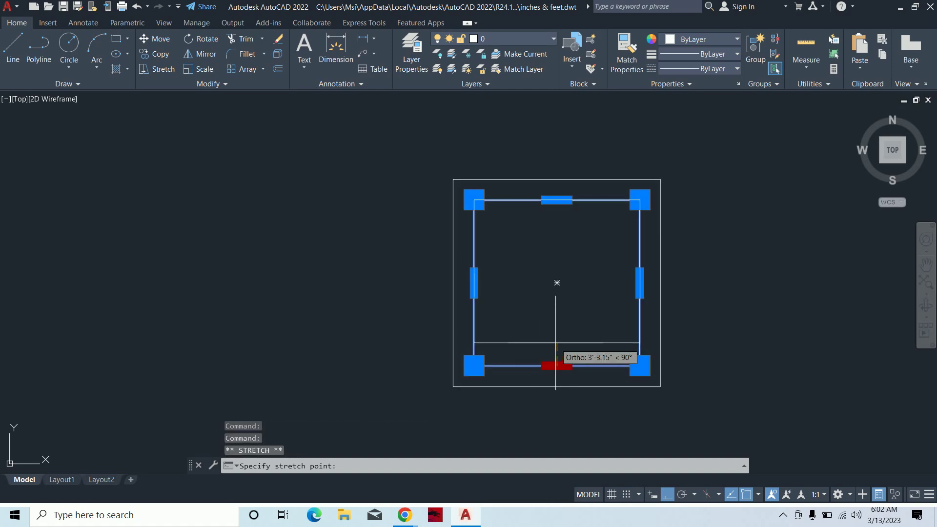
text(12)
key(Return)
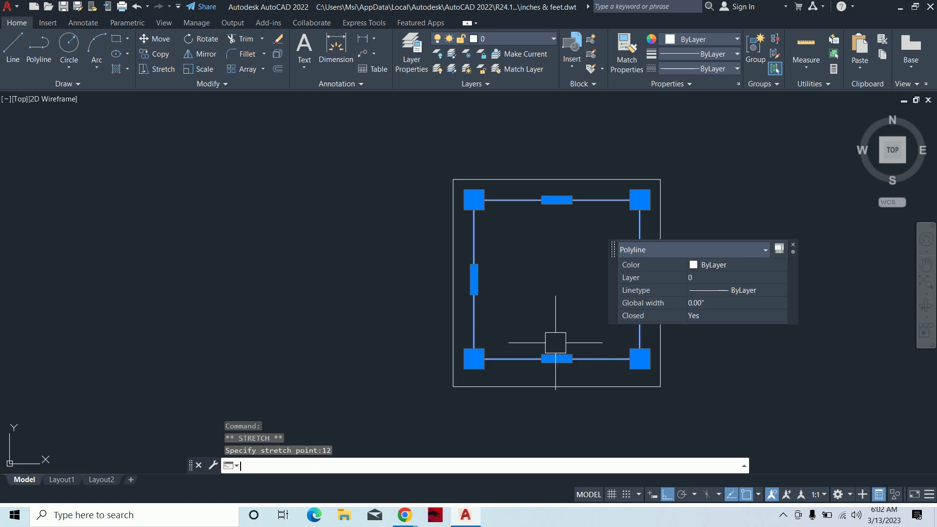
key(Escape)
key(Escape)
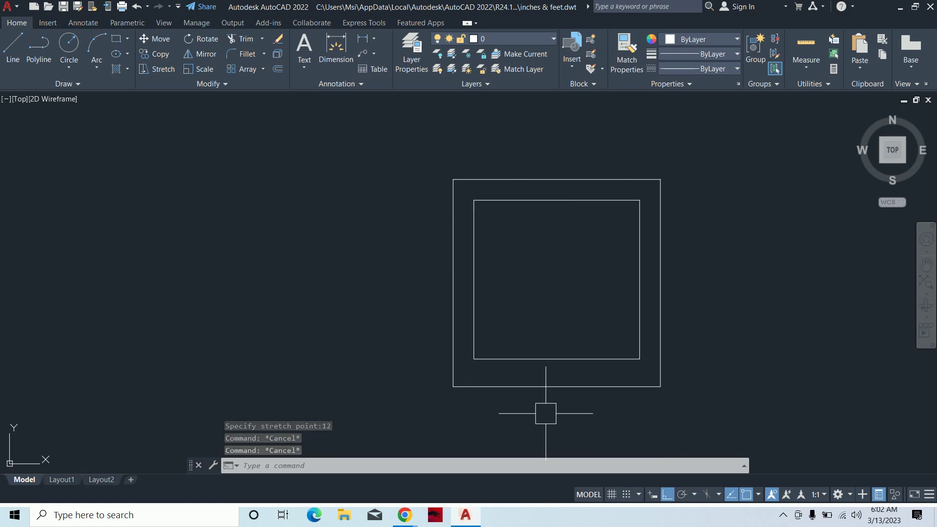
middle_drag(597, 426, 589, 412)
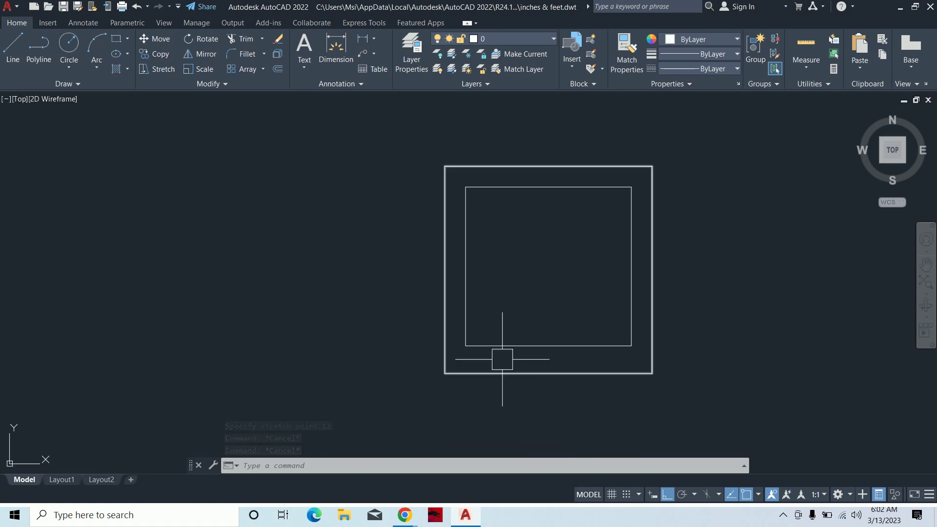
Dimension the inner square's 24' top and 23' right edges, then erase both dimensions.
text(dli)
key(Return)
key(Return)
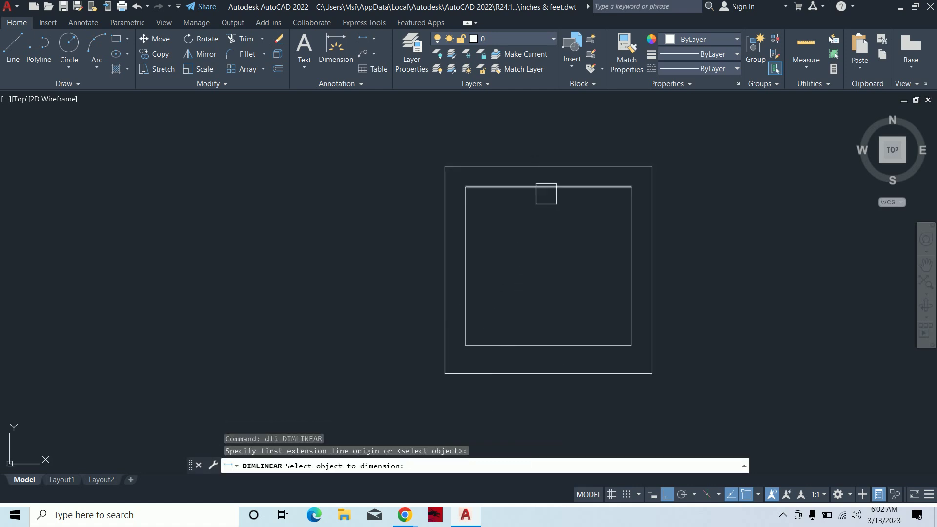
click(546, 187)
scroll(550, 185, up, 6)
scroll(535, 199, down, 4)
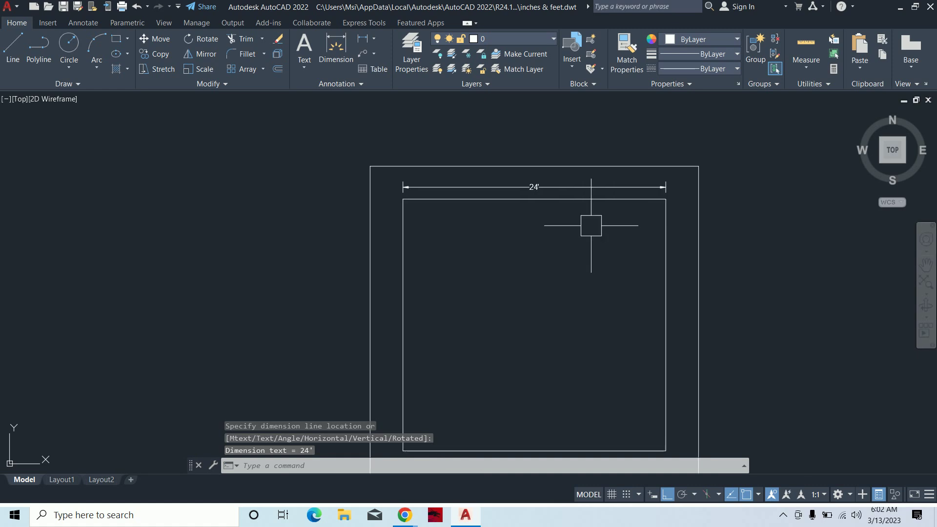
key(Return)
key(Return)
click(666, 292)
click(715, 306)
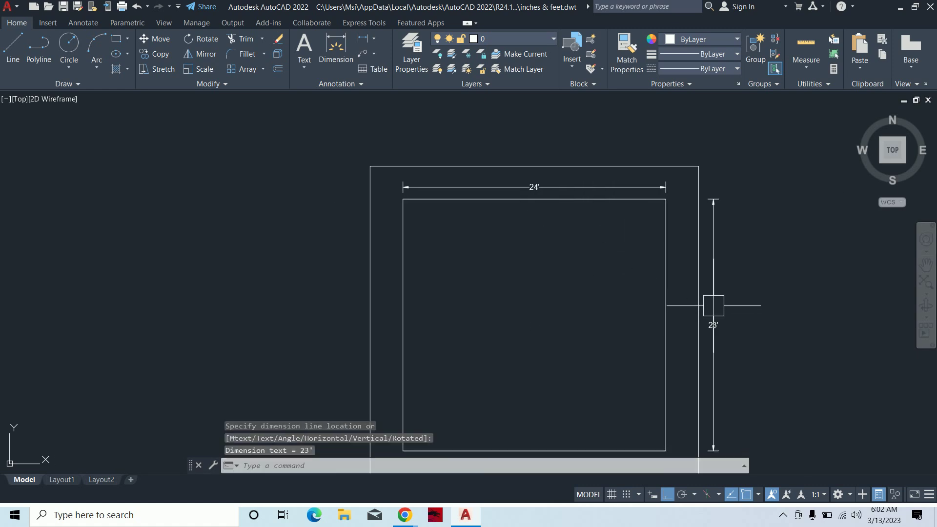
click(526, 186)
click(714, 295)
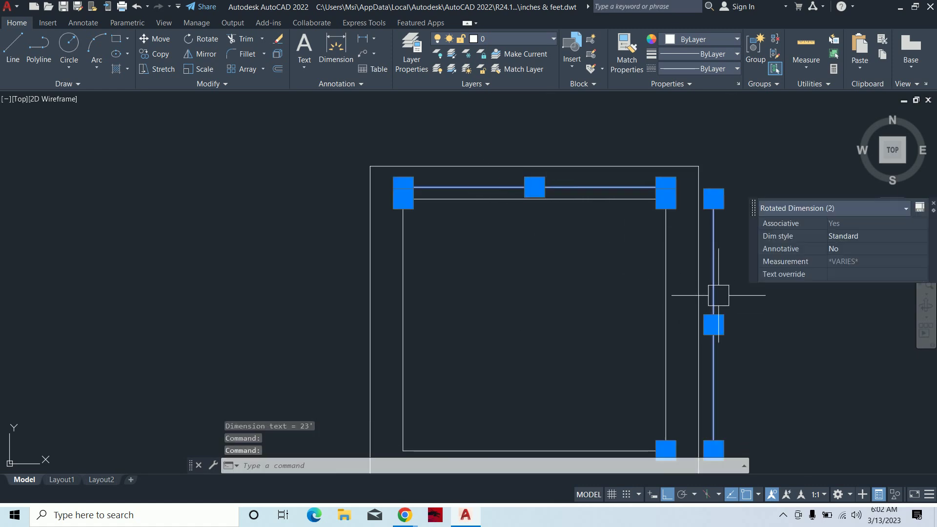
key(Delete)
Dimension the 3' gaps at the top and right between the inner and outer squares.
text(dli)
key(Return)
click(419, 199)
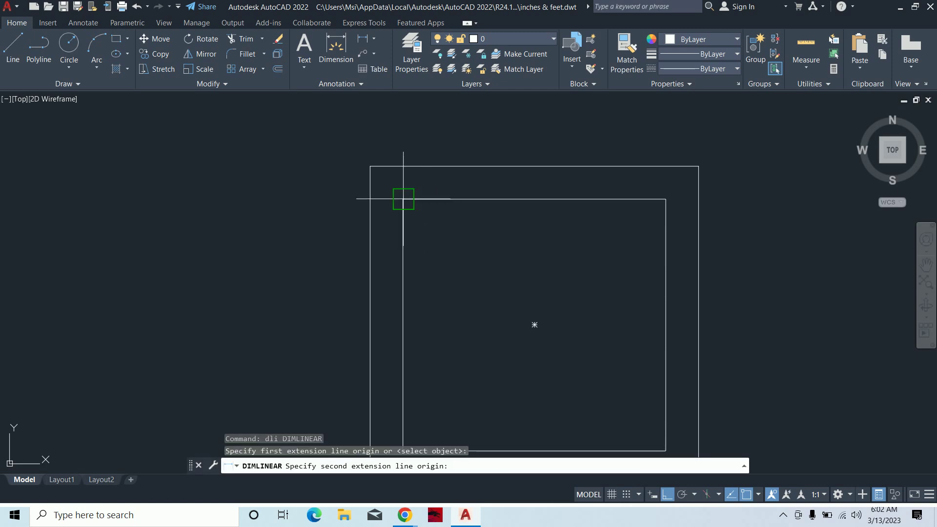
click(420, 167)
scroll(430, 181, up, 5)
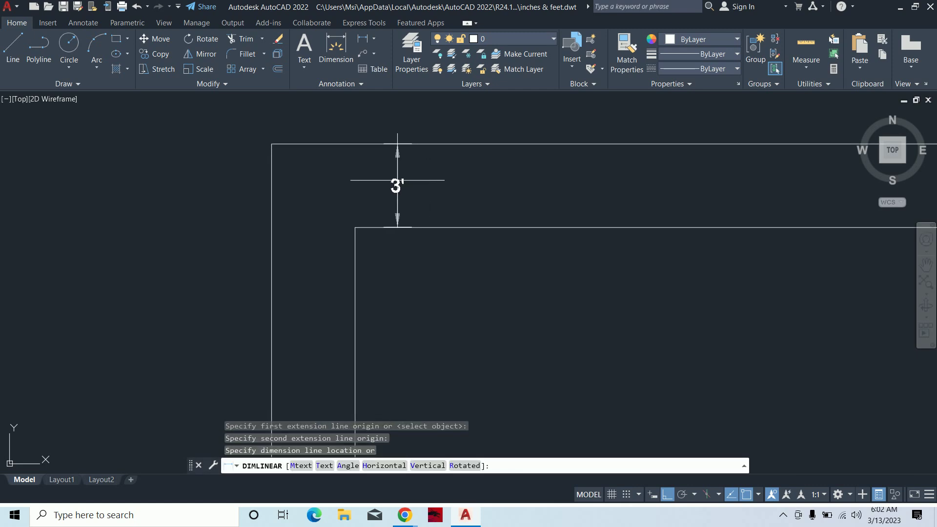
click(326, 185)
scroll(352, 203, down, 4)
key(Return)
click(541, 201)
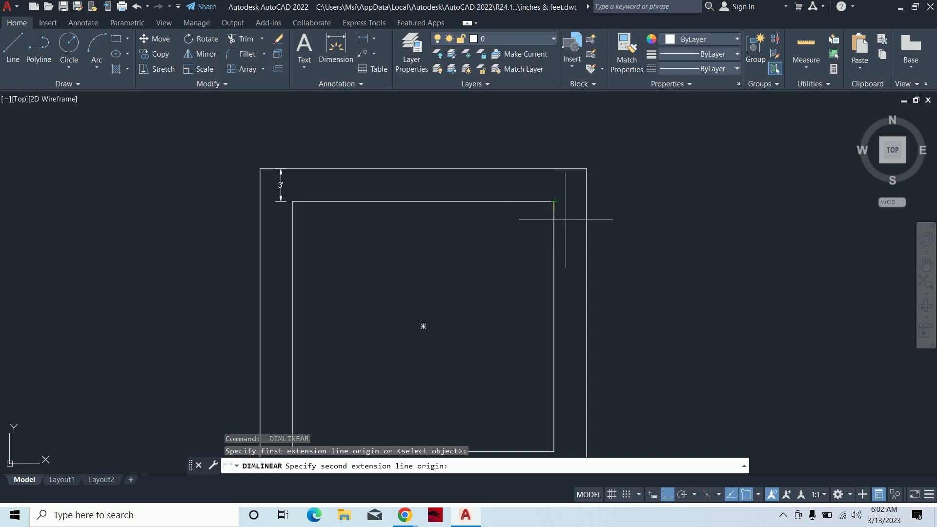
click(586, 201)
scroll(564, 188, up, 5)
click(579, 180)
key(Escape)
scroll(579, 181, down, 5)
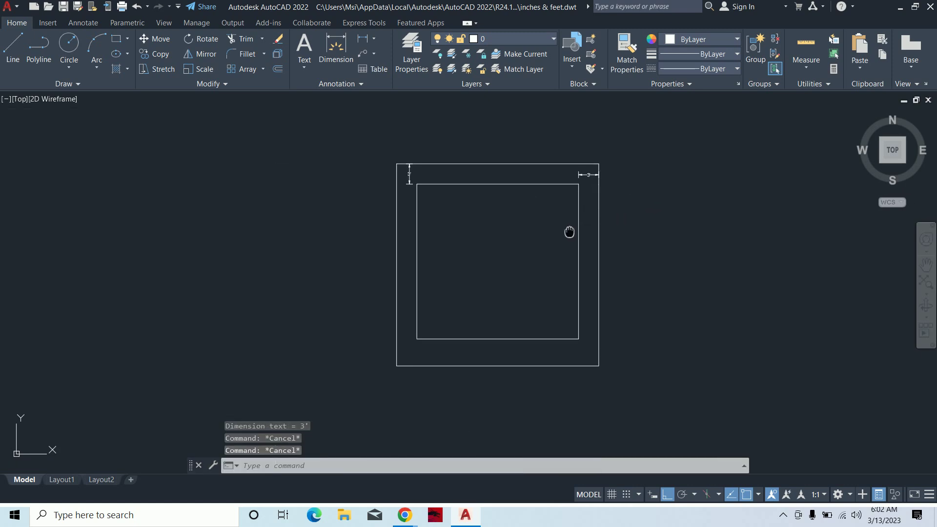
Dimension the 4' gap between the inner and outer bottom edges.
key(Return)
click(554, 286)
click(554, 313)
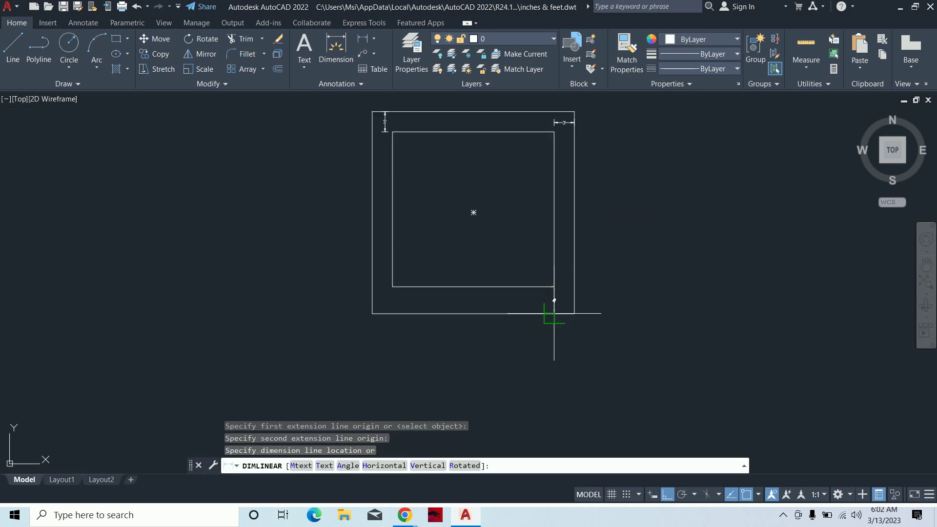
scroll(563, 301, up, 5)
click(570, 293)
key(Escape)
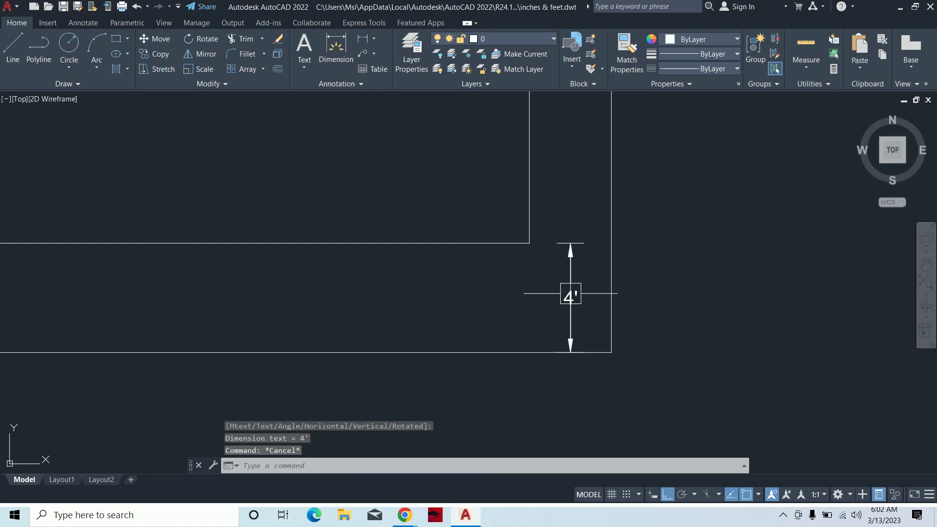
scroll(571, 294, down, 3)
mouse_move(561, 268)
middle_down()
mouse_move(523, 209)
mouse_move(519, 255)
middle_up()
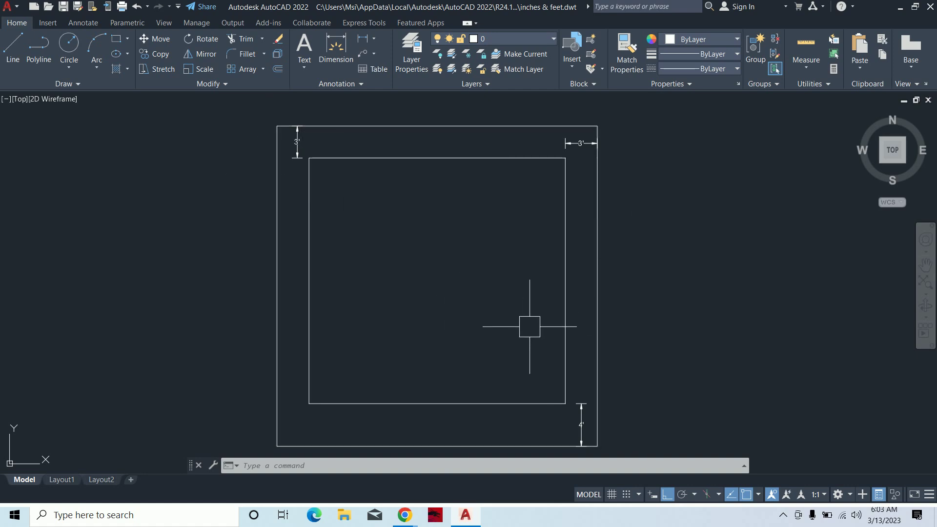
Select and erase the two 3' dimensions and the 4' dimension.
scroll(570, 143, up, 2)
scroll(571, 143, up, 2)
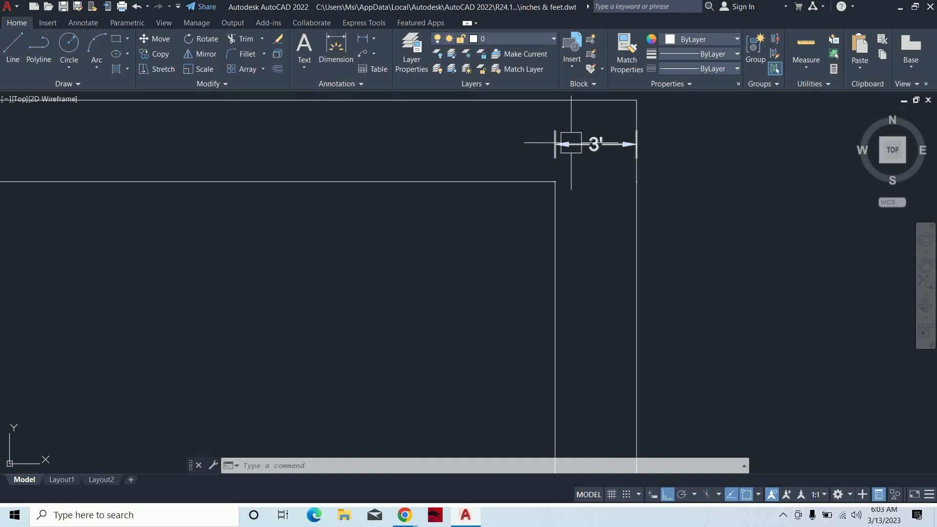
click(571, 143)
scroll(571, 143, down, 3)
scroll(372, 151, up, 2)
click(372, 150)
scroll(373, 151, down, 3)
mouse_move(561, 292)
middle_down()
mouse_move(703, 367)
mouse_move(565, 262)
middle_up()
scroll(565, 261, up, 6)
click(565, 218)
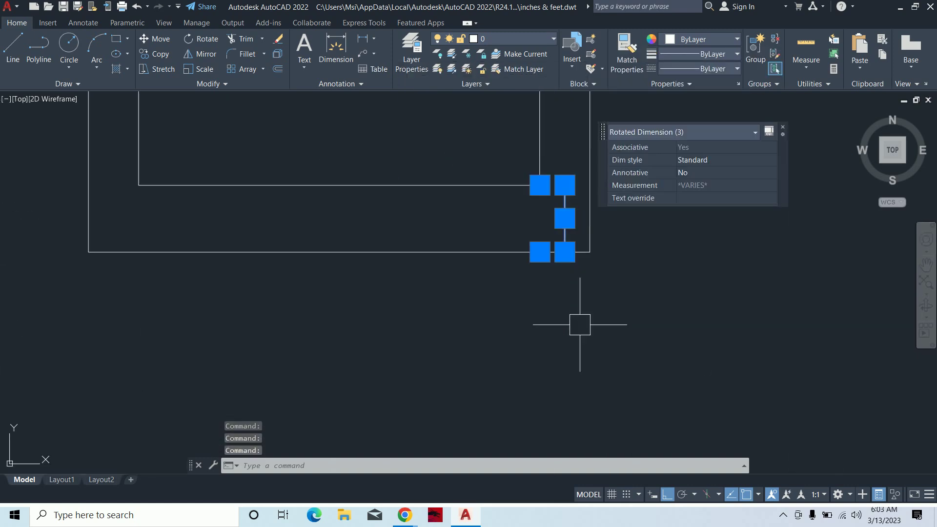
key(Delete)
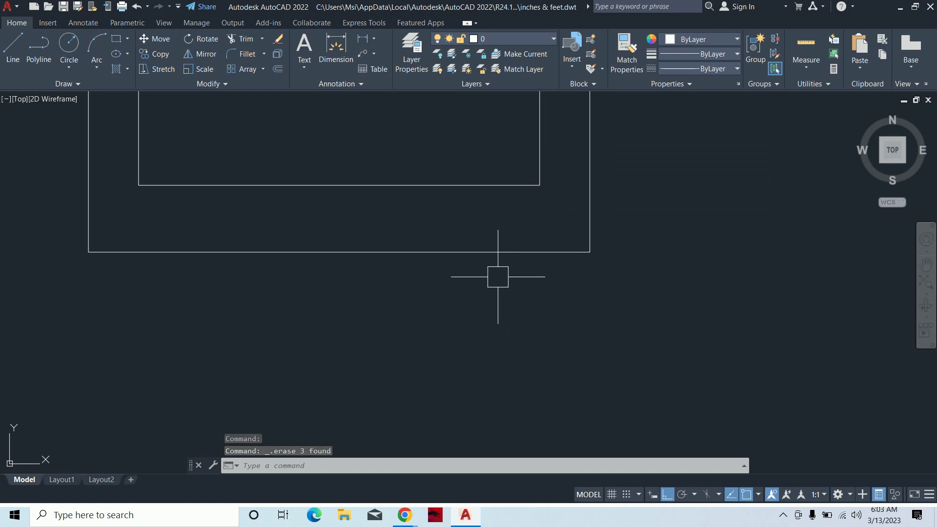
Pan and zoom to recenter the nested rectangles in view.
middle_drag(418, 279, 584, 372)
scroll(410, 280, down, 2)
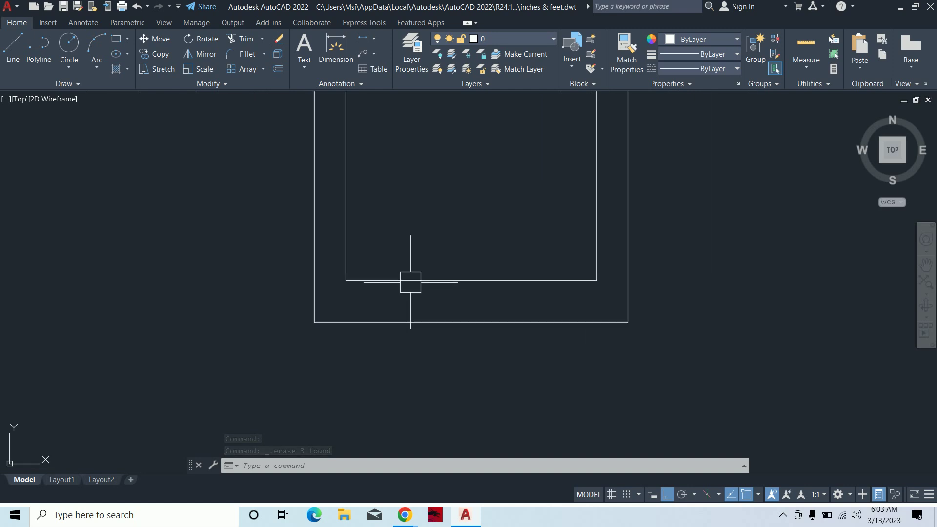
middle_drag(409, 280, 452, 343)
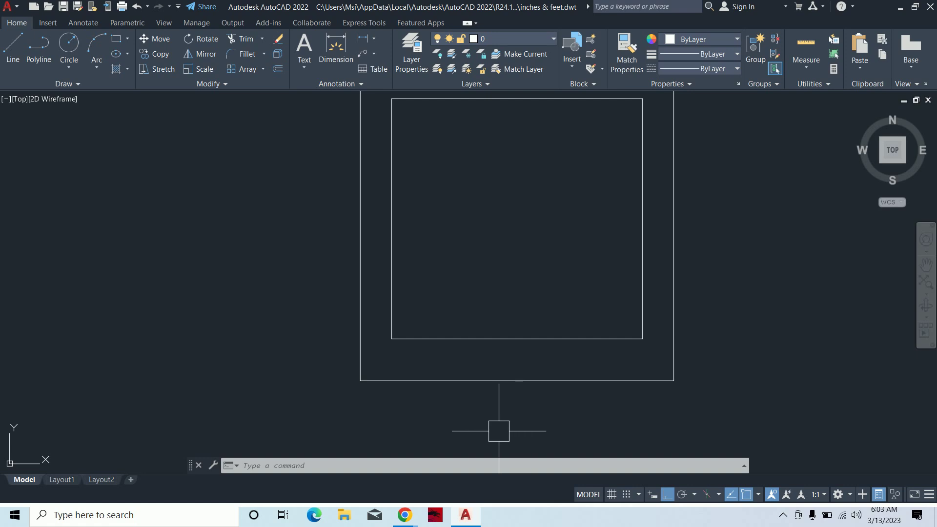
scroll(499, 431, down, 2)
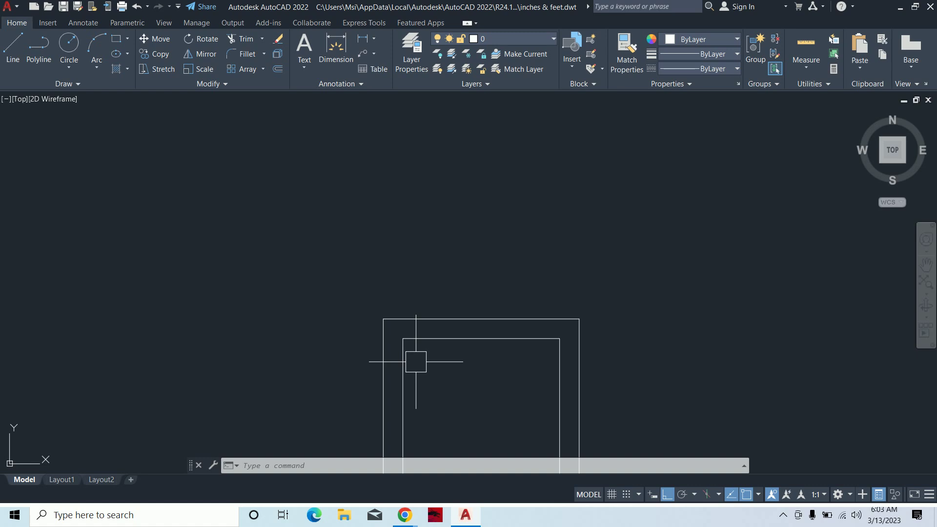
middle_drag(416, 362, 415, 336)
scroll(414, 336, down, 2)
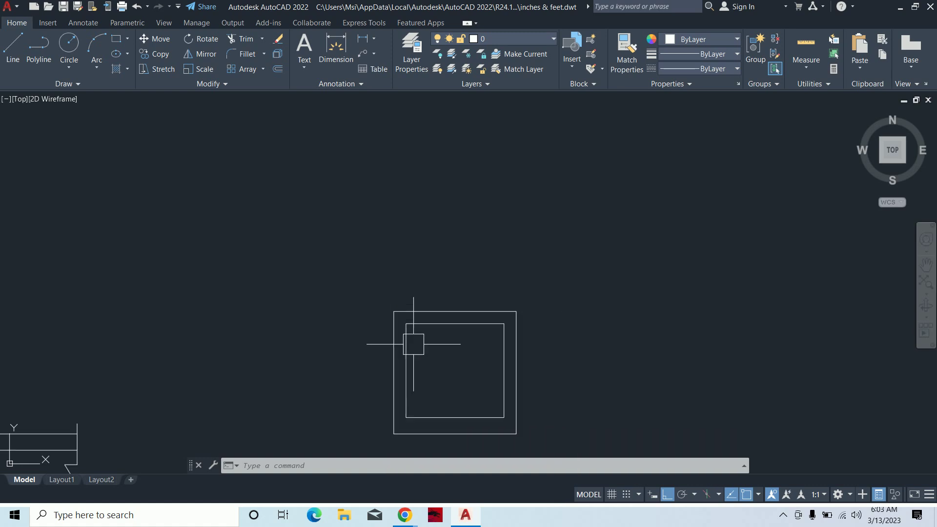
scroll(412, 351, down, 2)
scroll(417, 421, up, 4)
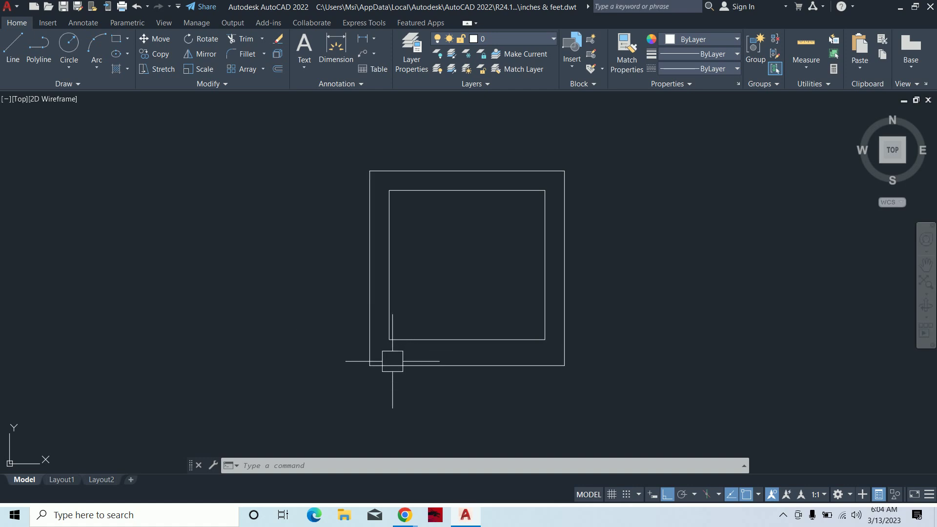
scroll(392, 361, up, 4)
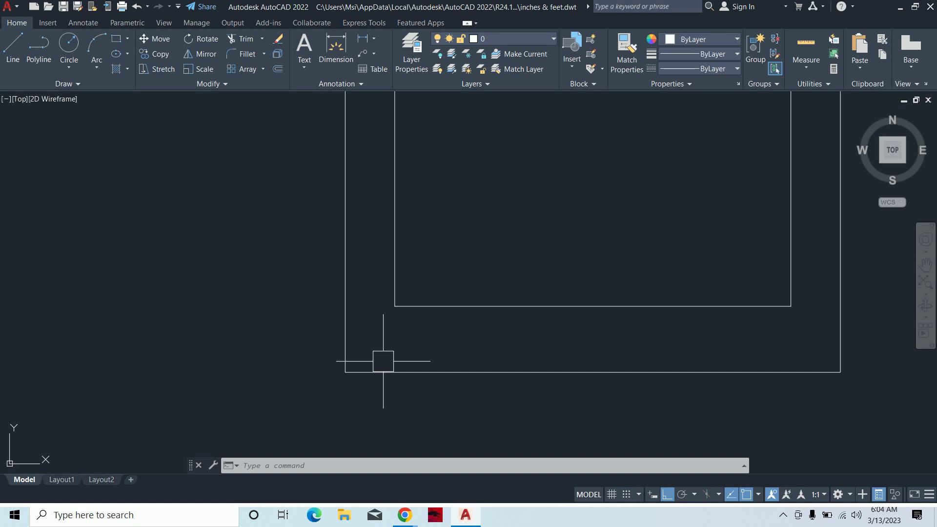
Start EXPLODE on the outer rectangle, select it, then cancel without exploding.
text(x)
key(Return)
click(400, 364)
click(355, 399)
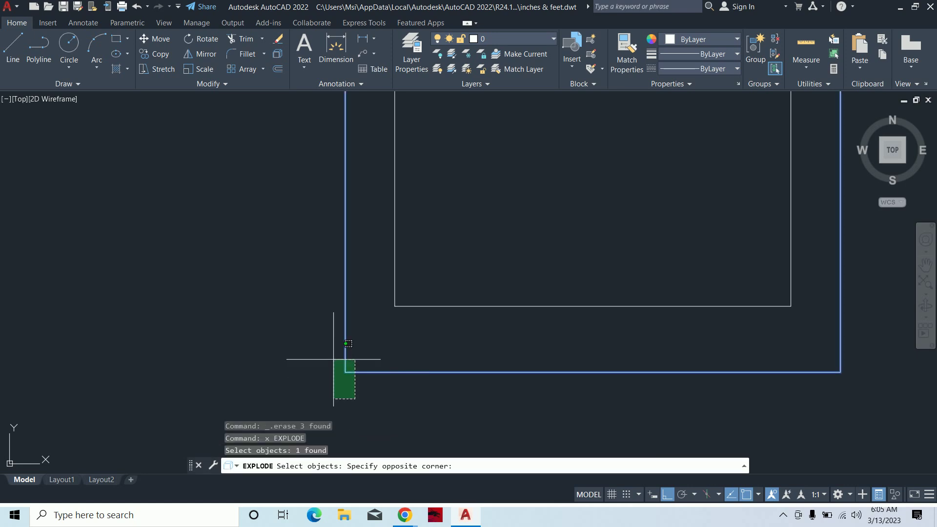
click(334, 359)
key(Escape)
key(Escape)
key(Escape)
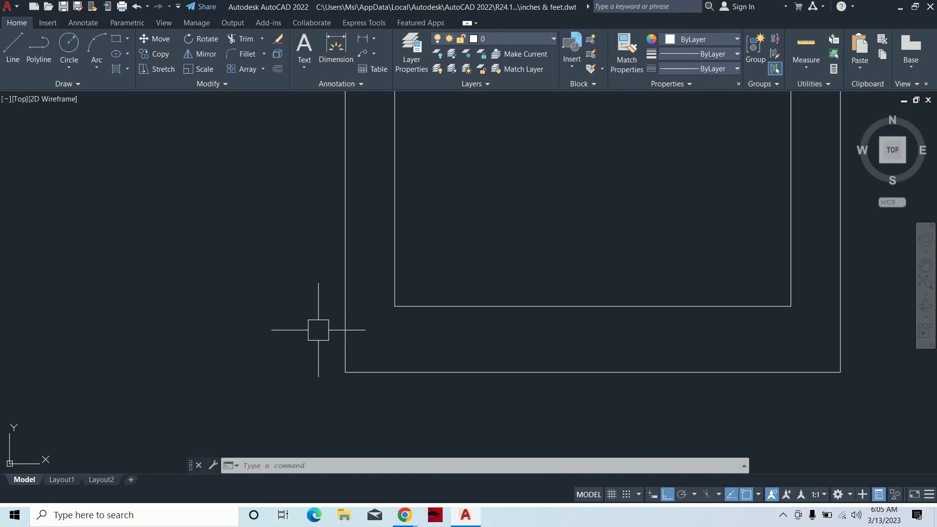
Set a 10' offset and pick the outer rectangle's left edge to offset.
text(o)
key(Return)
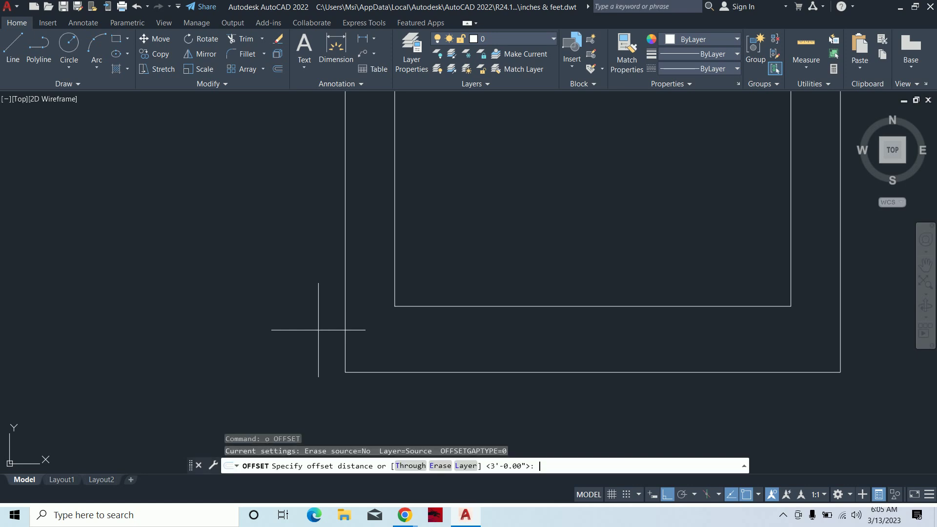
text(10')
key(Return)
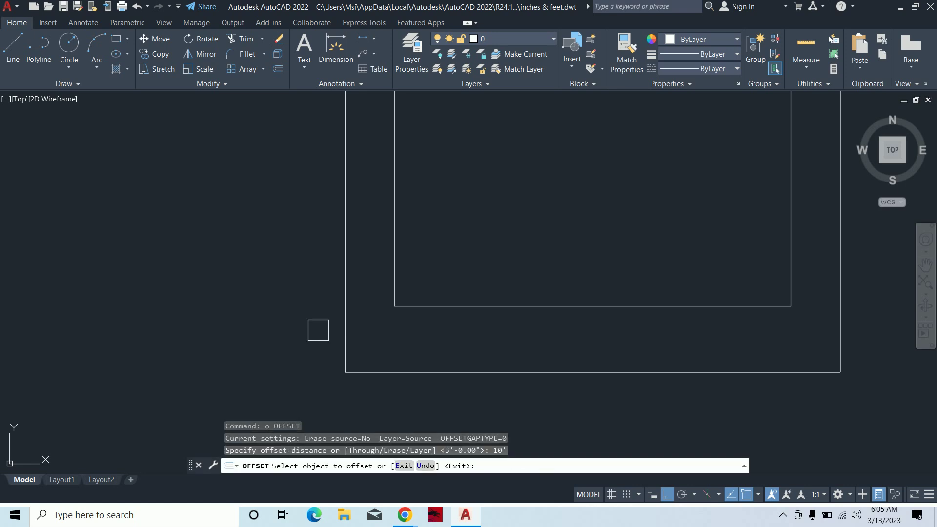
click(341, 312)
click(478, 282)
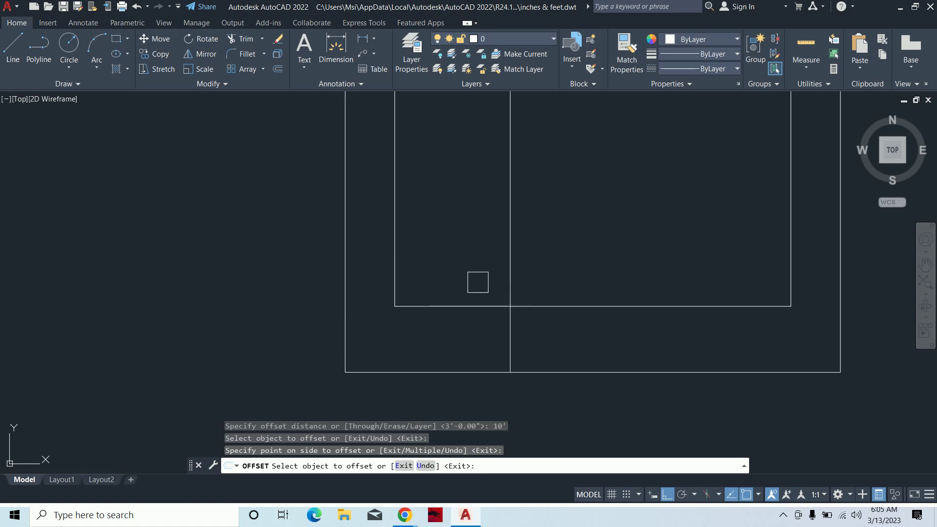
key(Escape)
key(Escape)
scroll(470, 313, down, 2)
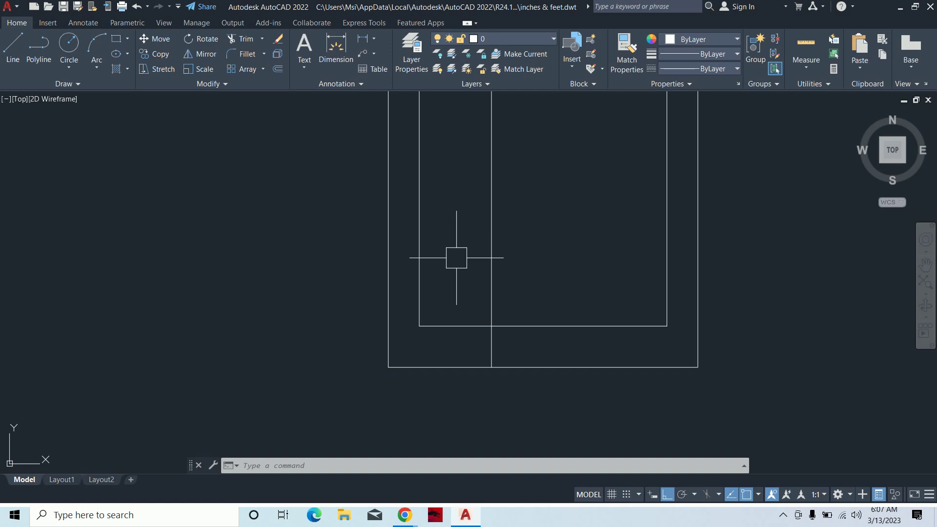
Offset the rectangle's bottom edge 15' upward to make a helper line.
middle_drag(455, 320, 466, 318)
text(o)
key(Return)
text(1)
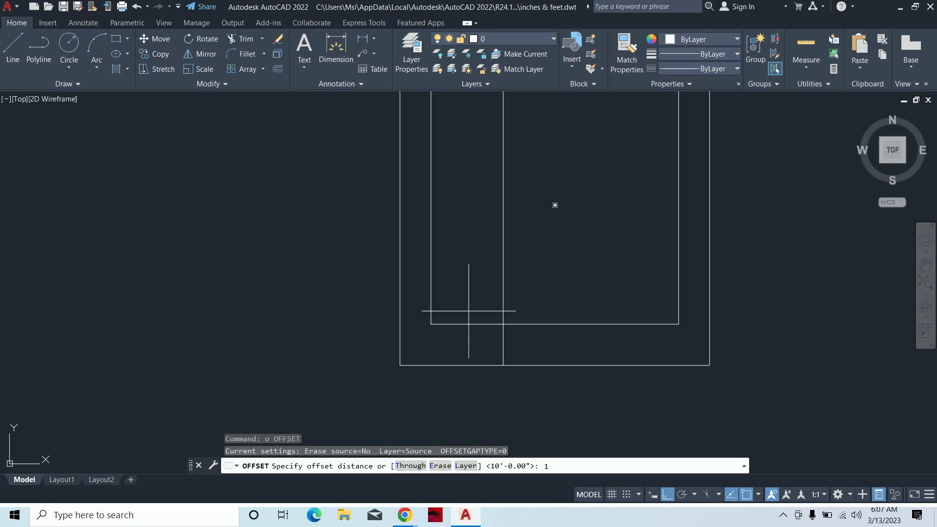
text(5')
key(Return)
click(456, 365)
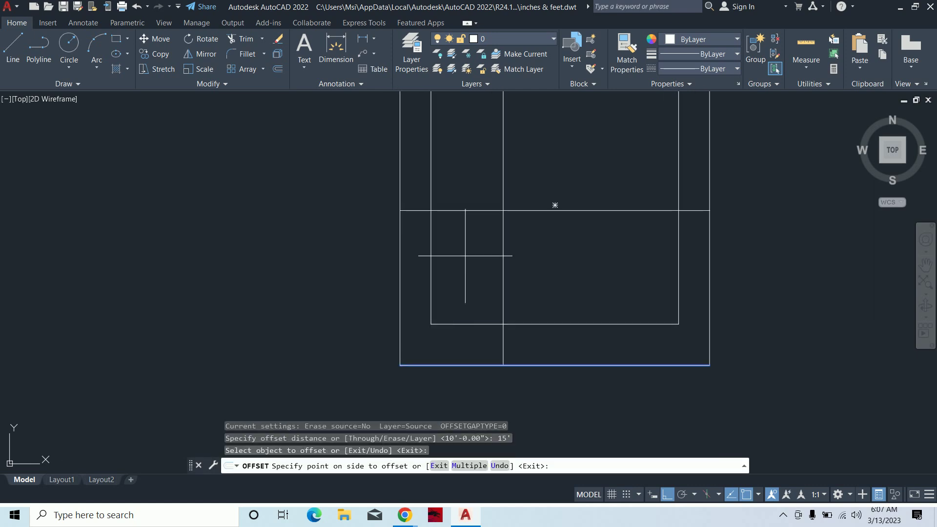
key(Escape)
key(Escape)
key(Escape)
key(Escape)
Trim the lower-left corner segments with a fence to notch the outline.
scroll(471, 270, up, 2)
mouse_move(477, 270)
middle_down()
mouse_move(479, 286)
mouse_move(510, 299)
middle_up()
text(tr)
key(Return)
scroll(473, 270, up, 2)
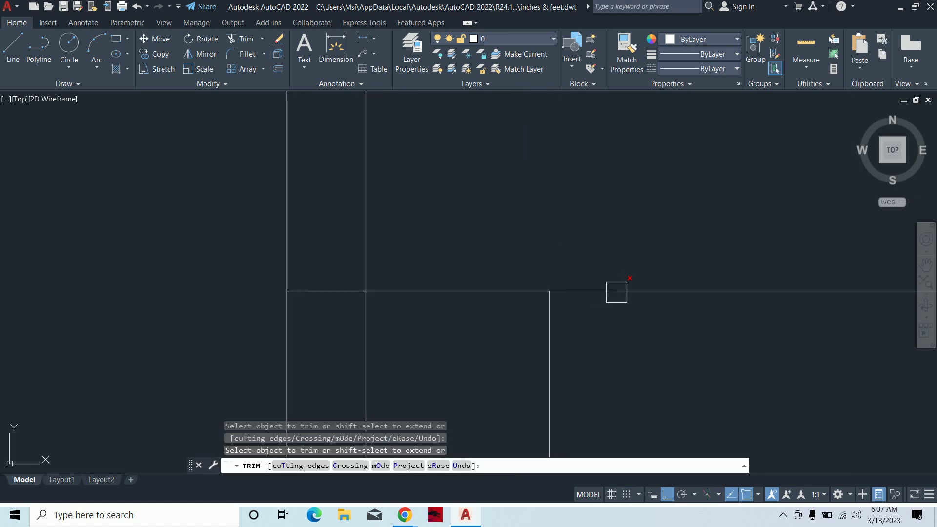
scroll(652, 368, down, 2)
click(460, 369)
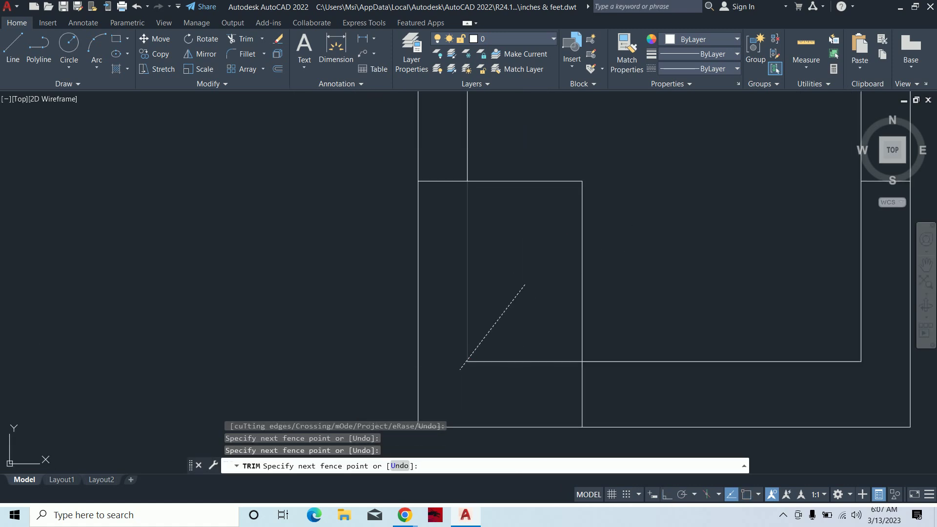
key(Return)
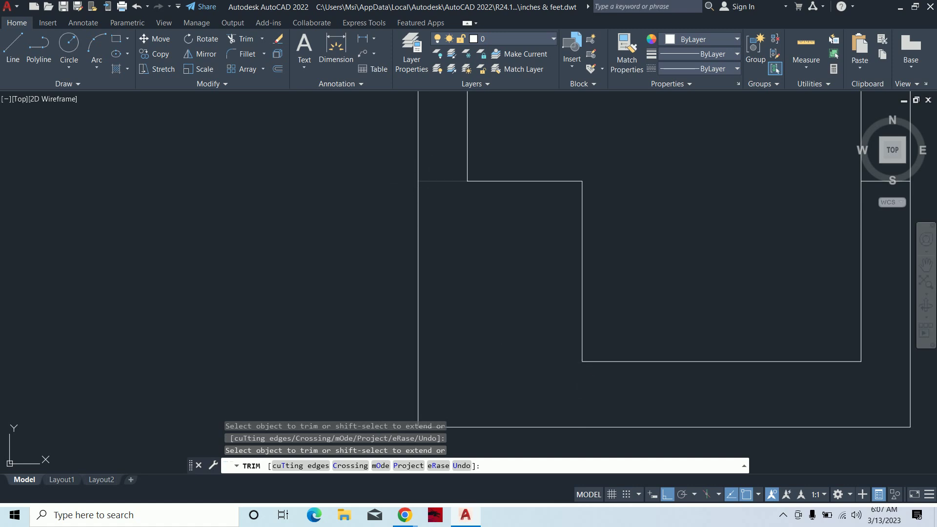
scroll(477, 265, down, 2)
scroll(495, 274, down, 2)
key(Escape)
Window-select the leftover short horizontal and vertical lines and delete them.
scroll(488, 261, down, 2)
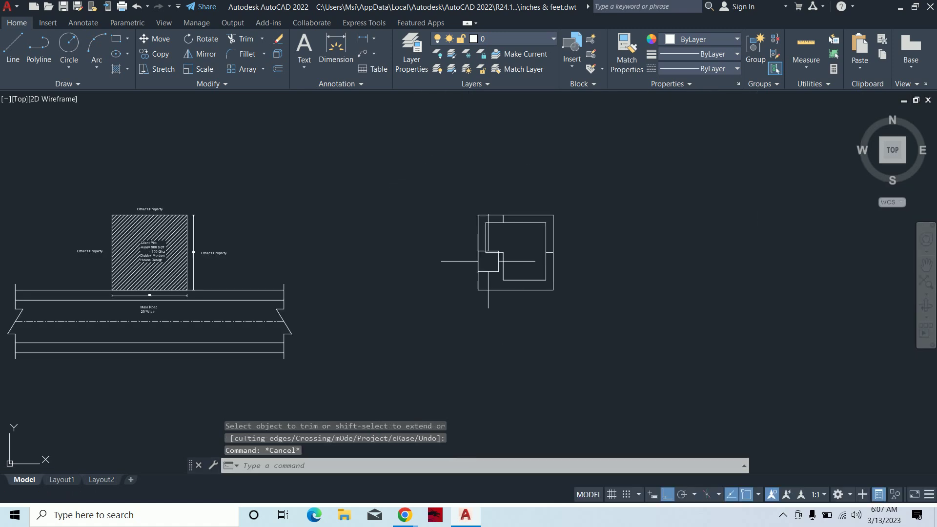
scroll(511, 248, up, 5)
click(606, 210)
click(683, 276)
middle_drag(565, 226, 544, 339)
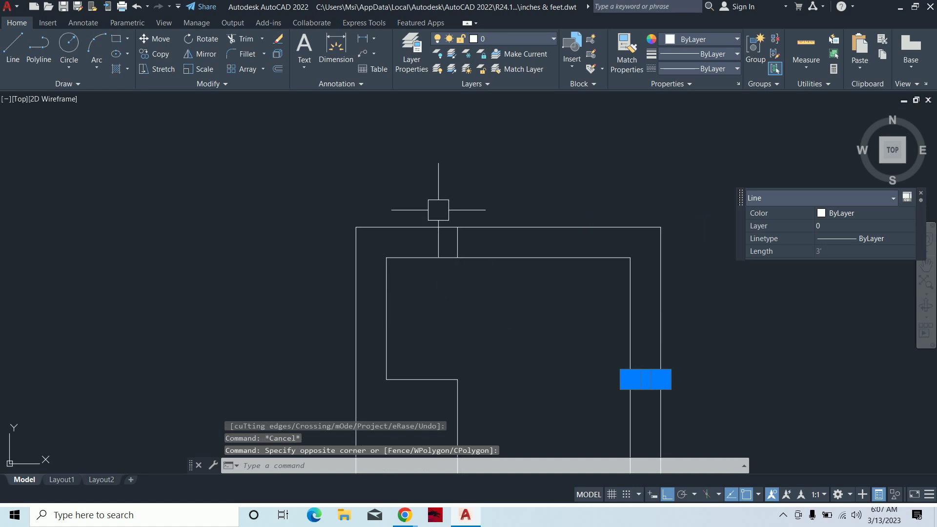
click(439, 200)
click(490, 309)
key(Delete)
scroll(488, 305, down, 2)
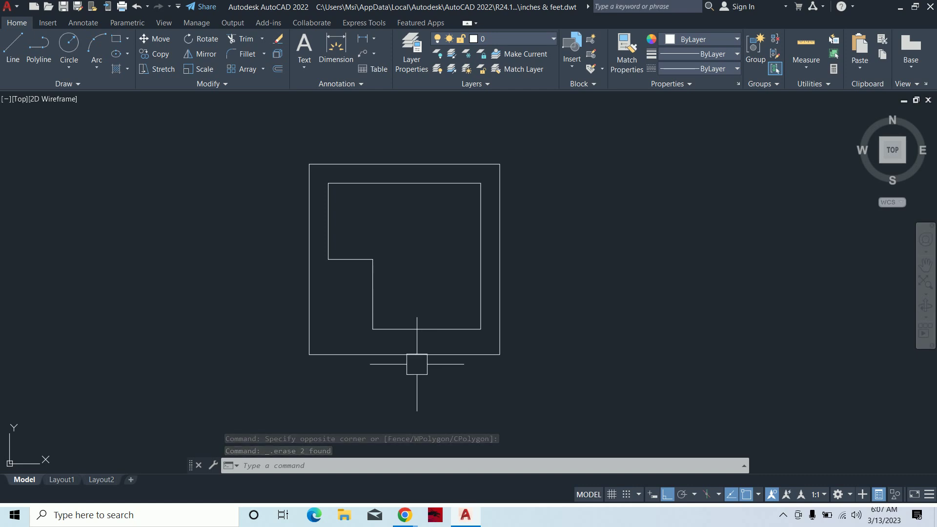
Join the inner L-shaped outline segments into one polyline using J.
text(j)
key(Return)
click(432, 330)
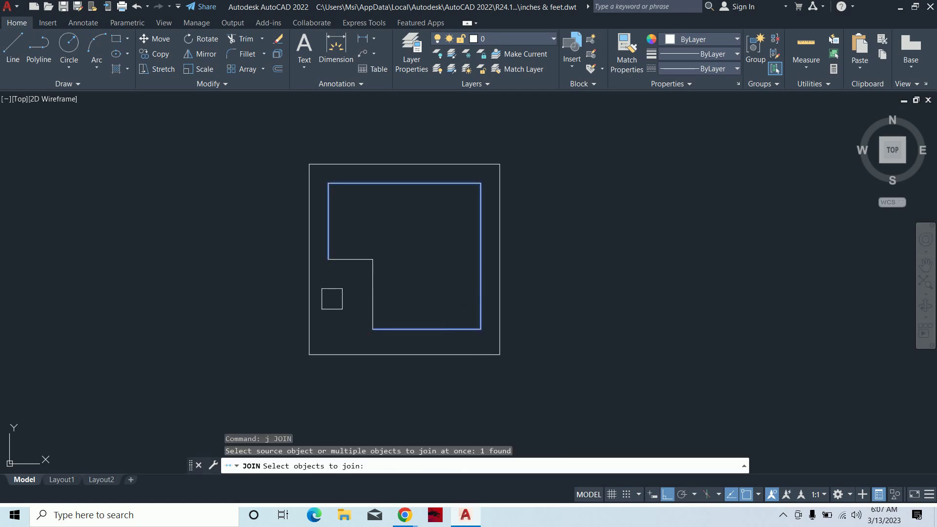
click(351, 259)
key(Return)
key(Escape)
key(Escape)
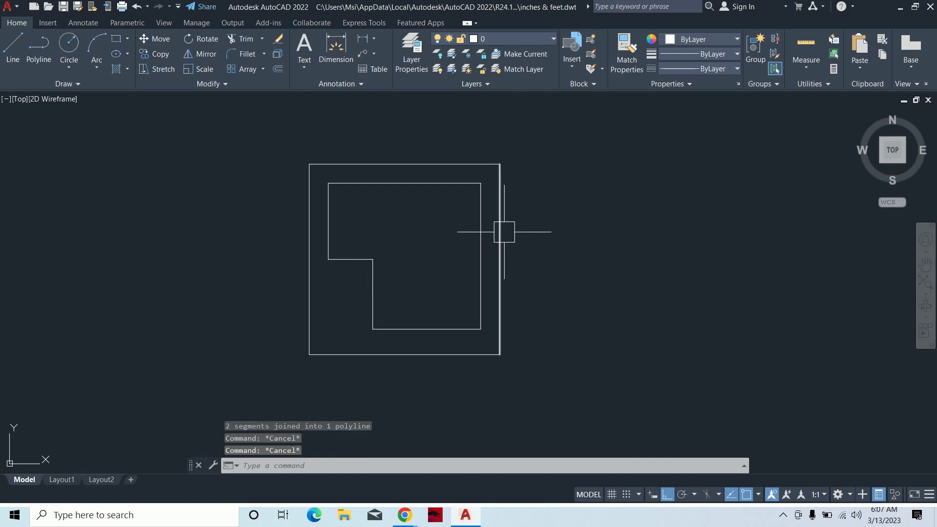
Measure the L-shape's six corners with AA: 475 sq ft area, 94' perimeter.
text(aa)
key(Return)
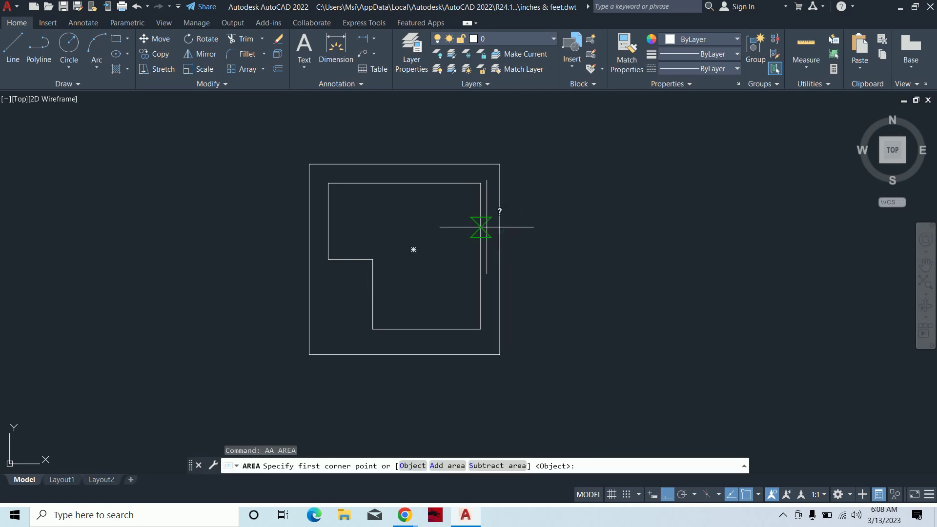
click(373, 330)
click(373, 259)
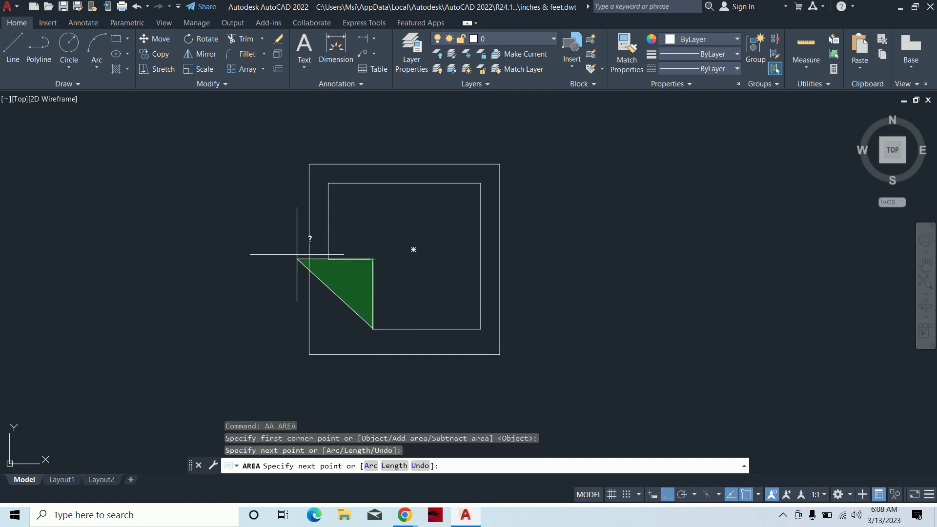
click(328, 259)
click(328, 183)
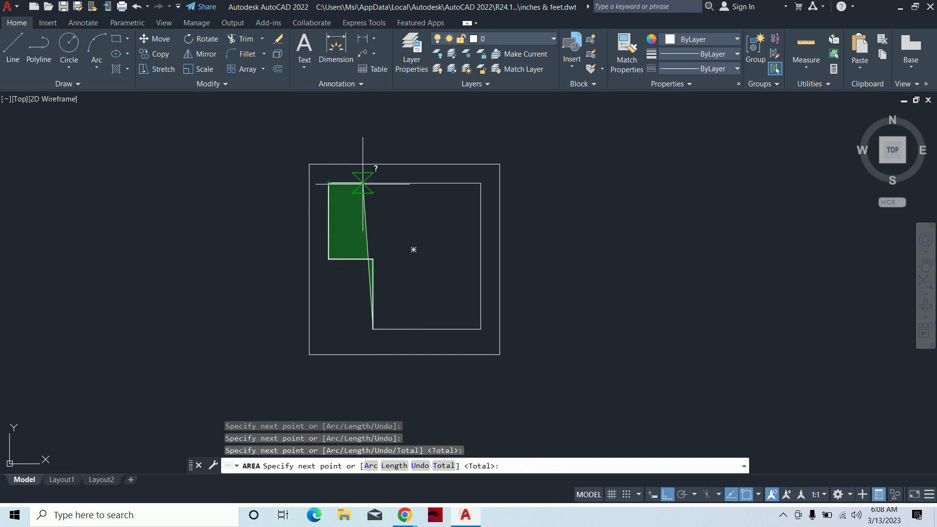
click(481, 183)
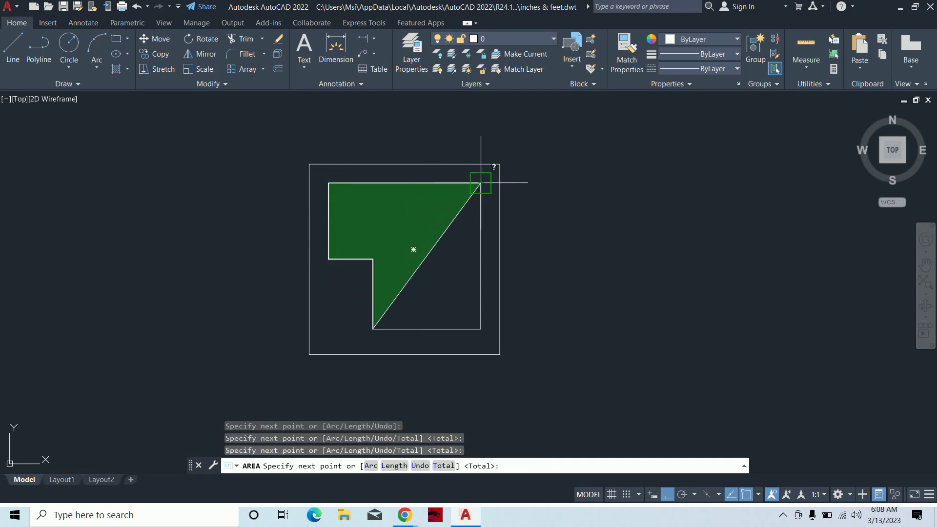
click(480, 329)
key(Return)
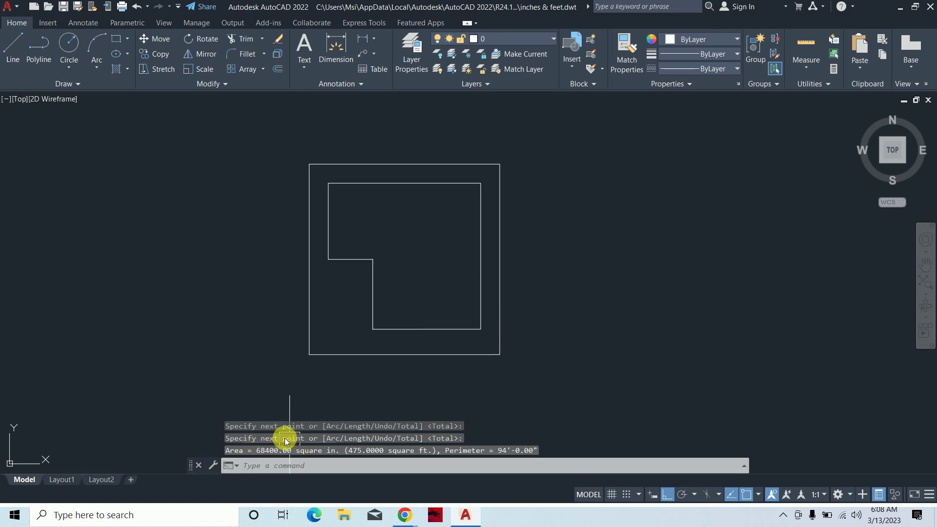
click(623, 465)
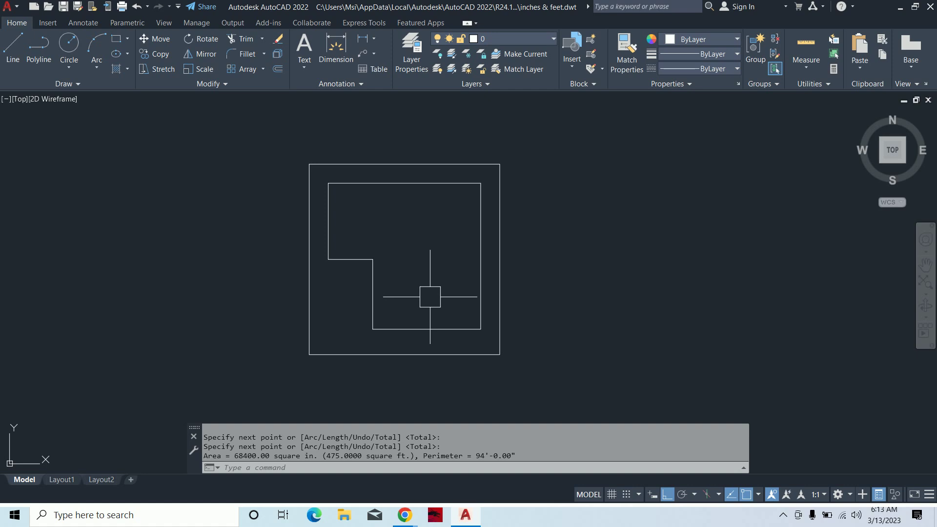
Offset the inner L-shaped polyline 4.5 inward to form double wall lines.
text(o)
key(Return)
text(4.5)
key(Return)
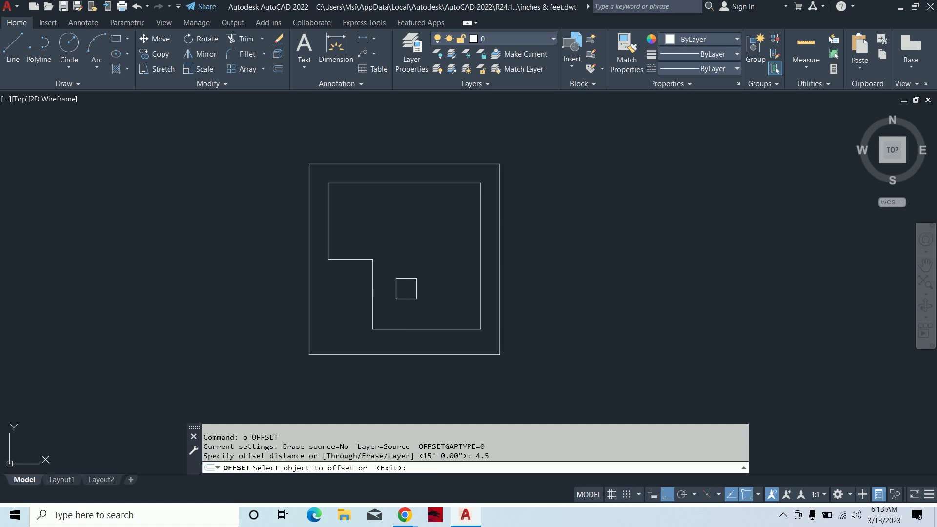
click(425, 184)
click(412, 249)
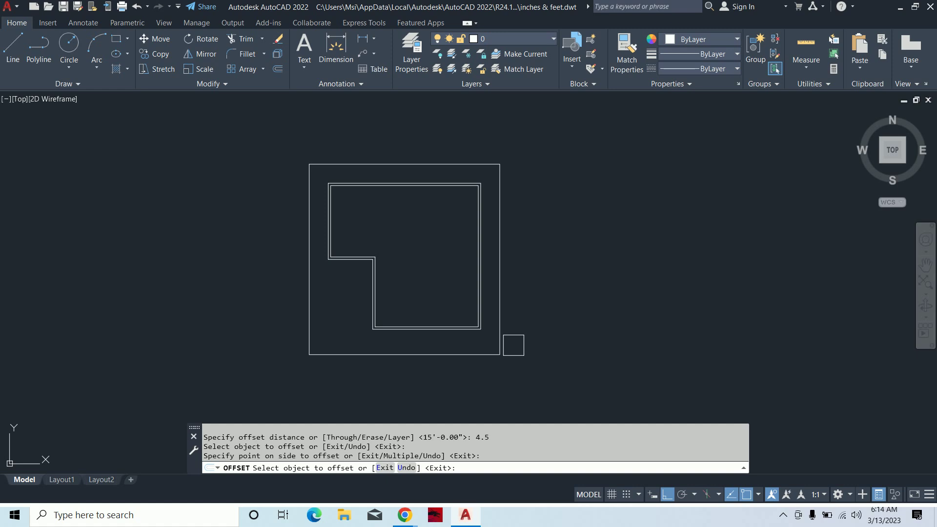
key(Escape)
key(Escape)
Begin exploding the outline with X, then cancel without exploding.
text(x)
key(Return)
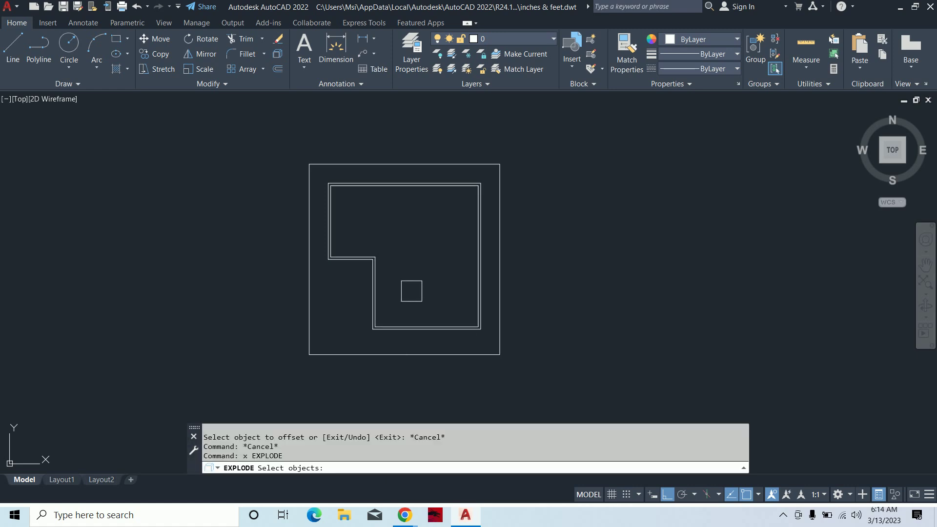
click(411, 290)
click(370, 314)
key(Escape)
key(Escape)
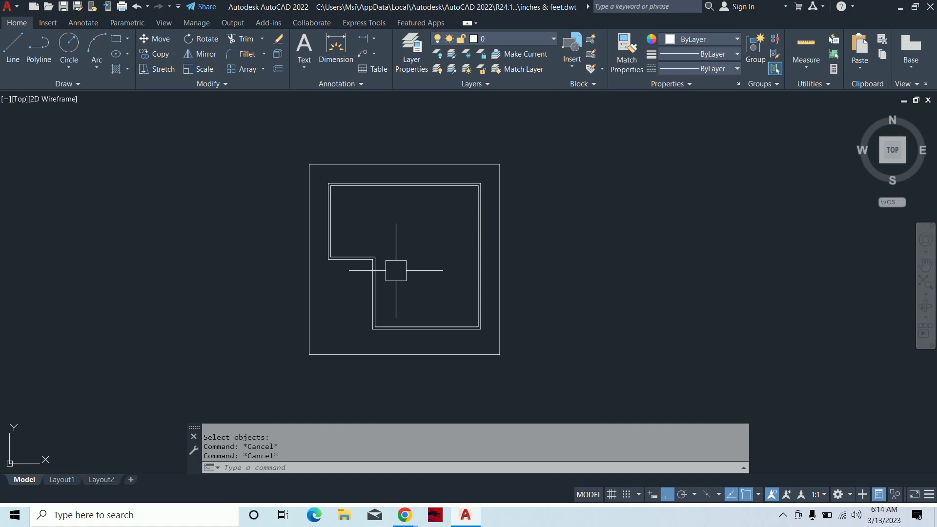
scroll(349, 297, up, 2)
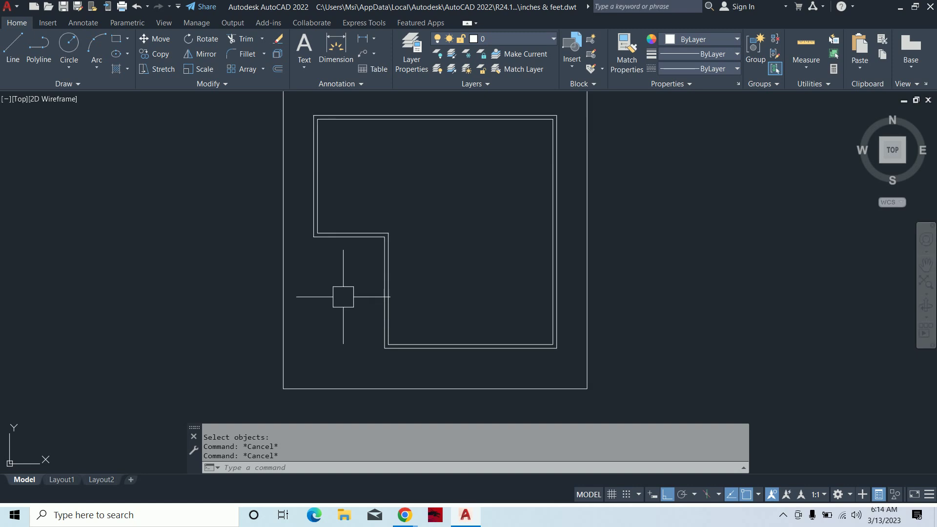
middle_drag(341, 295, 389, 312)
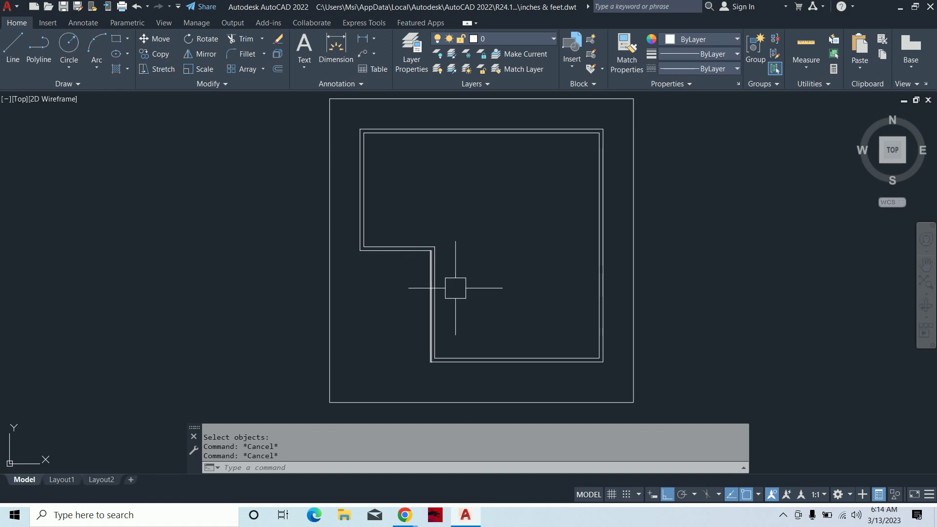
middle_drag(541, 289, 532, 252)
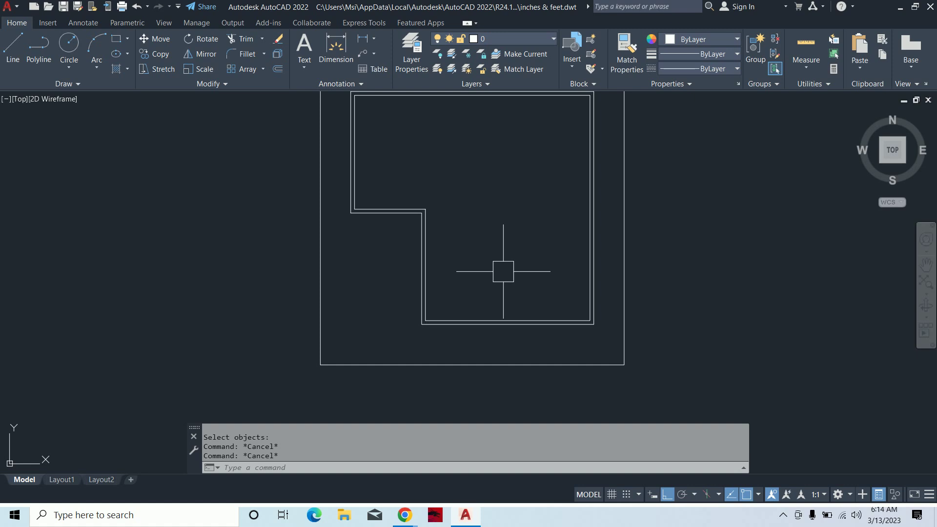
scroll(503, 271, down, 2)
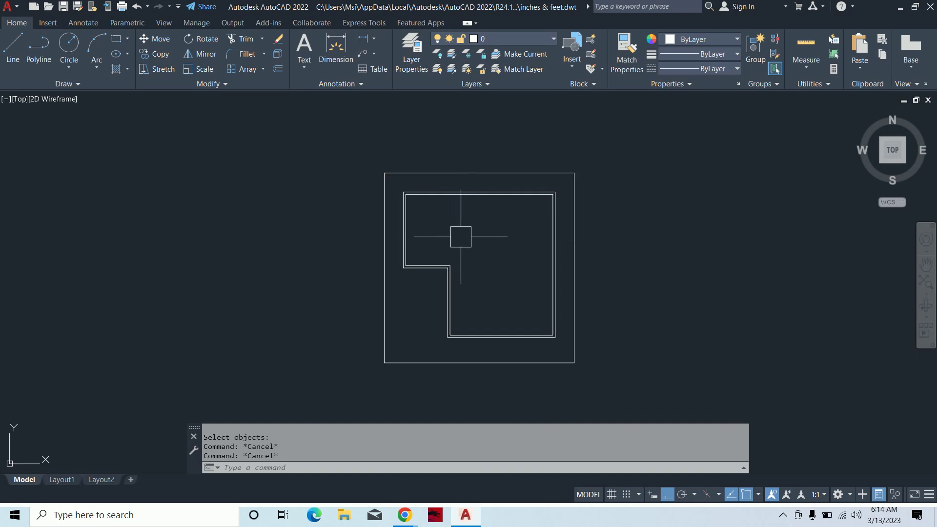
scroll(462, 247, down, 3)
scroll(491, 315, up, 2)
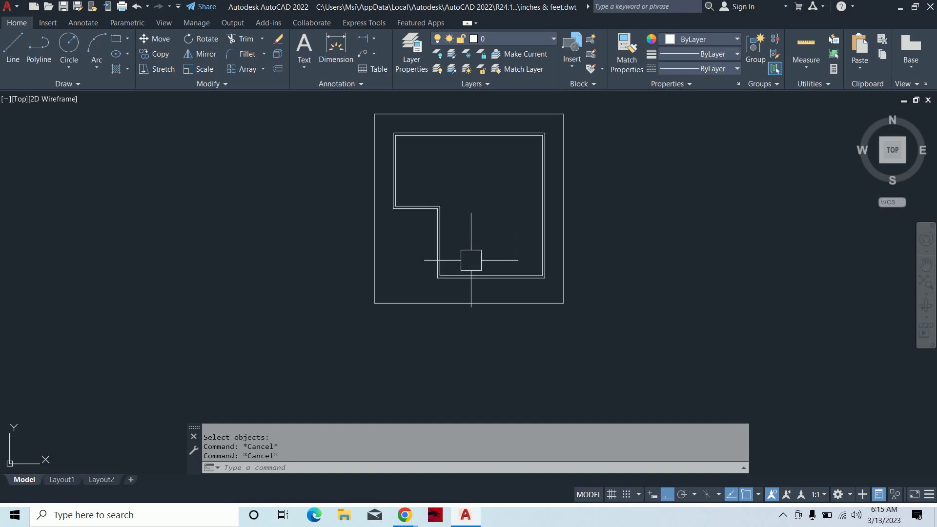
scroll(471, 259, up, 2)
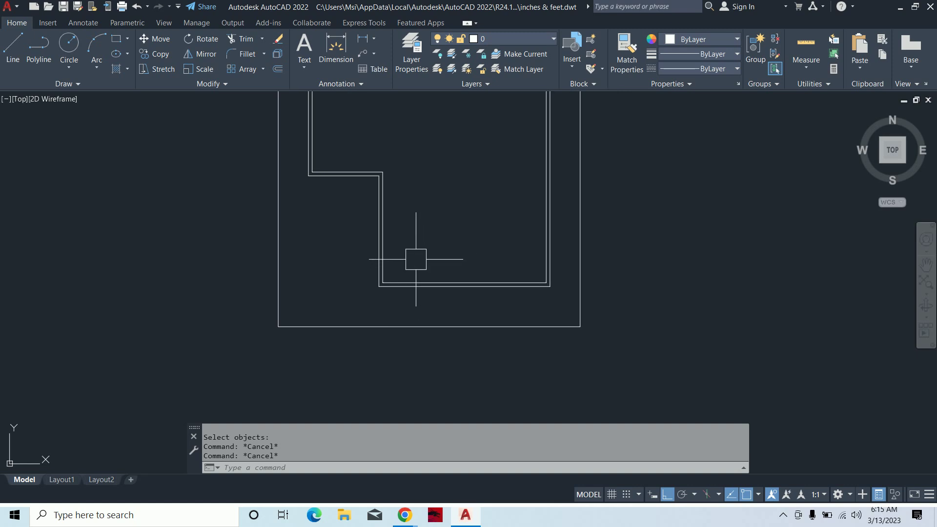
scroll(429, 273, down, 1)
scroll(438, 282, down, 1)
scroll(420, 263, up, 2)
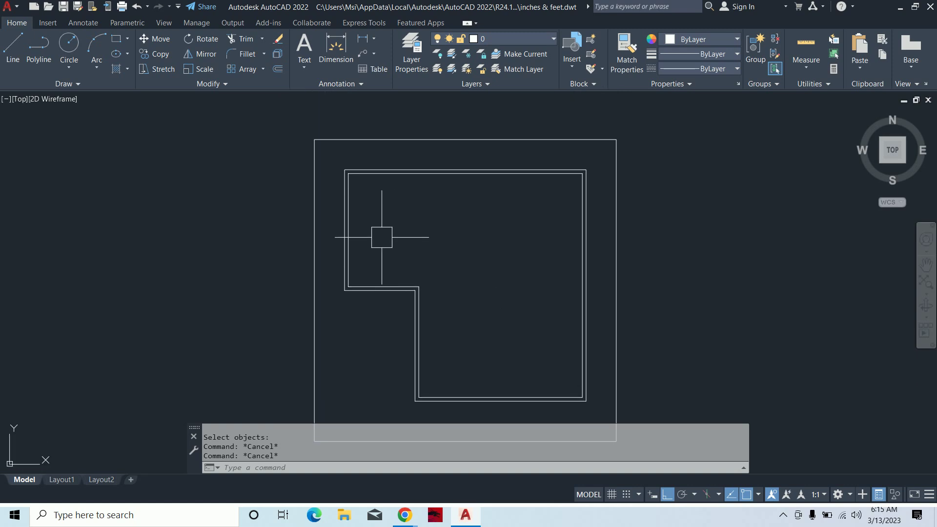
middle_drag(421, 389, 439, 321)
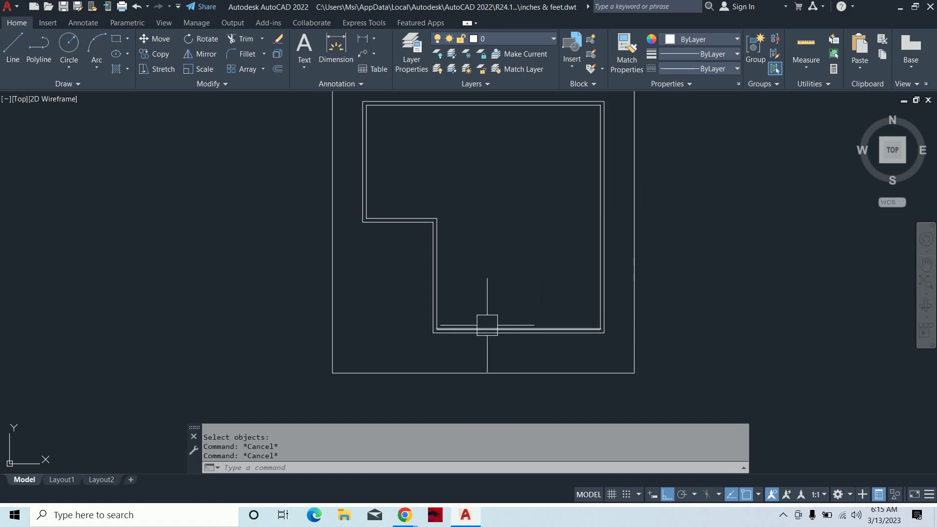
text(dl)
key(Return)
scroll(493, 329, up, 2)
key(Return)
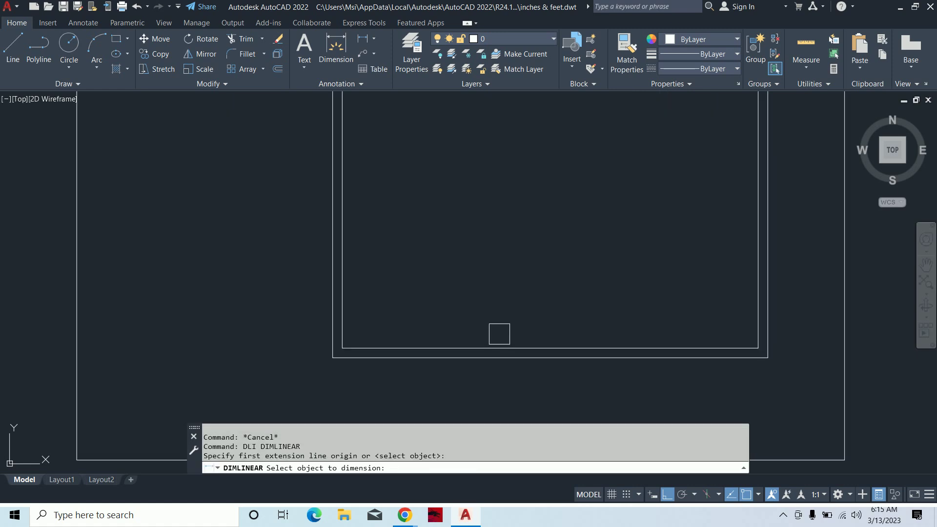
click(501, 335)
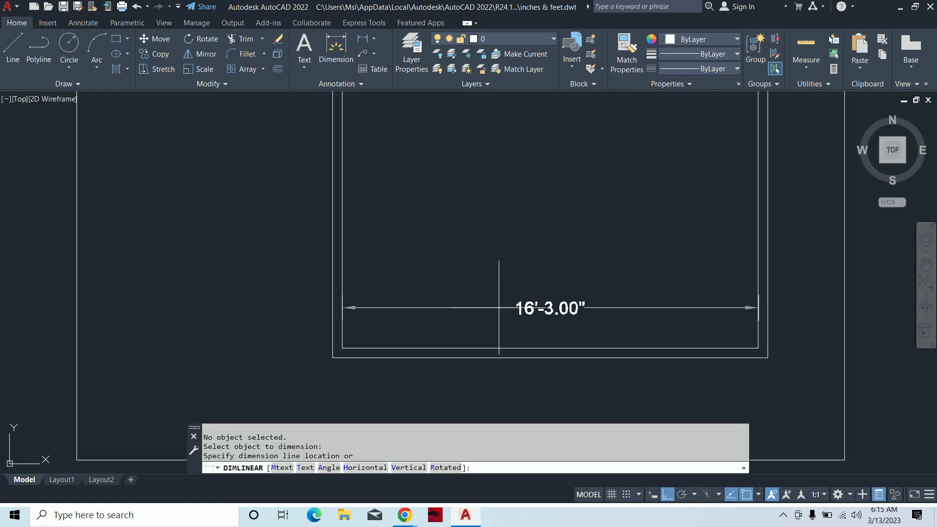
key(Escape)
key(Return)
scroll(414, 244, down, 2)
key(Return)
click(379, 230)
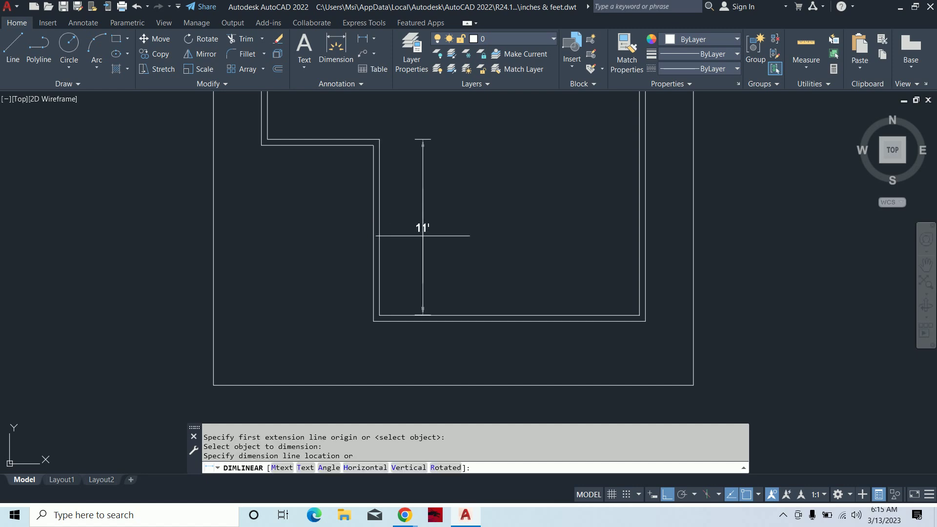
key(Escape)
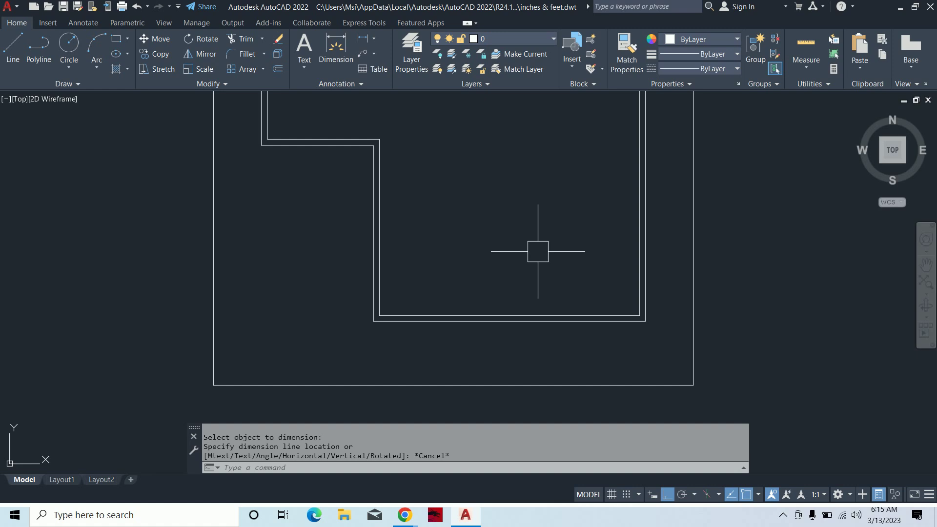
scroll(537, 251, down, 3)
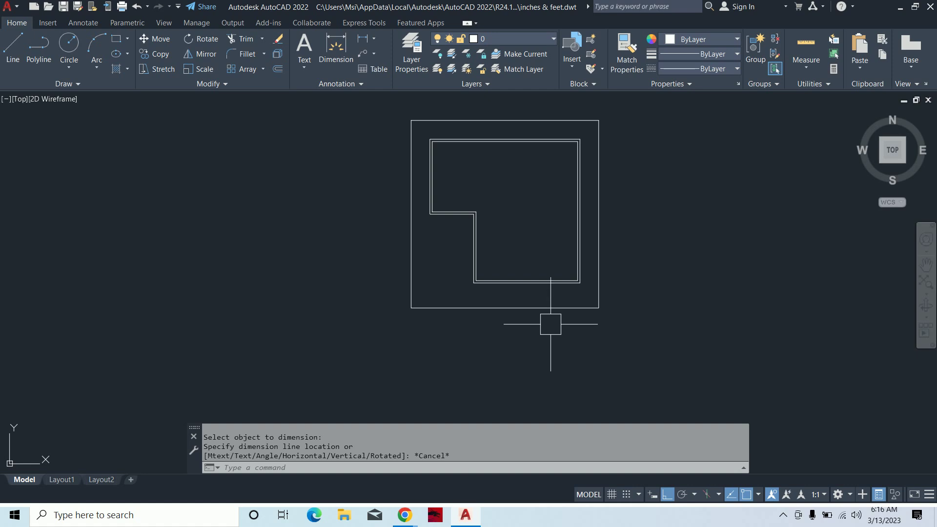
scroll(537, 303, up, 2)
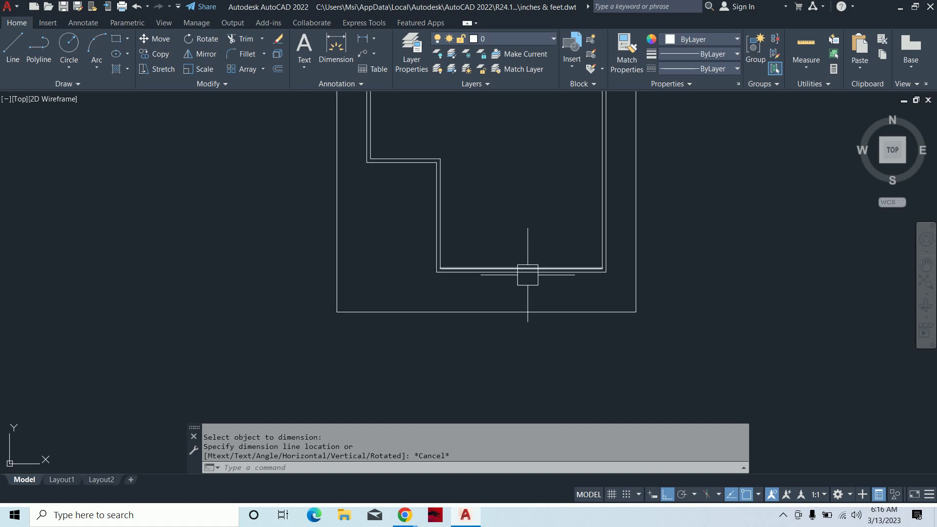
mouse_move(528, 271)
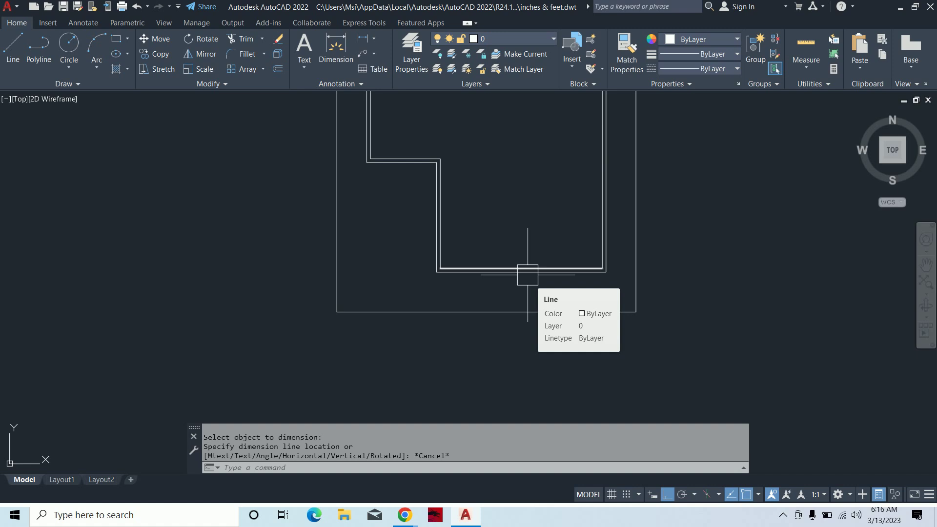
scroll(527, 274, up, 2)
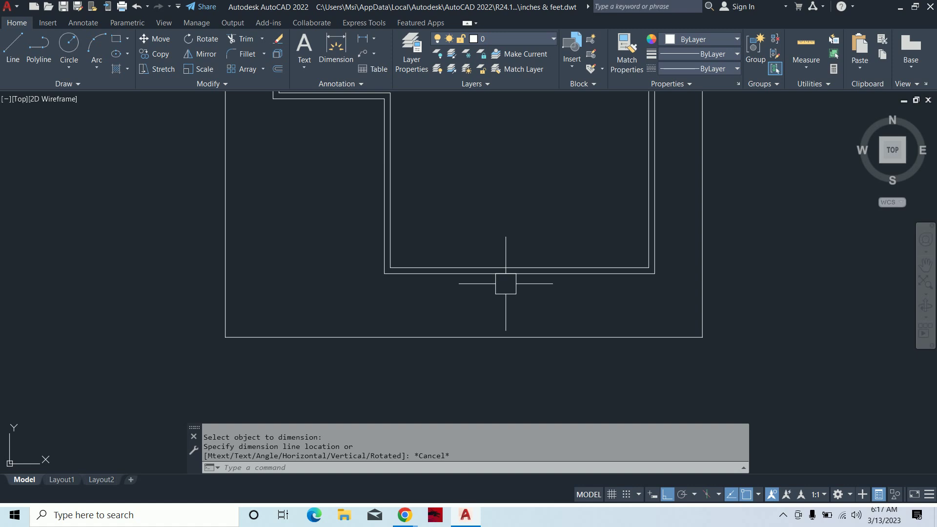
Pan and zoom the plan to centre the left wing.
scroll(506, 304, down, 2)
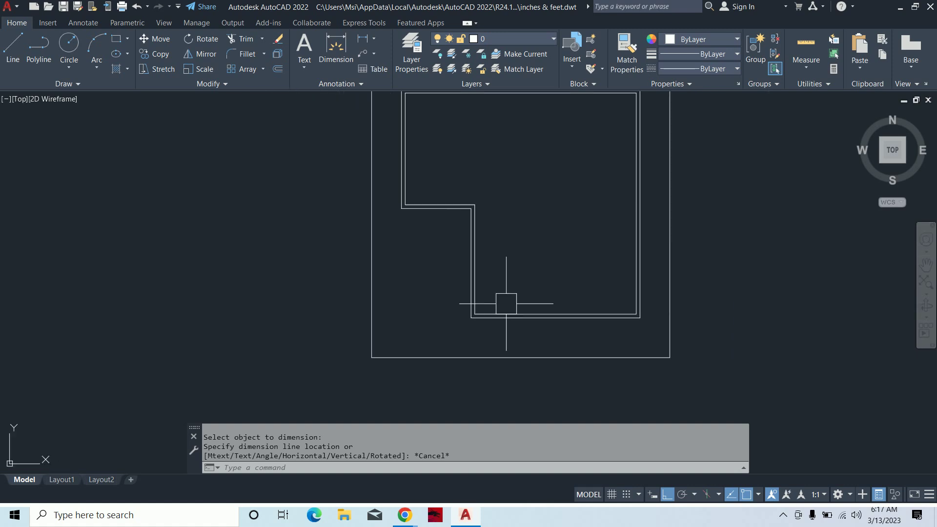
middle_drag(485, 259, 498, 277)
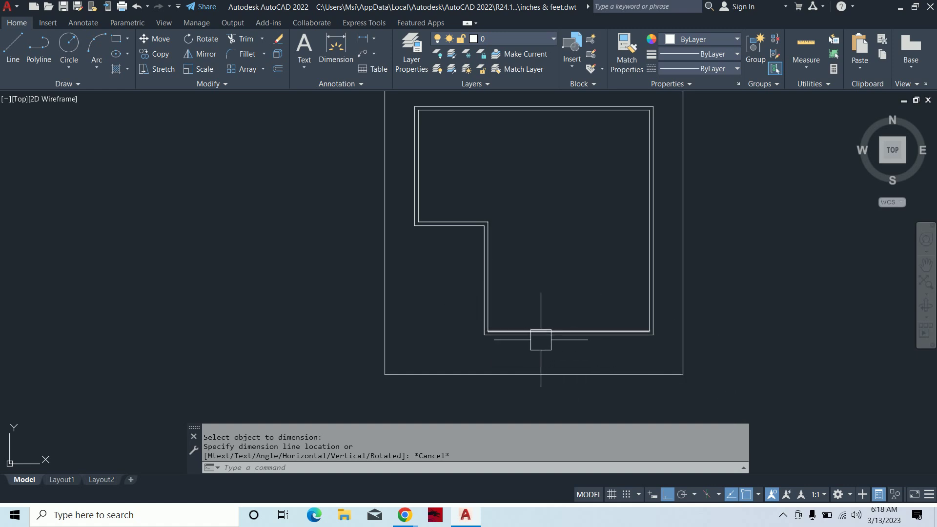
middle_drag(520, 316, 557, 351)
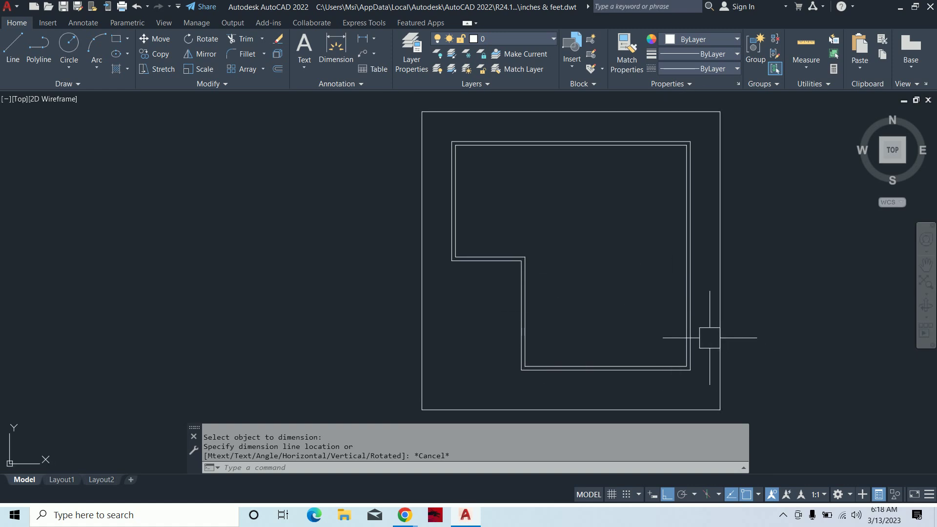
scroll(696, 347, up, 2)
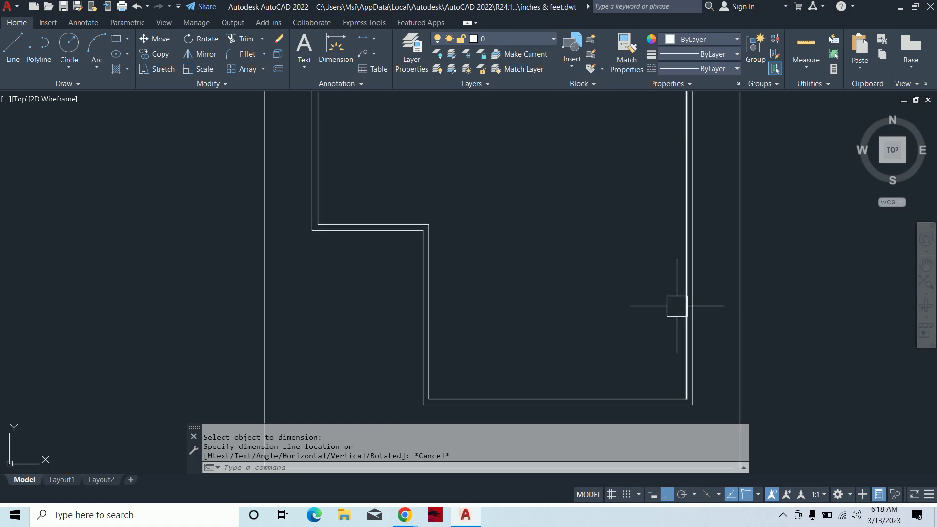
middle_drag(675, 307, 675, 408)
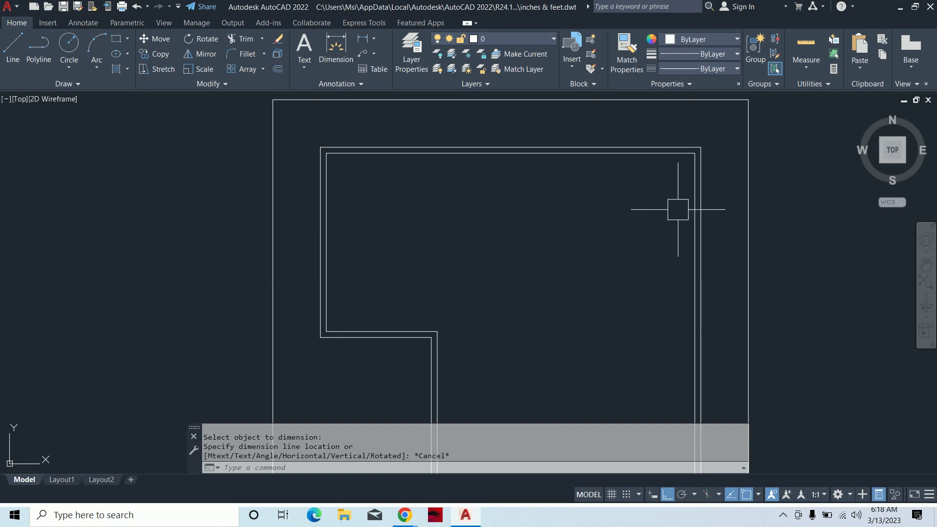
scroll(678, 210, down, 2)
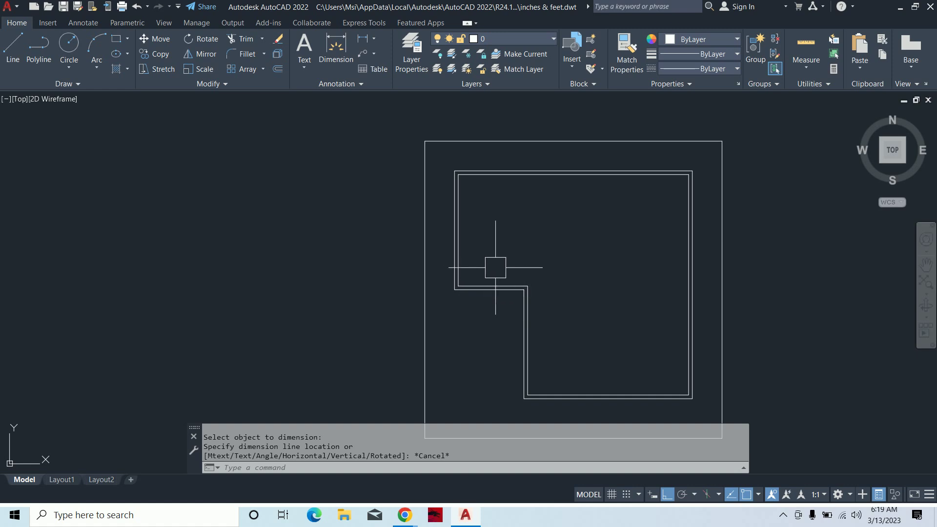
scroll(495, 268, up, 2)
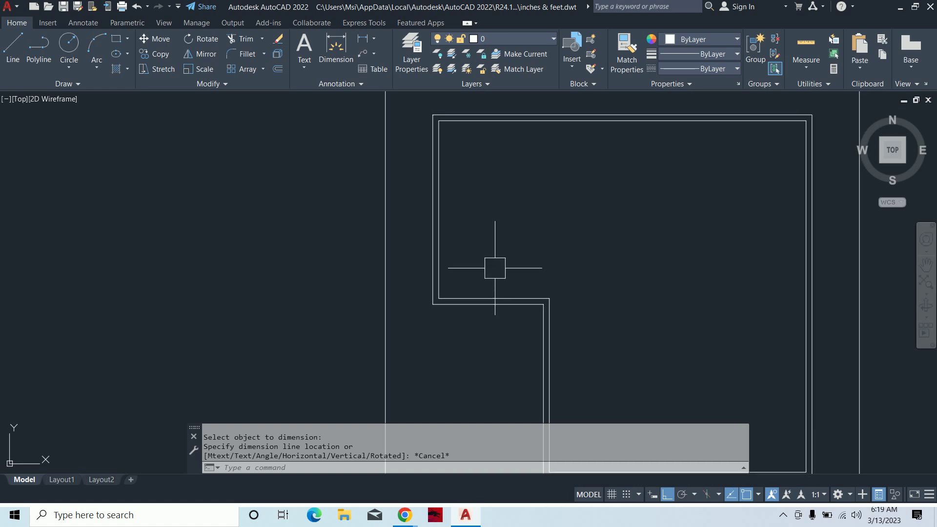
middle_drag(486, 270, 491, 282)
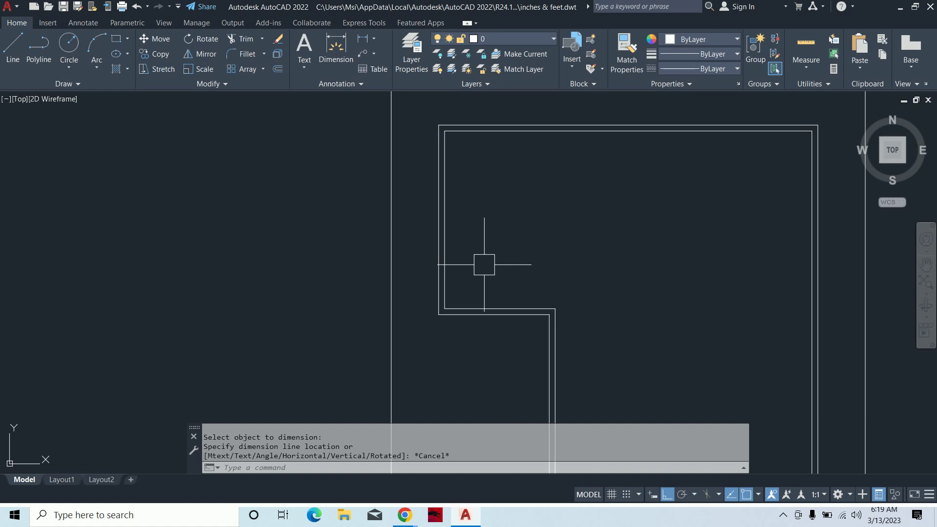
Offset the inner wall line at the notch 3' upward into the left wing.
key(Escape)
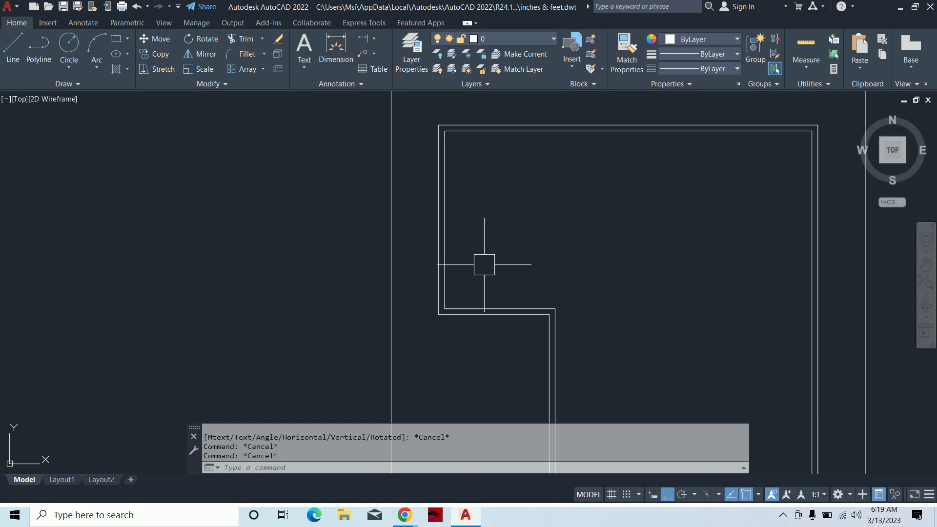
text(o)
key(Return)
text(3')
key(Return)
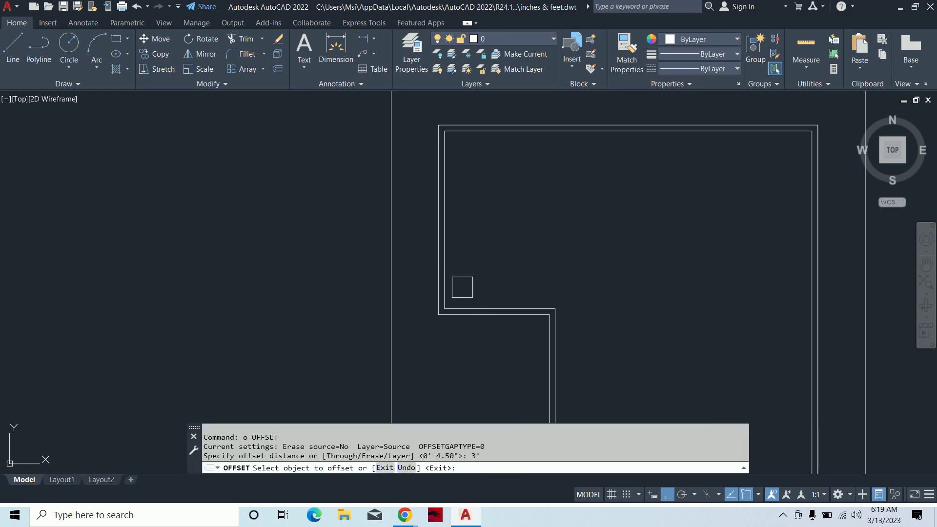
scroll(473, 300, up, 2)
scroll(471, 303, up, 2)
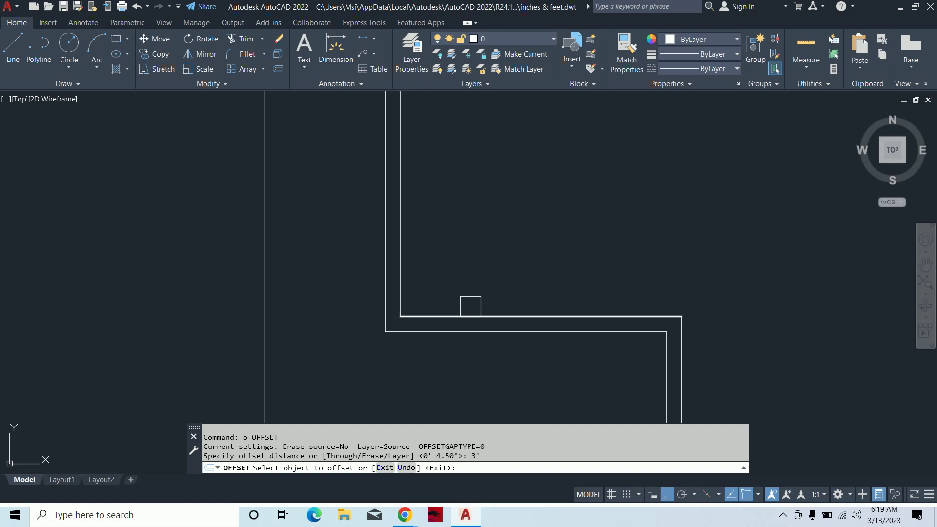
scroll(471, 303, down, 4)
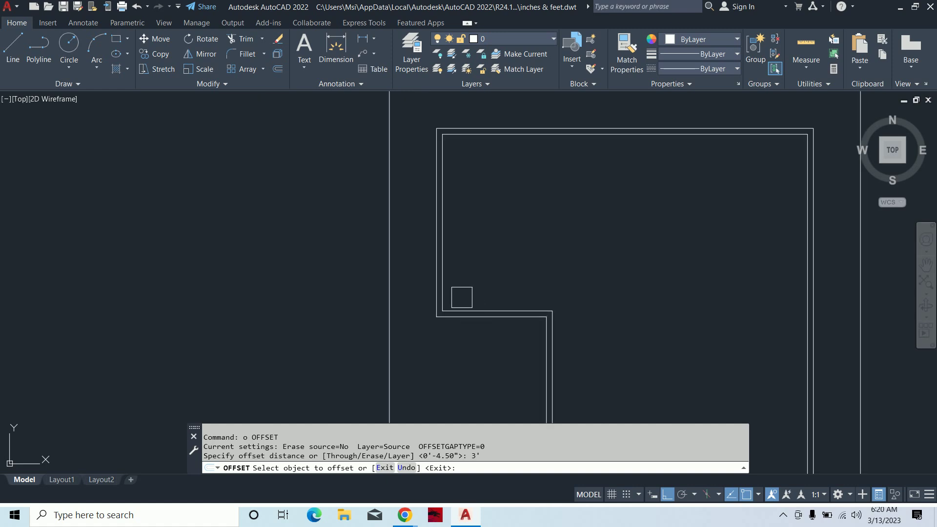
scroll(478, 308, up, 4)
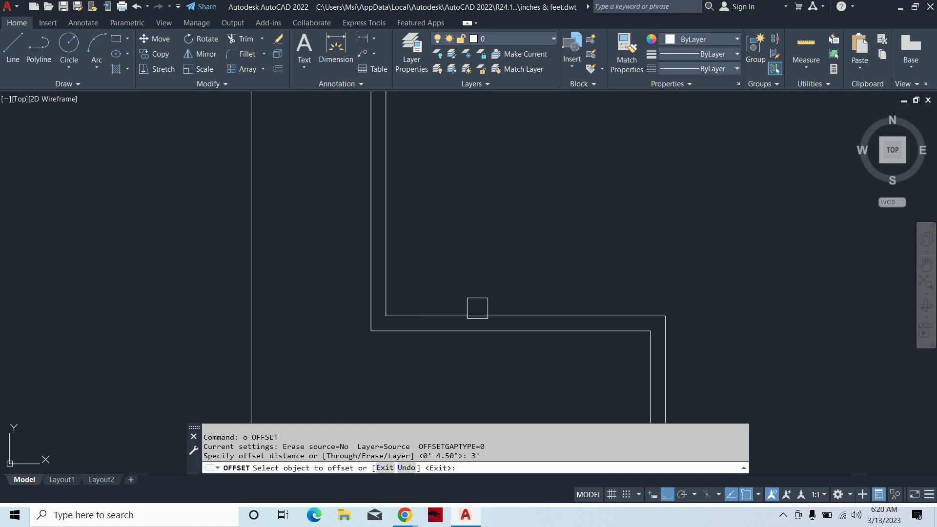
click(478, 309)
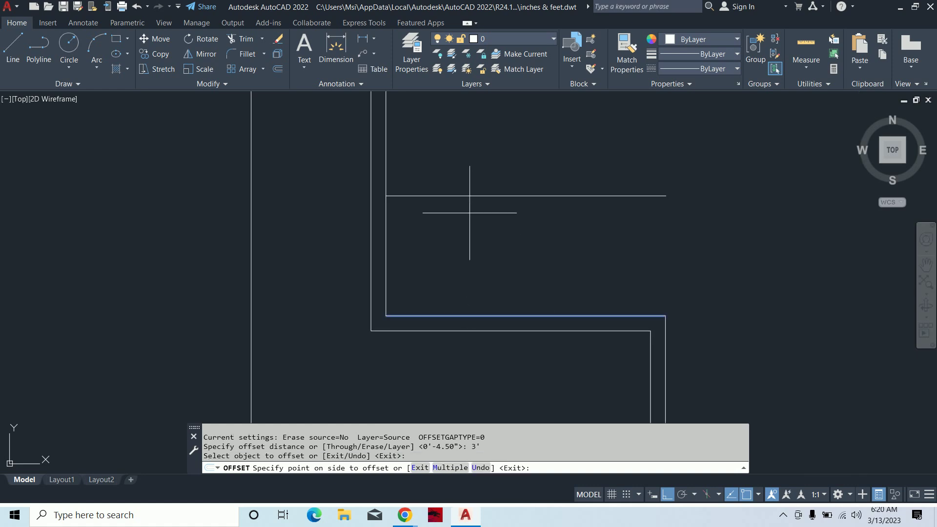
click(469, 214)
Offset the inner vertical wall line 3' to the right.
middle_drag(468, 215, 471, 258)
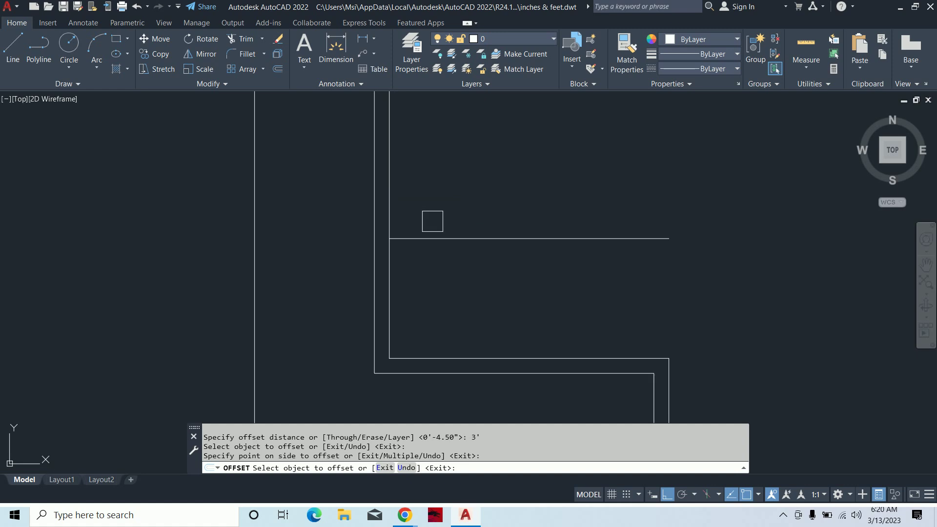
middle_drag(432, 221, 441, 272)
click(399, 218)
click(496, 232)
scroll(473, 235, down, 6)
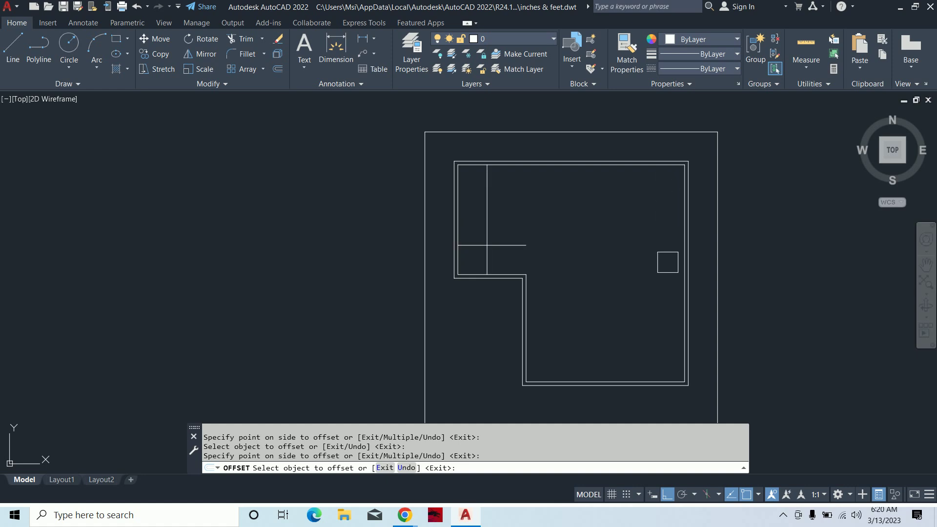
Offset the inner top wall line 3' downward, then end the offset.
middle_drag(668, 263, 640, 193)
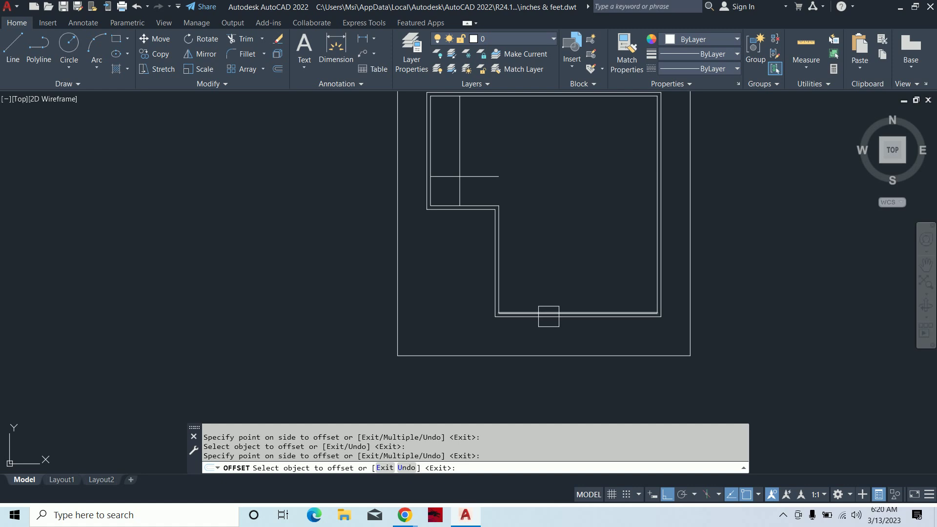
middle_drag(502, 199, 506, 241)
scroll(506, 240, up, 4)
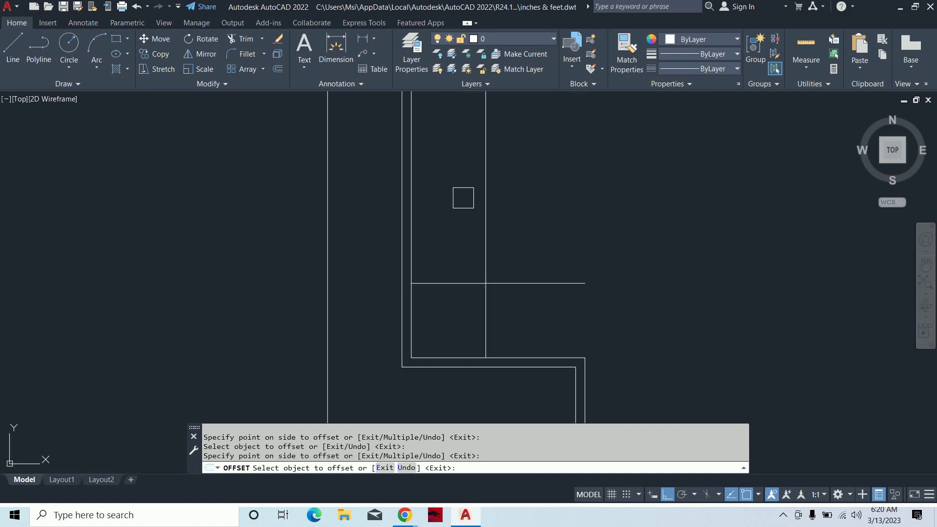
middle_drag(463, 199, 450, 266)
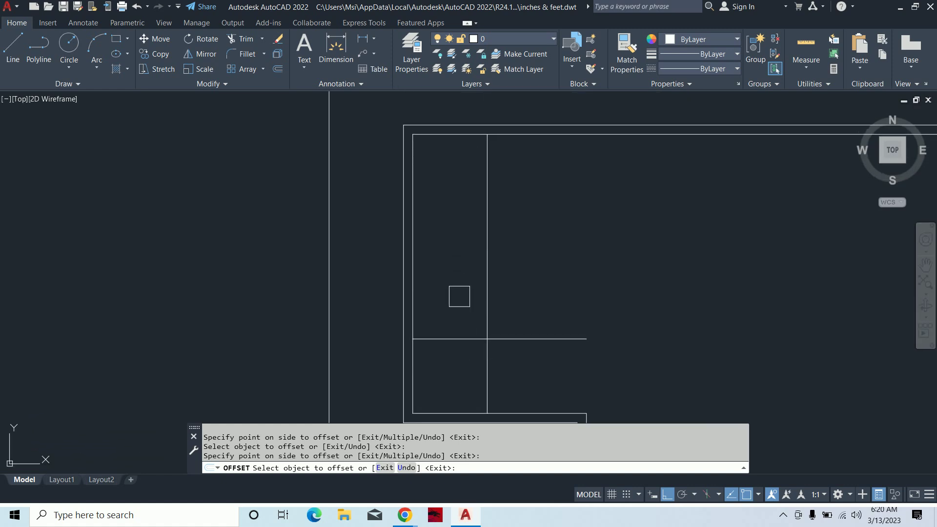
middle_drag(483, 188, 507, 224)
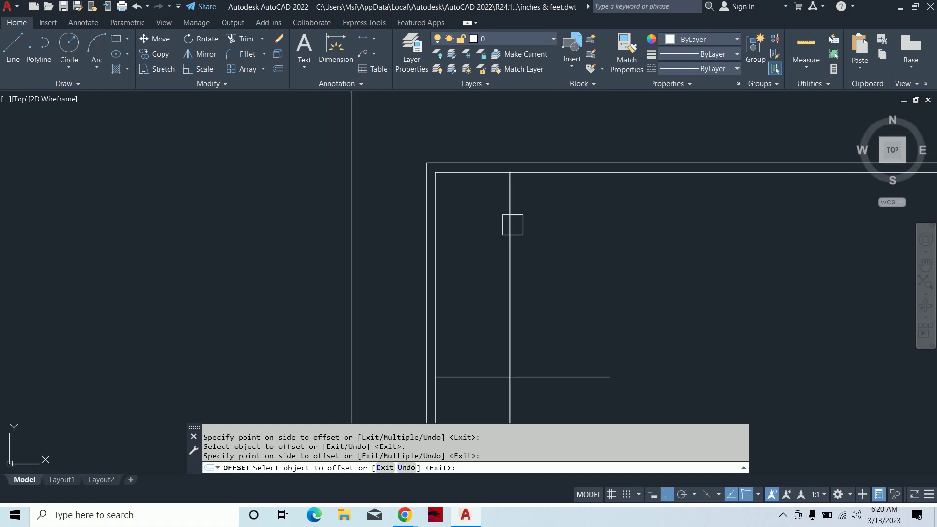
click(538, 181)
click(554, 288)
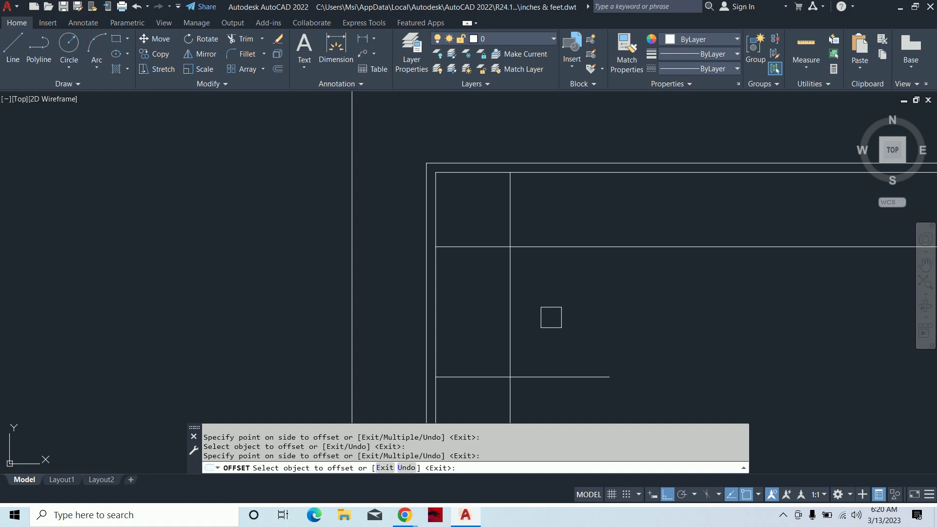
key(Escape)
Trim away the extra piece of the vertical divider.
key(Escape)
key(Escape)
middle_drag(556, 314, 543, 281)
text(tr)
key(Return)
click(505, 183)
key(Escape)
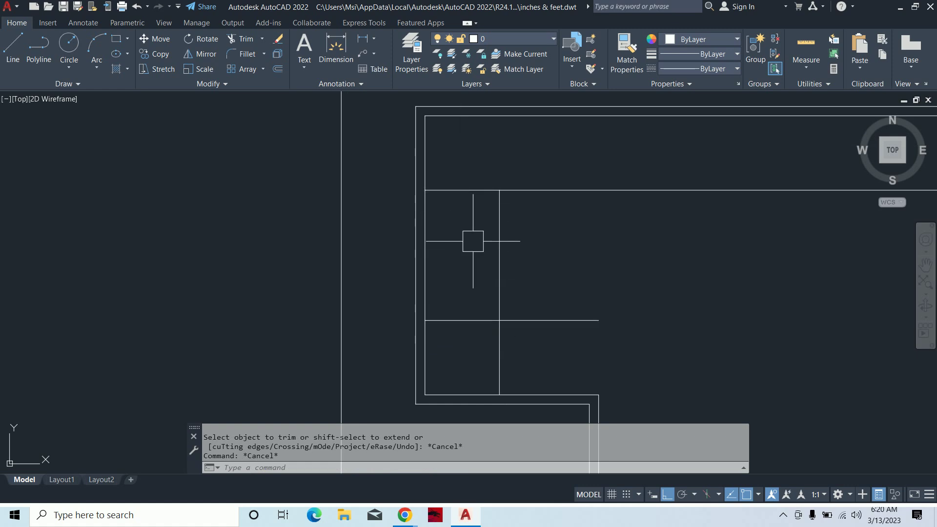
Stop trimming and start a new offset, entering a 10 distance for the treads.
key(Escape)
text(o)
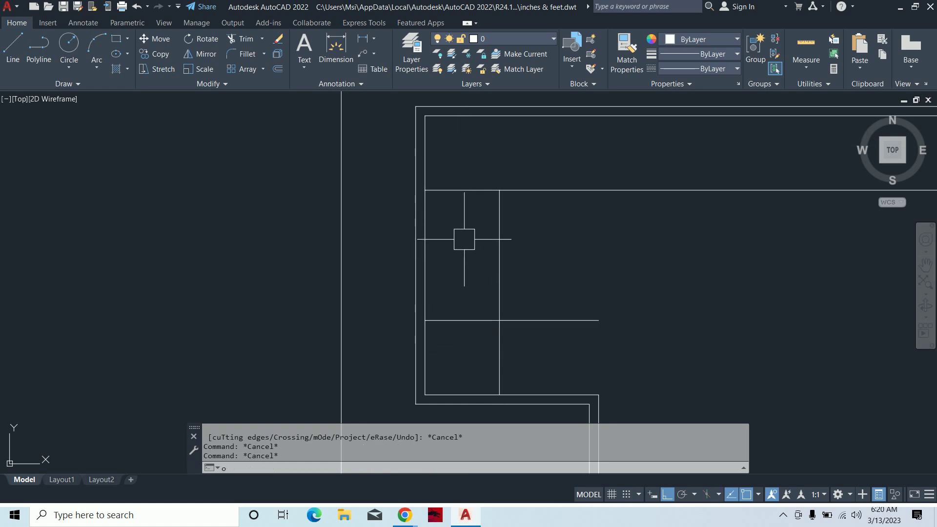
key(Return)
text(10)
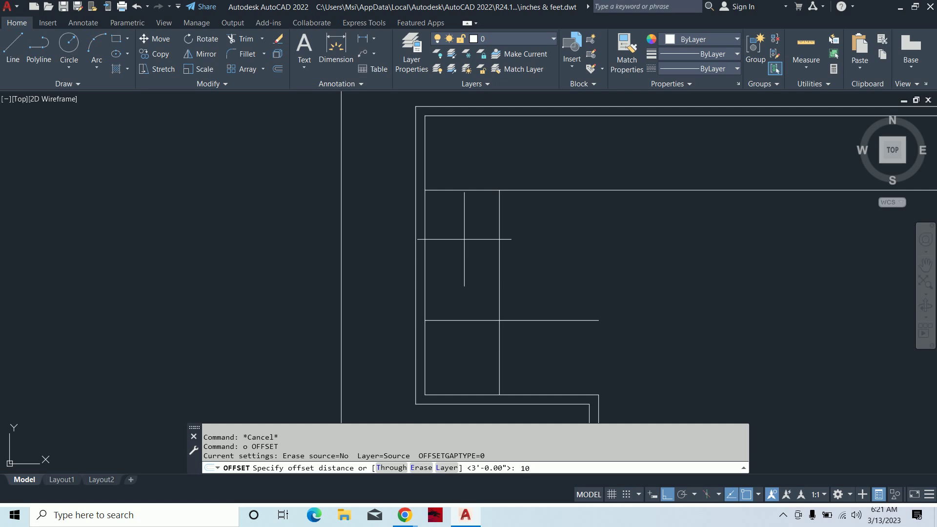
Offset tread lines upward at 10 spacing, stacking several treads above the landing line.
key(Escape)
text(O)
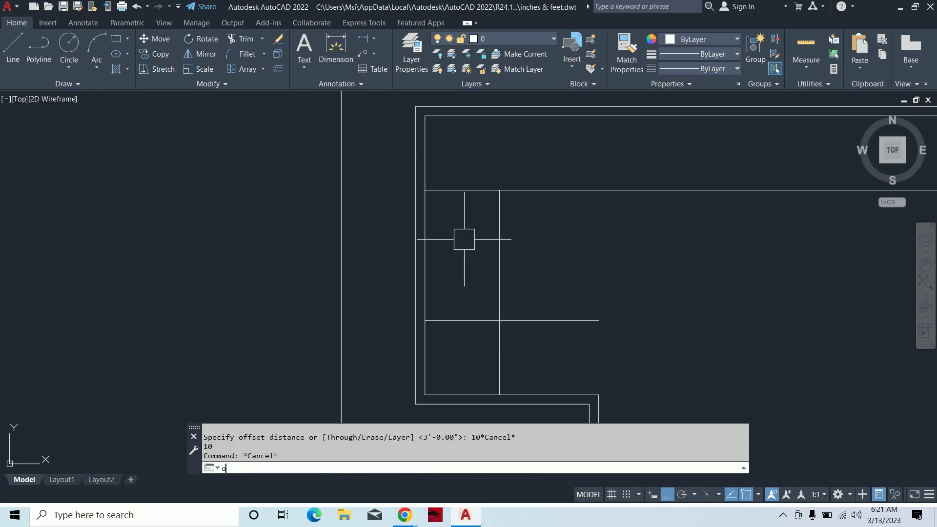
key(Return)
text(10)
key(Return)
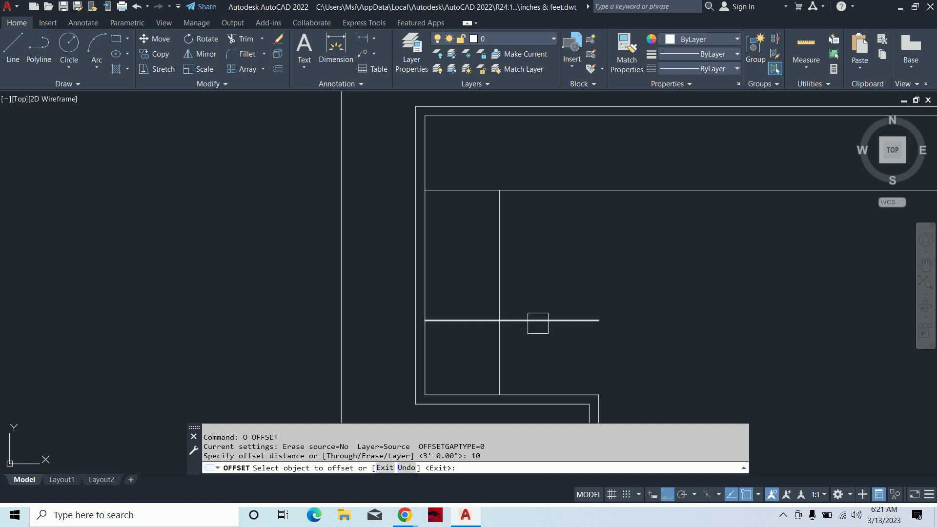
click(538, 320)
click(535, 292)
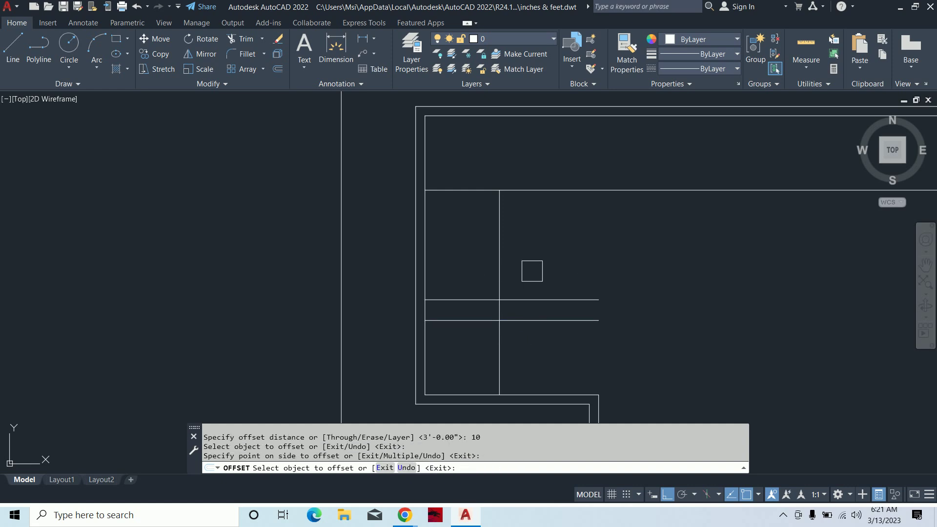
click(536, 300)
click(540, 266)
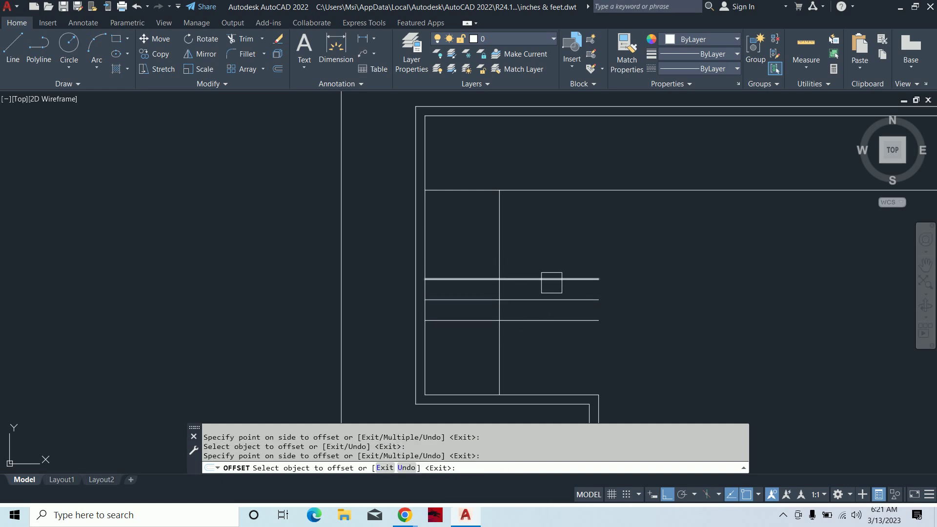
click(549, 279)
click(545, 251)
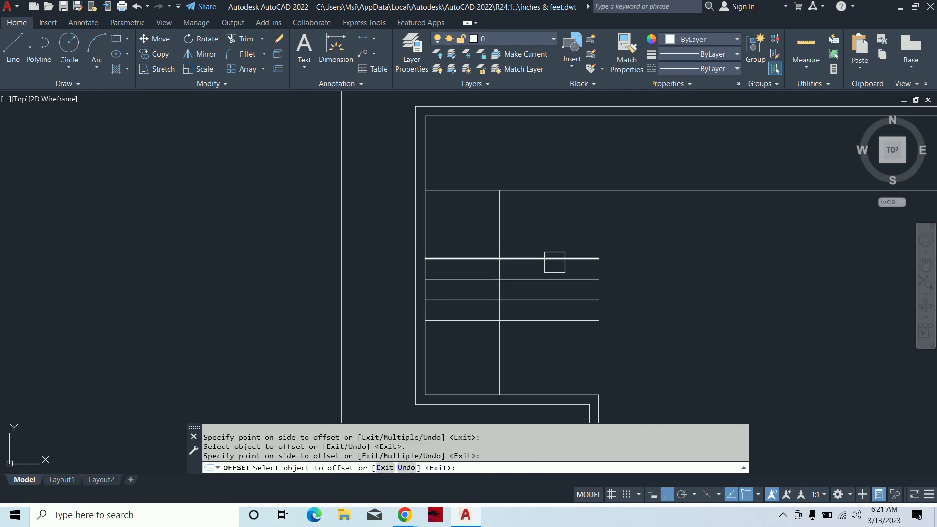
click(551, 259)
click(550, 241)
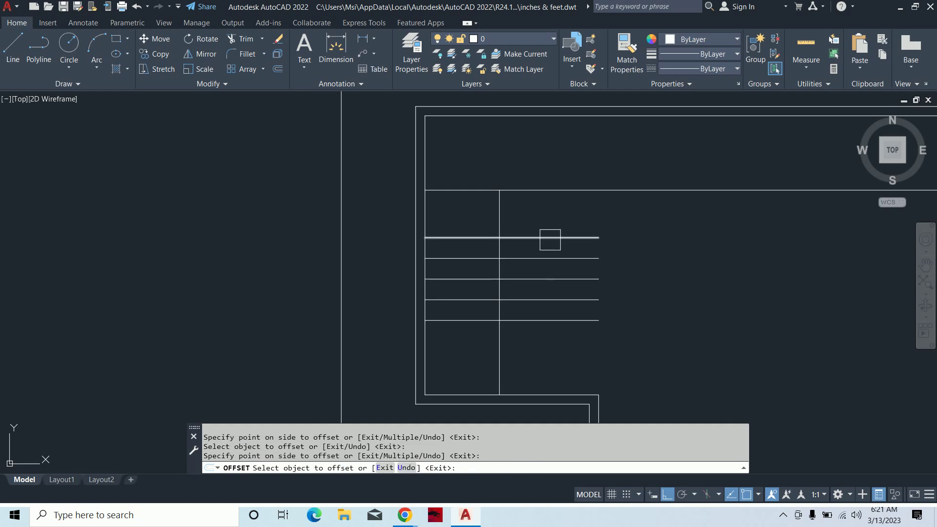
click(542, 206)
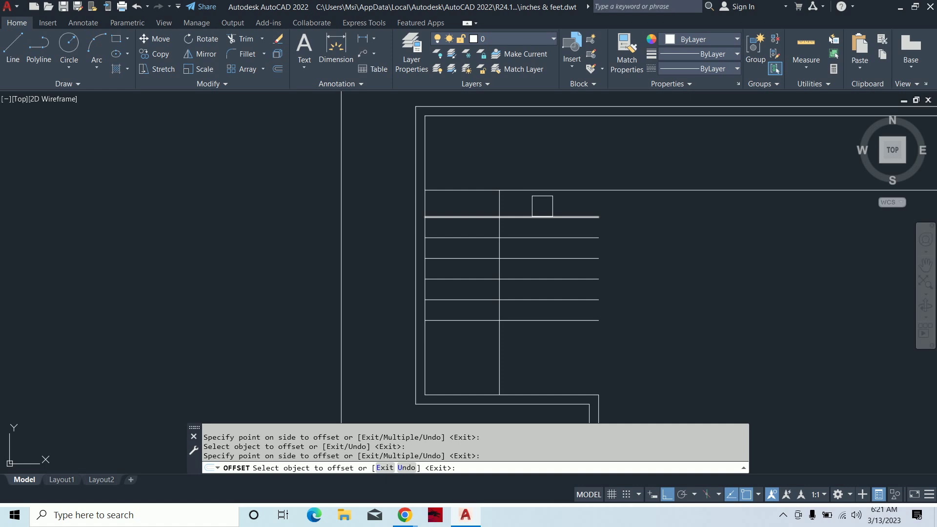
key(Escape)
Start a trim and an offset, cancelling both.
key(Escape)
key(Escape)
text(tr)
key(Return)
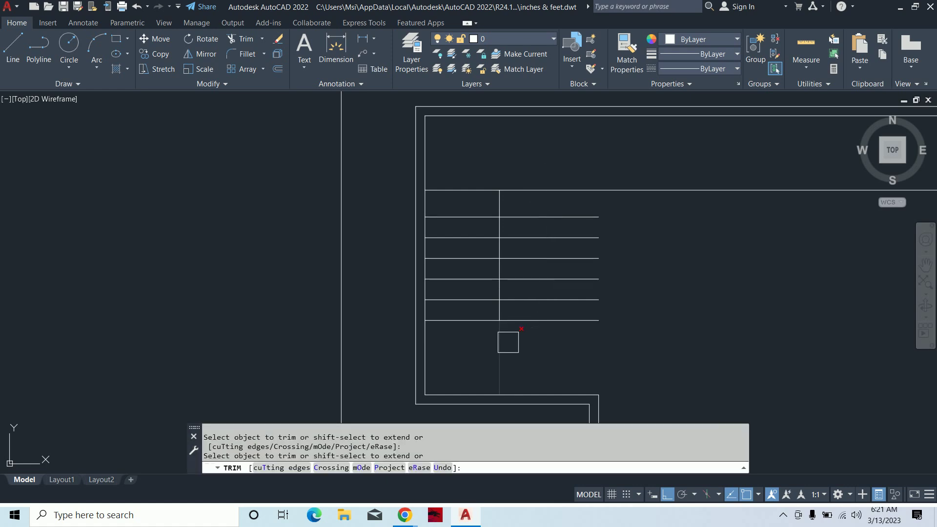
click(557, 332)
key(Escape)
key(Escape)
key(Escape)
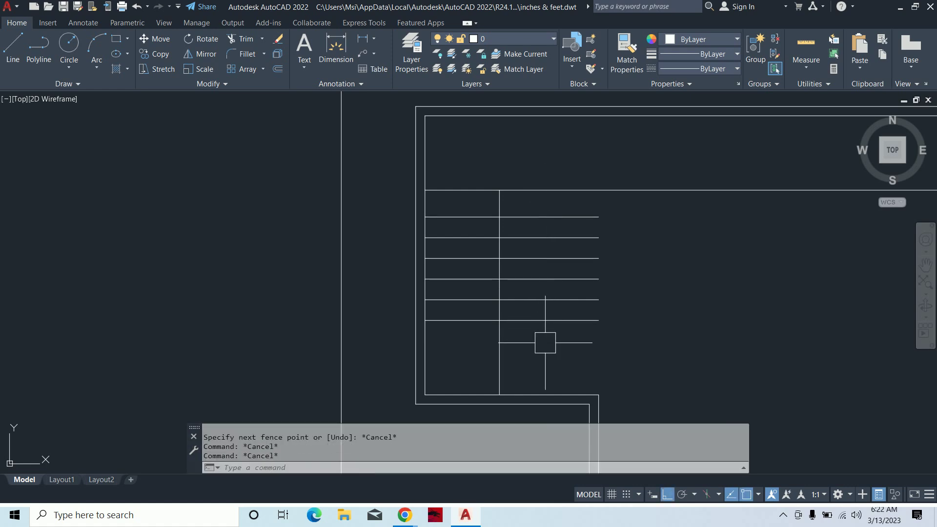
text(o)
key(Return)
key(Escape)
Begin a DLI dimension of the landing width, then cancel it and another offset.
middle_drag(545, 343, 515, 322)
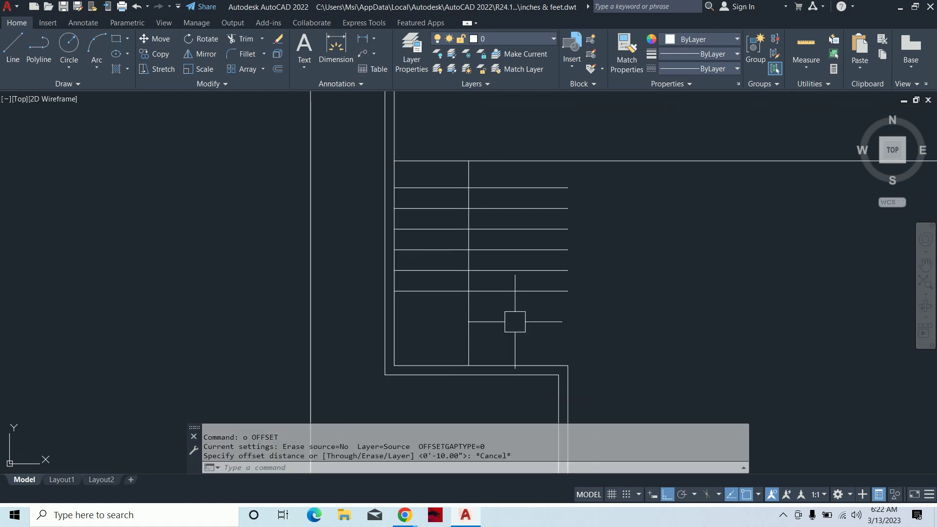
text(dli)
key(Return)
key(Return)
click(516, 365)
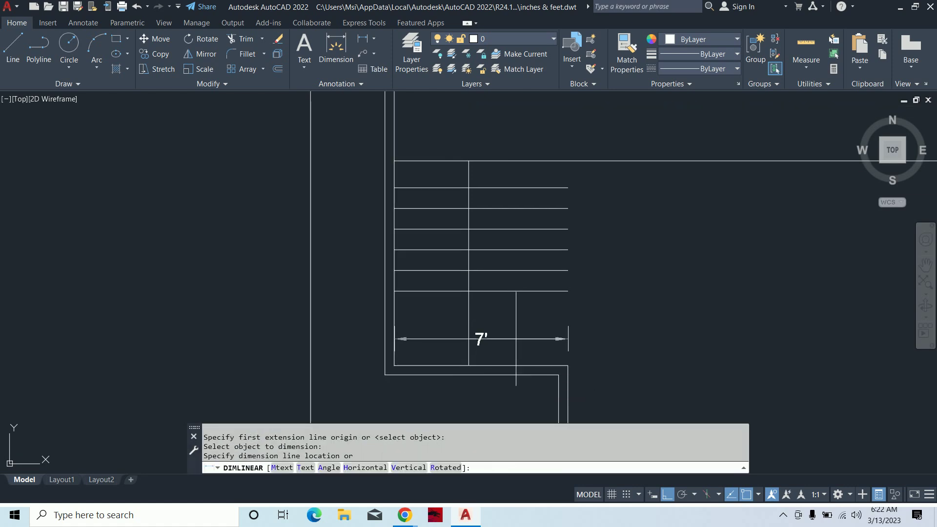
key(Escape)
key(Escape)
key(Escape)
key(Escape)
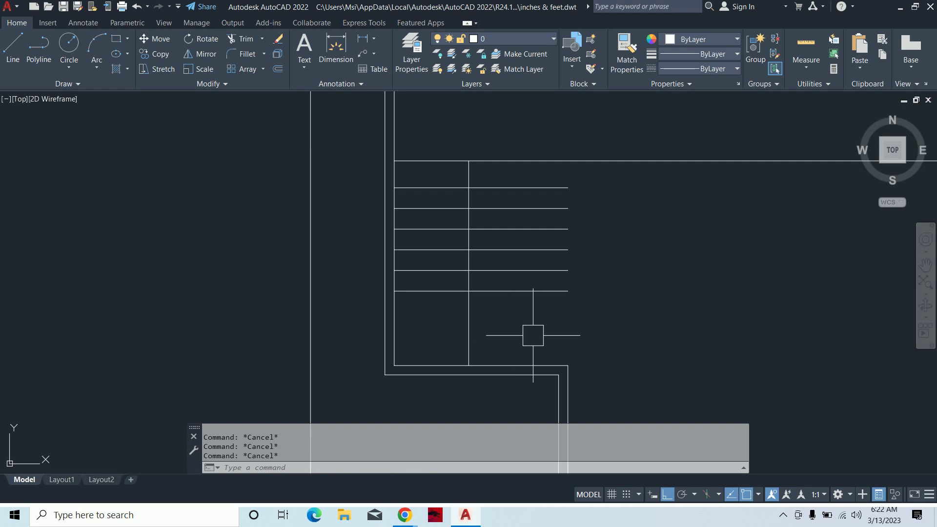
text(o)
key(Return)
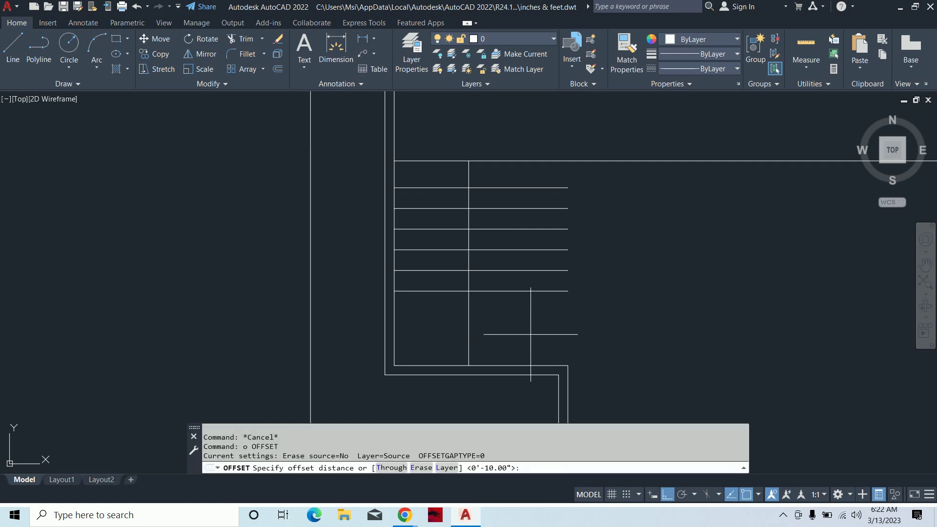
key(Escape)
Draw the stair's right edge line from its lower corner to the top corner.
text(l)
key(Return)
click(568, 365)
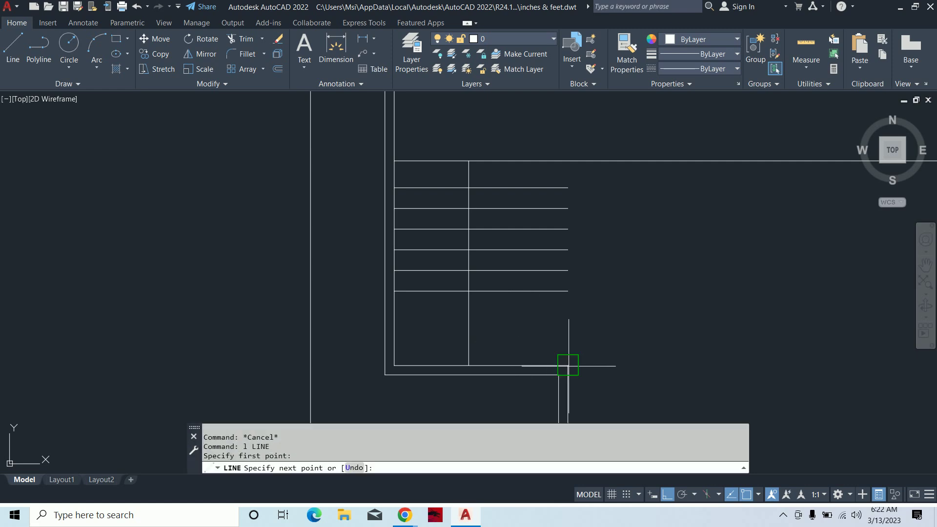
middle_drag(556, 211, 575, 321)
click(586, 203)
key(Escape)
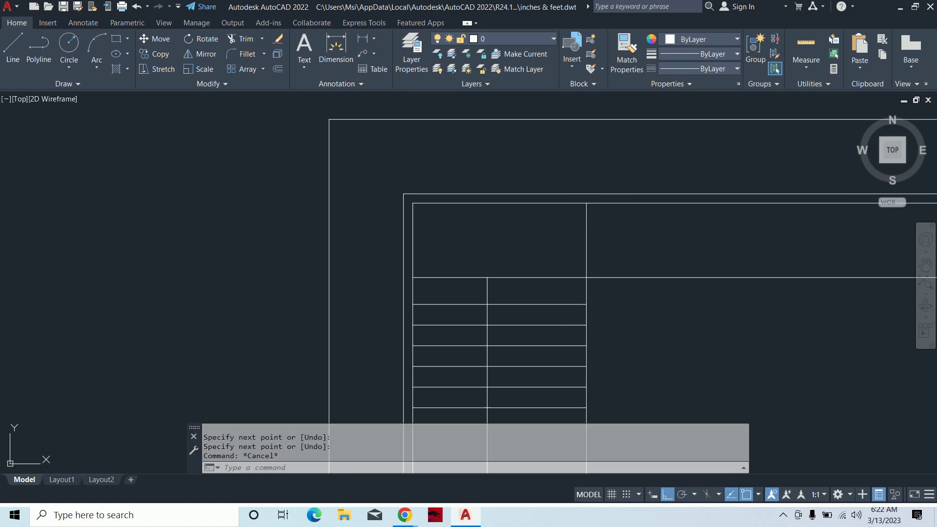
key(Escape)
middle_drag(588, 281, 562, 241)
Offset the stair's right edge 3' inward to form a divider.
text(o)
key(Return)
text(3)
key(Return)
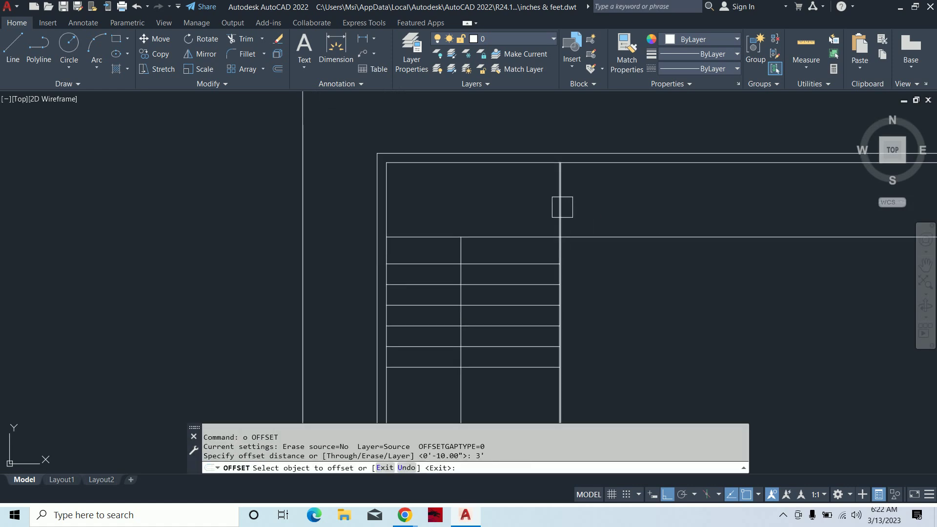
click(560, 205)
click(503, 204)
key(Escape)
key(Escape)
Trim an excess tread segment and the divider above and below the treads.
text(tr)
key(Return)
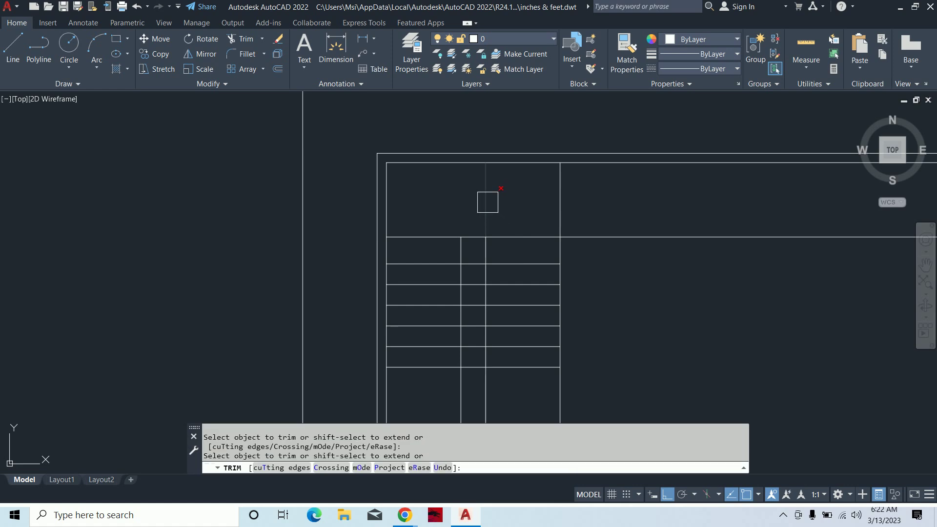
click(567, 236)
click(480, 215)
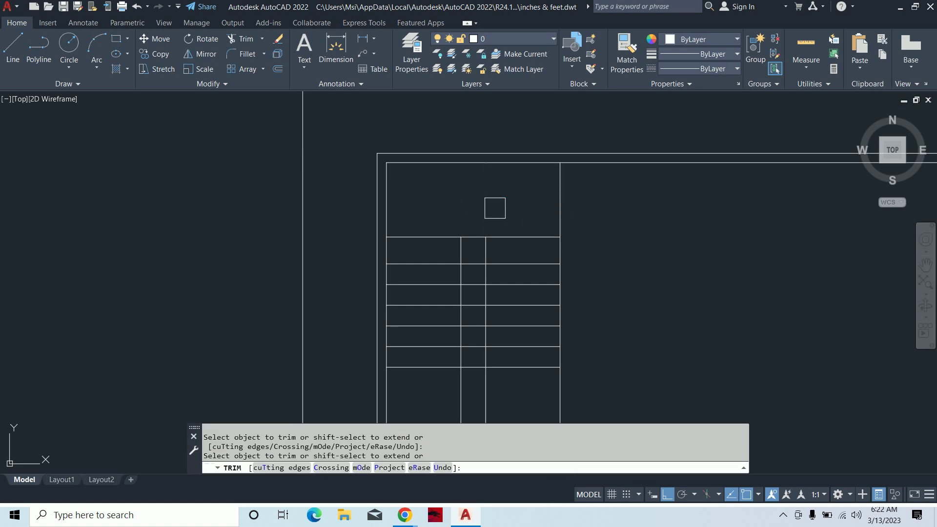
middle_drag(488, 347, 471, 251)
click(474, 298)
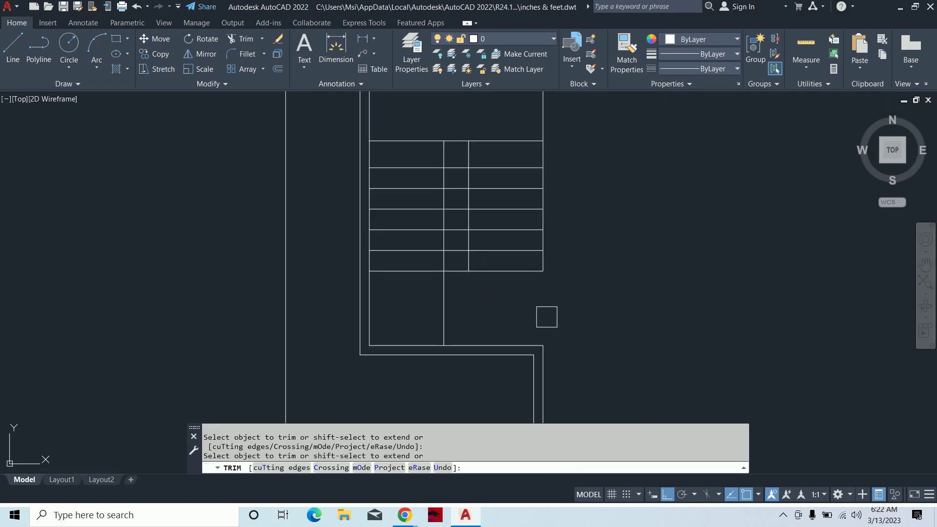
middle_drag(517, 320, 534, 372)
key(Escape)
key(Escape)
scroll(431, 297, up, 2)
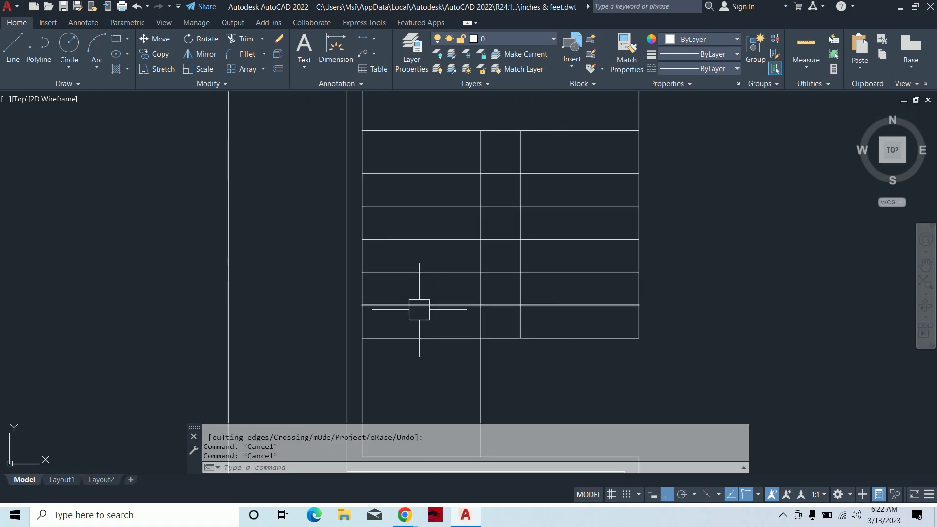
key(Escape)
Trim the stray vertical segment in the landing.
mouse_move(418, 310)
middle_down()
mouse_move(465, 351)
mouse_move(475, 347)
middle_up()
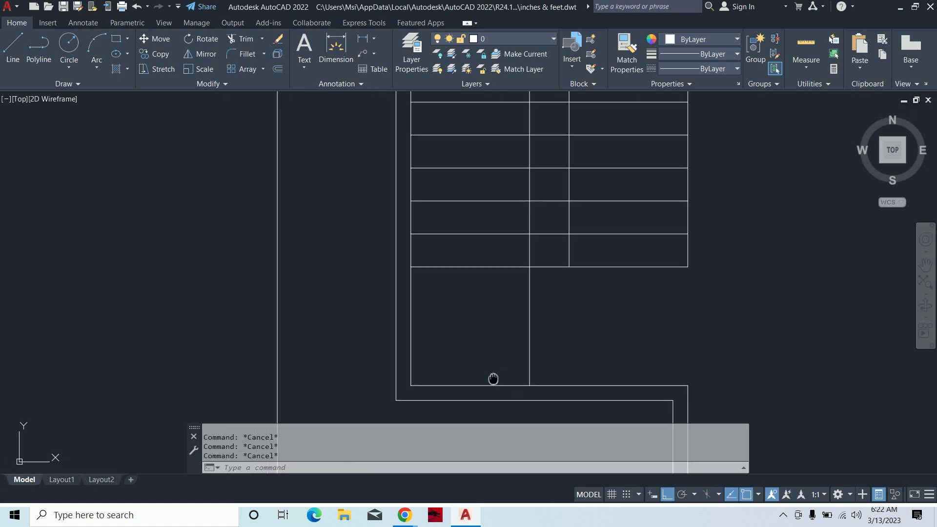
middle_drag(493, 379, 504, 356)
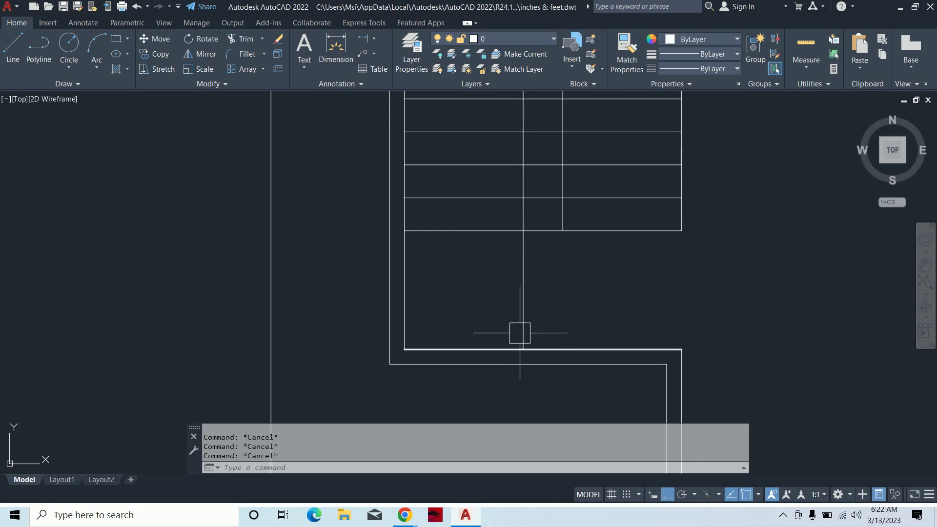
middle_drag(534, 340, 619, 276)
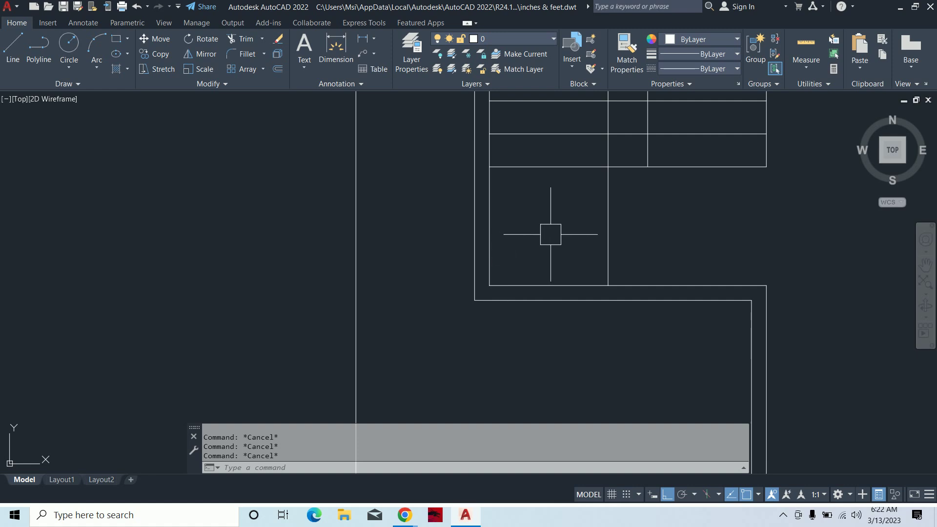
text(tr)
key(Return)
click(603, 227)
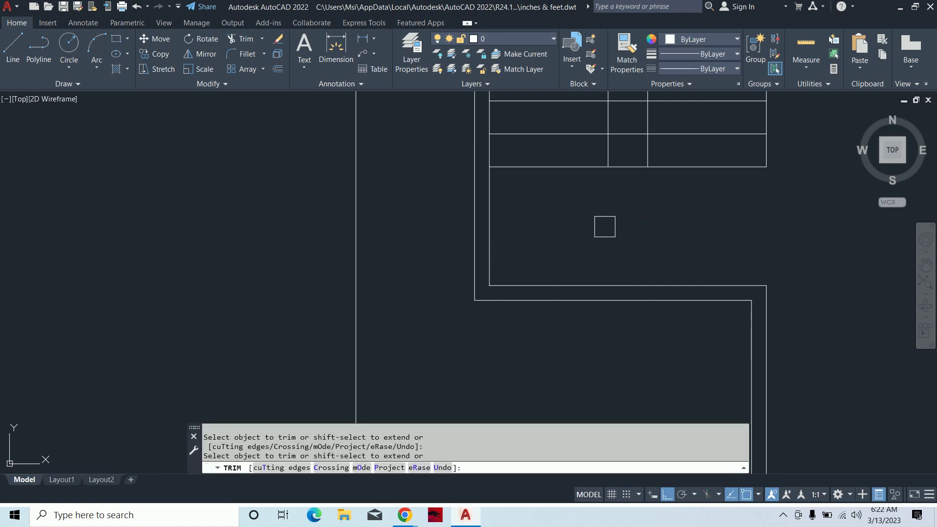
scroll(601, 234, down, 1)
key(Escape)
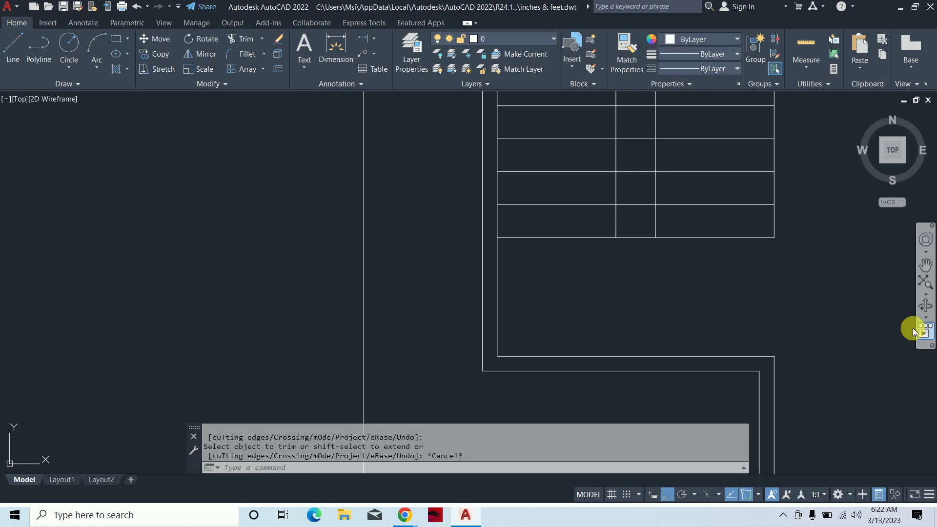
scroll(888, 312, down, 1)
scroll(624, 231, up, 2)
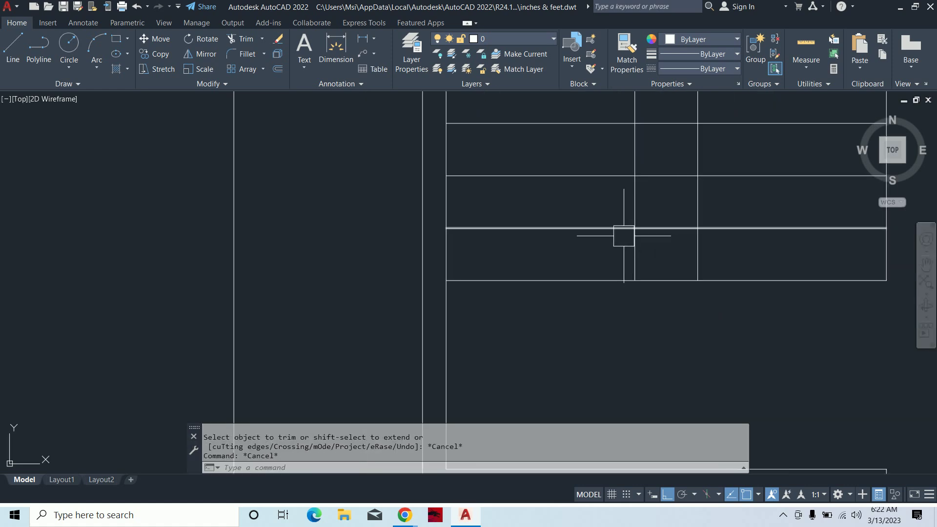
scroll(684, 312, down, 1)
middle_drag(639, 319, 652, 344)
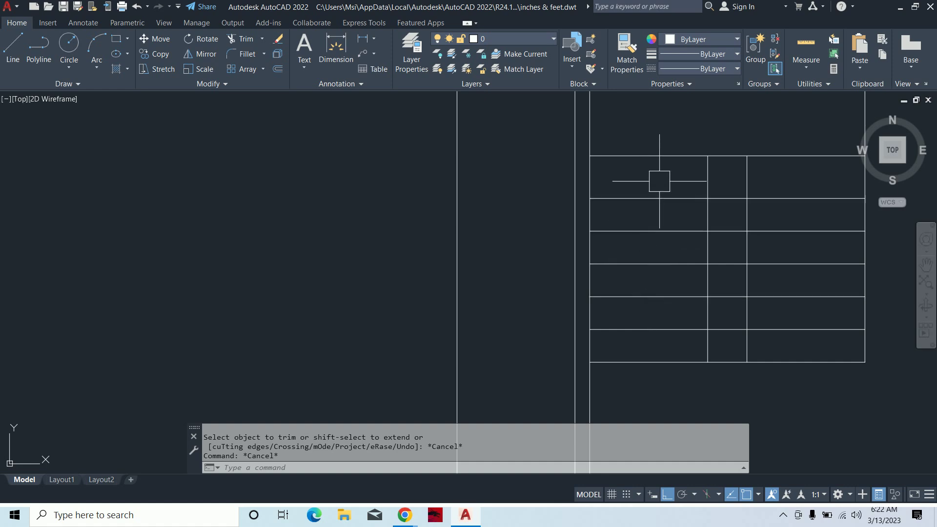
middle_drag(659, 180, 609, 237)
Try measuring the tread spacing with a DLI dimension, then cancel it.
text(dli)
key(Return)
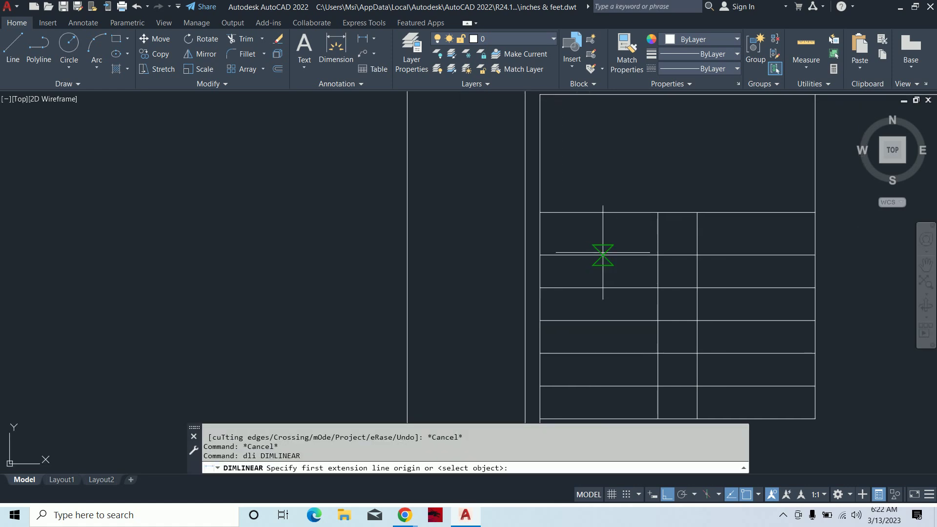
click(603, 254)
click(601, 213)
scroll(598, 236, up, 3)
scroll(594, 236, down, 2)
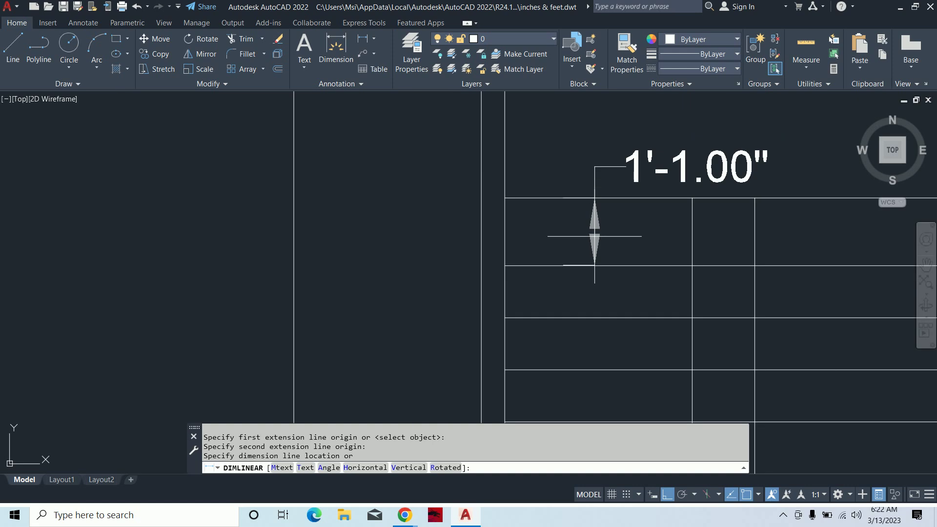
key(Escape)
key(Return)
text(10)
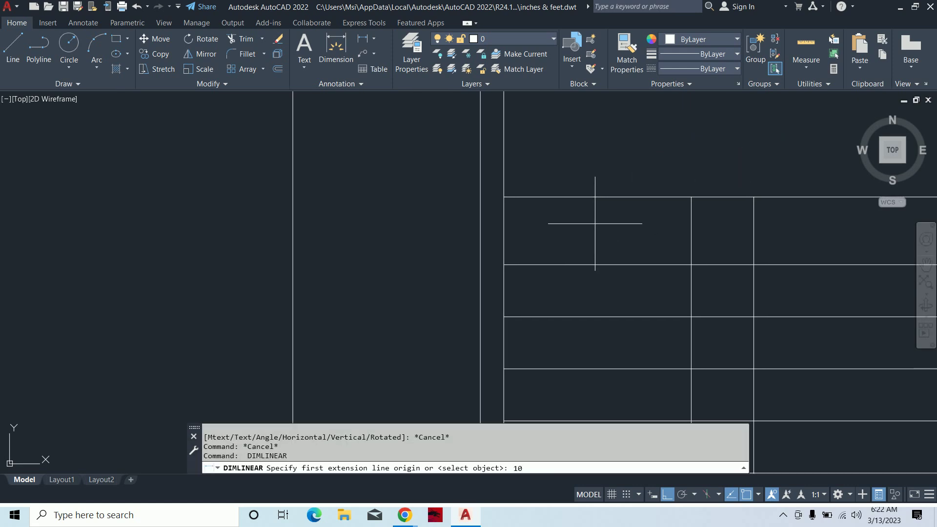
click(590, 264)
key(Escape)
Offset the top tread line 10 upward to add another tread line.
key(Escape)
key(Escape)
text(o)
key(Return)
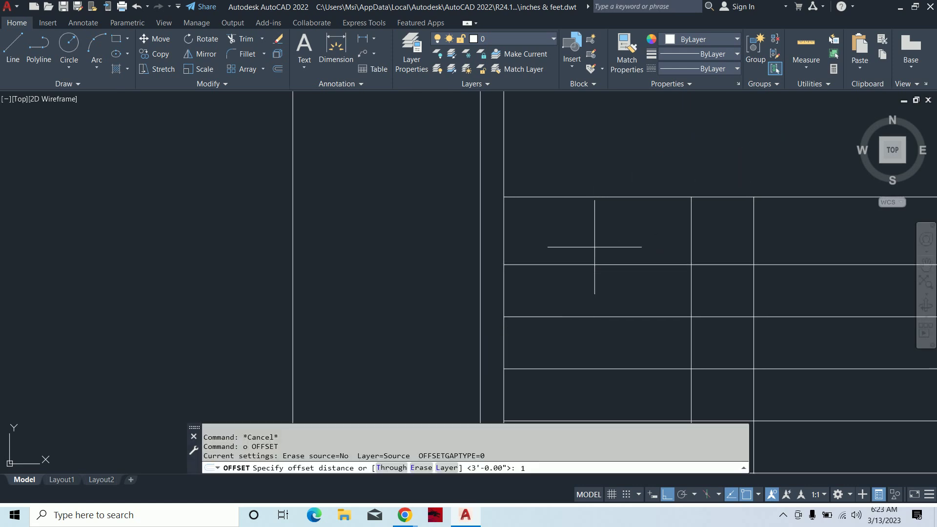
text(10)
key(Return)
click(601, 271)
click(579, 224)
key(Escape)
key(Escape)
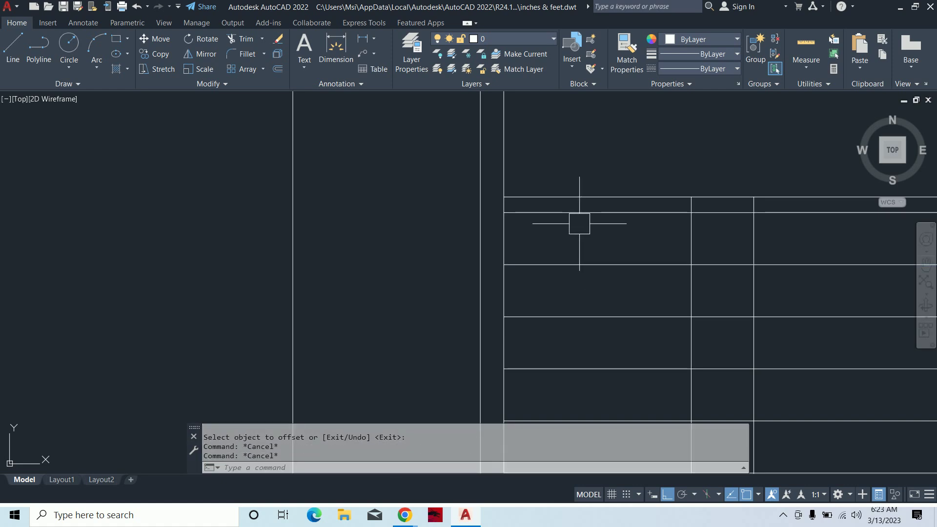
Start measuring the gap between two lines, then cancel the dimension.
text(dli)
key(Return)
click(530, 197)
click(504, 213)
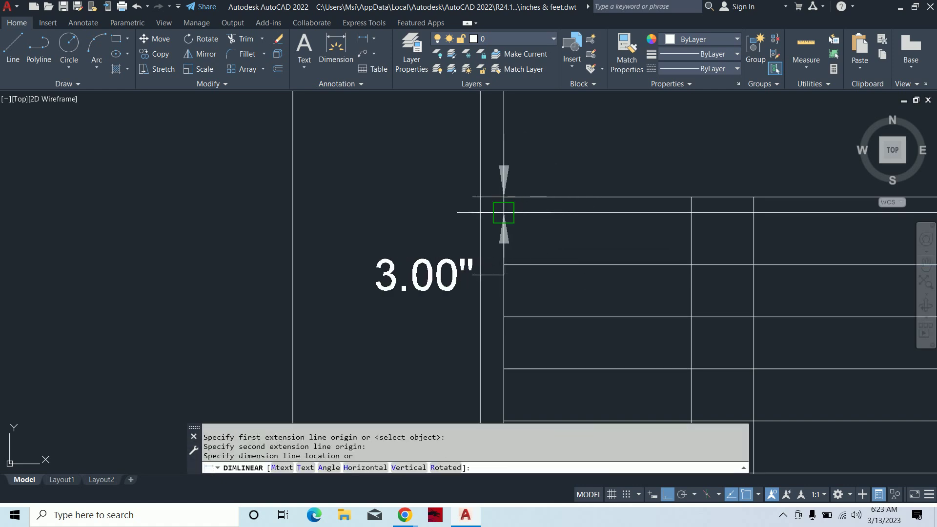
middle_drag(610, 209, 528, 222)
key(Escape)
key(Escape)
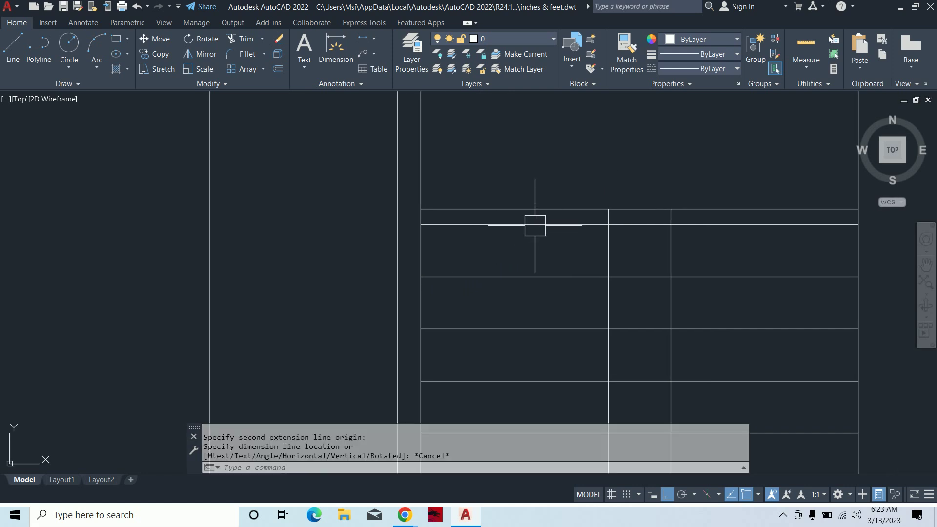
Erase the extra line above the top tread and cancel the follow-up trim.
click(549, 208)
key(Delete)
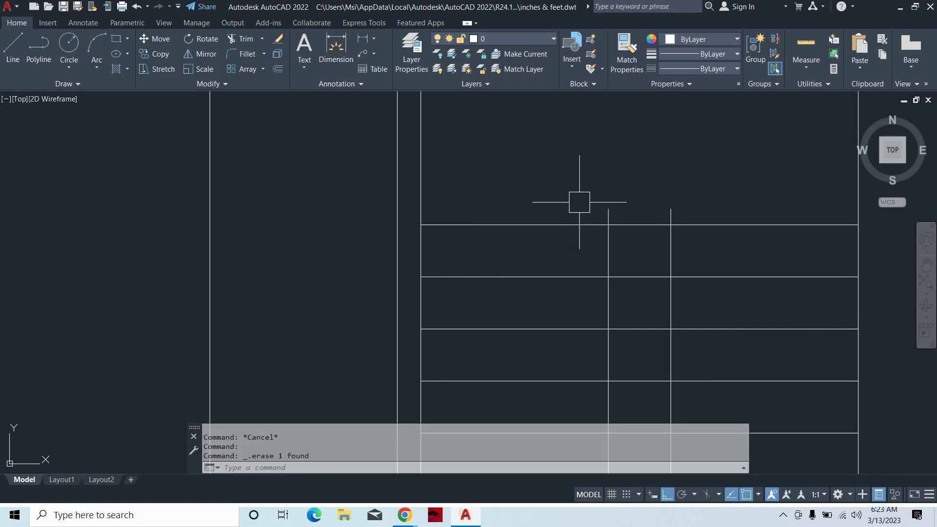
text(tr)
key(Return)
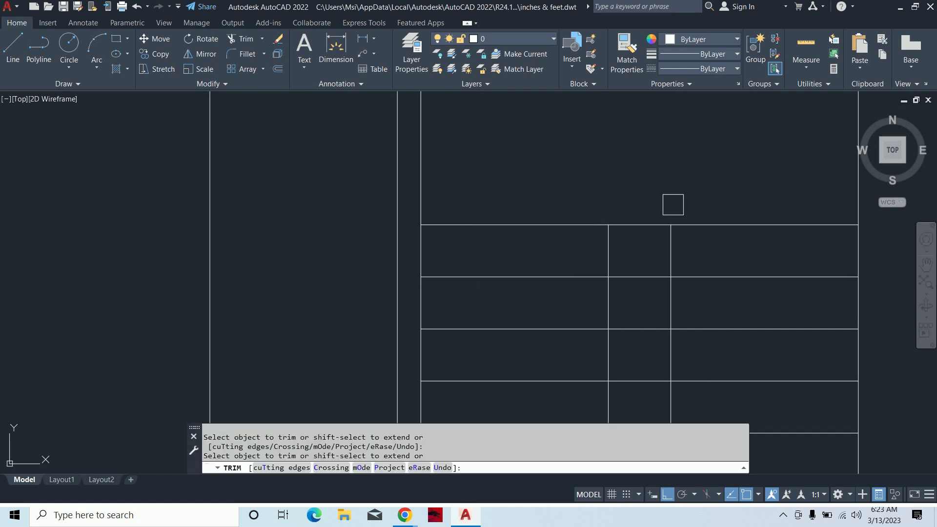
key(Escape)
scroll(678, 197, down, 3)
key(Escape)
scroll(697, 209, up, 2)
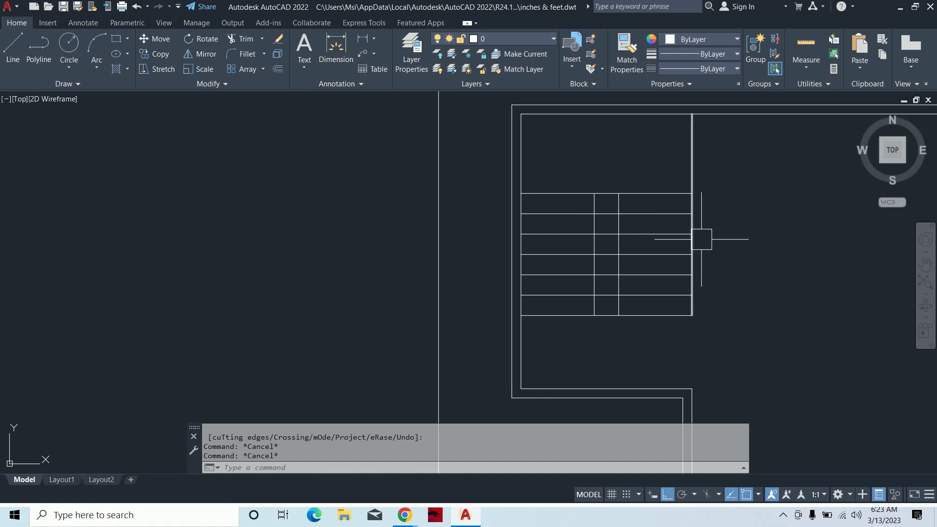
Start a Stretch command, cancel it, and zoom in on the stair.
key(Escape)
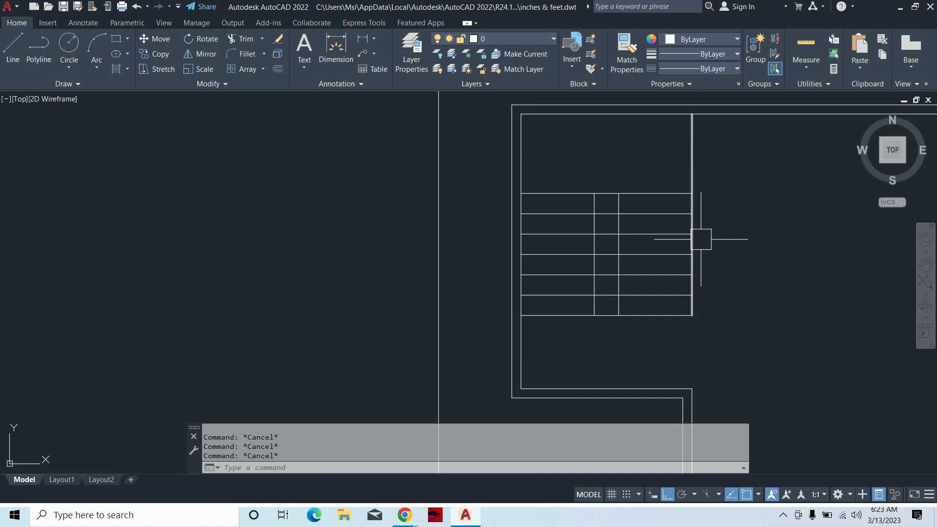
text(s)
key(Return)
key(Escape)
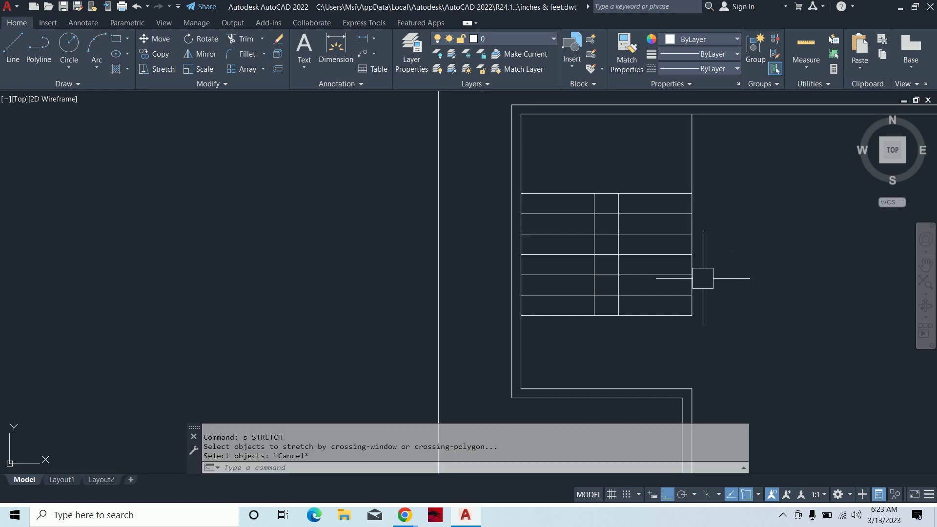
key(Escape)
scroll(578, 304, up, 2)
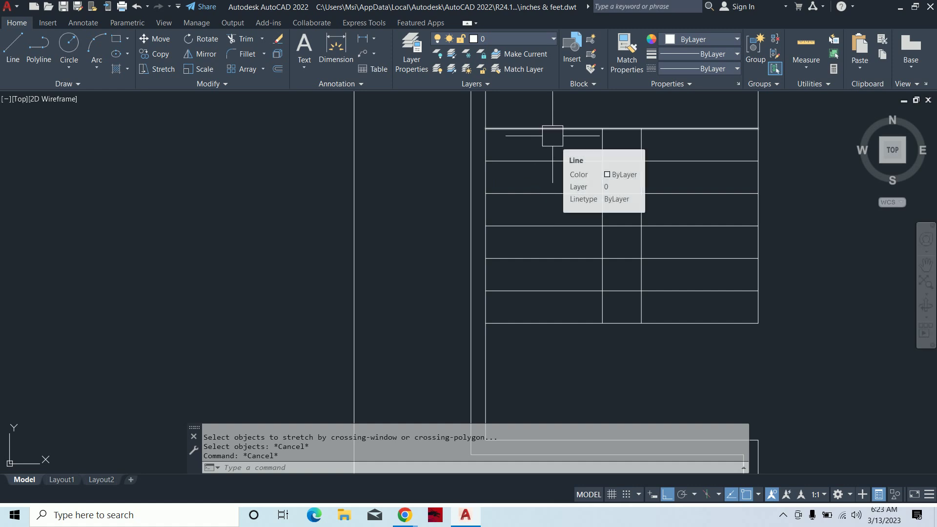
key(Escape)
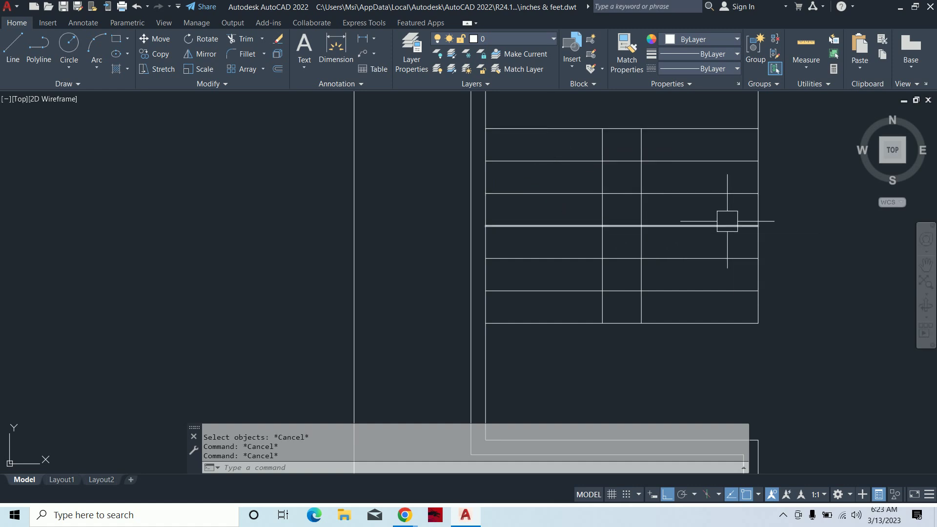
key(Escape)
Trim the middle-column tread lines with a TR fence drag, then zoom back out.
text(tr)
key(Return)
drag(628, 346, 618, 142)
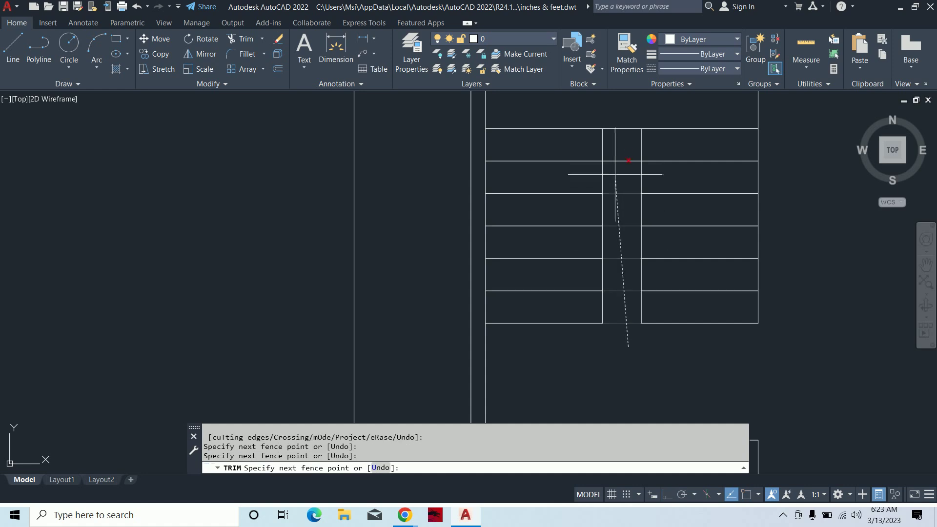
key(Escape)
scroll(699, 277, down, 5)
middle_drag(700, 277, 696, 291)
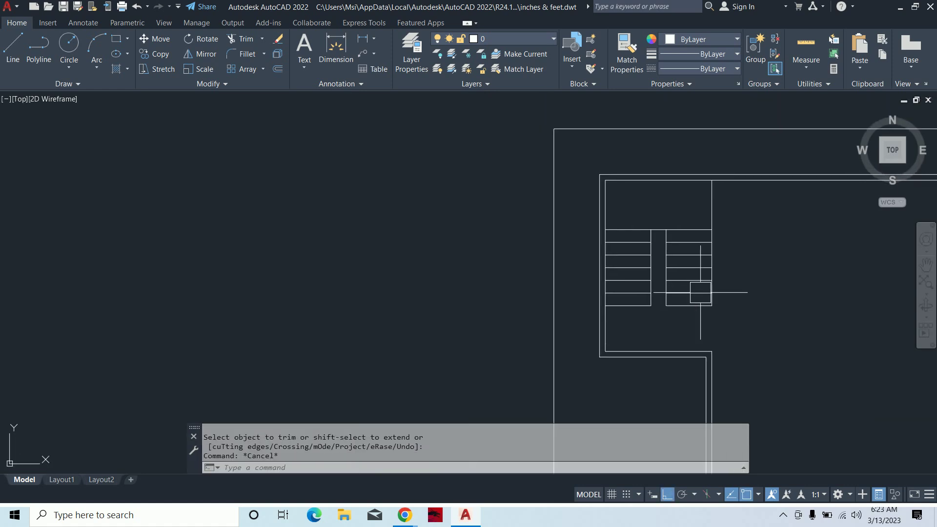
key(Escape)
click(694, 295)
Launch Paint and set the Pencil to the thickest line size, zoomed in.
key(super)
text(pai)
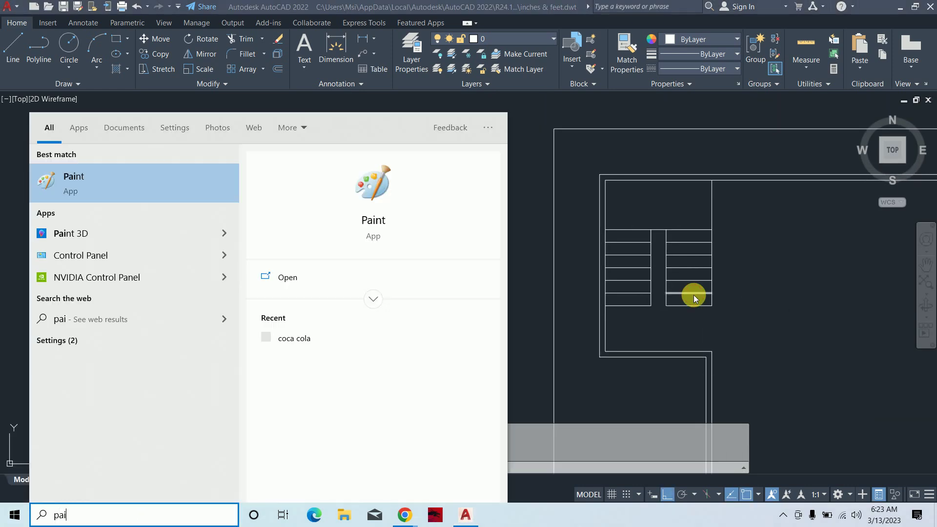
text(nt)
key(Return)
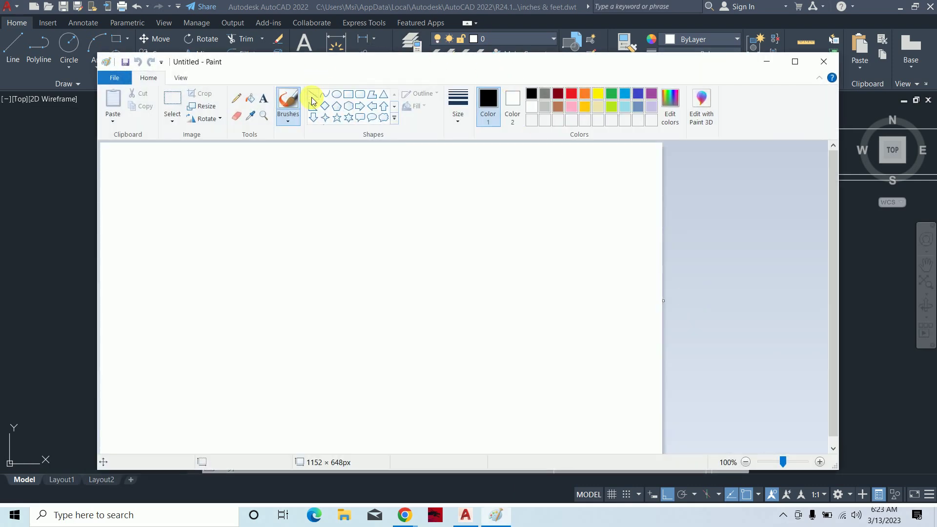
click(236, 98)
click(457, 112)
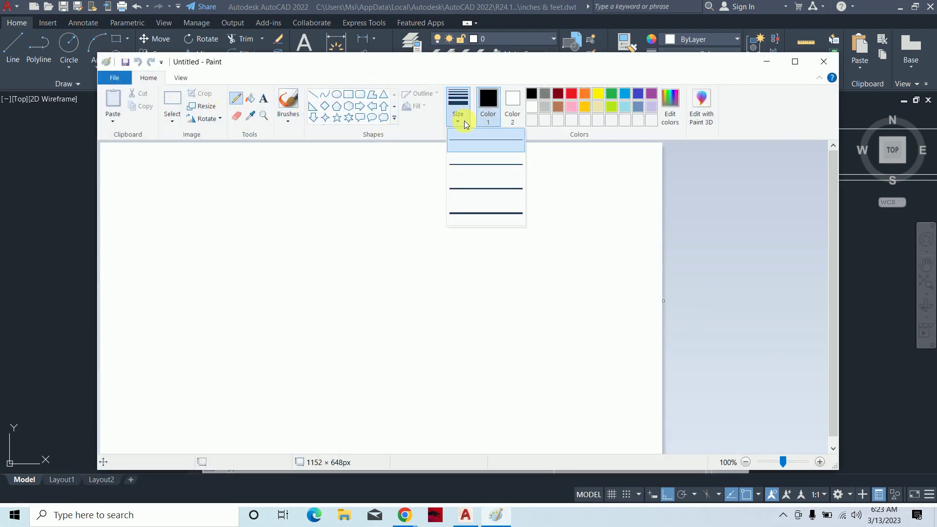
click(464, 210)
ctrl+scroll(163, 223, up, 3)
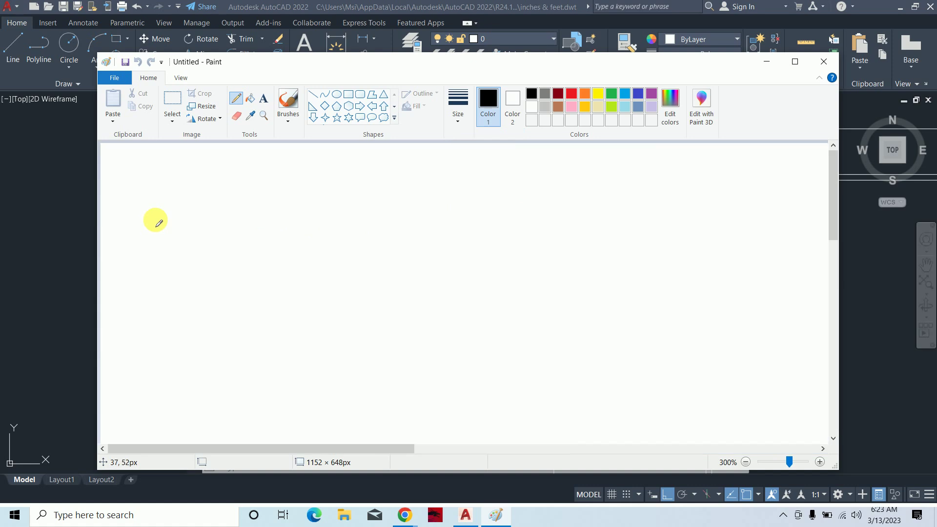
Handwrite the note F-F → 10' on the canvas.
drag(220, 177, 225, 227)
mouse_move(259, 169)
mouse_down()
mouse_move(282, 200)
mouse_move(264, 251)
mouse_up()
key(ctrl+z)
key(ctrl+z)
key(ctrl+z)
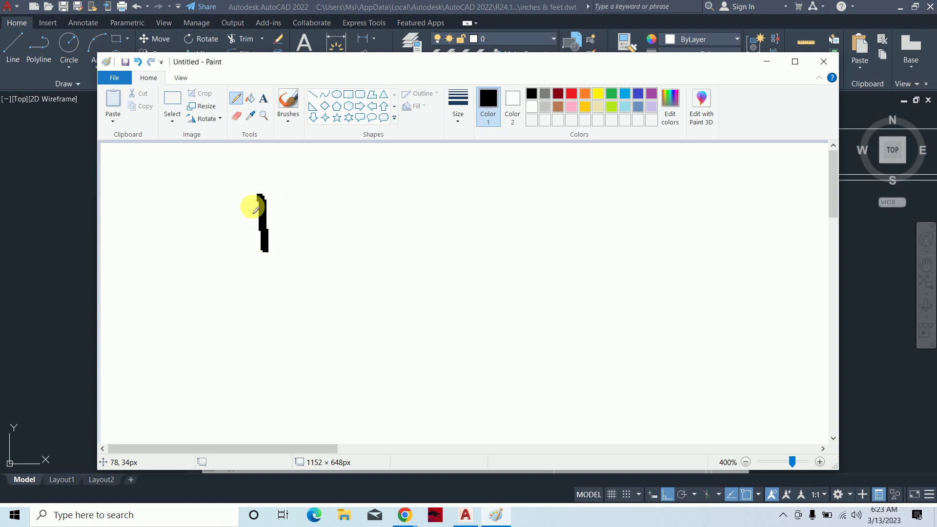
drag(251, 203, 289, 195)
drag(264, 223, 352, 229)
mouse_move(423, 190)
mouse_down()
mouse_move(429, 254)
mouse_move(461, 181)
mouse_up()
drag(434, 212, 465, 210)
mouse_move(536, 202)
mouse_down()
mouse_move(569, 197)
mouse_move(557, 215)
mouse_up()
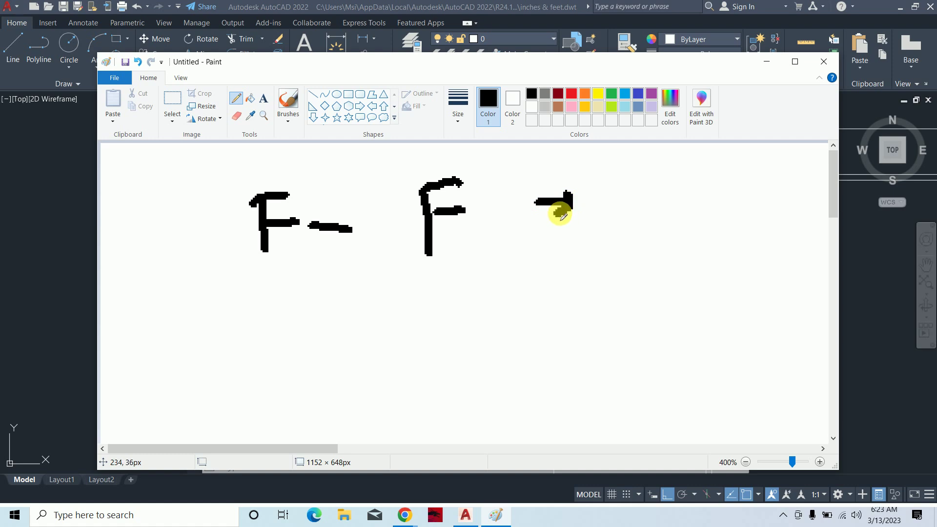
drag(667, 178, 666, 235)
drag(704, 190, 722, 187)
drag(774, 160, 768, 184)
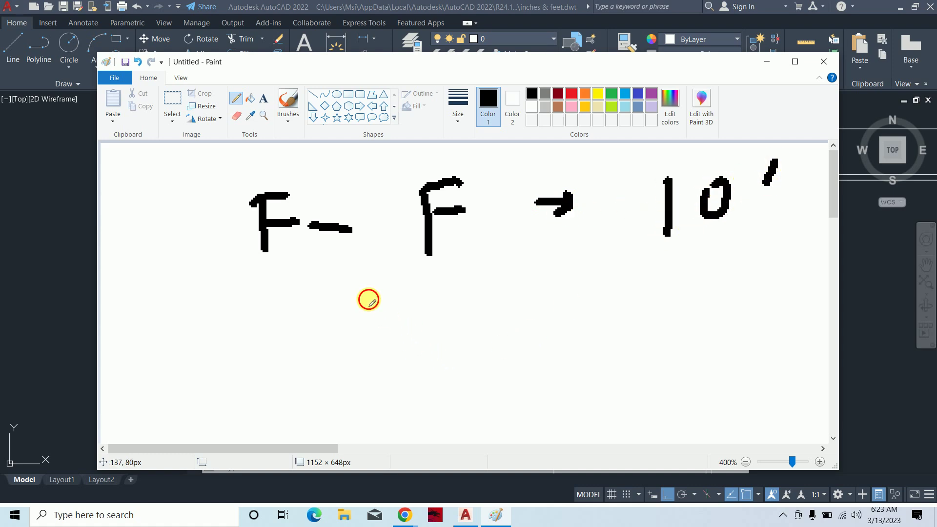
Handwrite R = 6'' on the second line and zoom back out.
mouse_move(366, 297)
mouse_down()
mouse_move(405, 304)
mouse_move(421, 351)
mouse_up()
mouse_move(453, 322)
mouse_down()
mouse_move(495, 318)
mouse_move(496, 298)
mouse_up()
drag(609, 278, 537, 306)
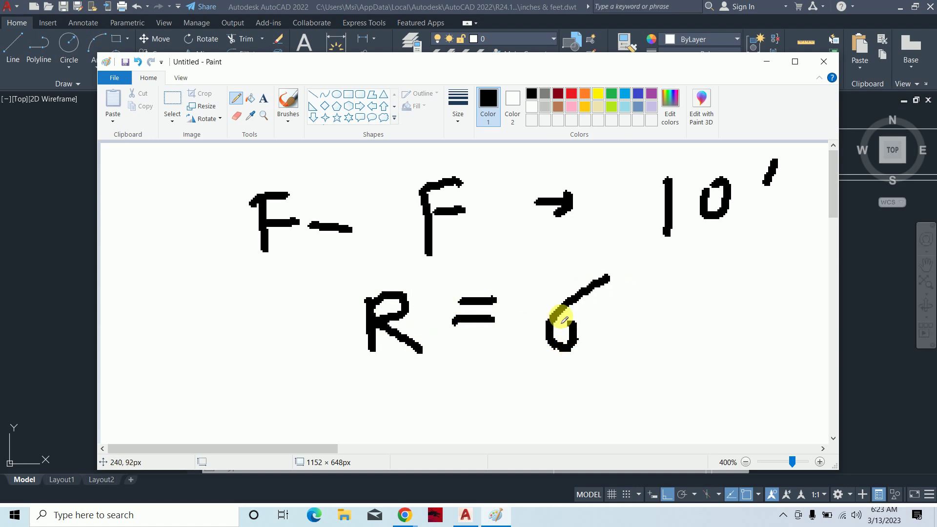
mouse_move(638, 268)
mouse_down()
mouse_move(622, 299)
mouse_move(652, 292)
mouse_up()
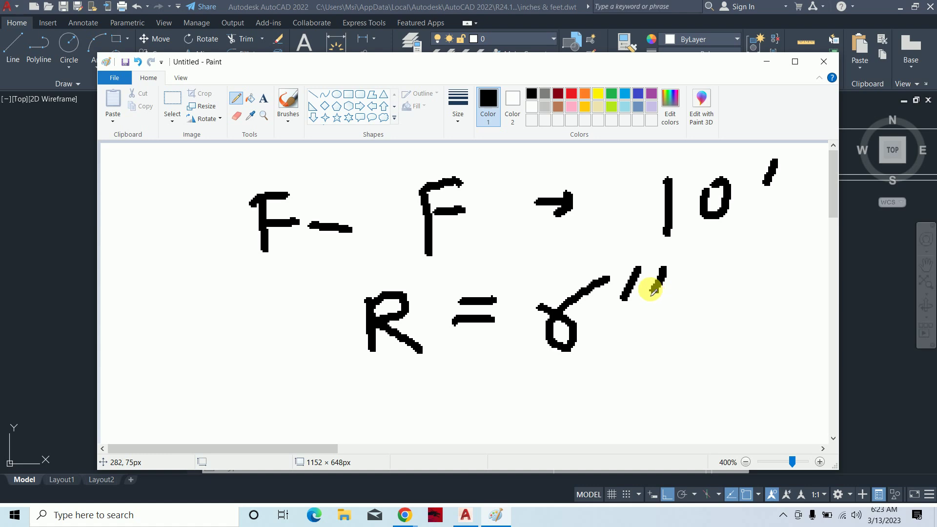
ctrl+scroll(536, 255, down, 1)
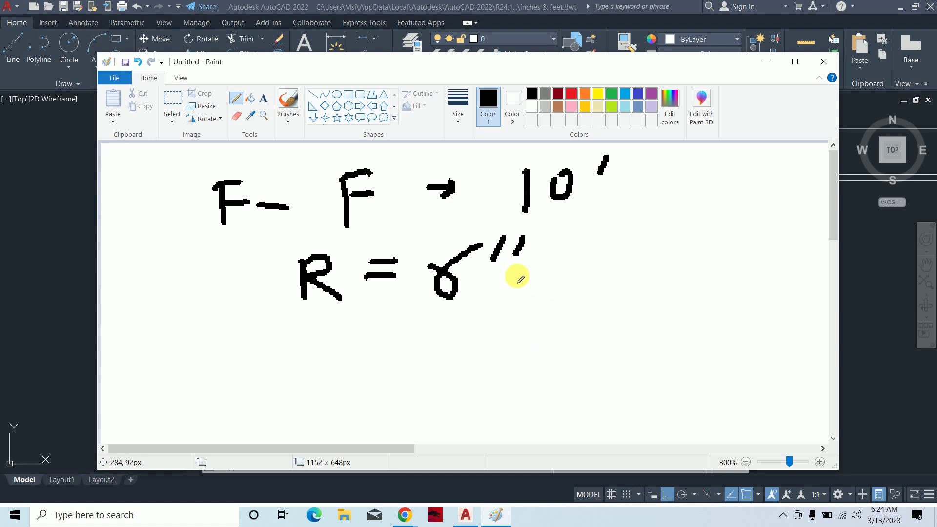
Sketch a stepped stair profile beside the notes and minimize Paint.
mouse_move(574, 438)
mouse_down()
mouse_move(645, 277)
mouse_move(719, 278)
mouse_move(723, 255)
mouse_move(779, 218)
mouse_up()
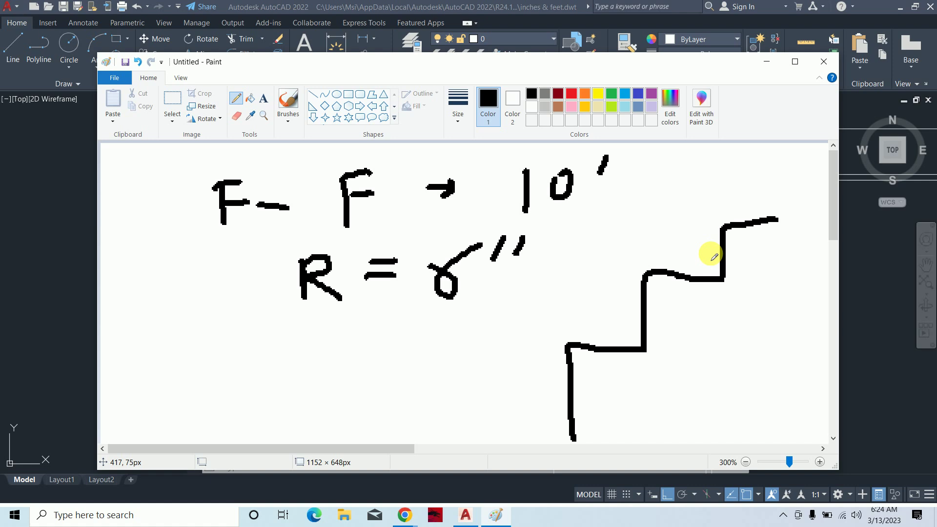
click(766, 62)
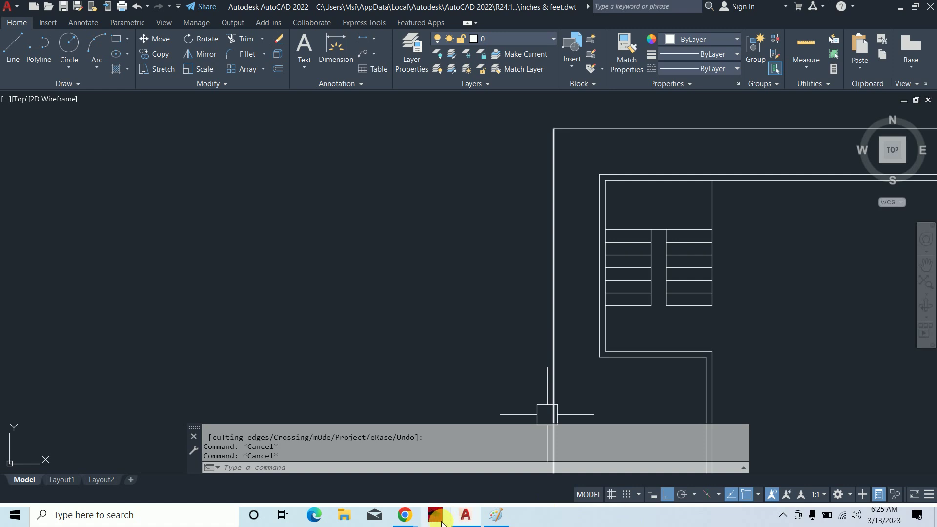
Restore Paint and write a new label equal to 10' right of the sketch.
click(508, 516)
ctrl+scroll(488, 290, down, 2)
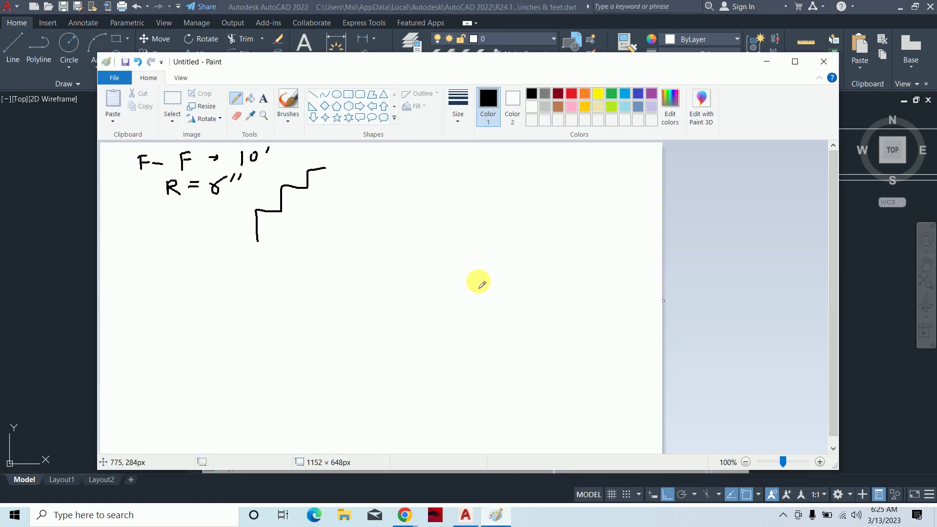
mouse_move(412, 256)
mouse_down()
mouse_move(413, 240)
mouse_move(456, 228)
mouse_move(460, 218)
mouse_up()
mouse_move(524, 195)
mouse_down()
mouse_move(525, 205)
mouse_move(549, 191)
mouse_up()
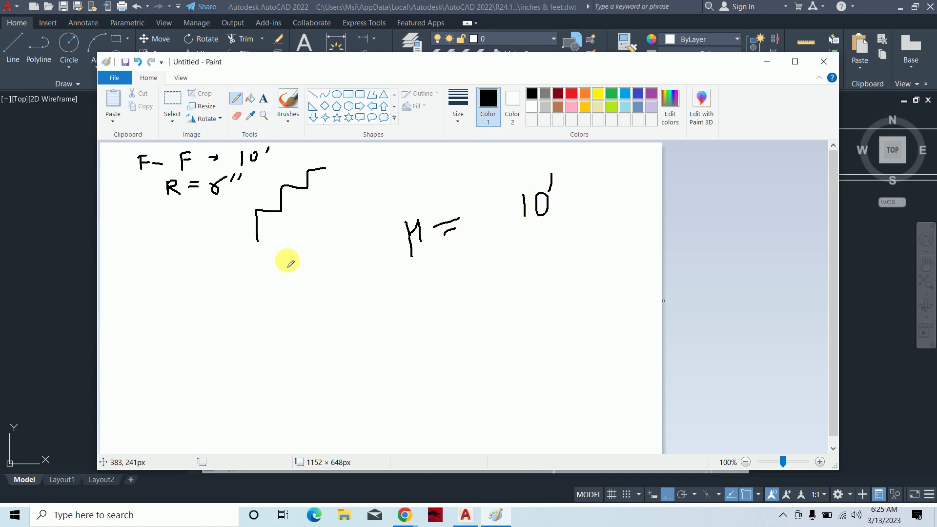
Box the R = 6'' note and draw a fraction bar under the 10'.
mouse_move(175, 207)
mouse_down()
mouse_move(247, 179)
mouse_move(220, 171)
mouse_move(156, 190)
mouse_move(158, 222)
mouse_up()
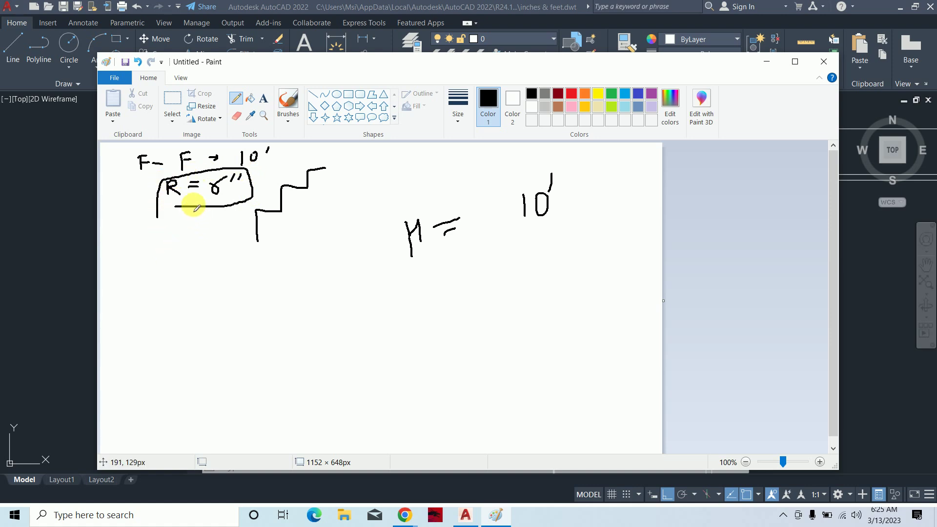
drag(211, 190, 212, 205)
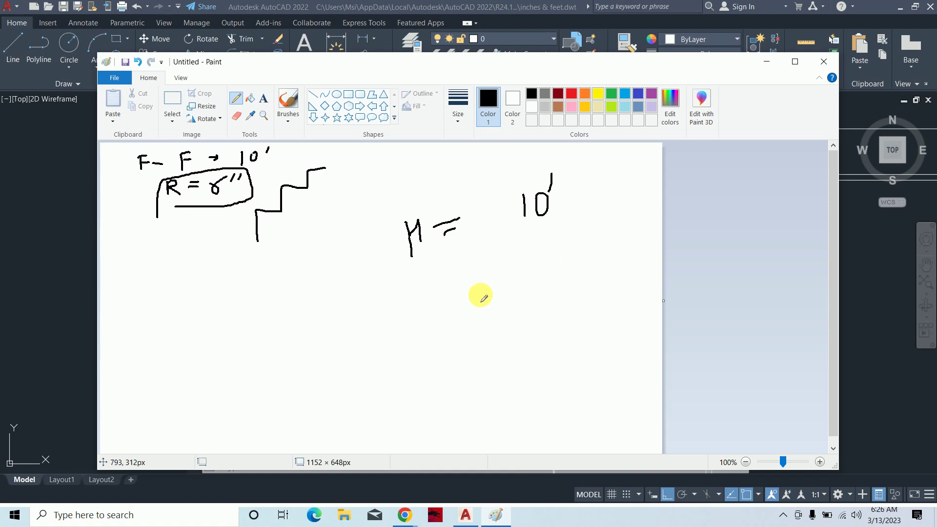
mouse_move(519, 246)
mouse_down()
mouse_move(574, 224)
mouse_move(553, 271)
mouse_move(572, 251)
mouse_up()
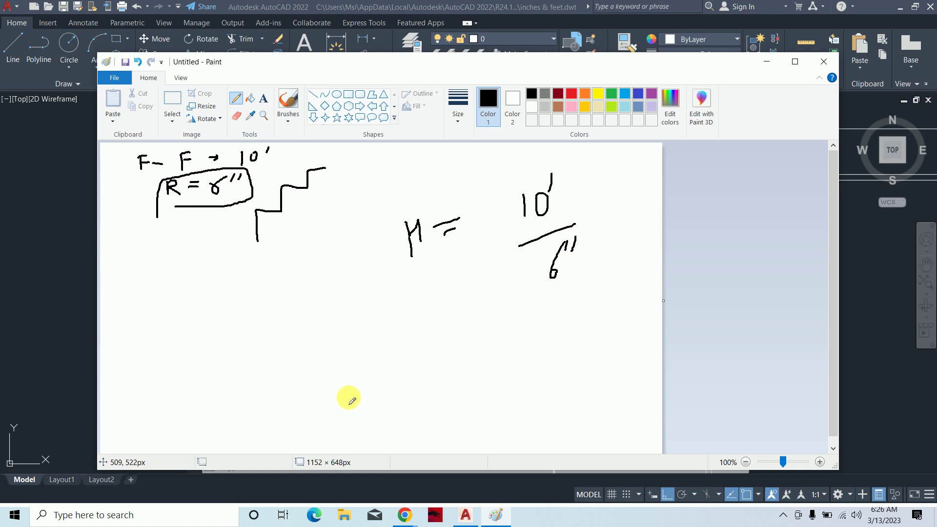
Write an arrow and the calculation 10 × 12 over 6 below the equation.
mouse_move(349, 396)
mouse_down()
mouse_move(390, 383)
mouse_move(384, 407)
mouse_up()
mouse_move(423, 355)
mouse_down()
mouse_move(428, 376)
mouse_move(446, 346)
mouse_move(469, 351)
mouse_up()
mouse_move(473, 333)
mouse_down()
mouse_move(469, 361)
mouse_move(525, 344)
mouse_up()
drag(451, 392, 578, 338)
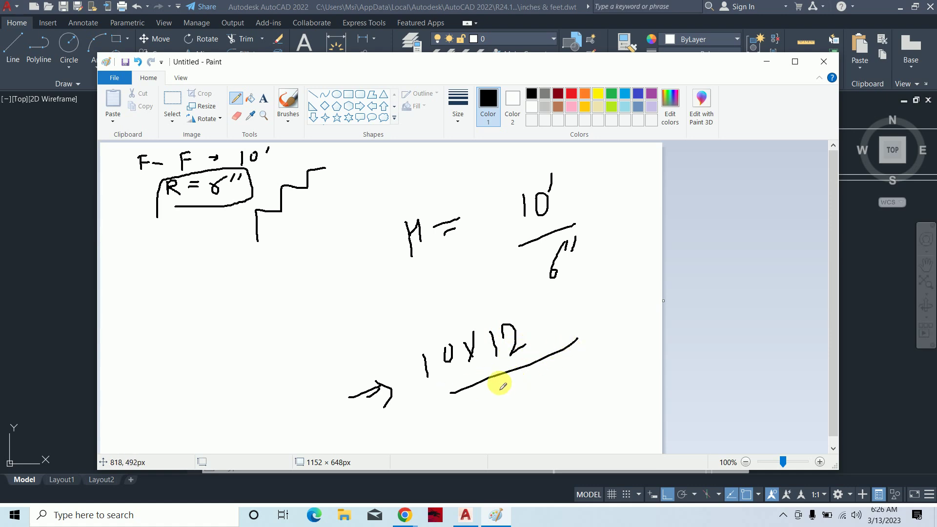
drag(516, 383, 501, 401)
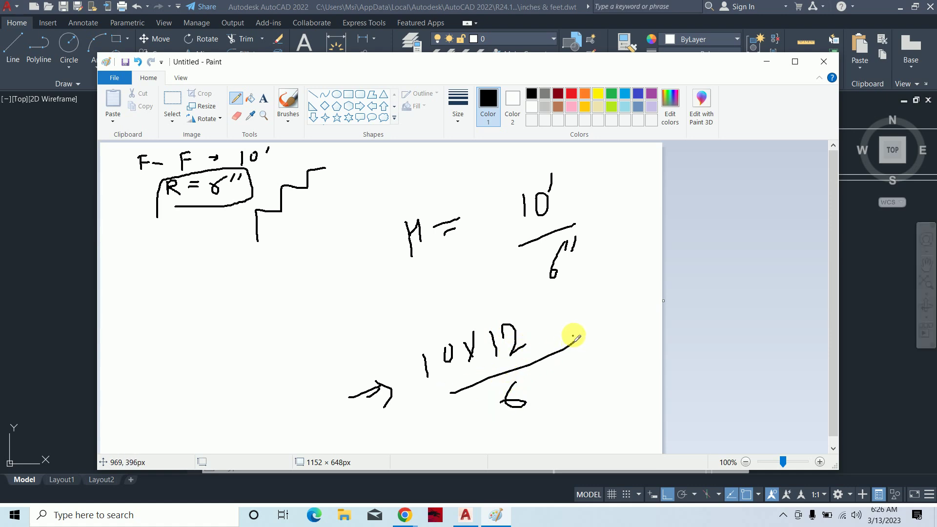
drag(574, 337, 591, 321)
mouse_move(589, 347)
mouse_down()
mouse_move(630, 312)
mouse_move(626, 298)
mouse_up()
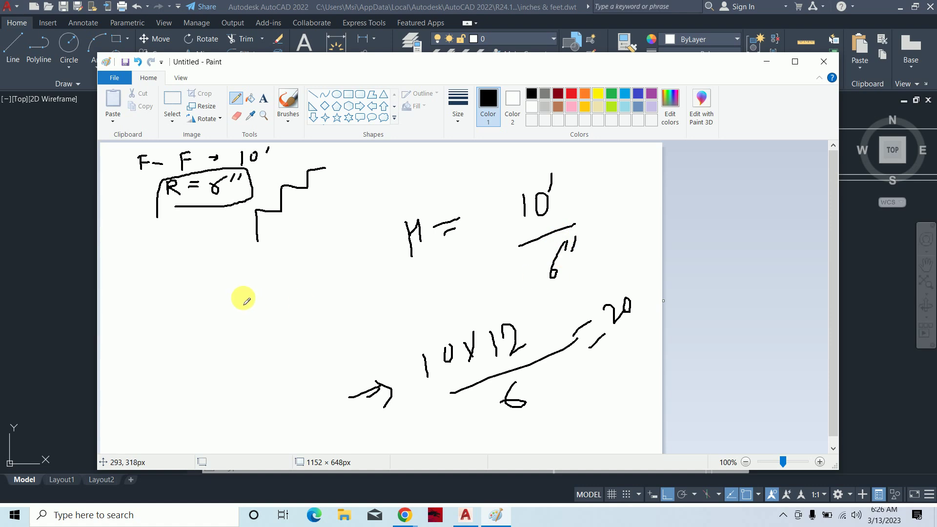
Write the fraction 10 over 7.5 beneath the stair sketch.
mouse_move(225, 288)
mouse_down()
mouse_move(228, 320)
mouse_move(241, 308)
mouse_up()
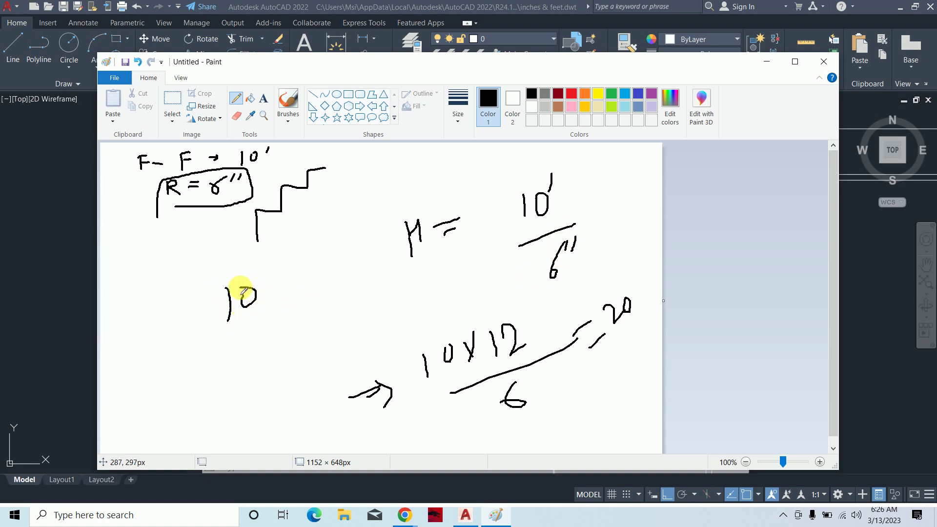
mouse_move(205, 344)
mouse_down()
mouse_move(240, 331)
mouse_move(227, 381)
mouse_move(233, 363)
mouse_up()
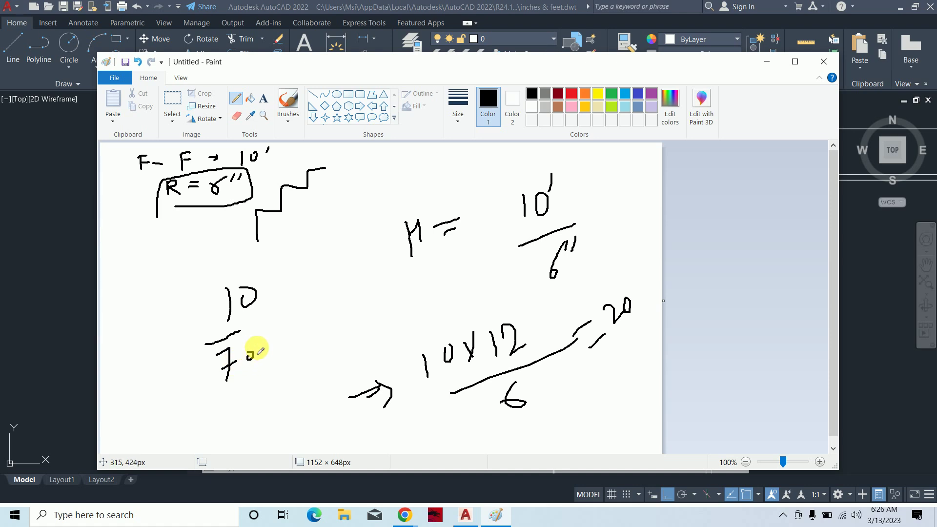
mouse_move(269, 335)
mouse_down()
mouse_move(252, 344)
mouse_move(256, 362)
mouse_move(292, 317)
mouse_up()
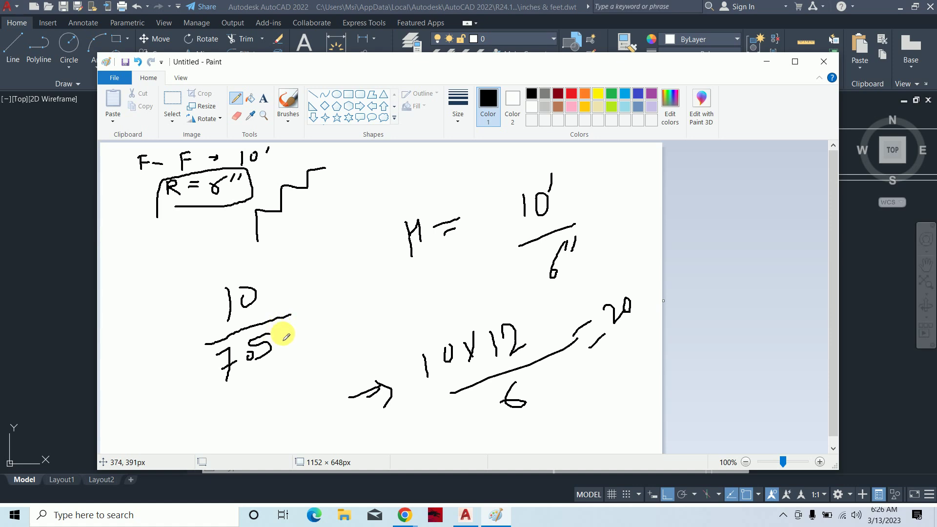
Launch Calculator via Run (calc) and compute 120 ÷ 7.5 = 16.
key(super+r)
text(calc)
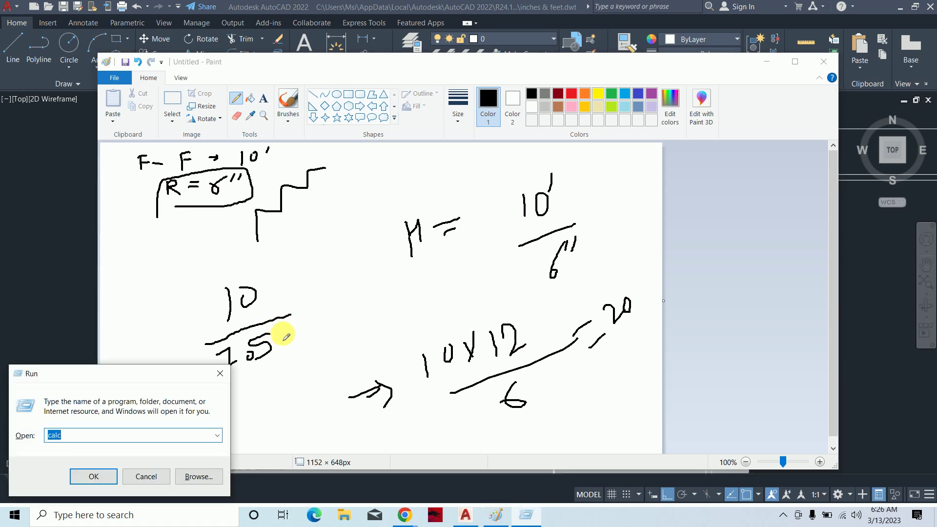
key(Return)
text(10)
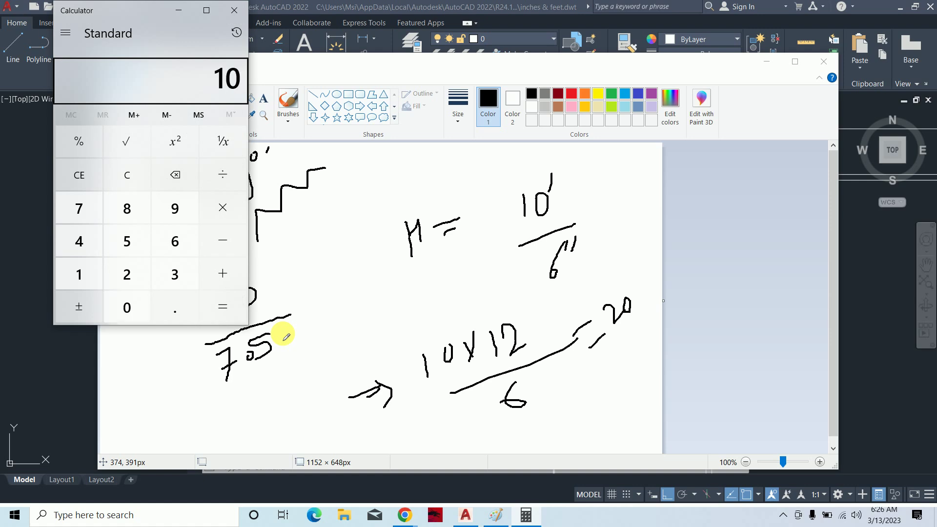
text(120 ÷)
text(7)
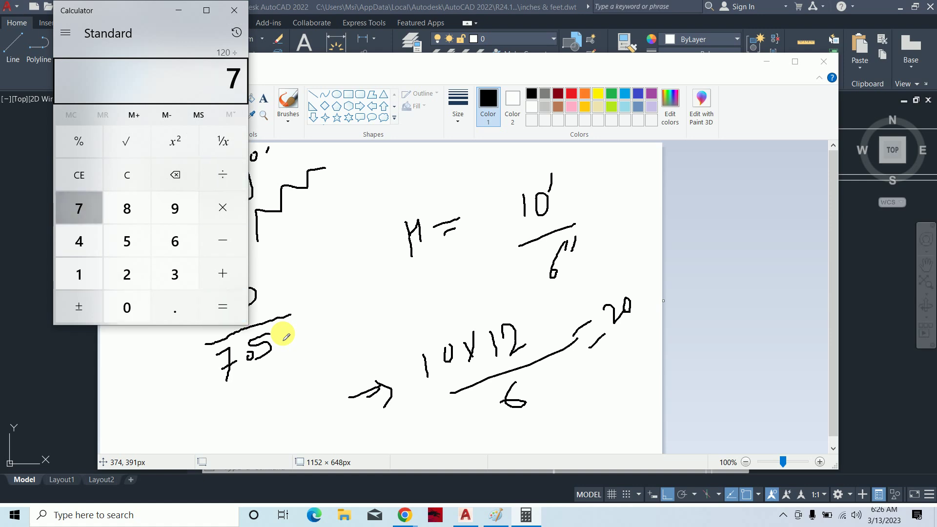
text(.5)
key(Return)
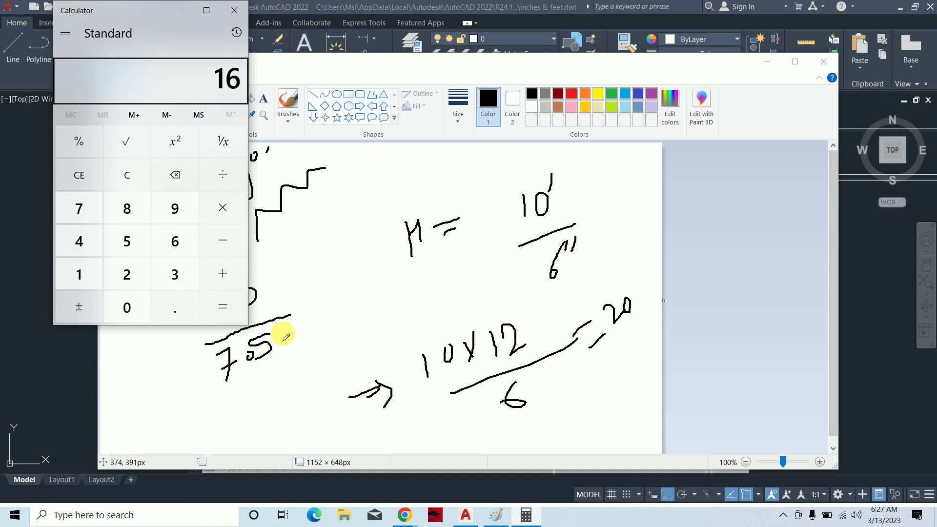
Hide Calculator and Paint, then extend the left flight's inner line to the top wall.
click(179, 10)
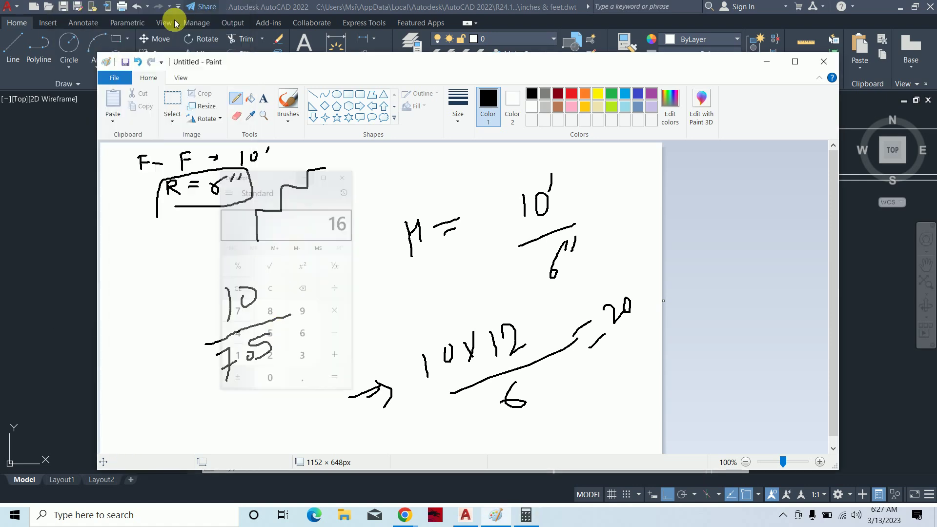
click(767, 60)
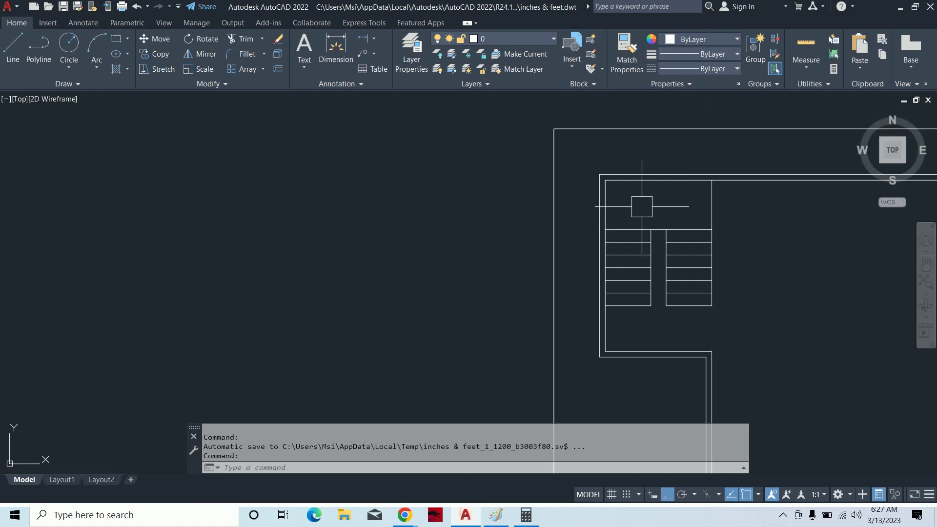
scroll(642, 206, up, 2)
scroll(636, 227, up, 2)
key(Escape)
text(ex)
key(Return)
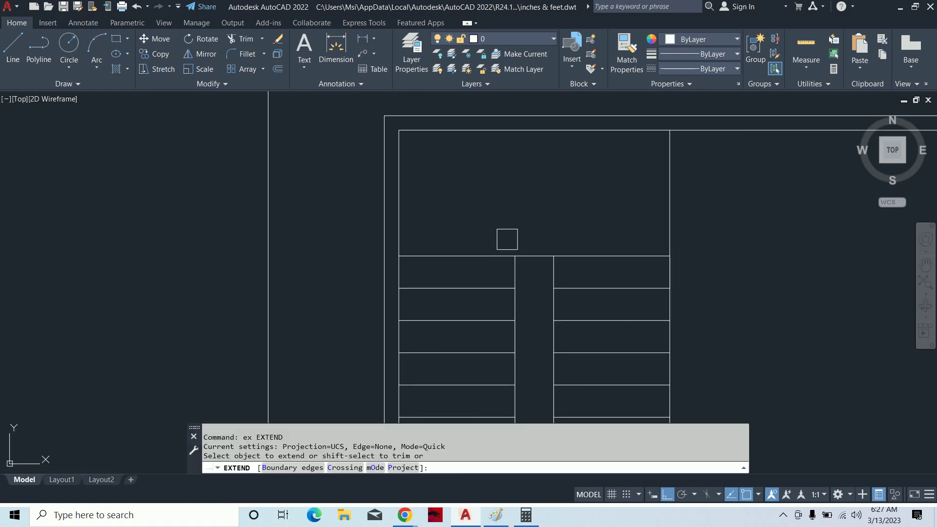
click(515, 267)
key(Escape)
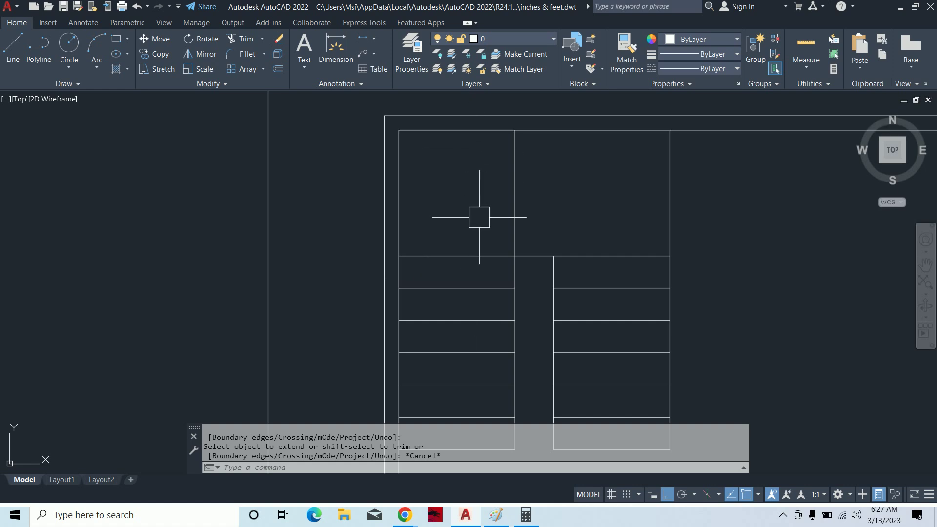
Extend the right flight's inner line to the stairwell's top wall.
scroll(479, 217, down, 2)
middle_drag(471, 278, 488, 226)
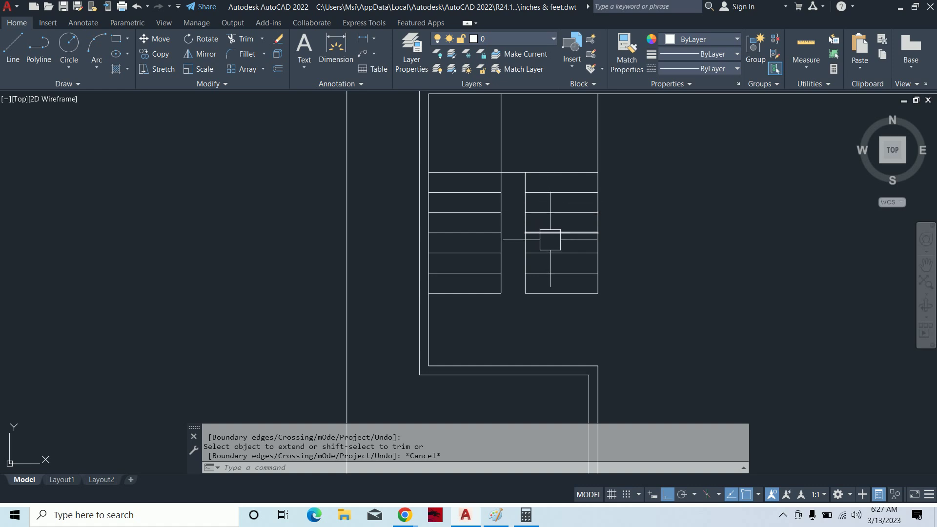
middle_drag(553, 278, 563, 325)
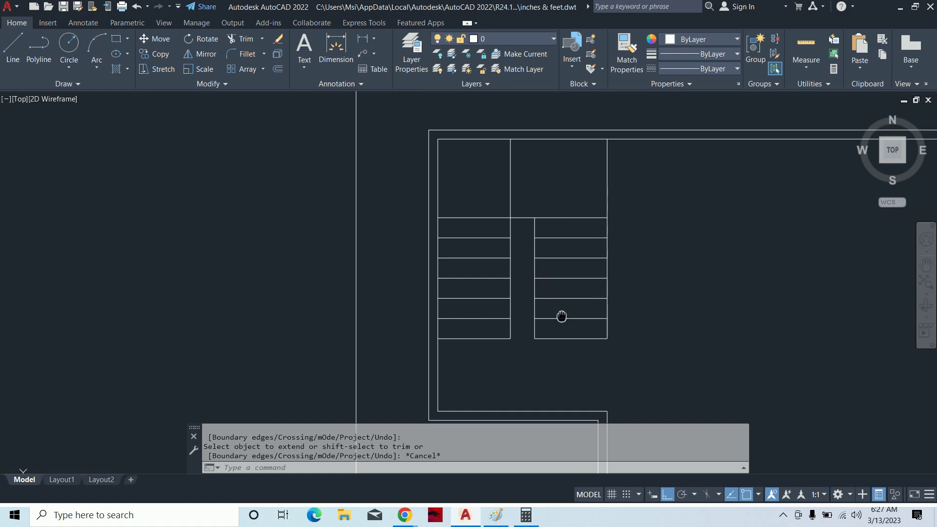
key(Escape)
key(Escape)
text(ex)
key(Return)
click(542, 235)
scroll(537, 233, up, 3)
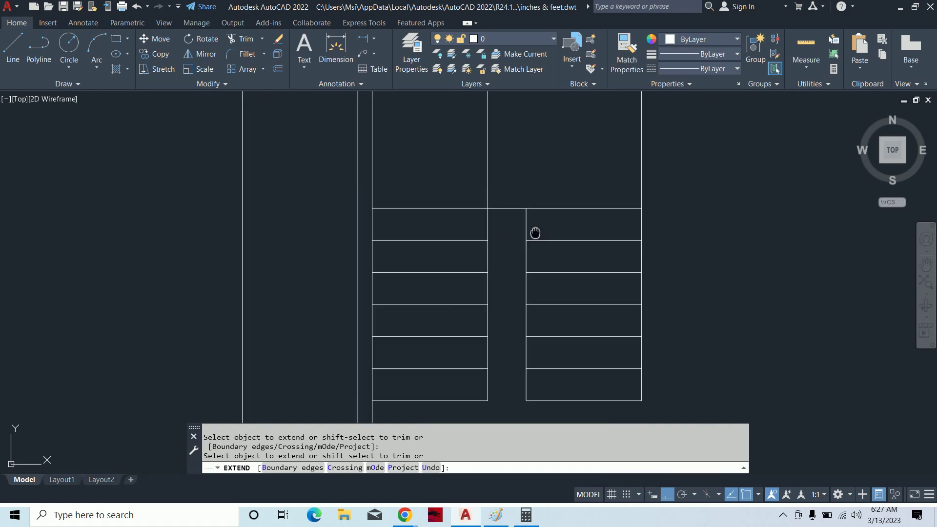
scroll(542, 316, down, 3)
key(Escape)
scroll(749, 338, down, 2)
key(Escape)
Recenter the stairwell view and begin a new line.
middle_drag(749, 338, 677, 230)
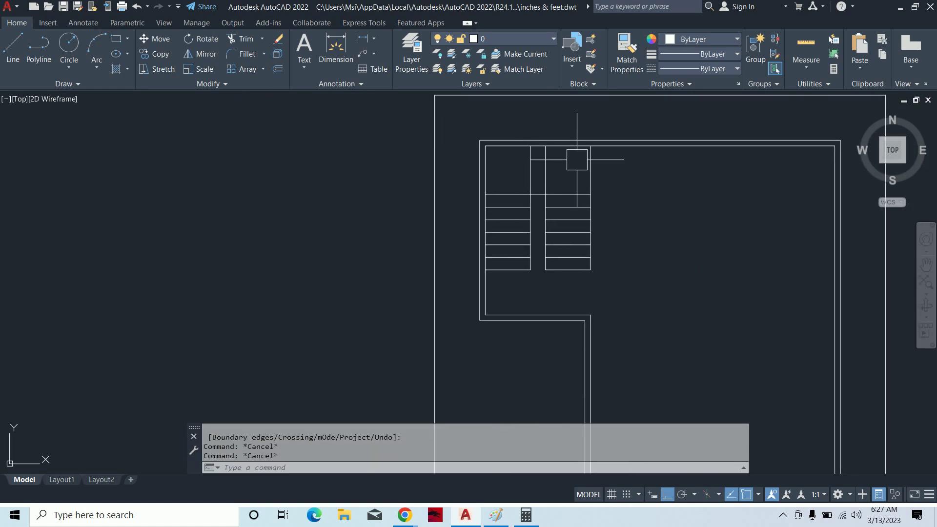
scroll(576, 167, up, 4)
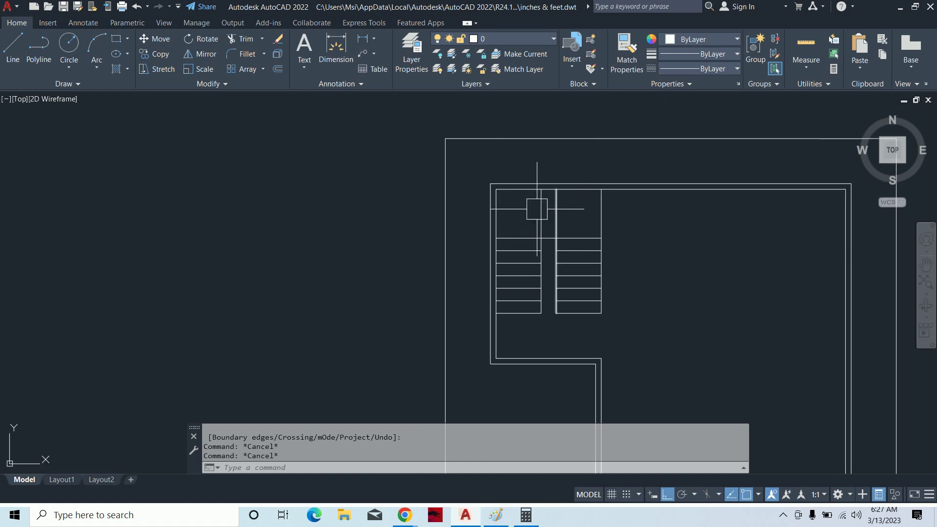
key(Escape)
text(1)
key(Return)
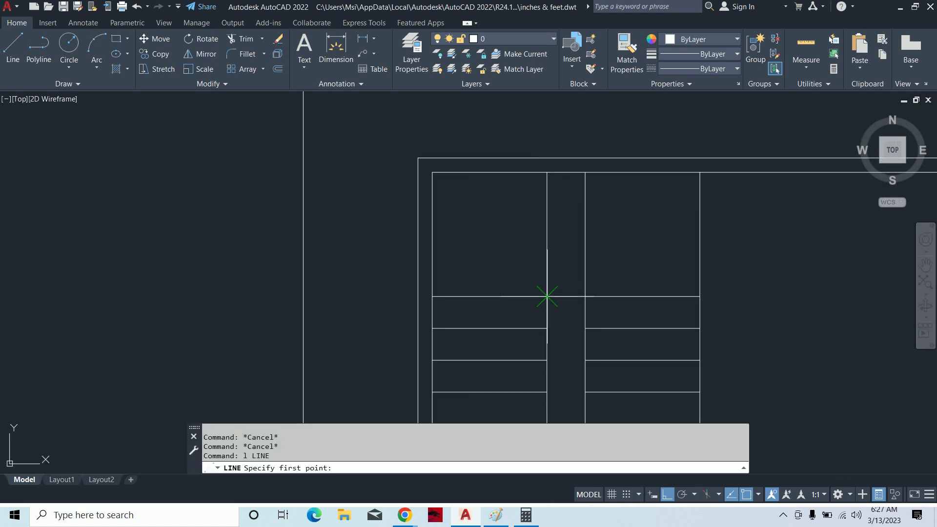
click(547, 296)
click(432, 171)
key(Escape)
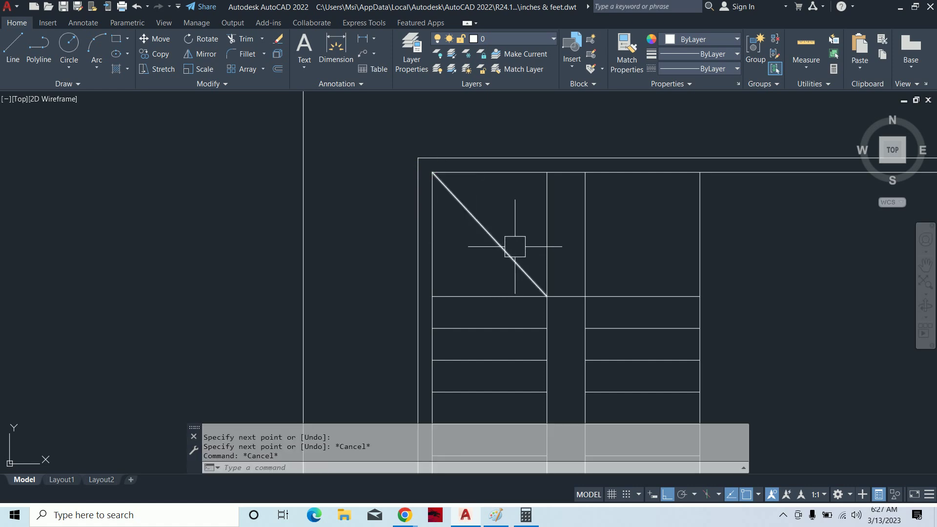
click(520, 218)
click(470, 262)
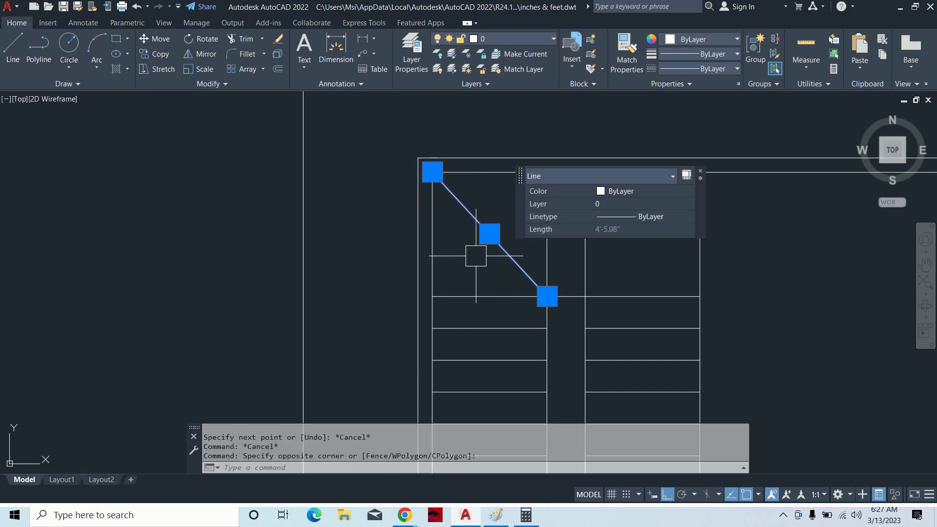
key(Delete)
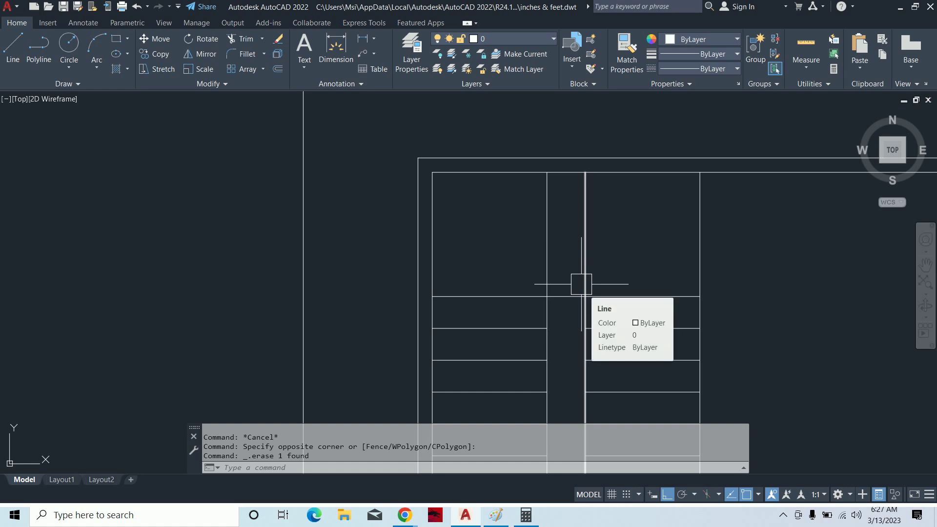
click(629, 243)
key(Escape)
key(Escape)
key(Escape)
middle_drag(569, 257, 560, 209)
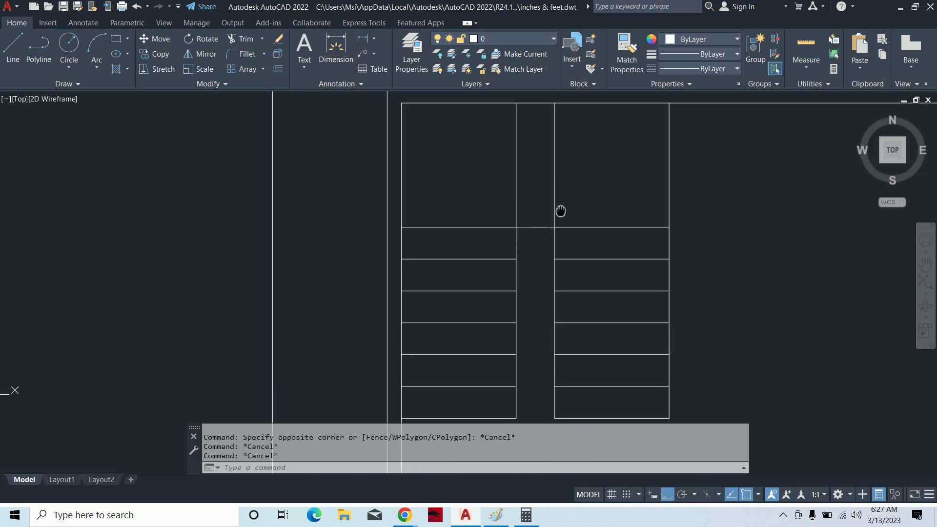
text(tr)
key(Return)
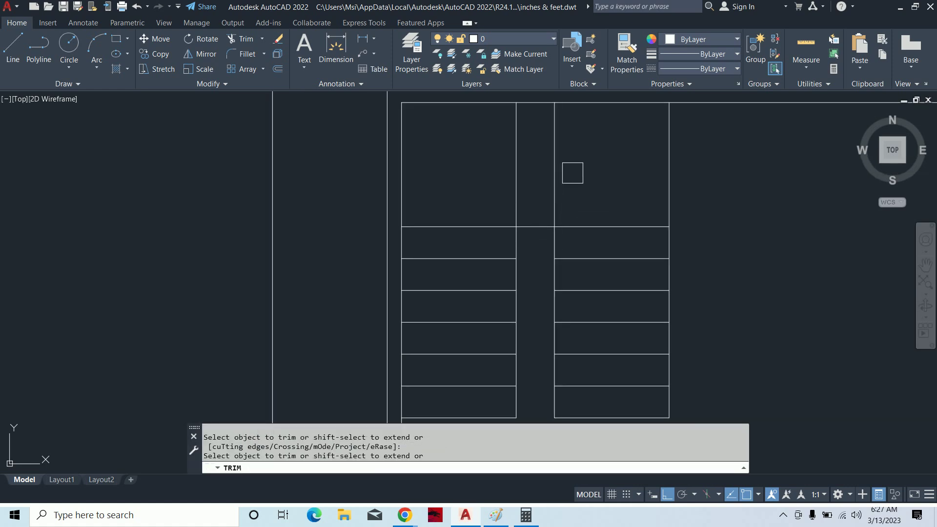
click(439, 146)
key(Escape)
scroll(439, 146, down, 4)
middle_drag(439, 147, 530, 191)
scroll(530, 191, up, 3)
key(Escape)
key(Escape)
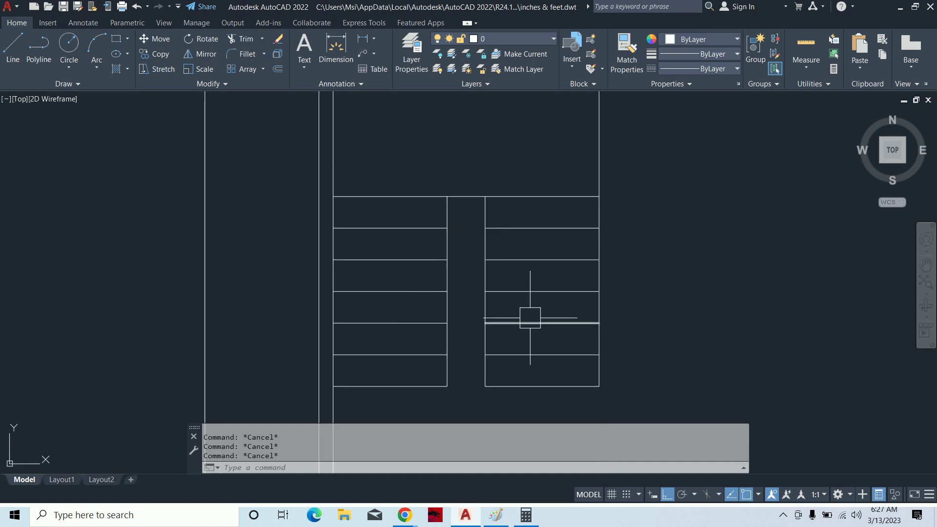
text(s)
key(Return)
Stretch the six top stairwell lines upward by 1.5.
click(631, 209)
click(281, 168)
key(Return)
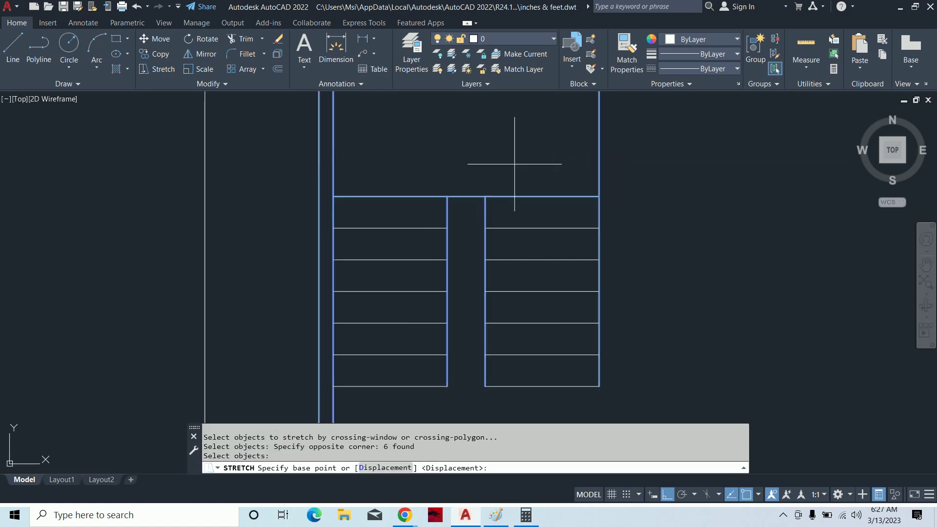
click(511, 164)
text(1.5)
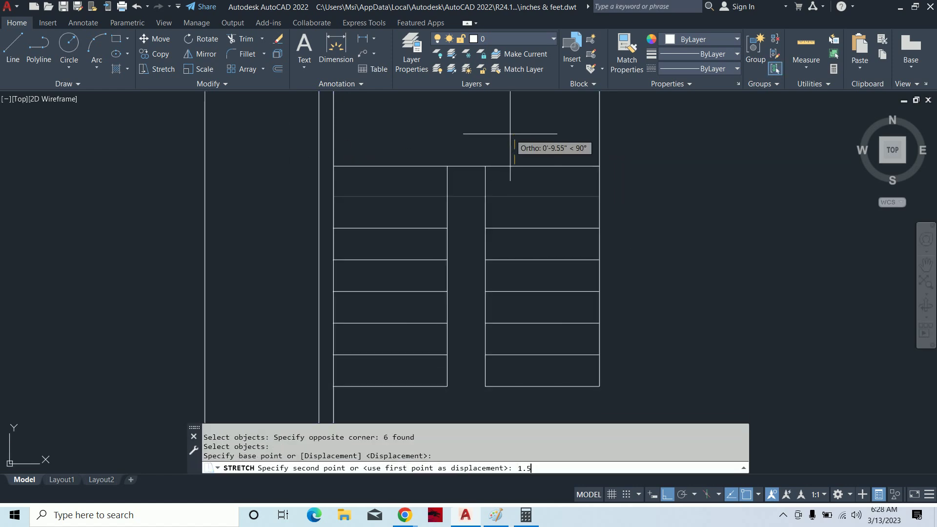
key(Return)
key(Escape)
Measure the stairwell gap with a linear dimension (DLI).
key(Escape)
key(Escape)
middle_drag(446, 212, 424, 257)
text(dli)
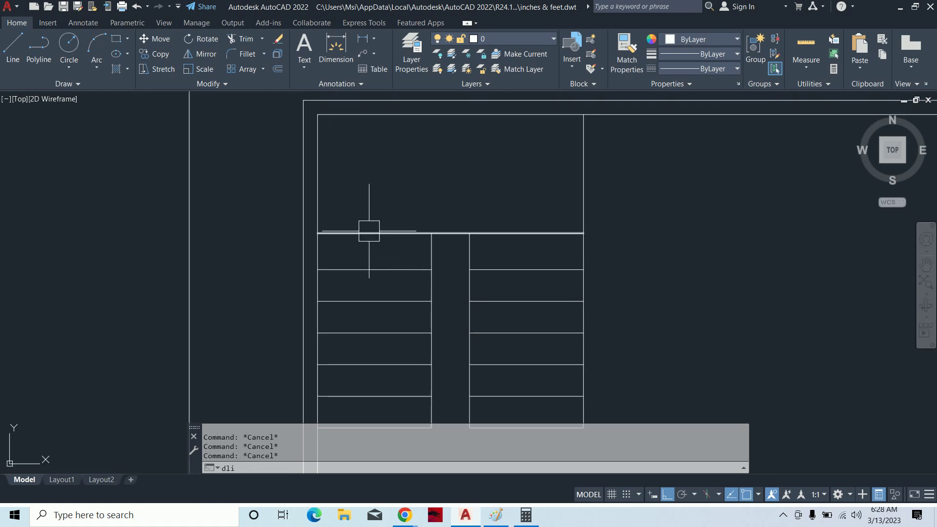
key(Return)
click(369, 233)
click(368, 115)
key(Escape)
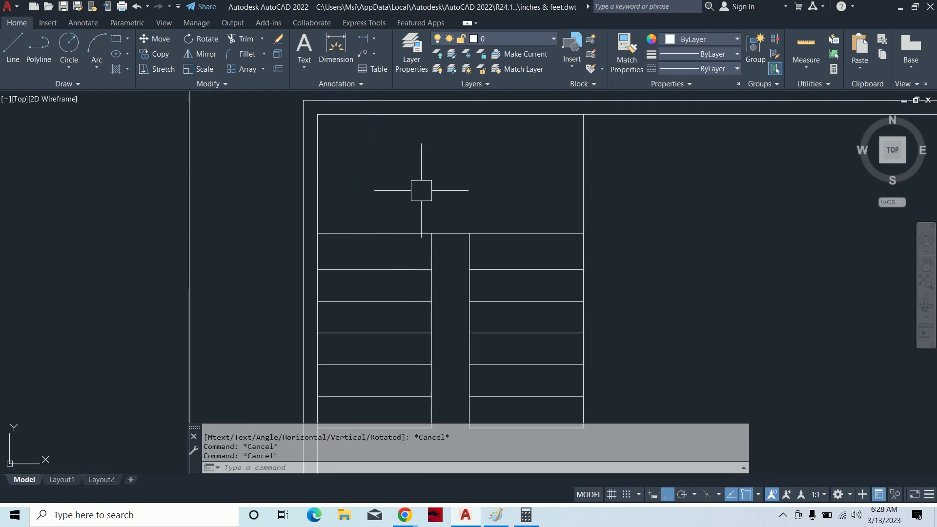
Stretch the top stairwell lines again by a distance of 5.
text(s)
key(Return)
click(605, 246)
click(251, 195)
key(Return)
click(390, 191)
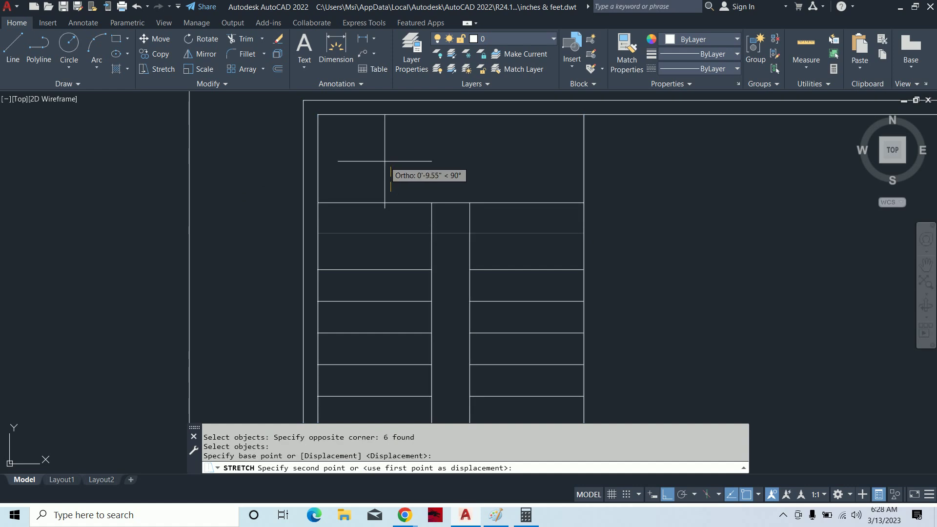
text(5)
key(Return)
key(Escape)
Select all ten tread lines in both flights and erase them.
middle_drag(414, 213, 393, 178)
key(Escape)
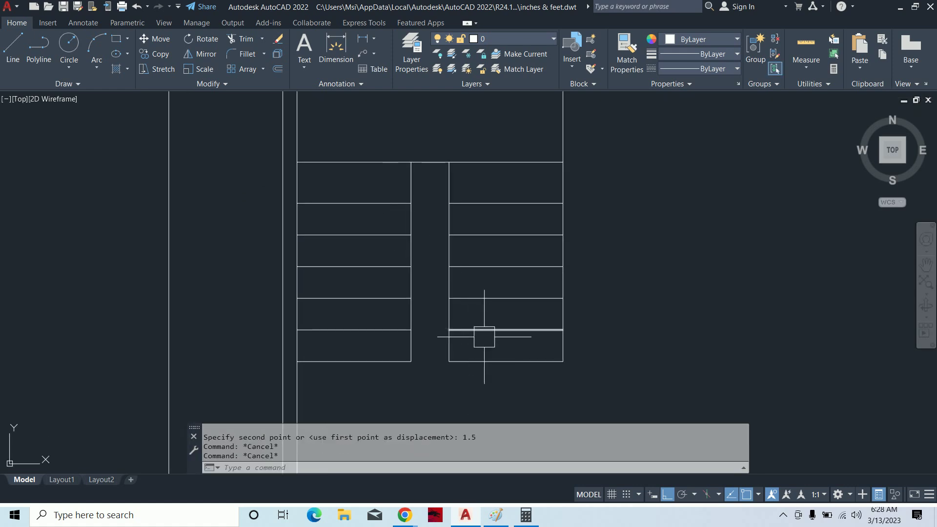
click(496, 348)
click(501, 185)
click(372, 184)
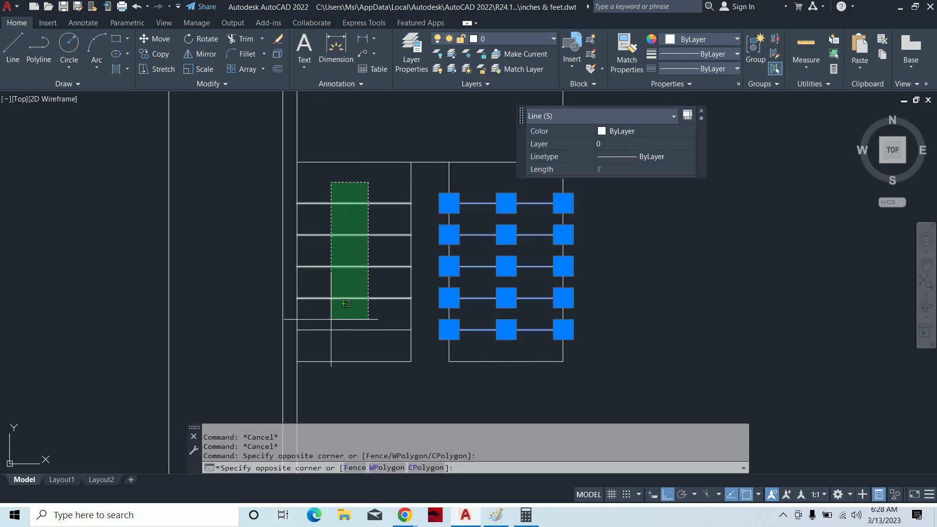
click(354, 330)
key(Delete)
Join the two bottom stair lines into a single line.
text(j)
key(Return)
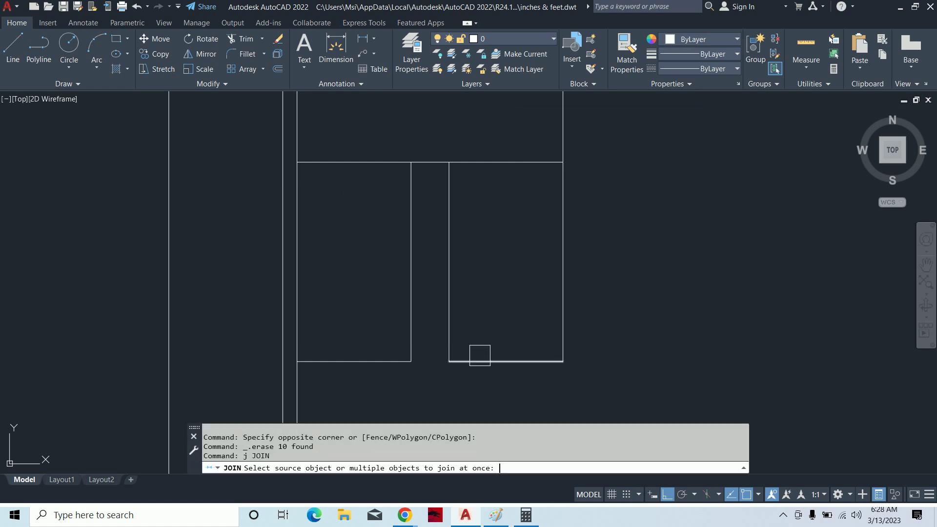
click(502, 362)
click(387, 361)
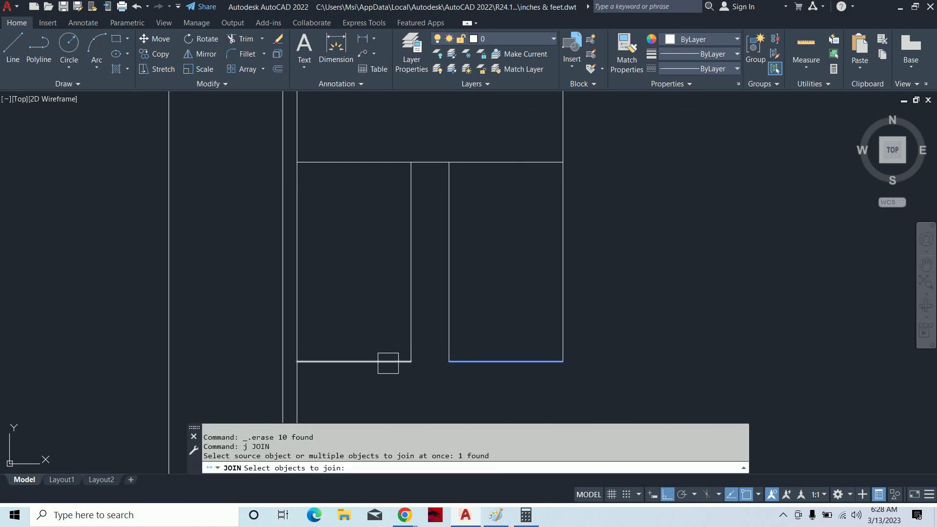
key(Return)
key(Escape)
key(Escape)
middle_drag(452, 332, 459, 328)
Offset the bottom line by 8 to create the first two tread lines.
text(o)
key(Return)
text(1)
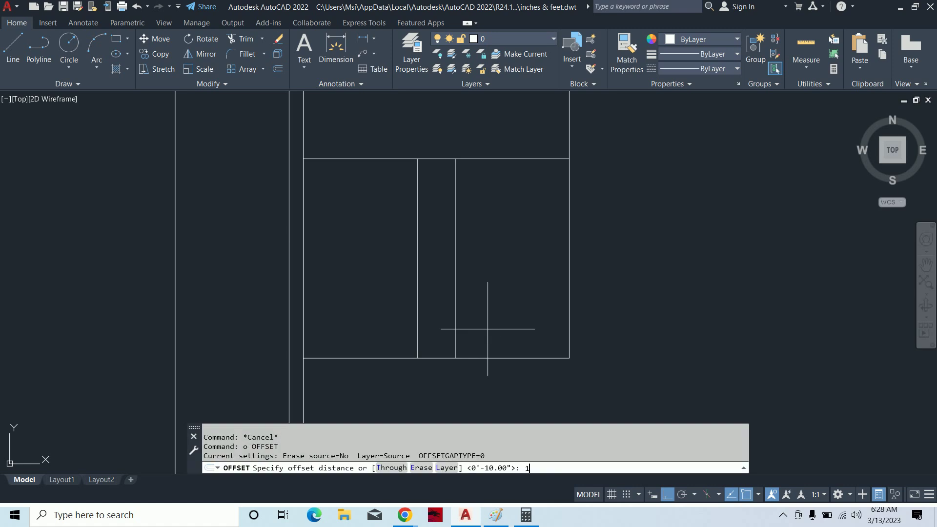
text(8)
key(Return)
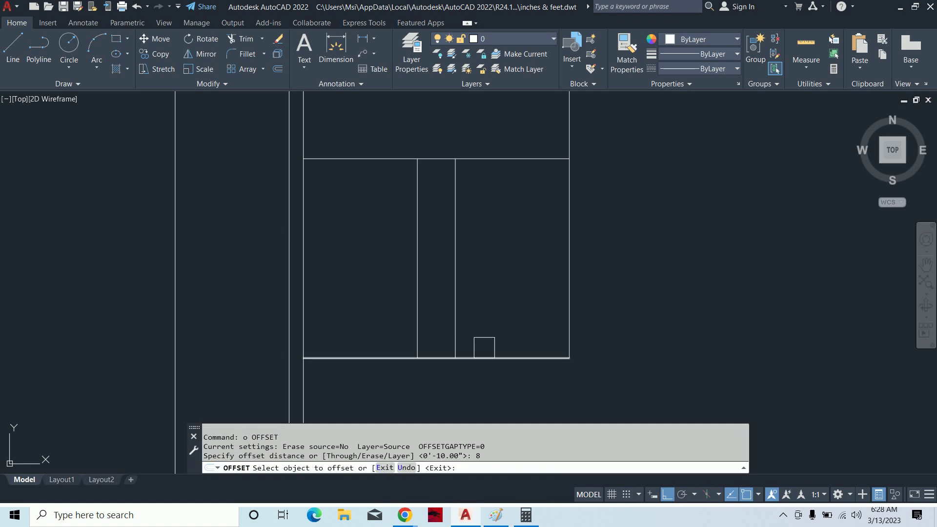
click(495, 352)
click(516, 336)
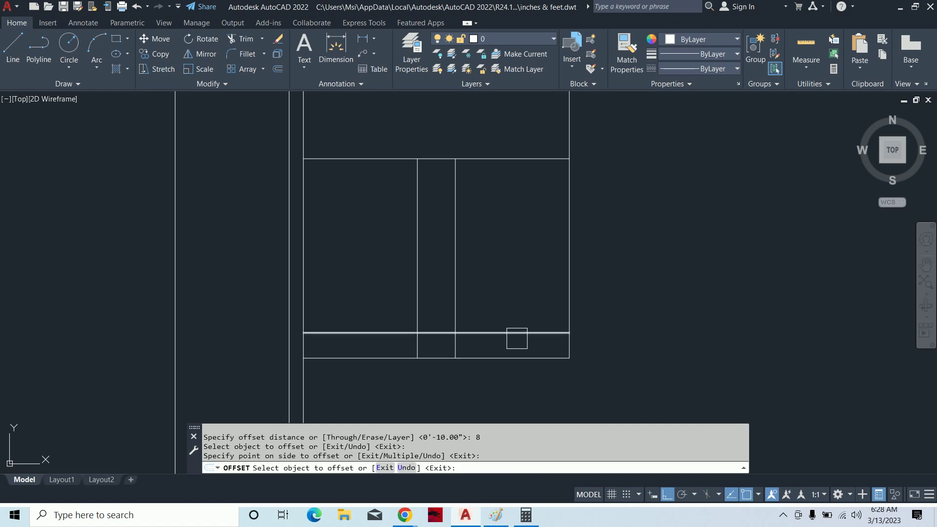
click(517, 333)
click(508, 293)
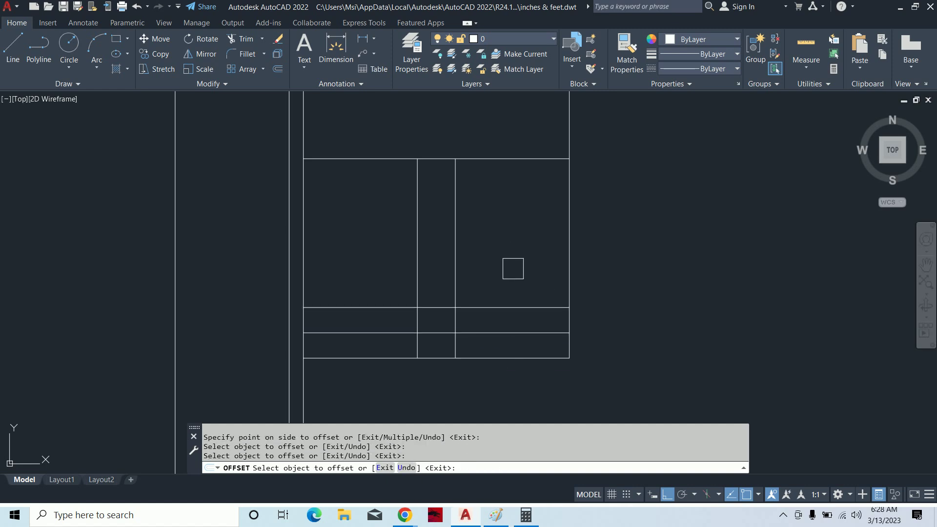
Add three more tread lines at 8 spacing up to the top of the flights.
click(511, 308)
click(508, 282)
click(507, 266)
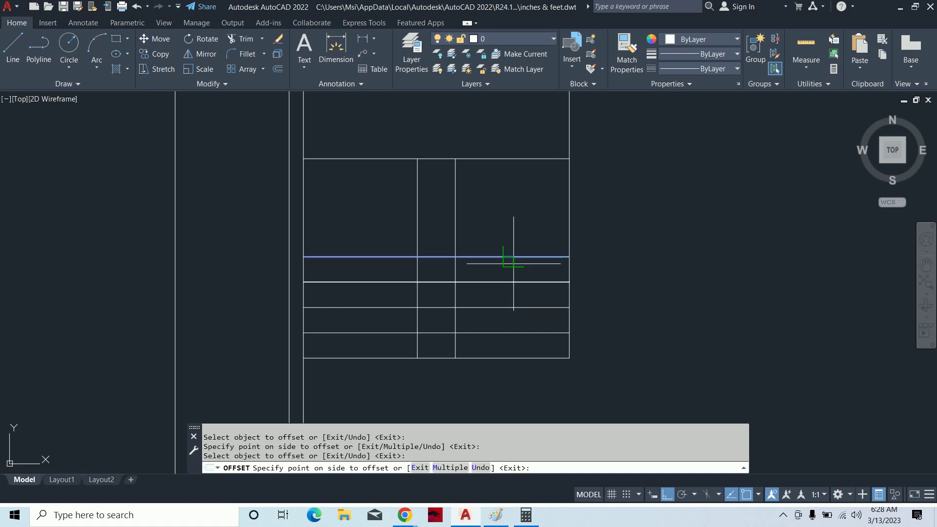
click(512, 227)
click(512, 202)
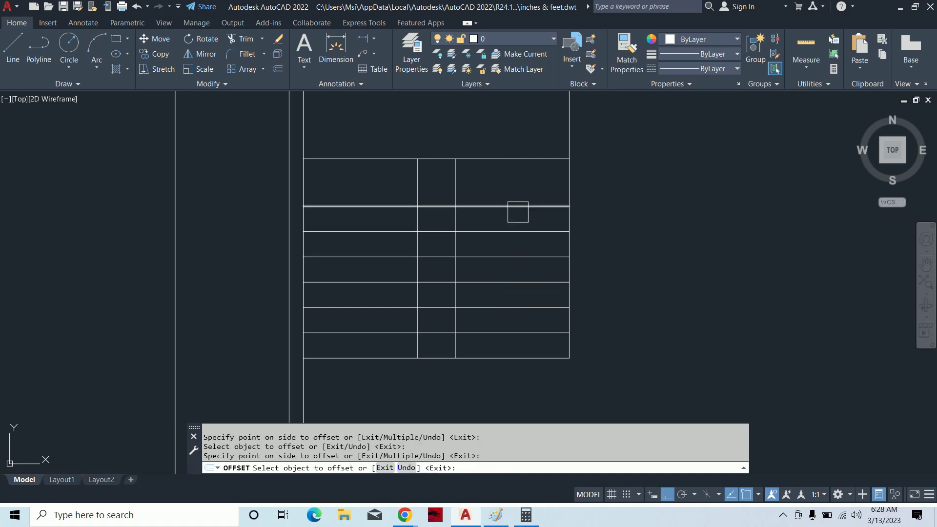
click(507, 179)
key(Escape)
key(Escape)
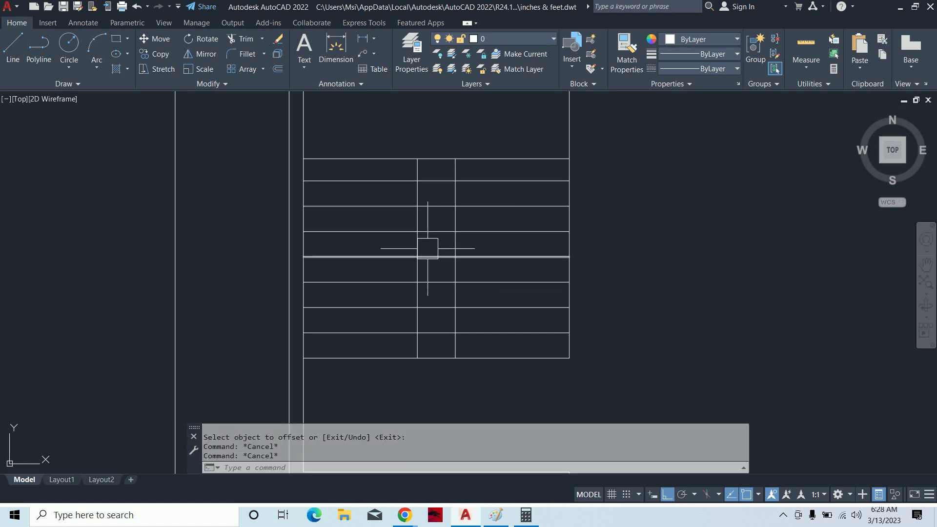
middle_drag(425, 247, 469, 241)
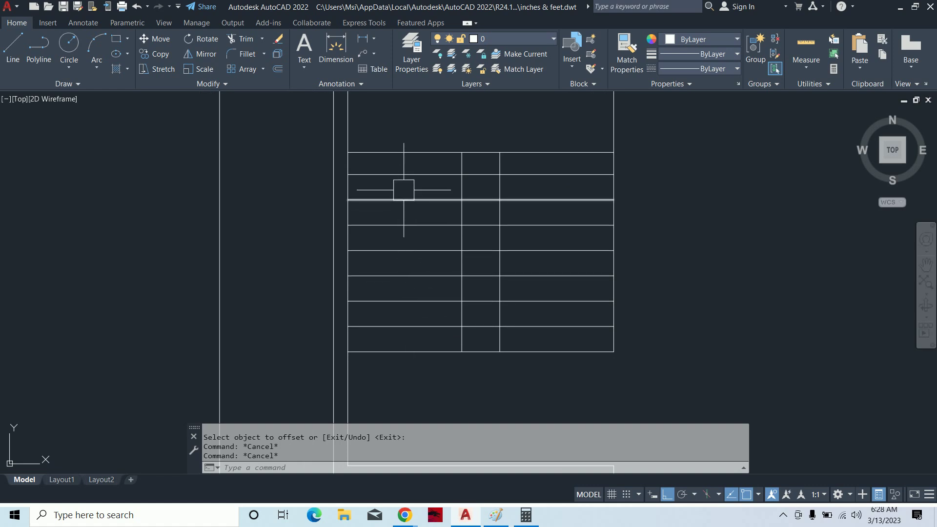
scroll(402, 161, up, 2)
Measure the 7.00" tread spacing with a trial linear dimension, cancelling it unplaced.
text(dli)
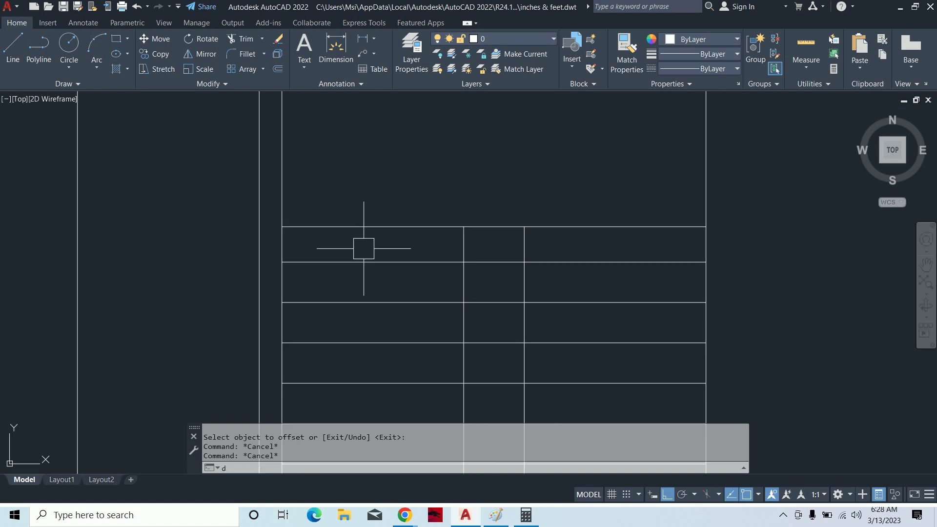
key(Return)
click(381, 262)
click(388, 213)
key(Escape)
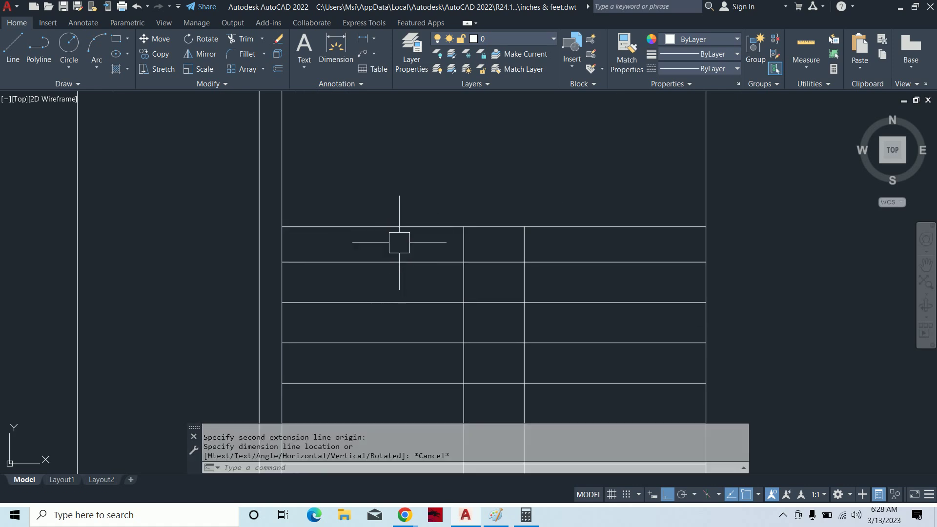
key(Return)
click(410, 262)
click(400, 227)
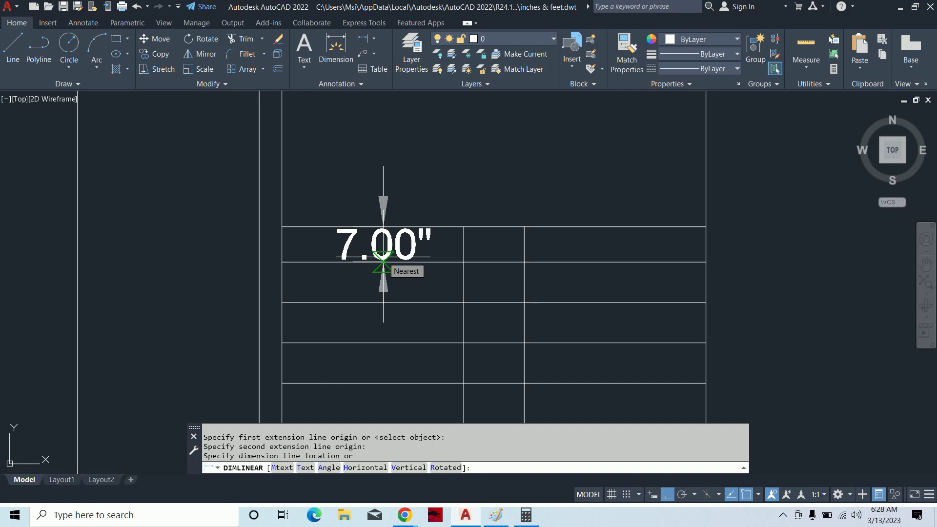
key(Escape)
Zoom out and pan to view the whole stair.
scroll(413, 262, down, 4)
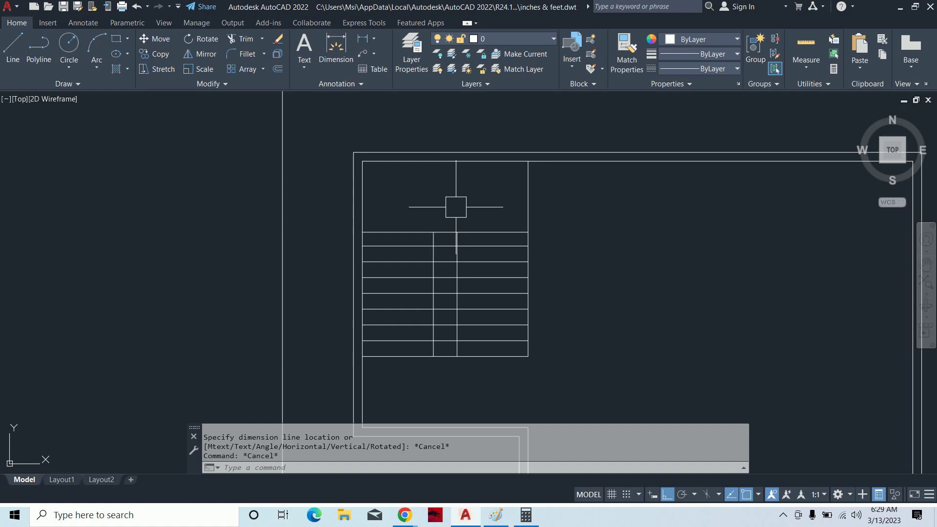
key(Escape)
key(Escape)
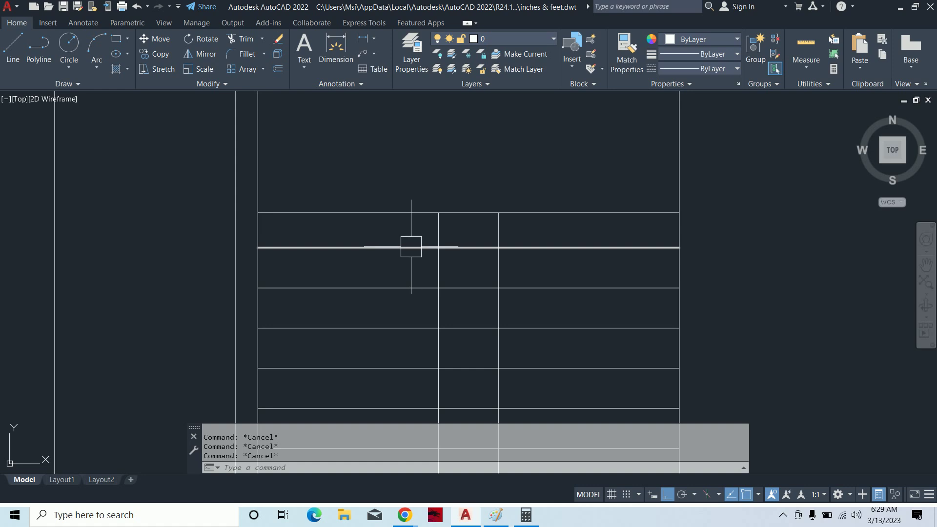
scroll(421, 245, down, 4)
mouse_move(413, 234)
middle_down()
mouse_move(435, 228)
mouse_move(439, 212)
middle_up()
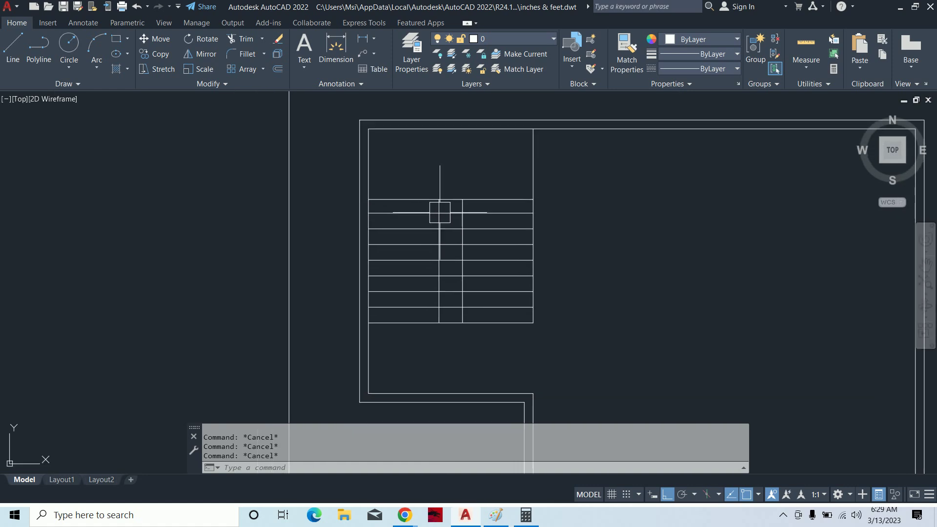
Bring up Paint, clear the old calculations, zoom in and choose the Pencil.
click(493, 518)
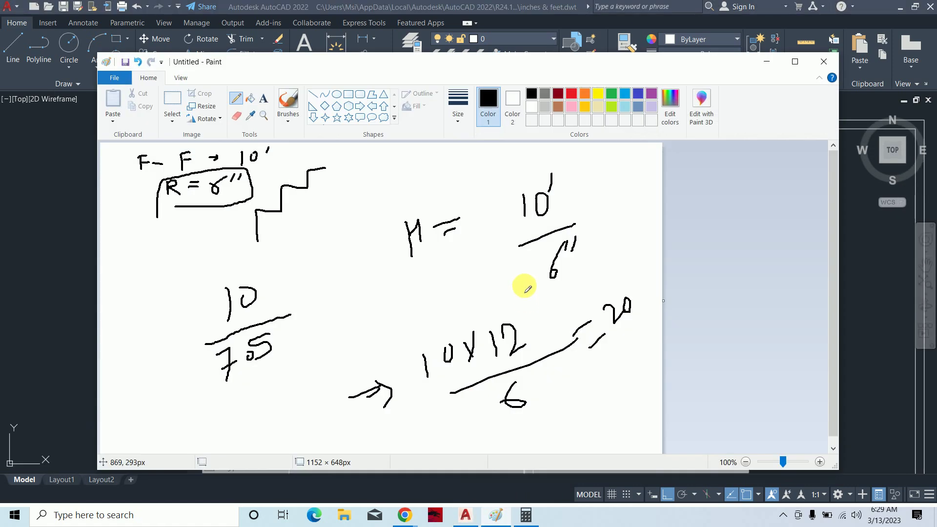
key(ctrl+a)
key(Delete)
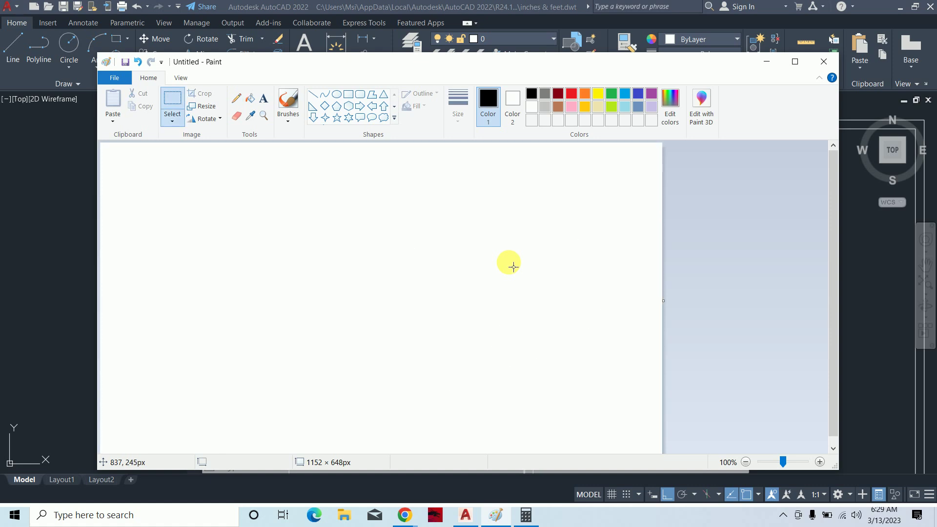
ctrl+scroll(307, 317, up, 1)
click(236, 98)
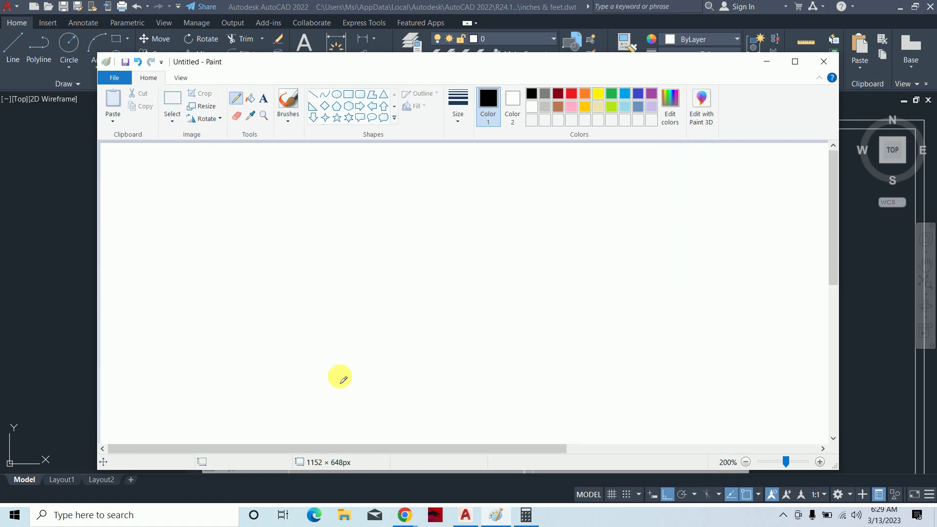
Sketch the lower and upper floor slab outlines and start the first stair riser.
drag(191, 367, 688, 364)
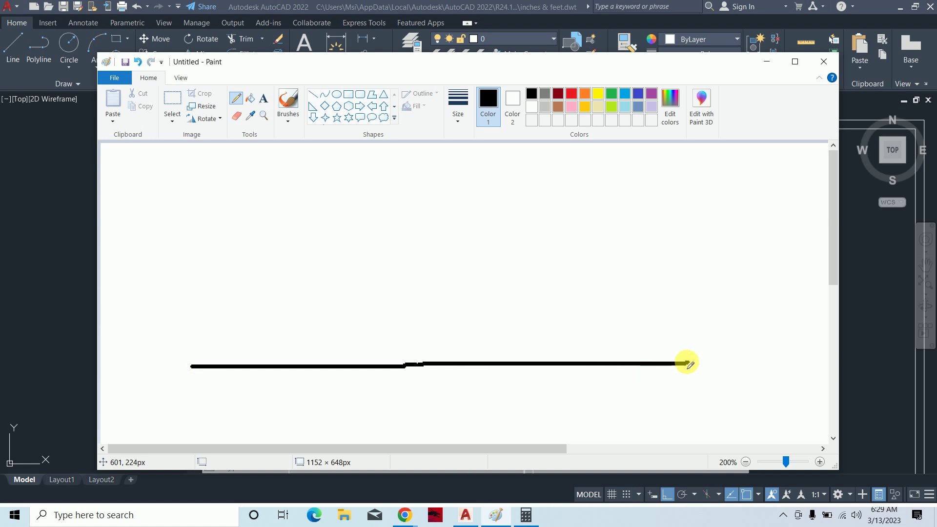
drag(245, 201, 708, 184)
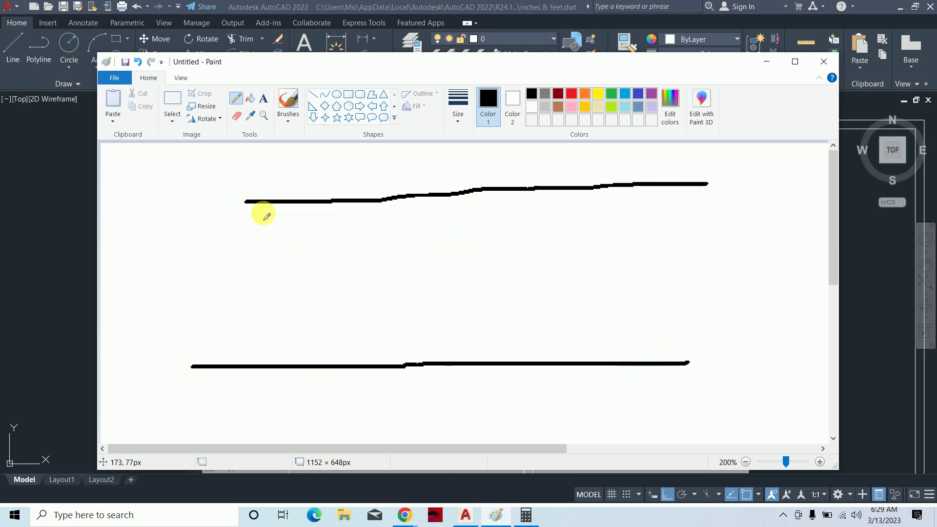
mouse_move(239, 202)
mouse_down()
mouse_move(243, 228)
mouse_move(439, 240)
mouse_move(669, 232)
mouse_up()
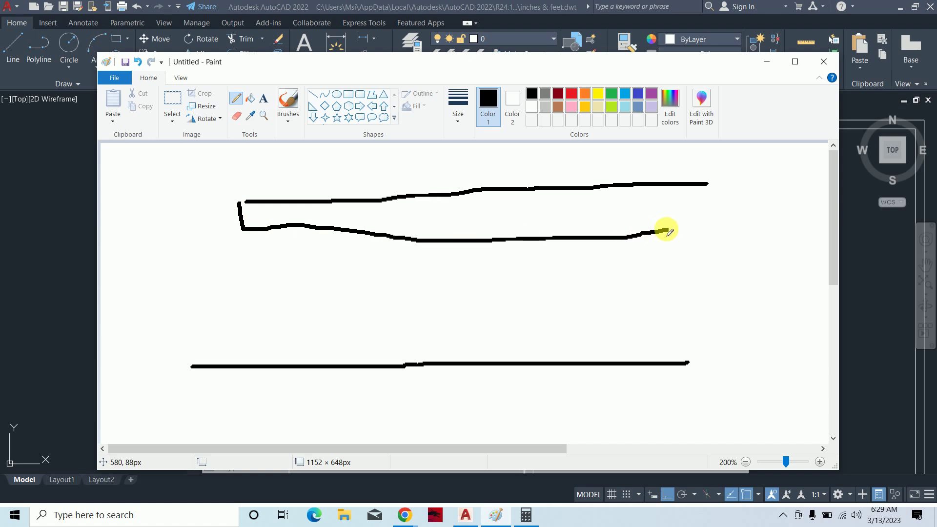
key(ctrl+z)
mouse_move(246, 201)
mouse_down()
mouse_move(313, 221)
mouse_move(633, 222)
mouse_move(707, 205)
mouse_move(711, 182)
mouse_up()
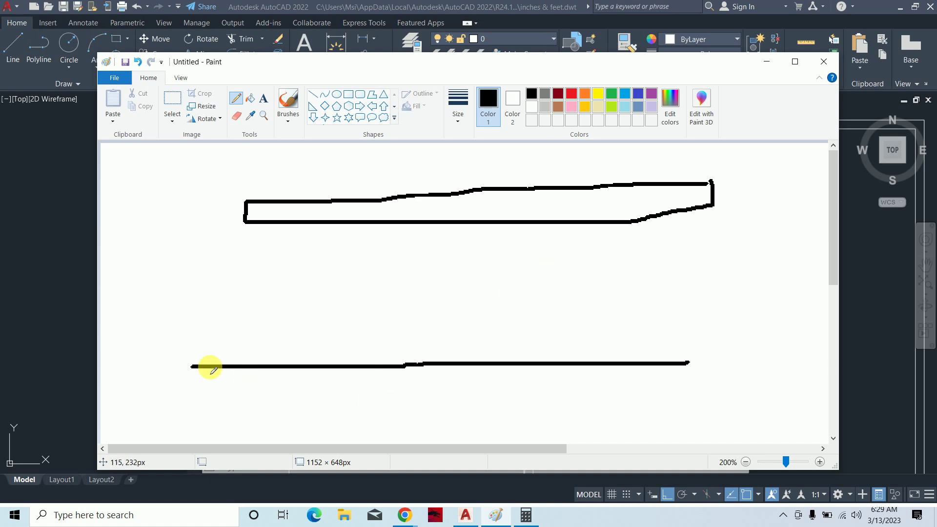
mouse_move(184, 366)
mouse_down()
mouse_move(186, 408)
mouse_move(682, 416)
mouse_move(695, 372)
mouse_up()
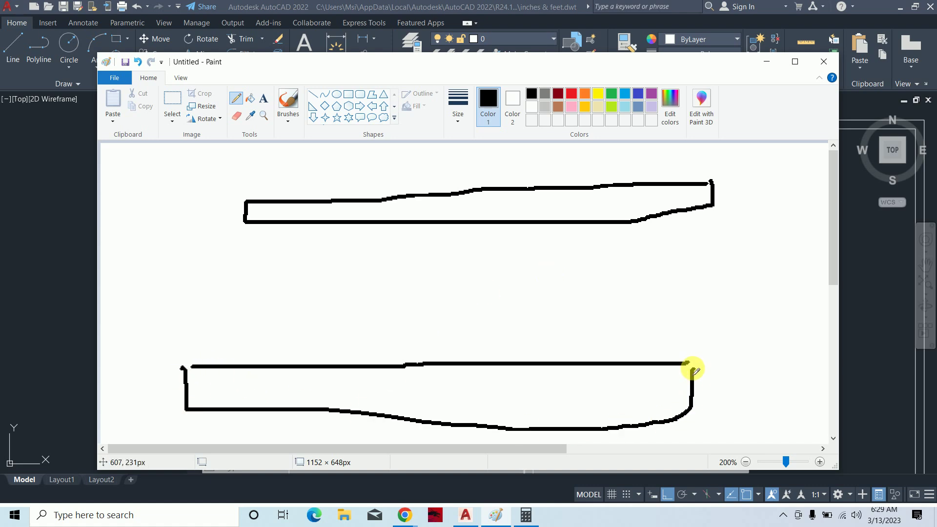
mouse_move(291, 362)
mouse_down()
mouse_move(293, 345)
mouse_move(341, 345)
mouse_move(340, 324)
mouse_move(387, 305)
mouse_move(400, 283)
mouse_move(422, 277)
mouse_move(421, 260)
mouse_move(439, 243)
mouse_move(471, 239)
mouse_move(468, 224)
mouse_move(528, 224)
mouse_move(525, 189)
mouse_move(548, 189)
mouse_move(542, 206)
mouse_move(596, 201)
mouse_move(582, 205)
mouse_up()
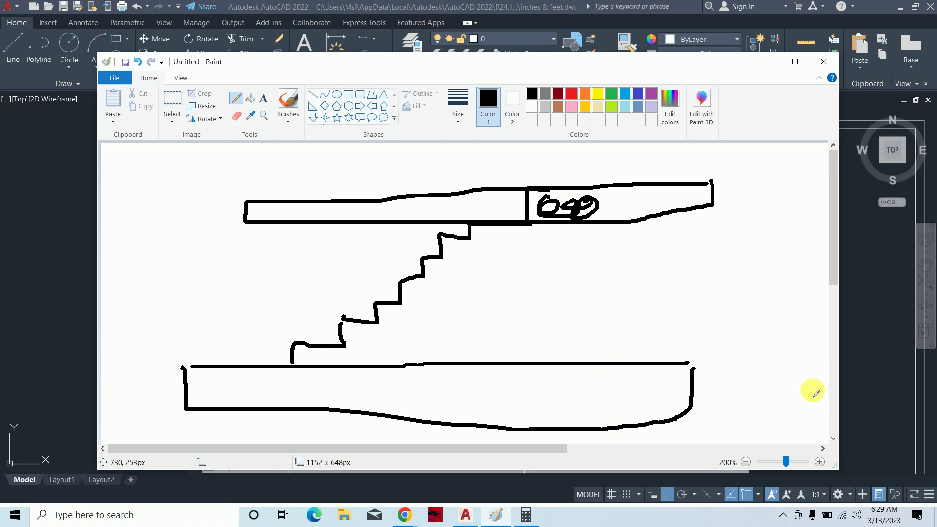
Extend both slab edges right and mark the 6" slab thickness with arrows and label.
drag(693, 364, 786, 365)
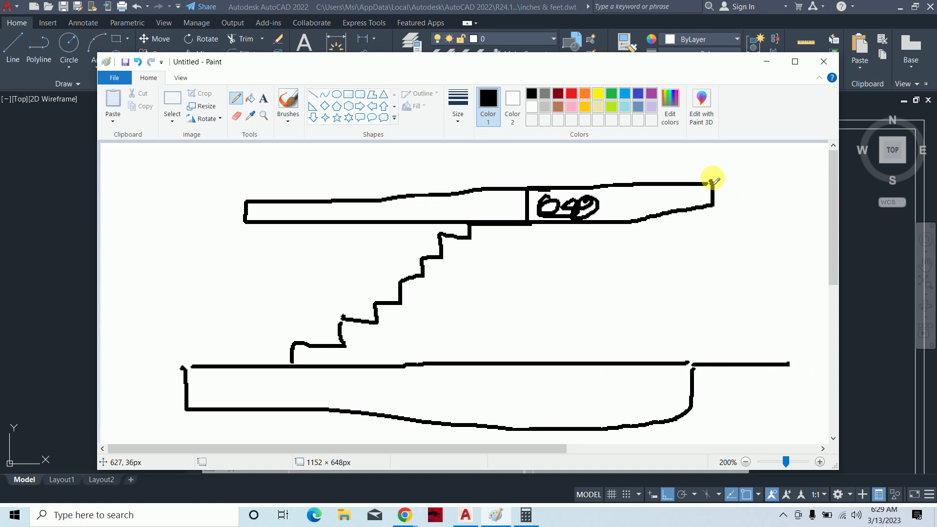
mouse_move(711, 181)
mouse_down()
mouse_move(765, 179)
mouse_move(746, 268)
mouse_up()
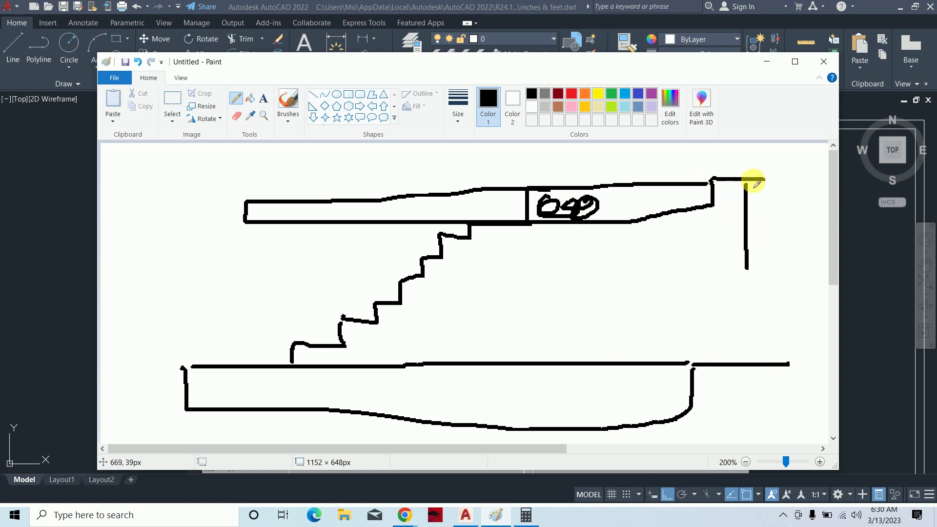
mouse_move(746, 181)
mouse_down()
mouse_move(726, 208)
mouse_move(764, 209)
mouse_up()
mouse_move(746, 267)
mouse_down()
mouse_move(774, 329)
mouse_move(772, 287)
mouse_move(787, 296)
mouse_move(794, 285)
mouse_up()
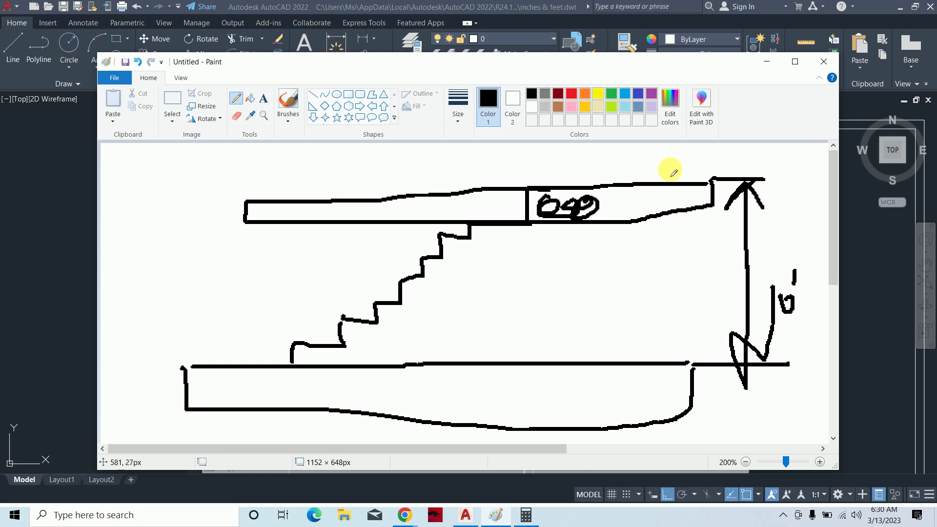
mouse_move(677, 159)
mouse_down()
mouse_move(672, 177)
mouse_move(682, 171)
mouse_up()
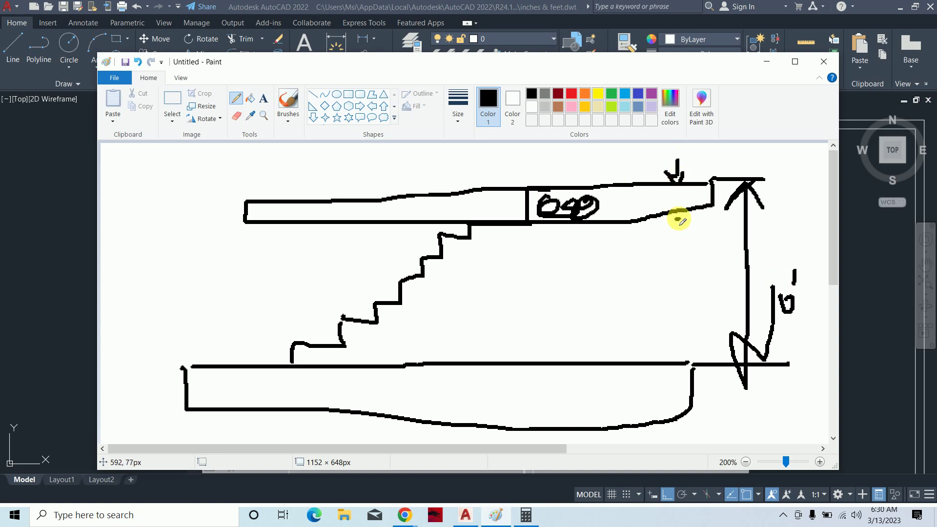
mouse_move(679, 244)
mouse_down()
mouse_move(677, 210)
mouse_move(670, 234)
mouse_up()
drag(678, 211, 694, 226)
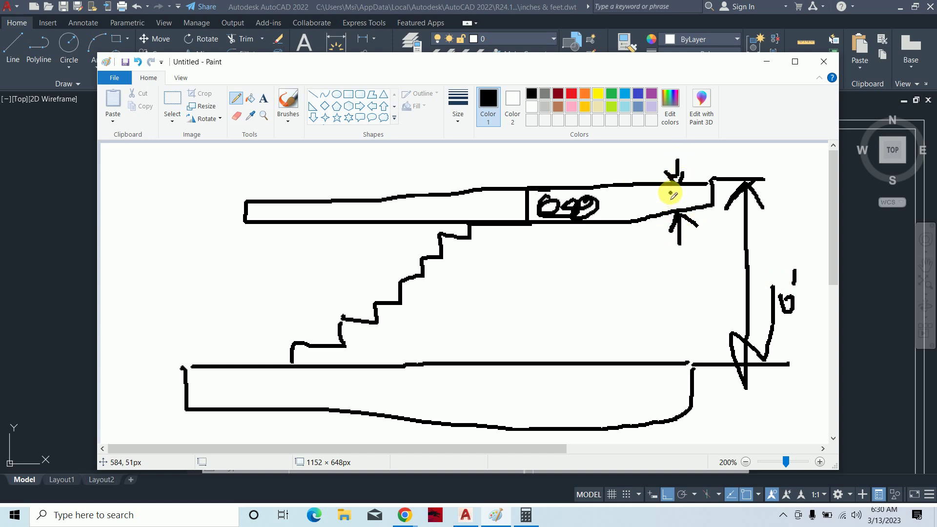
drag(671, 193, 676, 213)
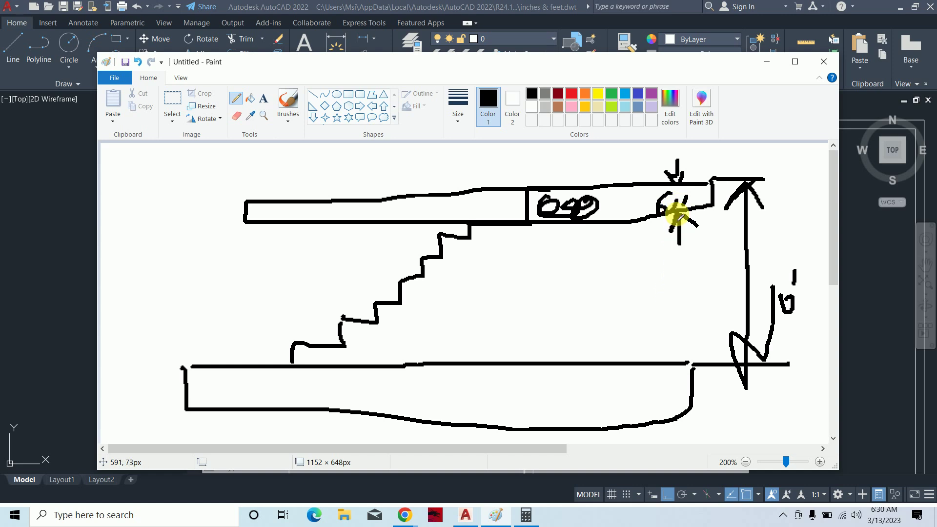
Draw a vertical dimension line to the floor with arrowheads and a height figure.
mouse_move(679, 215)
mouse_down()
mouse_move(671, 229)
mouse_move(709, 383)
mouse_up()
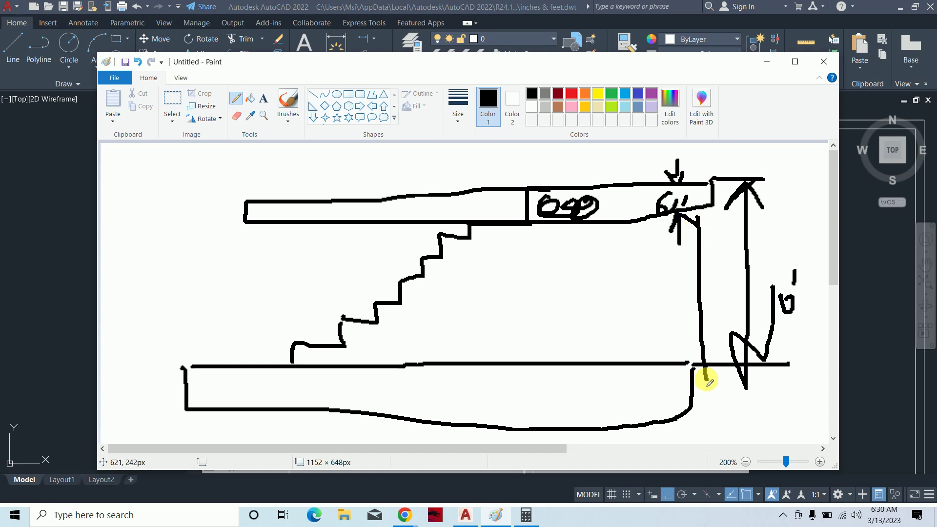
mouse_move(695, 342)
mouse_down()
mouse_move(703, 373)
mouse_move(712, 335)
mouse_up()
mouse_move(707, 207)
mouse_down()
mouse_move(698, 215)
mouse_move(708, 227)
mouse_up()
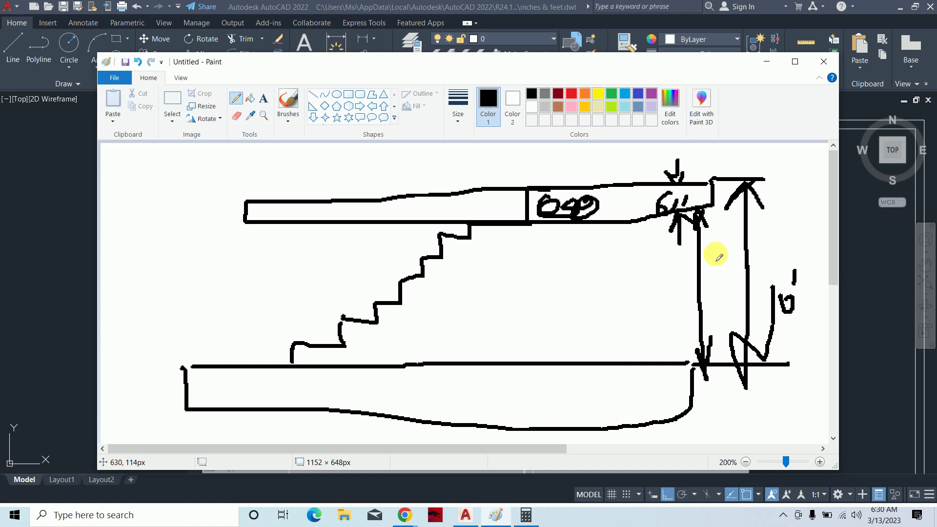
mouse_move(664, 265)
mouse_down()
mouse_move(654, 292)
mouse_move(669, 265)
mouse_move(668, 273)
mouse_move(699, 275)
mouse_up()
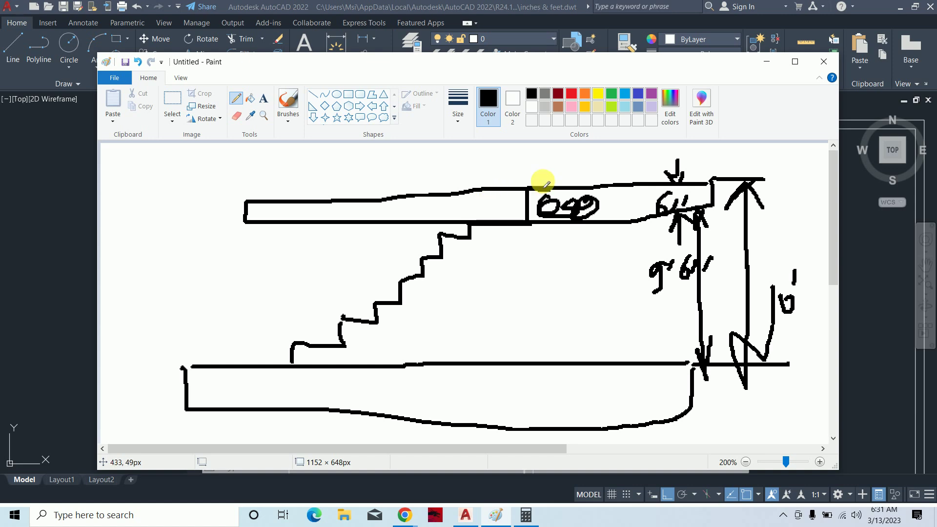
Minimize Paint to bring the AutoCAD stair drawing back.
click(766, 62)
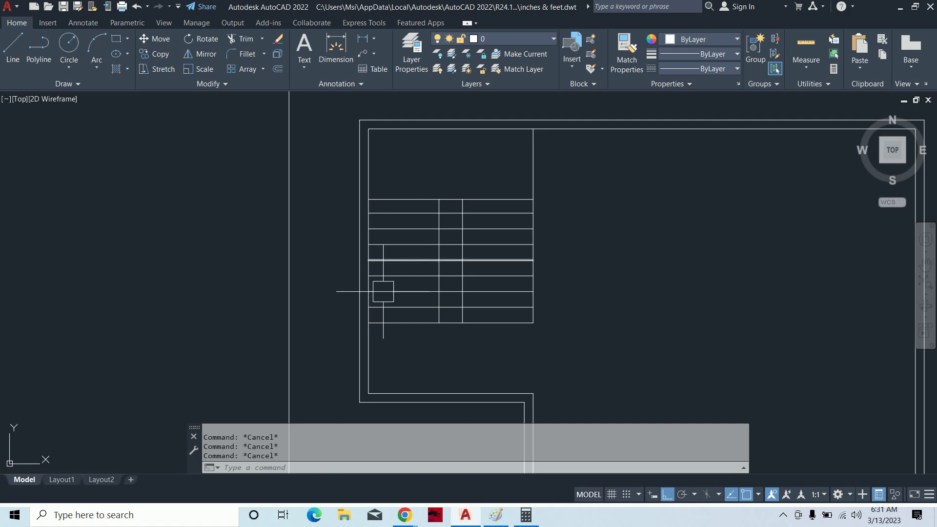
Crossing-select and erase the seven old tread lines.
scroll(401, 294, up, 2)
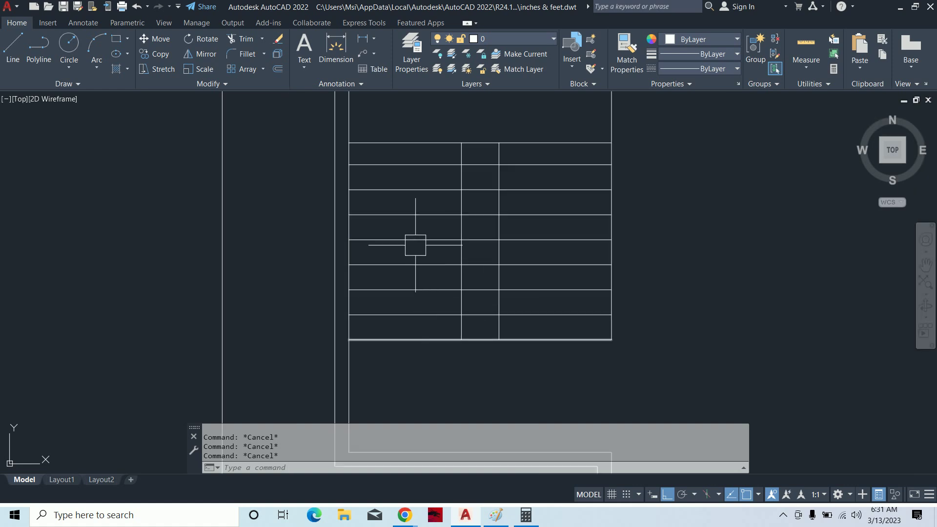
scroll(422, 323, up, 2)
click(423, 324)
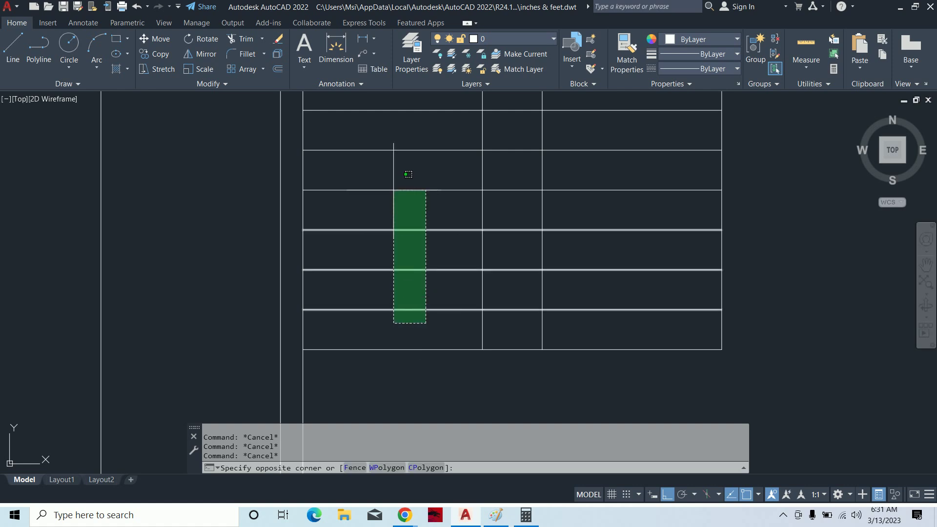
scroll(410, 209, down, 2)
click(397, 196)
key(Delete)
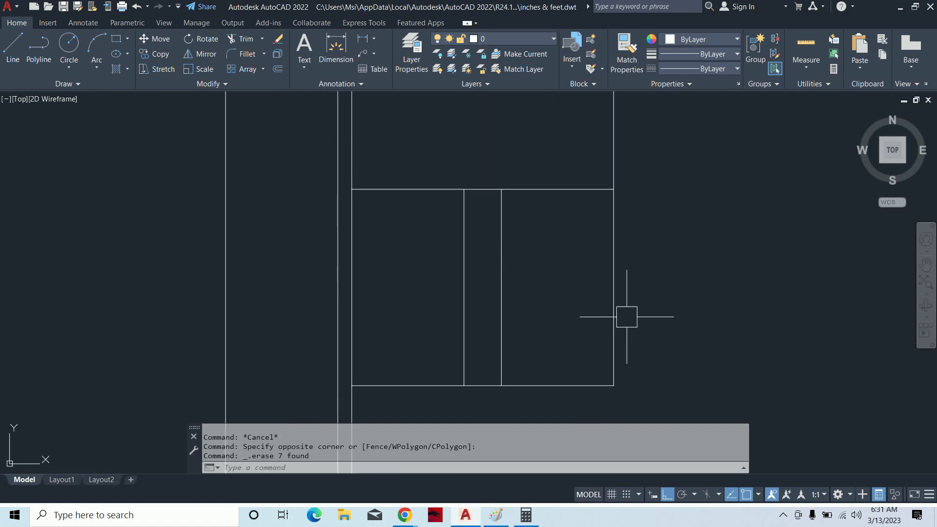
Offset the bottom line repeatedly at 9" to create the new treads.
text(o)
key(Return)
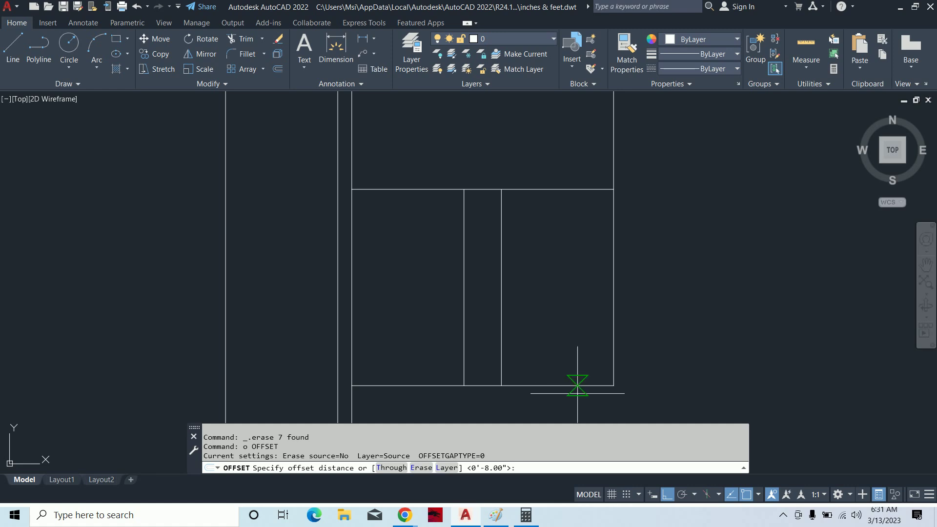
text(9)
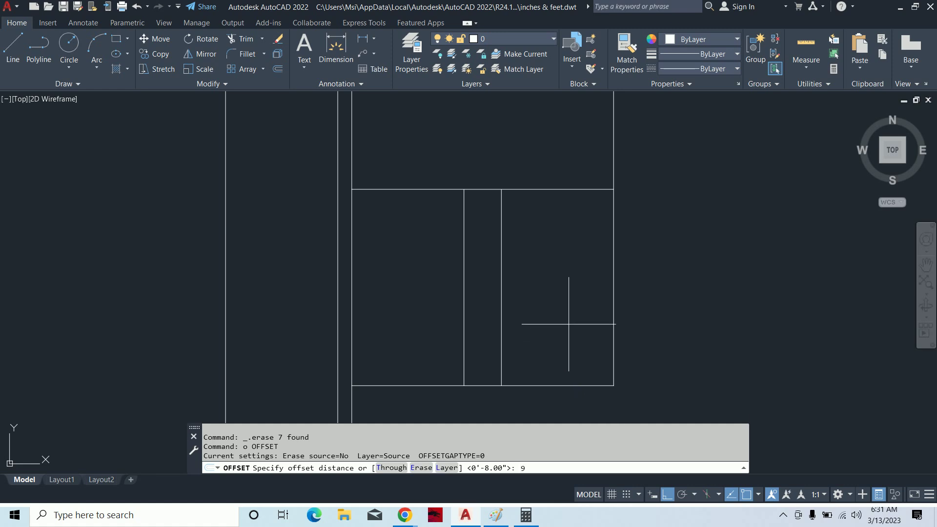
key(Return)
click(556, 386)
click(556, 363)
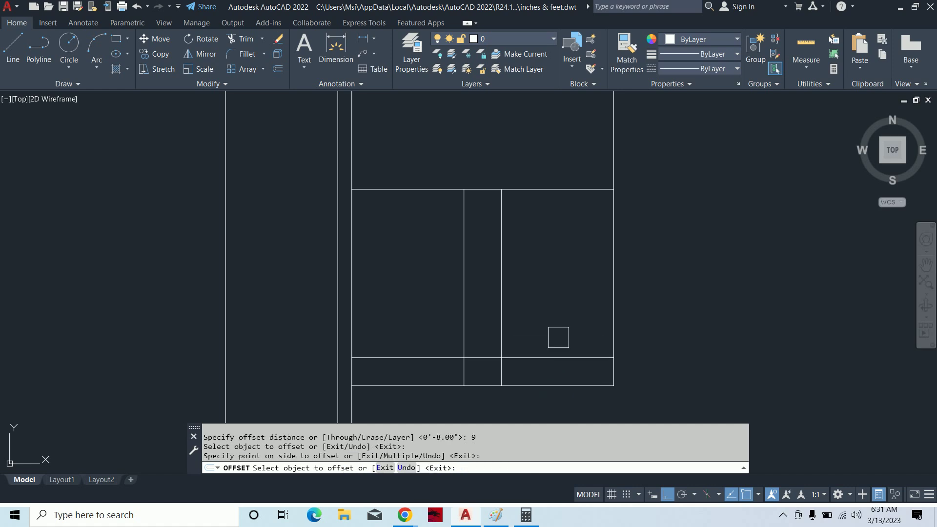
click(556, 357)
click(554, 313)
click(549, 330)
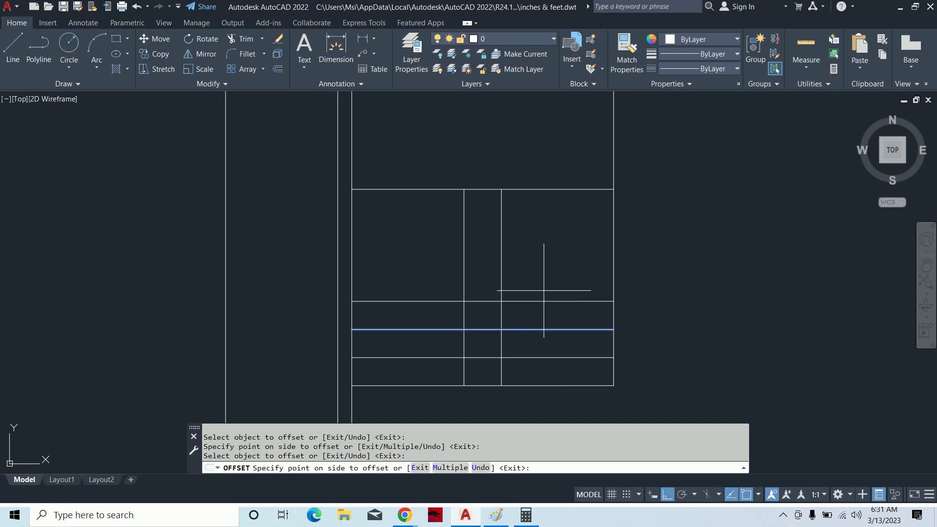
click(544, 307)
click(544, 281)
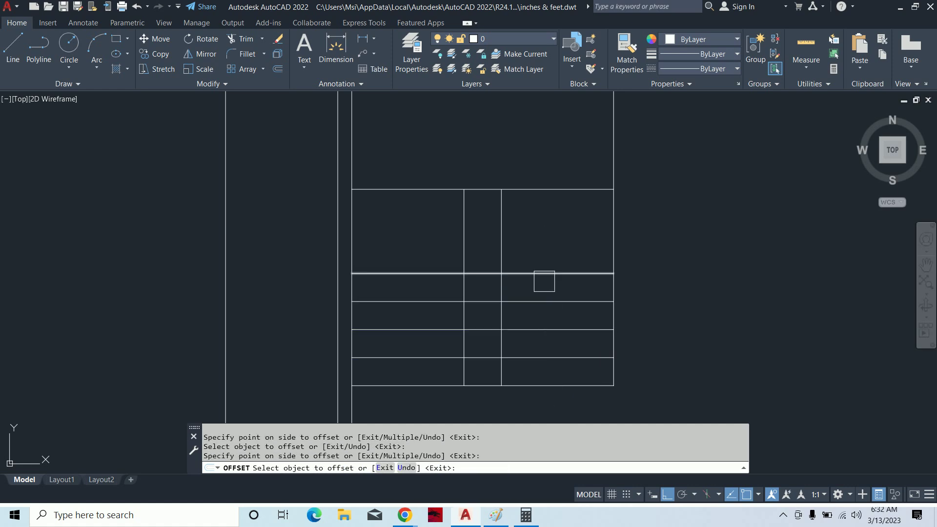
click(556, 254)
click(549, 217)
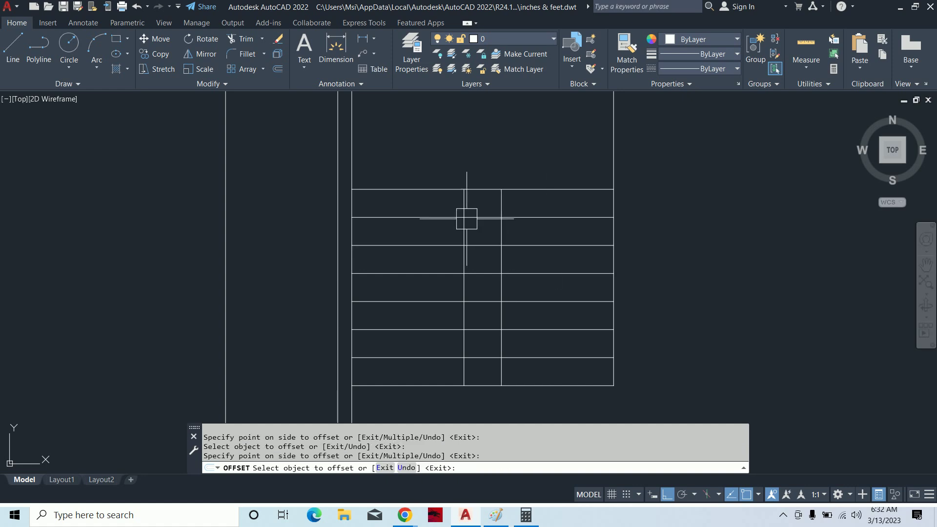
key(Escape)
key(Escape)
Check the 9.00" tread spacing with a trial linear dimension, then cancel it.
text(dli)
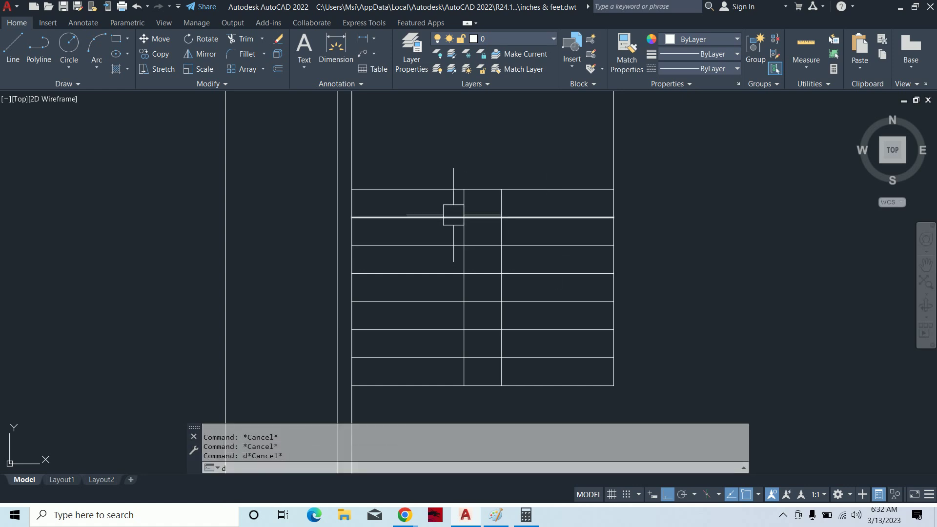
key(Return)
click(454, 189)
click(442, 218)
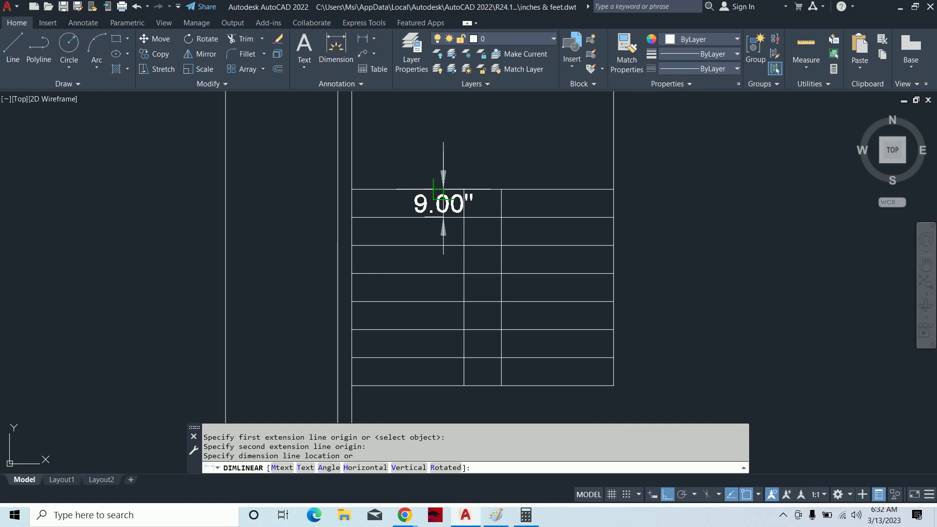
key(Escape)
key(Escape)
key(Escape)
key(Escape)
middle_drag(433, 217, 443, 220)
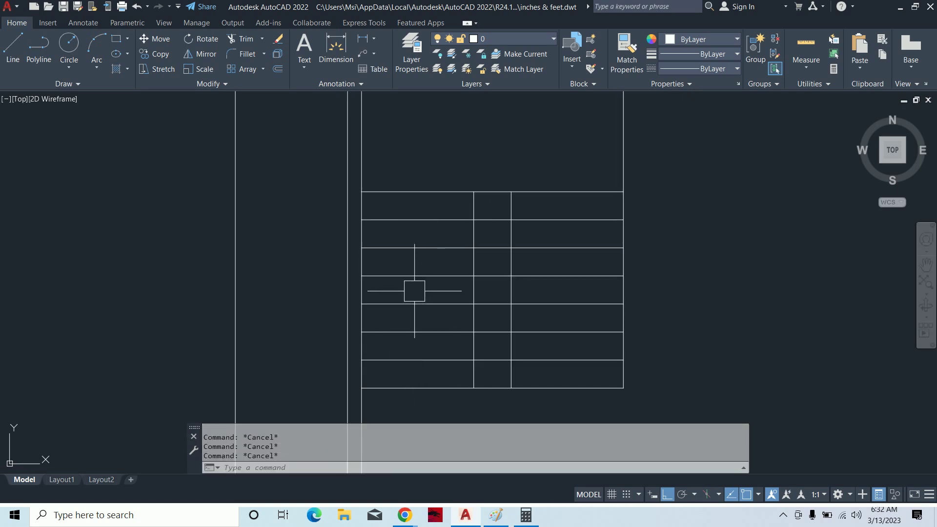
middle_drag(420, 202, 425, 219)
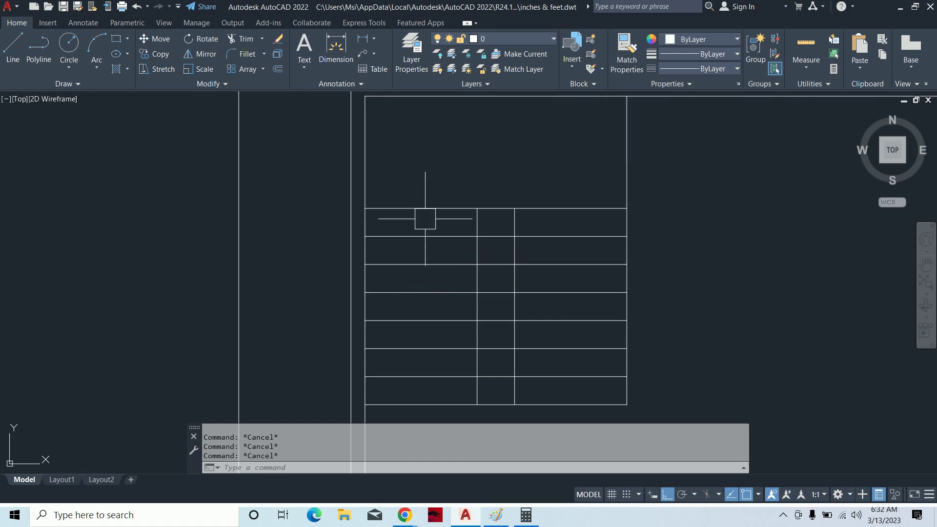
middle_drag(529, 240, 521, 274)
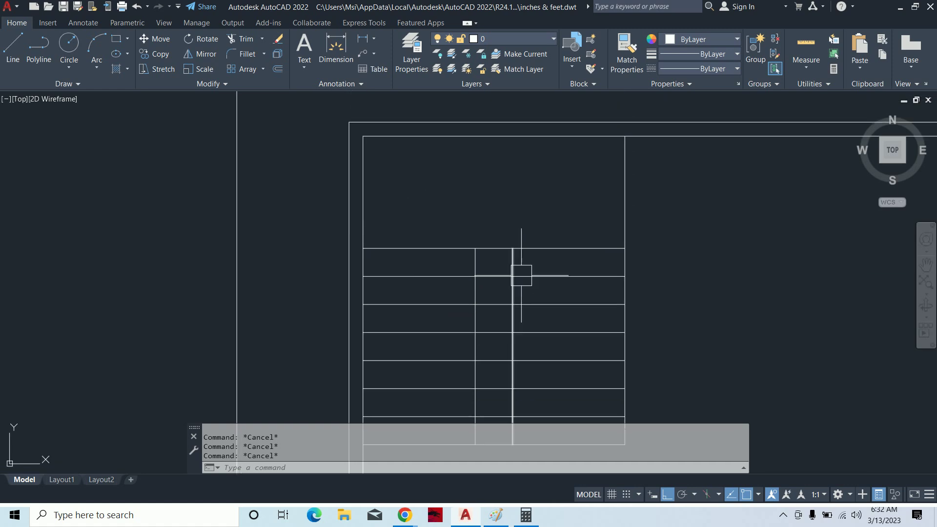
Try extending the middle vertical divider up to the stair's top edge.
text(ex)
key(Return)
click(472, 277)
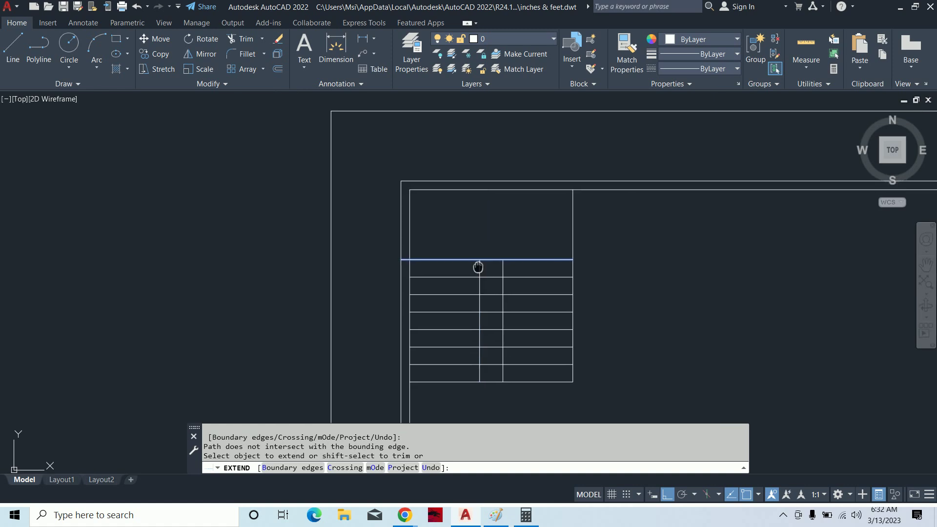
scroll(479, 272, up, 2)
middle_drag(479, 271, 488, 309)
click(488, 309)
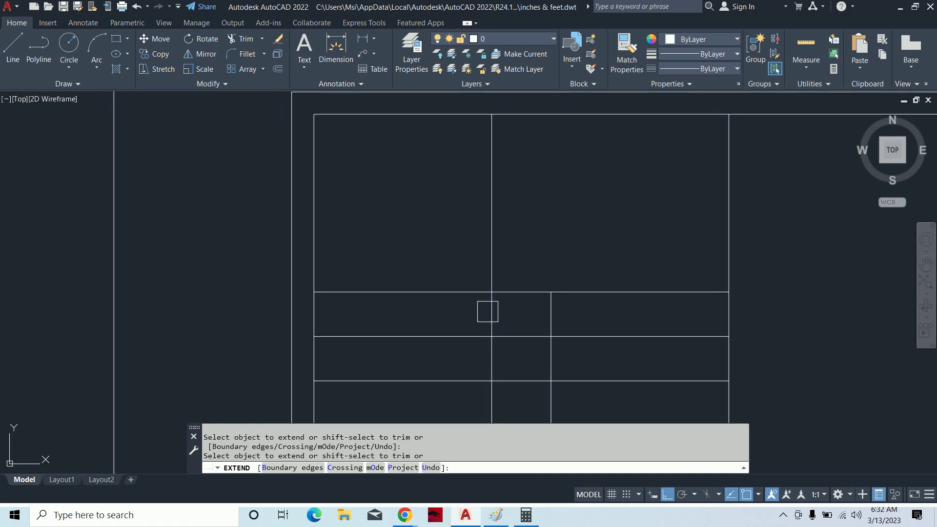
key(Escape)
mouse_move(481, 292)
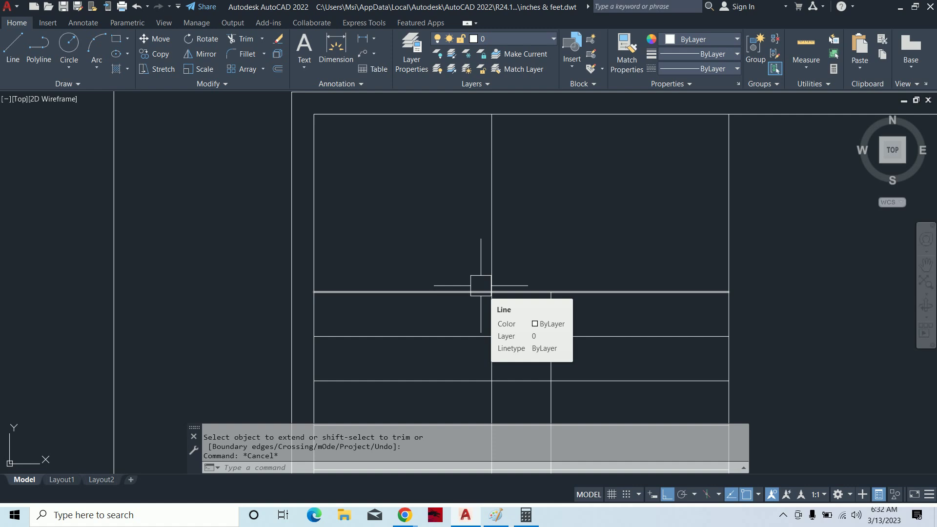
scroll(480, 286, down, 3)
Attempt a fence trim across the stair lines, then end the trim.
scroll(481, 262, up, 1)
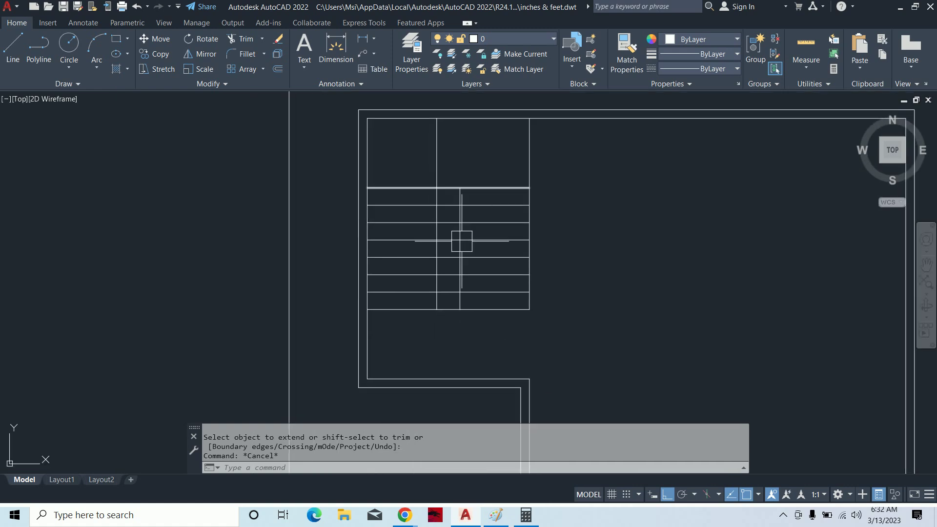
text(tr)
click(462, 315)
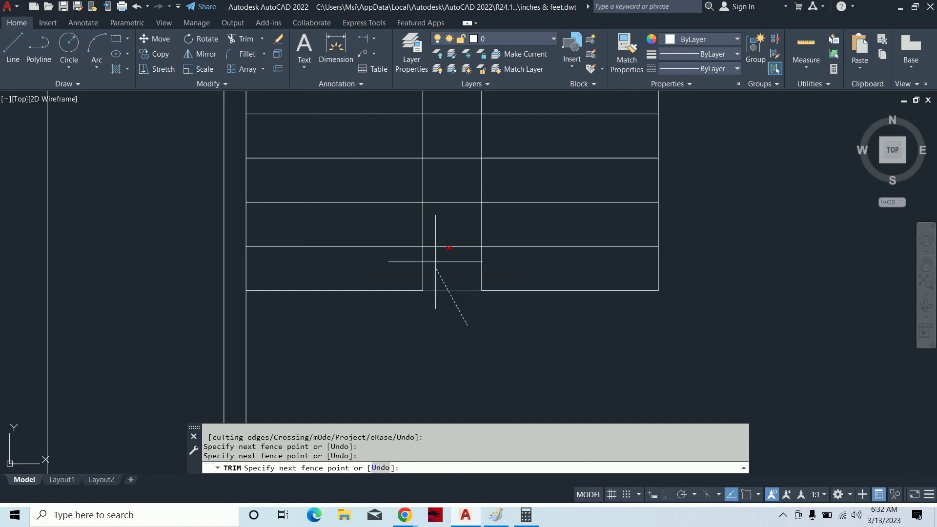
scroll(439, 227, down, 2)
key(Return)
scroll(478, 202, down, 3)
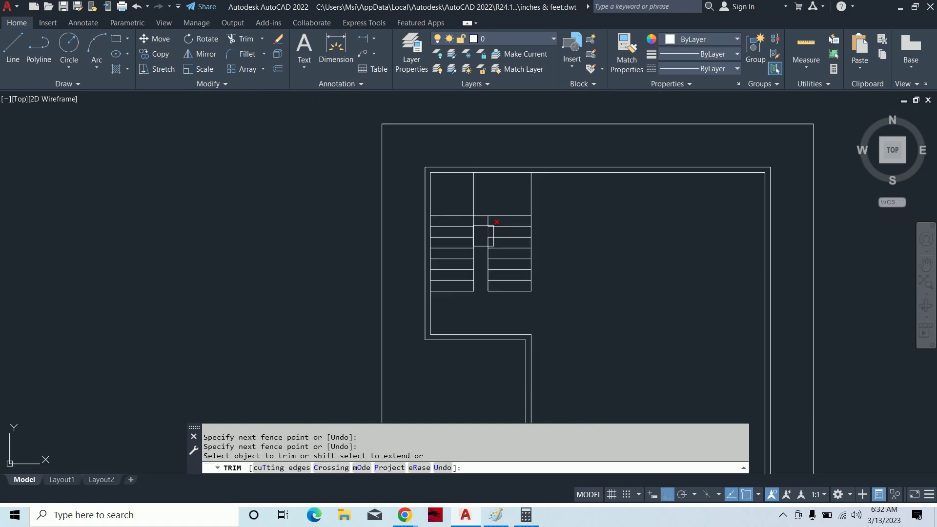
scroll(491, 224, down, 2)
scroll(558, 272, down, 2)
key(Escape)
key(Escape)
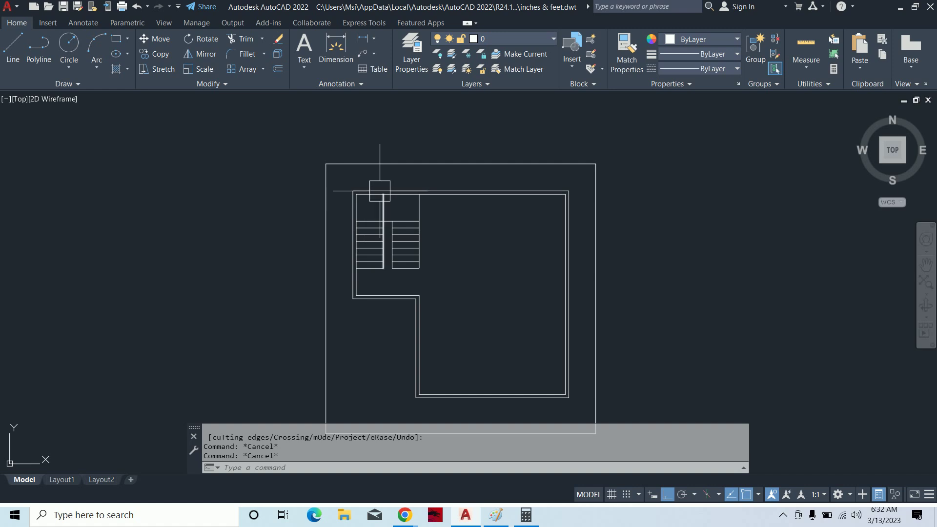
mouse_move(364, 192)
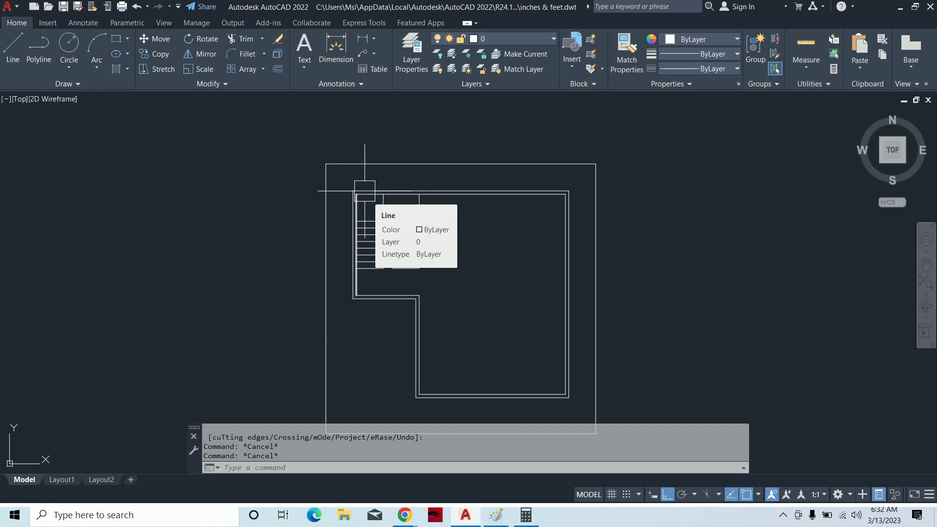
Trim the left part of a horizontal line, then undo to restore it.
scroll(365, 191, up, 4)
scroll(356, 259, up, 3)
text(tr)
key(Return)
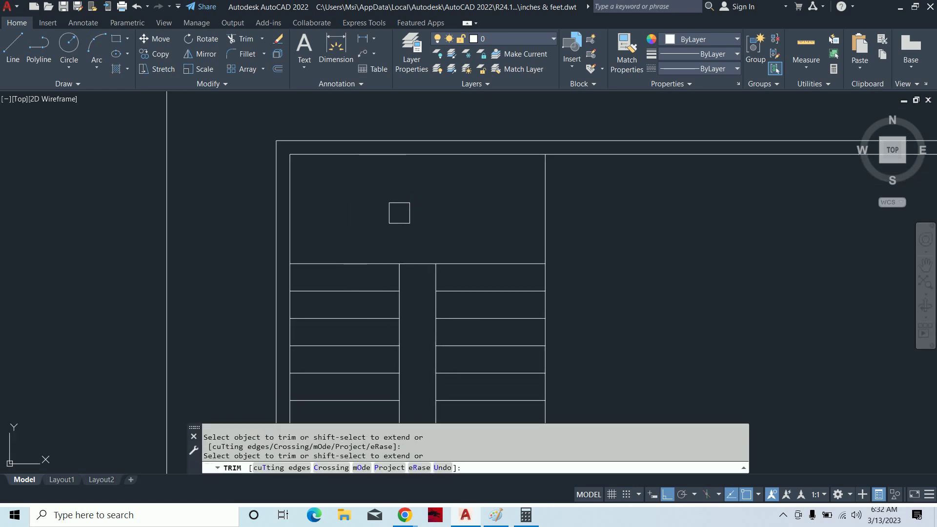
click(362, 262)
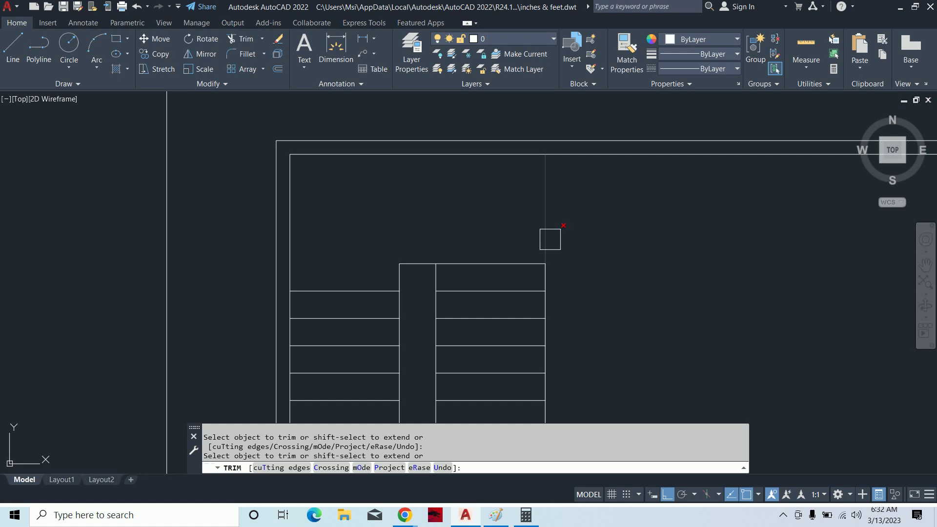
key(Escape)
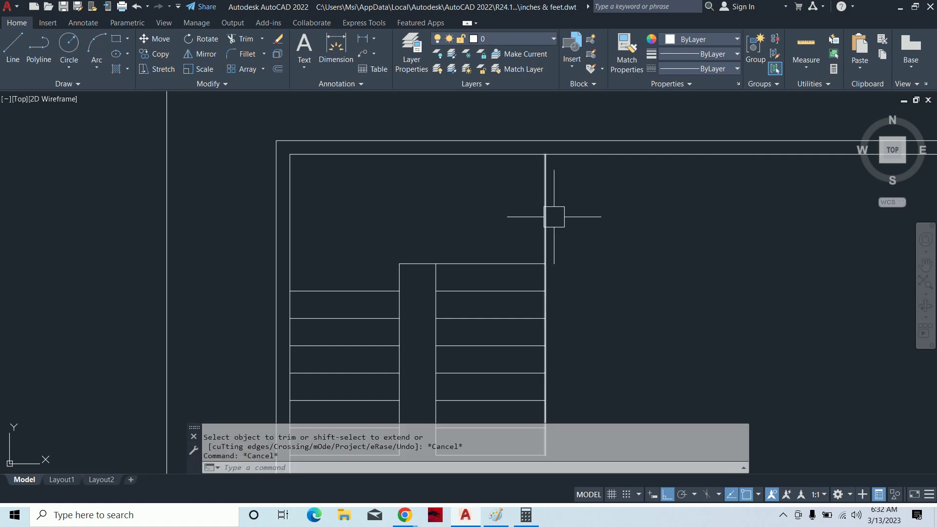
key(ctrl+z)
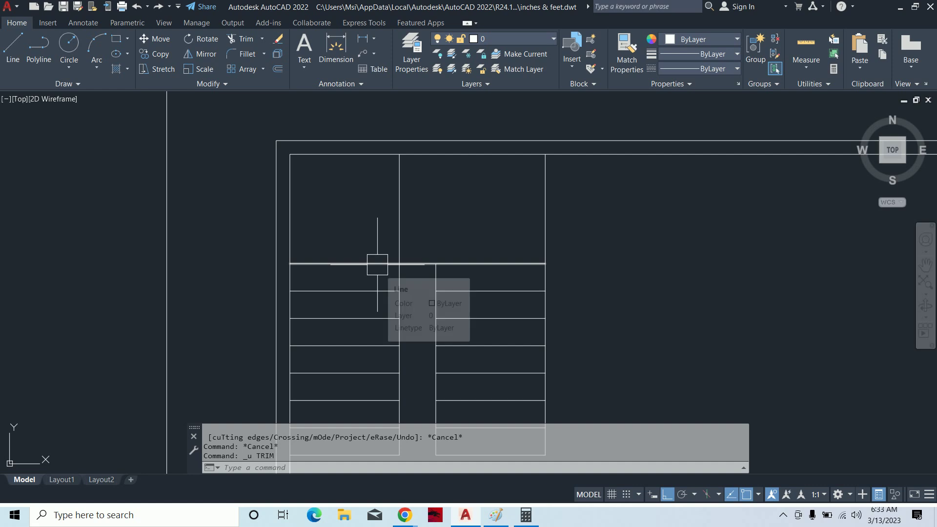
mouse_move(377, 265)
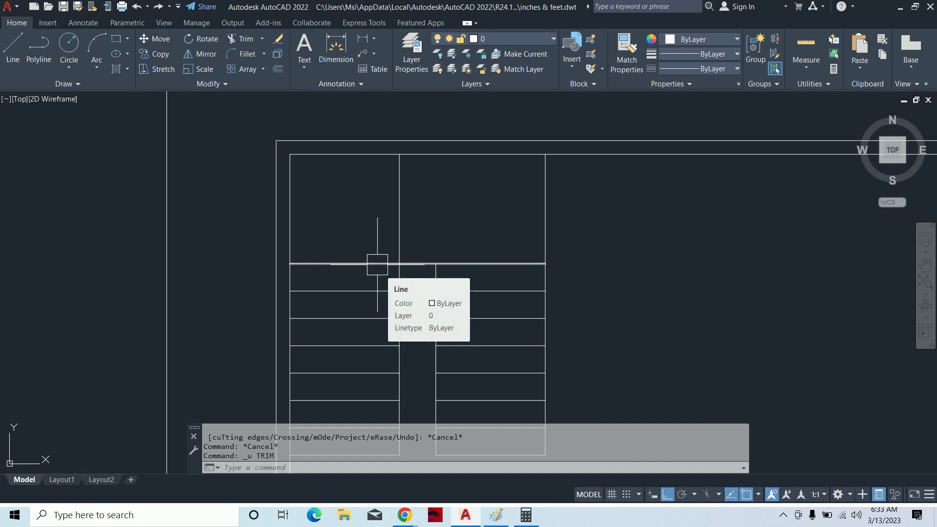
Zoom out, crossing-select the whole stair and erase its 18 objects.
scroll(377, 264, down, 1)
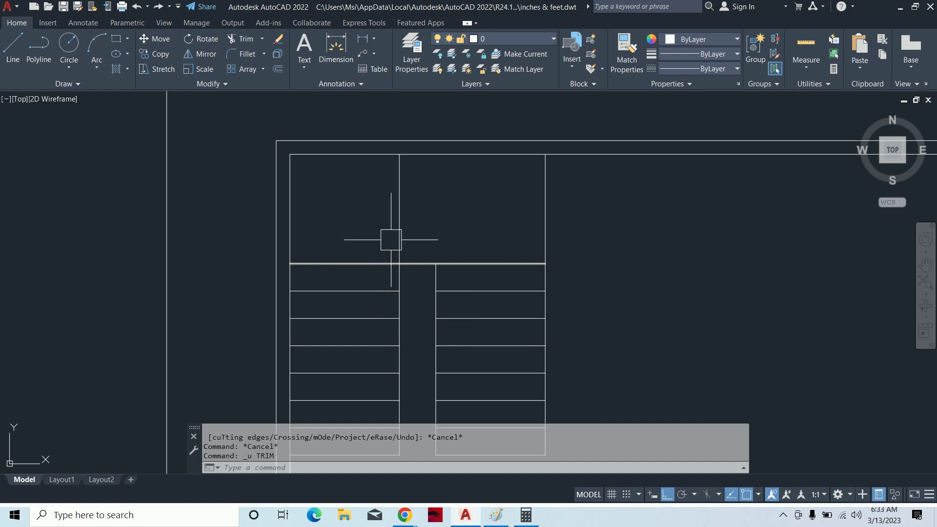
scroll(391, 241, down, 1)
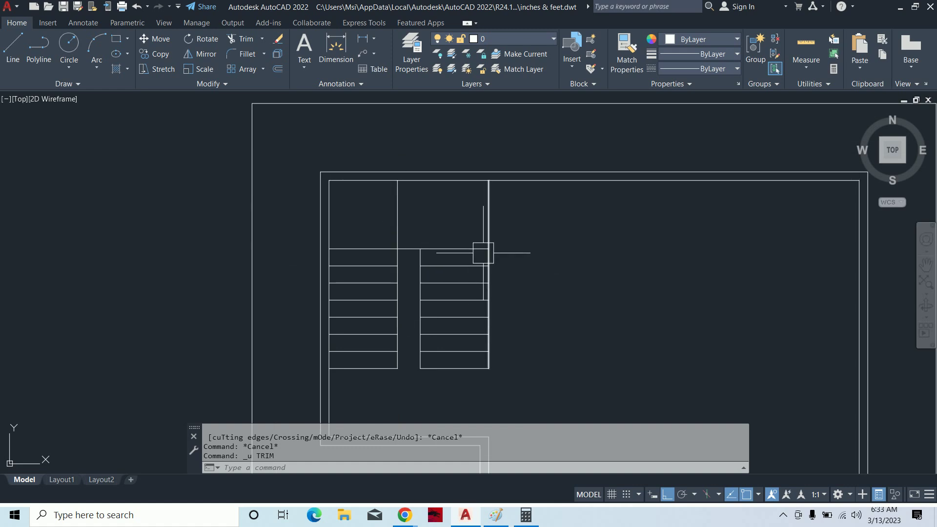
scroll(552, 214, down, 2)
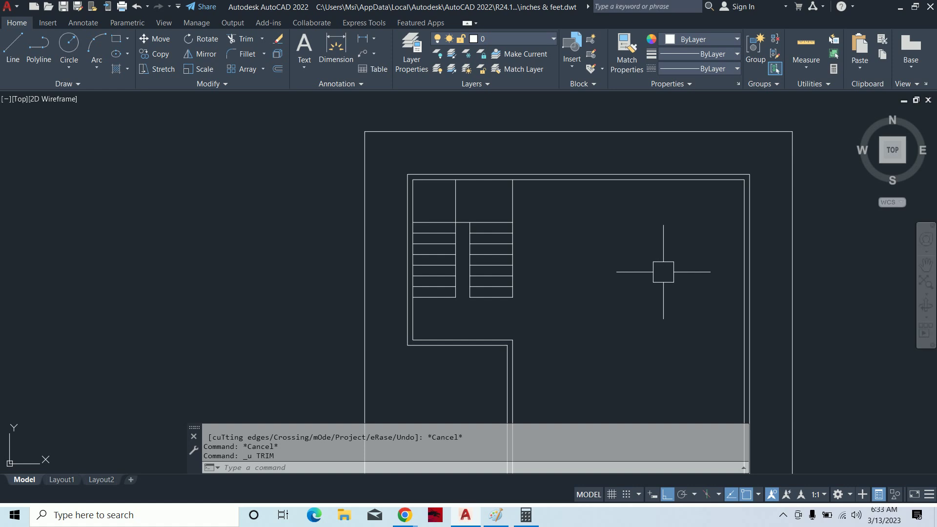
click(539, 307)
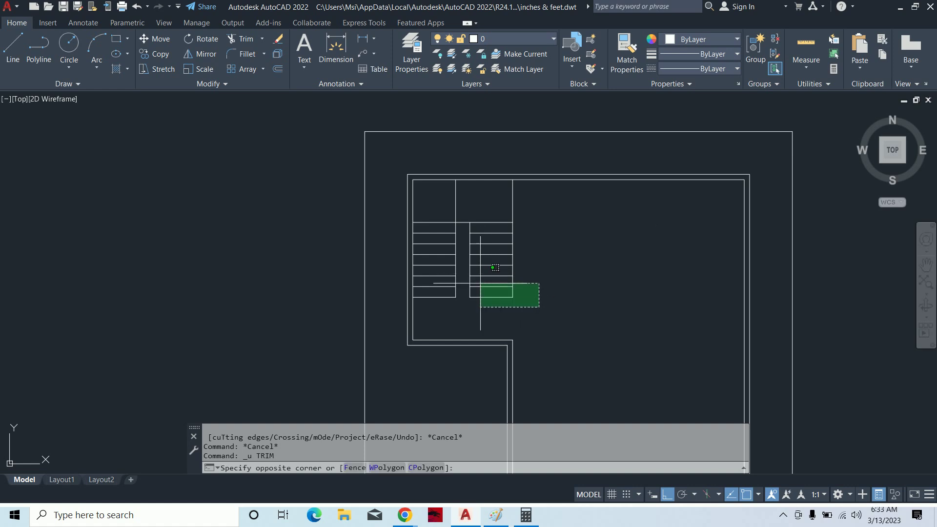
click(436, 194)
key(Delete)
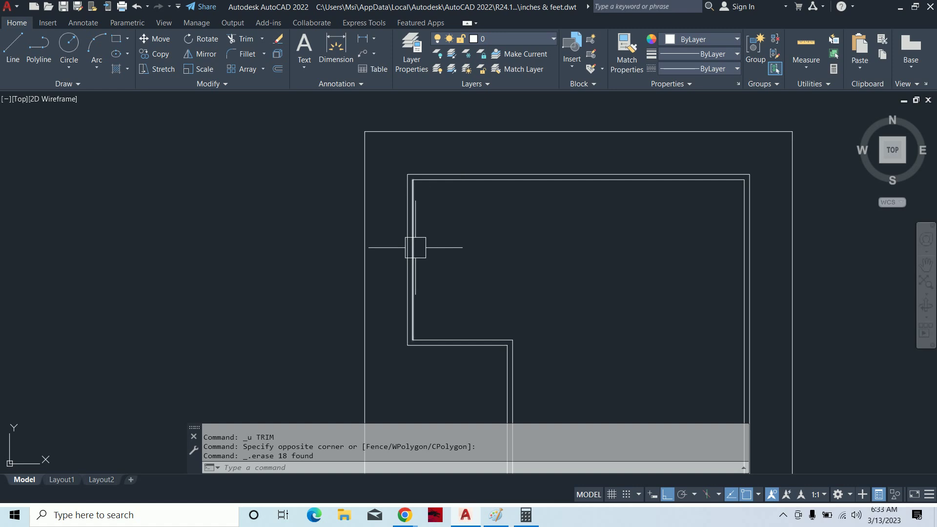
Start a linear dimension on the wall line, reading 11'-3.00".
text(dli)
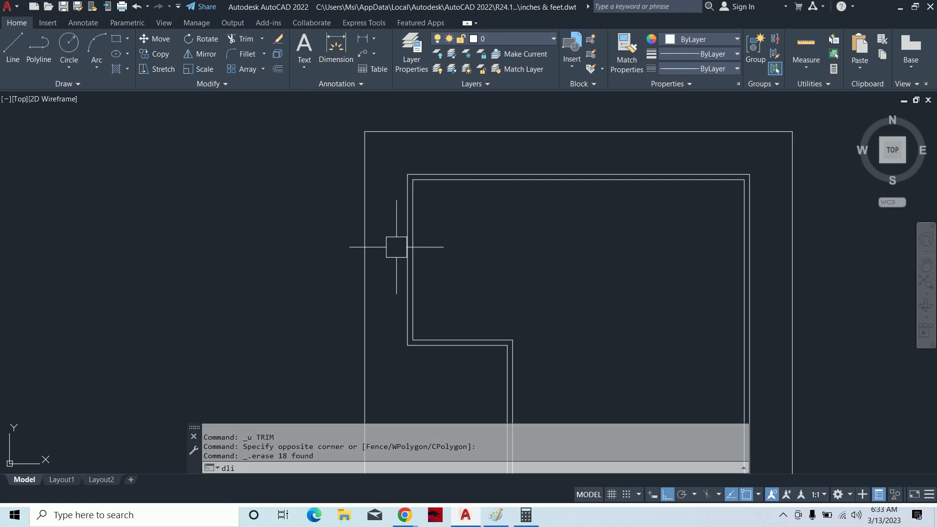
key(Return)
key(Return)
click(410, 278)
scroll(382, 279, up, 4)
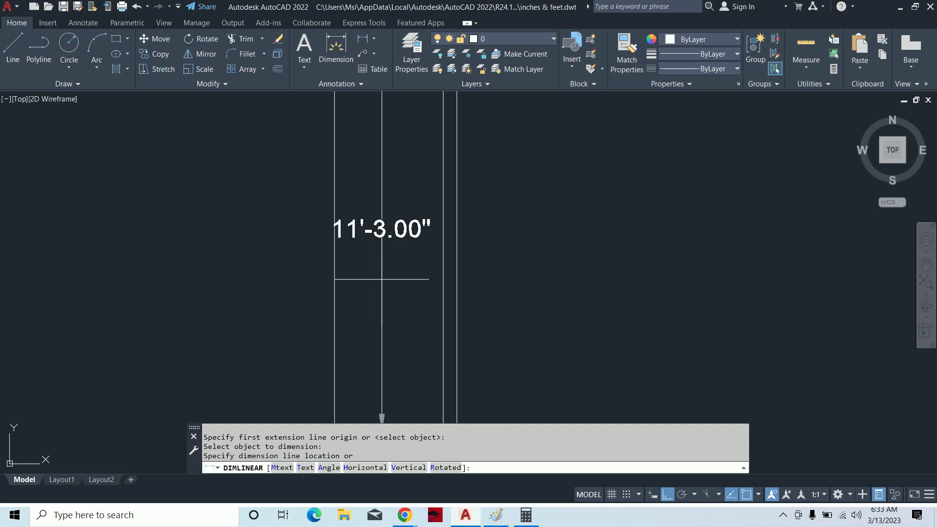
Cancel the dimension and abandon an initial offset attempt.
key(Escape)
key(Escape)
scroll(437, 268, down, 2)
scroll(460, 245, down, 1)
text(o)
key(Return)
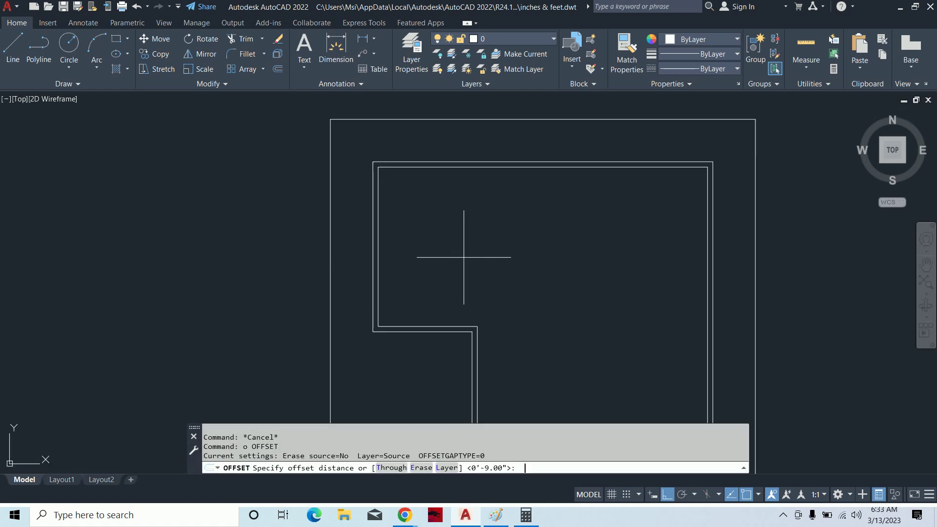
key(Return)
key(Escape)
key(Escape)
key(Escape)
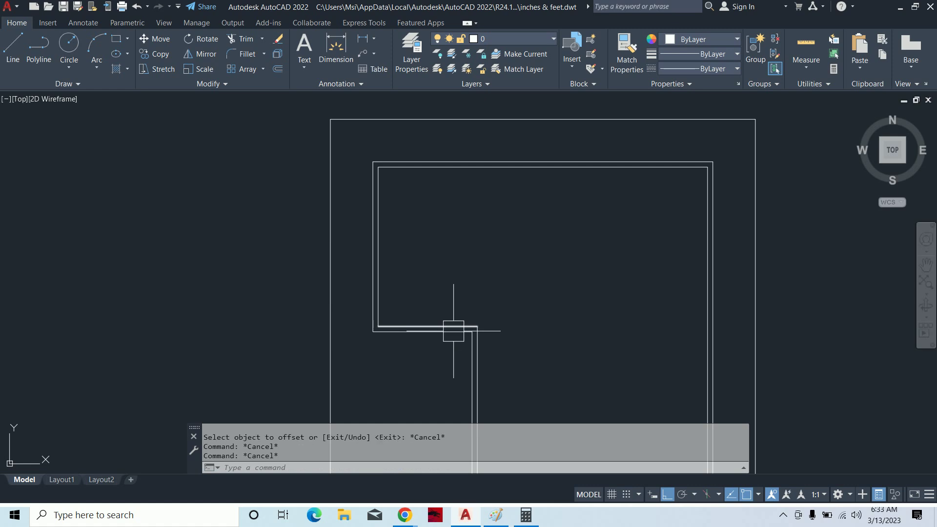
key(Return)
Offset the bottom and left inner wall lines 3' inward as stair edge lines.
text(3')
key(Return)
scroll(449, 322, up, 4)
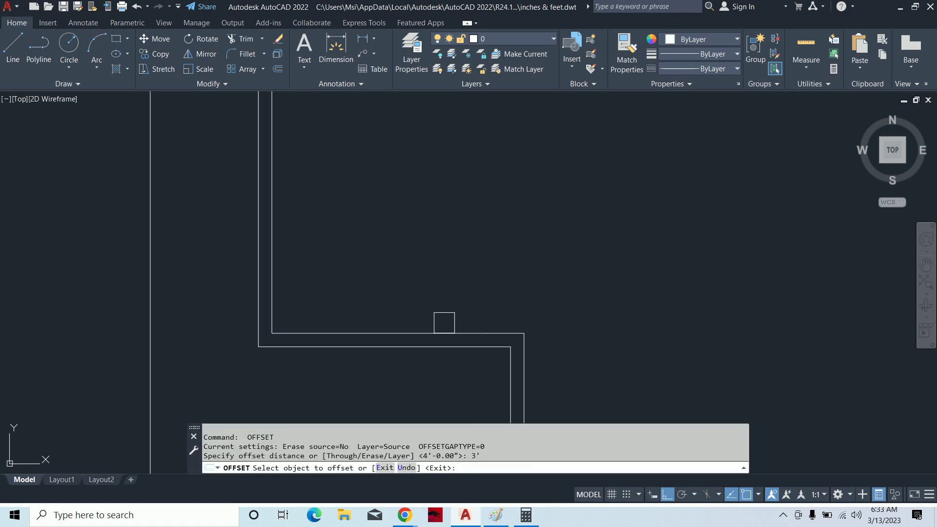
click(445, 334)
click(441, 275)
scroll(442, 276, down, 1)
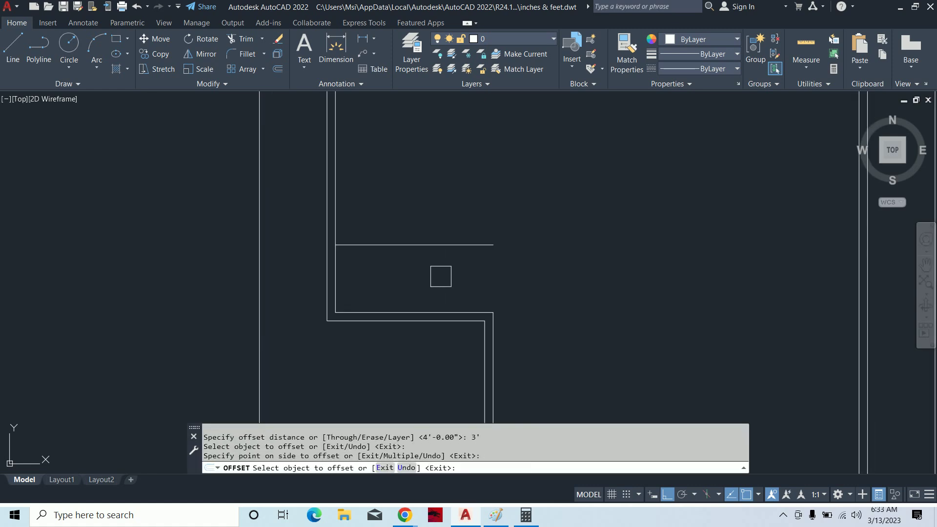
click(336, 277)
click(391, 279)
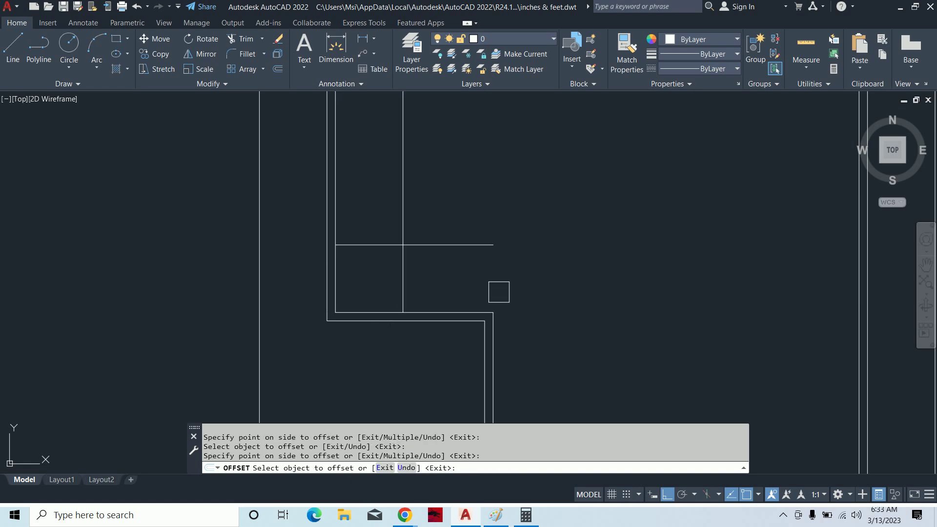
key(Return)
key(Escape)
key(Escape)
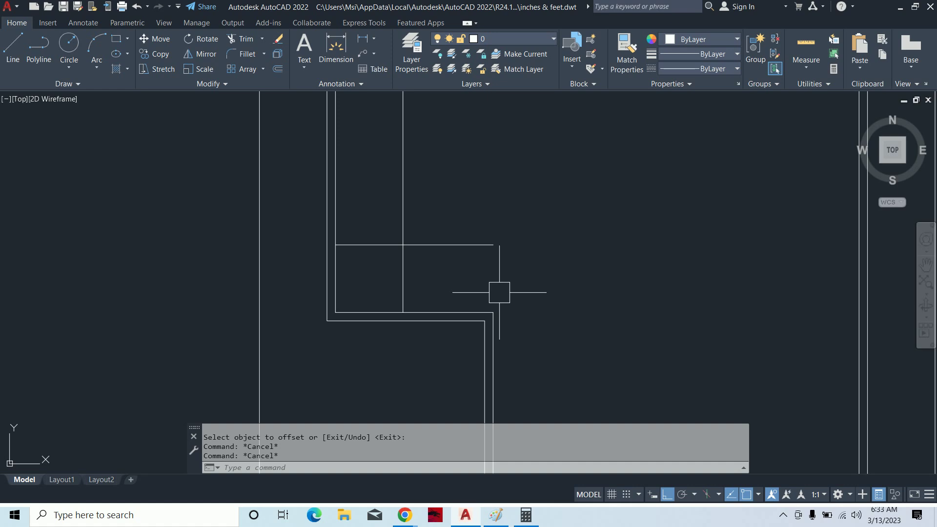
Place the first tread 9" right of the vertical stair line.
scroll(485, 291, down, 1)
scroll(488, 284, down, 1)
key(Escape)
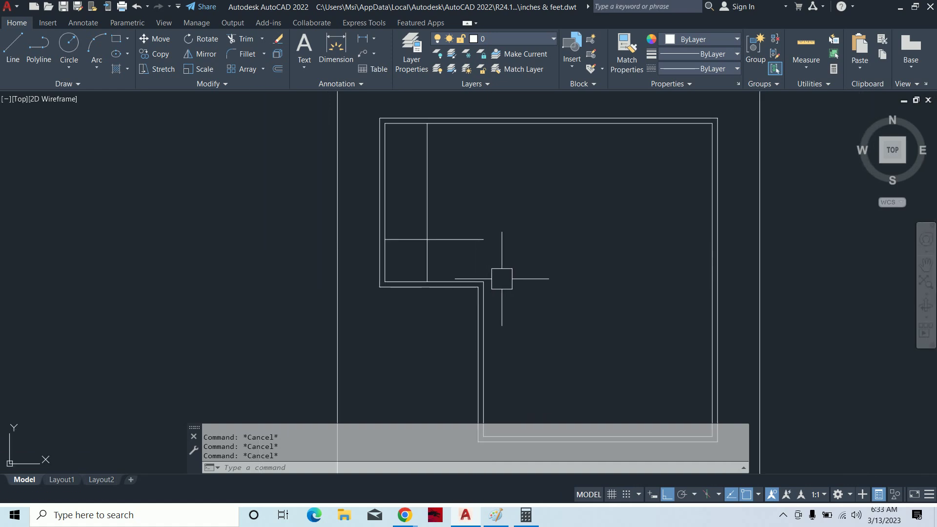
text(o)
key(Return)
text(9)
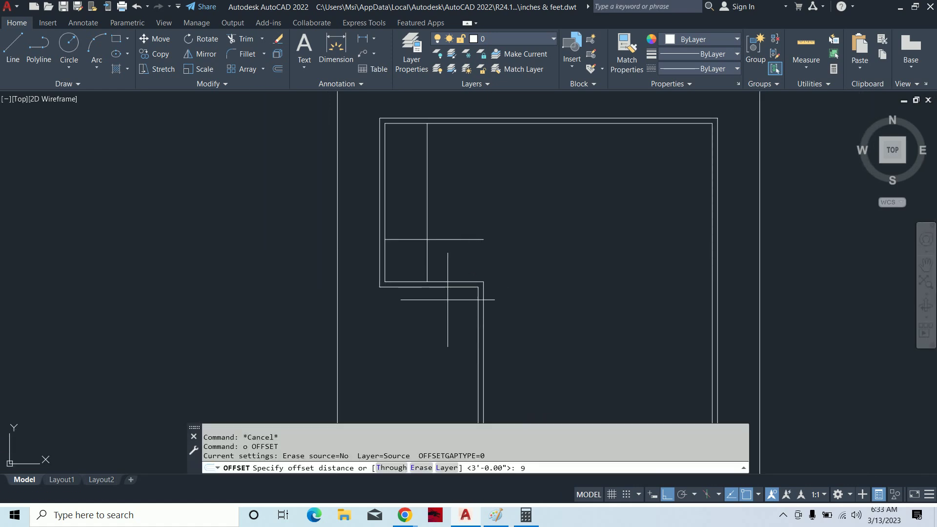
key(Return)
click(422, 259)
scroll(425, 258, up, 5)
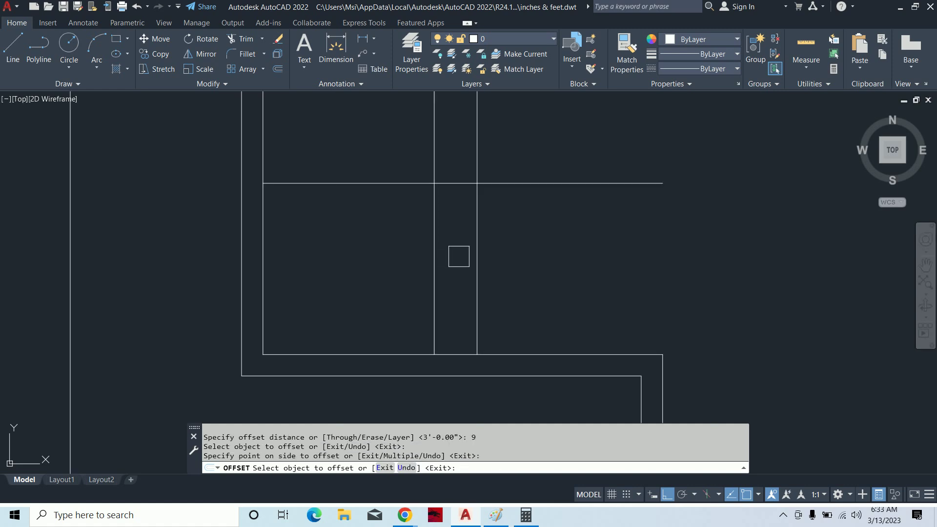
click(477, 261)
Offset further treads at 9" spacing and window-select the five tread lines.
click(560, 263)
click(519, 244)
click(634, 236)
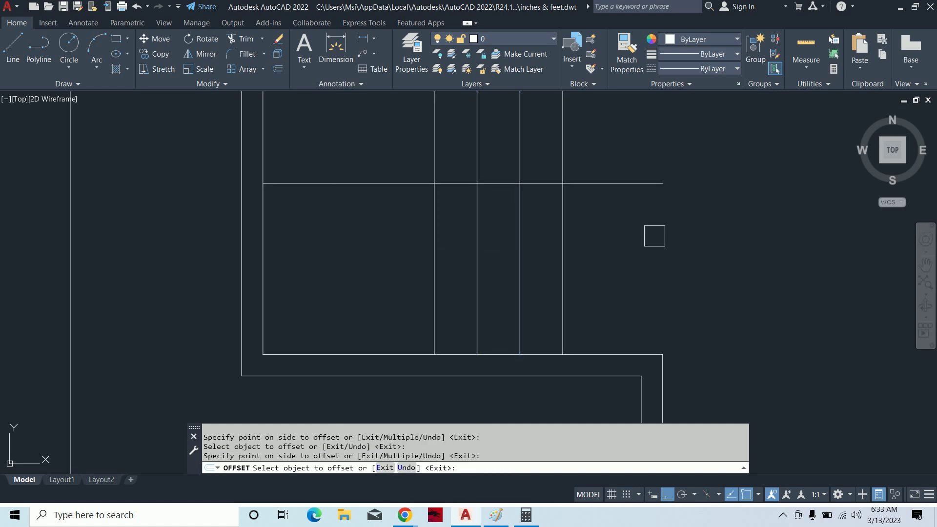
click(563, 242)
click(627, 235)
click(606, 251)
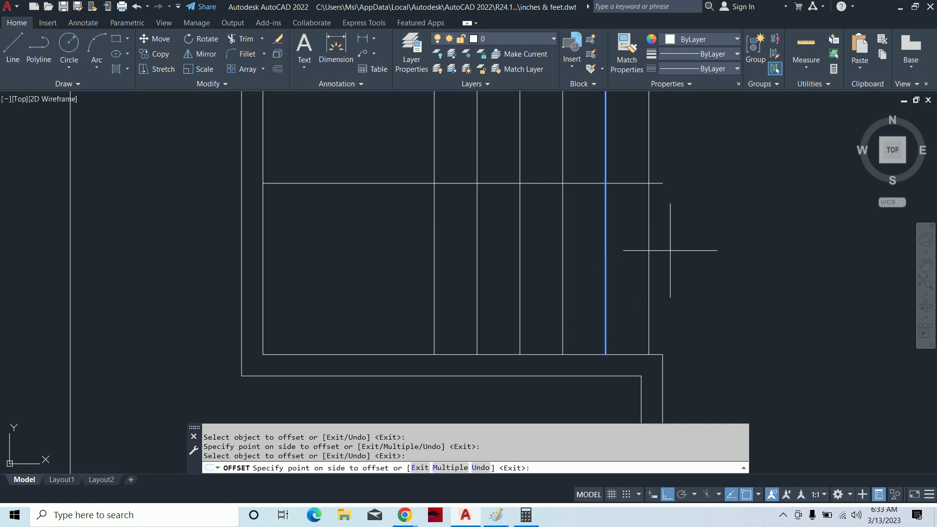
click(671, 229)
middle_drag(678, 247, 708, 259)
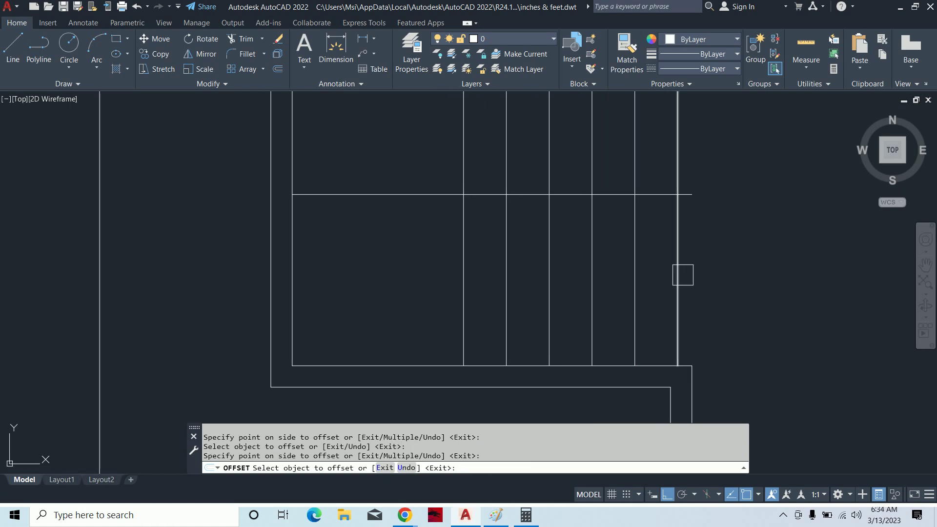
key(Escape)
click(725, 282)
click(492, 226)
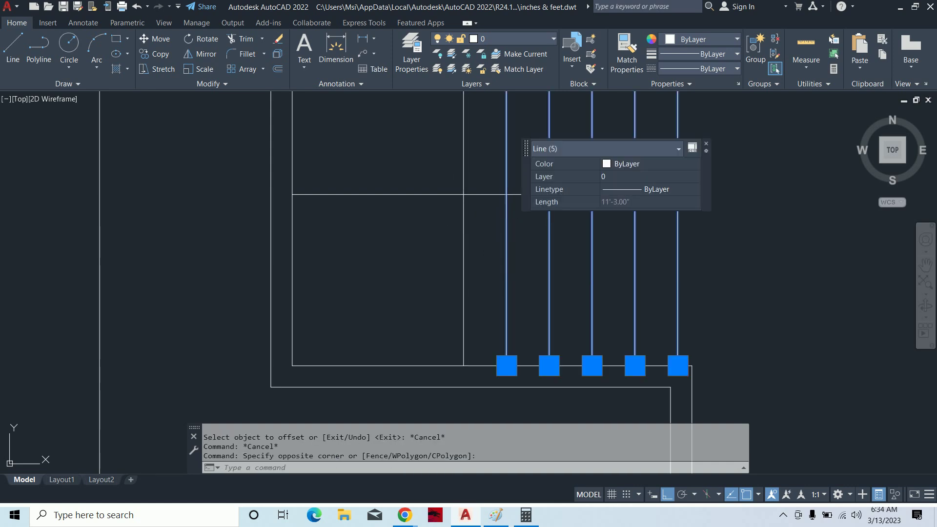
Erase the five selected tread lines, then start and cancel a 10-inch offset.
key(Delete)
text(1)
key(Escape)
text(o)
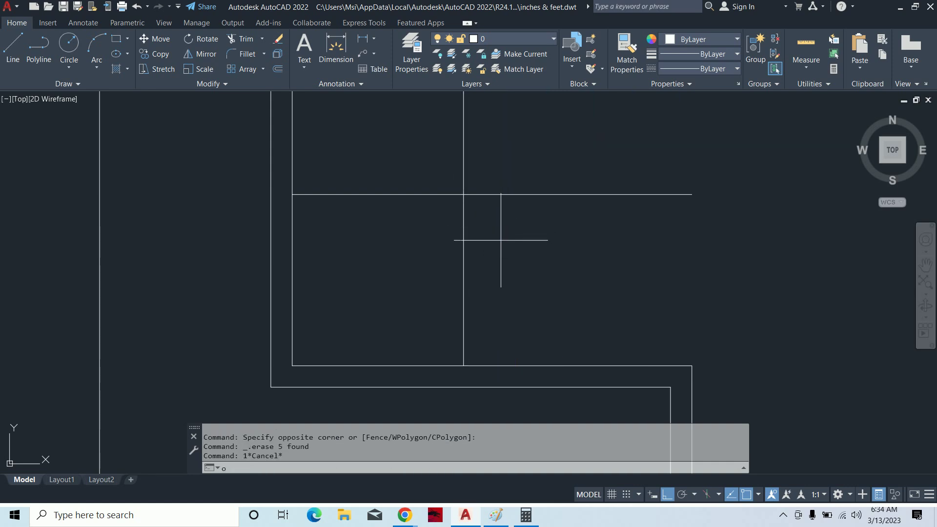
key(Return)
text(10)
key(Return)
key(Escape)
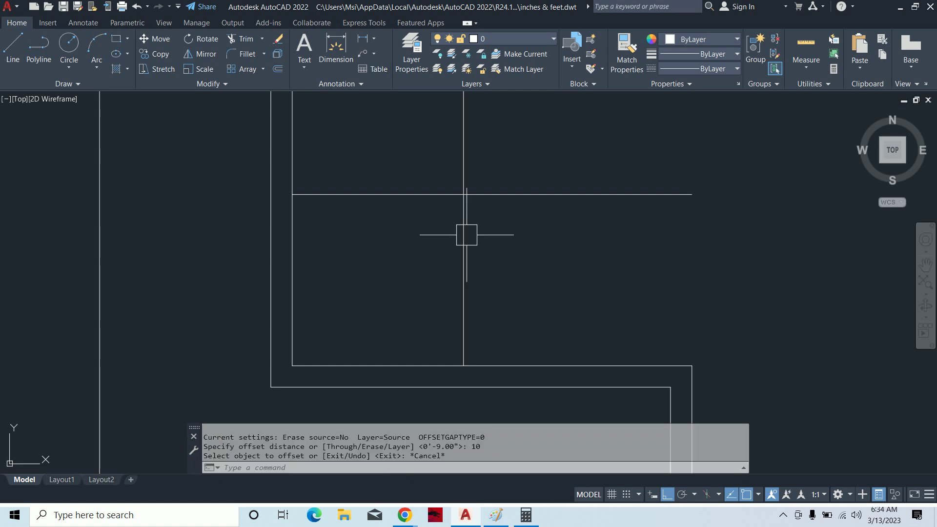
key(Escape)
Offset the vertical stair line rightward into successive tread lines spaced 10 inches apart.
text(o)
key(Return)
text(1)
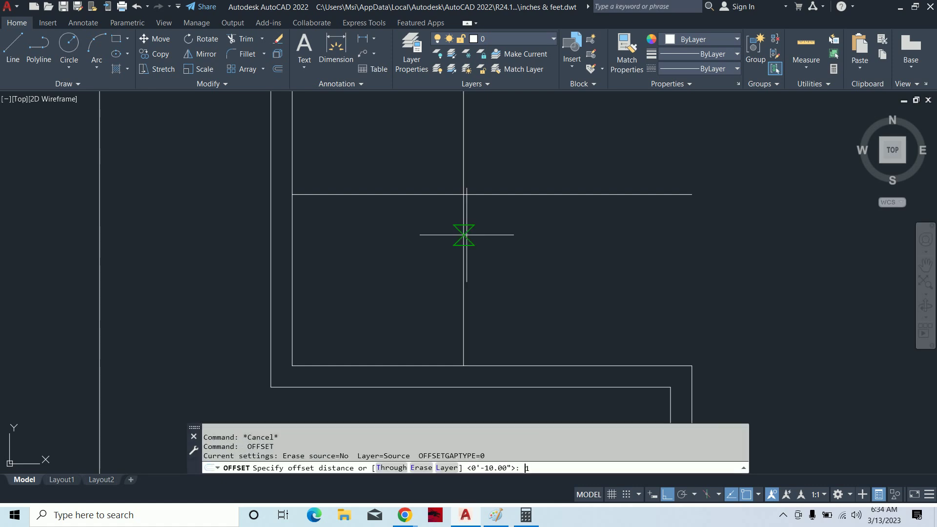
text(0)
key(Return)
click(463, 259)
click(541, 261)
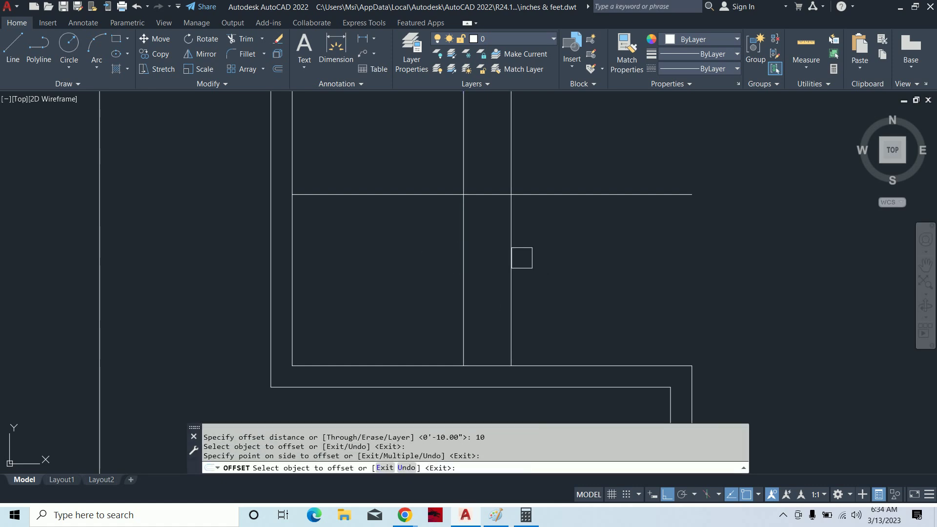
click(511, 259)
click(600, 266)
click(558, 273)
click(601, 268)
click(643, 279)
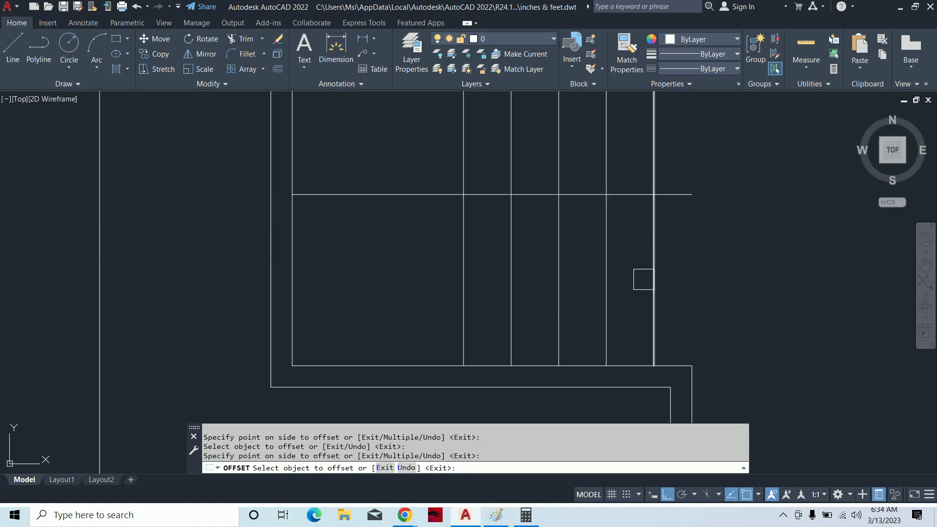
click(737, 279)
middle_drag(737, 279, 693, 291)
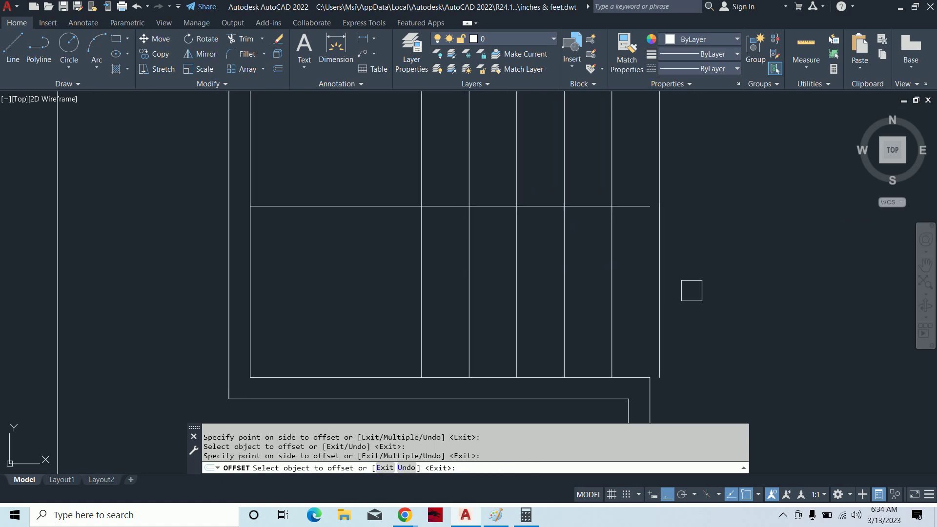
key(Escape)
key(Escape)
Try extending the tread lines, cancel, and bring the stair's lower corner into view.
text(ex)
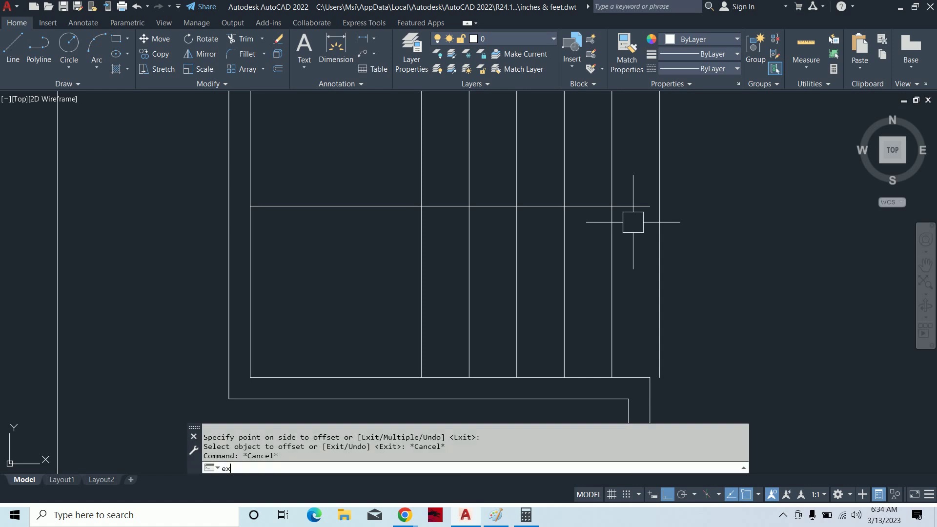
key(Return)
scroll(649, 201, down, 4)
scroll(646, 266, up, 6)
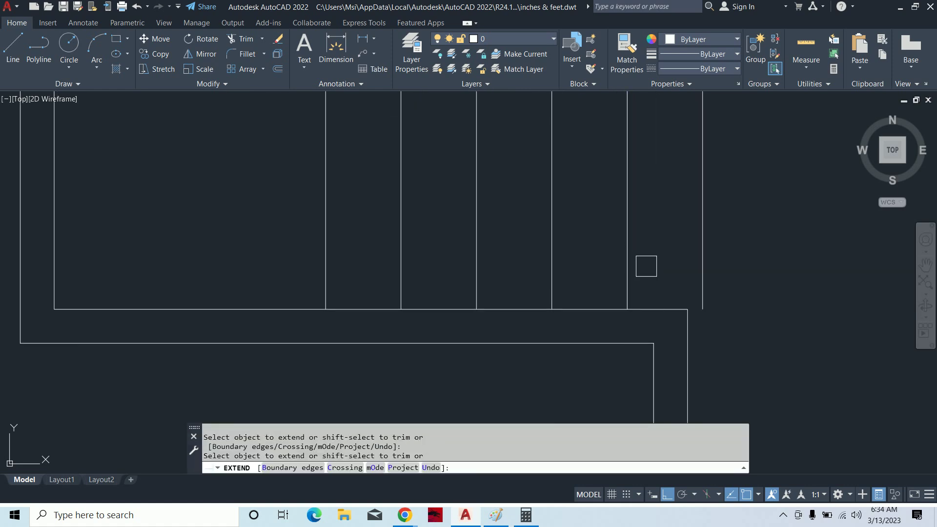
scroll(652, 252, down, 3)
scroll(637, 274, down, 2)
key(Escape)
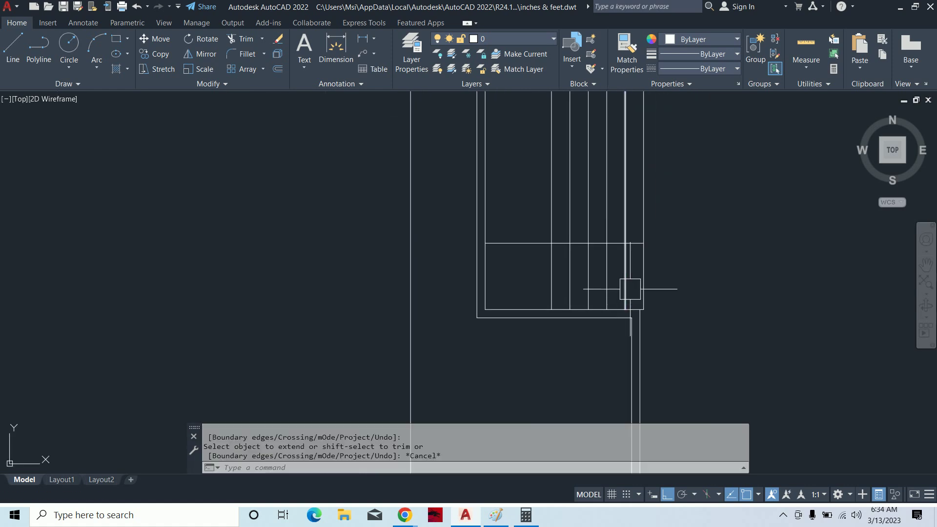
key(Escape)
scroll(708, 272, down, 3)
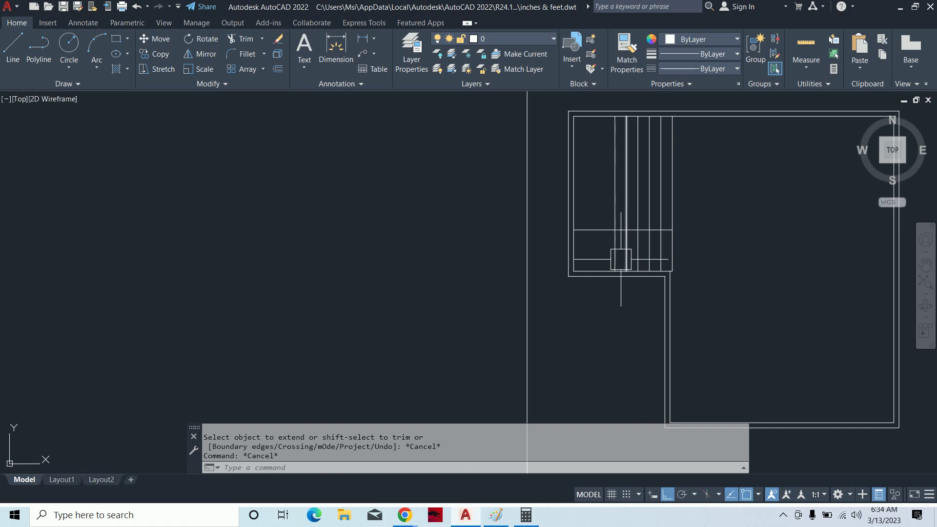
scroll(666, 244, up, 3)
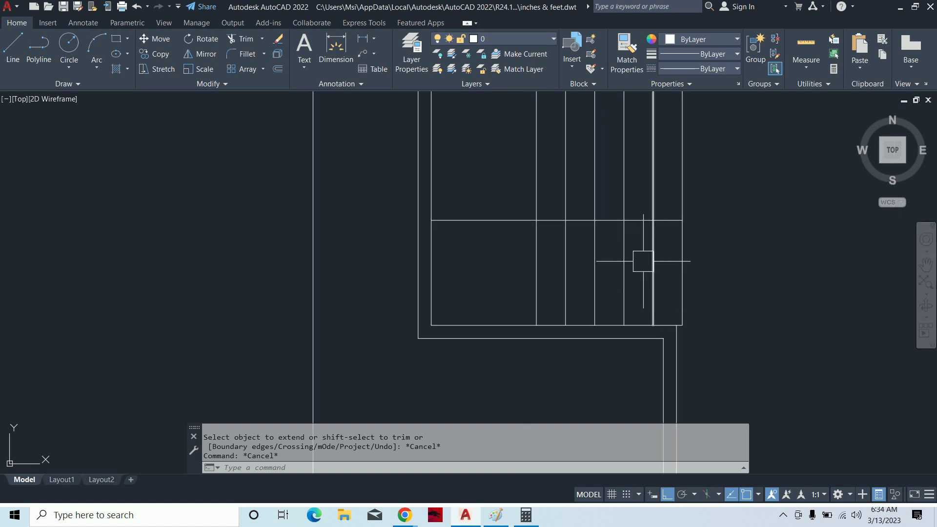
mouse_move(488, 269)
middle_down()
mouse_move(609, 289)
mouse_move(599, 355)
middle_up()
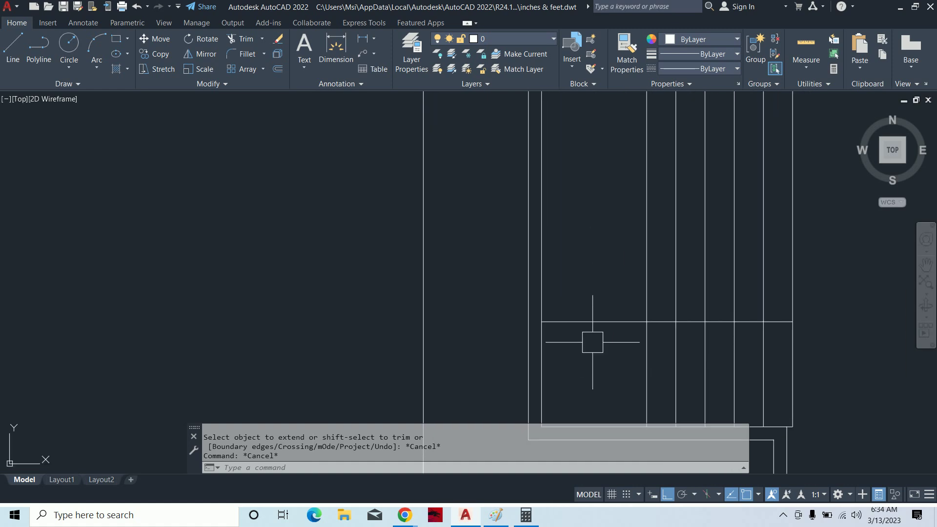
Offset three horizontal tread lines upward from the bottom stair line at 10-unit spacing.
text(o)
key(Return)
text(10)
key(Return)
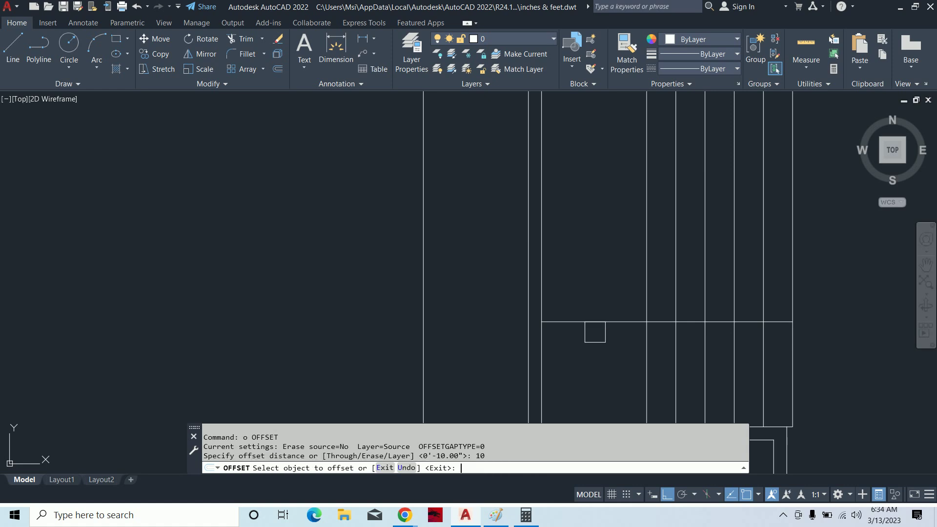
click(595, 322)
click(595, 254)
click(592, 292)
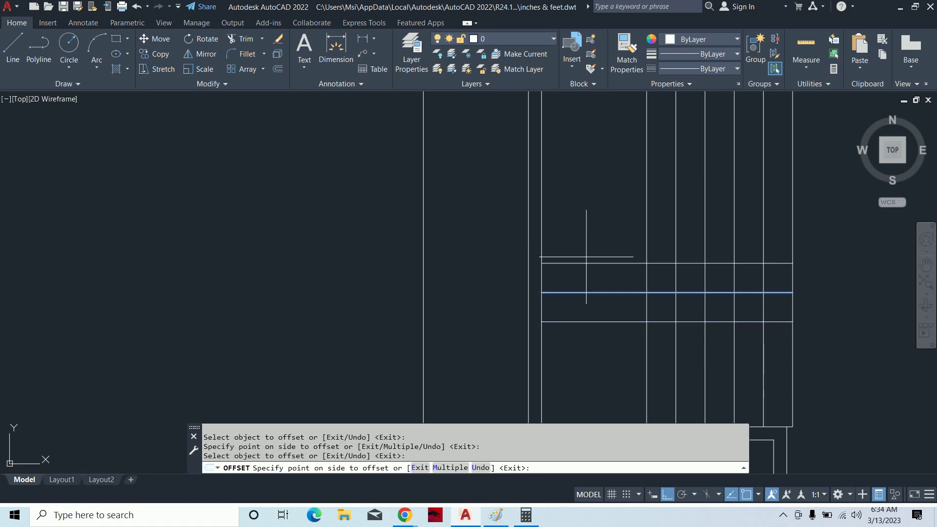
click(585, 224)
click(589, 262)
click(596, 205)
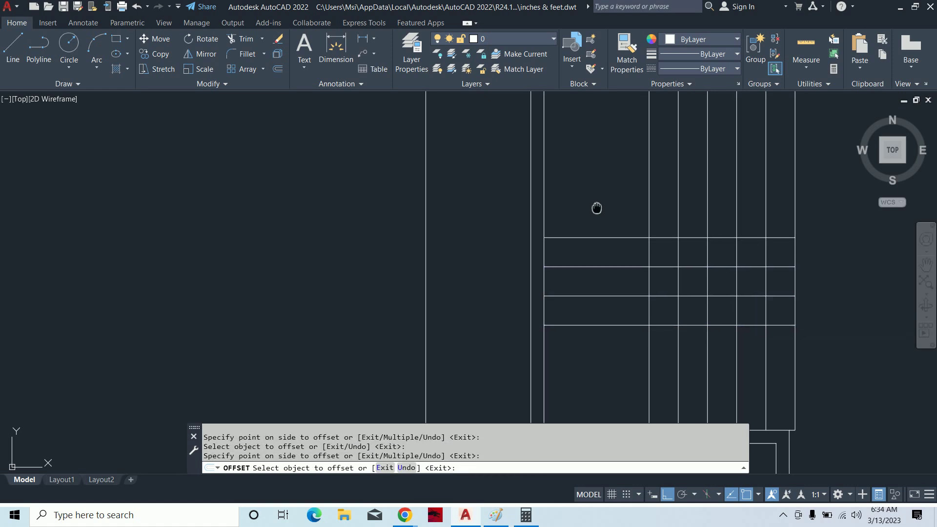
Add one more horizontal tread 10 units above the newest line and finish offsetting.
middle_drag(596, 207, 603, 319)
click(602, 321)
click(600, 263)
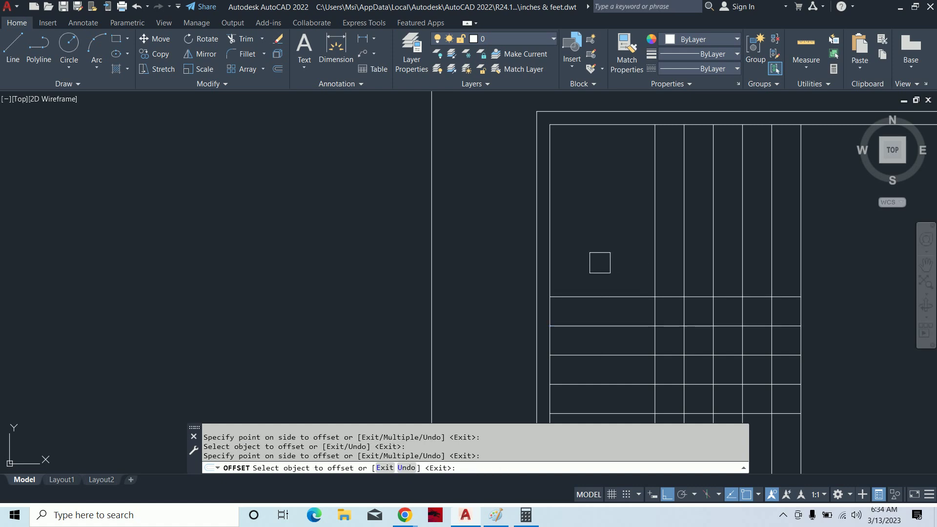
scroll(592, 253, down, 2)
middle_drag(592, 253, 582, 195)
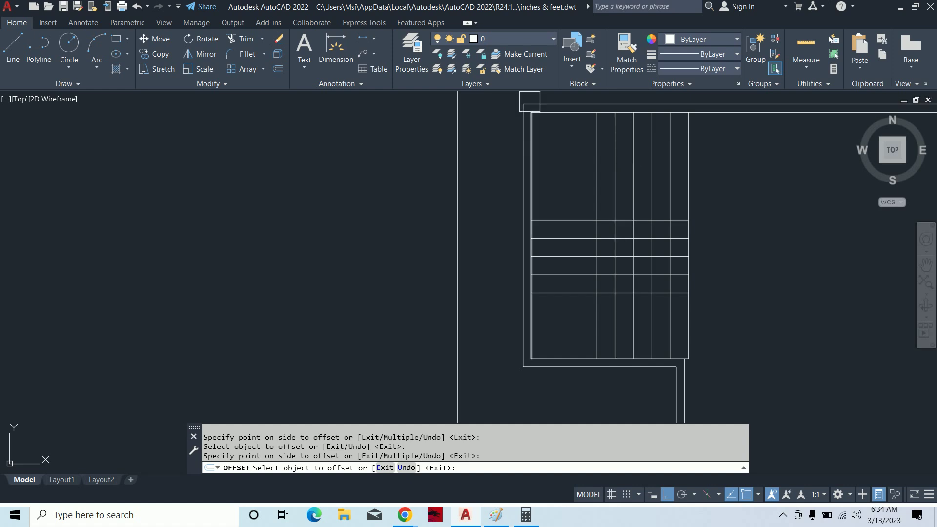
key(Escape)
key(Escape)
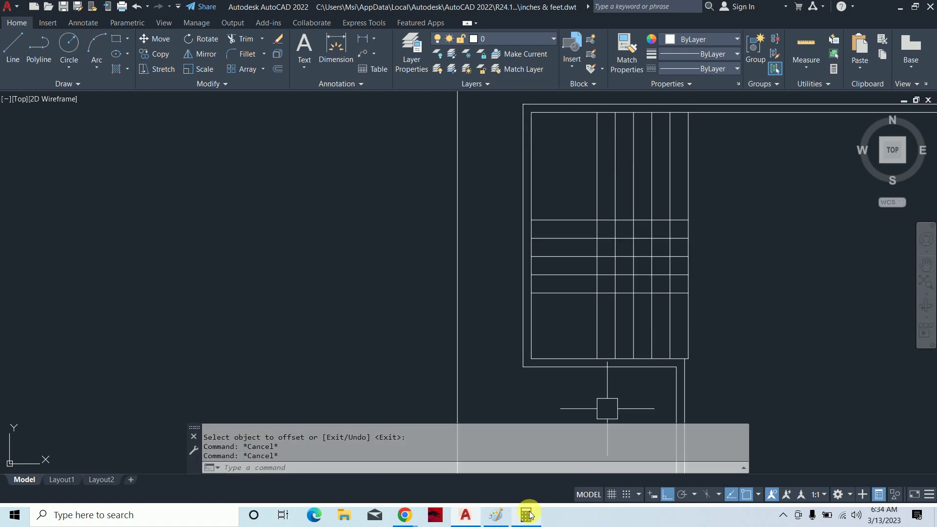
Divide 120 by 7 in Windows Calculator, getting 17.14285714285714, and minimise it.
click(526, 515)
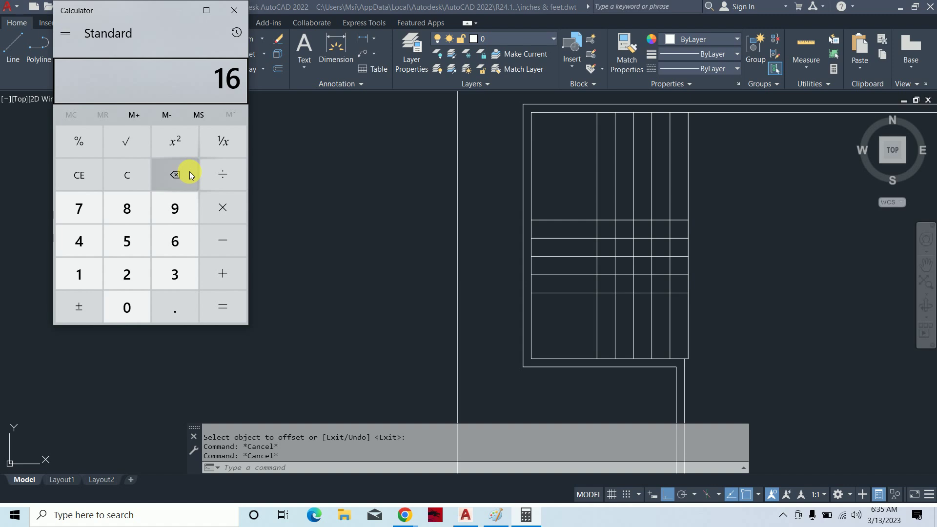
click(82, 272)
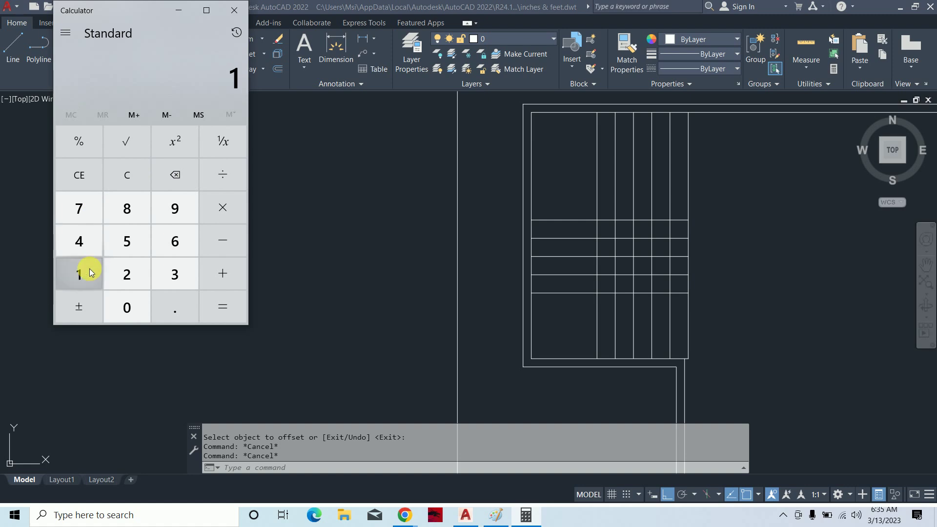
click(125, 279)
click(126, 308)
click(223, 174)
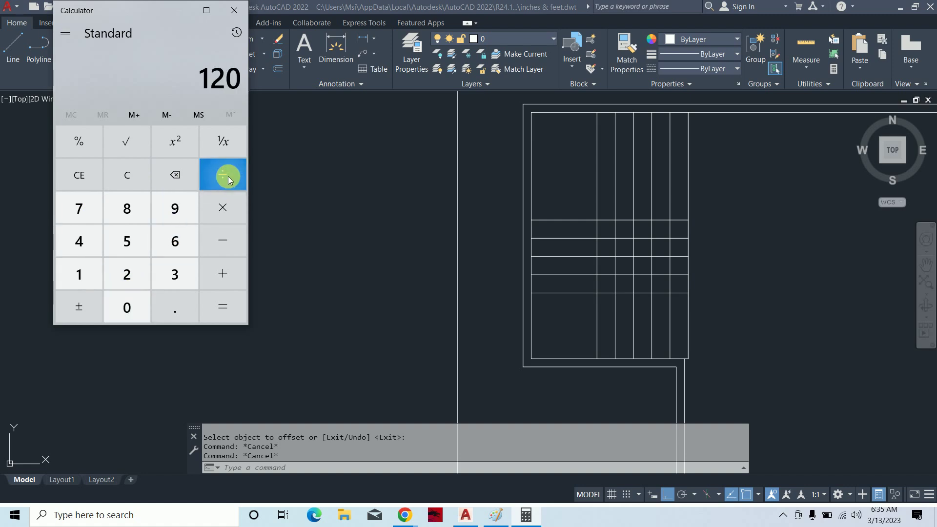
click(78, 222)
click(233, 306)
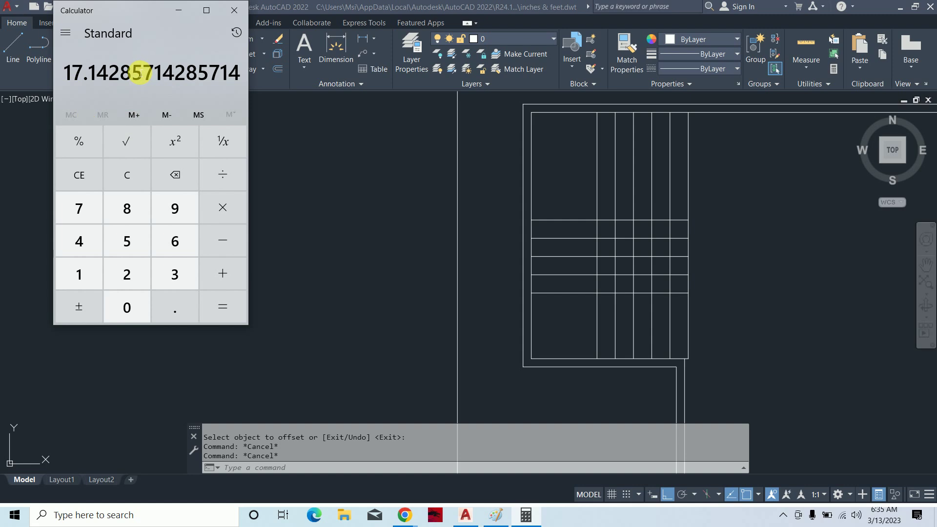
click(179, 10)
scroll(702, 379, up, 4)
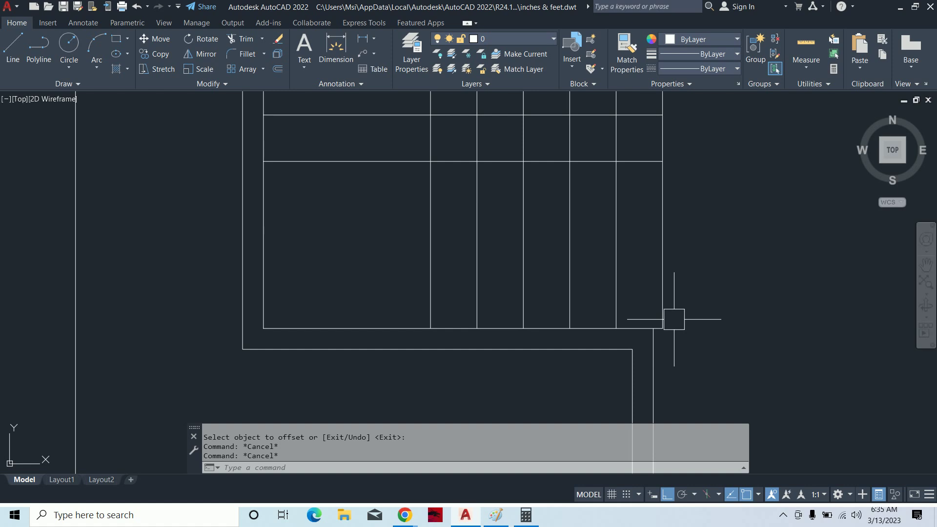
middle_drag(674, 320, 731, 380)
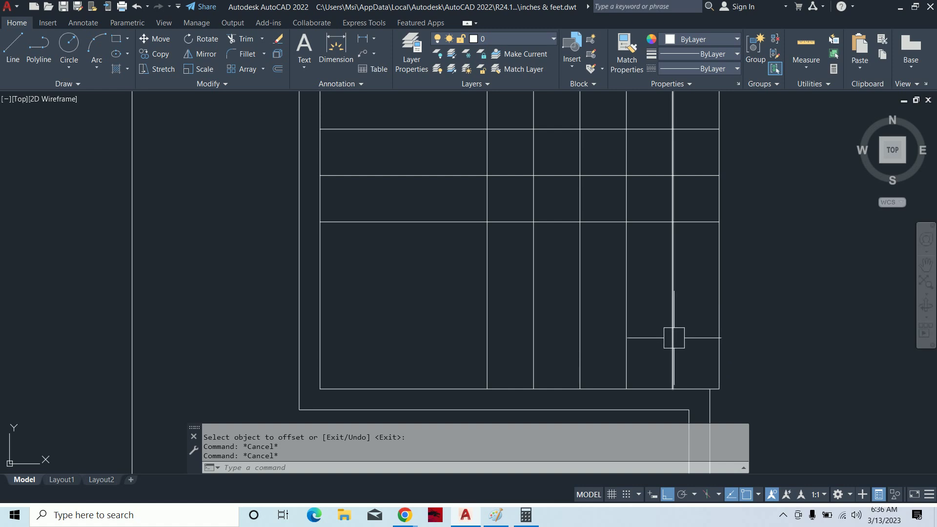
middle_drag(610, 294, 671, 320)
scroll(671, 320, down, 2)
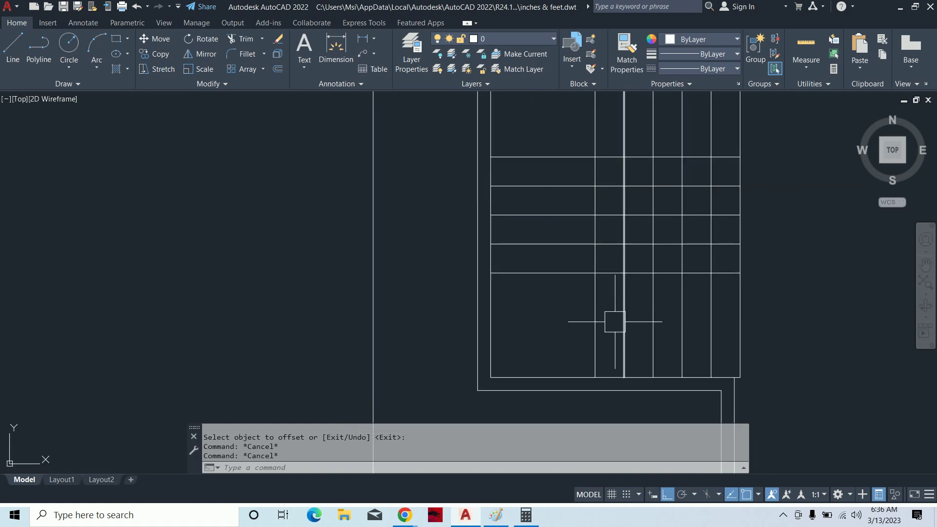
mouse_move(570, 315)
middle_down()
mouse_move(586, 335)
mouse_move(597, 390)
middle_up()
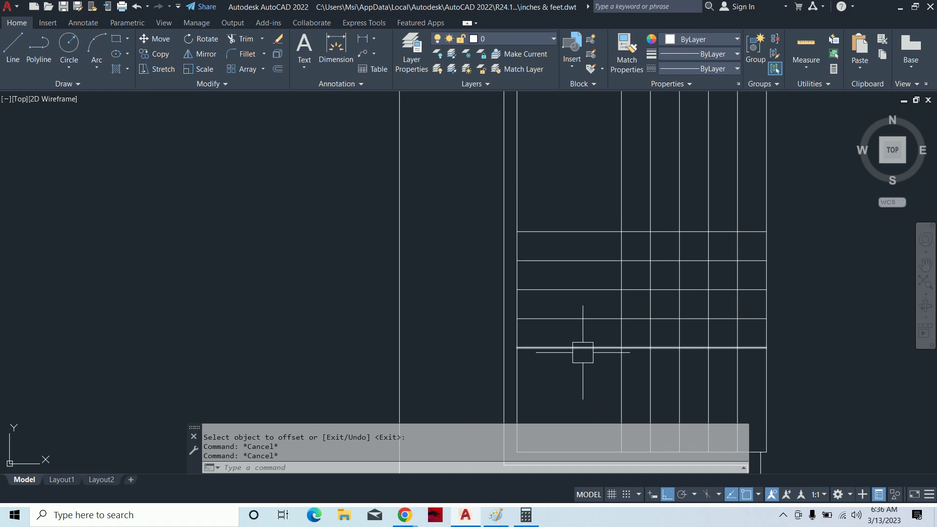
middle_drag(569, 247, 555, 290)
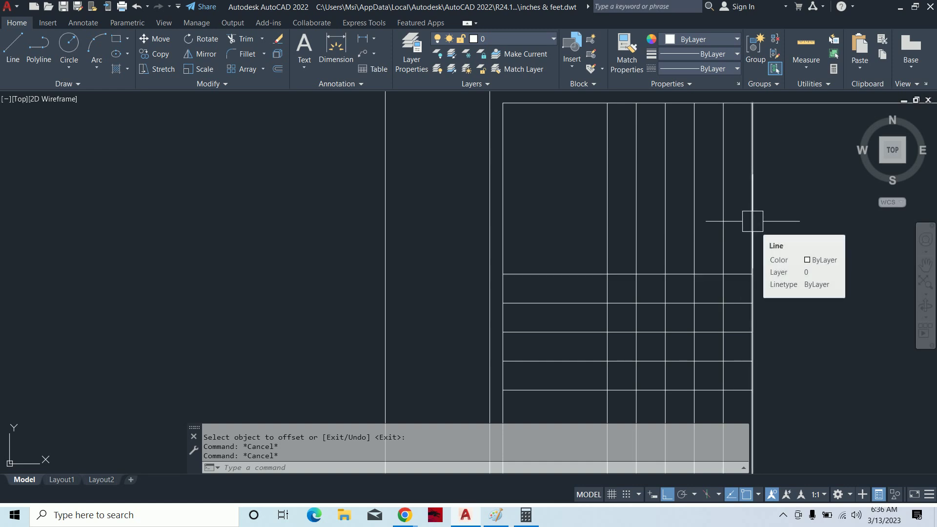
scroll(752, 222, down, 2)
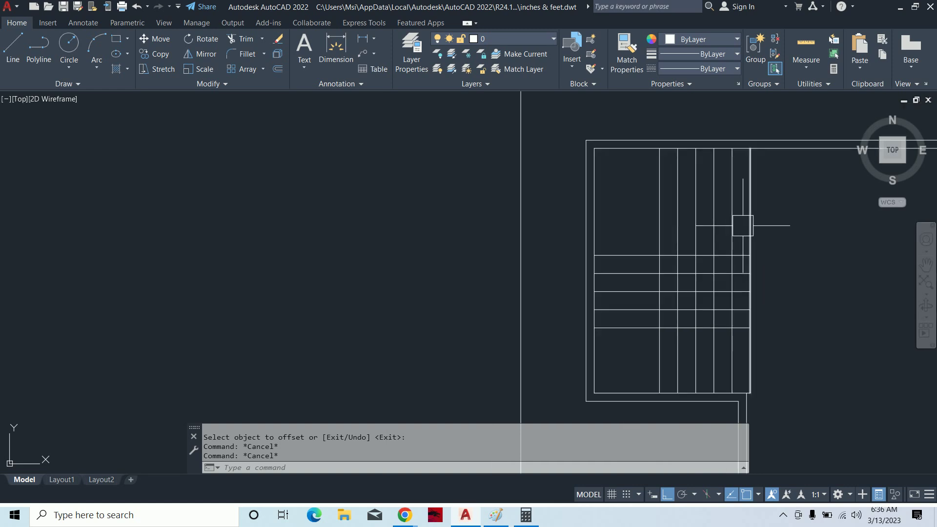
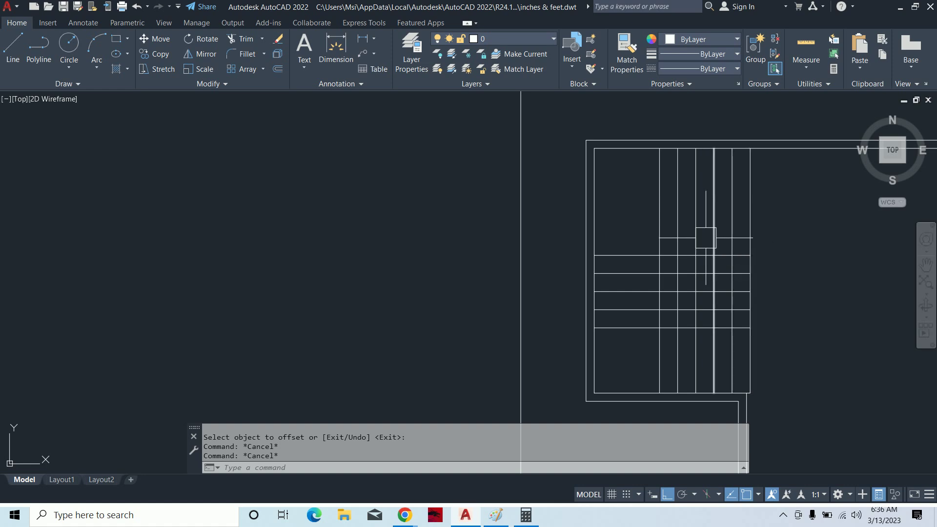
Offset the stair line by 10 toward the upper flight.
text(o)
key(Return)
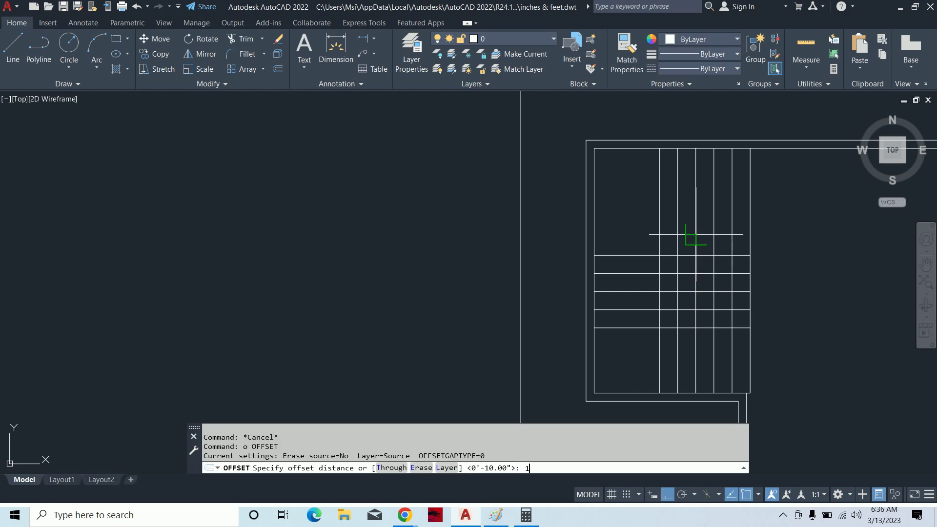
text(10)
key(Return)
scroll(713, 255, up, 2)
click(645, 257)
click(645, 209)
scroll(619, 229, down, 3)
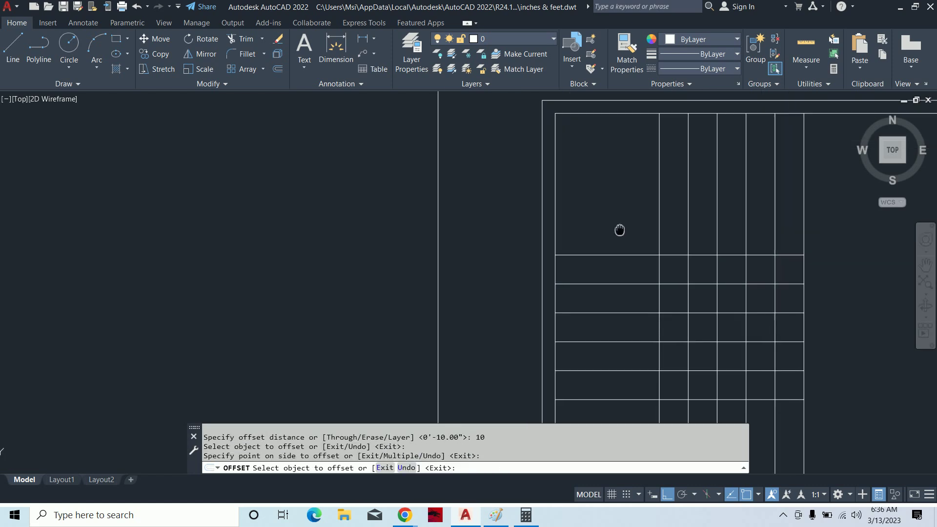
key(Escape)
Add a 4'-1.00" linear dimension on the left side of the upper stair flight.
text(dli)
key(Return)
click(586, 281)
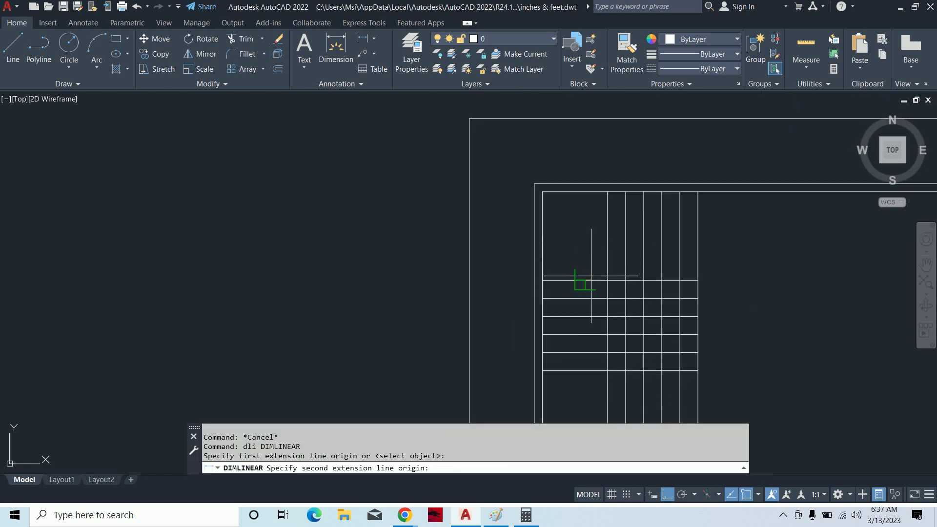
click(585, 192)
scroll(529, 226, up, 2)
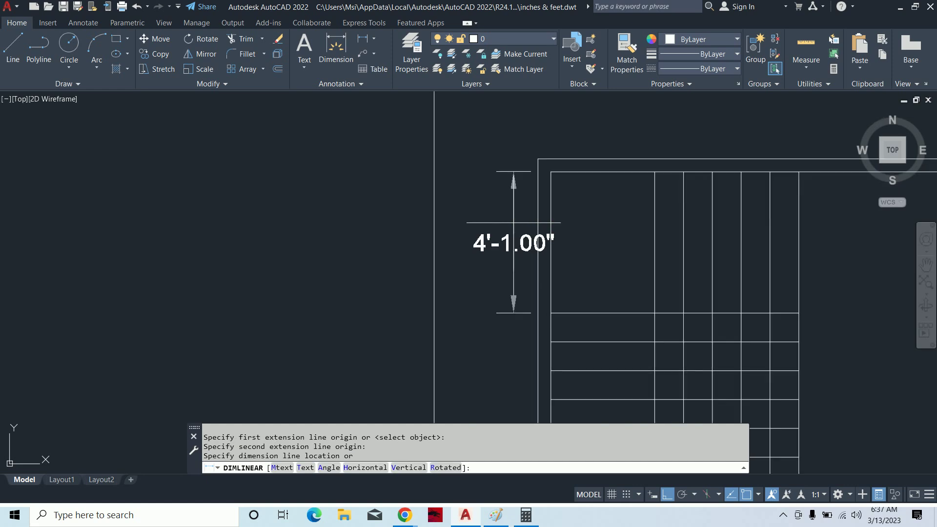
click(490, 219)
key(Escape)
key(Escape)
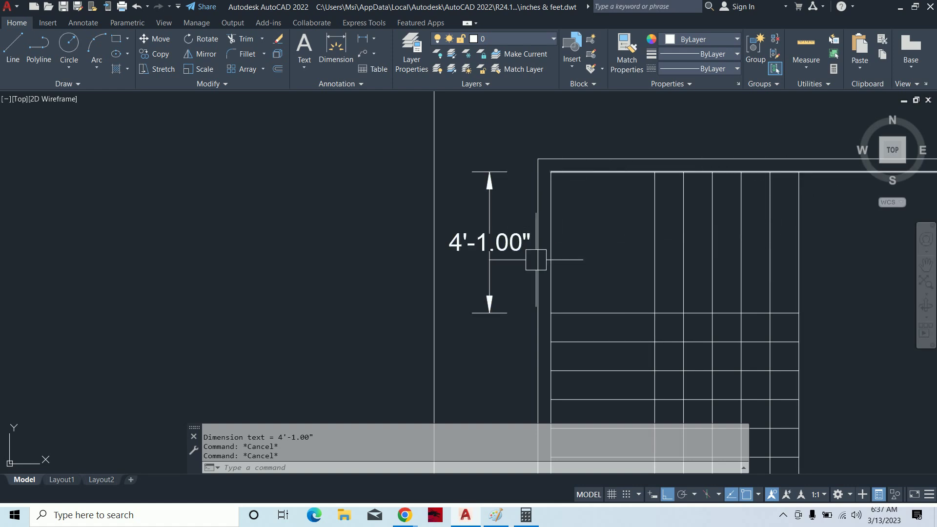
mouse_move(744, 314)
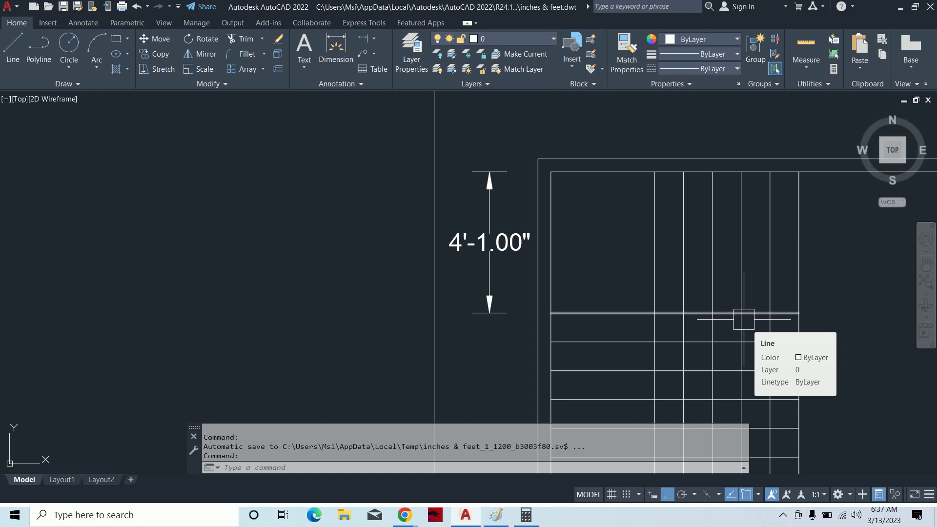
scroll(744, 320, down, 2)
scroll(617, 283, down, 2)
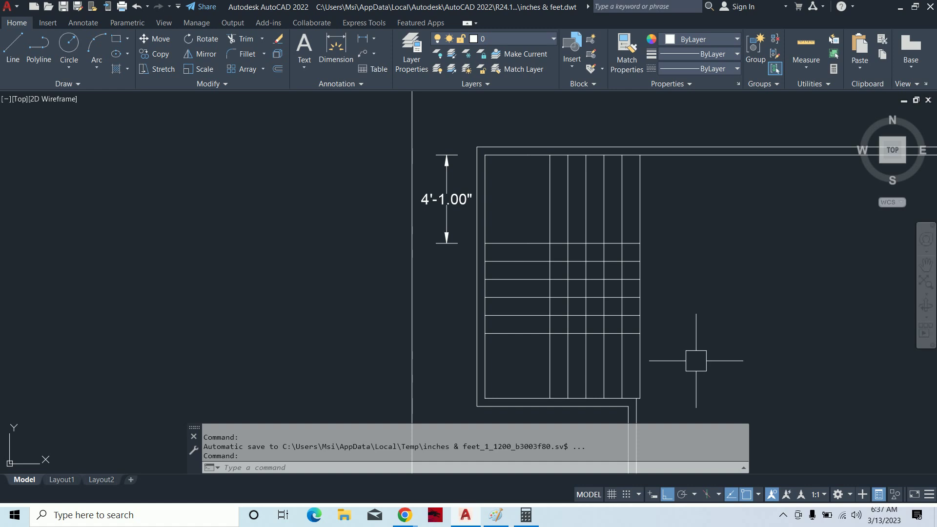
Trim the stray grid lines in the stairwell using fences across them.
key(Escape)
text(tr)
key(Return)
scroll(634, 317, up, 4)
click(678, 325)
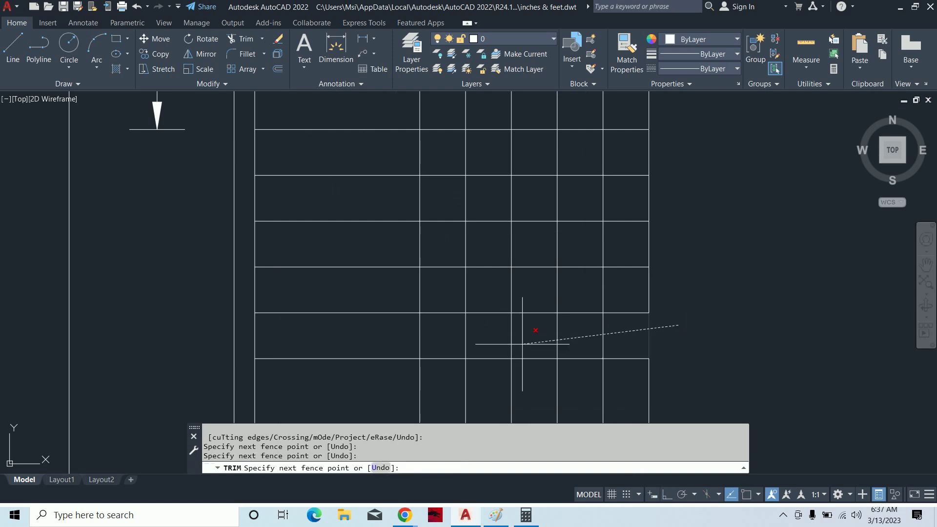
key(Return)
click(446, 329)
middle_drag(448, 152, 443, 283)
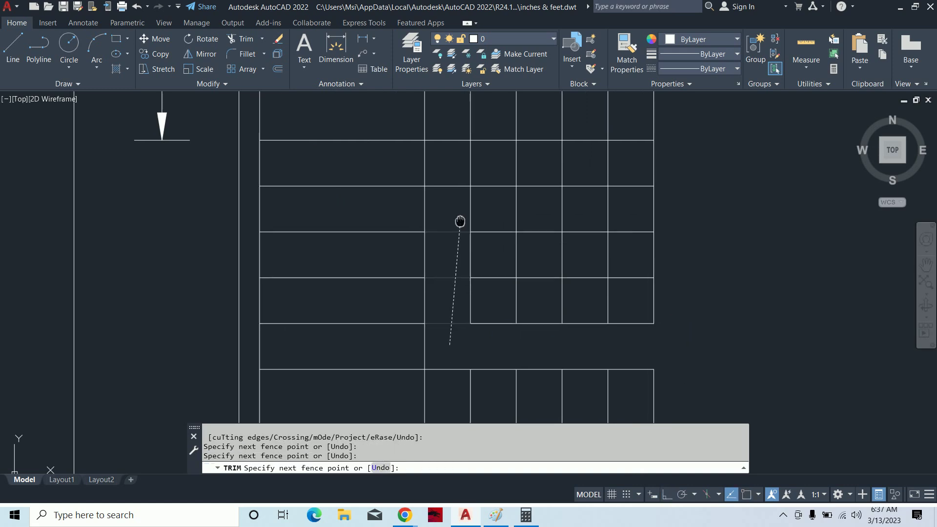
click(442, 283)
scroll(443, 283, down, 2)
key(Return)
key(Return)
key(Escape)
key(Escape)
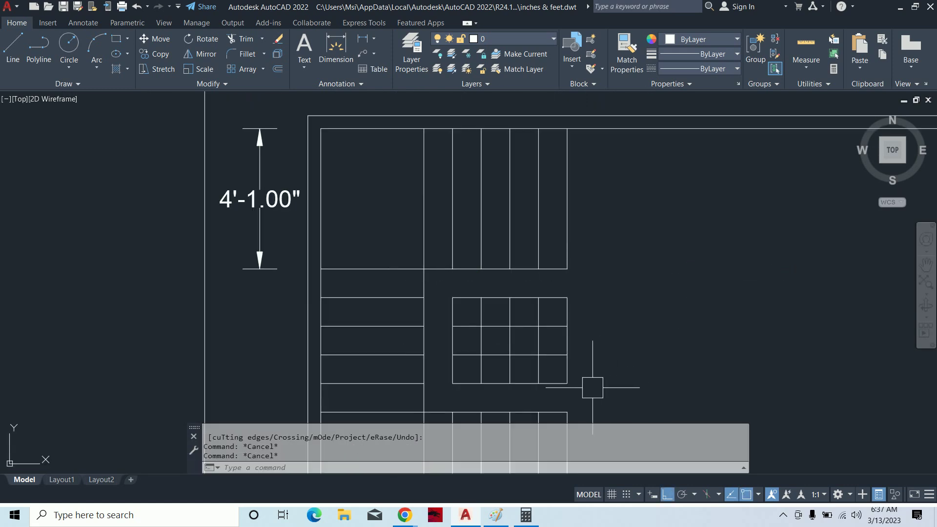
Erase the nine leftover grid lines to leave a clear U-shaped stair.
click(593, 388)
click(427, 317)
key(Delete)
scroll(577, 340, down, 4)
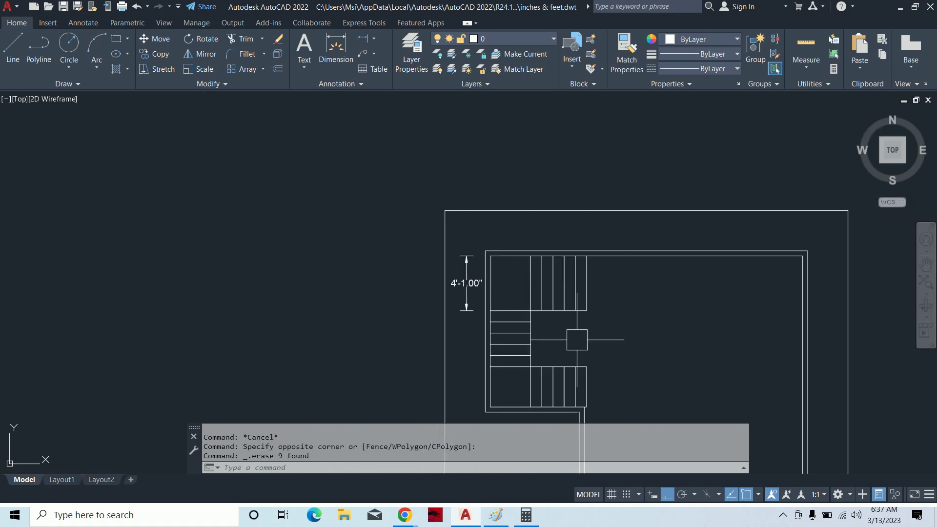
middle_drag(661, 378, 650, 341)
key(Escape)
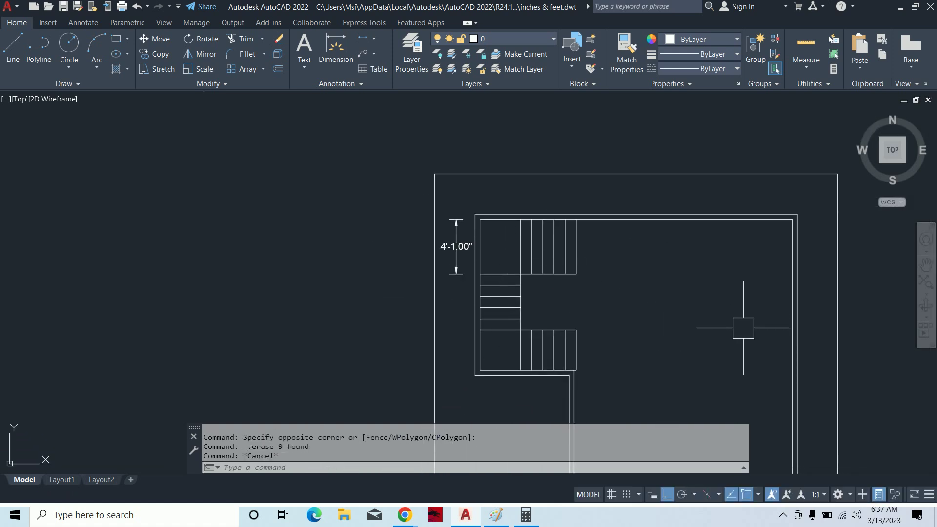
text(le)
key(Return)
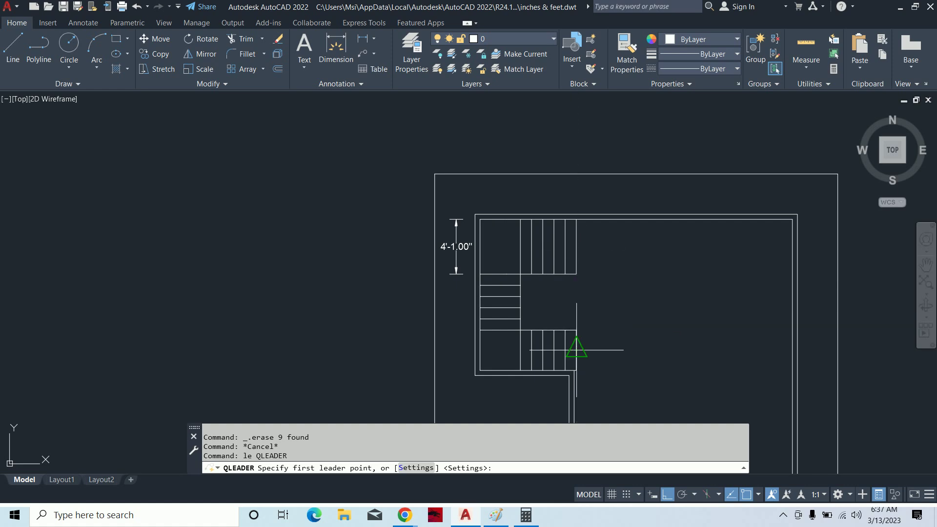
Add a leader arrow on the upper stair flight without text.
click(576, 247)
scroll(495, 254, up, 2)
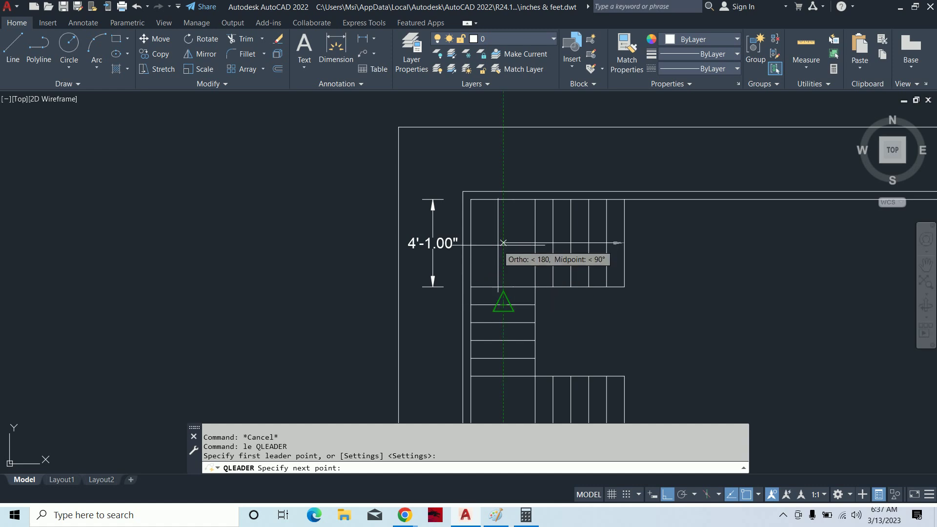
middle_drag(492, 314, 476, 212)
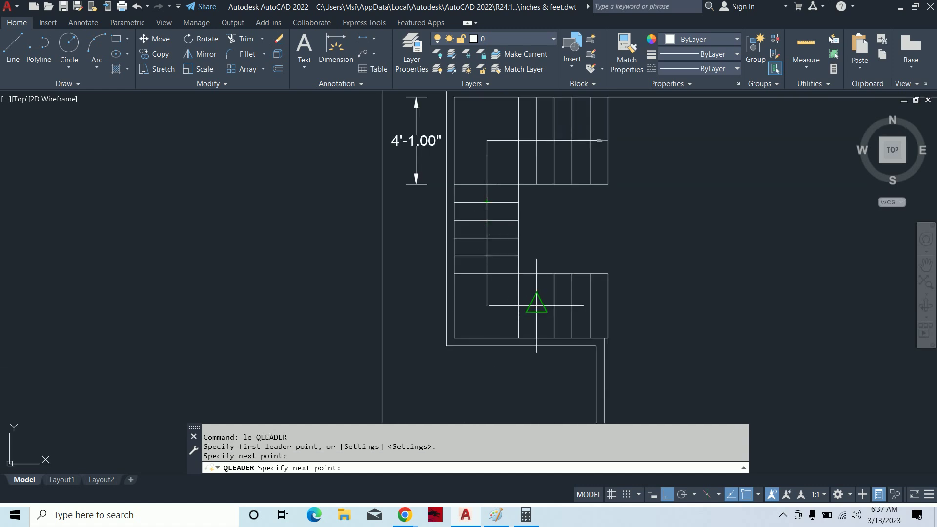
click(485, 310)
key(Return)
key(Escape)
key(Escape)
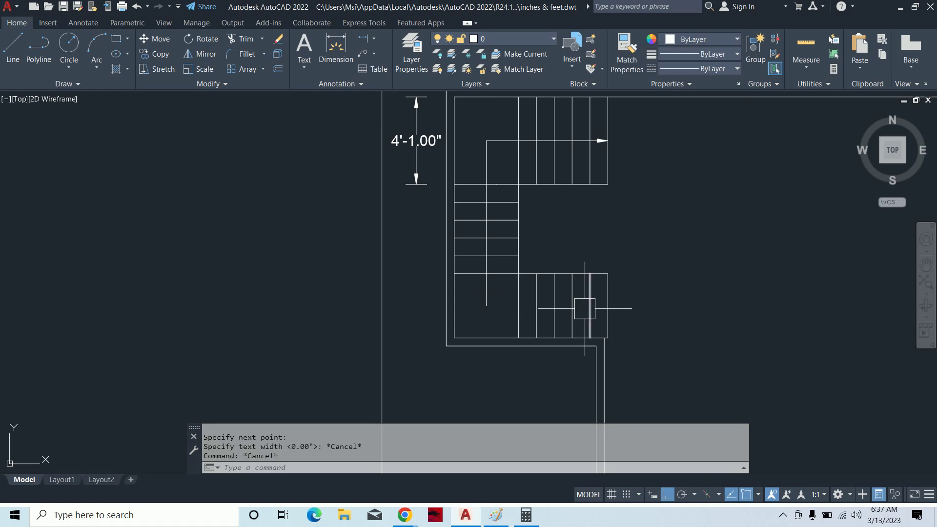
Draw a horizontal line extending right from the lower flight's end.
text(l)
key(Return)
click(486, 305)
click(707, 306)
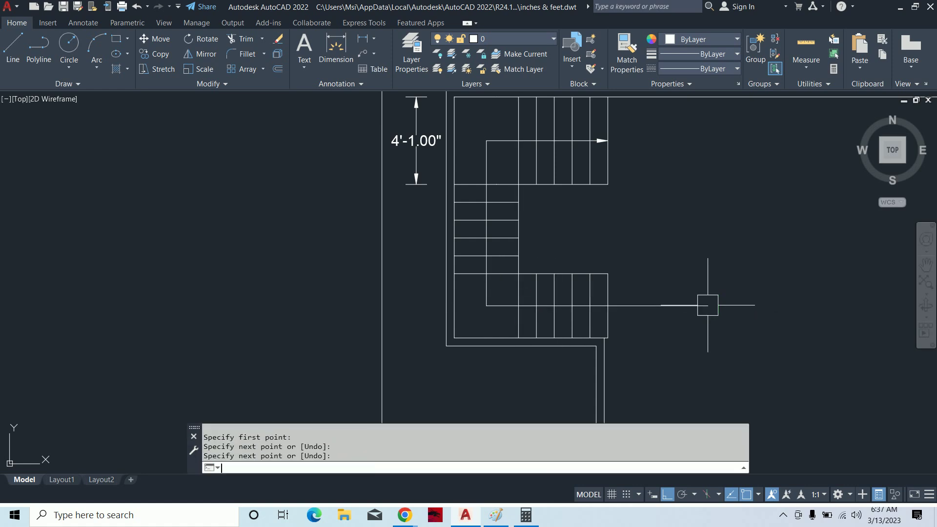
key(Escape)
key(Escape)
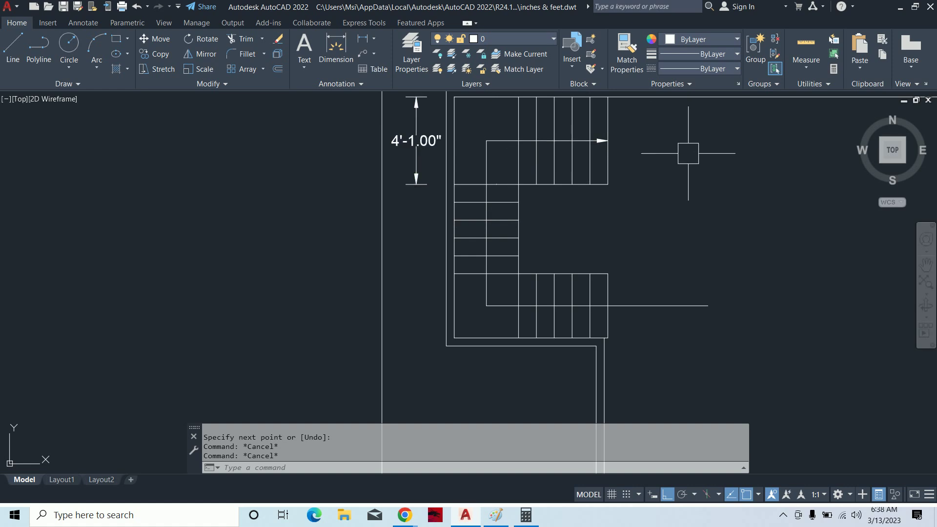
middle_drag(607, 199, 628, 227)
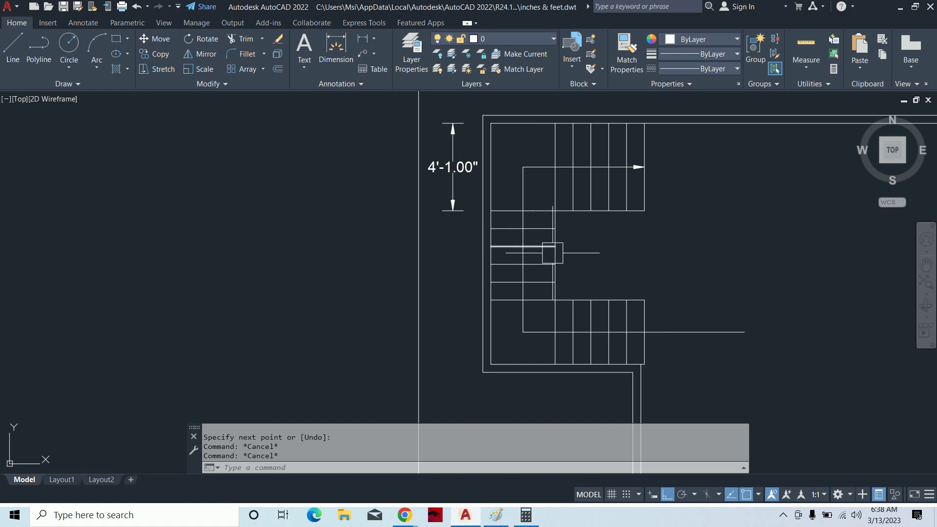
scroll(609, 249, down, 4)
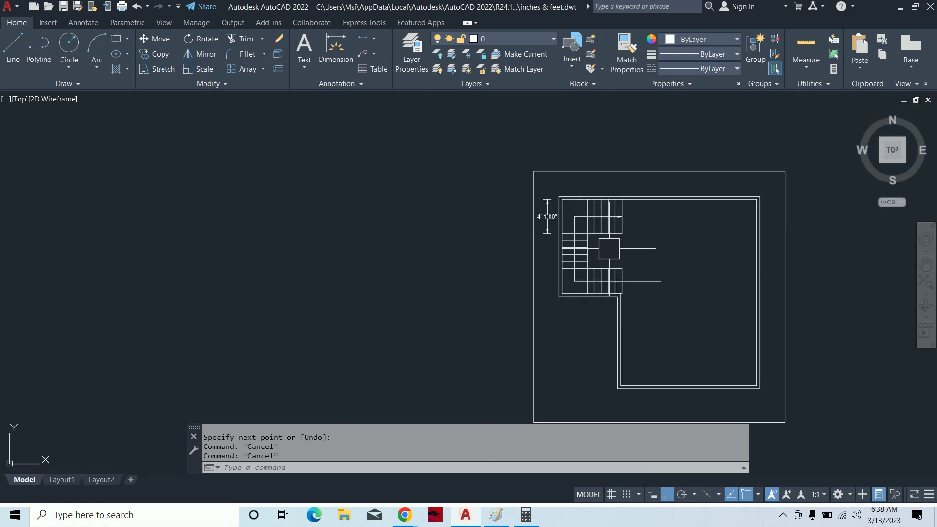
middle_drag(609, 248, 605, 240)
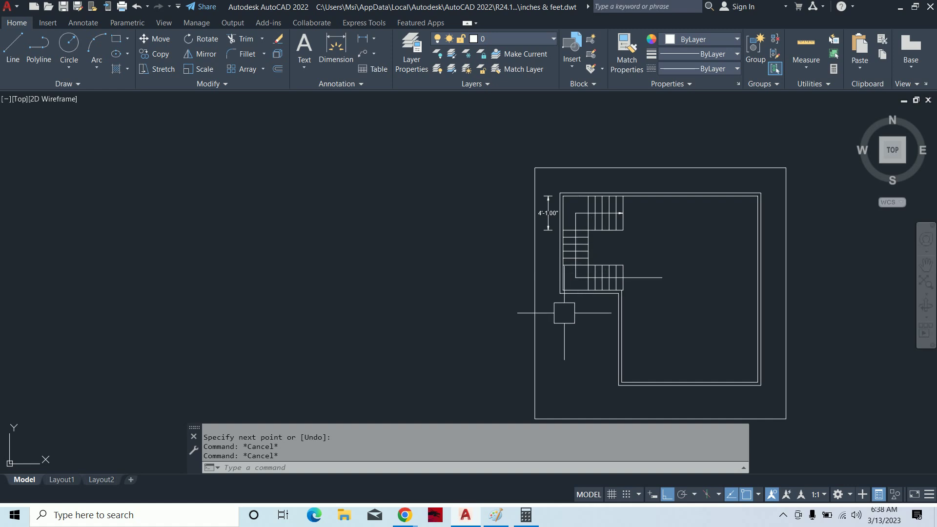
scroll(577, 298, up, 2)
mouse_move(639, 296)
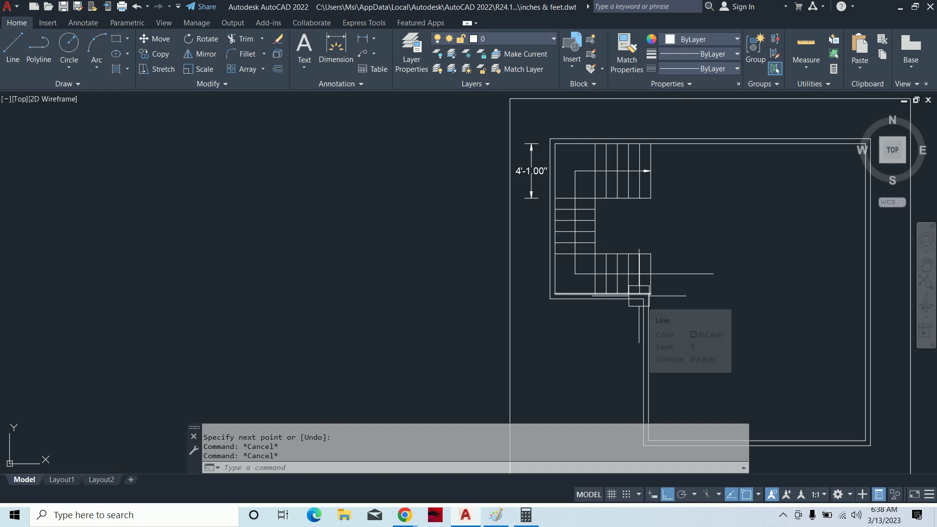
scroll(617, 385, down, 1)
scroll(617, 385, down, 1)
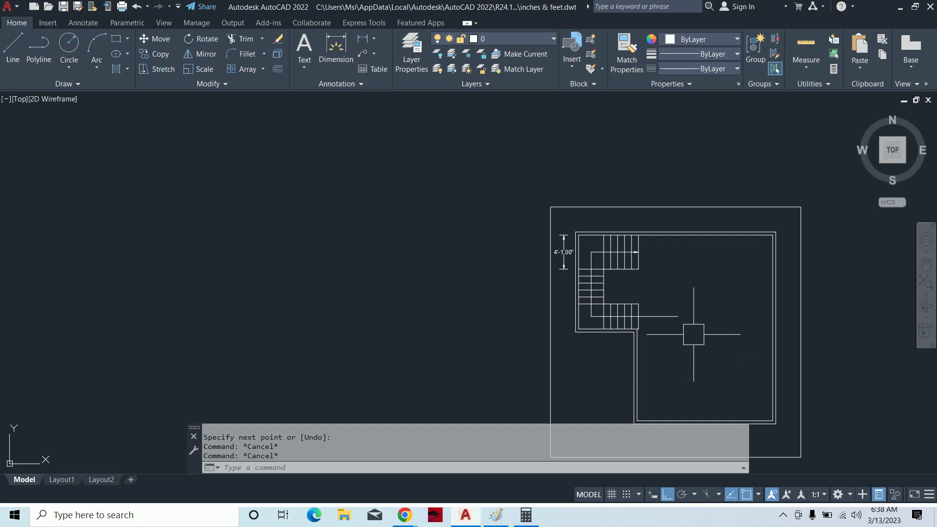
Copy all 16 objects of the stair floor plan and place the duplicate to the right.
text(co)
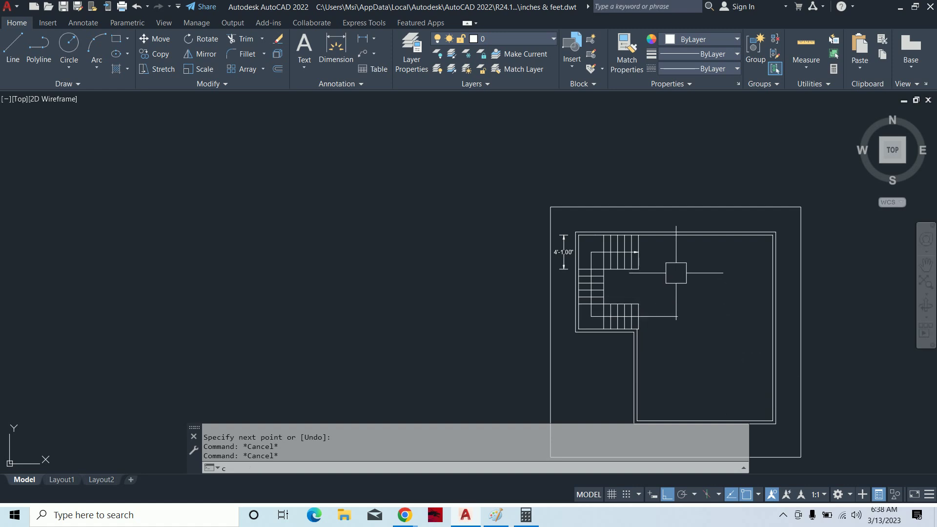
key(Return)
scroll(698, 283, down, 2)
click(547, 184)
scroll(742, 386, down, 1)
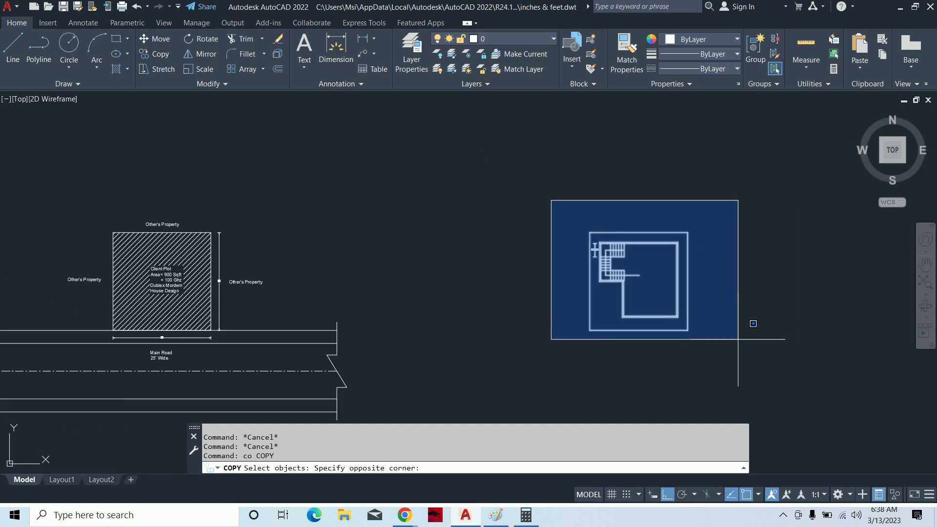
click(747, 386)
key(Return)
click(747, 335)
middle_drag(779, 352, 602, 354)
click(656, 314)
key(Escape)
key(Escape)
key(Escape)
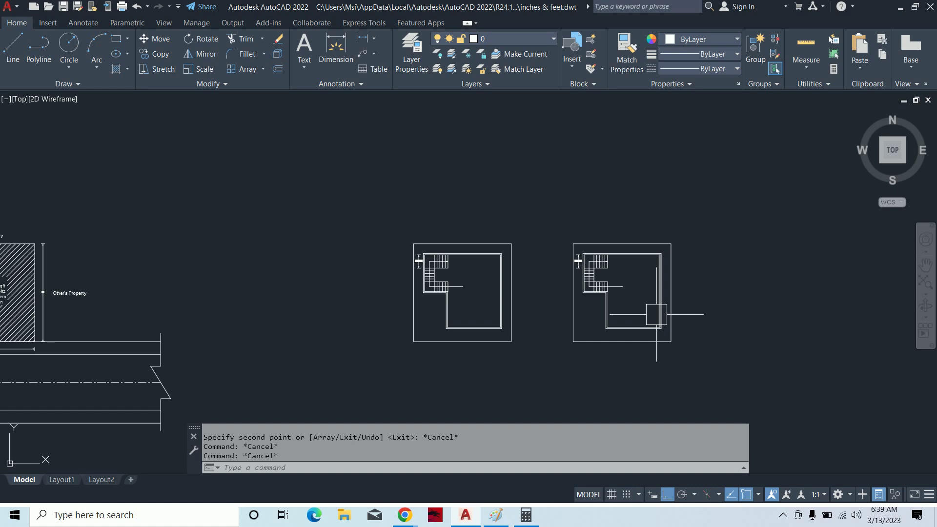
scroll(586, 259, up, 4)
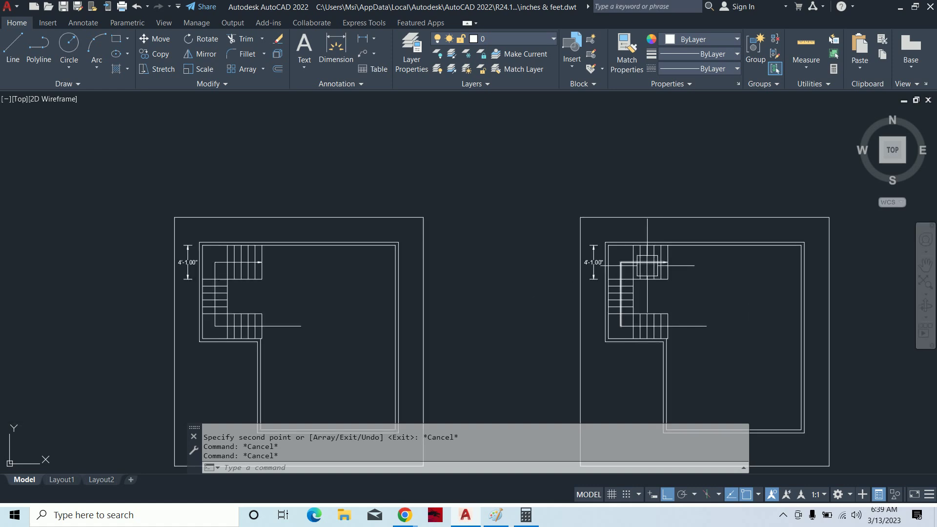
scroll(586, 259, up, 2)
middle_drag(648, 267, 670, 255)
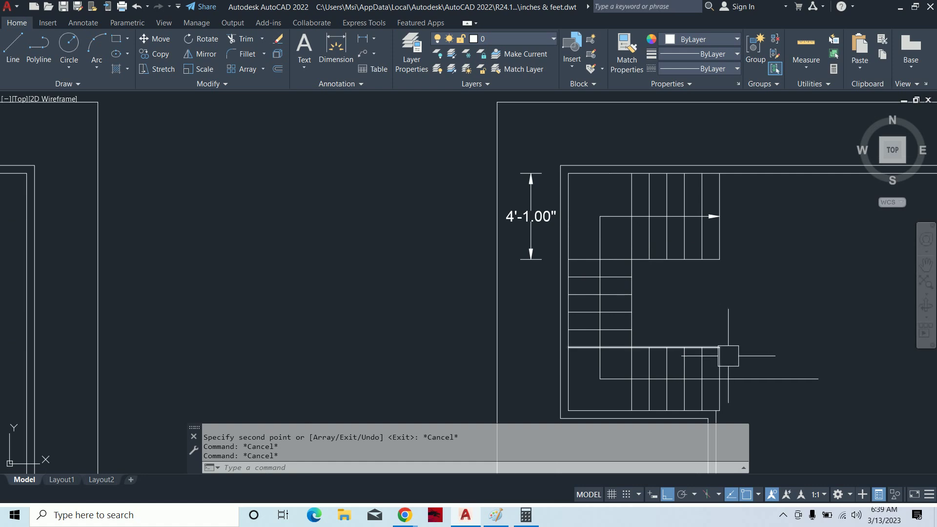
scroll(714, 356, up, 1)
scroll(717, 348, up, 1)
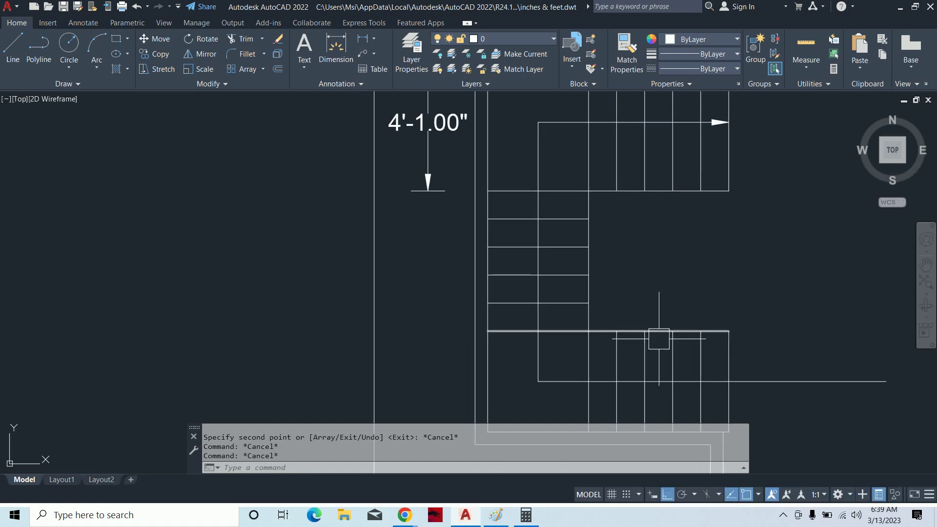
middle_drag(573, 358, 591, 398)
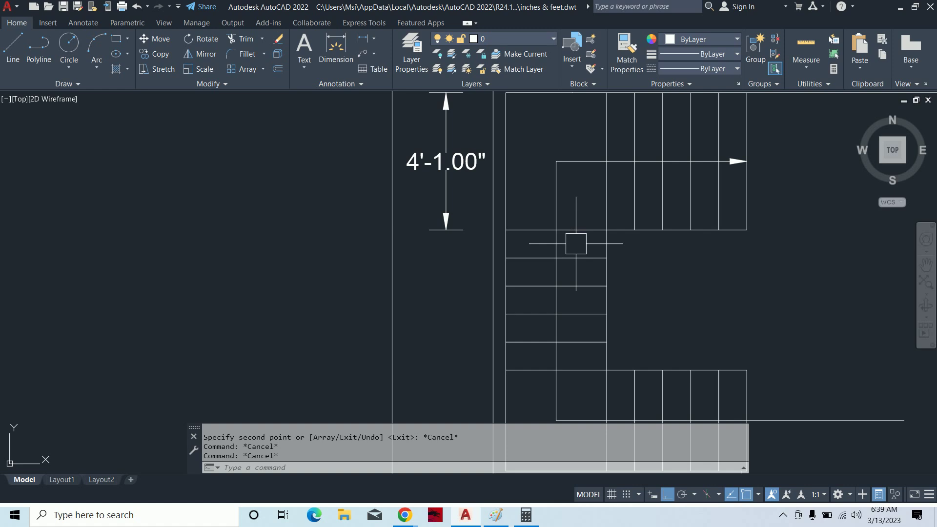
middle_drag(598, 156, 580, 188)
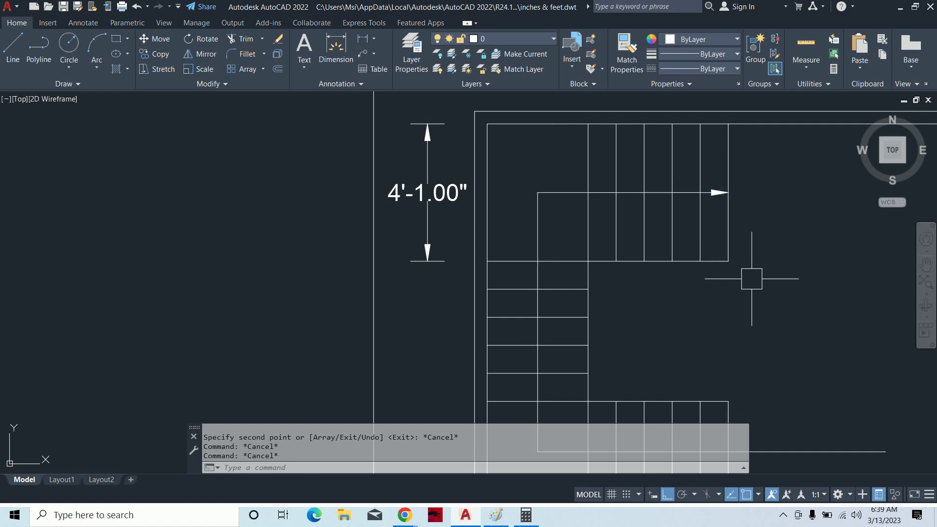
scroll(751, 279, down, 4)
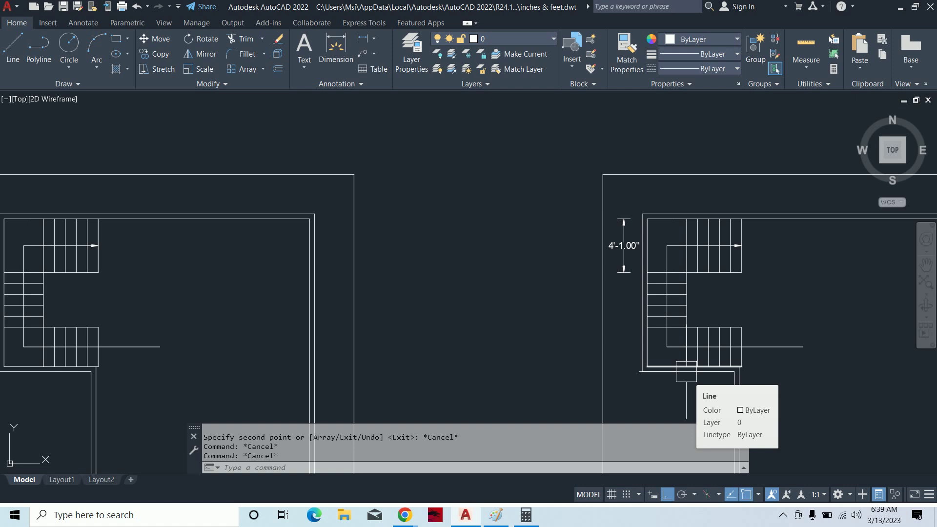
mouse_move(686, 371)
middle_drag(710, 339, 707, 270)
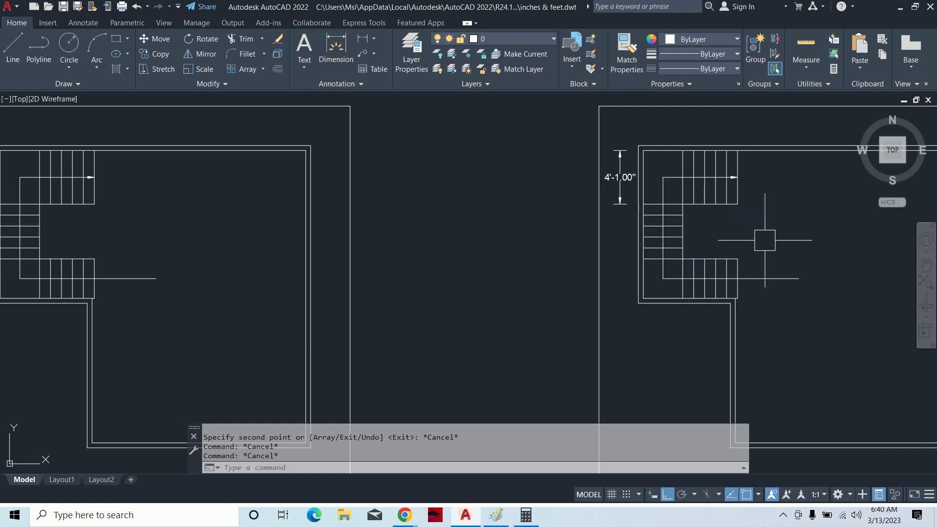
scroll(689, 202, down, 6)
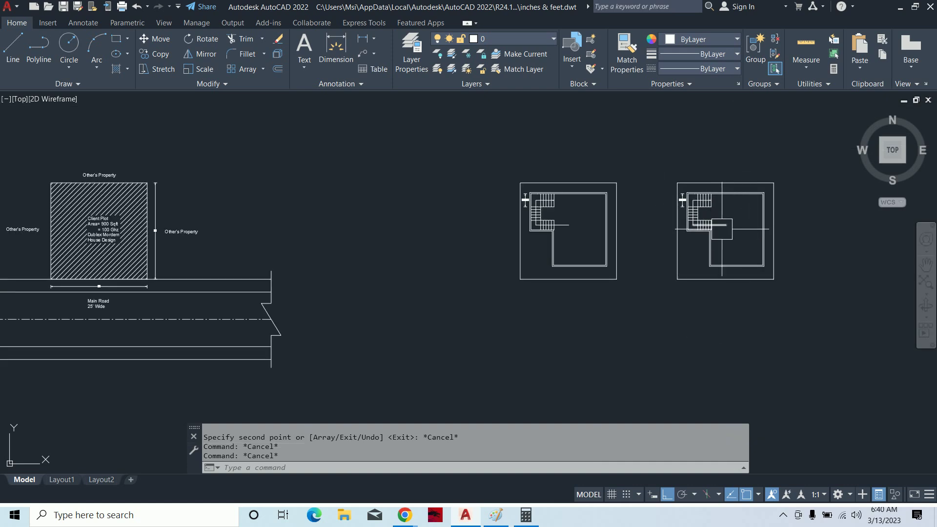
mouse_move(722, 228)
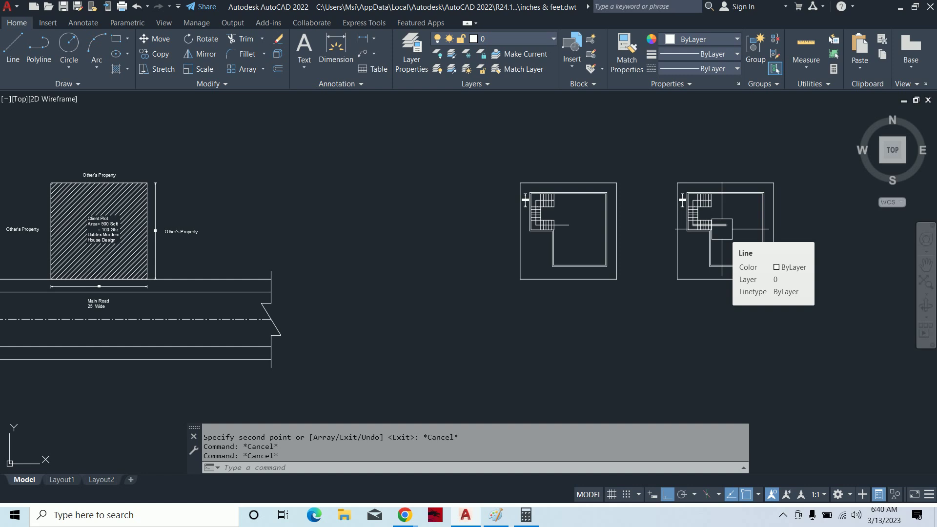
scroll(700, 214, up, 4)
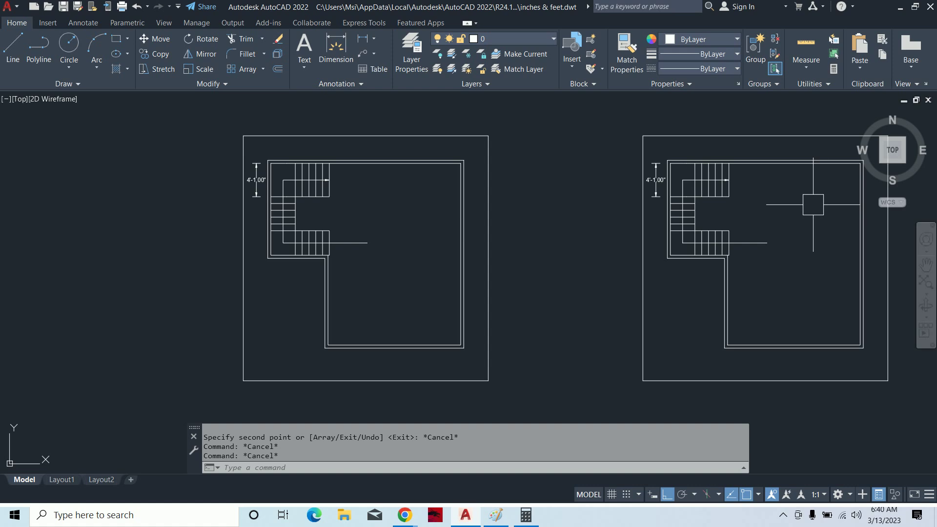
scroll(728, 202, up, 2)
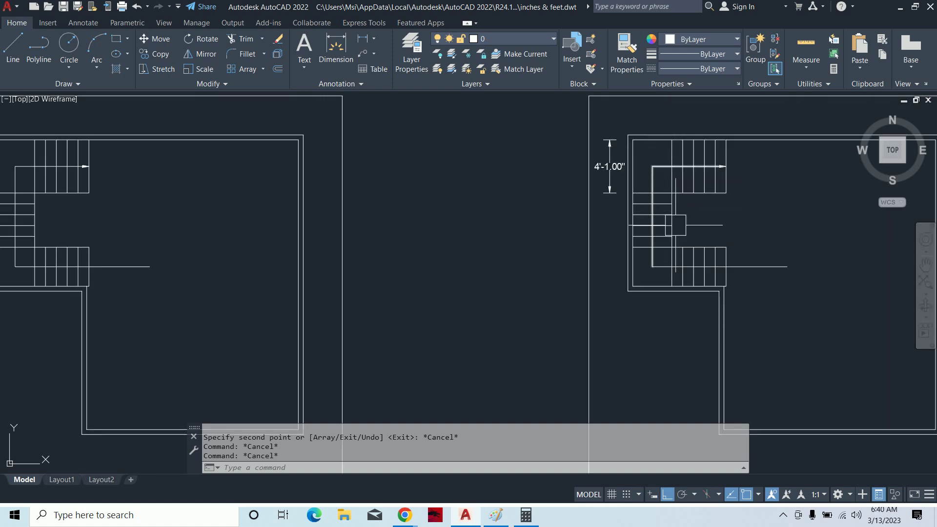
scroll(686, 147, up, 6)
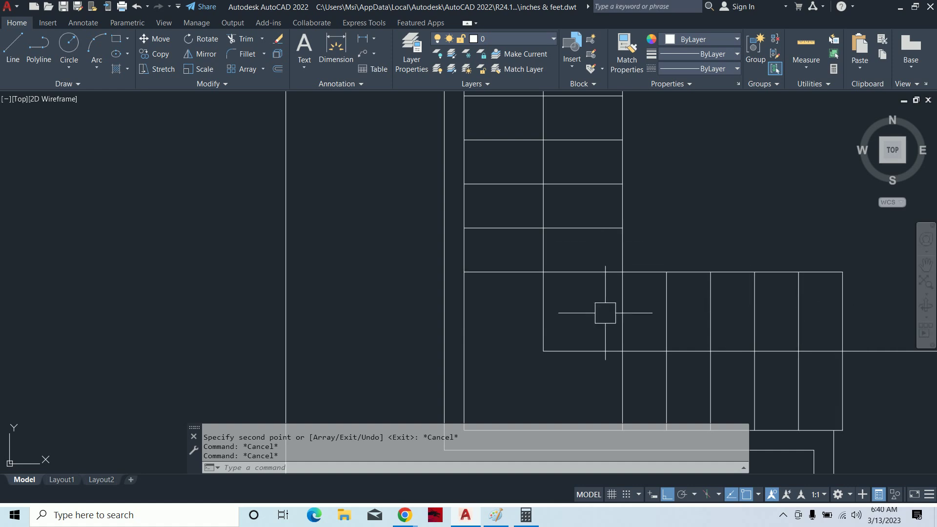
scroll(636, 303, down, 4)
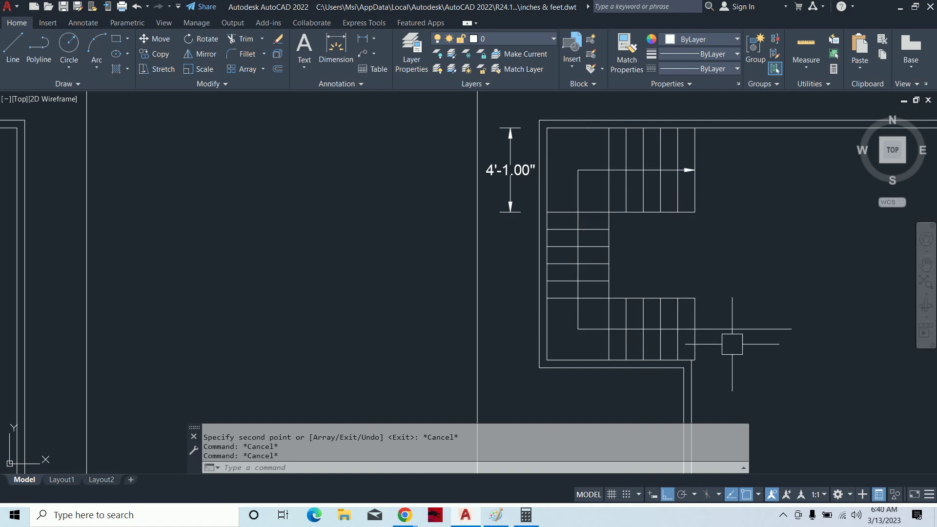
scroll(678, 222, down, 2)
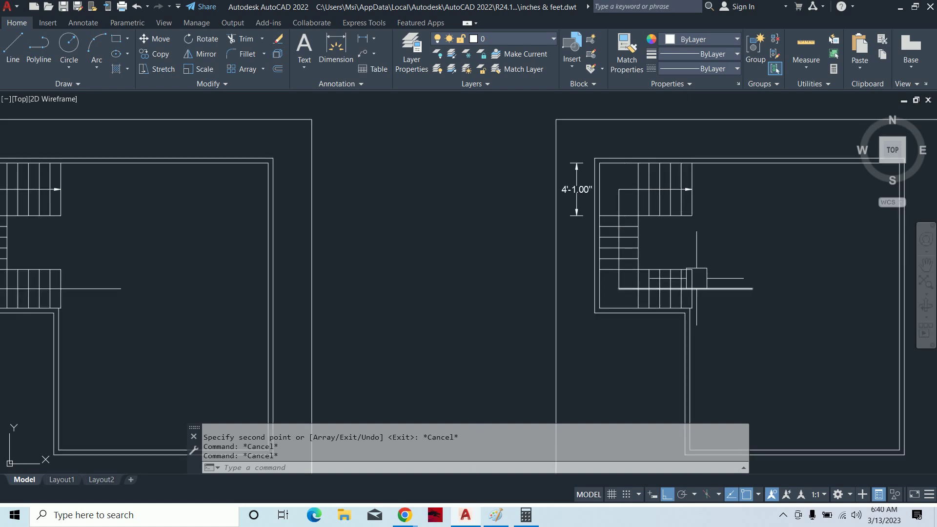
scroll(696, 278, up, 2)
Delete the old stair and its dimension from the copied plan.
click(710, 303)
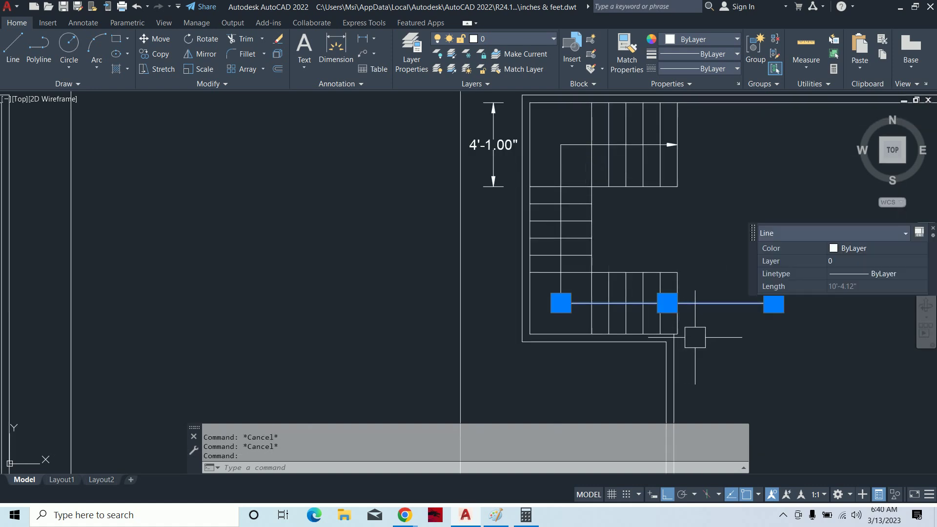
click(707, 325)
click(551, 141)
key(Delete)
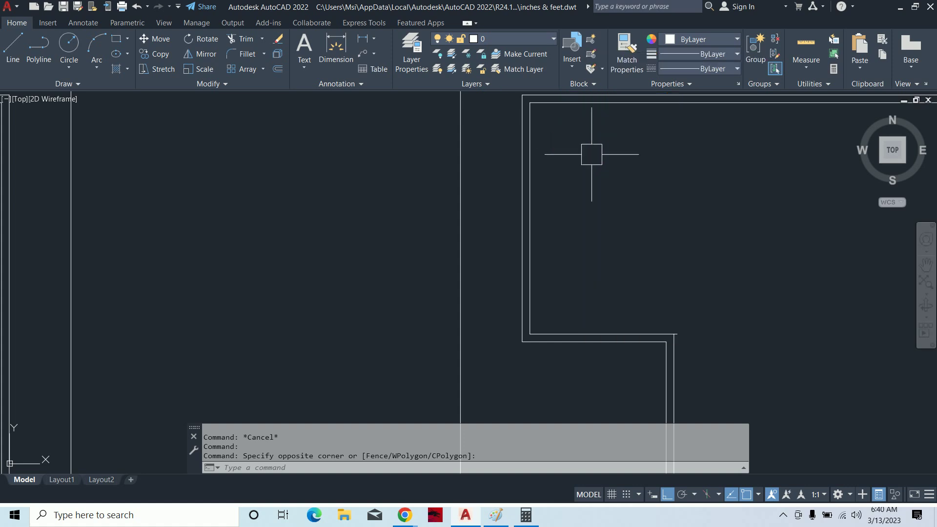
Offset the left, top and lower stairwell walls 3' inward.
text(o)
key(Return)
text(3')
key(Return)
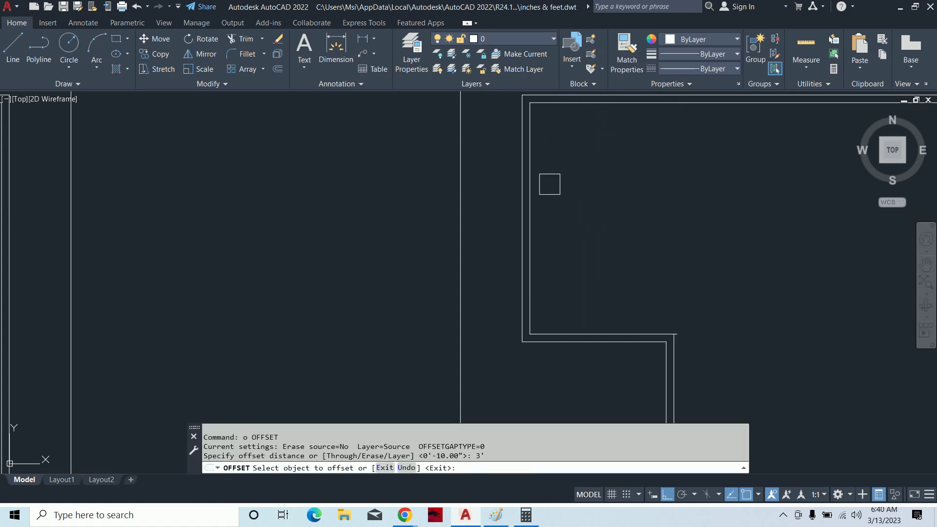
click(530, 198)
click(619, 205)
click(623, 103)
click(649, 300)
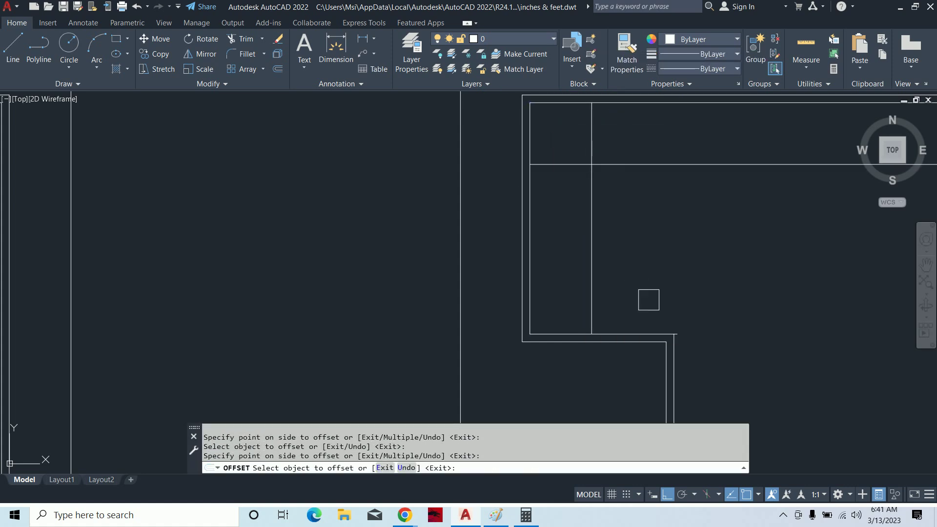
click(631, 334)
click(630, 234)
key(Escape)
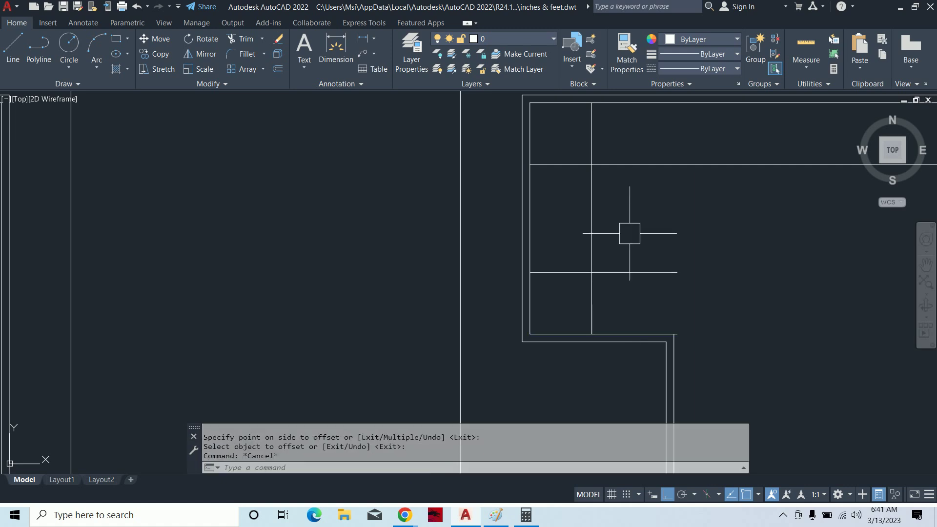
middle_drag(629, 233, 619, 249)
Offset the new vertical line 12" right, then that copy another 3' right.
text(o)
key(Return)
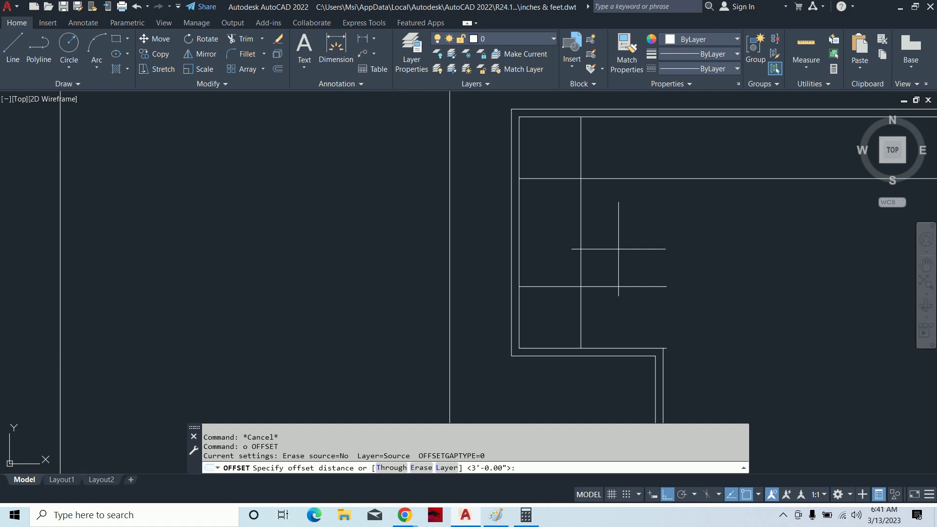
text(12)
key(Return)
click(581, 224)
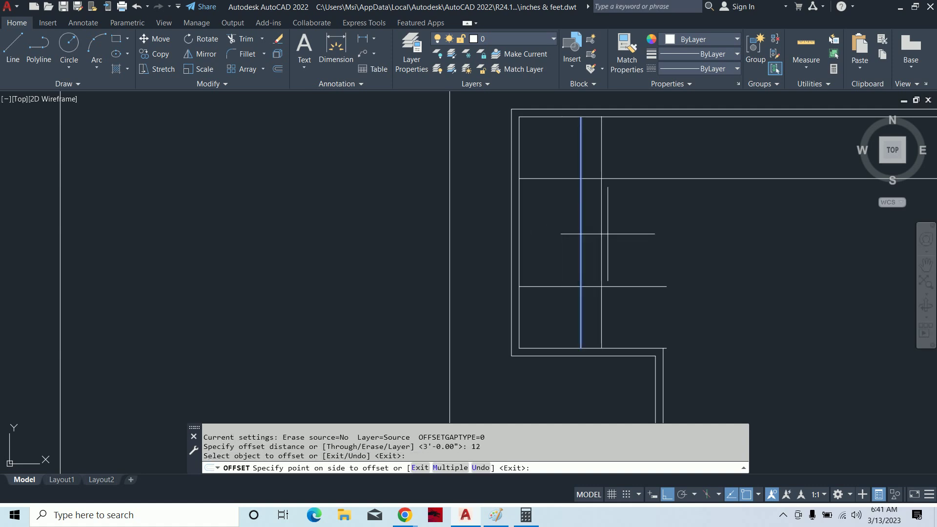
click(608, 234)
key(Return)
key(Return)
text(3')
key(Return)
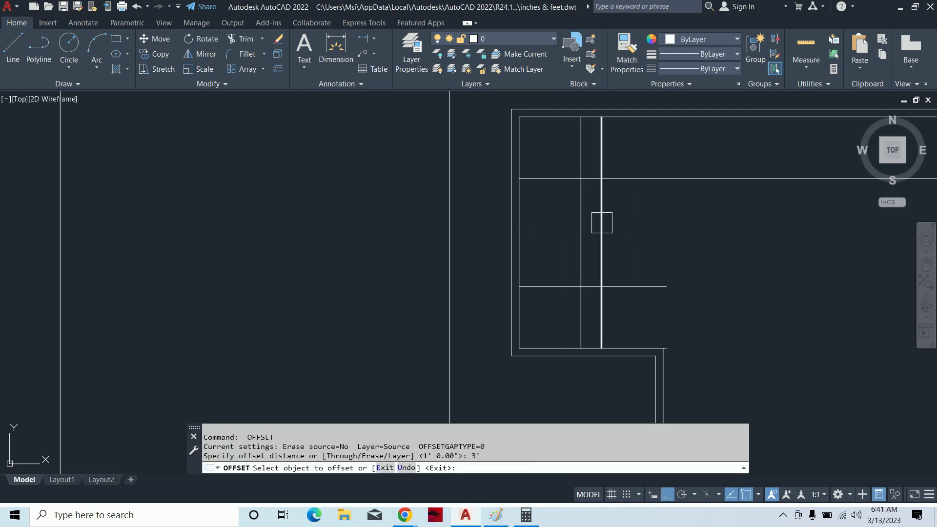
click(601, 222)
click(690, 251)
key(Escape)
key(Escape)
Trim excess stair lines and the tops of the vertical lines above the landing.
text(tr)
key(Return)
scroll(669, 327, up, 4)
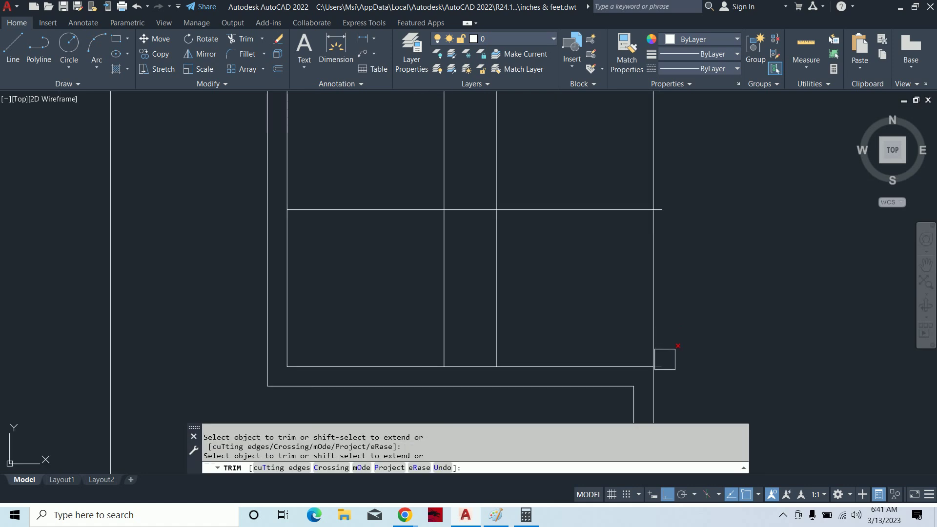
scroll(671, 214, down, 4)
click(700, 257)
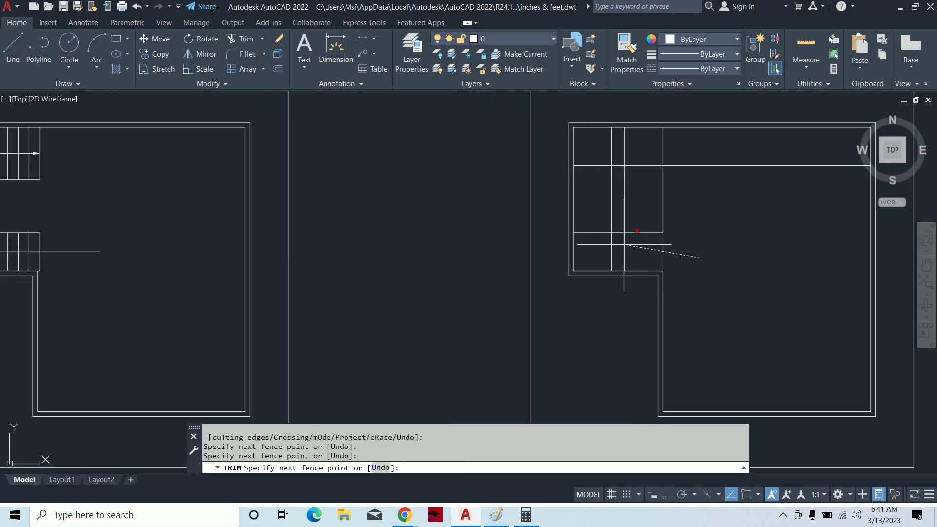
key(Return)
click(703, 164)
scroll(633, 149, up, 2)
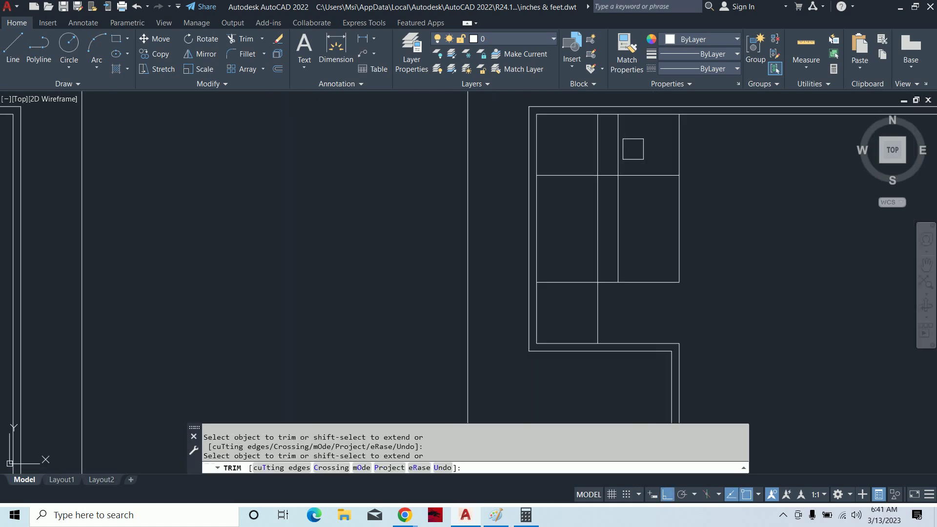
scroll(633, 149, up, 2)
click(607, 146)
click(573, 144)
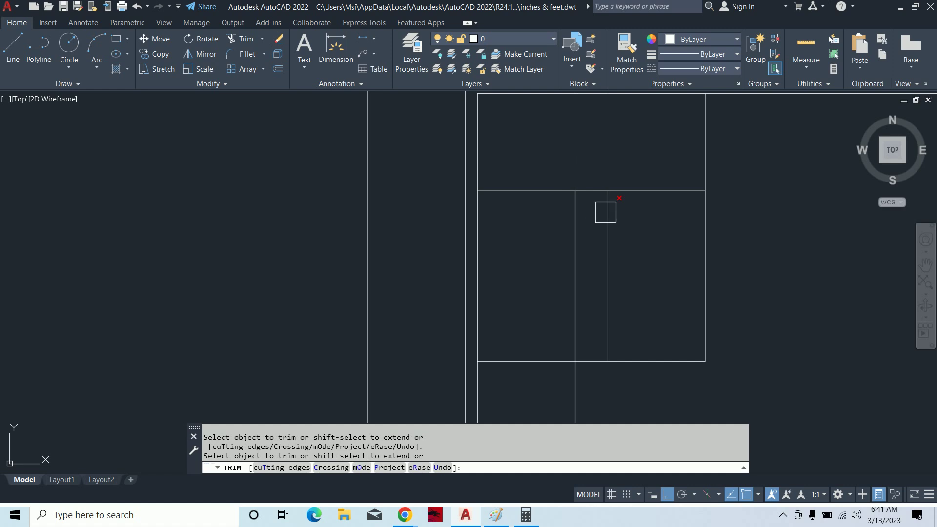
Trim the remaining leftover segments and open the wall below the stairwell.
scroll(588, 265, down, 2)
scroll(588, 263, up, 2)
scroll(588, 259, up, 1)
click(588, 258)
key(Return)
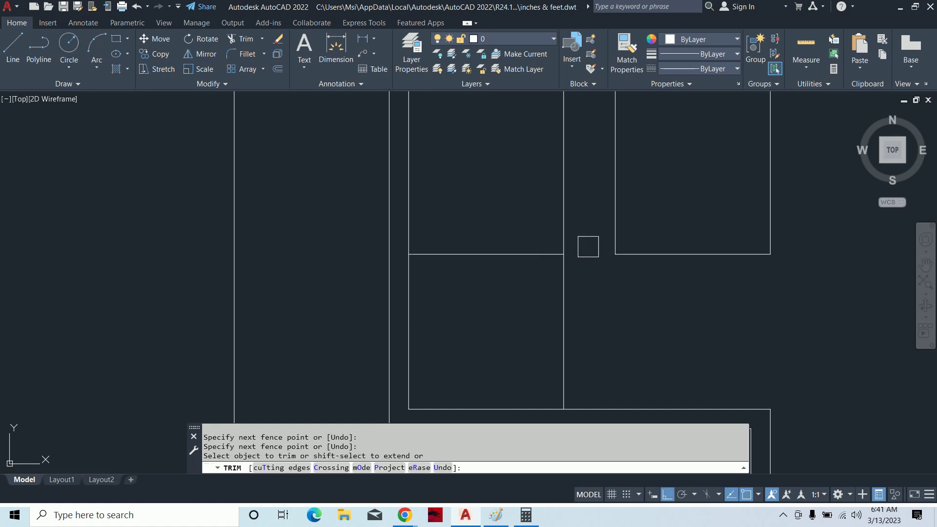
scroll(581, 247, down, 3)
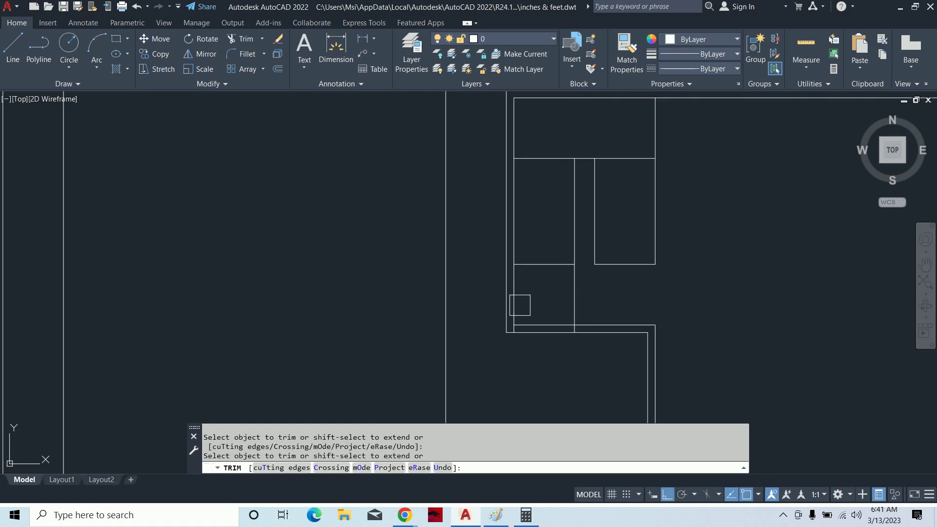
click(574, 295)
click(545, 325)
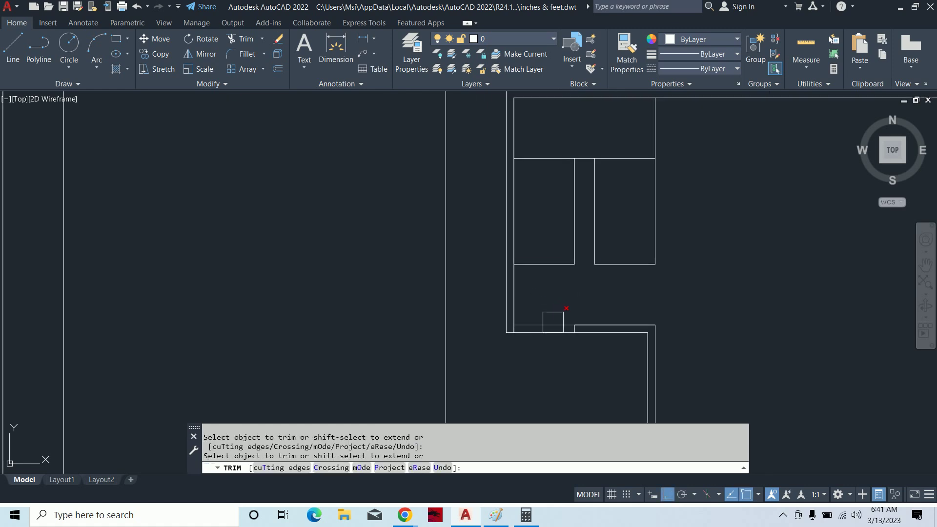
middle_drag(554, 310, 545, 344)
key(Escape)
Offset the landing edge line 9" to create the first tread line.
key(Escape)
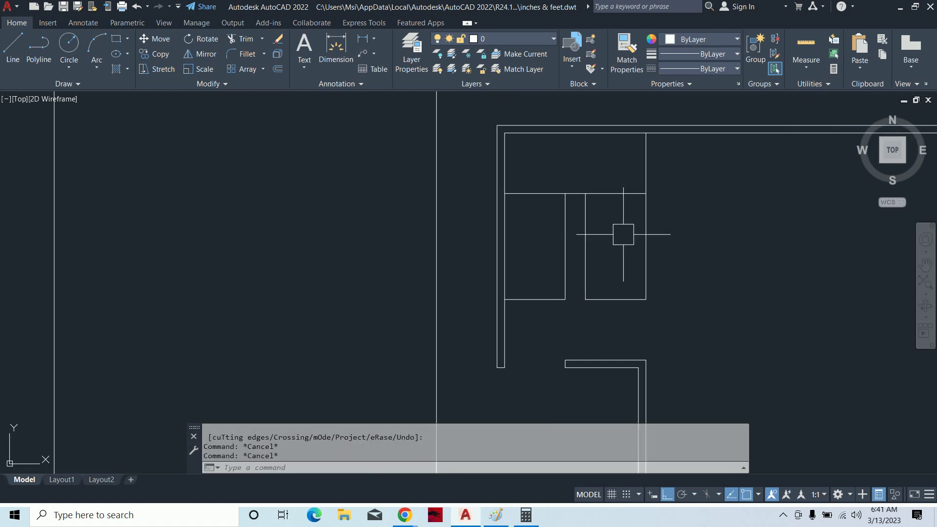
text(o)
key(Return)
text(10)
key(Return)
key(Escape)
key(Escape)
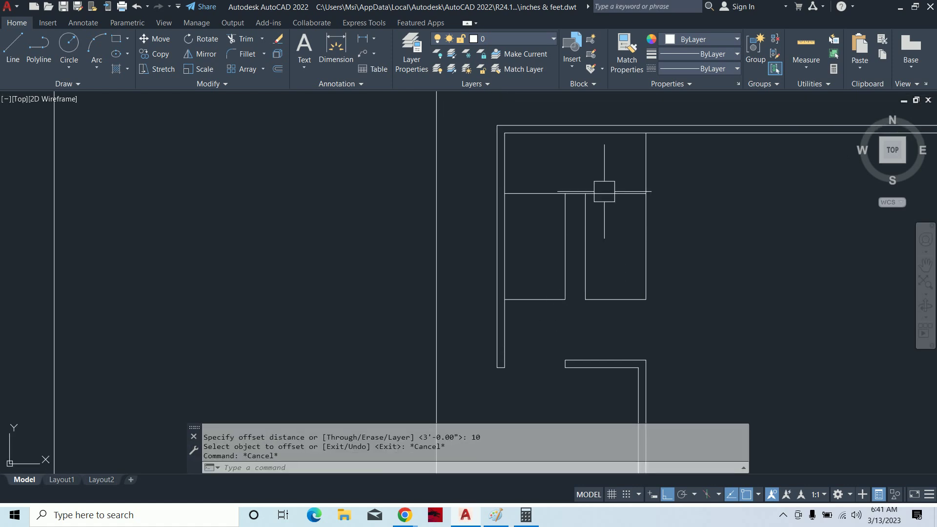
text(o)
key(Return)
text(9)
key(Return)
click(617, 194)
click(617, 217)
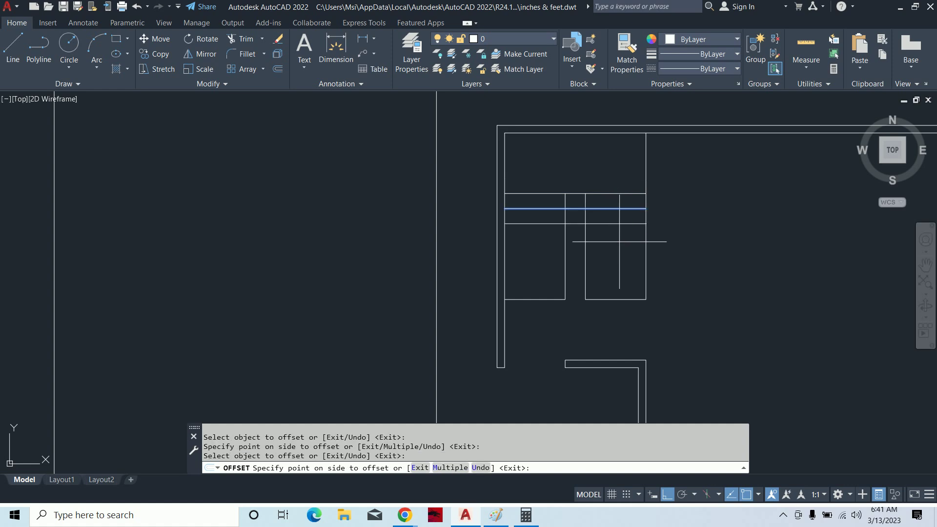
Add two more tread lines at 9" spacing below the first.
click(617, 239)
click(617, 247)
click(617, 261)
click(617, 268)
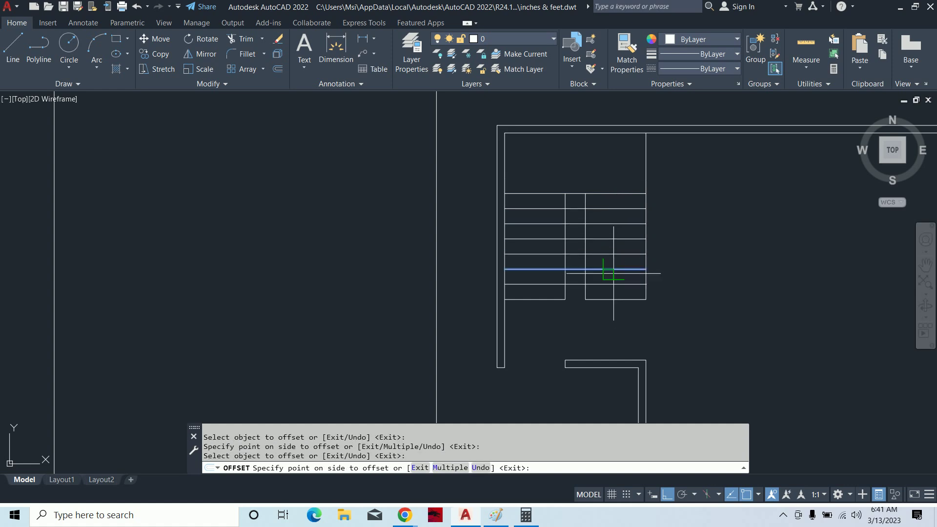
key(Escape)
key(Escape)
Trim the tread lines crossing the gap between the two flights.
text(tr)
key(Return)
scroll(586, 290, up, 2)
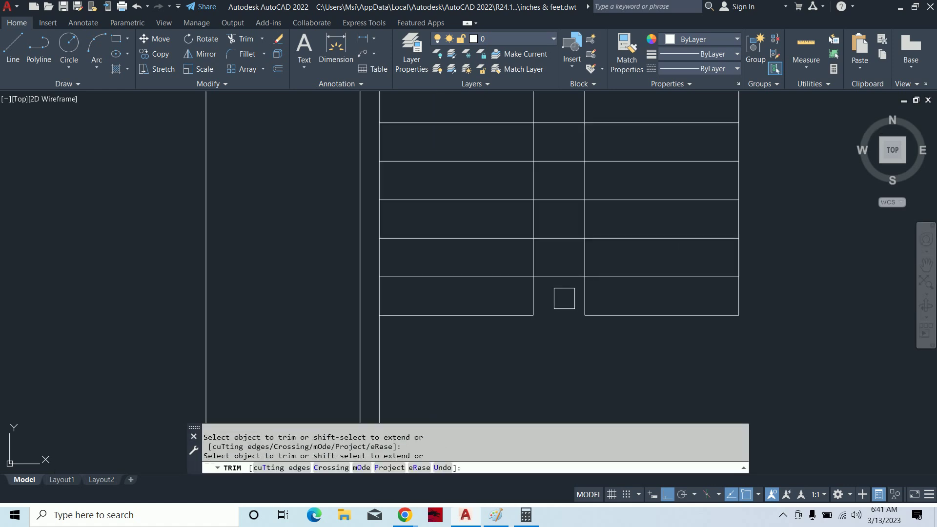
scroll(566, 261, down, 2)
drag(566, 301, 562, 216)
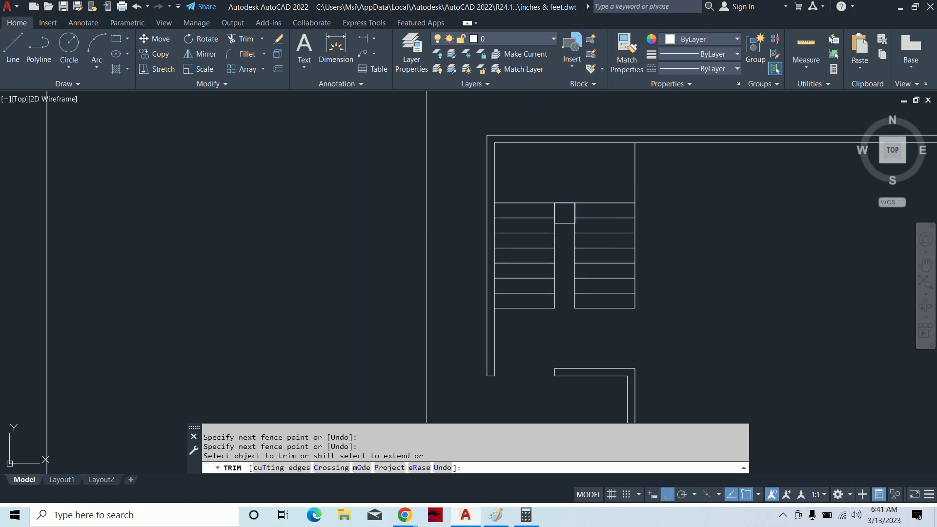
key(Escape)
key(Escape)
scroll(625, 253, down, 2)
mouse_move(599, 269)
middle_down()
mouse_move(604, 280)
mouse_move(586, 278)
middle_up()
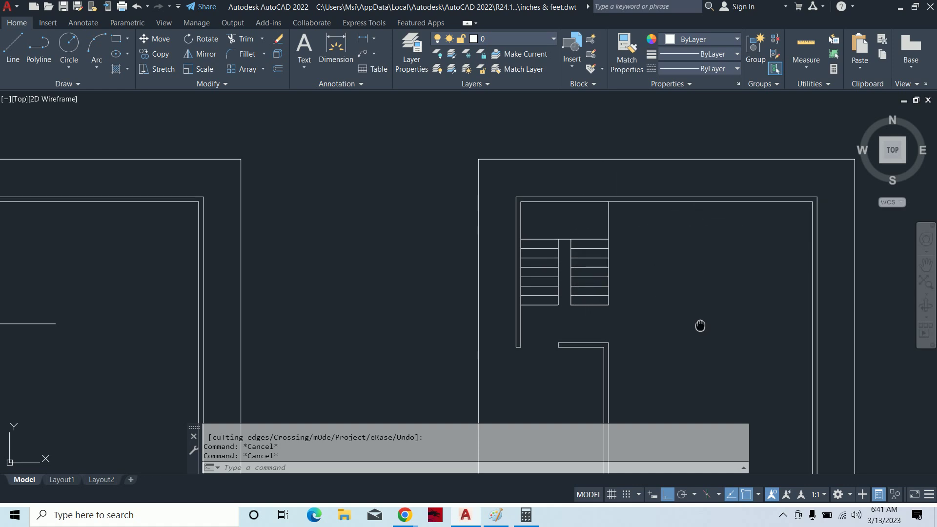
Draw a line from the stair flight's end: 4'6" horizontally, then up to the top wall.
middle_drag(701, 324, 669, 309)
text(l)
key(Return)
click(579, 290)
text(4')
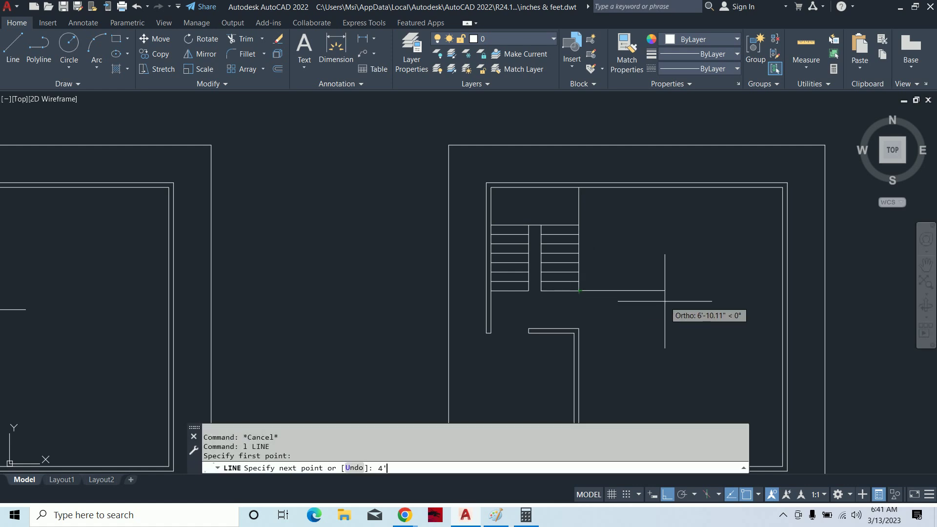
text(6)
key(Return)
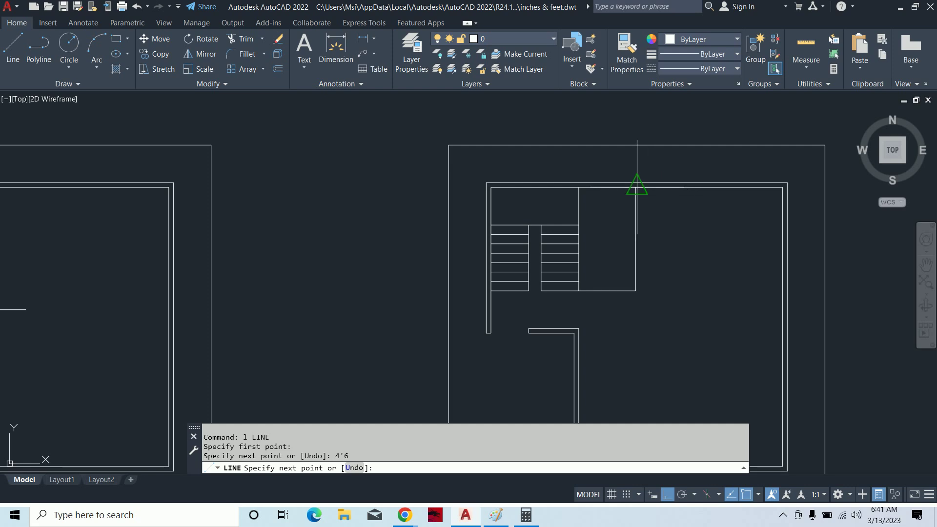
scroll(635, 187, up, 3)
click(635, 187)
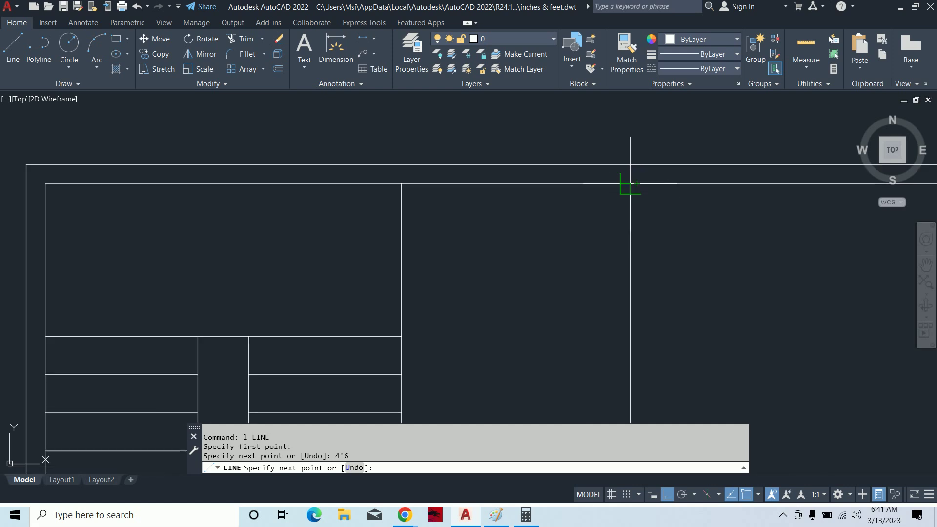
key(Escape)
Clear leftover commands and zoom to re-centre the left stair plan.
scroll(620, 246, down, 2)
key(Escape)
scroll(585, 219, down, 4)
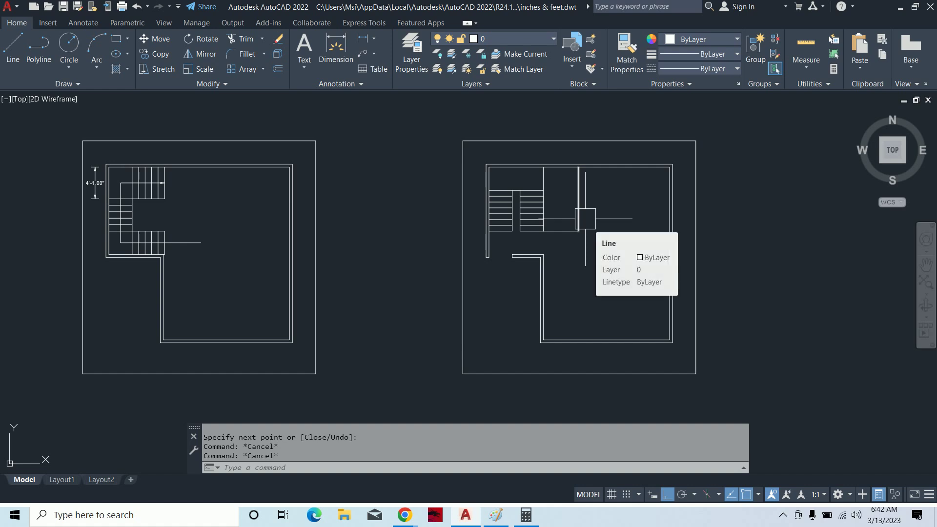
key(Escape)
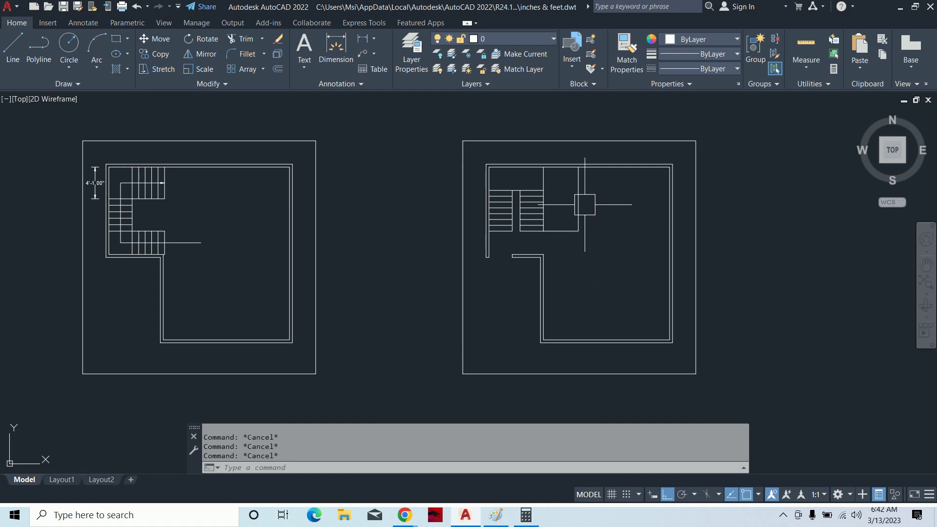
scroll(587, 208, down, 4)
scroll(389, 201, up, 4)
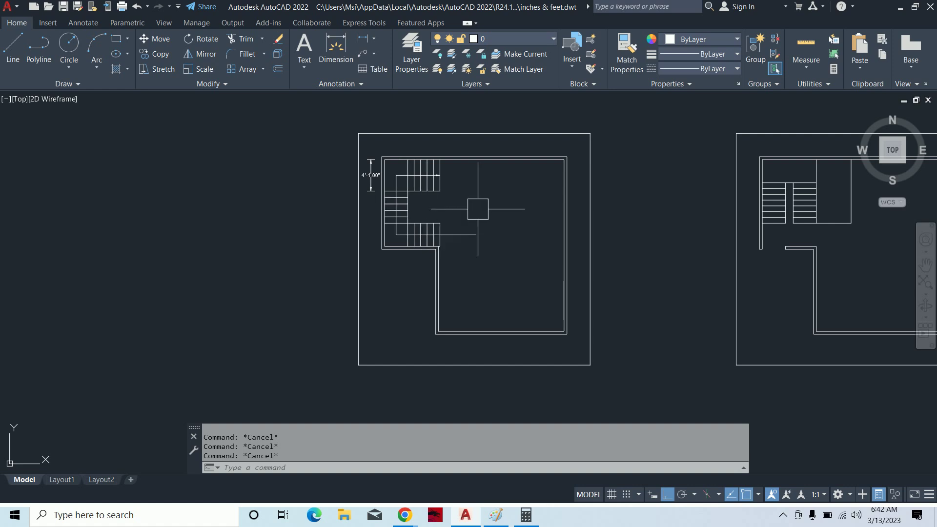
Delete the long line running right from the lower flight, then undo the deletion.
scroll(615, 210, down, 4)
scroll(571, 224, up, 1)
scroll(489, 204, up, 5)
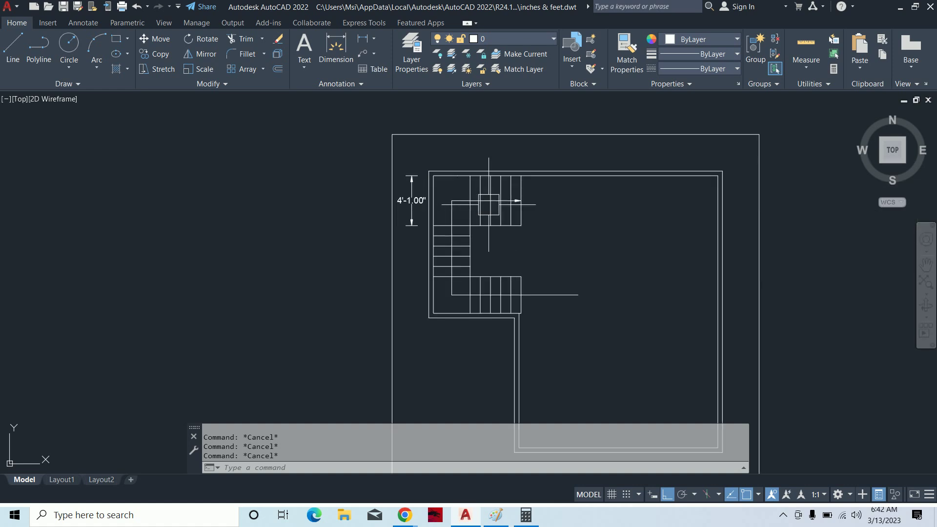
middle_drag(488, 204, 455, 214)
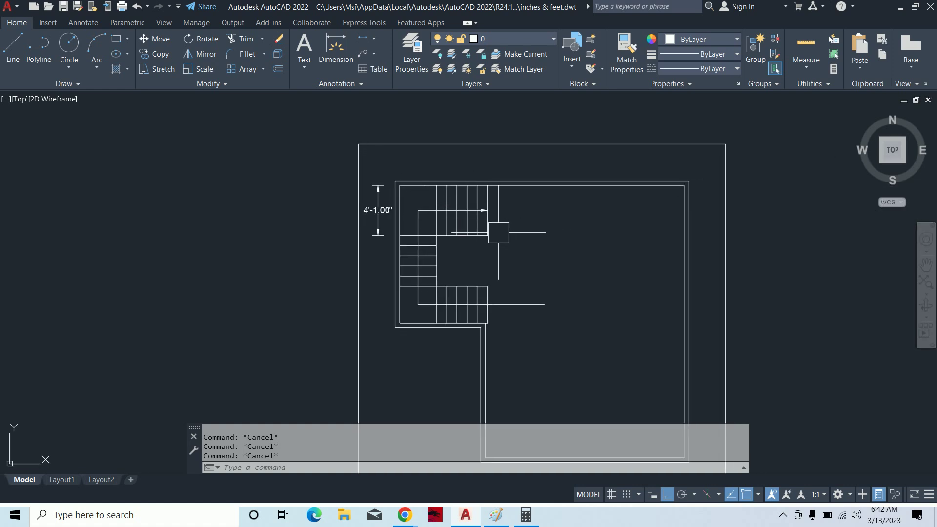
click(529, 304)
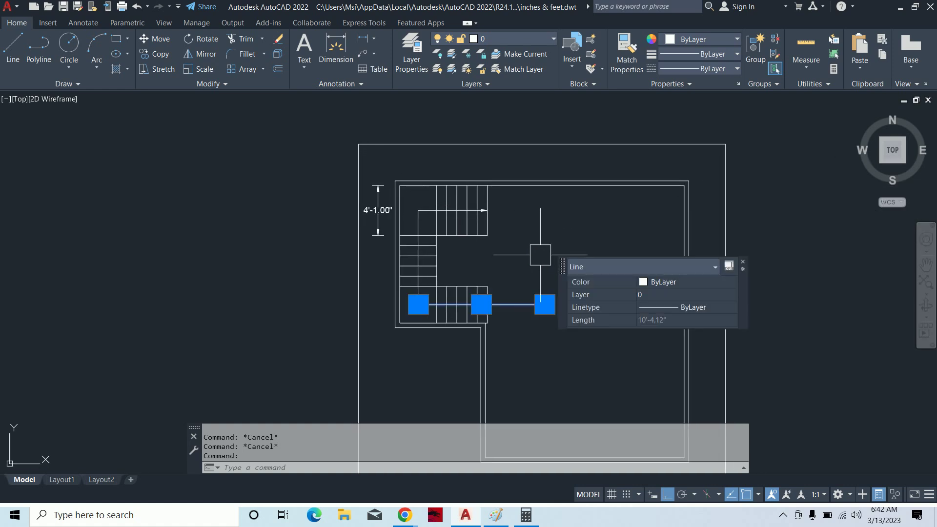
key(Delete)
scroll(460, 210, up, 6)
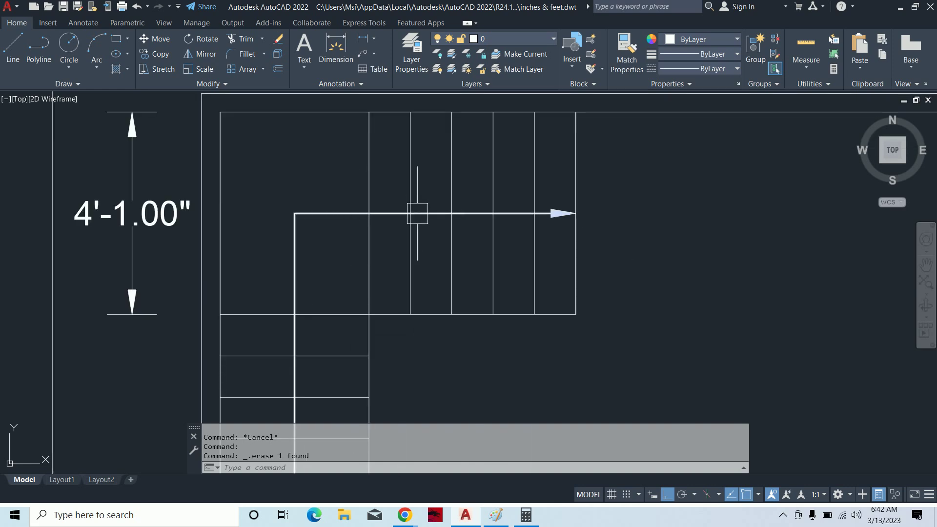
scroll(418, 213, down, 4)
scroll(523, 239, down, 2)
key(ctrl+z)
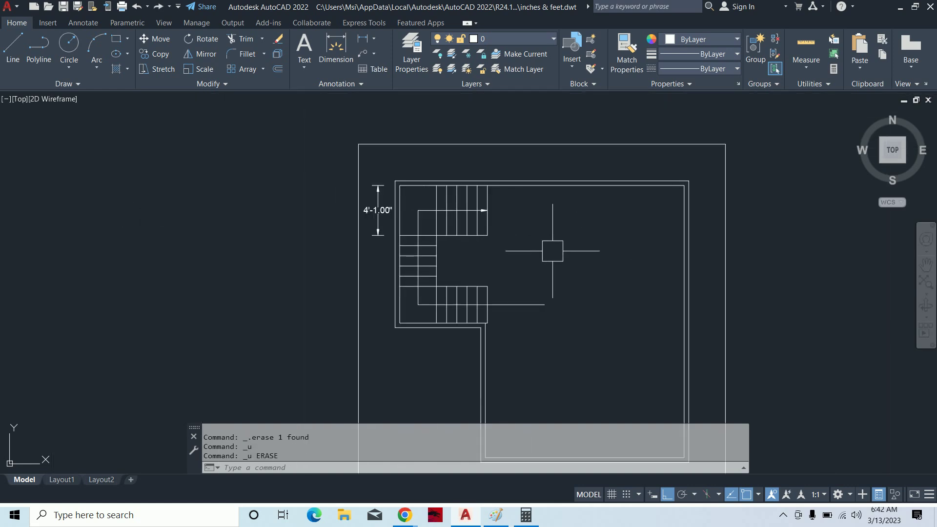
middle_drag(552, 250, 500, 242)
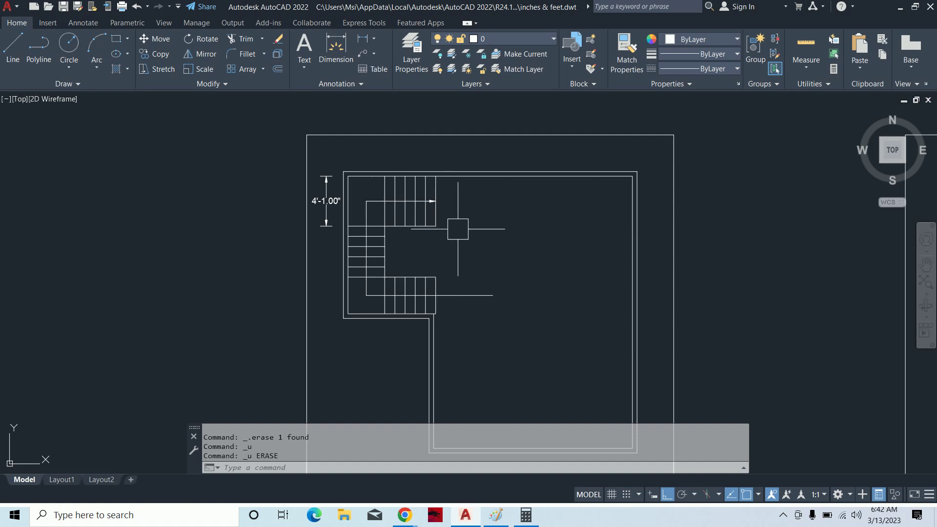
scroll(426, 264, up, 5)
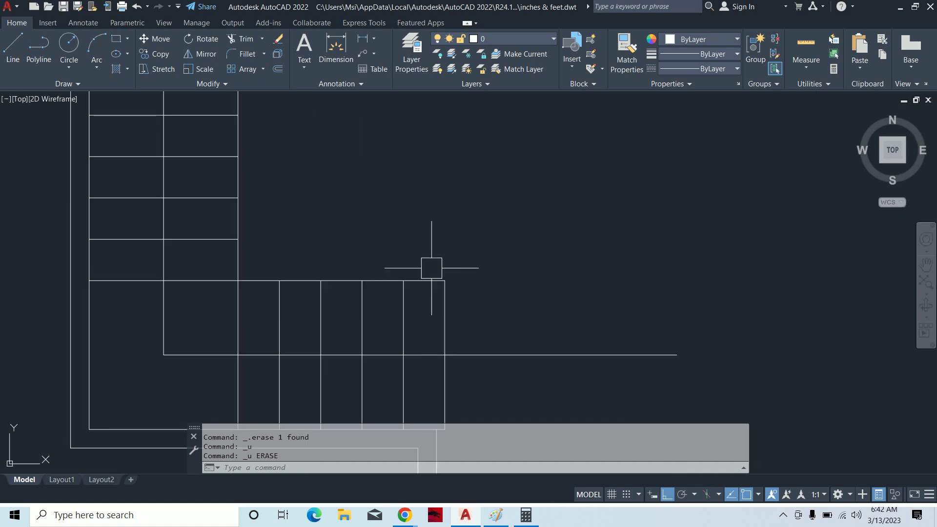
Offset the lower flight's top edge and a vertical stair edge 4.5 inches toward the stairwell gap.
text(co)
key(Return)
text(4.)
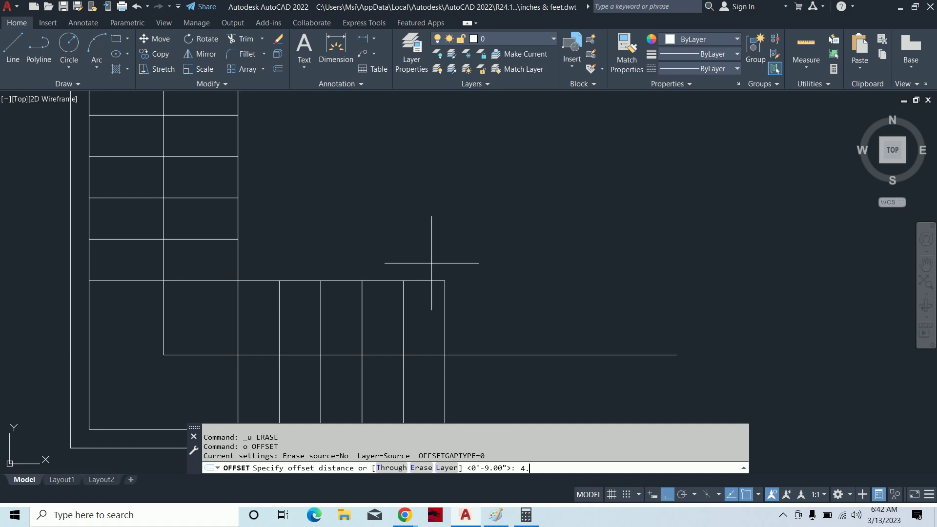
text(5)
key(Return)
click(427, 281)
click(431, 235)
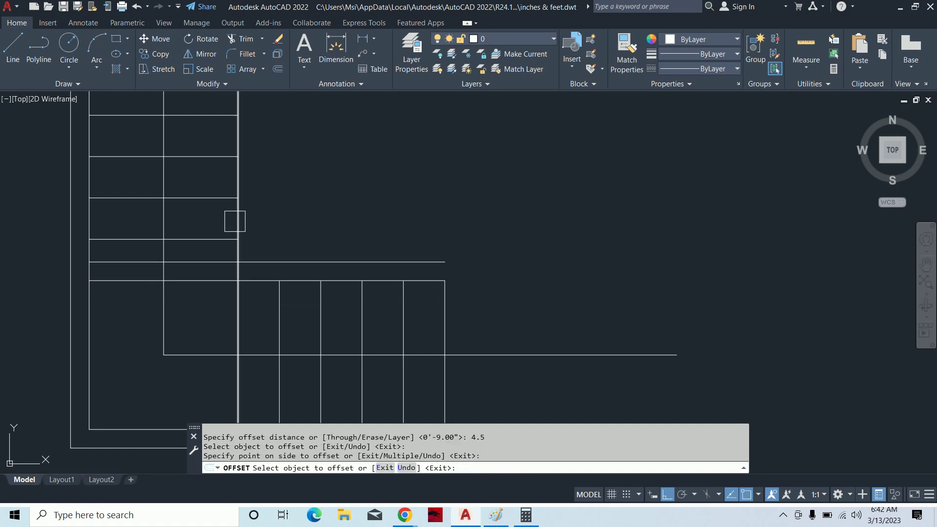
click(237, 221)
click(312, 219)
scroll(385, 211, down, 3)
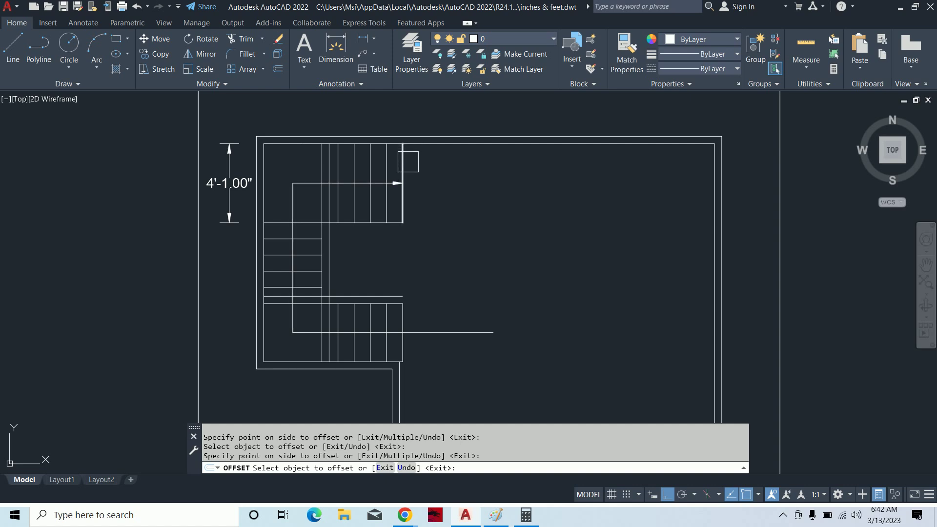
click(408, 163)
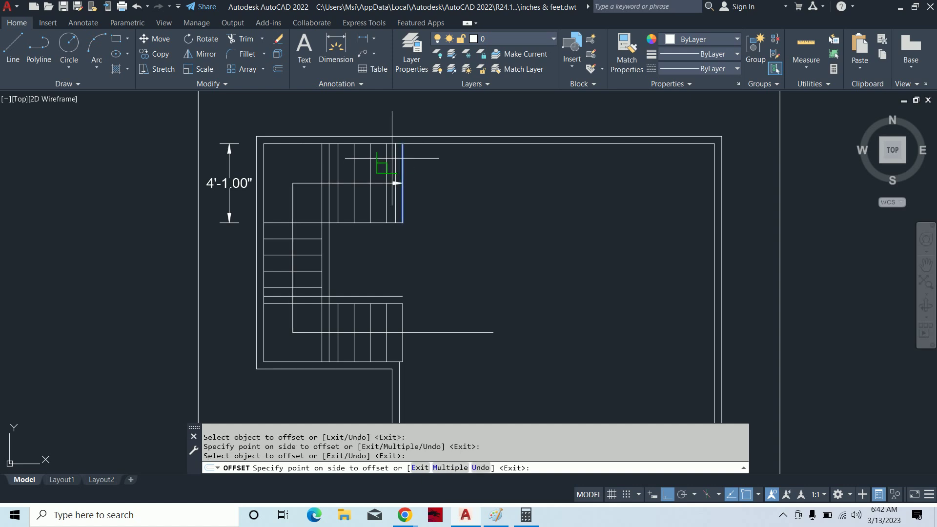
scroll(385, 158, up, 3)
key(Escape)
Draw a vertical line joining the lower offset line to the upper flight's bottom edge.
scroll(406, 179, down, 2)
key(Escape)
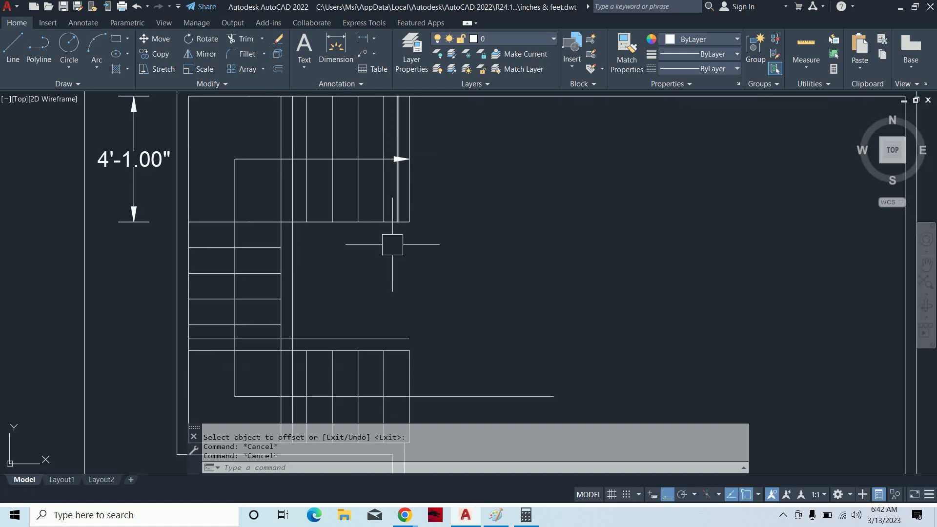
text(l)
key(Return)
click(409, 350)
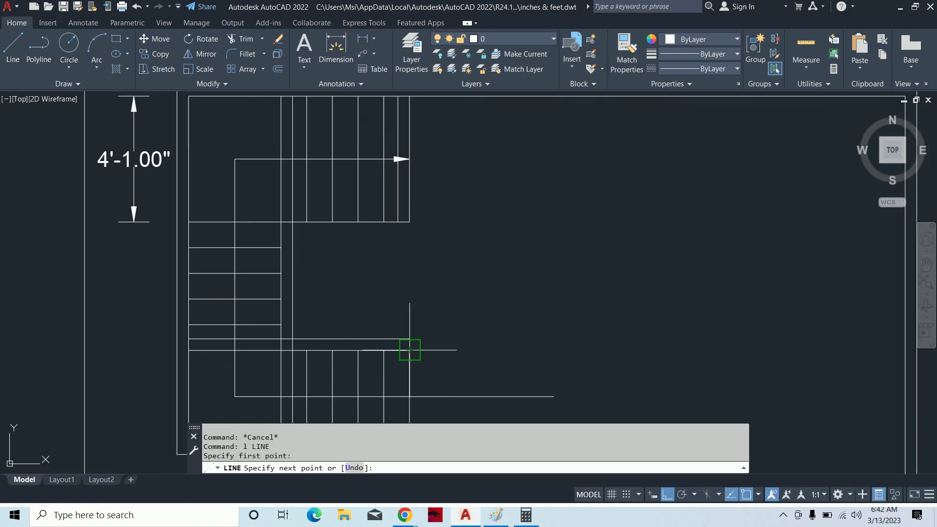
click(410, 222)
key(Escape)
key(Escape)
text(l)
key(Return)
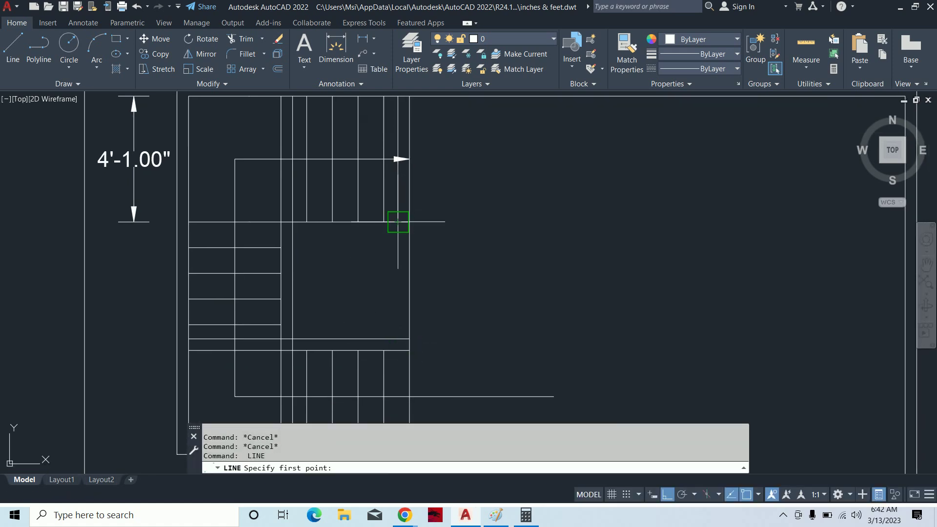
click(396, 222)
key(Escape)
key(Escape)
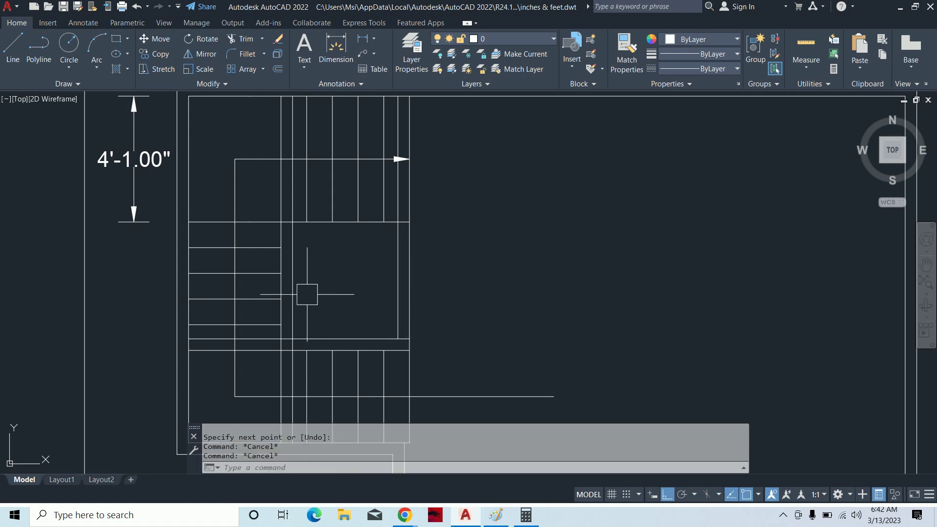
Start trimming the overlapping lines at the stairwell corner.
scroll(287, 244, up, 3)
scroll(254, 239, up, 3)
mouse_move(244, 244)
middle_down()
mouse_move(222, 236)
mouse_move(82, 274)
middle_up()
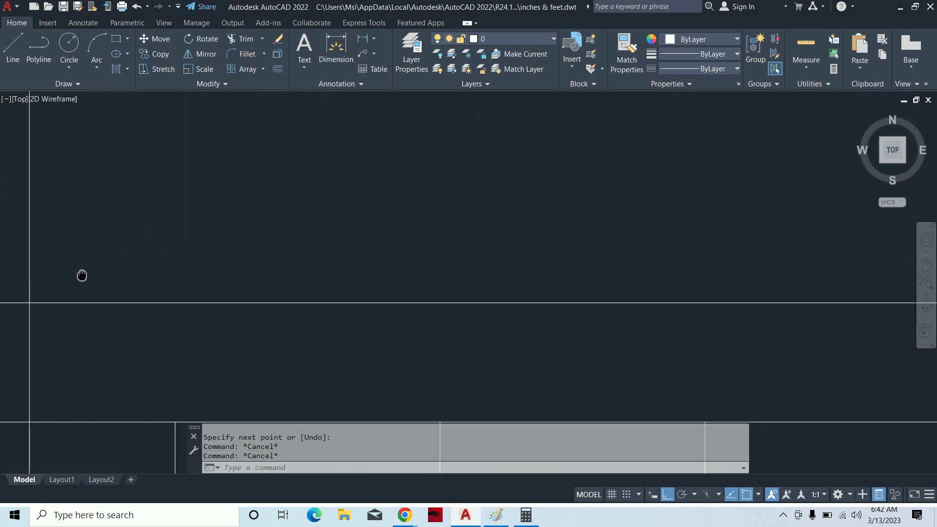
key(Escape)
text(tr)
key(Return)
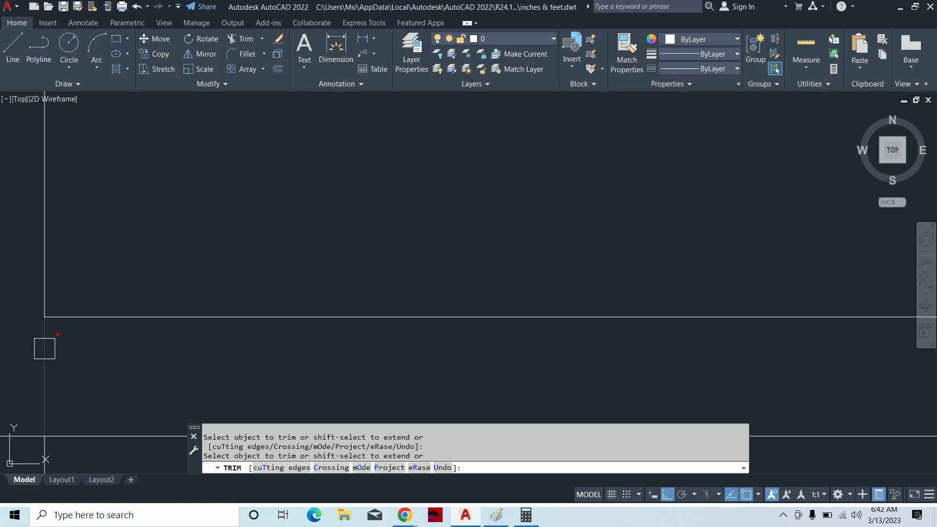
mouse_move(96, 277)
middle_down()
mouse_move(152, 351)
mouse_move(186, 369)
middle_up()
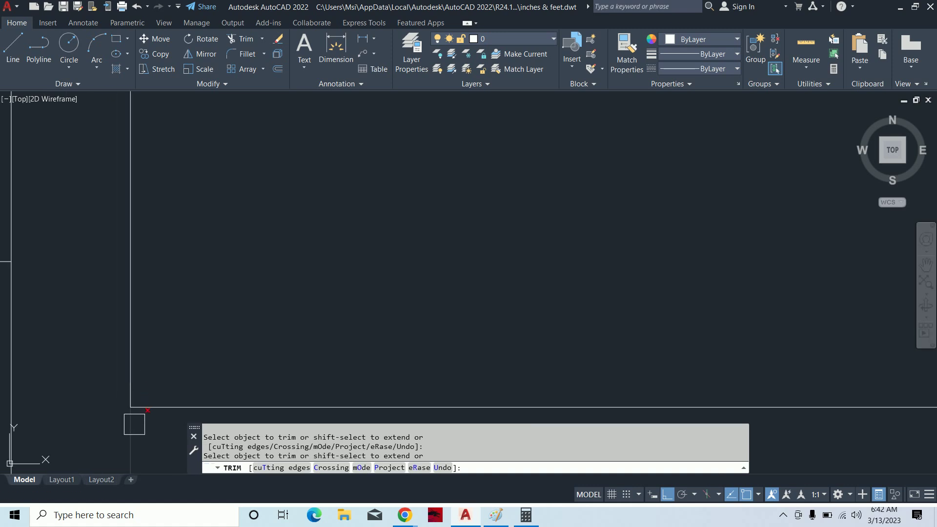
scroll(272, 335, down, 3)
scroll(186, 256, up, 4)
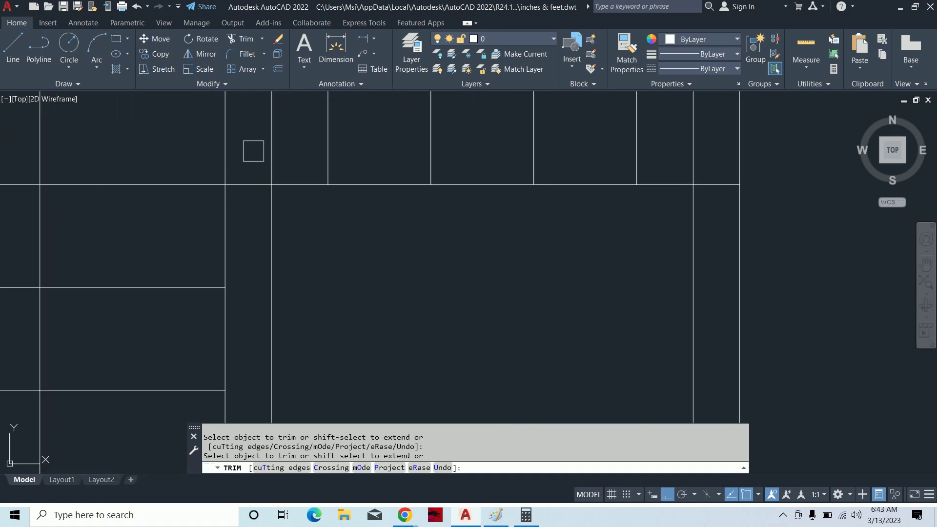
scroll(347, 235, down, 3)
Offset the top horizontal stairwell line 4.5 inches downward.
key(Escape)
scroll(309, 225, up, 3)
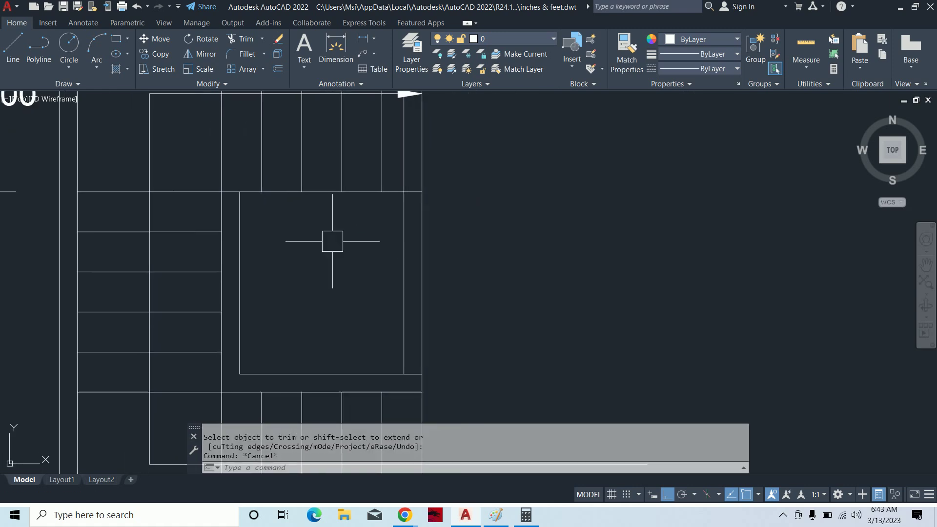
scroll(354, 199, up, 1)
key(Escape)
key(Escape)
text(o)
key(Return)
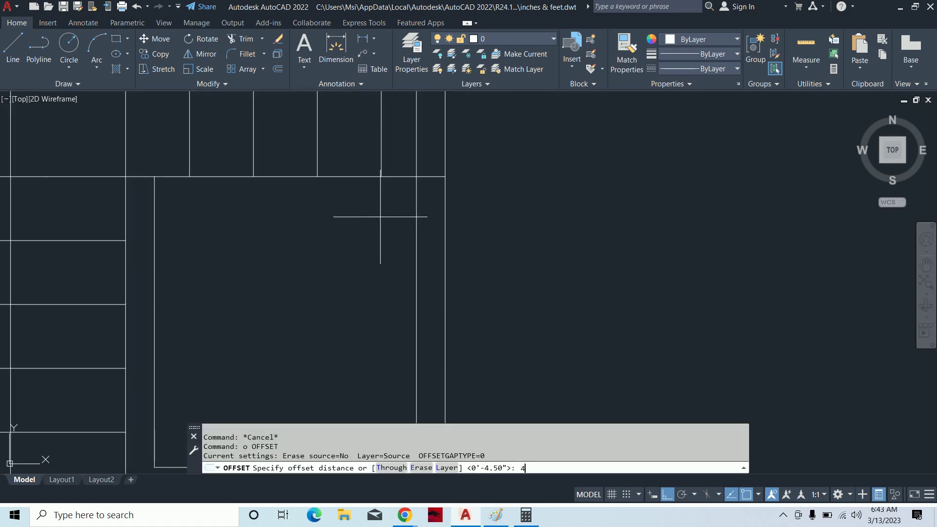
key(Return)
click(266, 176)
click(270, 215)
key(Escape)
key(Escape)
scroll(244, 205, up, 2)
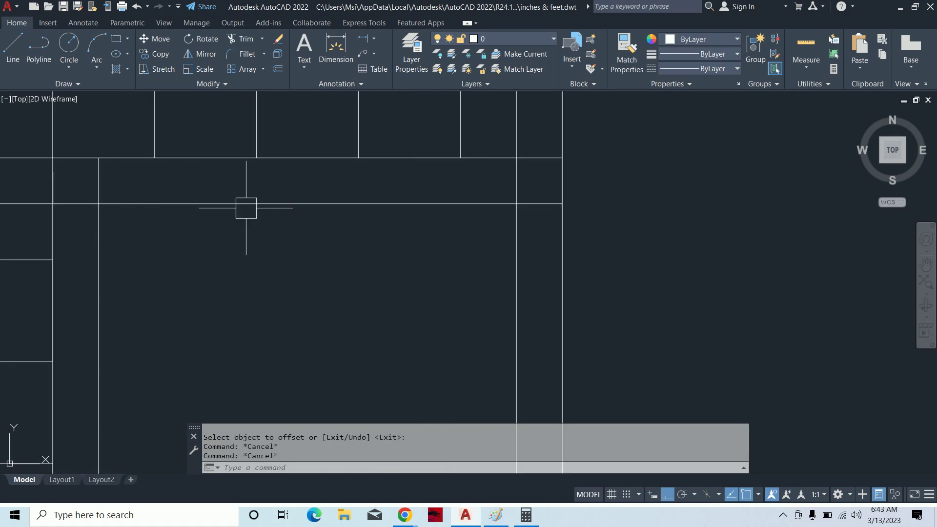
key(Escape)
Trim the overhanging end of the horizontal line at the stairwell junction.
text(tr)
key(Return)
click(540, 204)
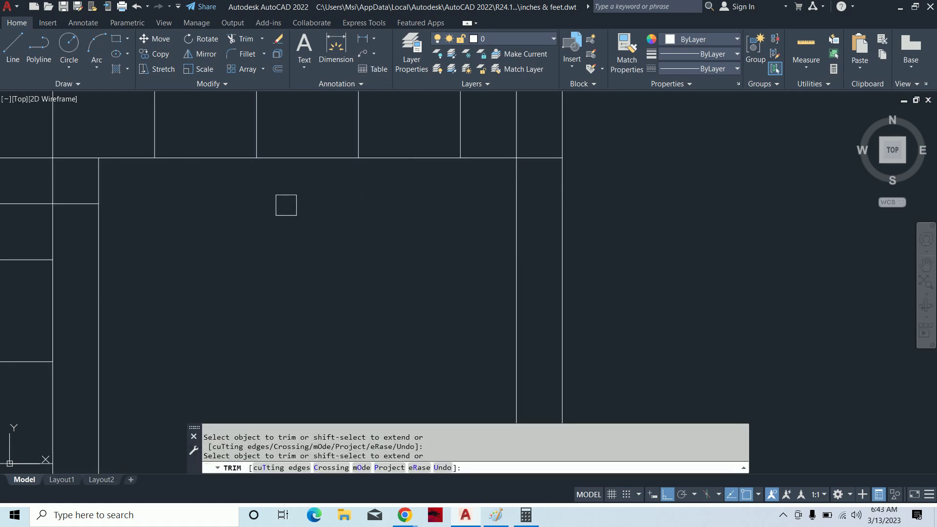
scroll(286, 206, up, 2)
scroll(219, 242, up, 3)
middle_drag(303, 266, 204, 246)
scroll(204, 246, down, 2)
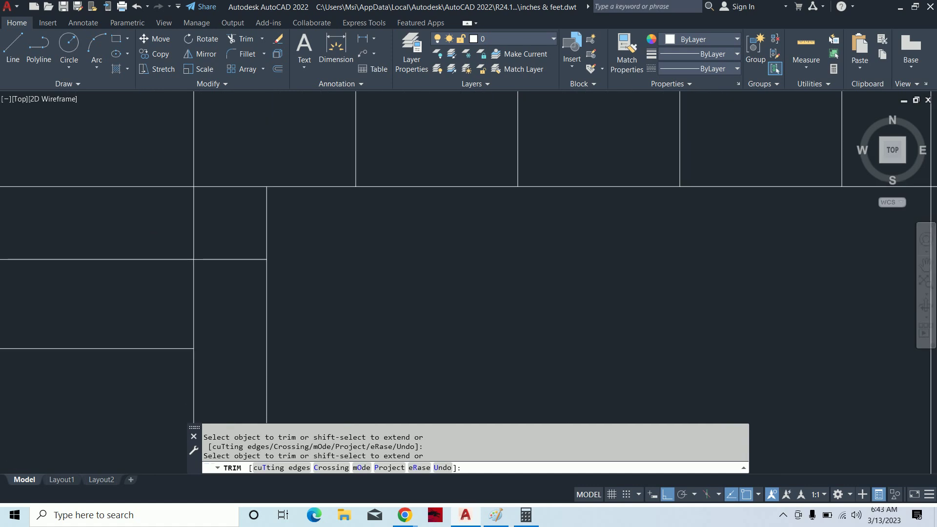
scroll(127, 229, down, 1)
scroll(127, 229, up, 1)
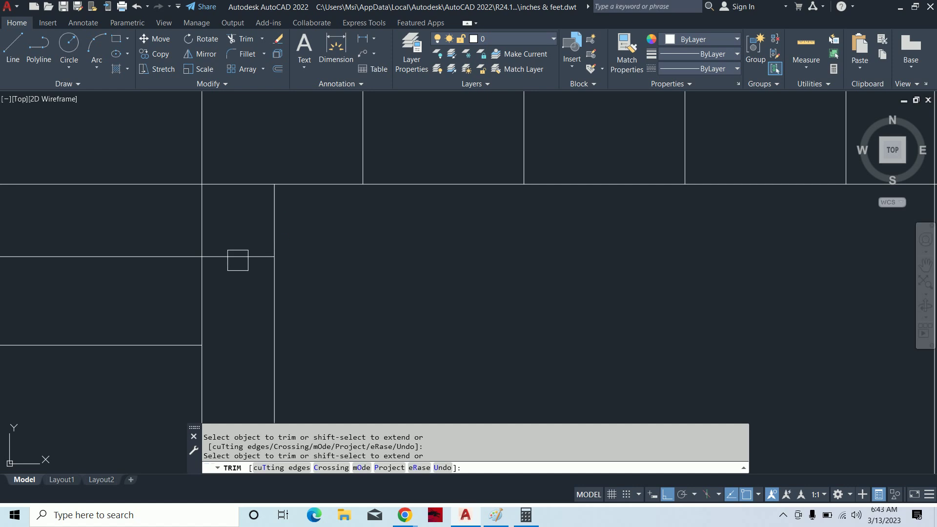
scroll(237, 253, down, 2)
scroll(322, 249, down, 2)
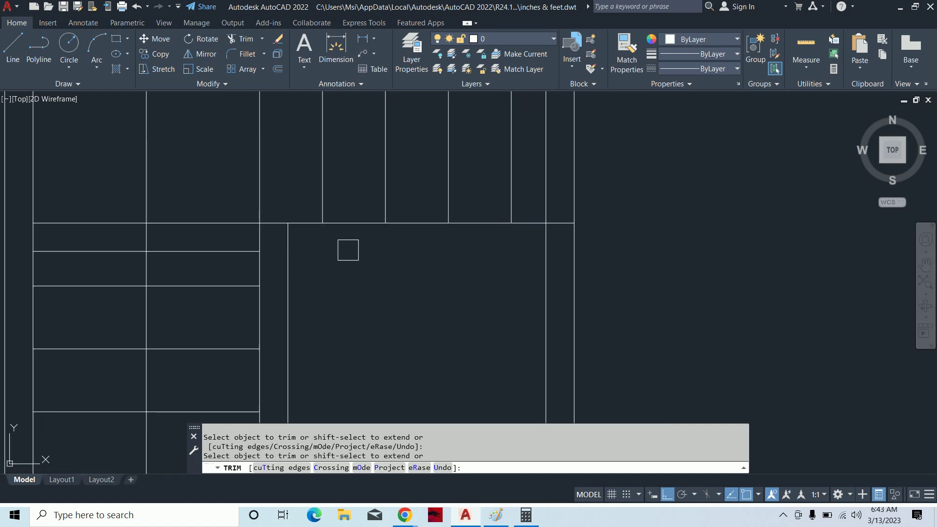
Try breaking the vertical stairwell line, then cancel it.
key(Escape)
scroll(356, 247, down, 2)
key(Escape)
scroll(356, 251, down, 1)
key(Escape)
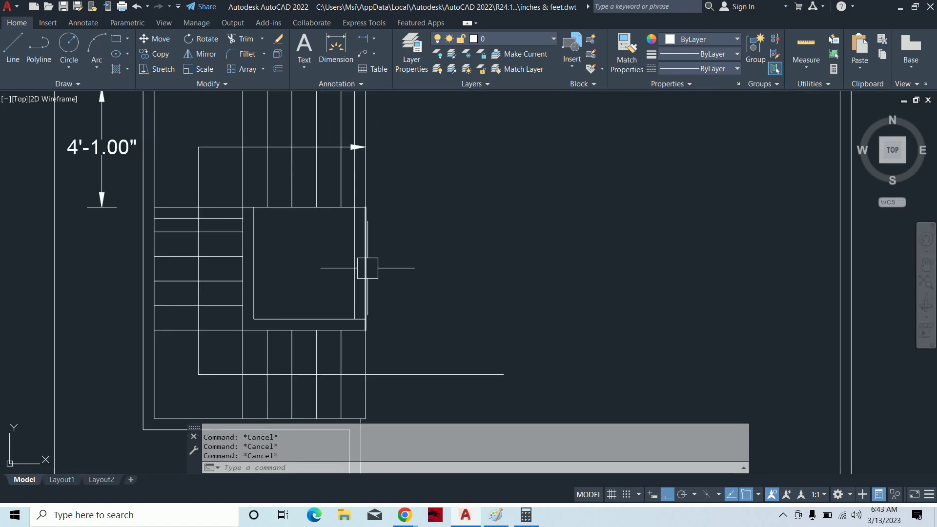
scroll(356, 240, up, 4)
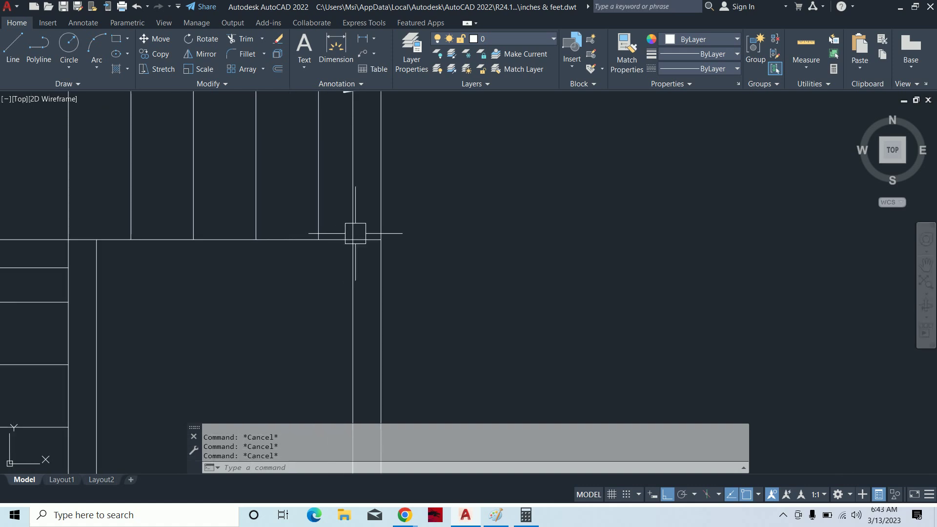
text(br)
key(Return)
click(352, 268)
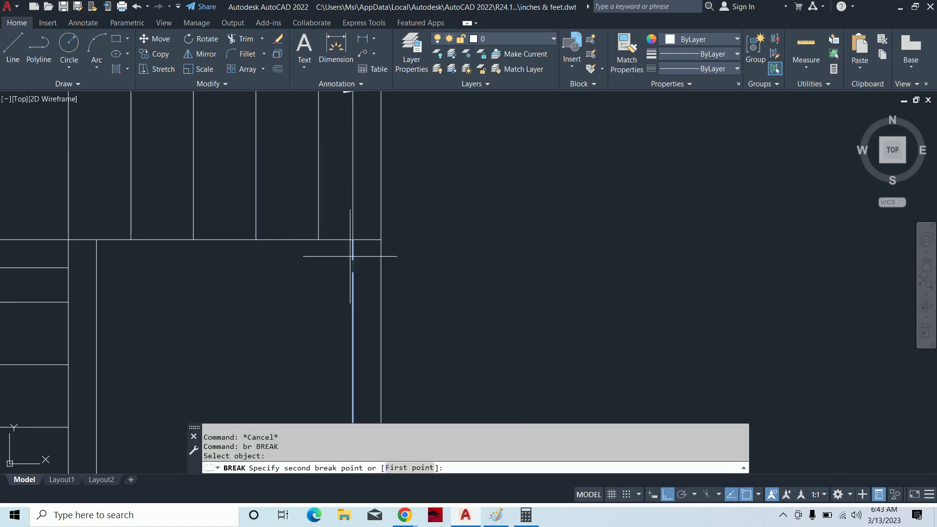
key(Escape)
key(Escape)
click(352, 258)
key(Escape)
Zoom out to show the whole stair plan and both floor plans.
scroll(356, 203, down, 3)
middle_drag(355, 202, 384, 209)
scroll(377, 268, down, 2)
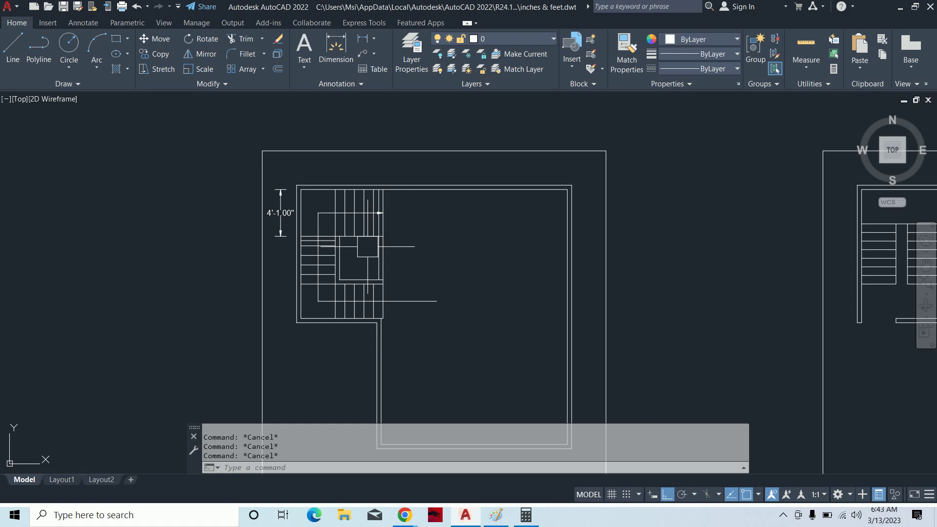
scroll(367, 247, down, 3)
scroll(368, 246, up, 4)
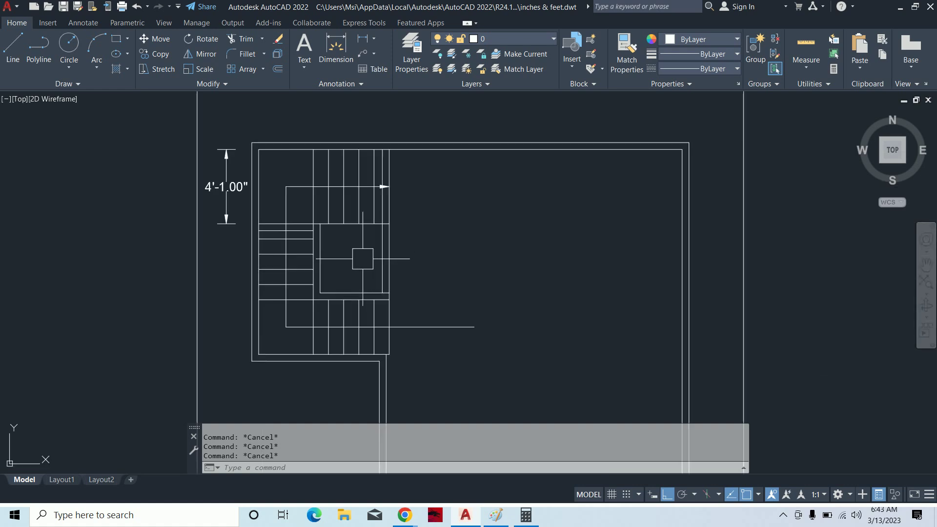
Window-select the left floor plan and copy it directly above the original.
text(co)
key(Return)
scroll(407, 246, down, 3)
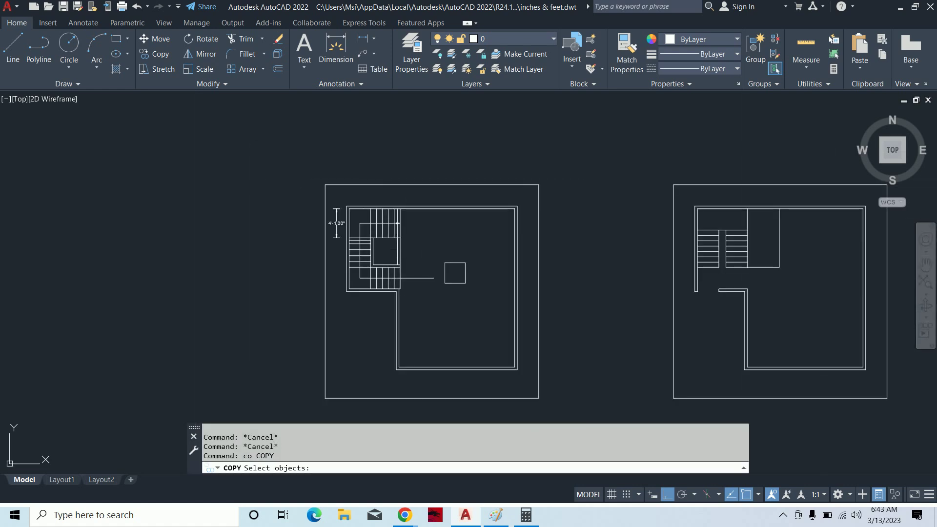
click(587, 397)
click(235, 177)
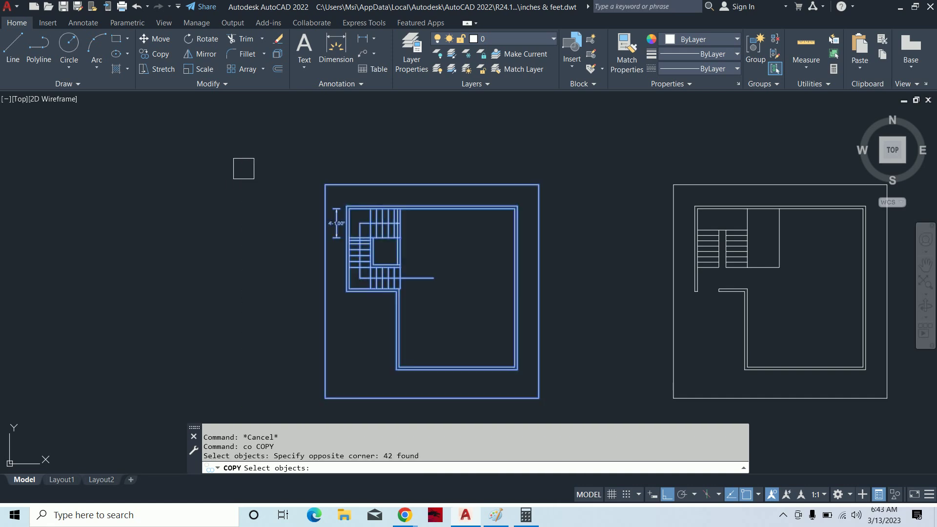
key(Return)
click(242, 222)
scroll(236, 229, down, 2)
click(244, 152)
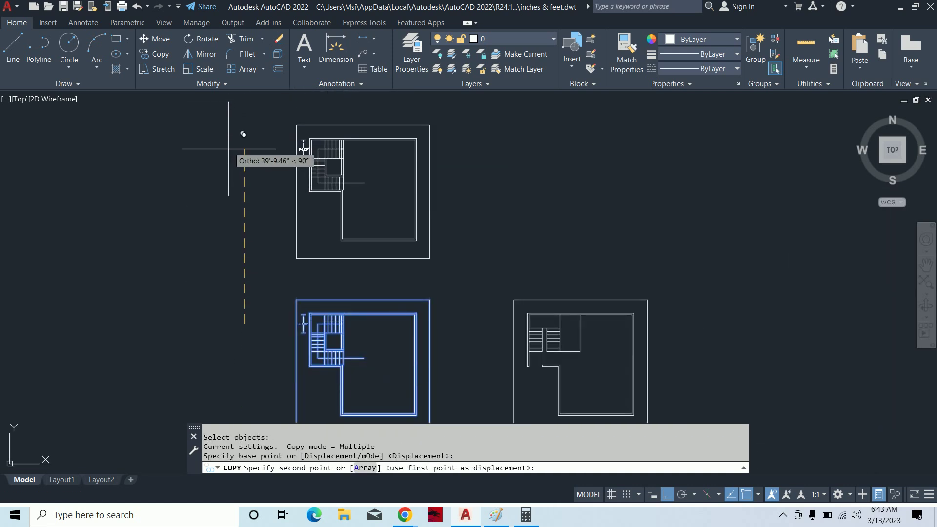
key(Escape)
Attempt a fence trim across the copied stair lines, then cancel it.
scroll(324, 162, up, 3)
scroll(371, 195, up, 2)
key(Escape)
key(Escape)
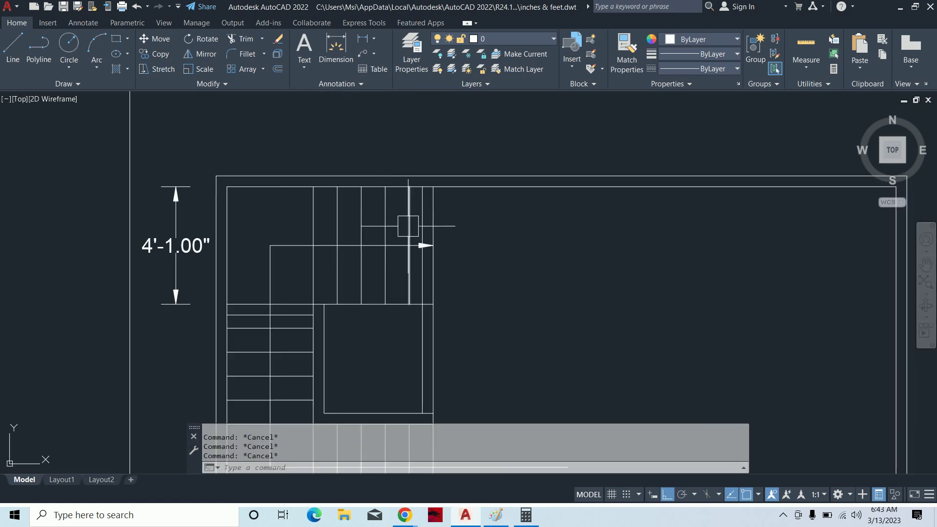
scroll(385, 170, up, 2)
text(tr)
key(Return)
scroll(403, 199, up, 1)
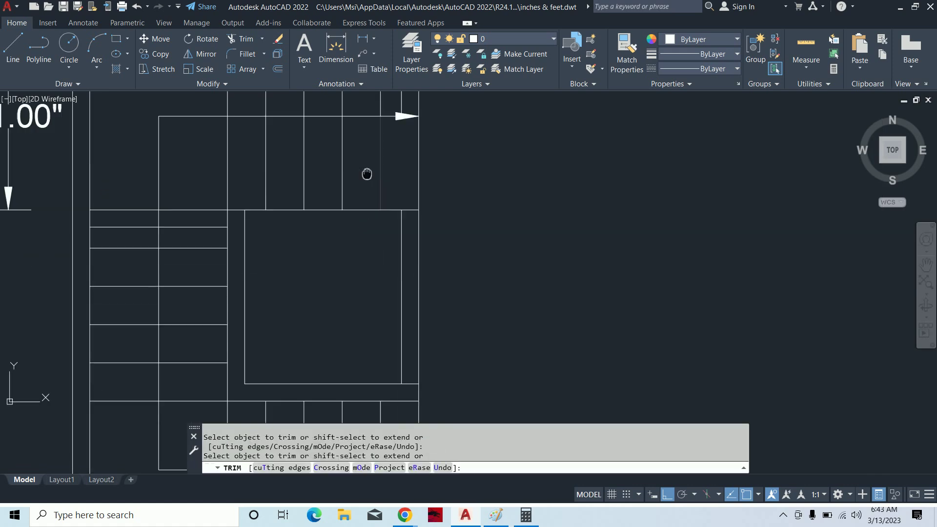
scroll(366, 174, up, 1)
scroll(104, 169, up, 2)
drag(163, 159, 205, 165)
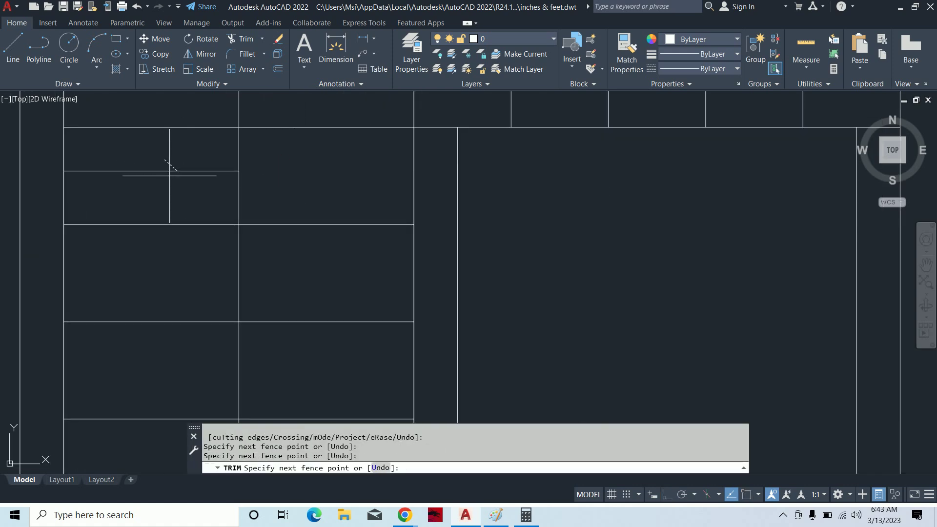
key(Escape)
key(Escape)
Zoom around to inspect the duplicated floor plan above the original.
scroll(370, 209, down, 3)
scroll(390, 203, down, 3)
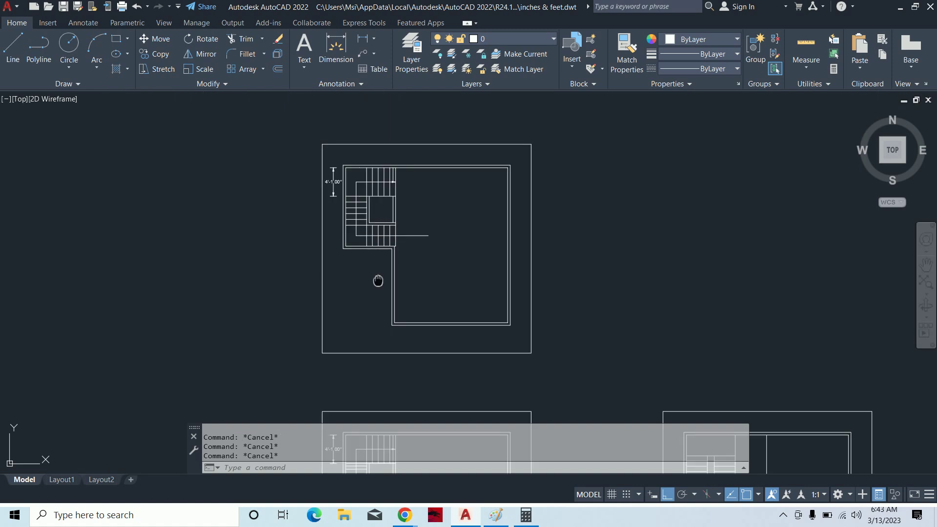
scroll(379, 278, up, 1)
scroll(370, 319, up, 3)
scroll(389, 318, up, 1)
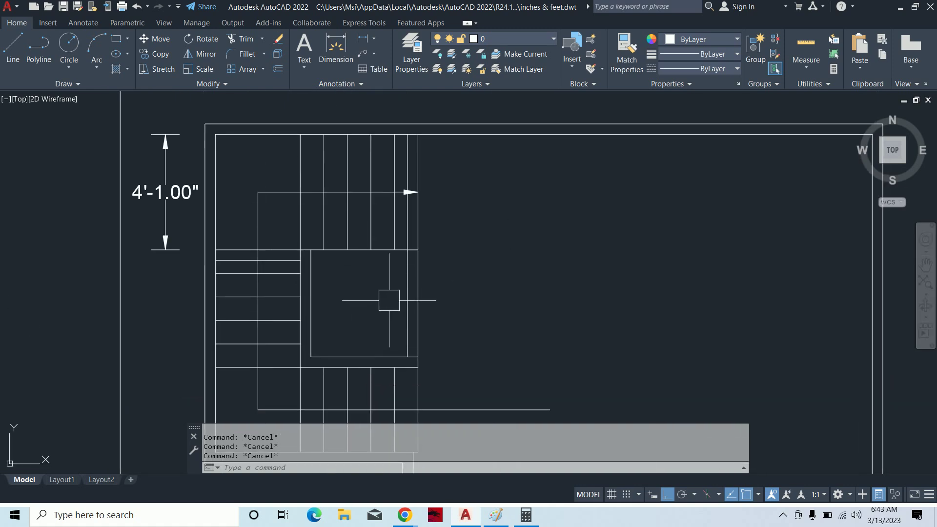
scroll(319, 292, up, 1)
scroll(319, 292, up, 3)
scroll(389, 301, down, 1)
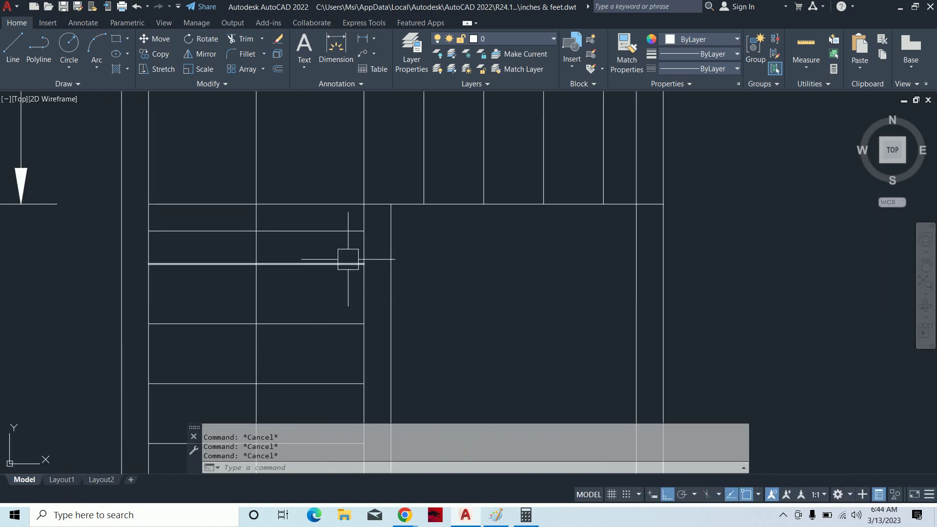
Draw a diagonal line across the stair treads.
text(l)
key(Return)
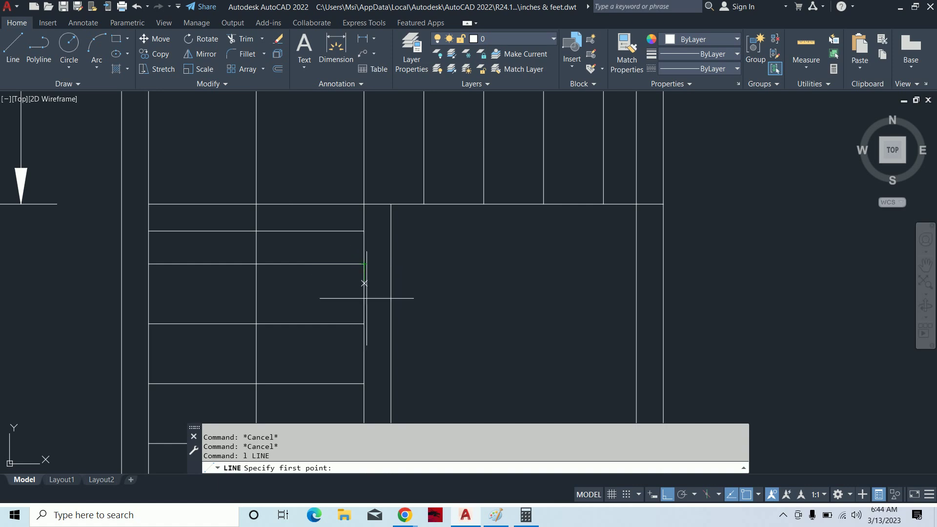
click(364, 324)
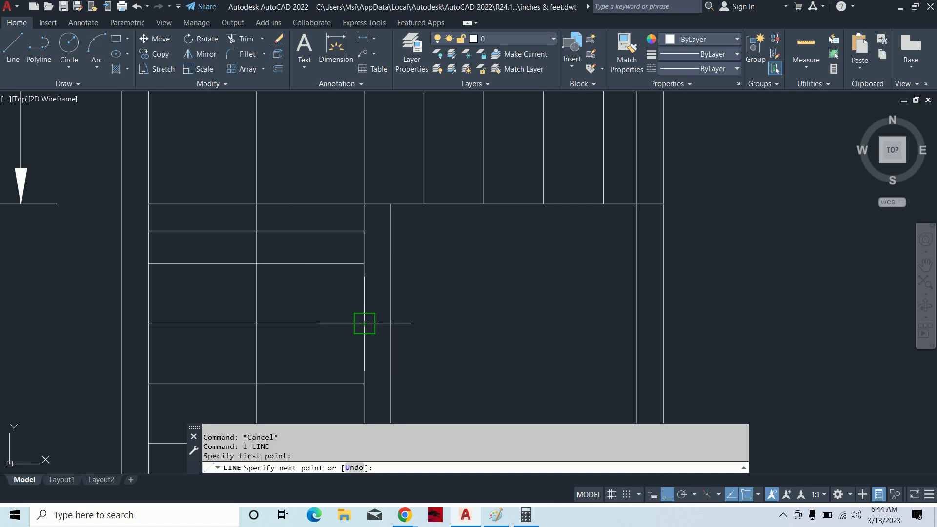
click(148, 265)
key(Escape)
key(Escape)
key(Escape)
scroll(218, 282, up, 4)
With Ortho off, draw the zigzag segments out from the diagonal and back.
text(l)
key(Return)
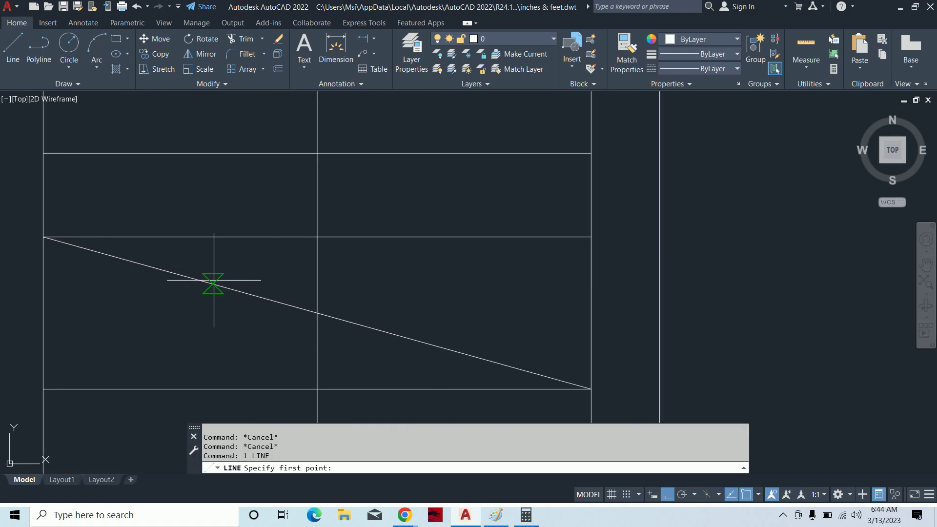
click(213, 283)
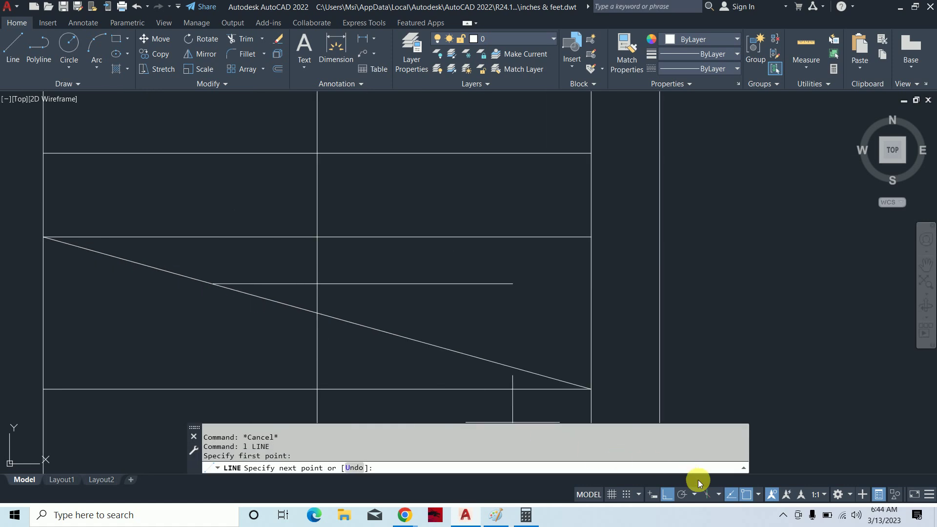
click(668, 494)
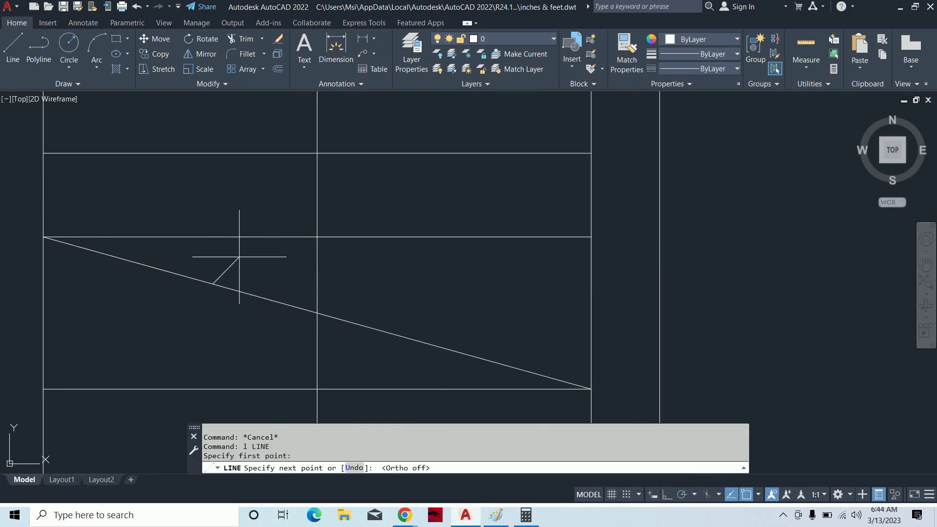
click(225, 252)
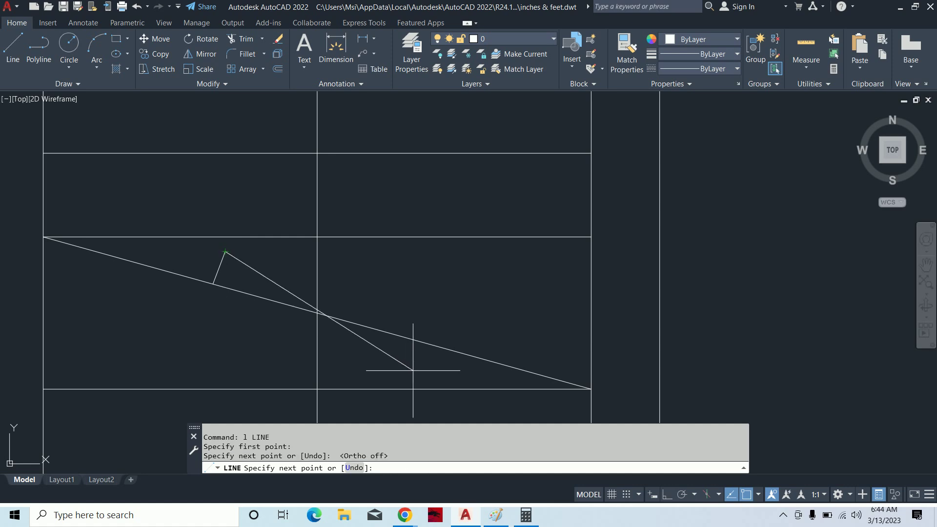
click(372, 363)
click(381, 332)
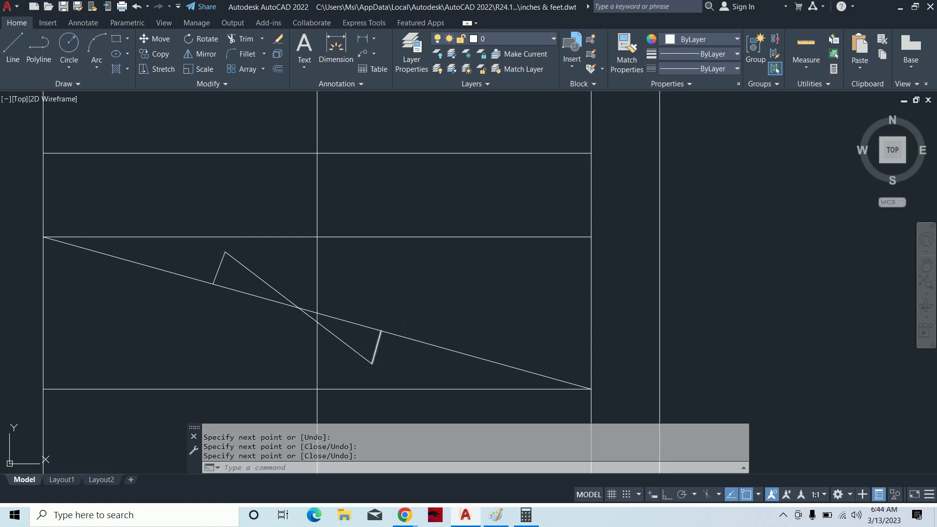
key(Escape)
key(Escape)
Trim the diagonal's leftover piece between the zigzag points.
text(tr)
key(Return)
click(280, 303)
scroll(301, 313, up, 4)
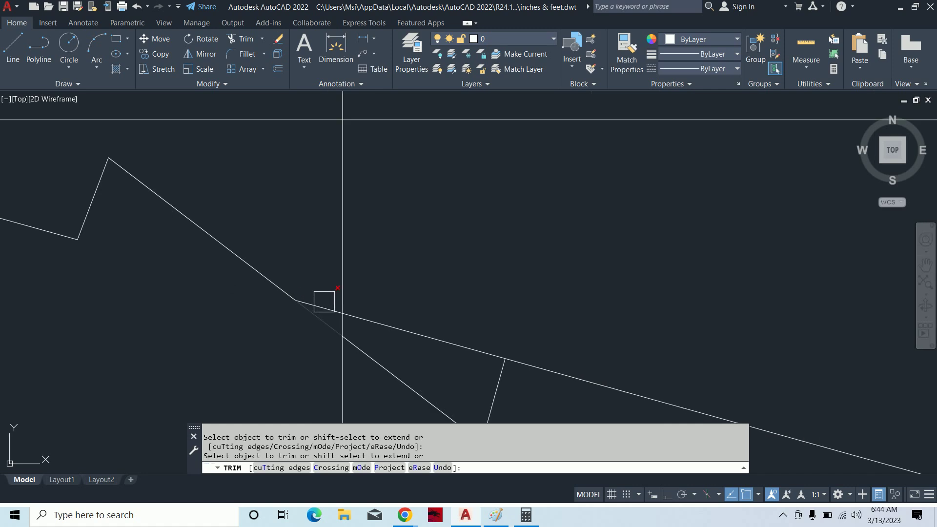
scroll(464, 288, down, 8)
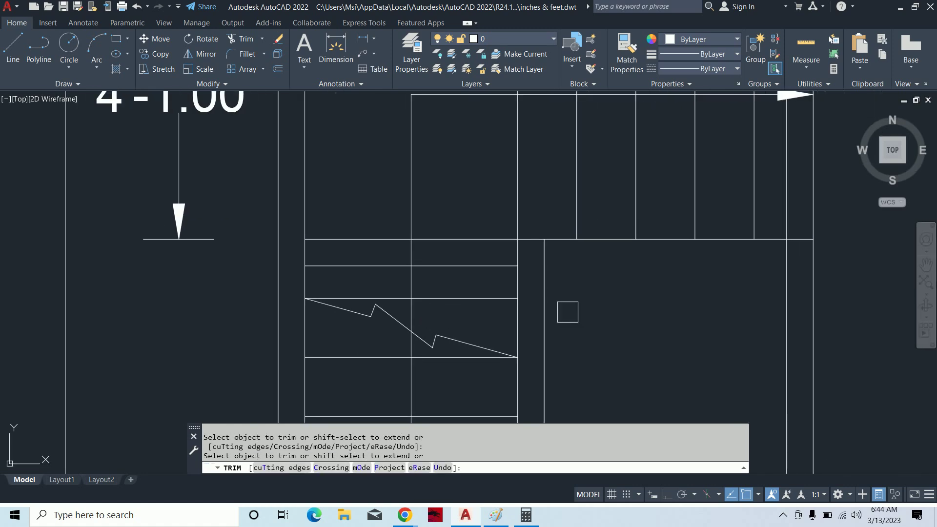
scroll(516, 319, up, 2)
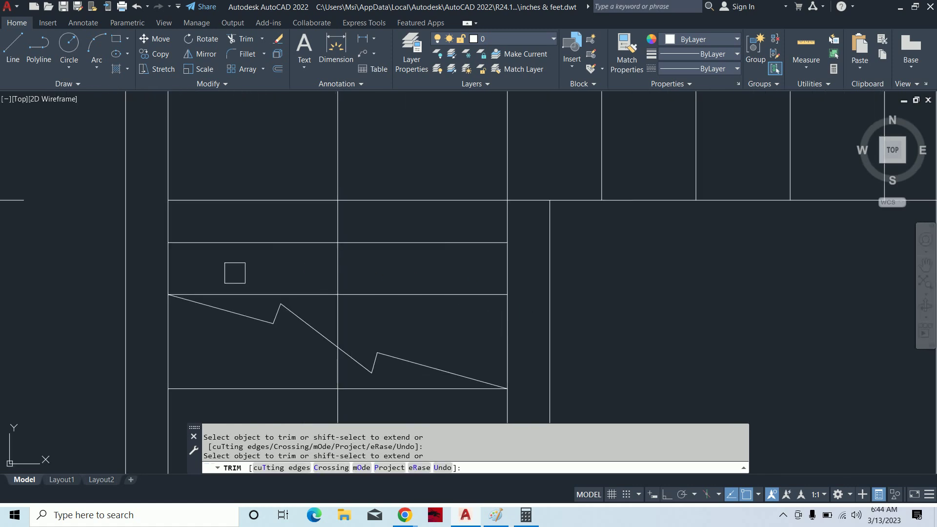
key(Escape)
key(Escape)
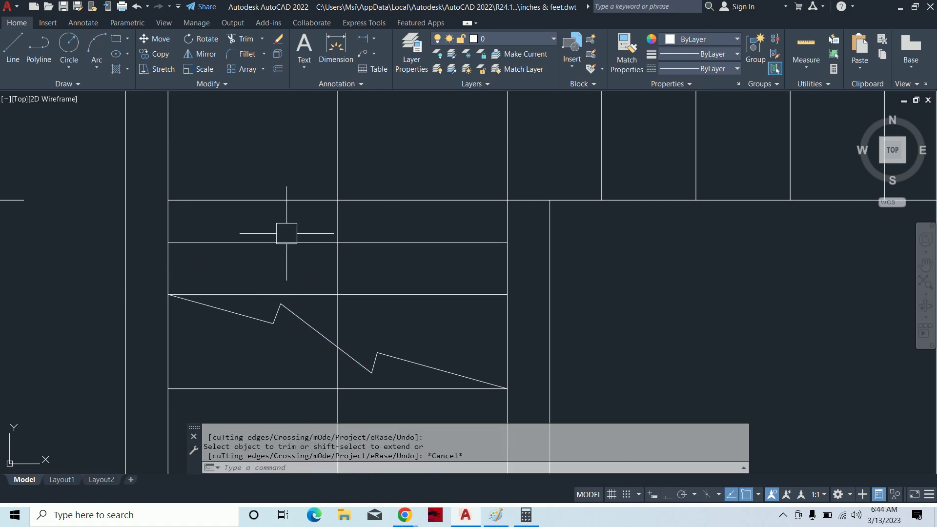
click(293, 199)
middle_drag(292, 198, 208, 308)
scroll(157, 308, up, 1)
scroll(534, 312, down, 2)
scroll(542, 273, up, 4)
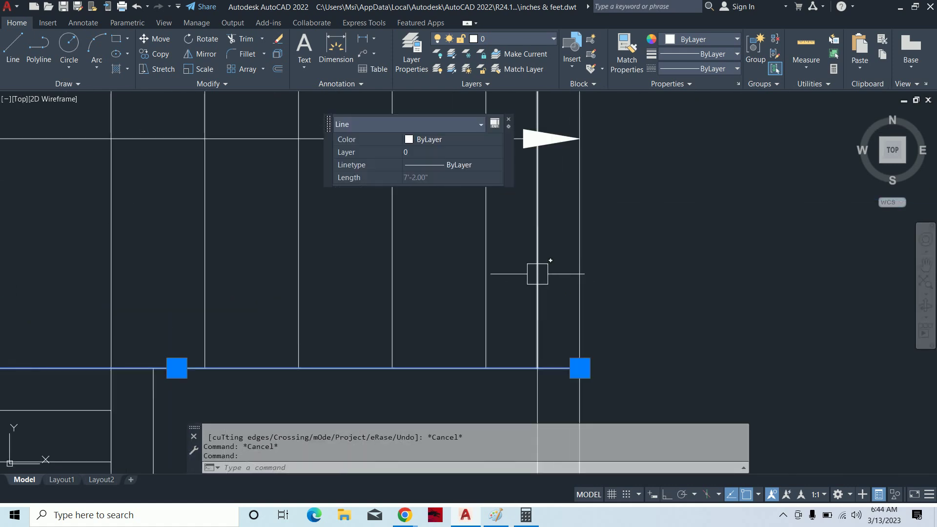
scroll(523, 280, down, 2)
click(528, 282)
click(360, 253)
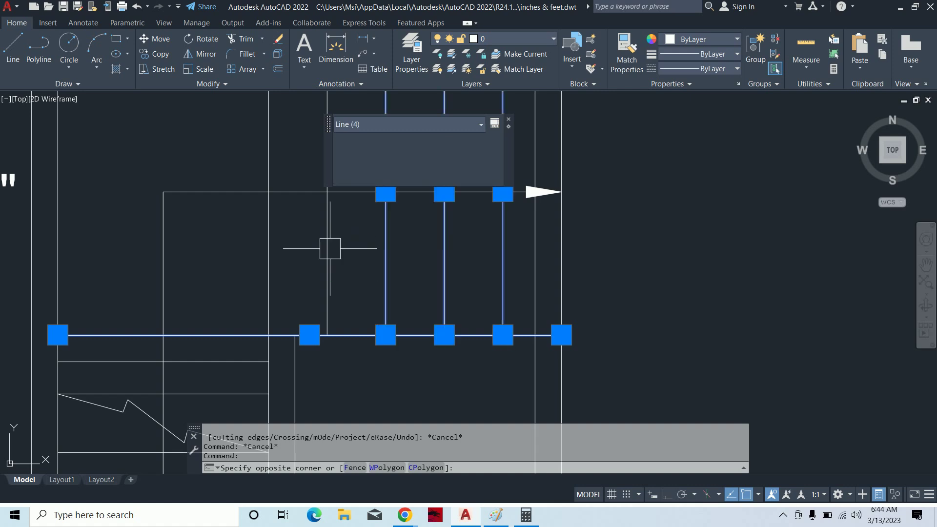
click(324, 254)
key(Delete)
middle_drag(324, 253, 346, 265)
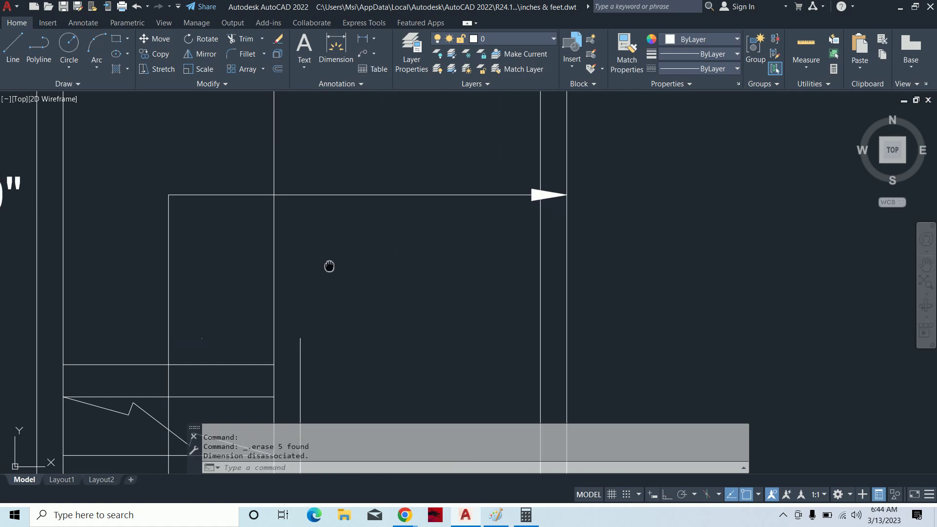
text(tr)
key(Return)
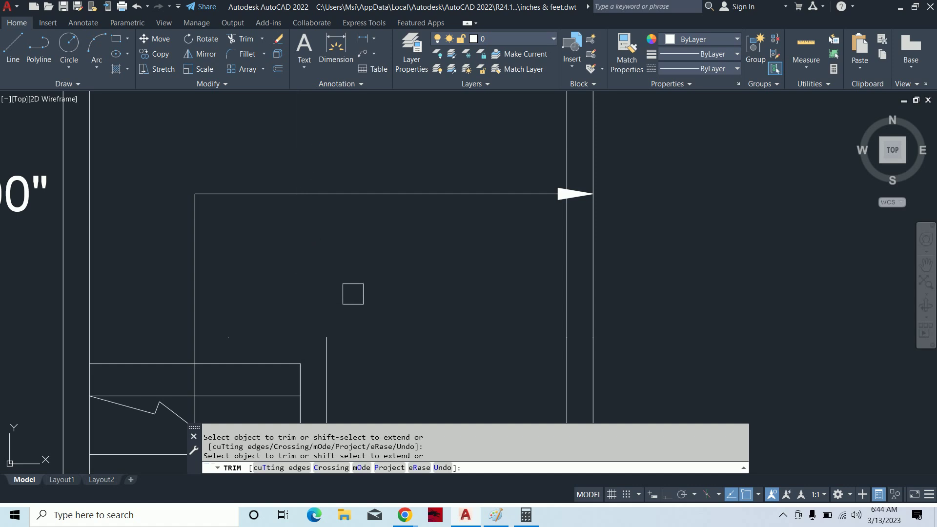
middle_drag(351, 292, 439, 299)
key(Escape)
key(Escape)
text(l)
key(Return)
click(429, 295)
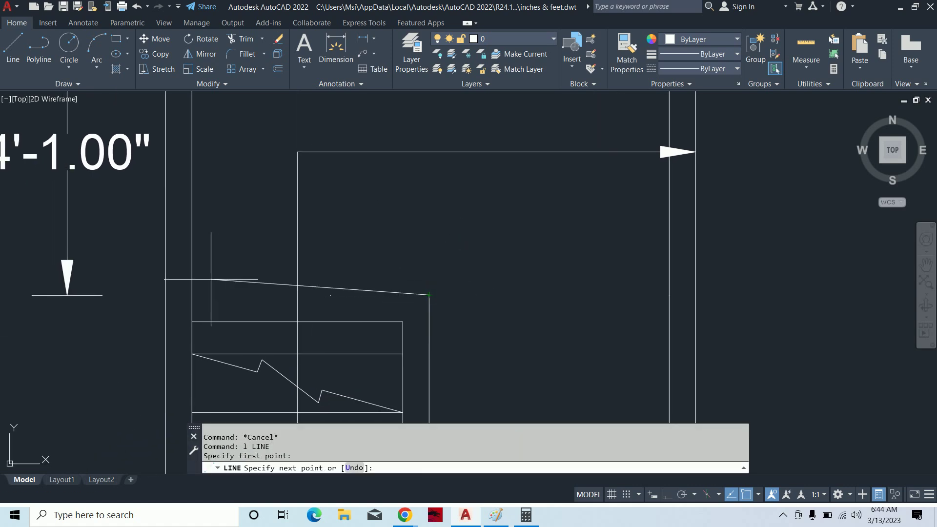
click(192, 295)
key(Escape)
key(Escape)
scroll(193, 297, down, 4)
mouse_move(350, 292)
middle_down()
mouse_move(613, 291)
mouse_move(468, 275)
middle_up()
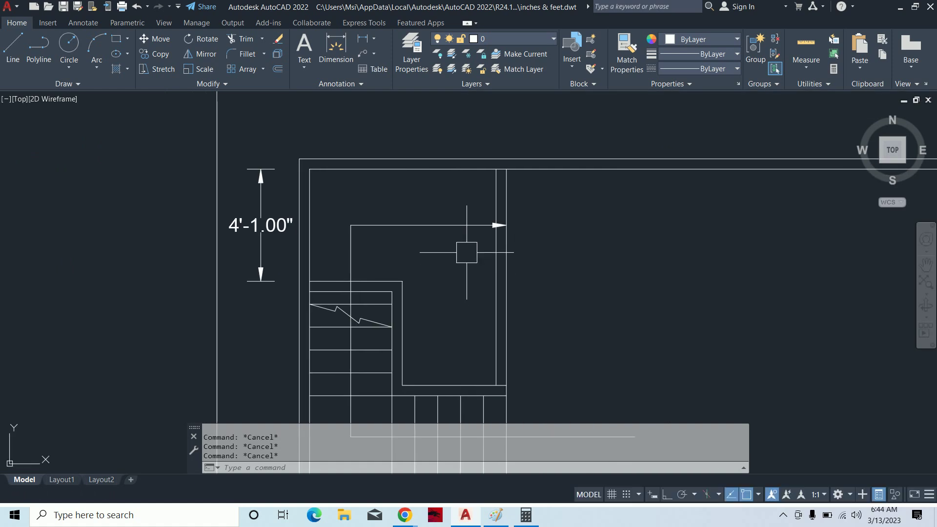
click(463, 253)
click(449, 215)
key(Delete)
scroll(454, 258, down, 3)
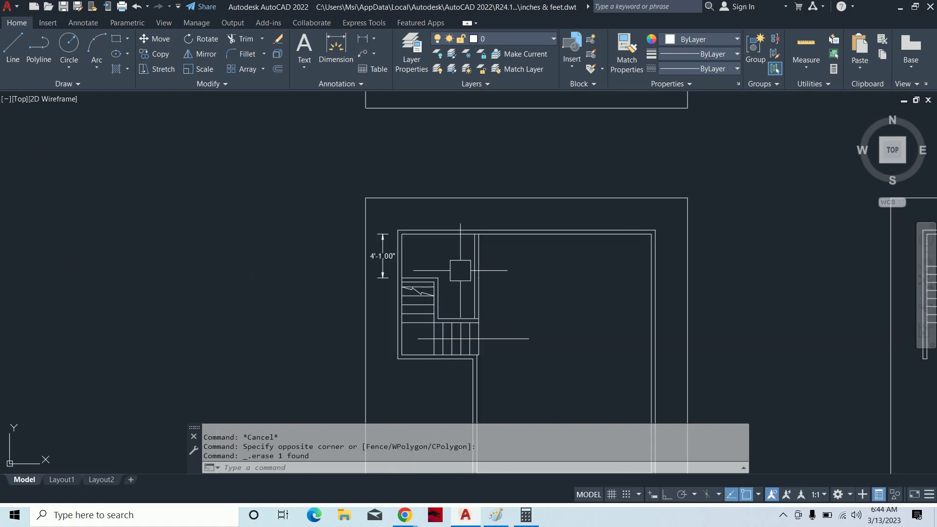
key(Escape)
key(Escape)
scroll(458, 260, up, 3)
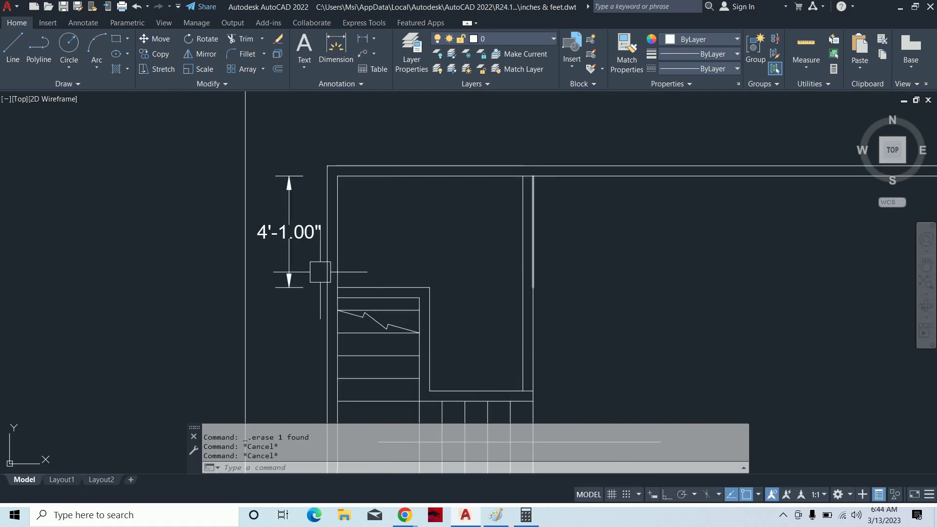
scroll(502, 226, down, 5)
middle_drag(429, 219, 429, 122)
scroll(473, 141, up, 3)
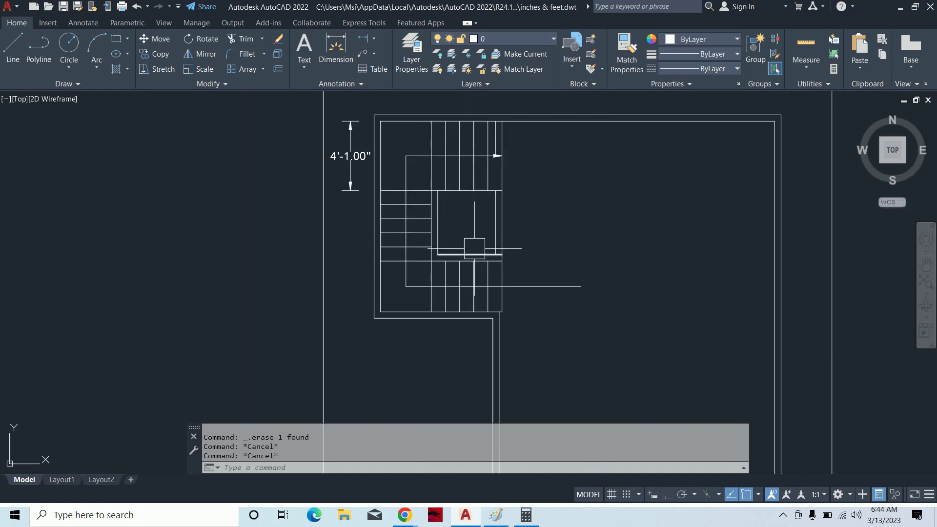
scroll(476, 332, down, 3)
mouse_move(480, 327)
middle_down()
mouse_move(484, 217)
mouse_move(506, 203)
middle_up()
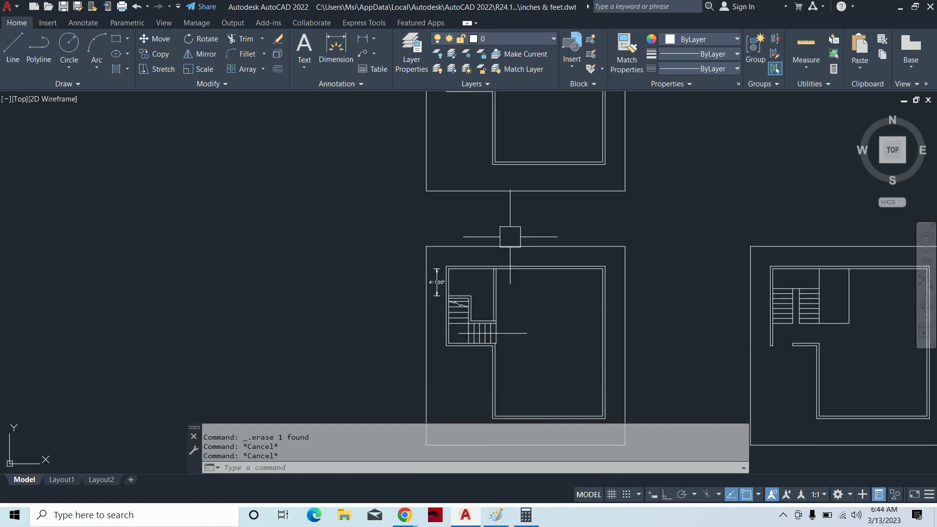
scroll(479, 287, up, 3)
scroll(500, 222, down, 1)
text(tr)
key(Return)
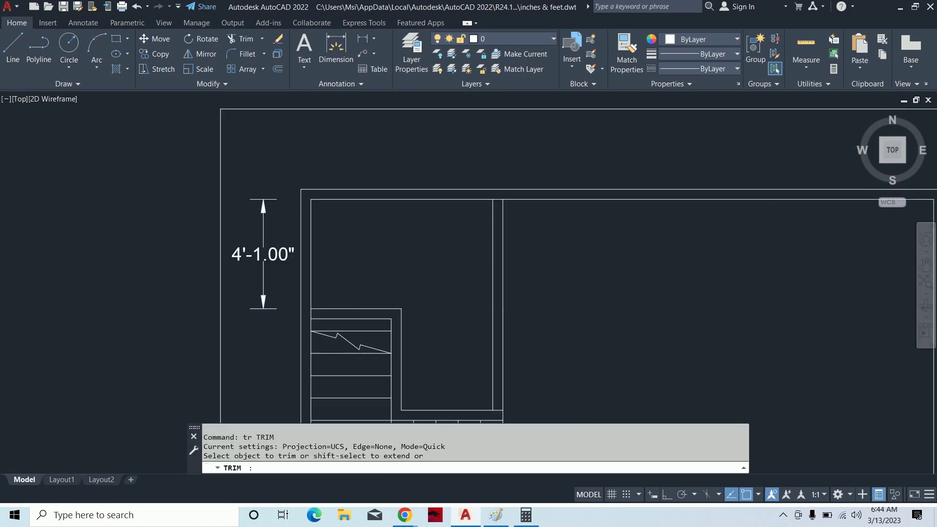
scroll(502, 192, up, 5)
scroll(488, 210, down, 3)
scroll(463, 237, down, 2)
scroll(463, 236, up, 5)
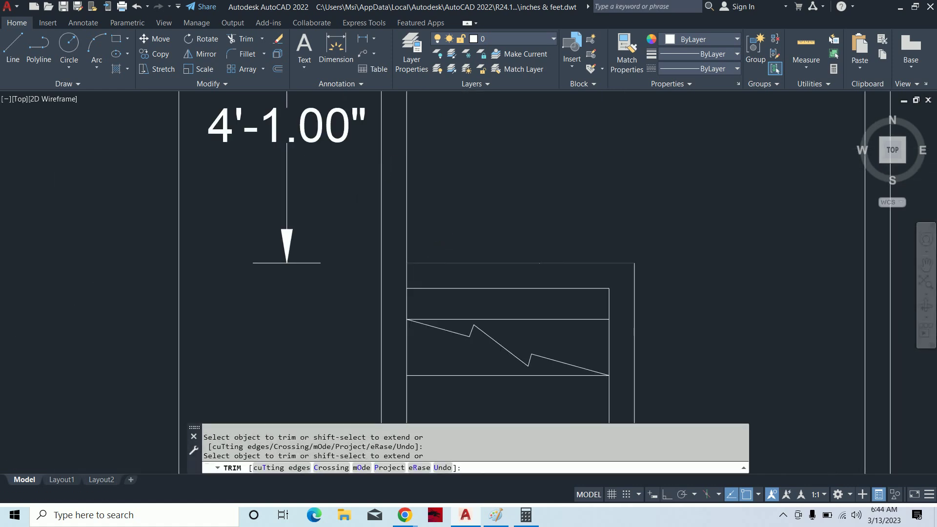
scroll(383, 278, up, 3)
scroll(614, 253, down, 3)
middle_drag(613, 254, 470, 198)
scroll(470, 198, down, 3)
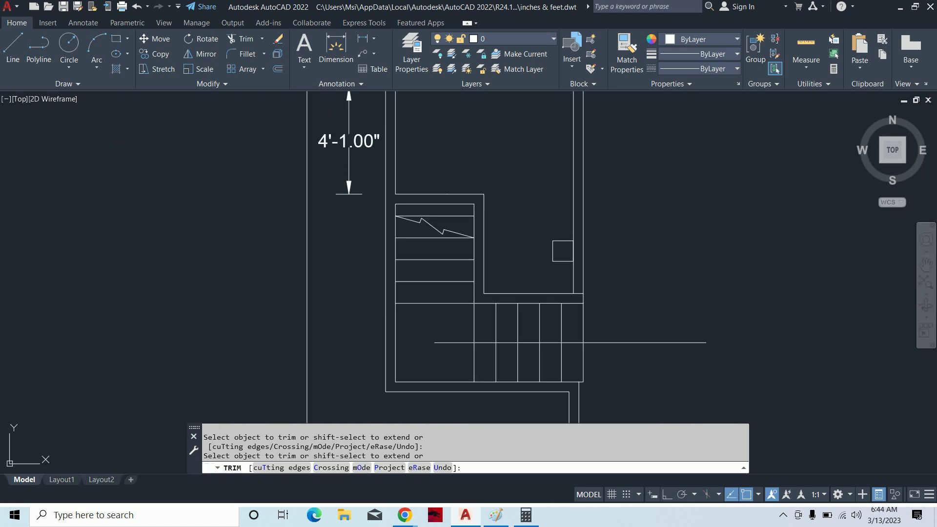
key(Escape)
scroll(470, 197, down, 2)
key(Escape)
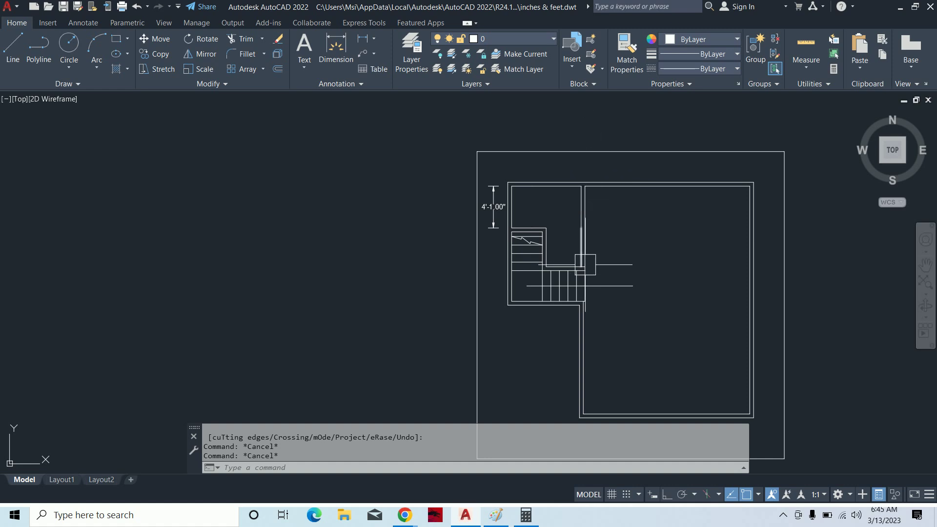
scroll(585, 265, up, 2)
scroll(541, 273, up, 2)
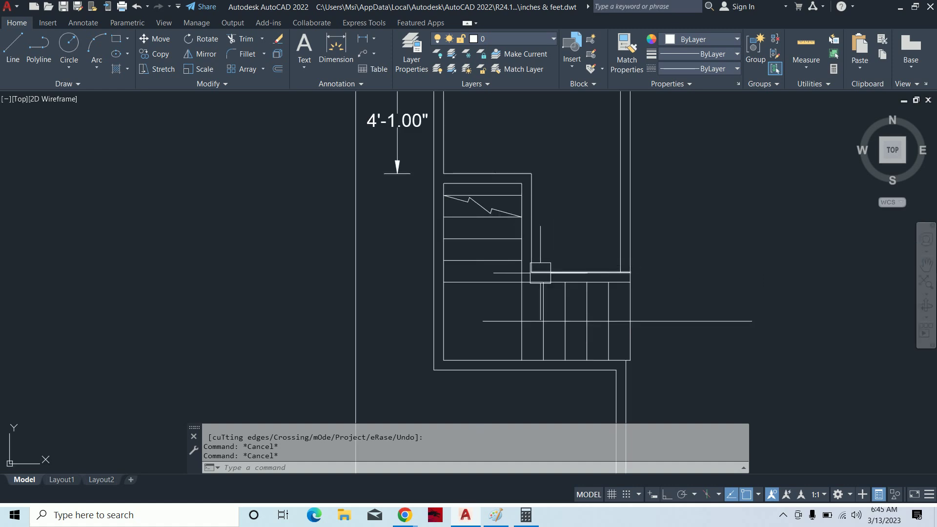
Check the 3'-5.00" distance to the stair corner with a linear dimension, then cancel it.
text(dli)
key(Return)
click(532, 272)
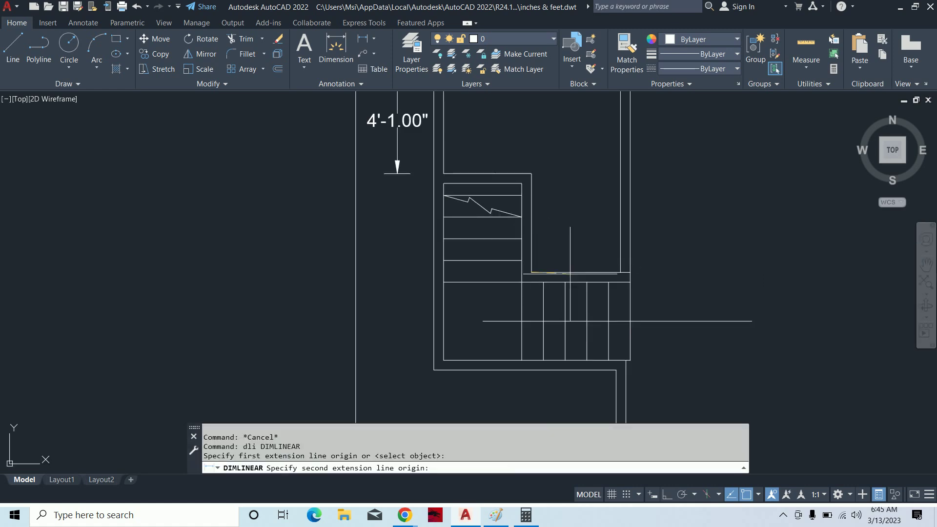
click(620, 272)
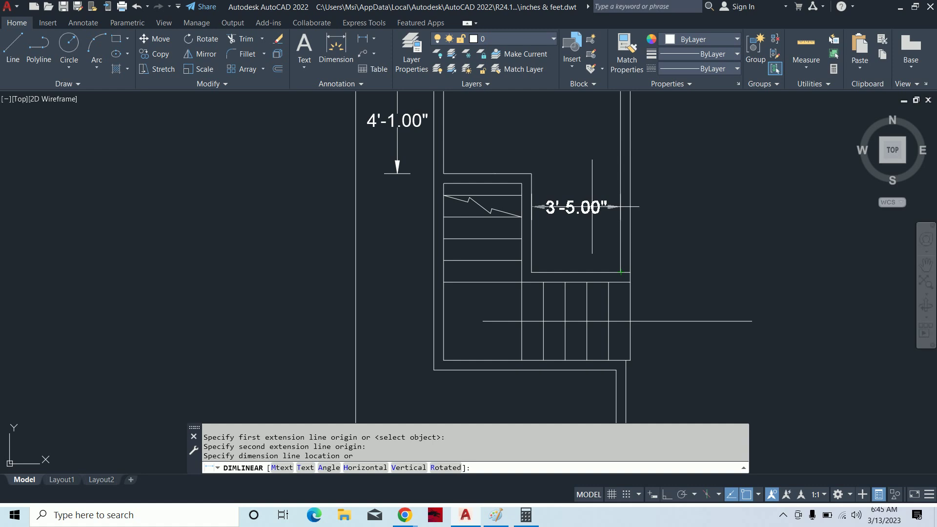
key(Escape)
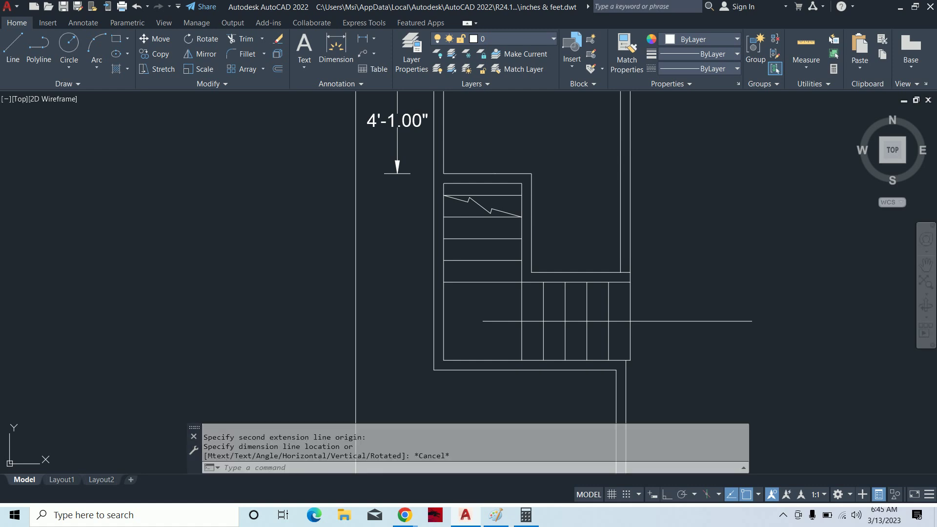
key(Escape)
key(Escape)
scroll(610, 225, down, 5)
scroll(646, 239, up, 1)
scroll(647, 239, up, 4)
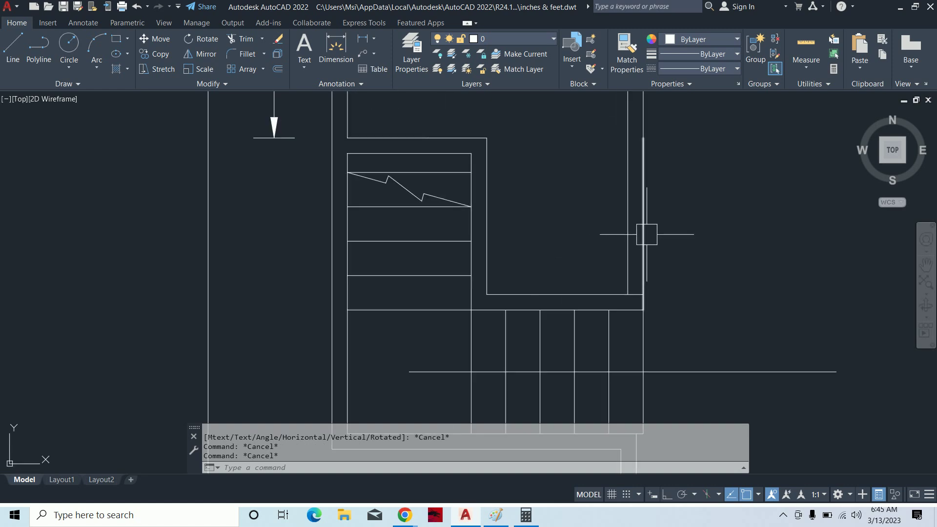
scroll(533, 256, down, 1)
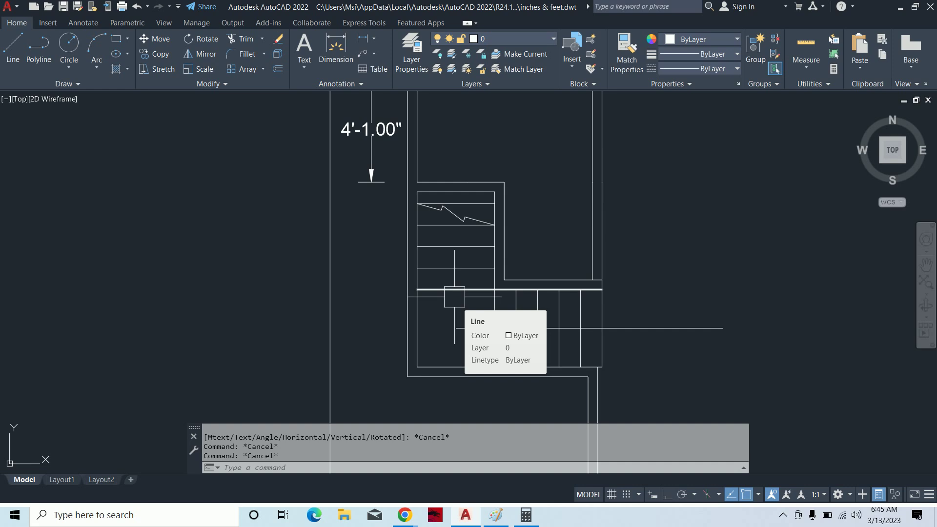
middle_drag(526, 230, 533, 304)
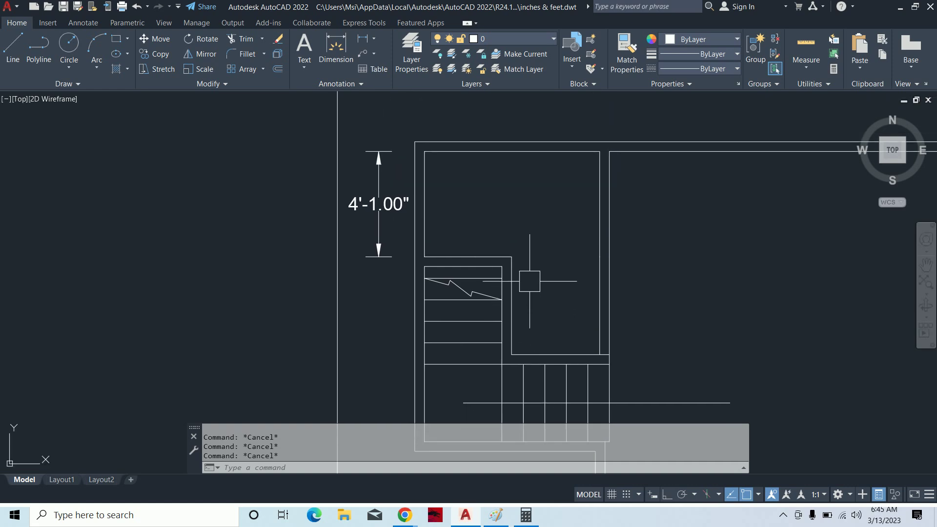
scroll(552, 266, down, 2)
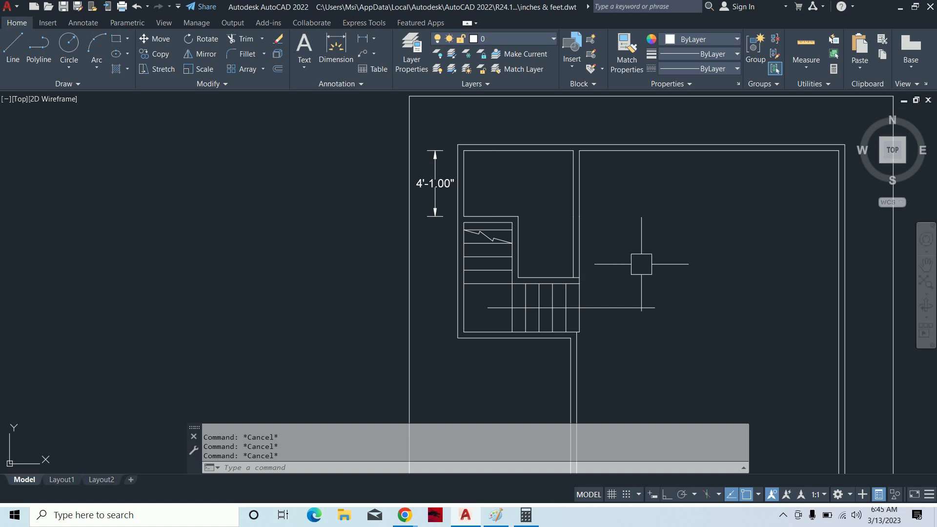
scroll(658, 244, down, 1)
scroll(584, 253, down, 3)
Preview the 16'-1.00" top wall dimension, discard it, and bring the lower stair plan into view.
text(dli)
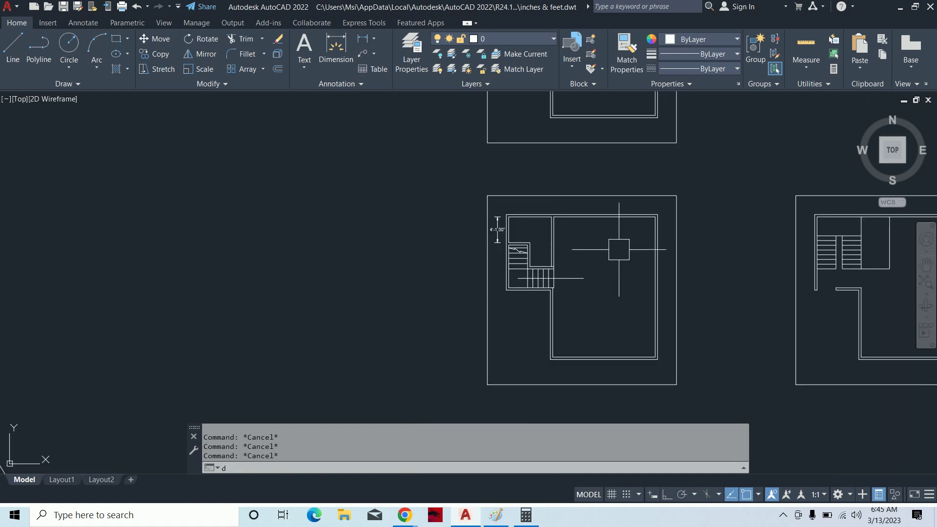
key(Return)
scroll(619, 224, up, 6)
click(606, 222)
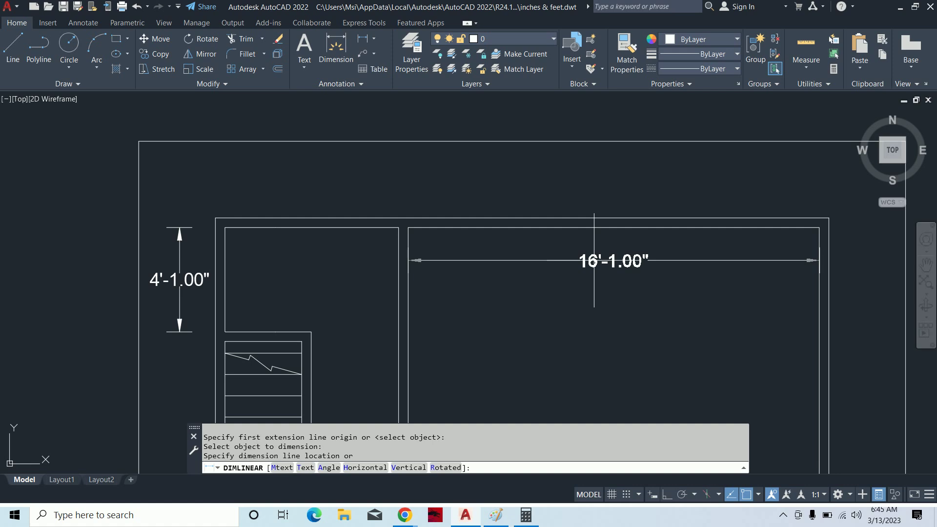
key(Escape)
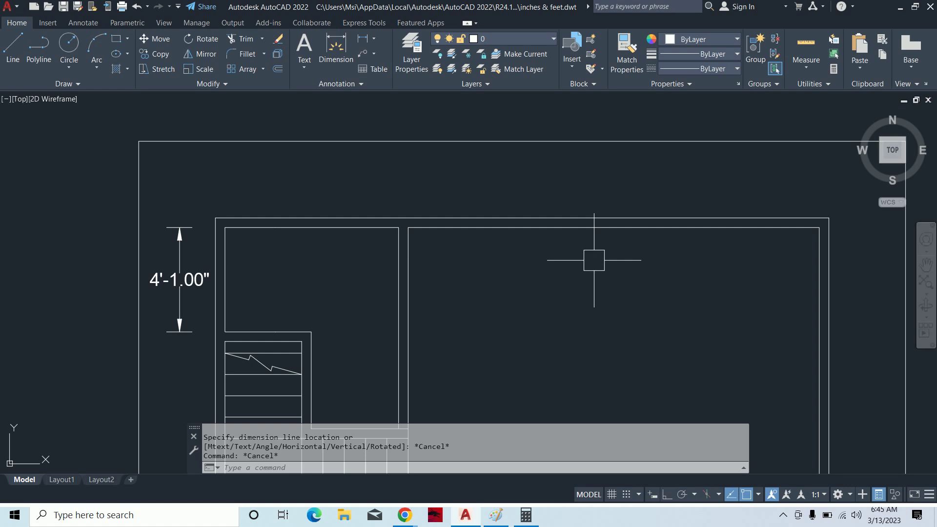
key(Escape)
key(Escape)
scroll(629, 233, down, 6)
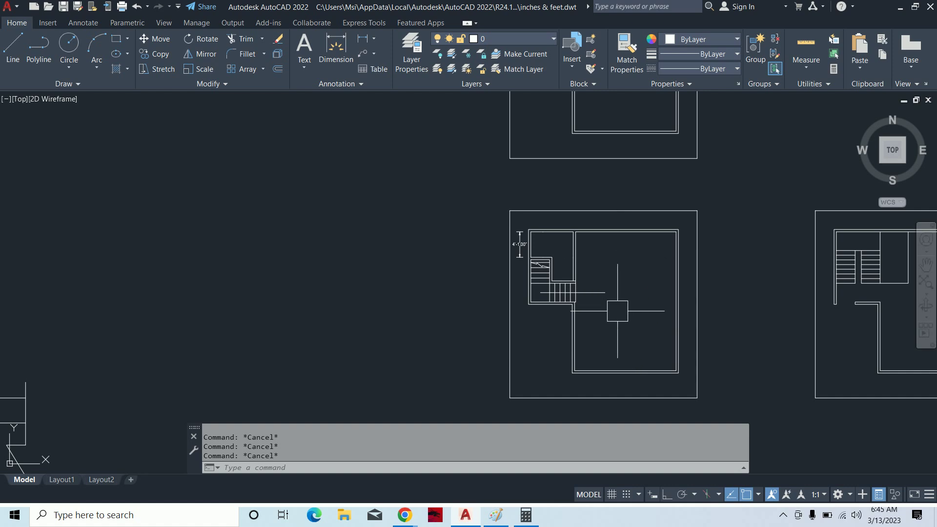
scroll(590, 282, up, 4)
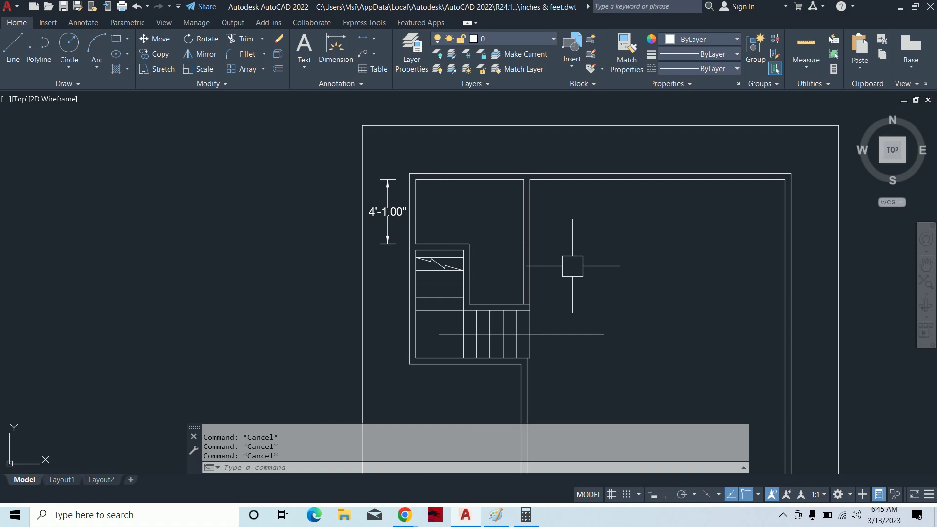
scroll(551, 272, down, 6)
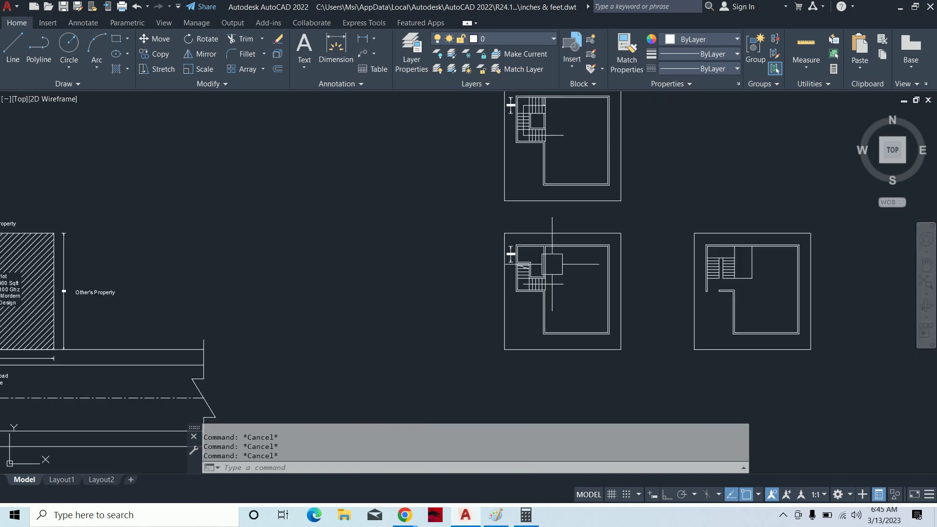
middle_drag(535, 118, 468, 170)
scroll(468, 176, up, 2)
scroll(469, 180, up, 4)
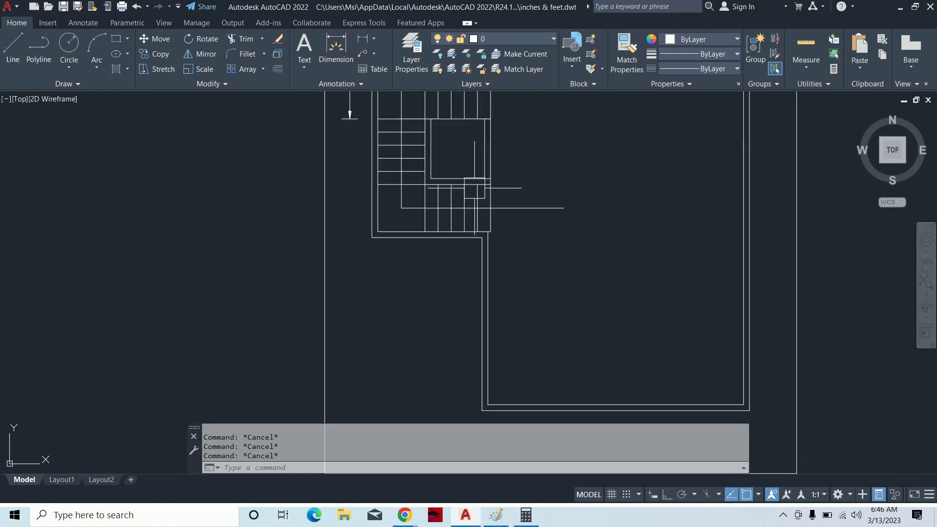
scroll(478, 153, up, 1)
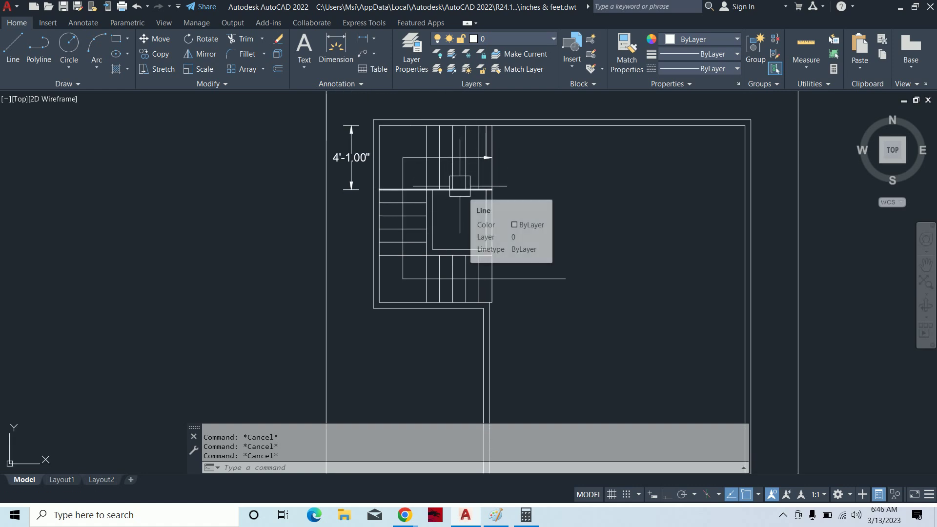
scroll(464, 268, down, 2)
scroll(561, 149, down, 2)
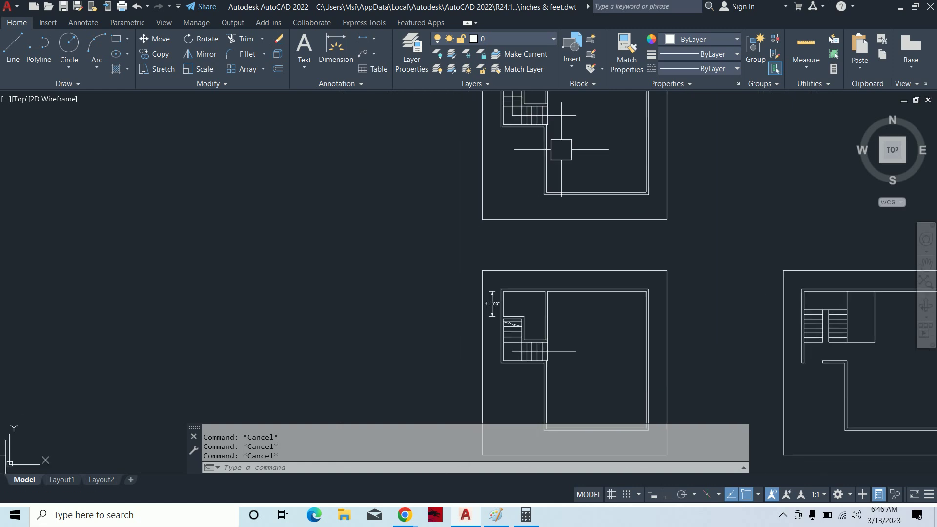
scroll(562, 341, up, 6)
middle_drag(493, 341, 537, 309)
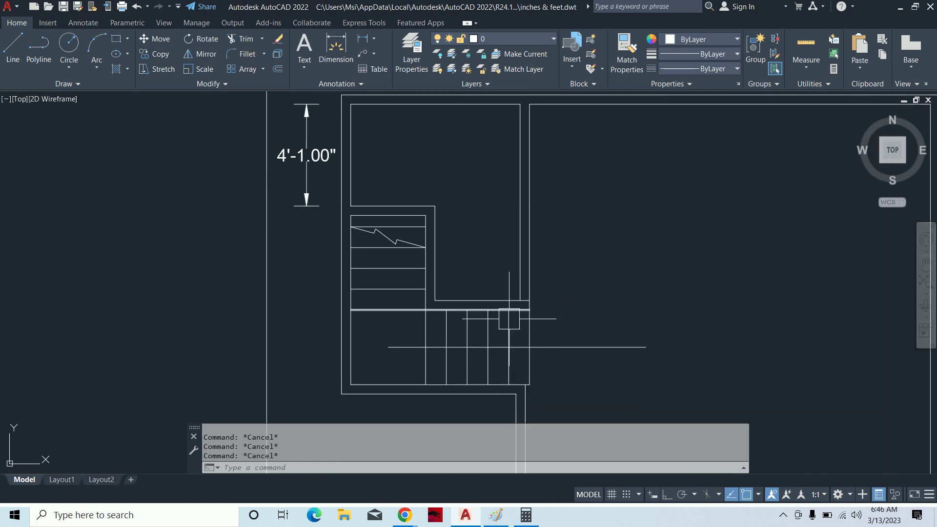
scroll(509, 319, up, 2)
Offset the stair's right edge 10 to the right.
text(o)
key(Return)
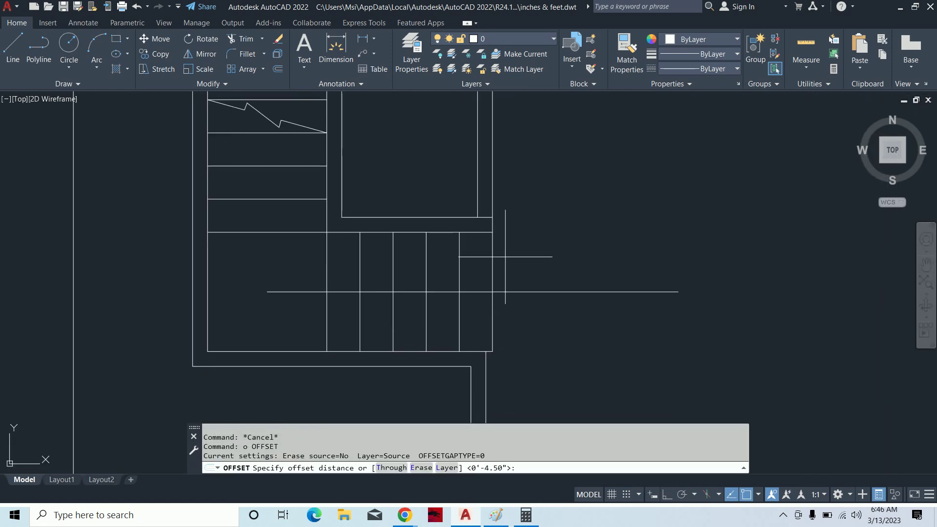
key(Return)
key(Escape)
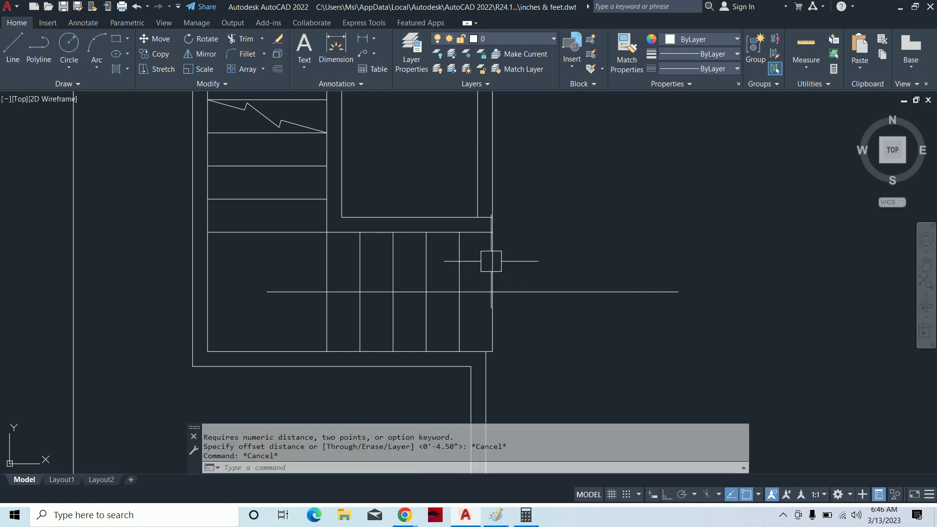
text(o)
key(Return)
text(10)
key(Return)
click(492, 260)
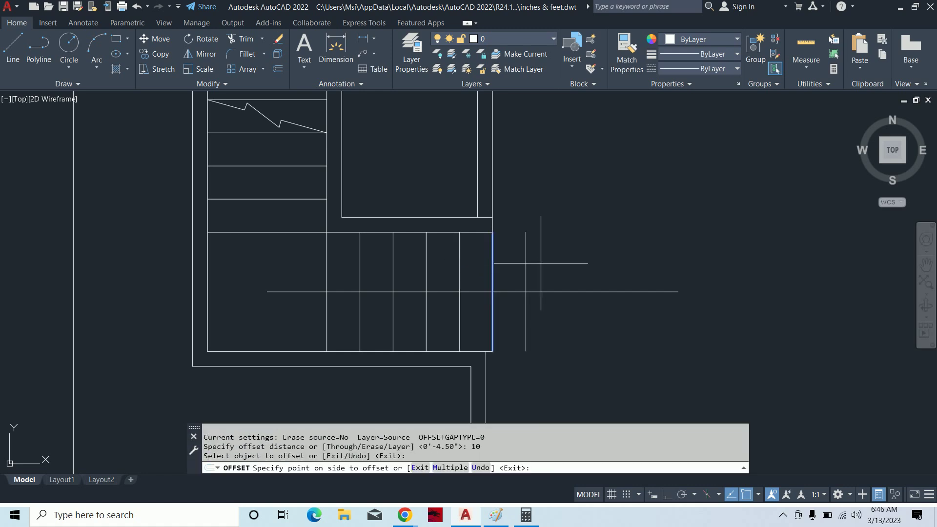
click(535, 260)
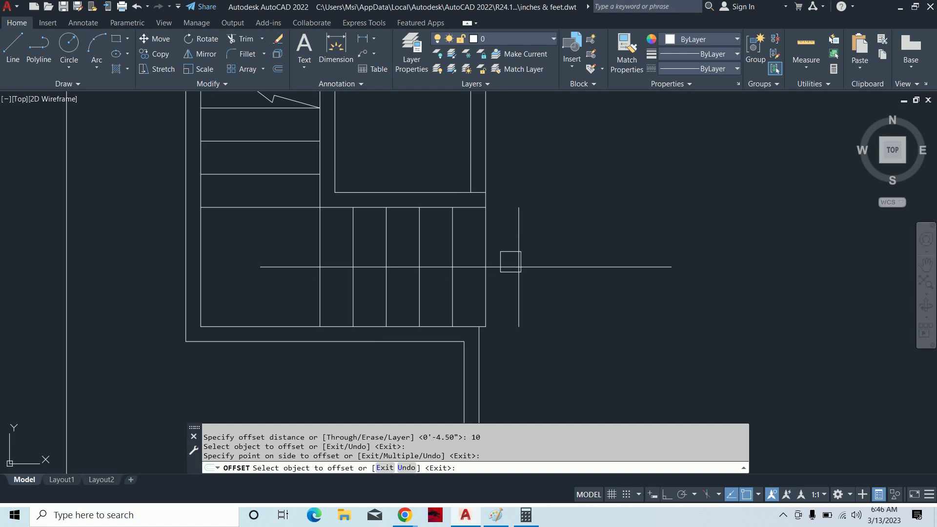
key(Escape)
key(Escape)
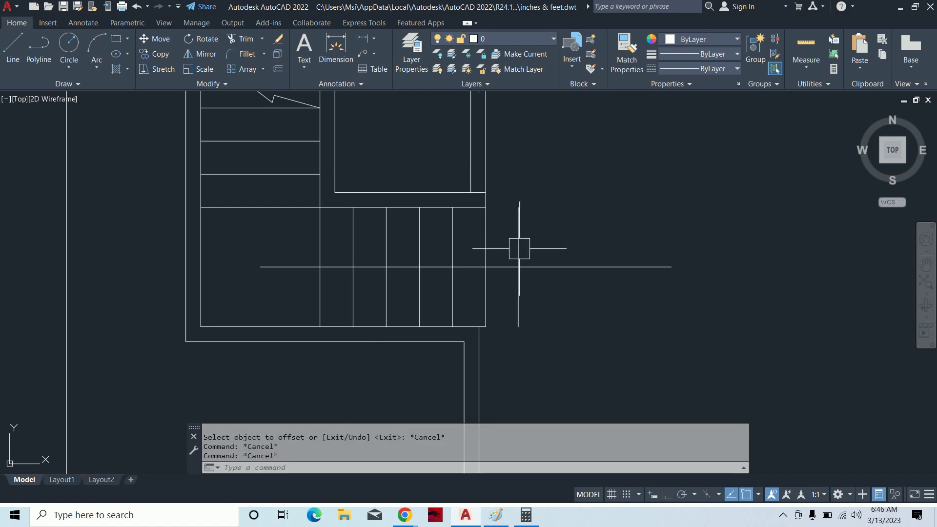
Check the 4'-7.50" distance from the wall corner, then cancel the dimension.
text(dli)
key(Return)
scroll(464, 321, up, 4)
click(496, 335)
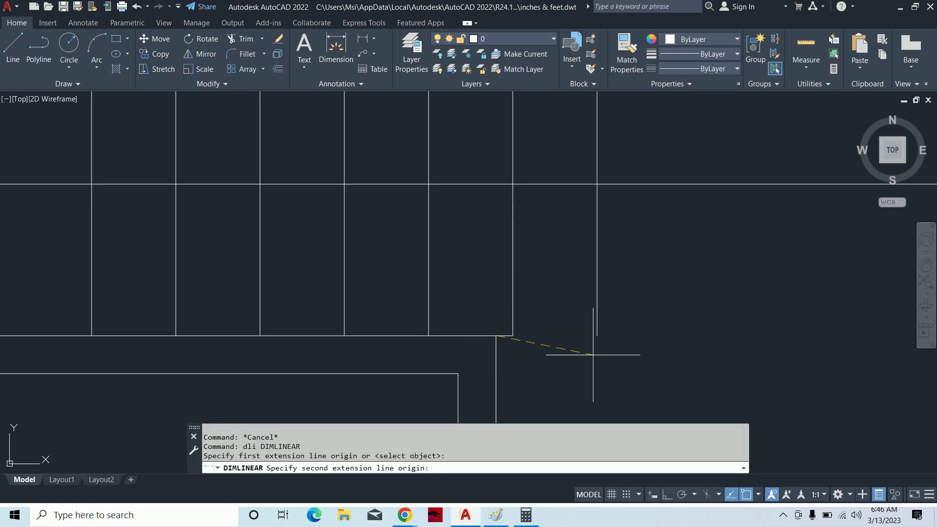
key(Escape)
key(Escape)
scroll(596, 337, down, 4)
key(Return)
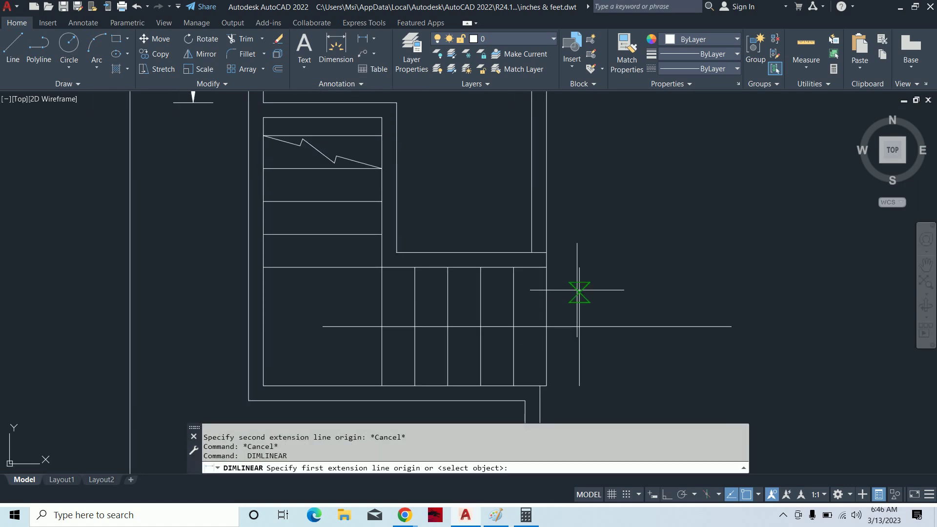
click(580, 267)
click(396, 252)
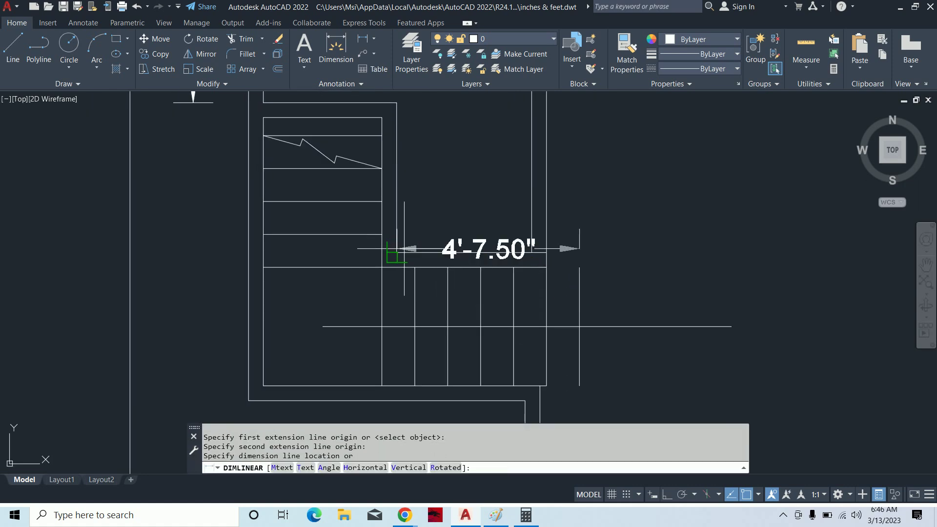
key(Escape)
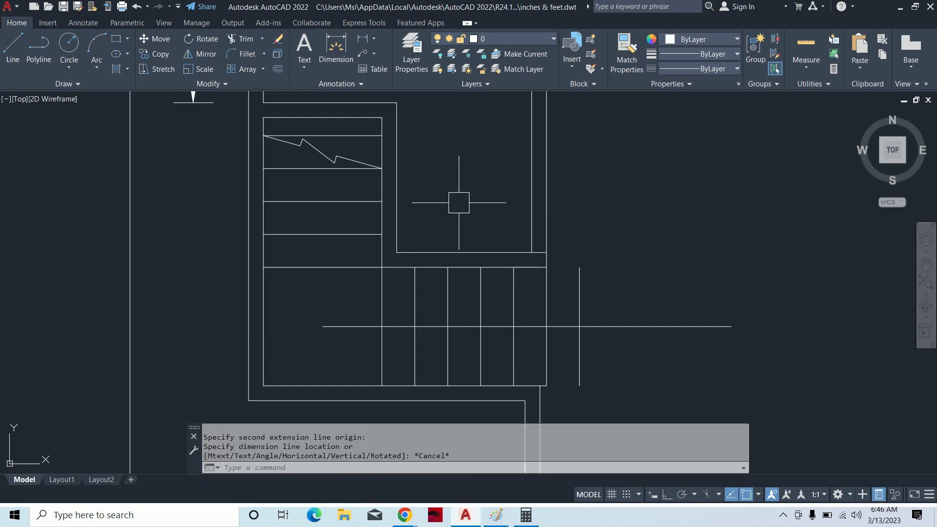
key(Escape)
key(Escape)
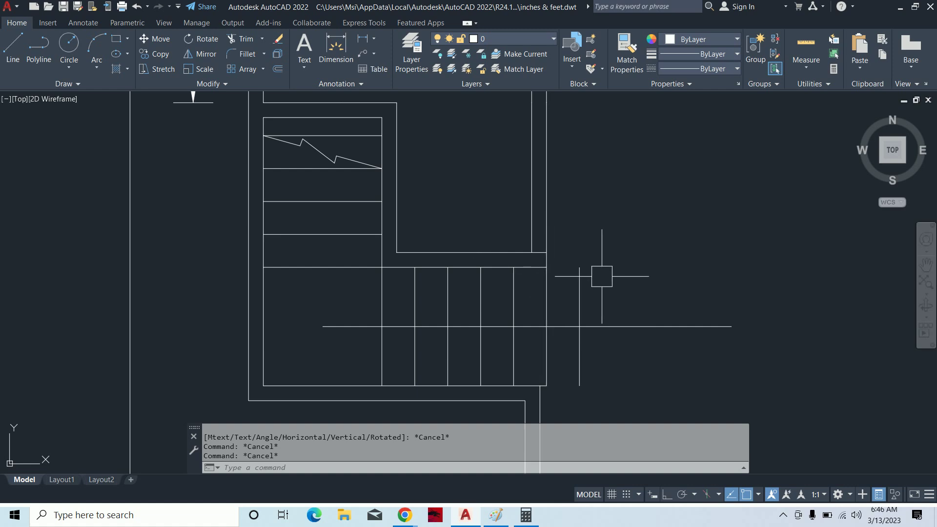
Move the stairwell's right wall lines further to the right.
scroll(579, 326, down, 5)
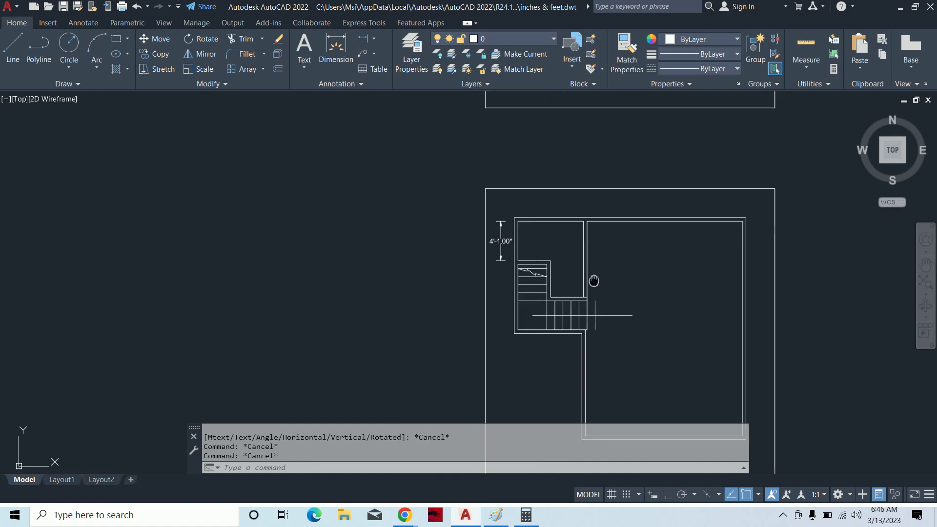
scroll(602, 339, up, 3)
scroll(580, 274, up, 3)
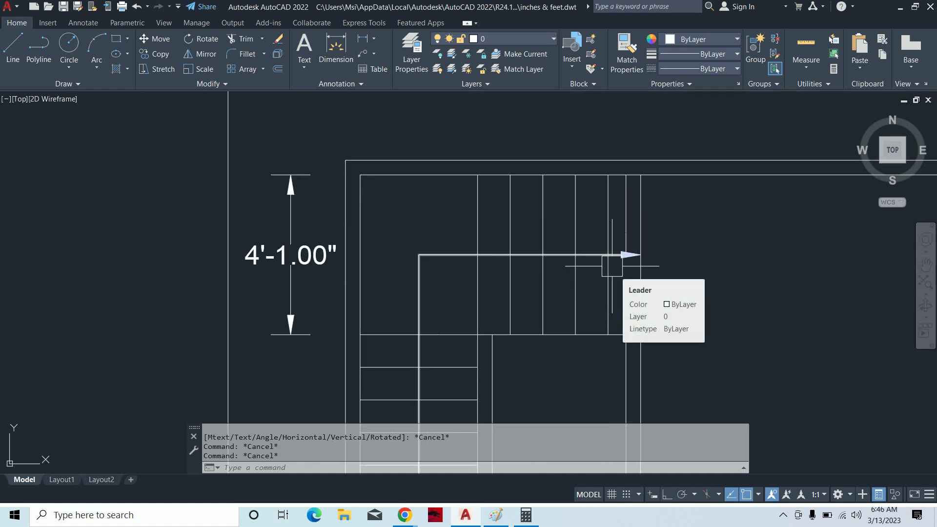
scroll(605, 274, down, 3)
scroll(595, 303, down, 1)
scroll(577, 369, down, 2)
scroll(577, 368, up, 3)
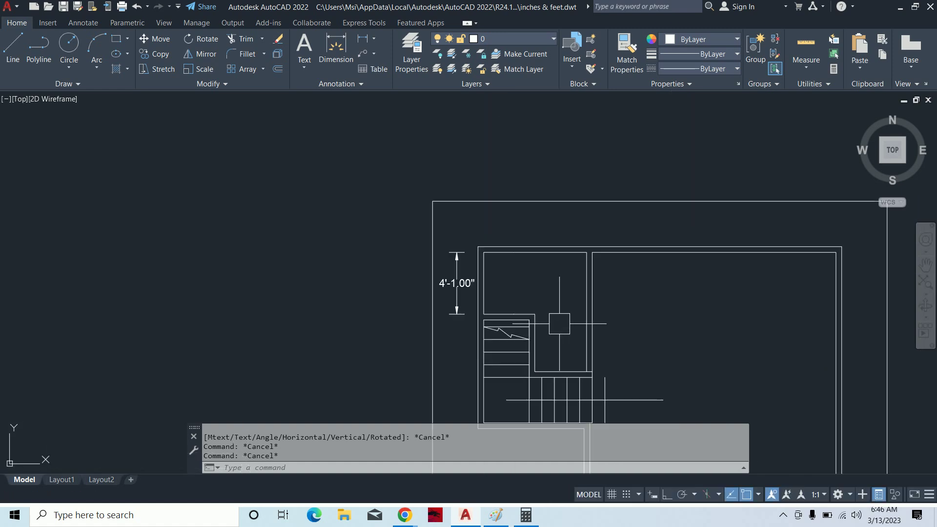
scroll(567, 307, up, 2)
text(m)
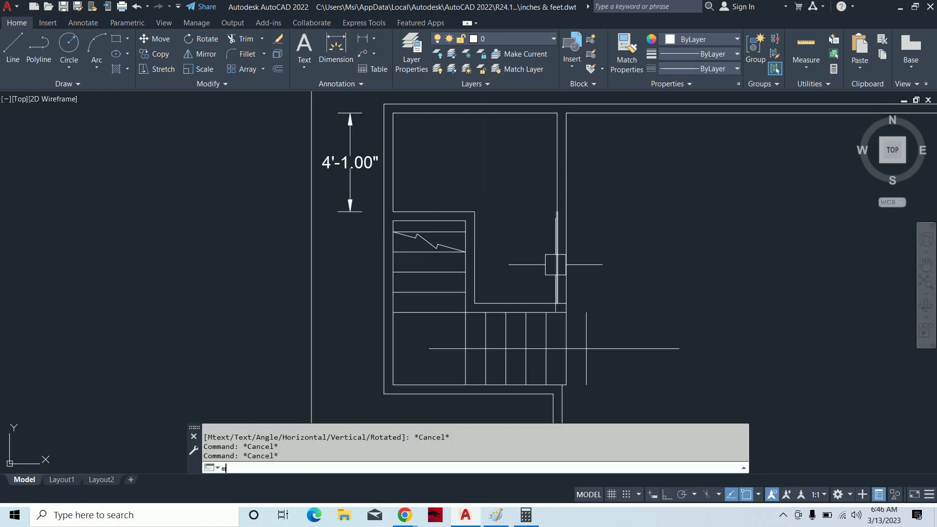
key(Return)
click(580, 244)
click(548, 259)
click(602, 200)
click(536, 177)
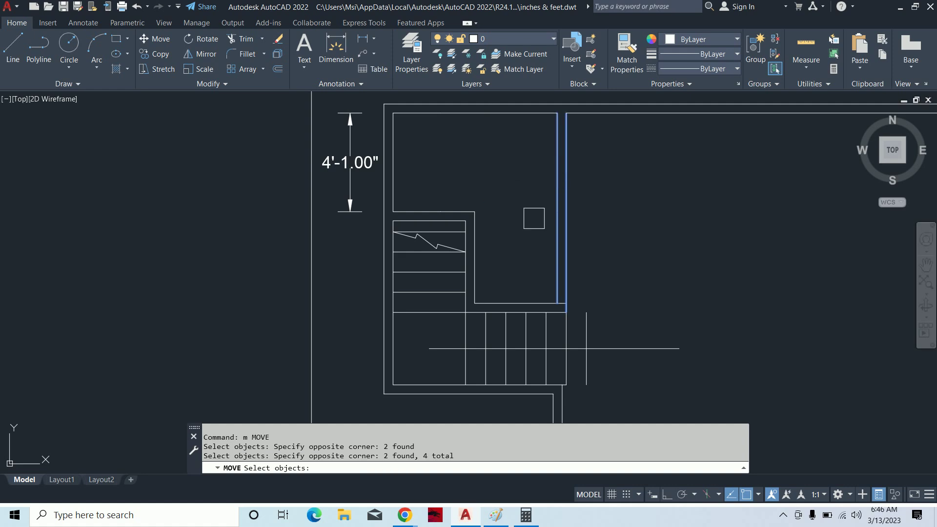
scroll(559, 315, up, 2)
scroll(558, 320, up, 1)
key(Return)
click(560, 322)
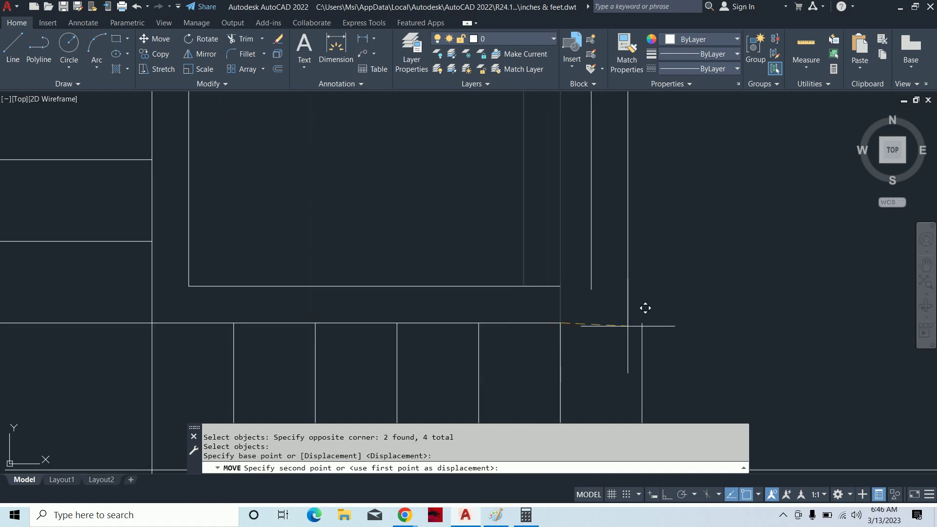
click(642, 323)
key(Escape)
key(Escape)
key(Escape)
Try extending the bottom tread line, then cancel the attempt.
text(e)
key(Return)
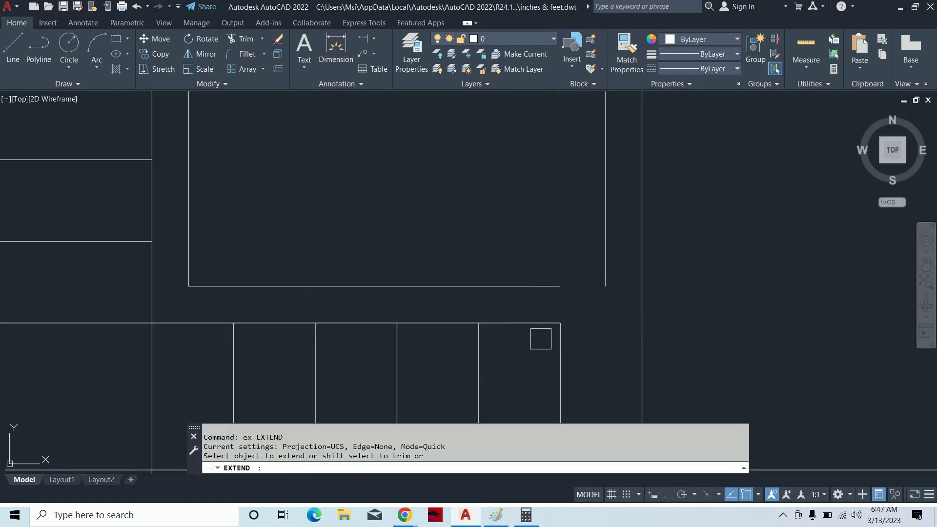
click(525, 323)
scroll(587, 309, down, 4)
scroll(587, 310, up, 1)
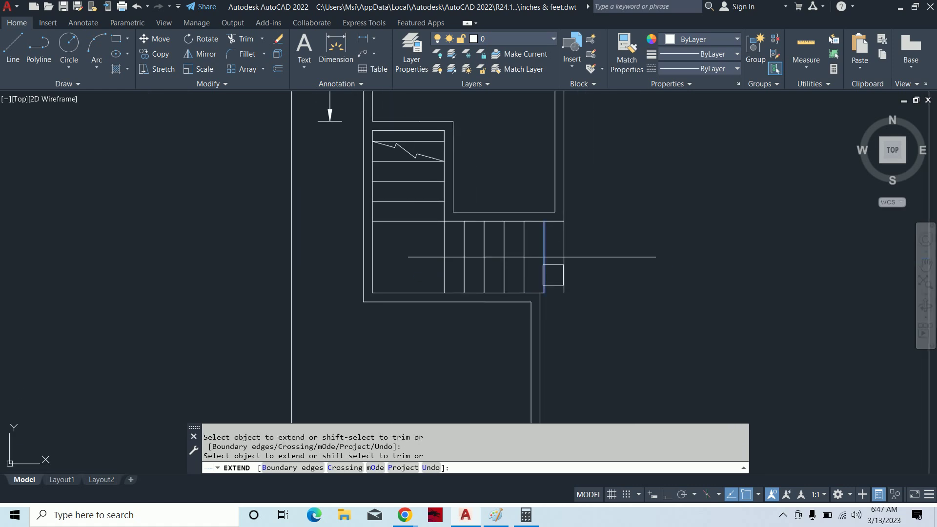
scroll(550, 274, up, 3)
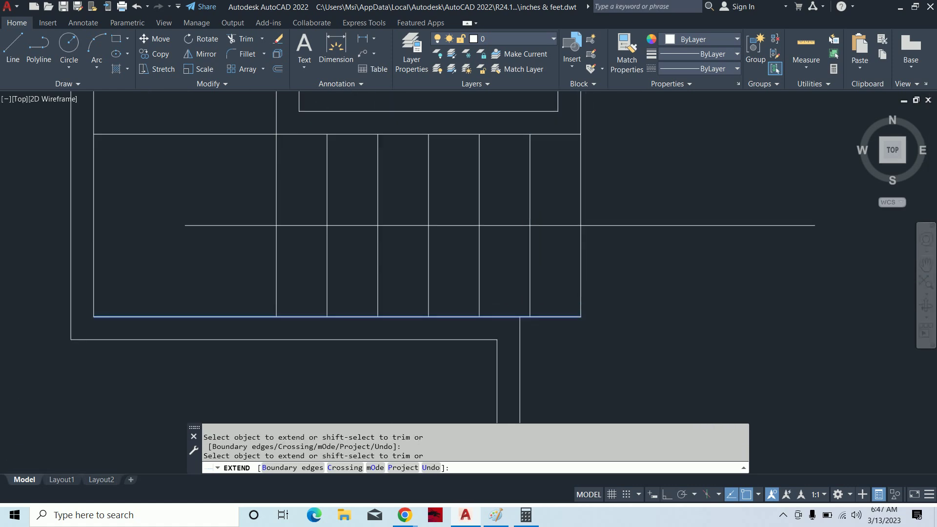
click(493, 317)
scroll(571, 316, down, 2)
scroll(594, 377, up, 2)
scroll(560, 255, up, 1)
scroll(559, 255, down, 2)
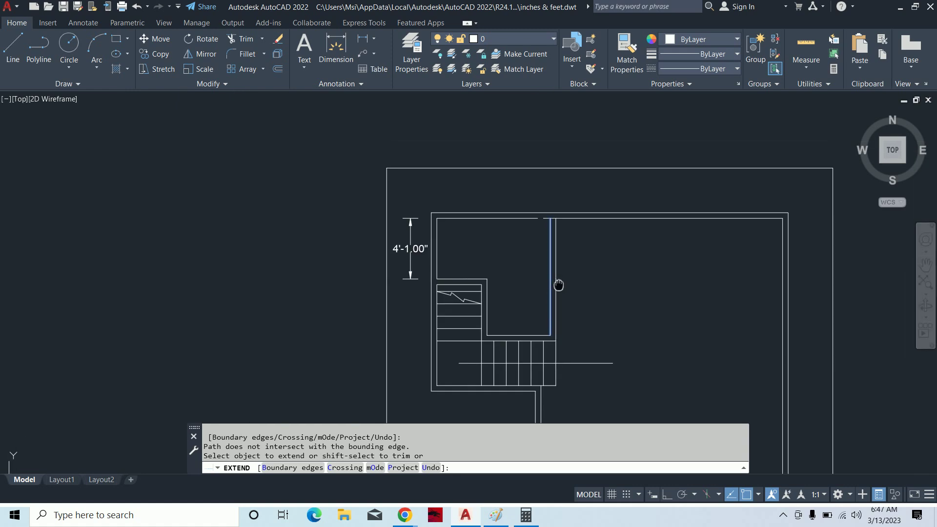
scroll(537, 209, up, 4)
scroll(579, 242, up, 2)
key(Escape)
Try stretching the wall ends and extending again, cancelling both.
text(s)
key(Return)
click(592, 285)
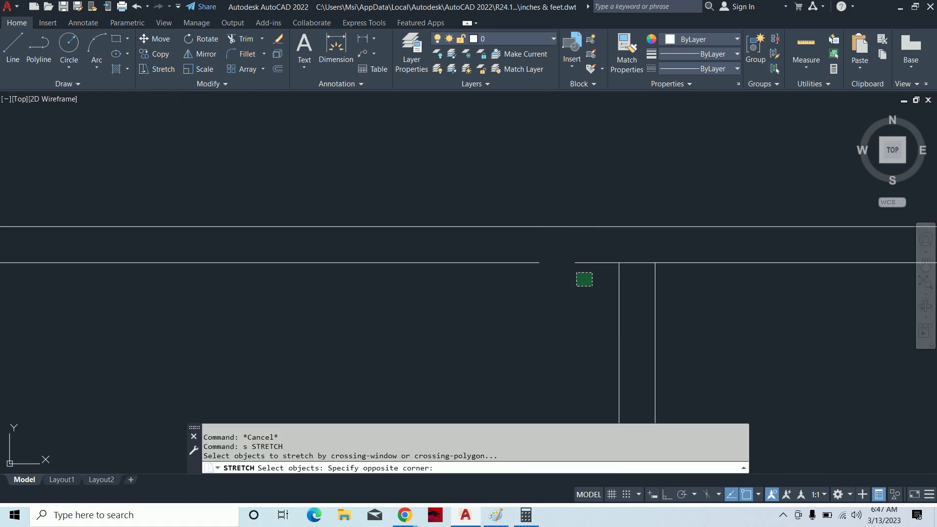
click(530, 248)
key(Return)
click(575, 262)
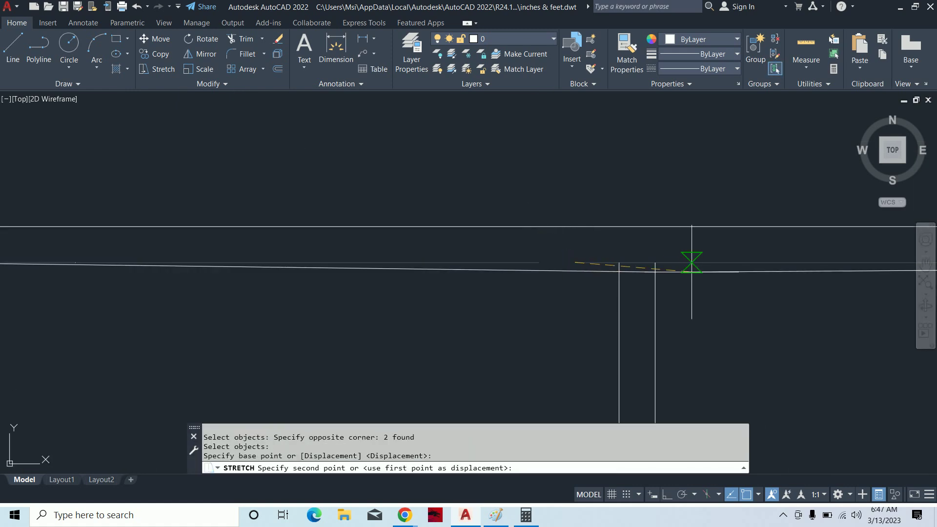
key(Escape)
key(Escape)
scroll(654, 261, down, 4)
key(Escape)
scroll(660, 240, down, 2)
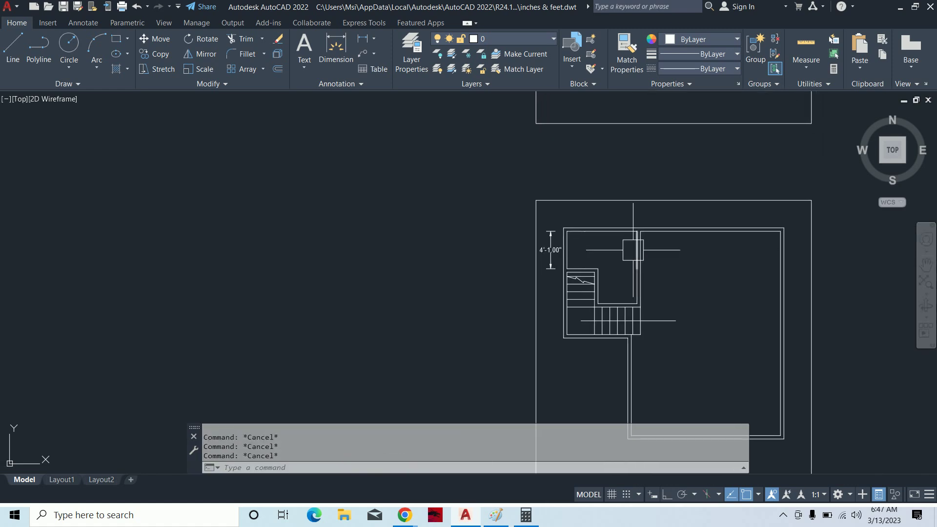
scroll(620, 269, up, 6)
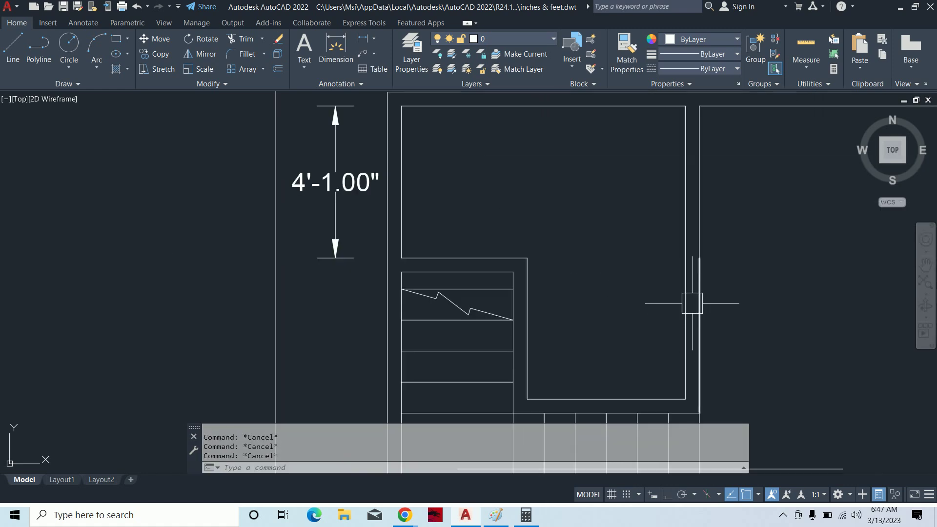
middle_drag(606, 342, 569, 300)
text(ex)
key(Return)
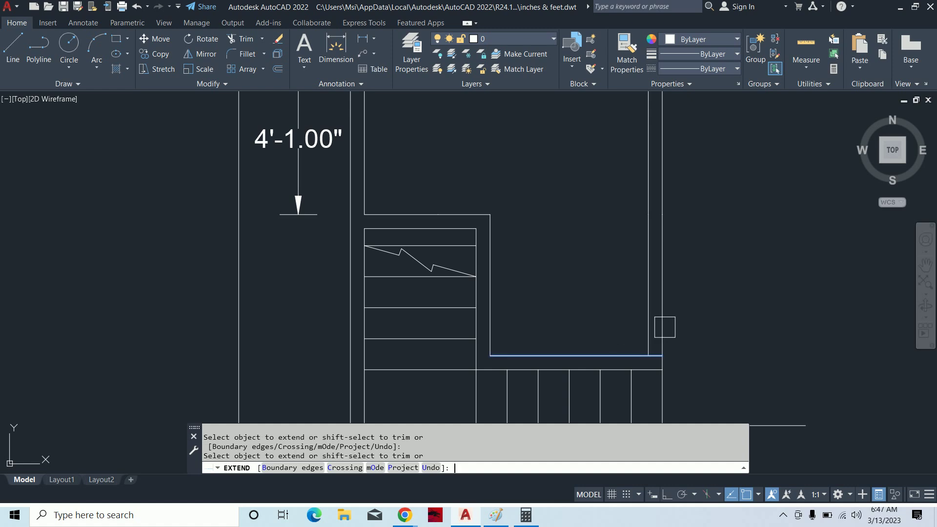
key(Escape)
Offset the bottom landing line 30 upward.
text(o)
key(Return)
Trim the offset line and the outer and inner wall segments to open the gap.
key(Return)
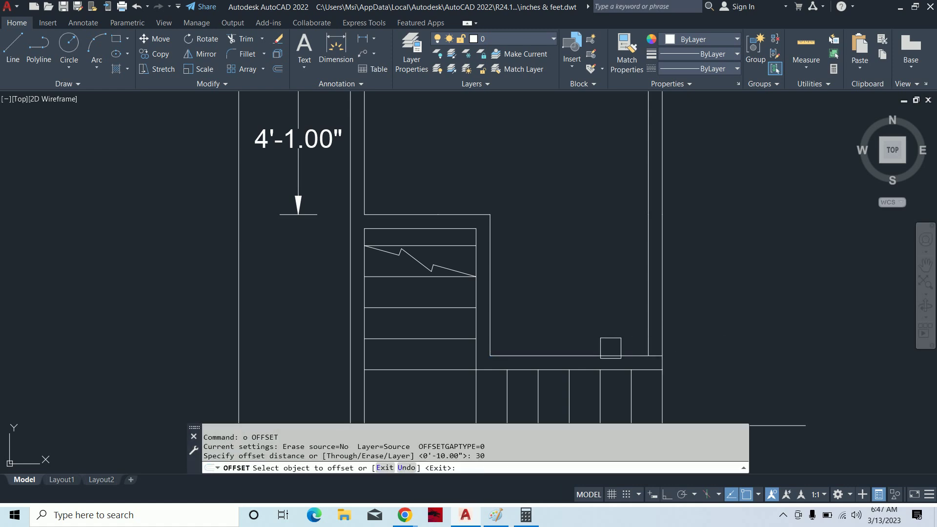
click(609, 355)
click(618, 299)
key(Escape)
key(Escape)
text(tr)
key(Return)
click(598, 263)
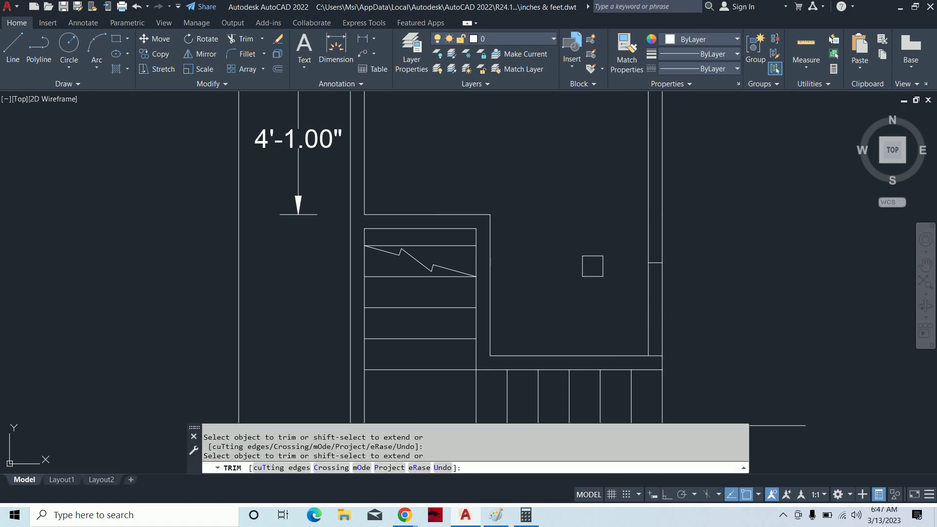
click(610, 294)
click(732, 308)
key(Return)
key(Escape)
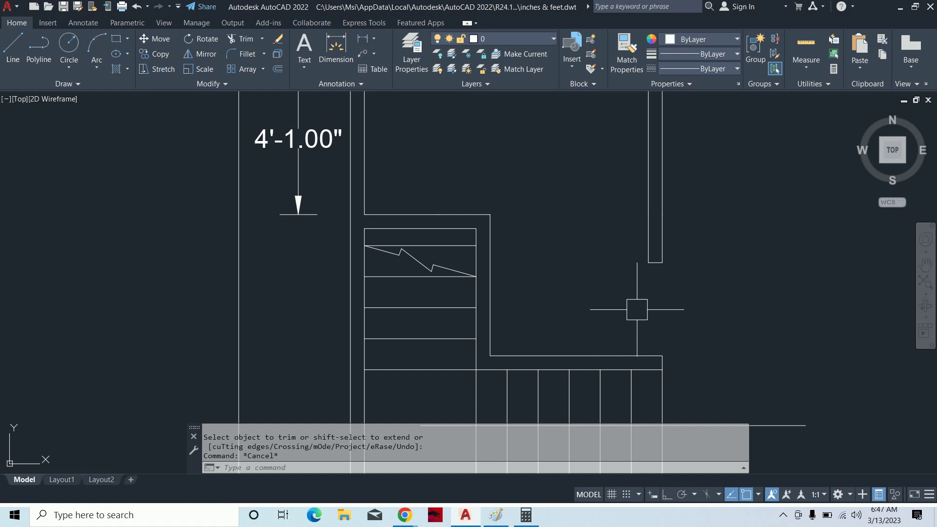
scroll(634, 273, down, 3)
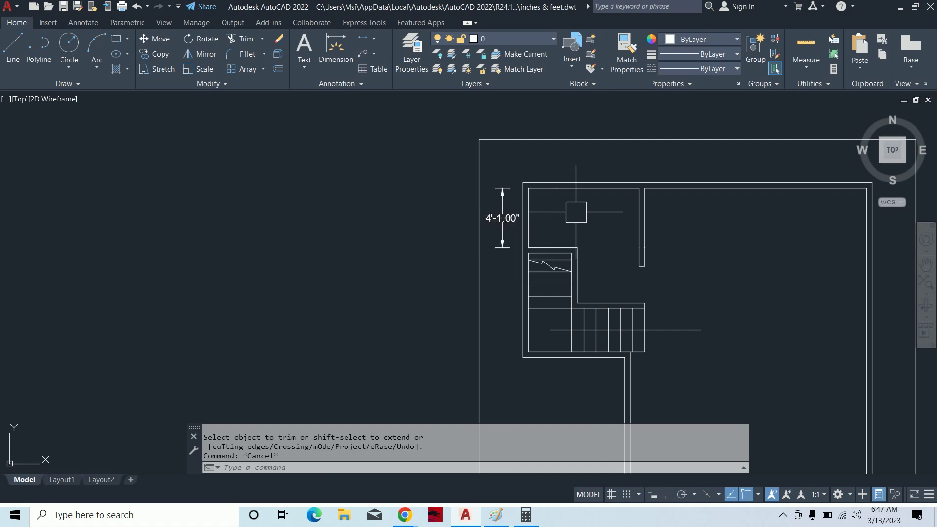
scroll(576, 212, up, 4)
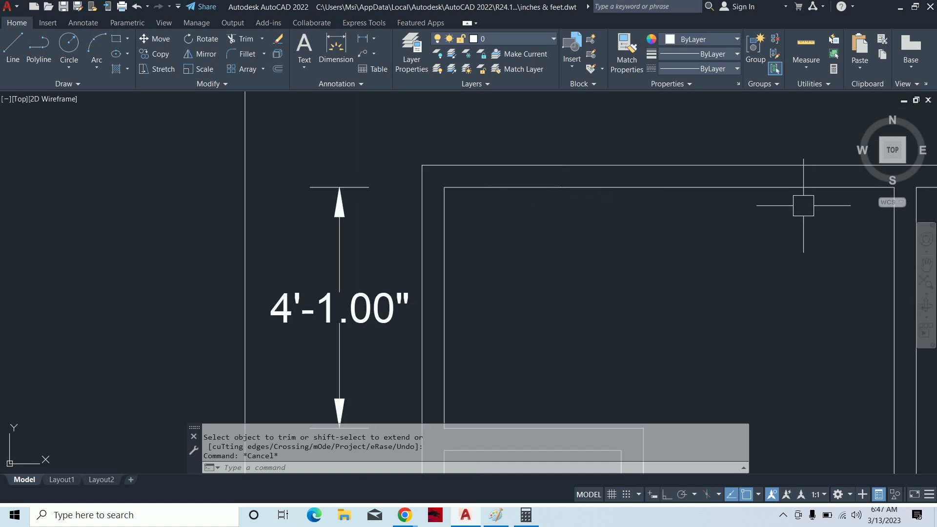
click(608, 232)
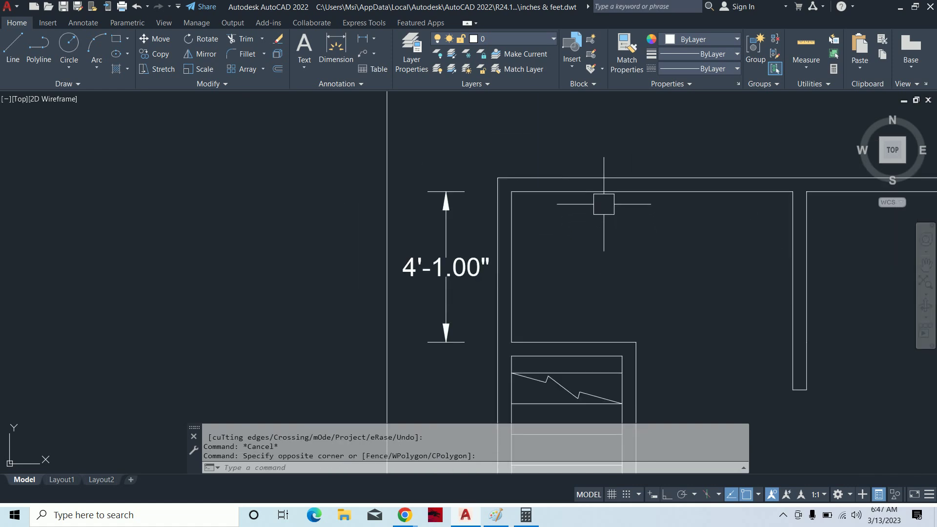
scroll(579, 168, up, 4)
key(Escape)
key(Escape)
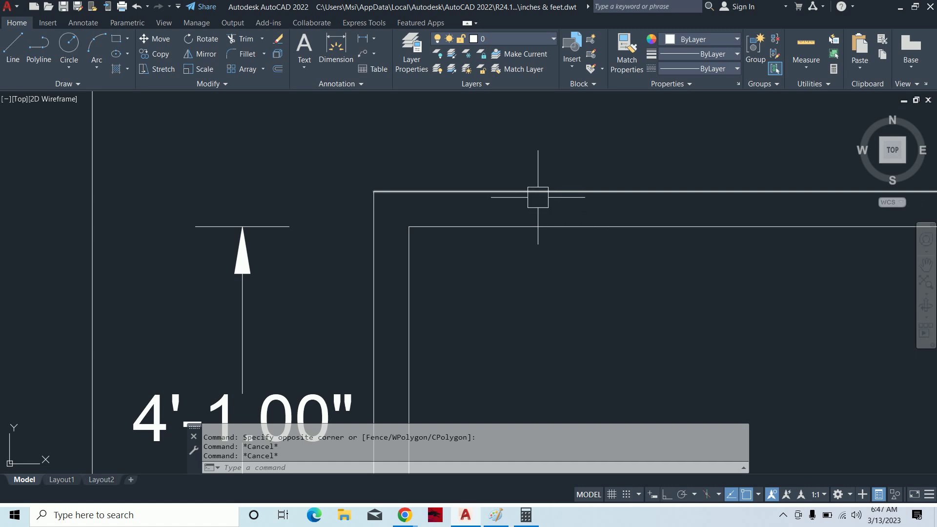
scroll(538, 197, down, 2)
scroll(634, 225, down, 4)
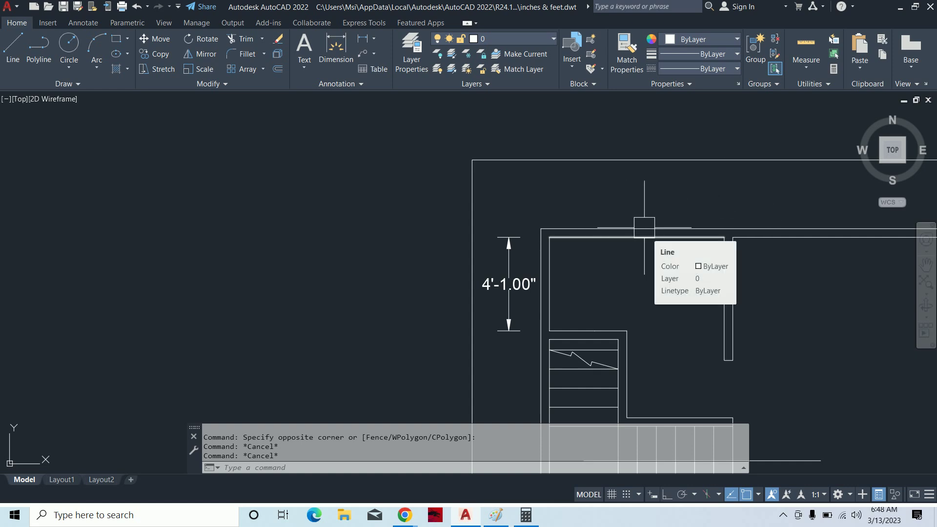
Offset the stairwell's right vertical line 10 units to the right.
scroll(644, 227, down, 3)
scroll(644, 228, down, 2)
scroll(659, 203, up, 2)
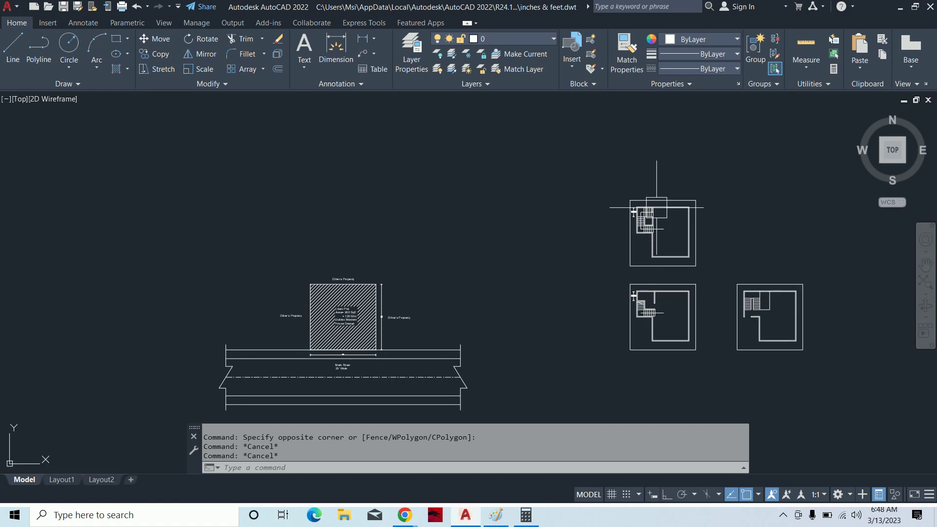
scroll(604, 184, up, 3)
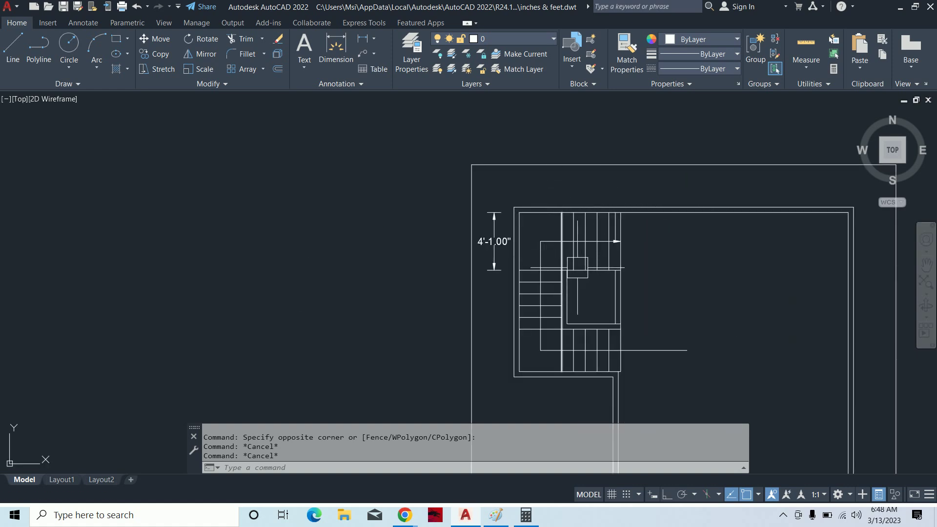
middle_drag(581, 266, 582, 254)
text(OFFSET)
key(Return)
text(10)
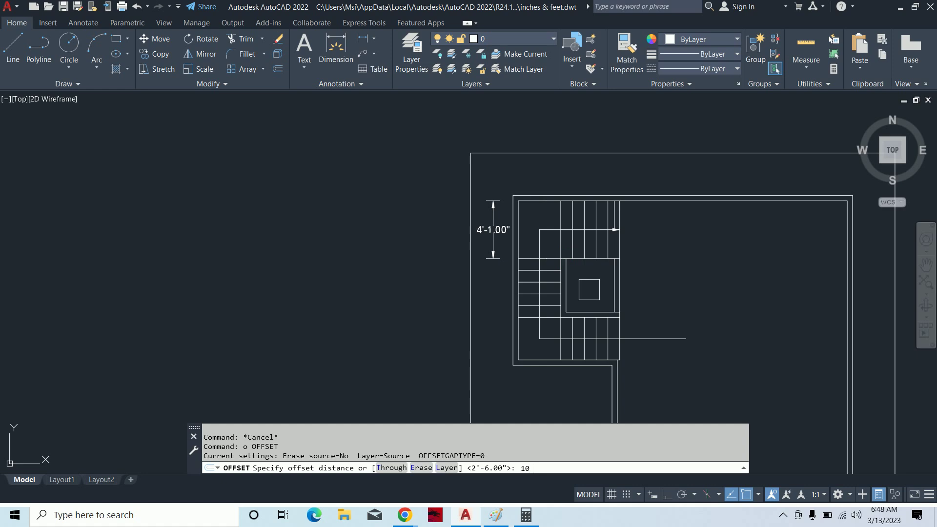
key(Return)
scroll(625, 326, up, 5)
click(589, 316)
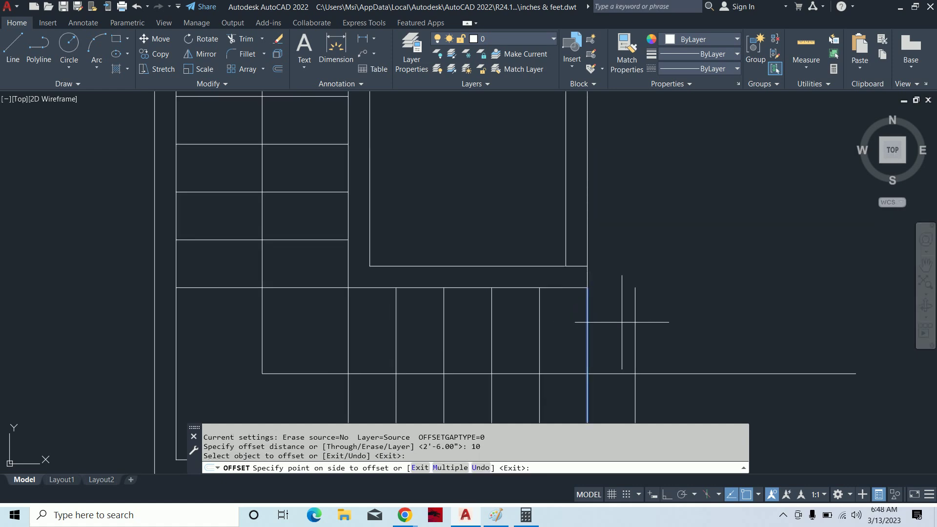
click(623, 324)
key(Escape)
key(Escape)
scroll(610, 258, down, 4)
key(Escape)
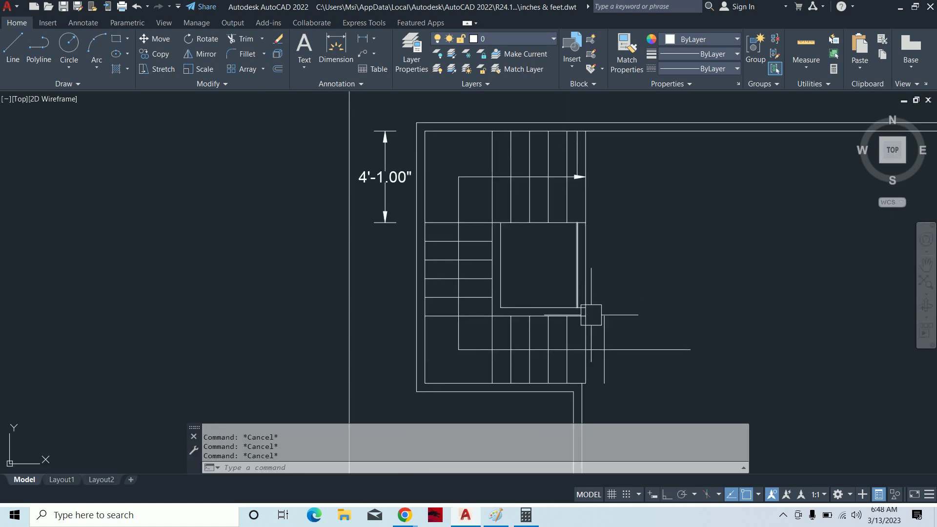
Start an EXTEND with x, then cancel it without changes.
text(ex)
key(Return)
scroll(579, 319, up, 4)
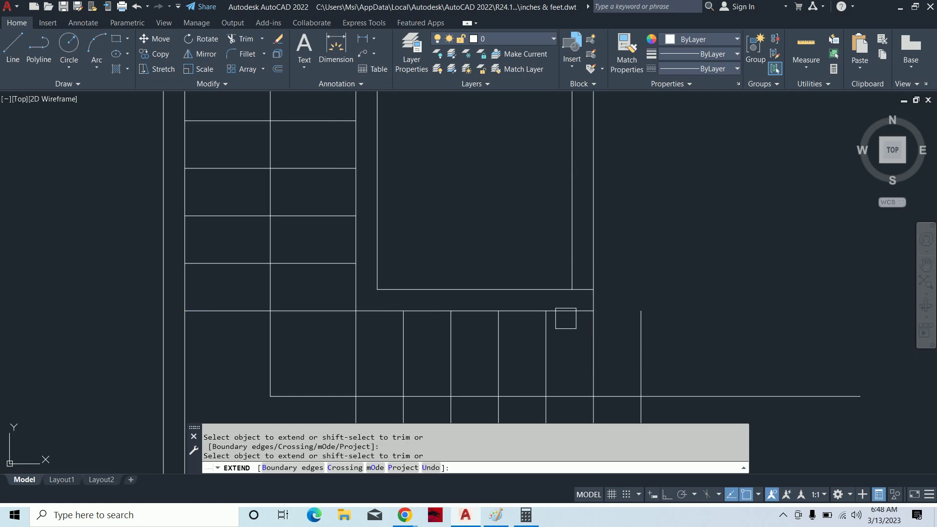
scroll(566, 292, down, 4)
key(Escape)
key(Escape)
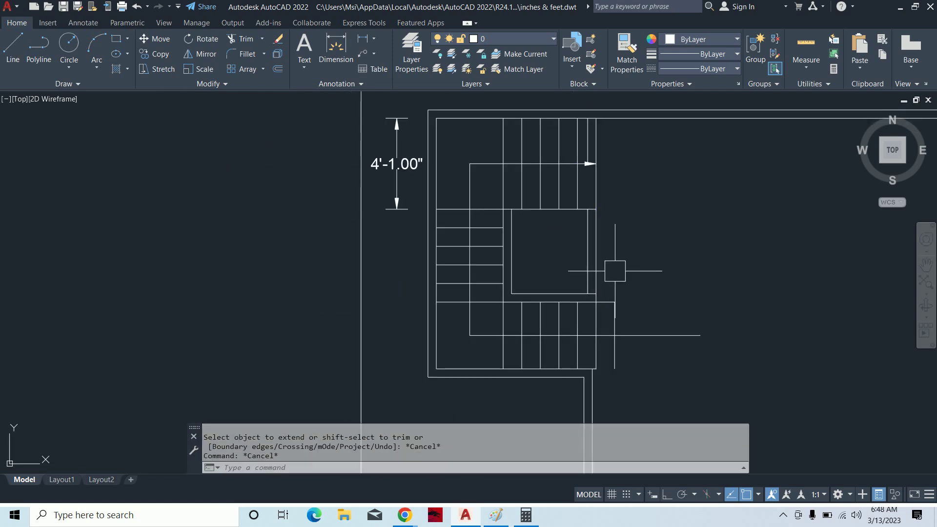
key(Escape)
Select the two stairwell wall lines and the offset line to move, then abandon the move.
text(m)
key(Return)
click(597, 256)
click(583, 273)
scroll(615, 201, up, 2)
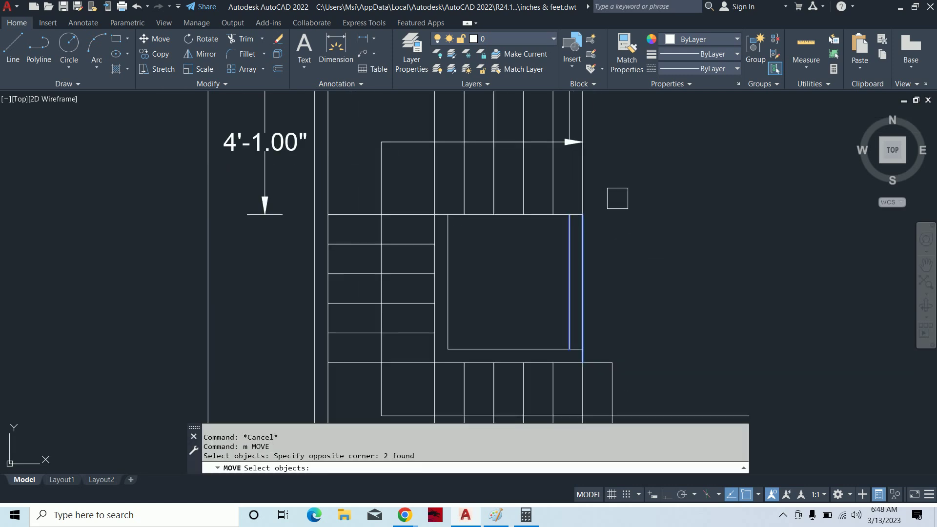
click(618, 197)
click(575, 169)
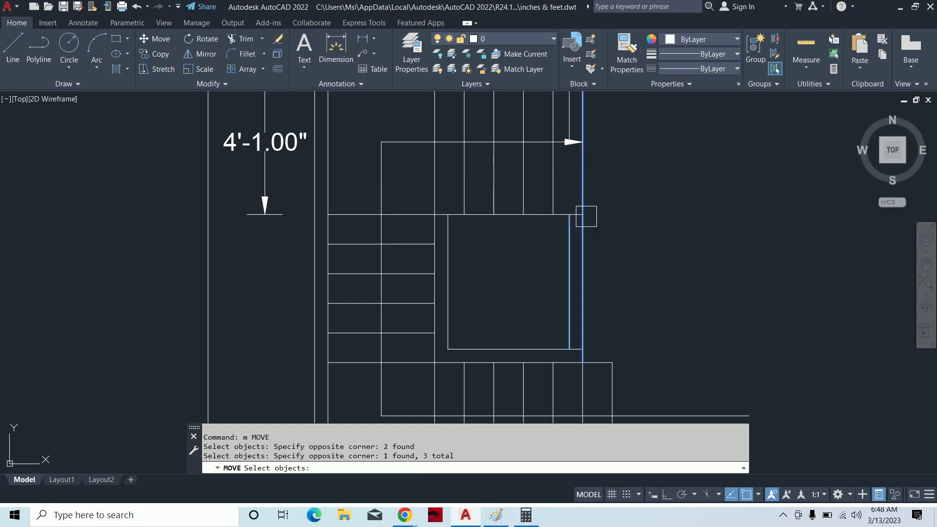
scroll(581, 214, down, 3)
scroll(567, 213, up, 3)
key(Return)
click(598, 244)
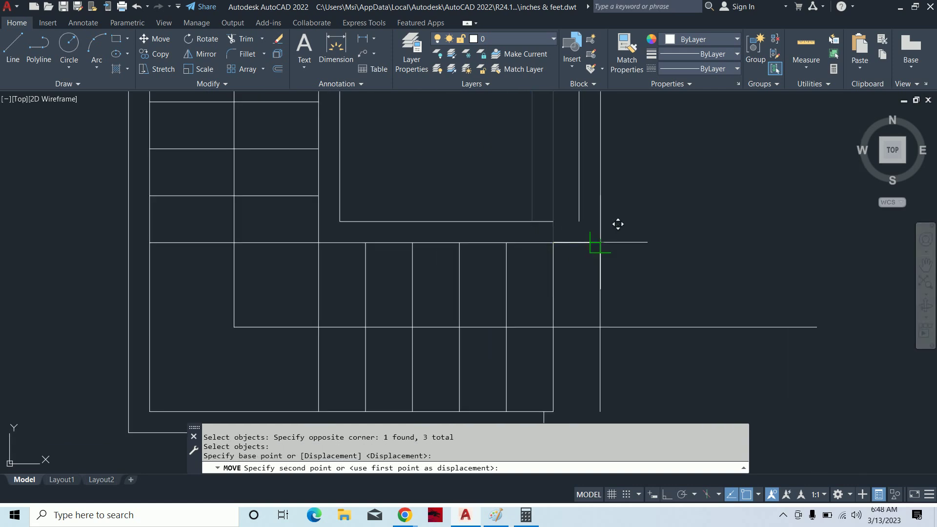
key(Escape)
Extend the landing line and the crossed stair lines to the stairwell wall.
key(Escape)
key(Escape)
text(ex)
key(Return)
click(541, 221)
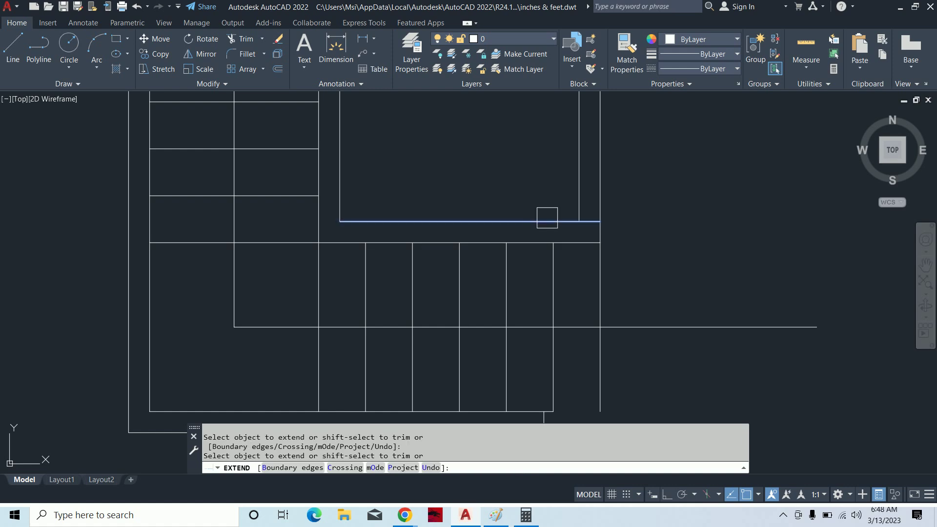
middle_drag(556, 246, 564, 265)
scroll(561, 255, down, 5)
key(Escape)
scroll(565, 293, up, 7)
key(Escape)
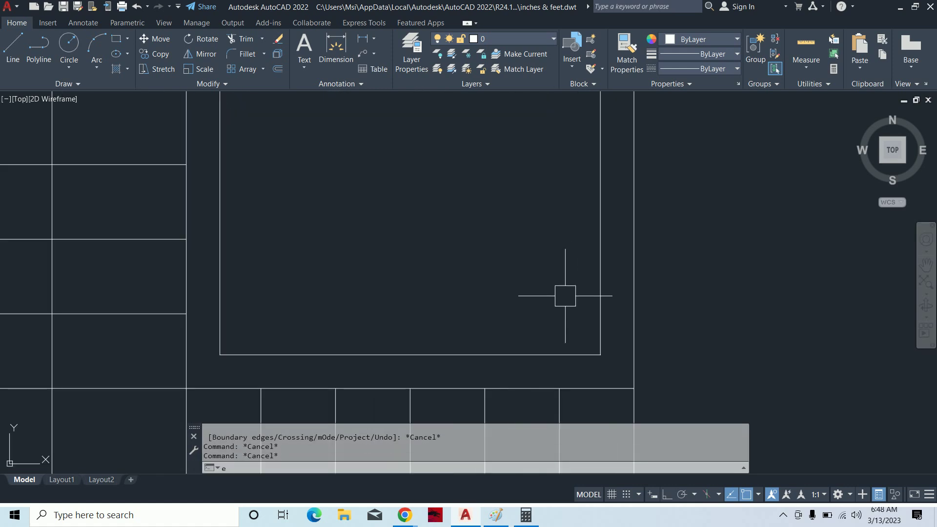
Fence-select the stair lines to extend them to the wall.
text(ex)
key(Return)
click(566, 310)
click(576, 366)
key(Return)
scroll(575, 317, up, 3)
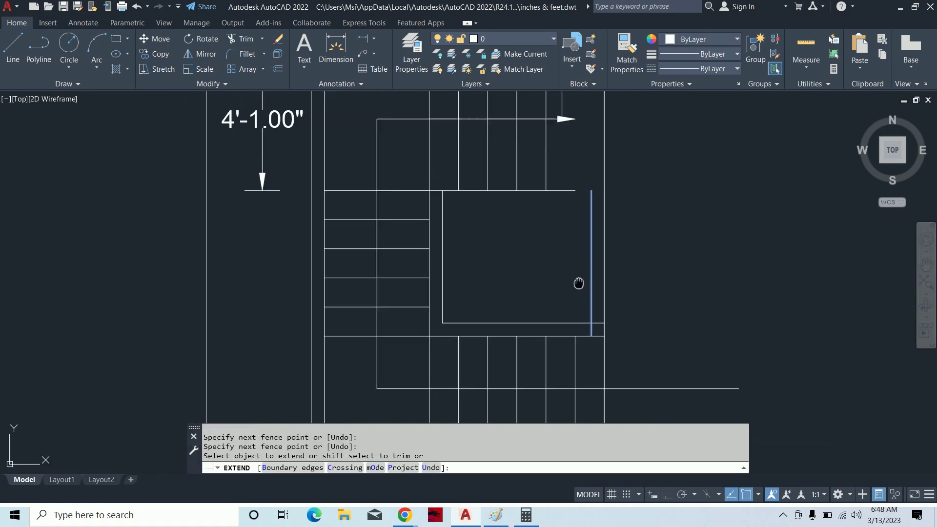
scroll(576, 282, up, 2)
key(Escape)
key(Escape)
scroll(570, 168, up, 2)
key(Escape)
key(Escape)
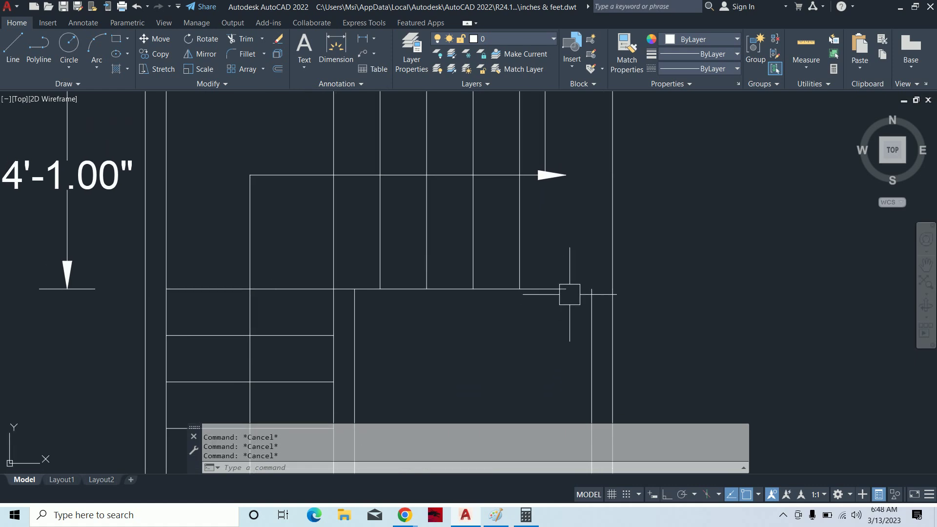
Extend the landing line to the right wall and delete the stray vertical line.
text(ex)
key(Return)
click(556, 288)
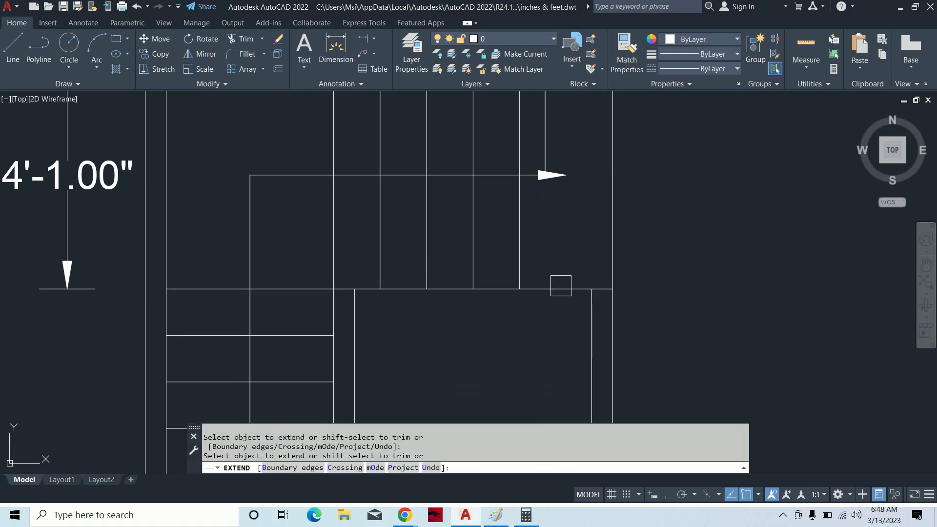
scroll(554, 288, down, 2)
middle_drag(555, 288, 555, 337)
key(Escape)
click(545, 226)
key(Delete)
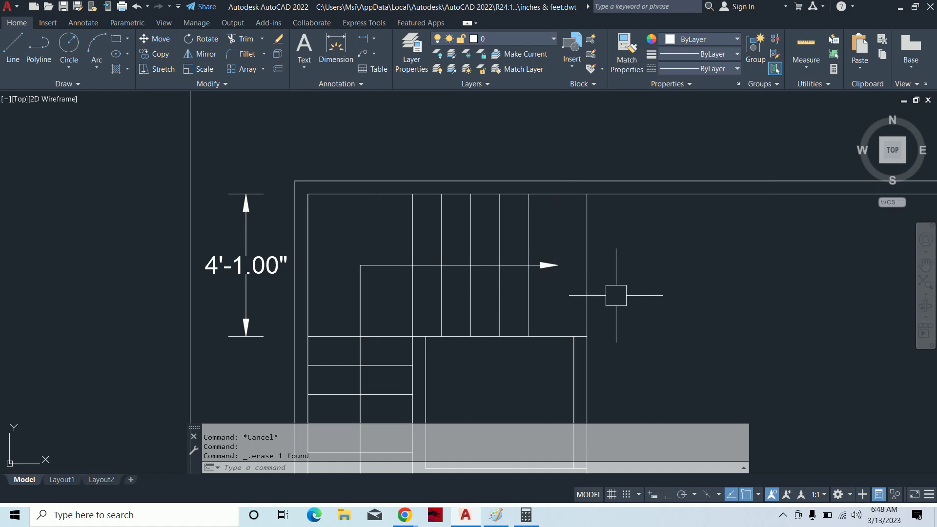
Try a 10-unit offset on a vertical line, cancel it, and zoom out to all floor plans.
text(o)
key(Return)
text(10)
key(Return)
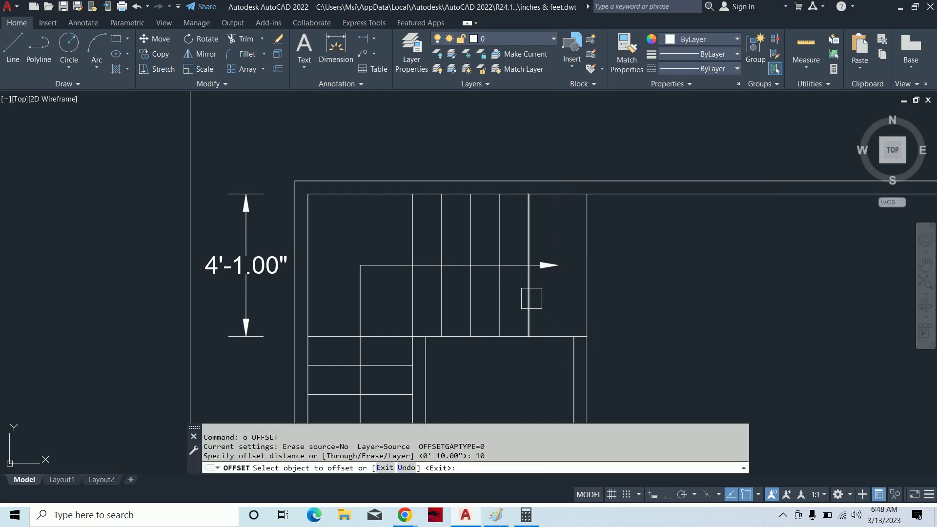
click(529, 300)
key(Escape)
scroll(563, 306, down, 3)
key(Escape)
key(Escape)
scroll(563, 306, down, 2)
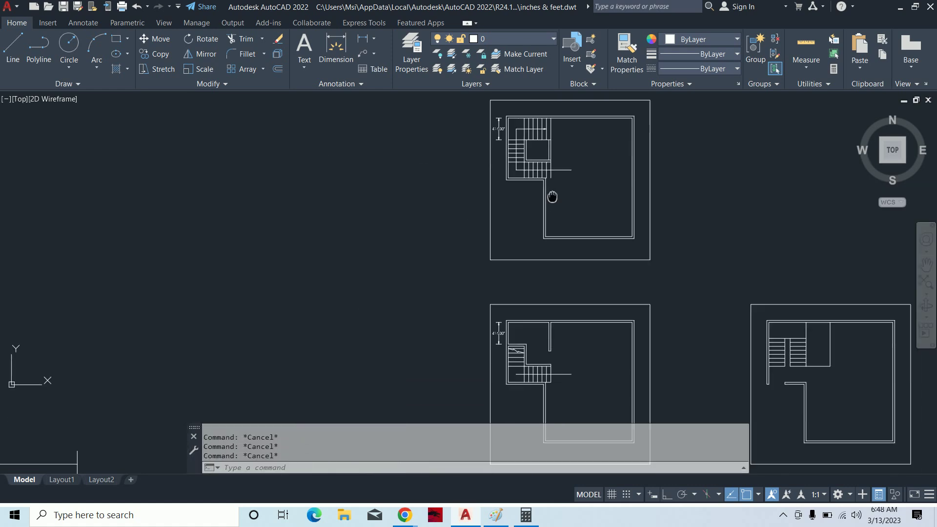
middle_drag(549, 376, 549, 328)
scroll(549, 327, up, 4)
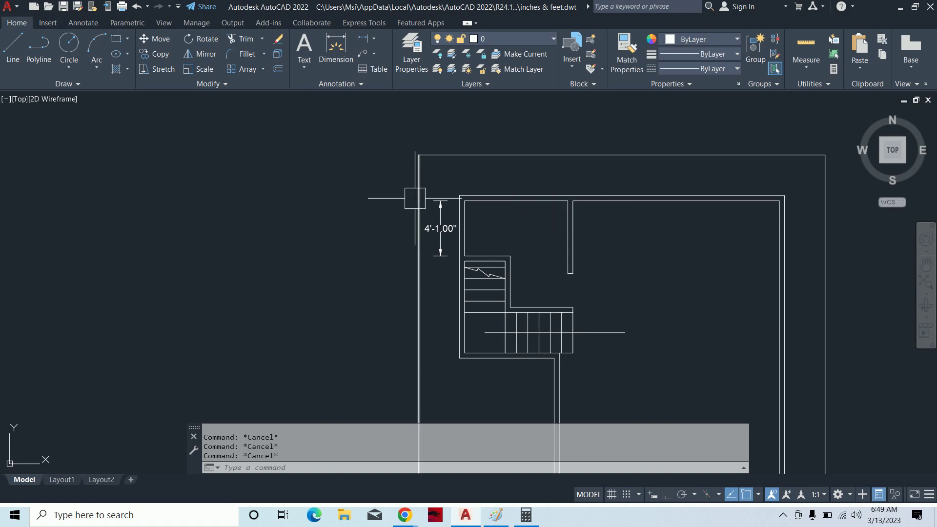
scroll(488, 209, up, 4)
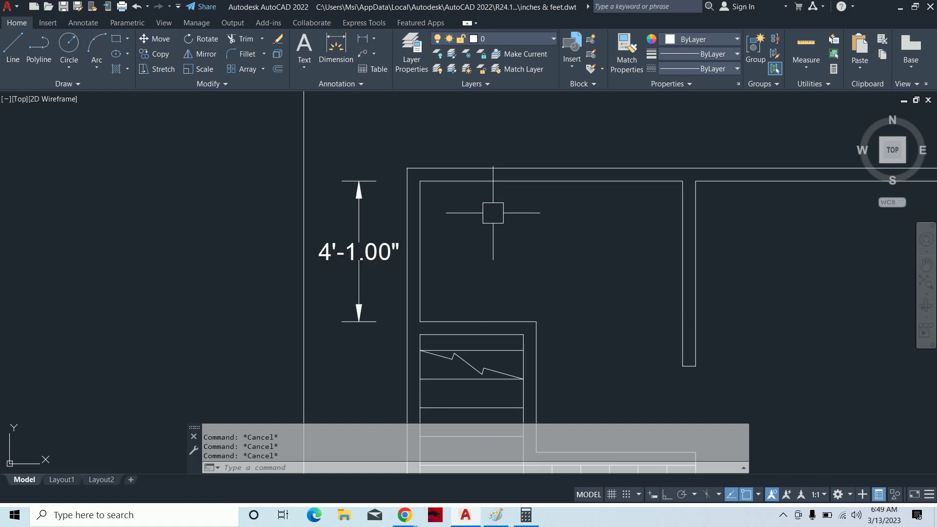
text(dli)
key(Return)
key(Return)
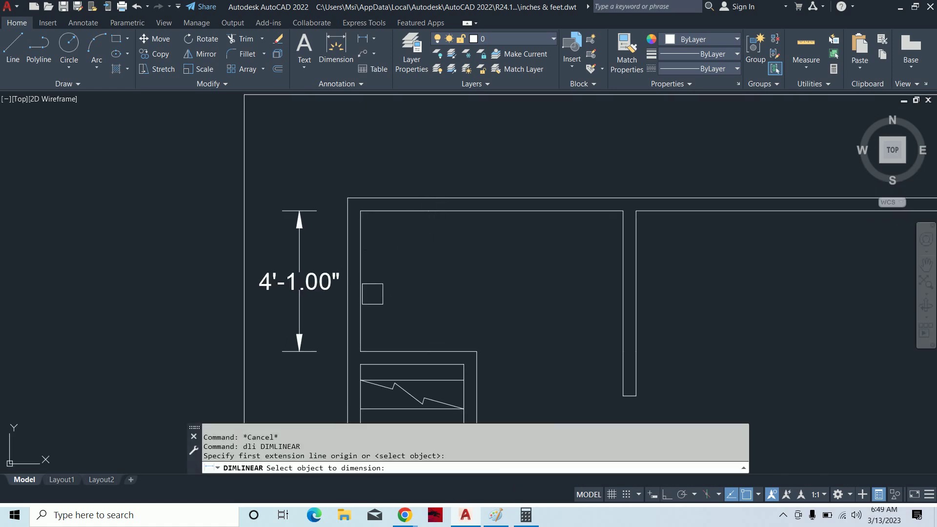
click(360, 293)
key(Escape)
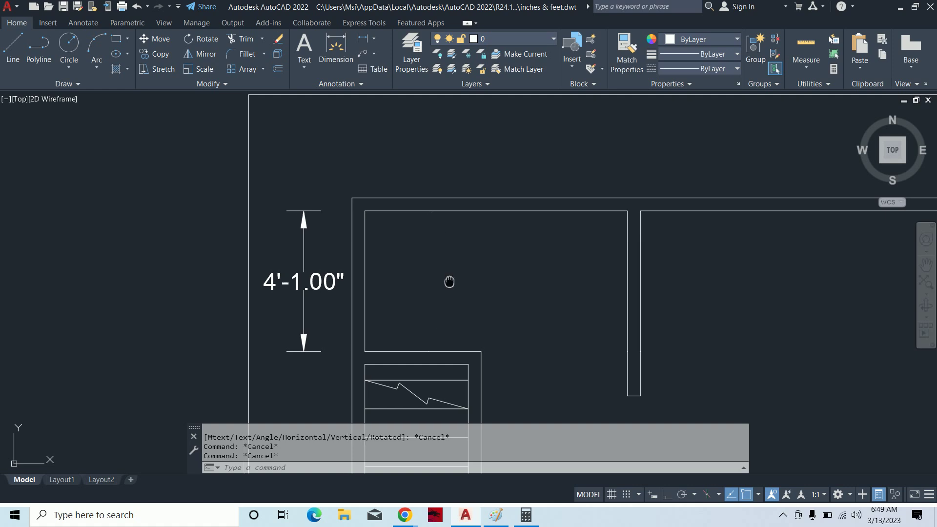
scroll(450, 279, down, 5)
scroll(537, 290, up, 1)
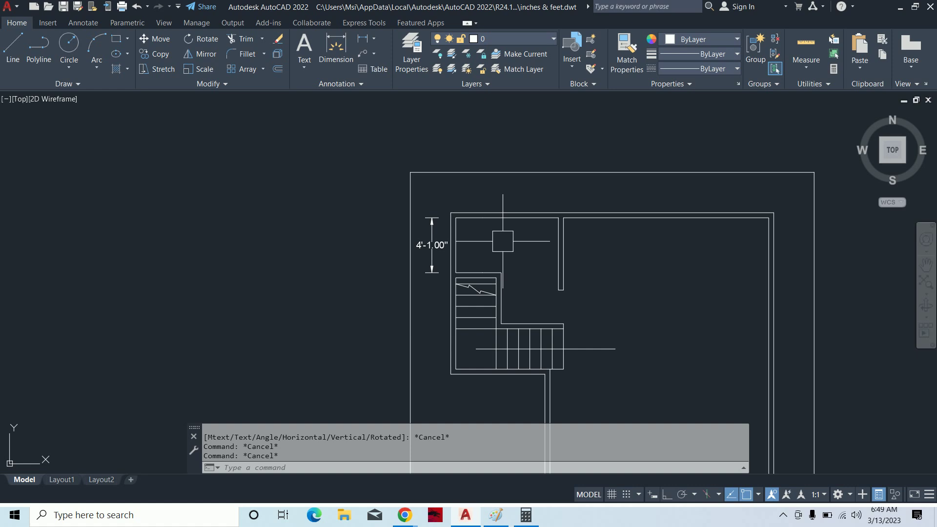
scroll(503, 241, down, 1)
scroll(565, 314, up, 2)
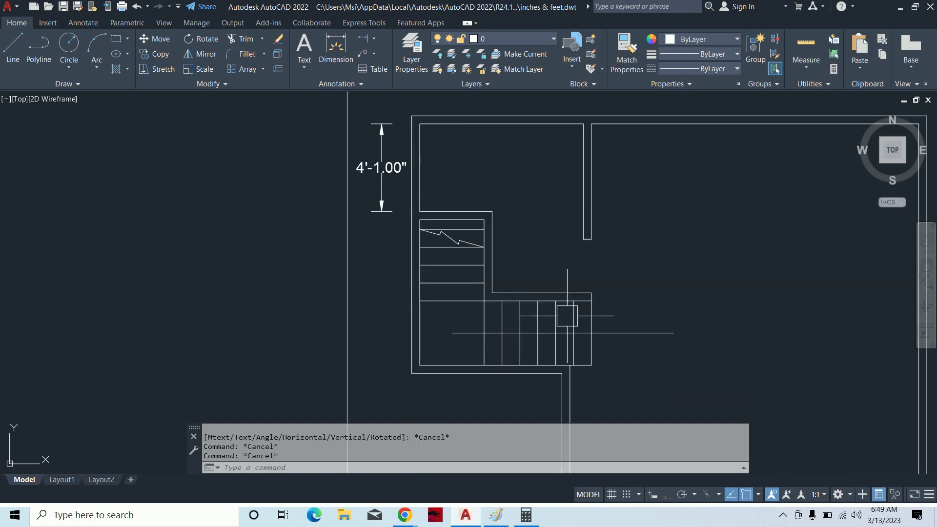
scroll(568, 226, down, 5)
scroll(569, 226, up, 1)
scroll(569, 229, up, 6)
scroll(586, 298, up, 3)
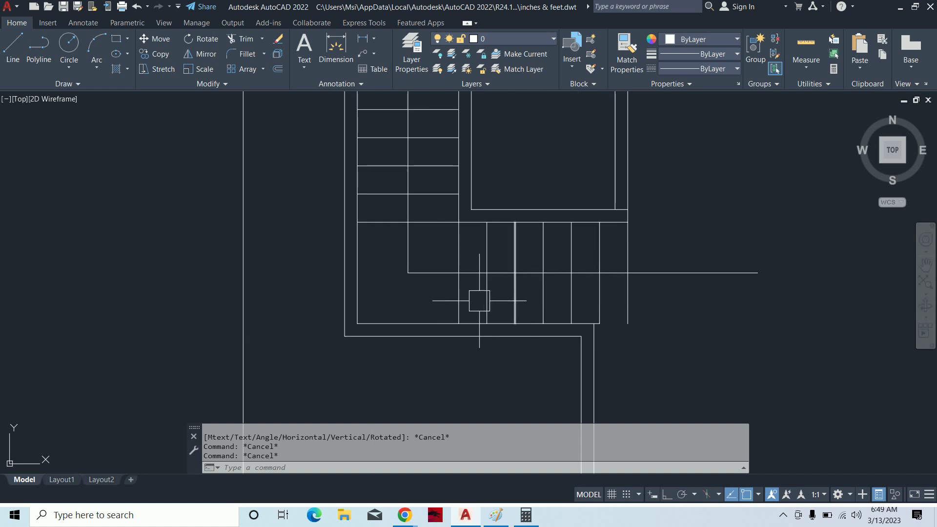
middle_drag(425, 294, 448, 398)
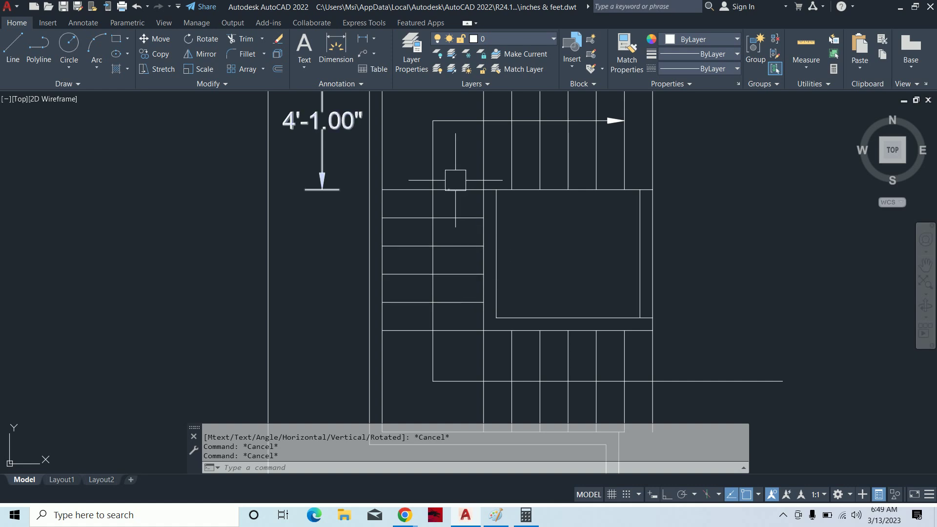
scroll(466, 188, down, 4)
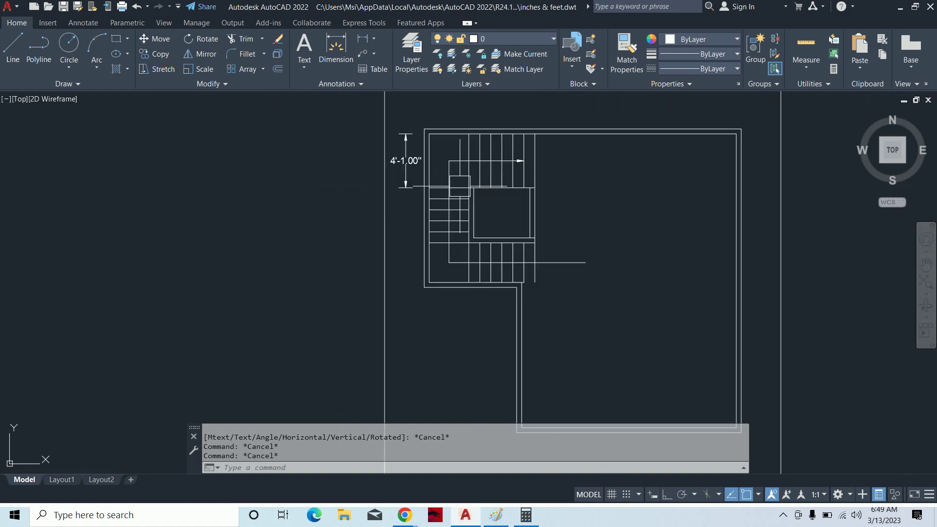
scroll(493, 247, up, 5)
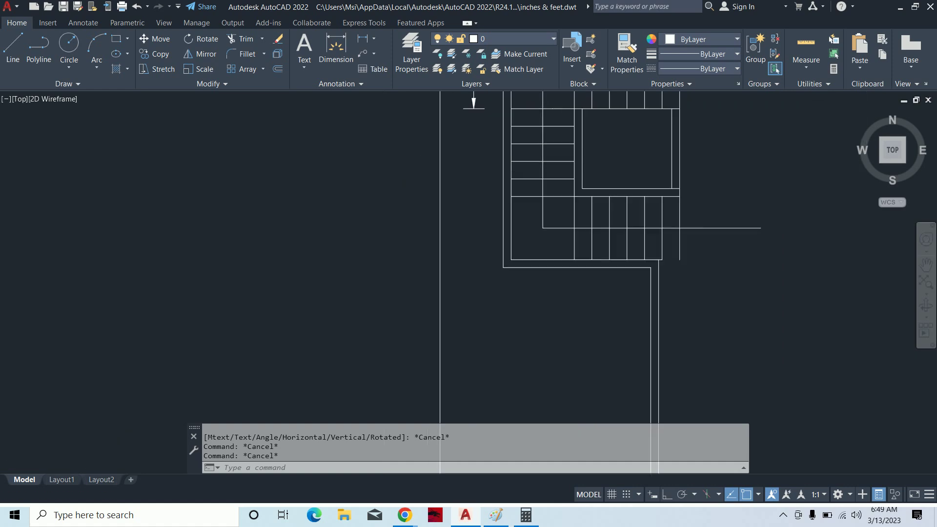
right_click(634, 192)
click(627, 147)
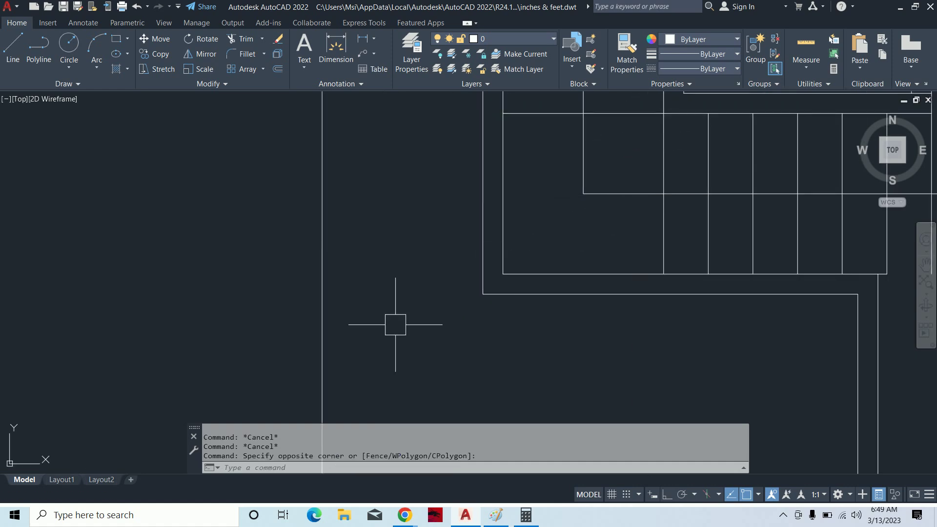
scroll(456, 302, down, 2)
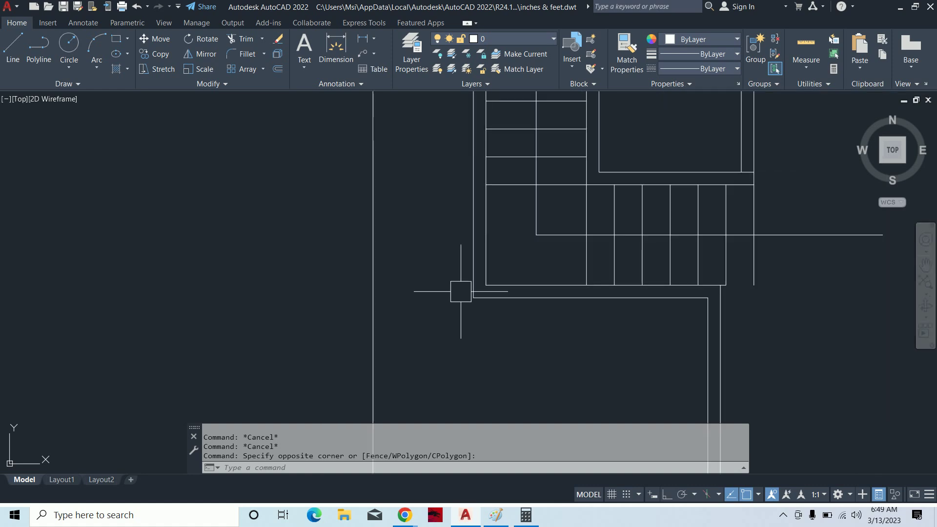
scroll(461, 291, down, 1)
scroll(454, 288, down, 2)
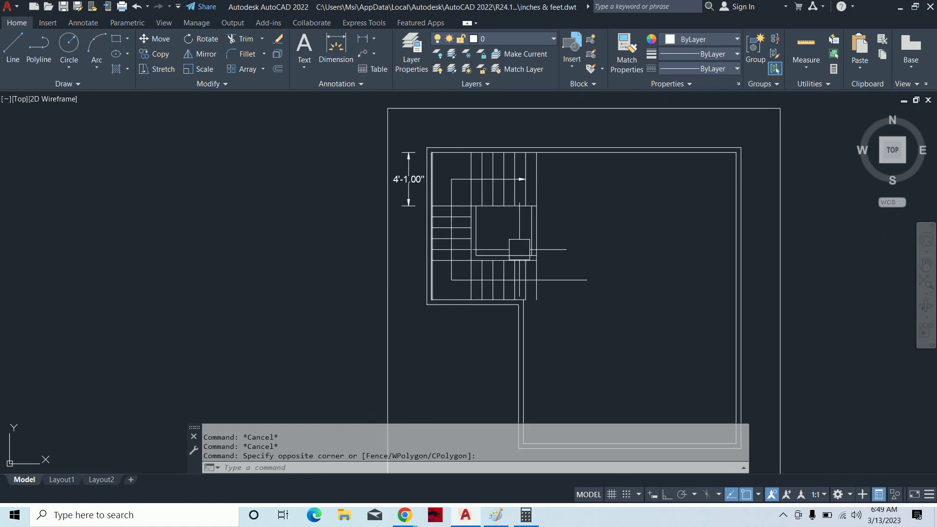
scroll(519, 235, up, 1)
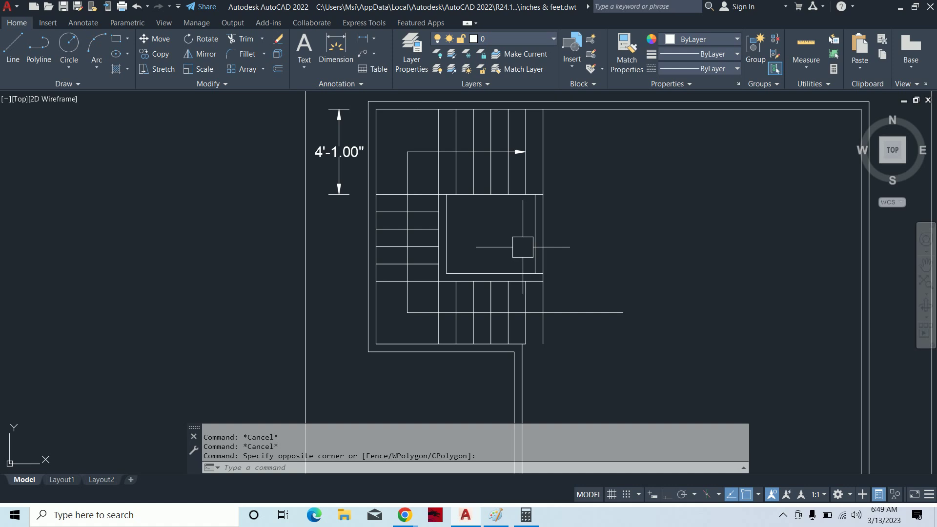
scroll(523, 247, down, 2)
scroll(483, 268, down, 1)
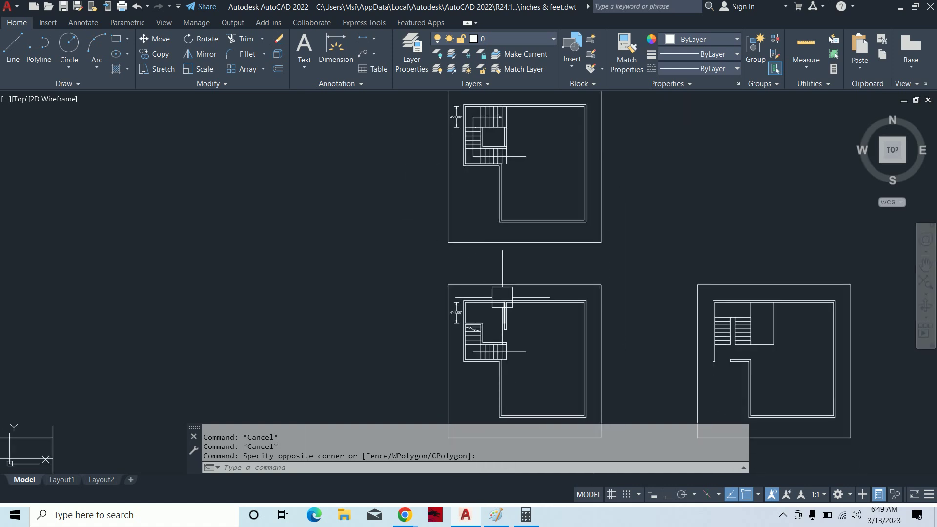
scroll(495, 254, down, 1)
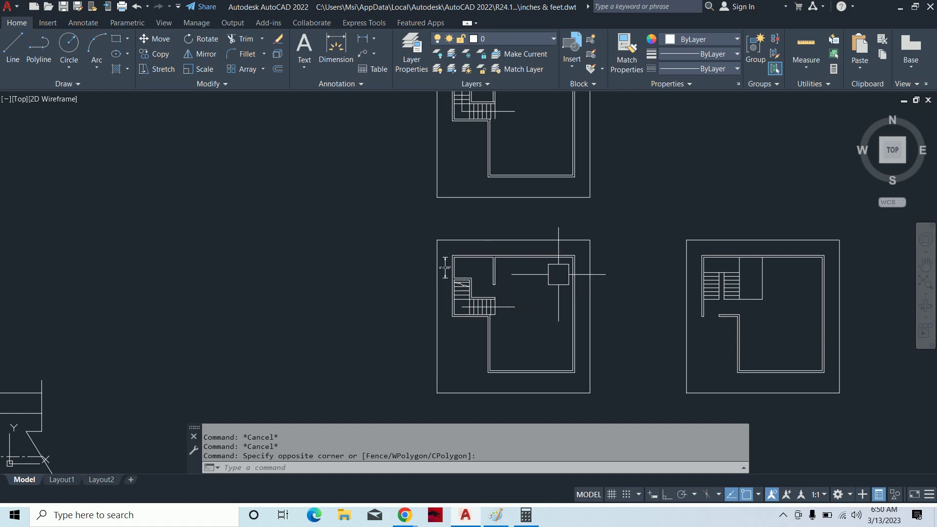
scroll(501, 301, up, 2)
scroll(490, 306, up, 2)
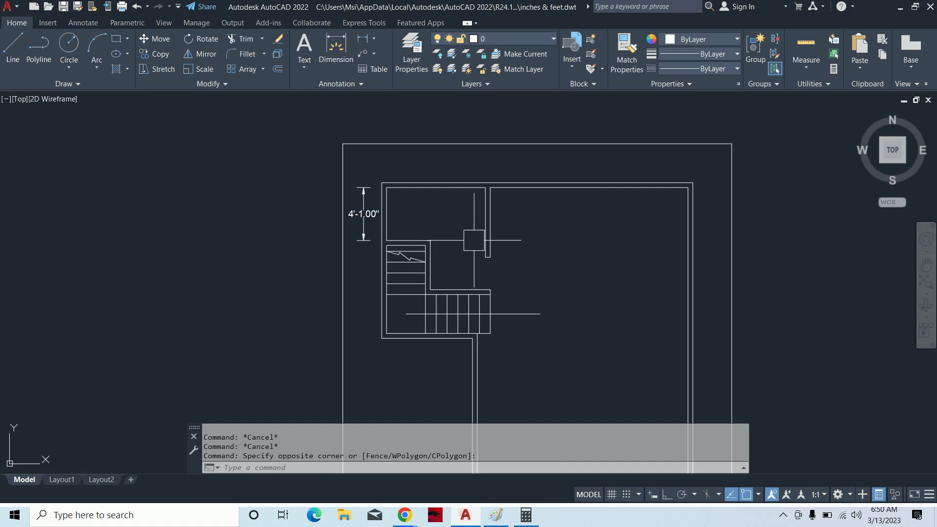
scroll(474, 240, down, 3)
scroll(445, 229, up, 2)
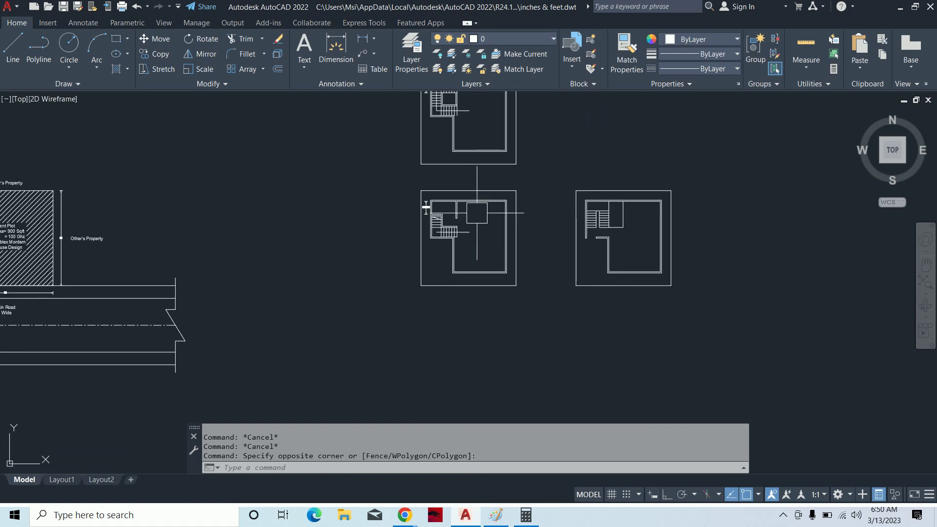
scroll(432, 240, up, 1)
middle_drag(432, 241, 460, 272)
Delete the long horizontal line across the stairs.
scroll(341, 310, up, 2)
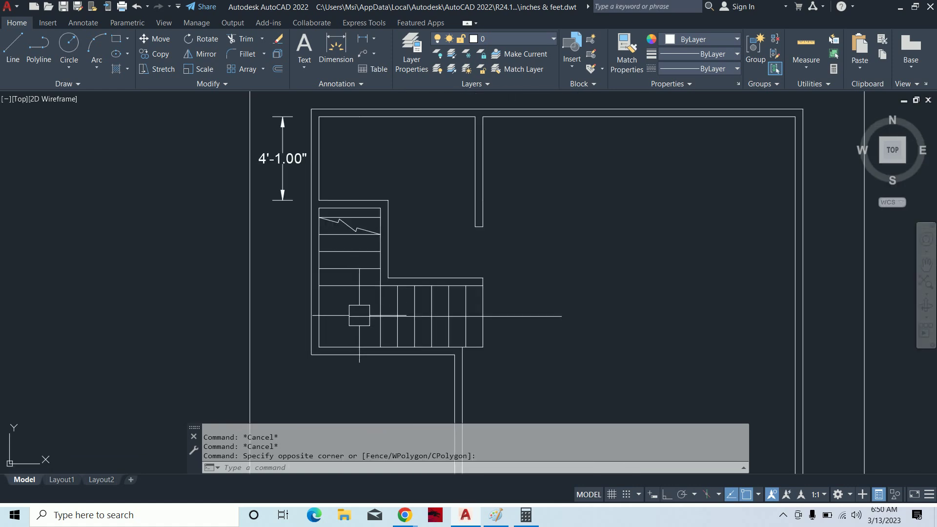
click(436, 315)
key(Delete)
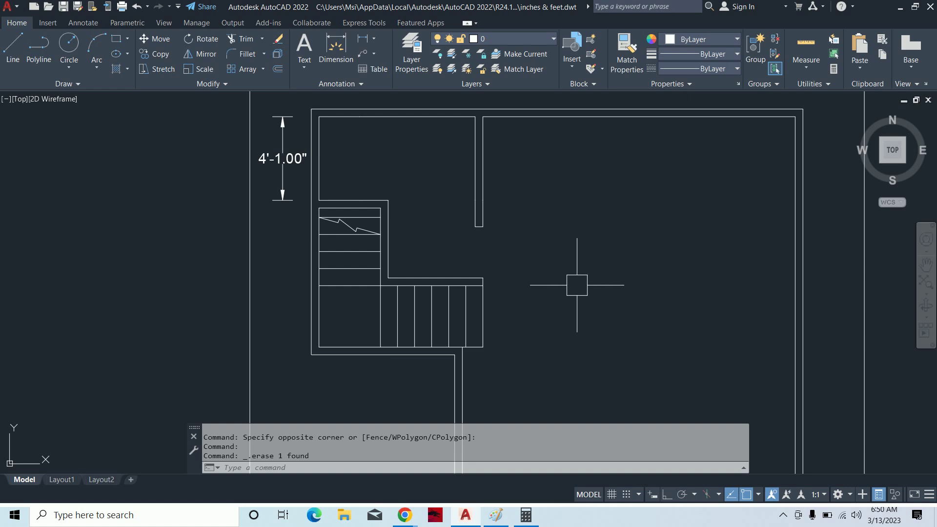
Start an orthogonal leader from the upper stair flight, then cancel it.
text(le)
key(Return)
scroll(352, 218, up, 4)
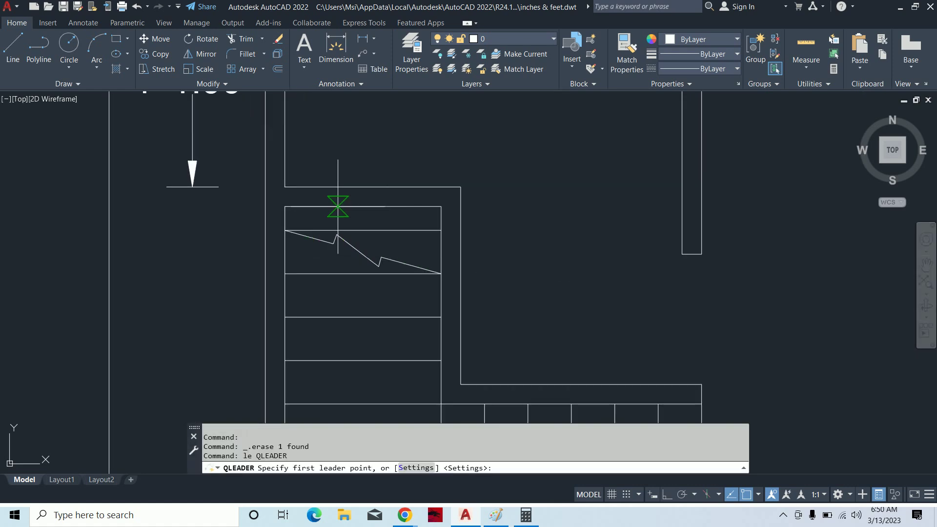
click(363, 229)
scroll(363, 229, down, 3)
middle_drag(355, 318, 359, 213)
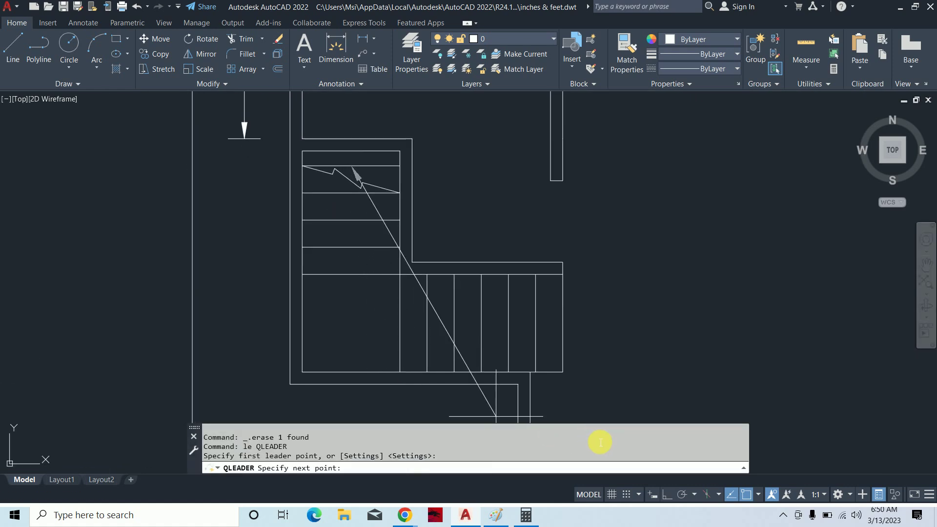
click(667, 495)
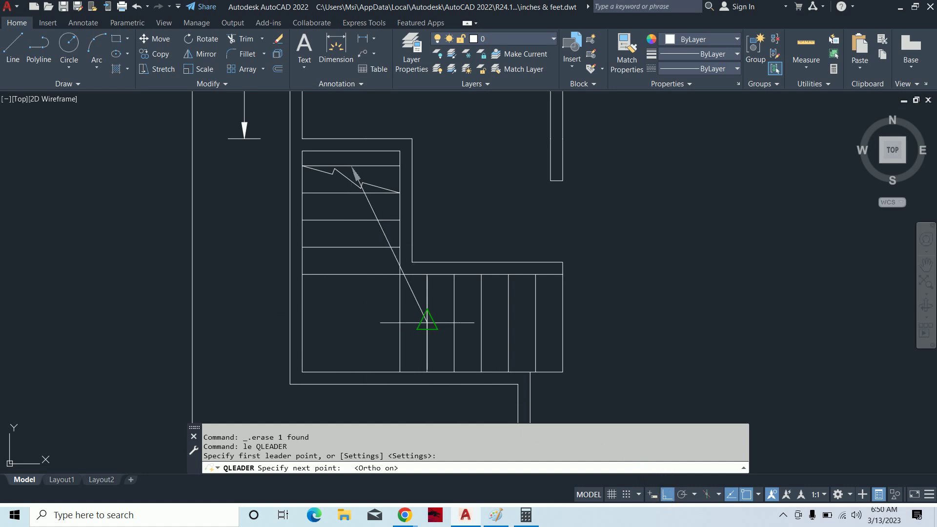
click(351, 322)
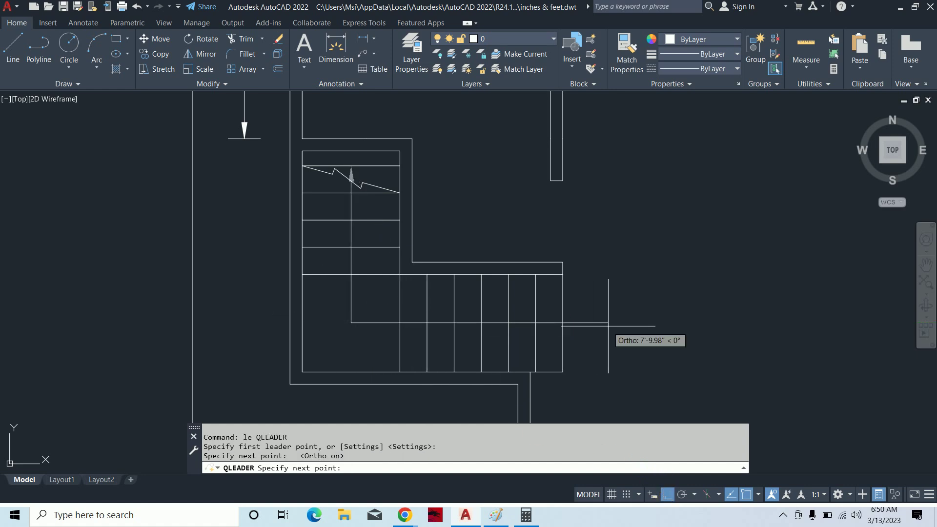
click(583, 326)
key(Escape)
Draw the stairwell's right wall line starting from the stair corner.
scroll(633, 272, down, 2)
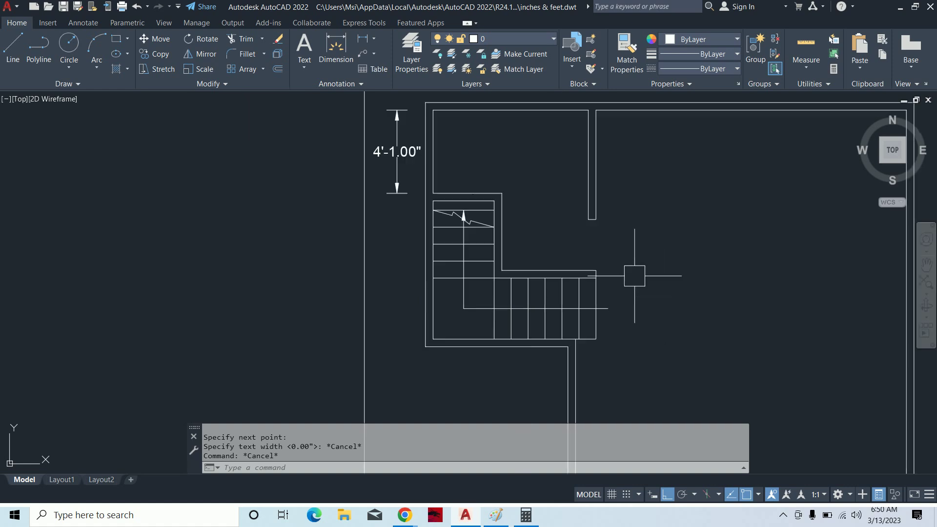
middle_drag(632, 272, 572, 289)
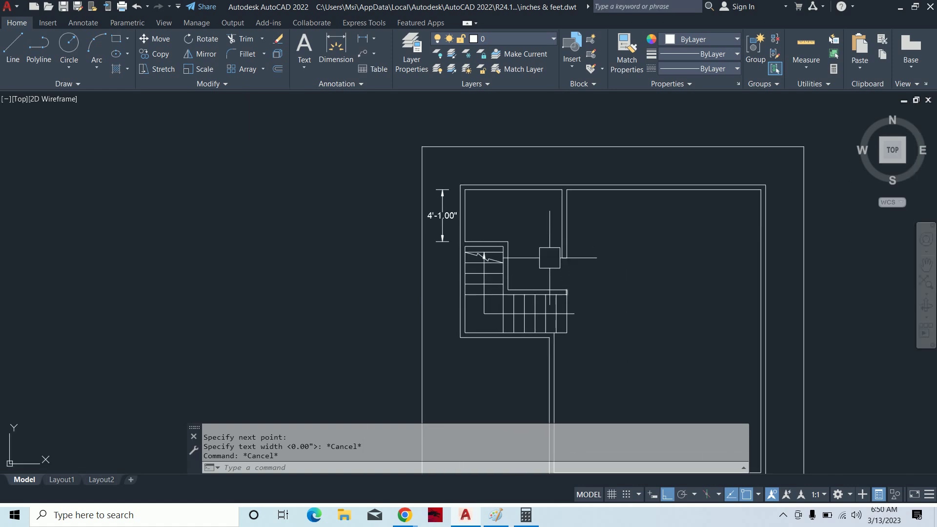
middle_drag(541, 251, 540, 303)
text(l)
key(Return)
scroll(564, 322, up, 4)
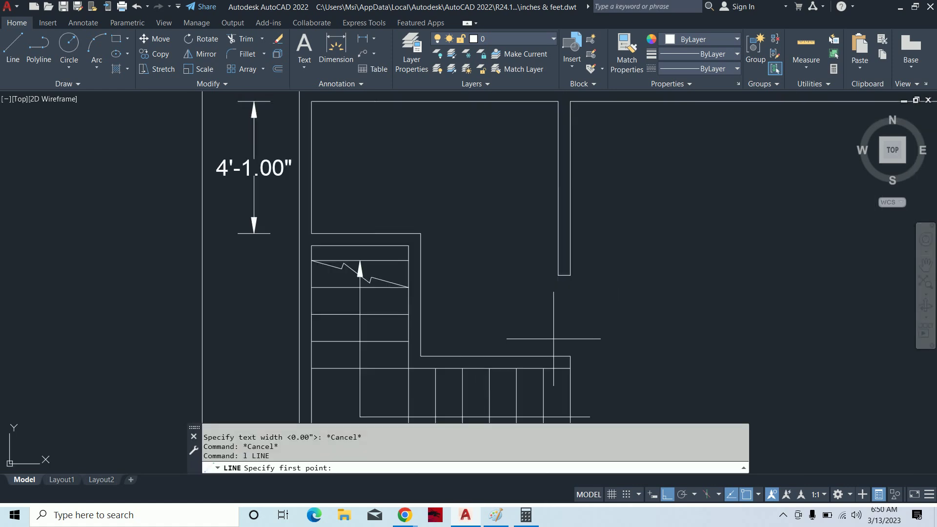
click(570, 355)
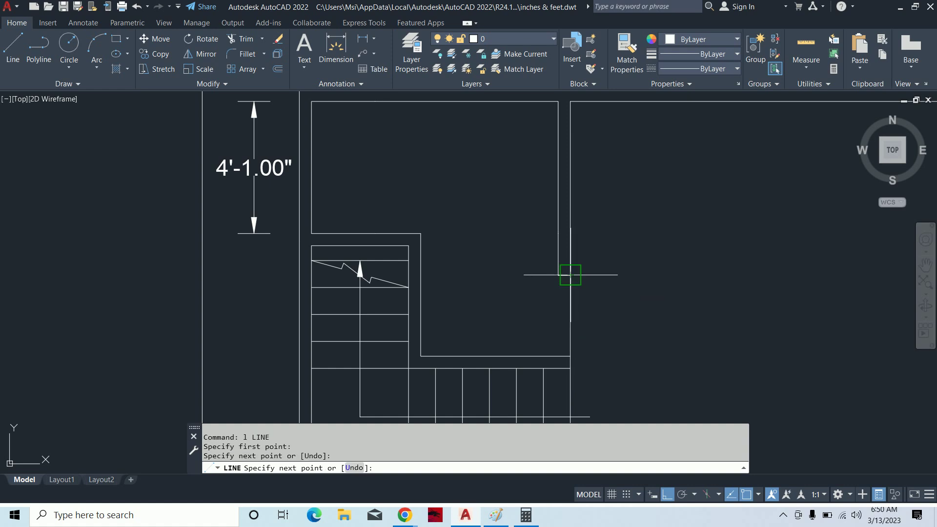
key(Escape)
key(Escape)
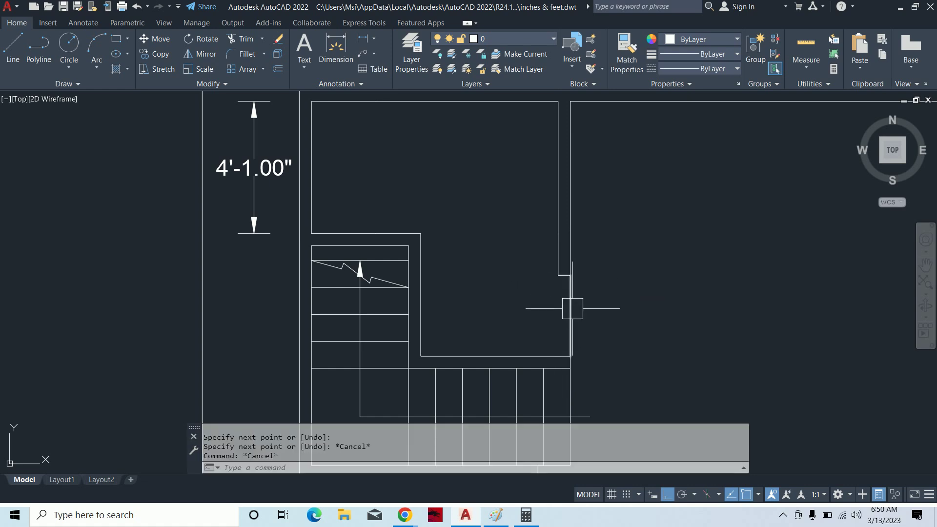
scroll(495, 266, down, 2)
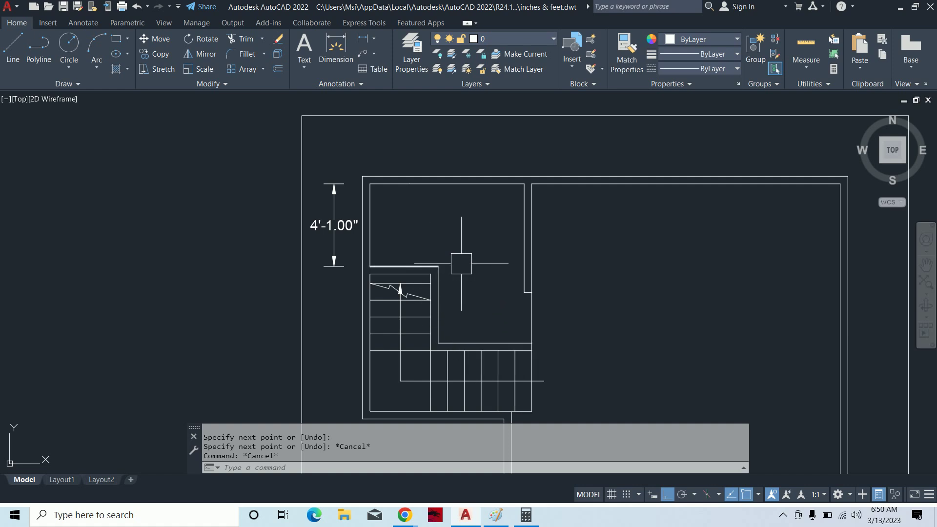
middle_drag(456, 280, 465, 299)
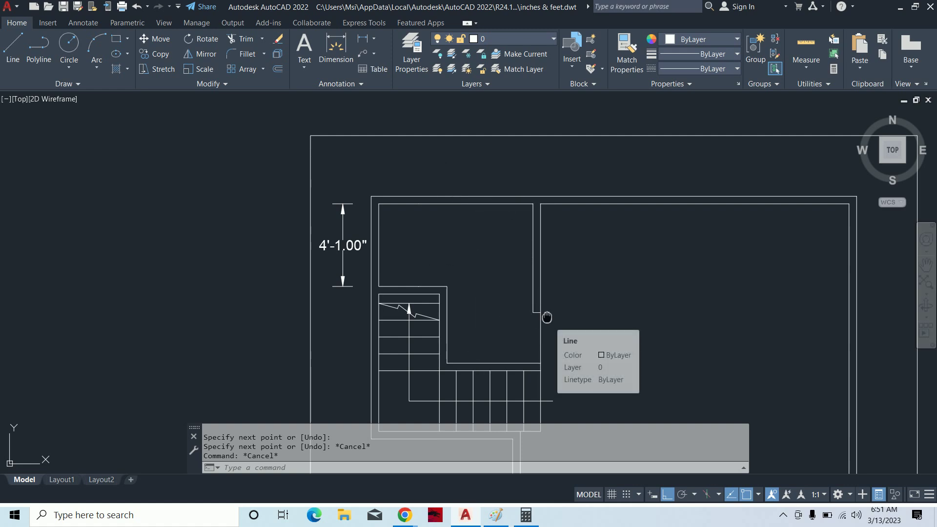
middle_drag(547, 316, 539, 343)
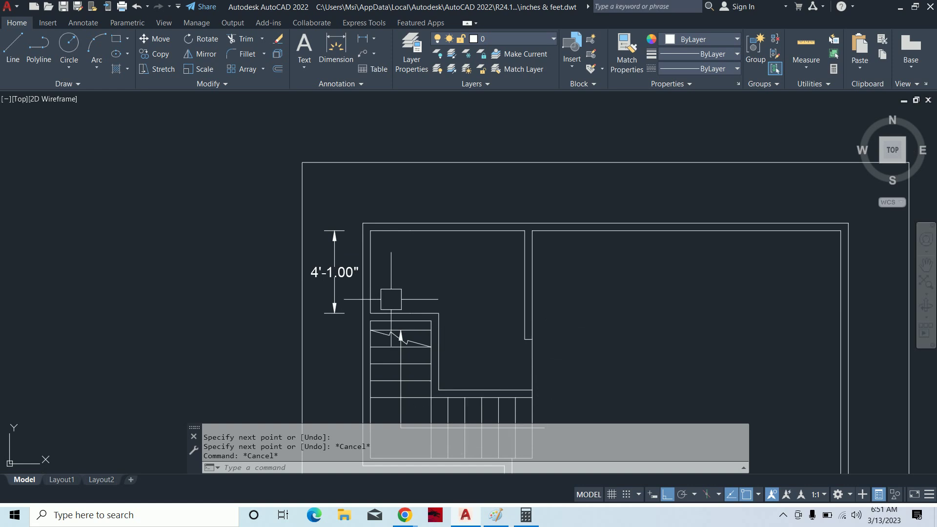
scroll(387, 288, down, 3)
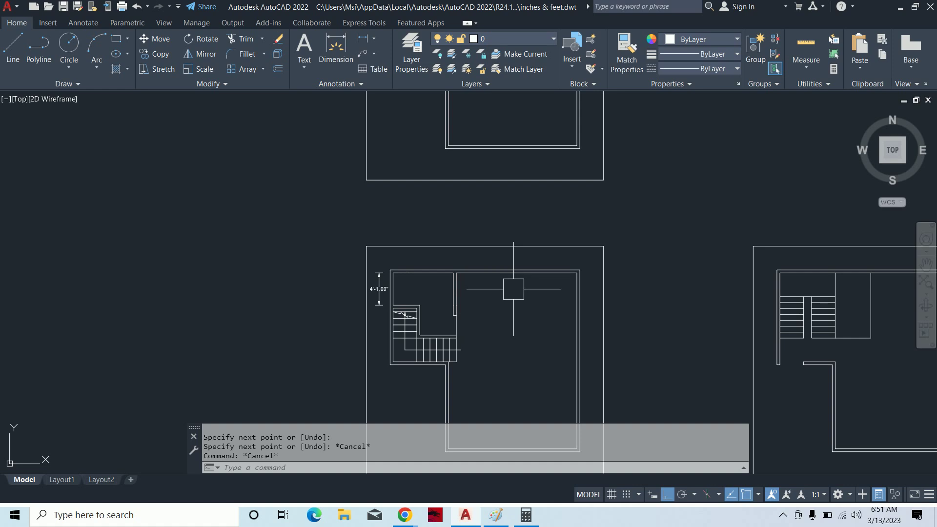
middle_drag(513, 289, 500, 298)
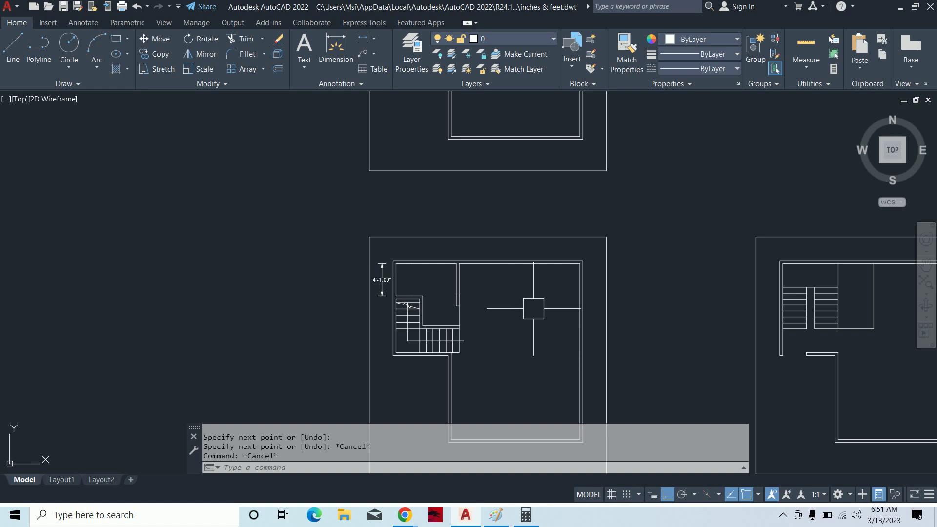
key(Escape)
key(Escape)
middle_drag(538, 294, 512, 250)
scroll(431, 308, up, 7)
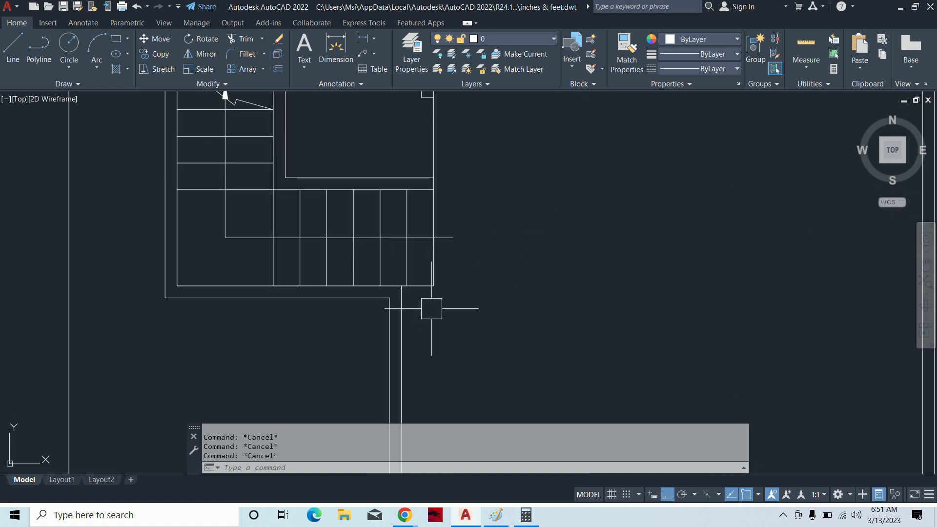
scroll(483, 300, down, 4)
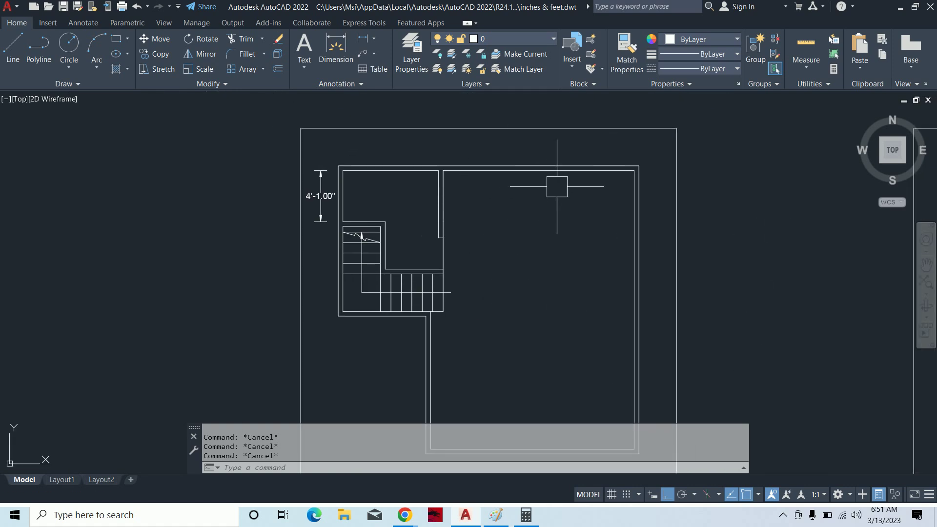
scroll(557, 186, down, 4)
scroll(528, 284, up, 4)
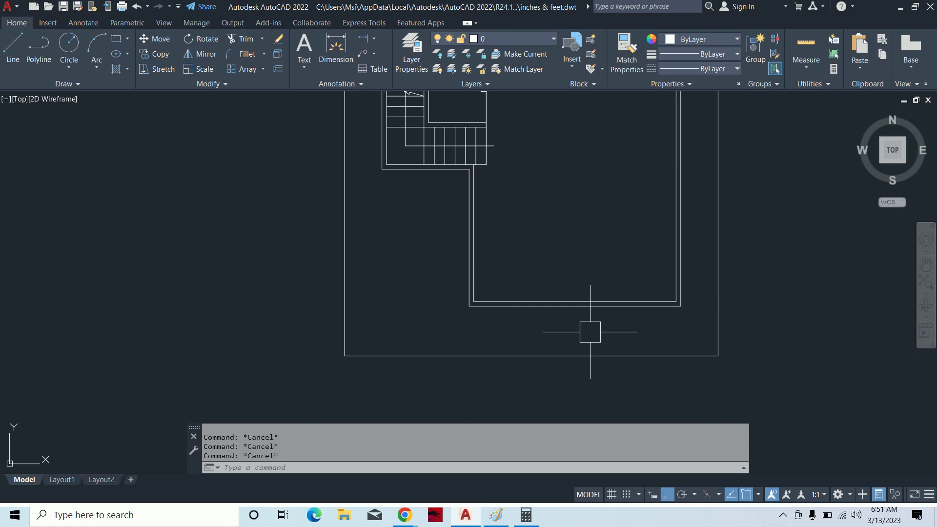
scroll(558, 343, down, 2)
scroll(565, 188, up, 2)
scroll(613, 219, up, 2)
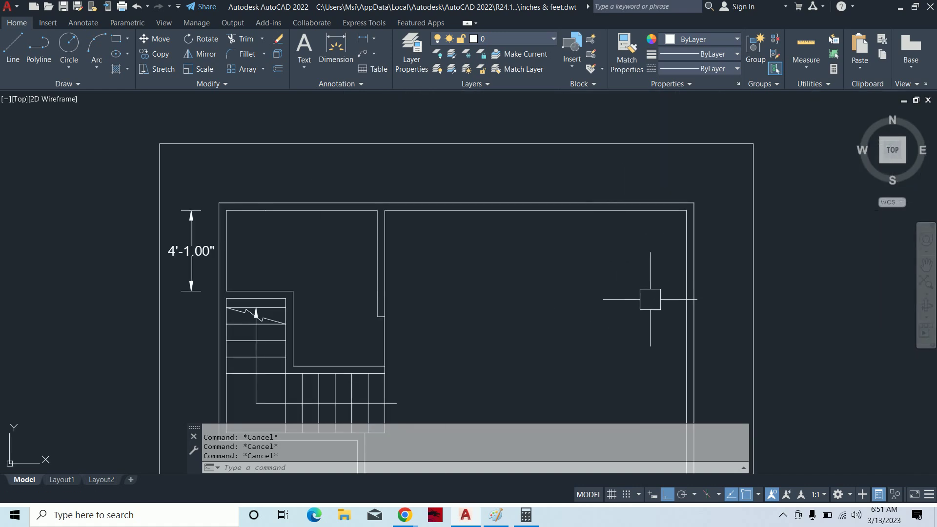
scroll(555, 241, down, 2)
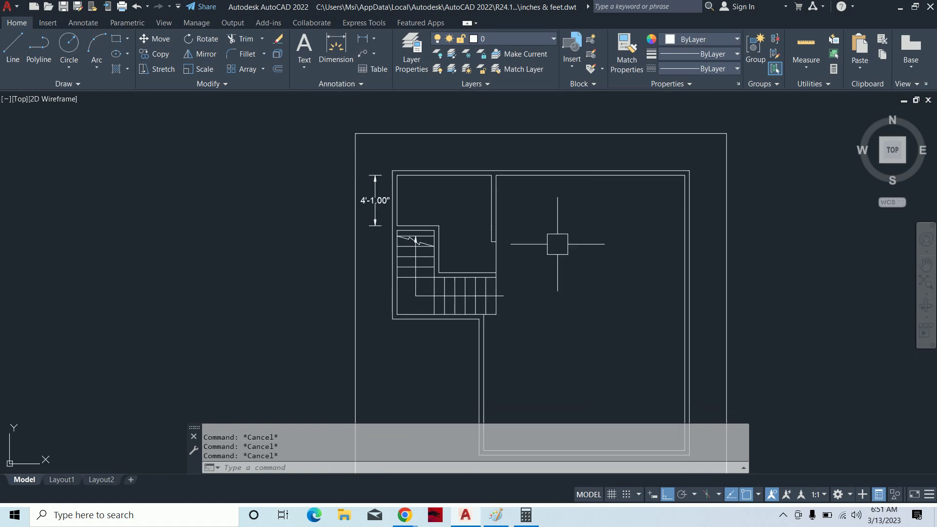
middle_drag(450, 252, 436, 324)
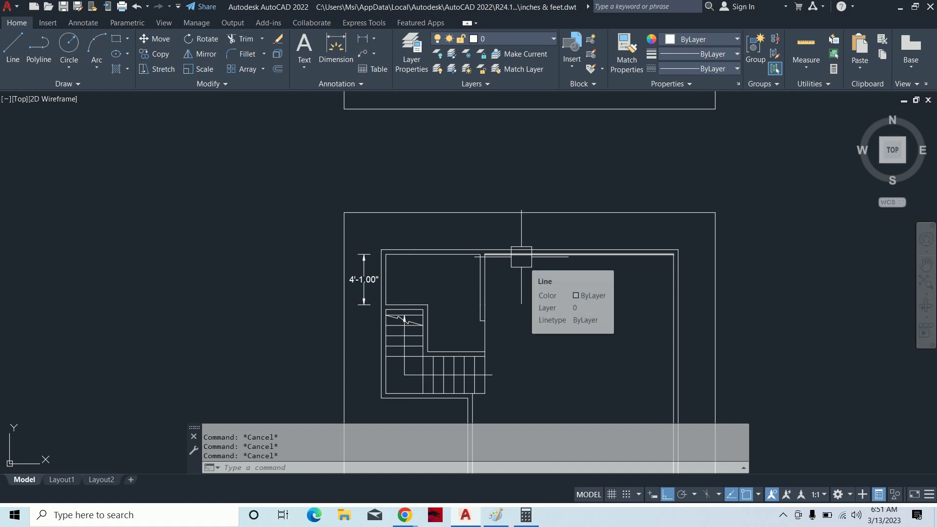
Offset the large room's left wall 30 inches to the right.
text(o)
key(Return)
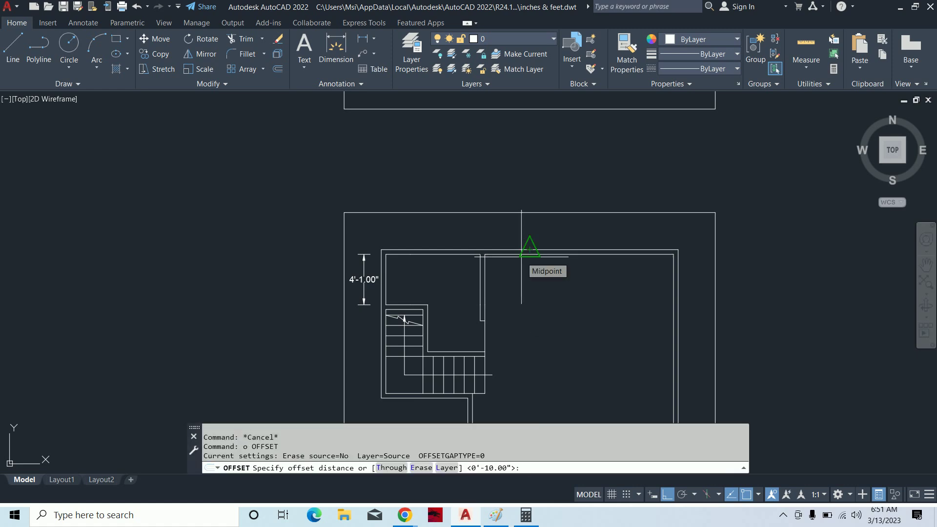
text(30)
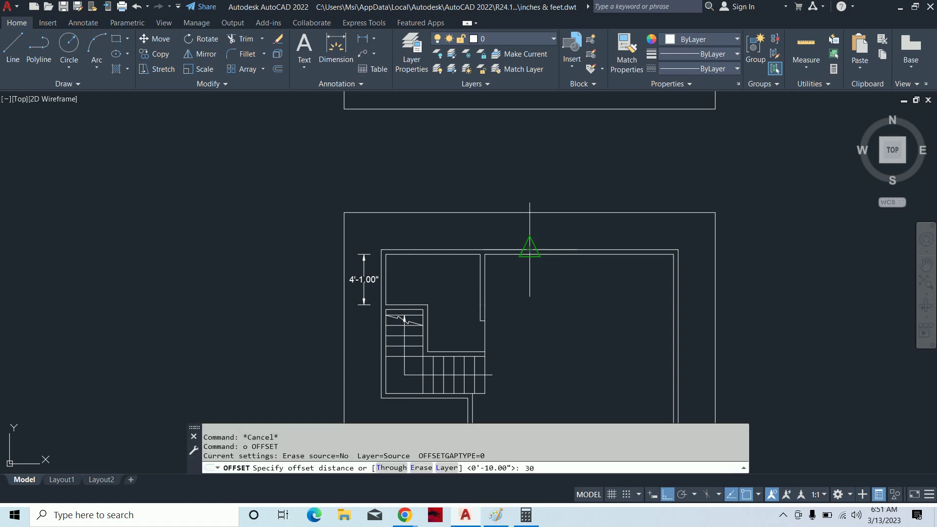
key(Return)
scroll(469, 308, up, 4)
click(518, 257)
click(598, 251)
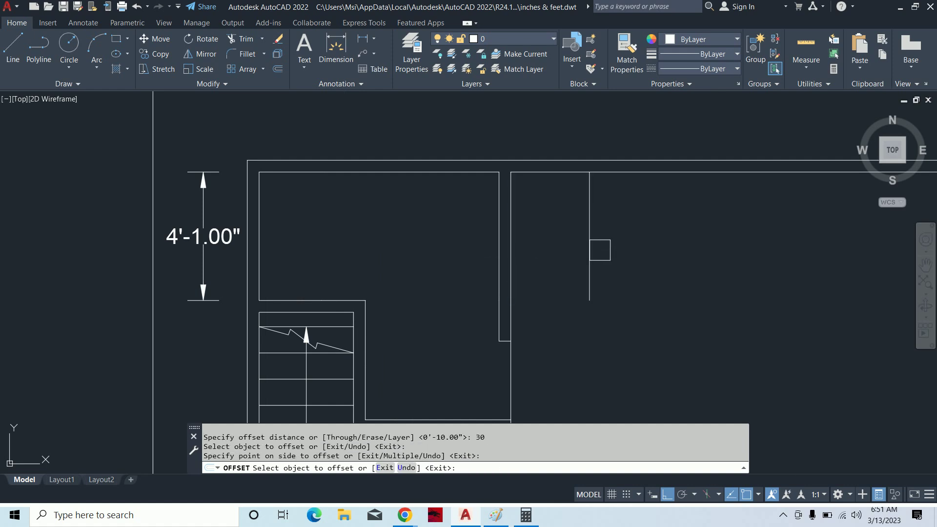
key(Escape)
key(Escape)
middle_drag(601, 249, 604, 278)
key(Escape)
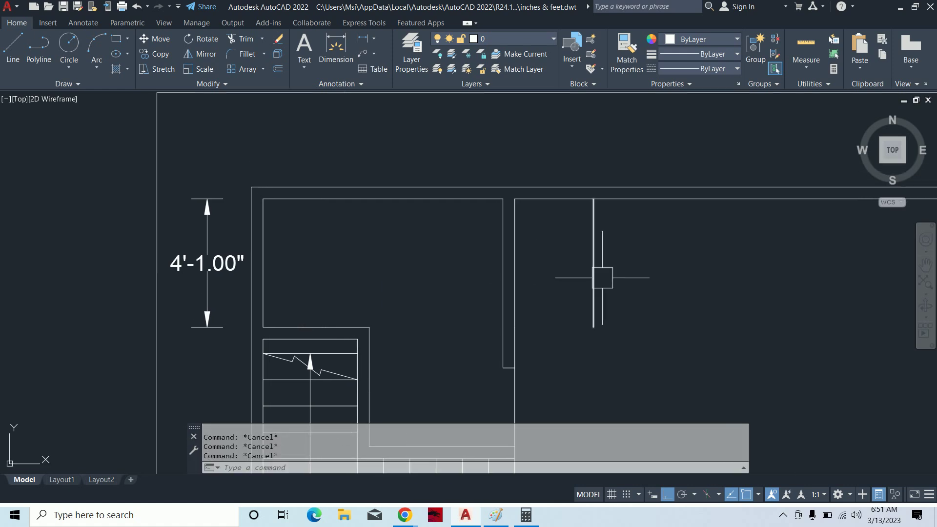
Extend the new wall line up to the room's top wall.
text(ex)
key(Return)
click(589, 239)
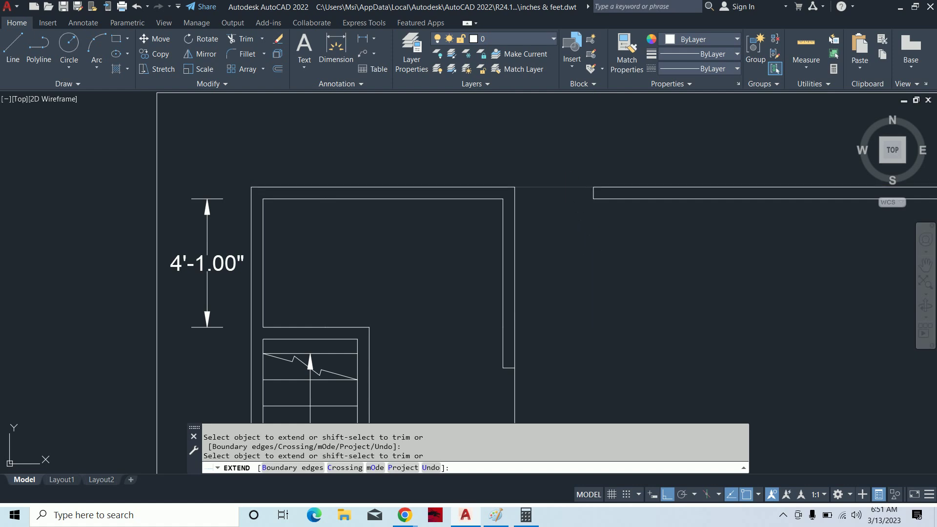
key(Escape)
scroll(566, 215, down, 4)
key(Escape)
key(Escape)
key(Escape)
scroll(646, 240, up, 1)
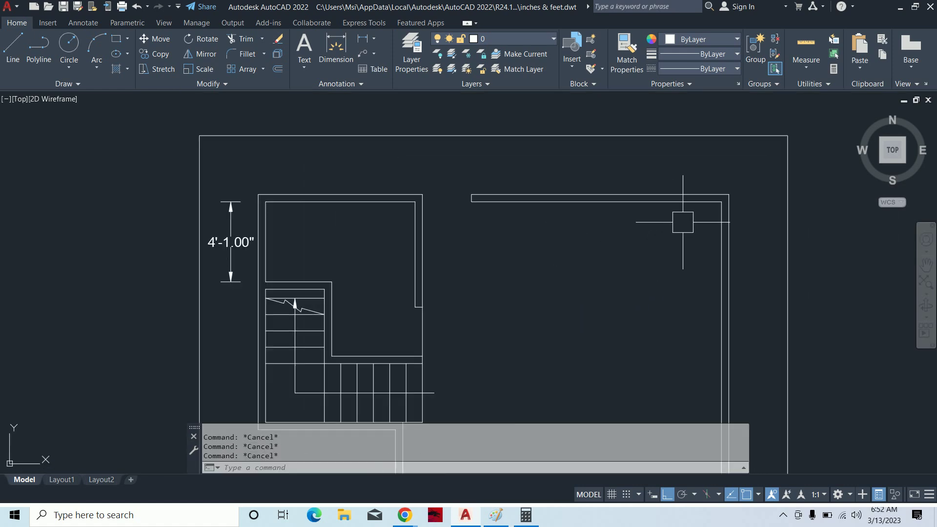
scroll(647, 238, up, 1)
text(o)
key(Return)
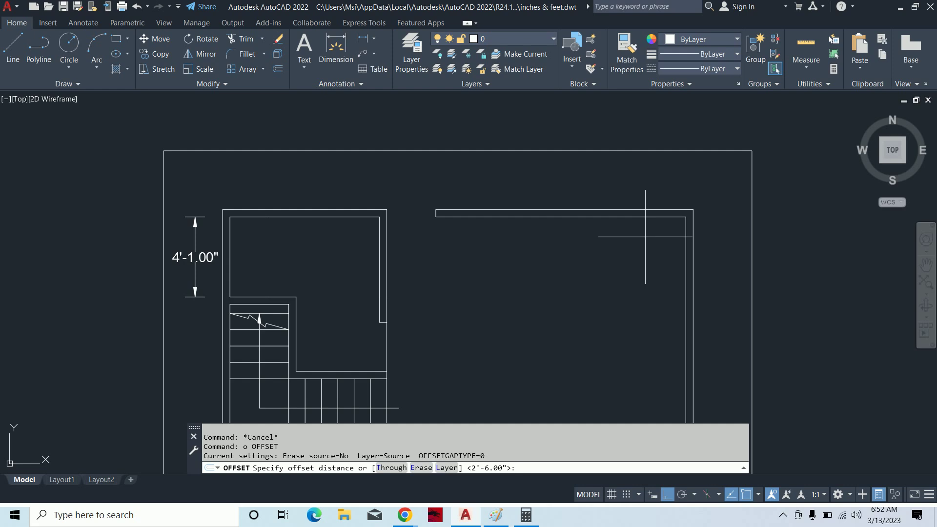
Offset the room's inner top wall 24 inches down to form a strip.
key(Escape)
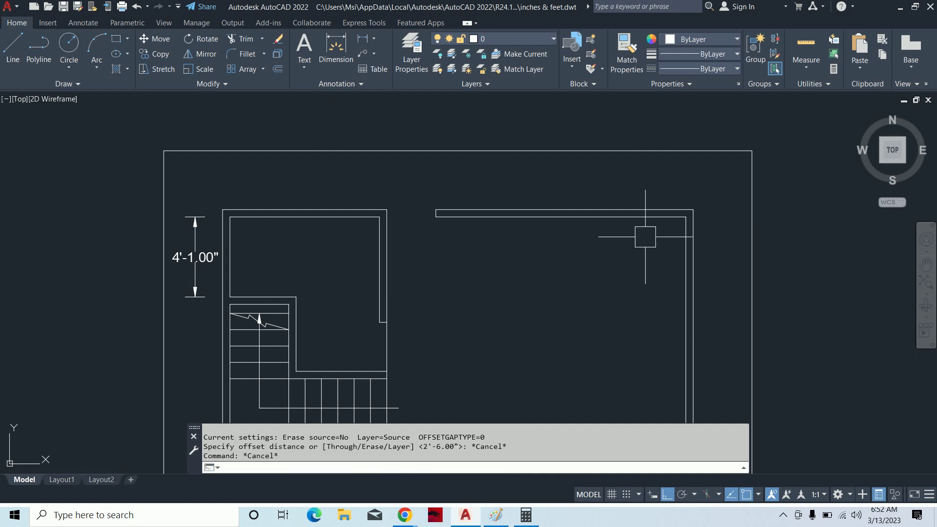
key(Return)
text(24)
key(Return)
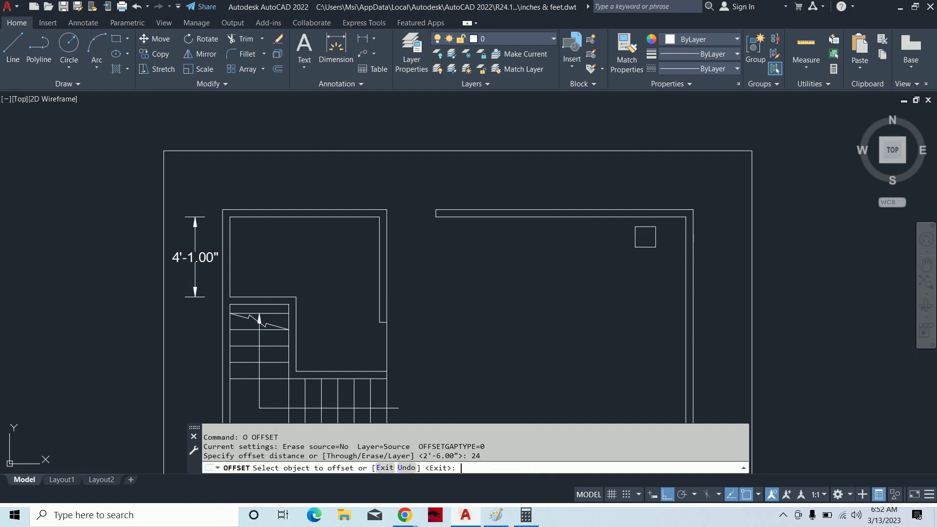
click(605, 216)
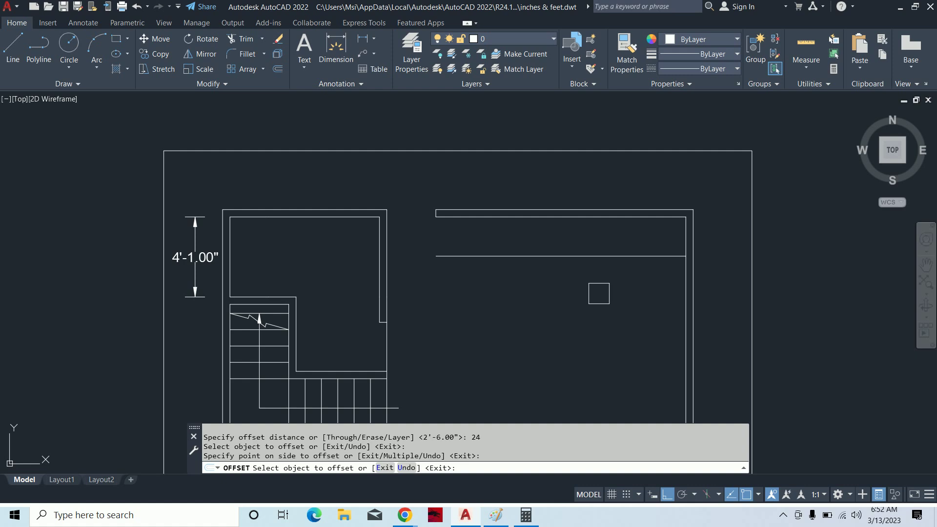
key(Escape)
key(Escape)
key(Escape)
key(Escape)
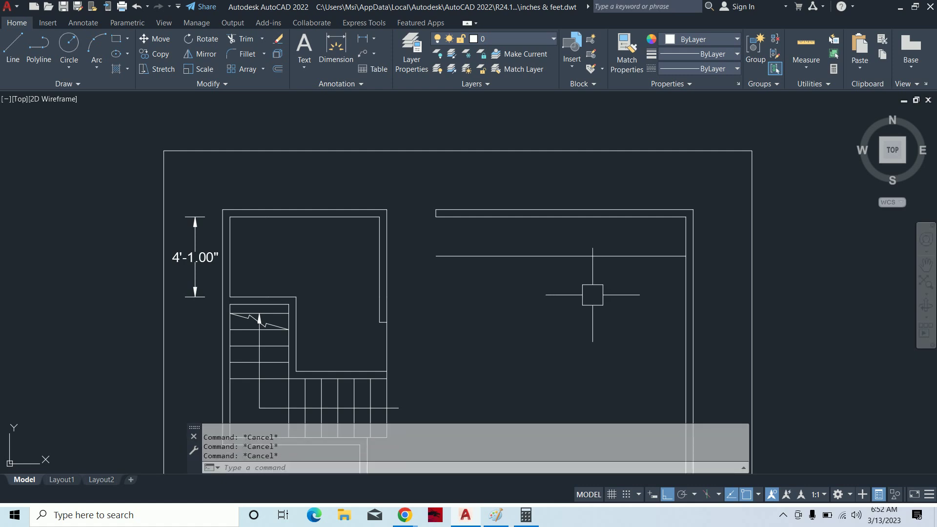
Draw a vertical line closing the left end of the new 24-inch strip.
text(l)
key(Return)
click(436, 215)
click(436, 256)
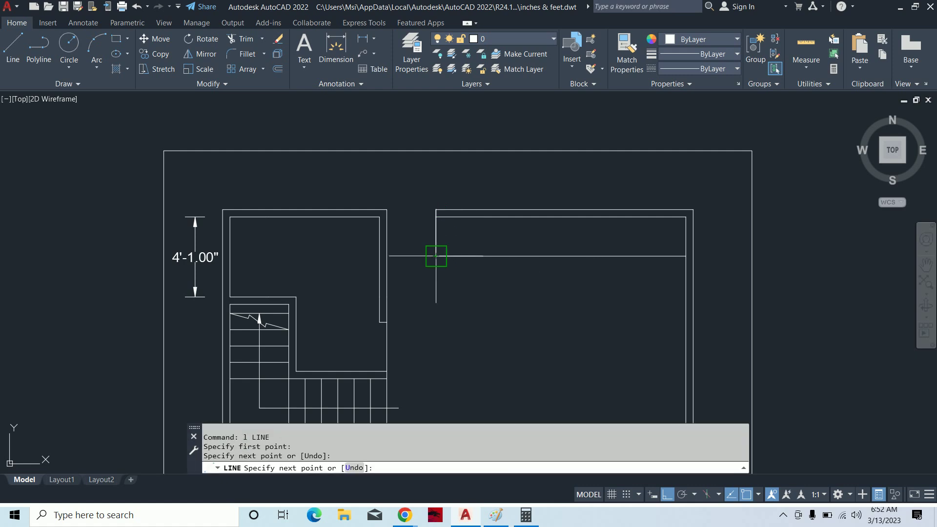
key(Escape)
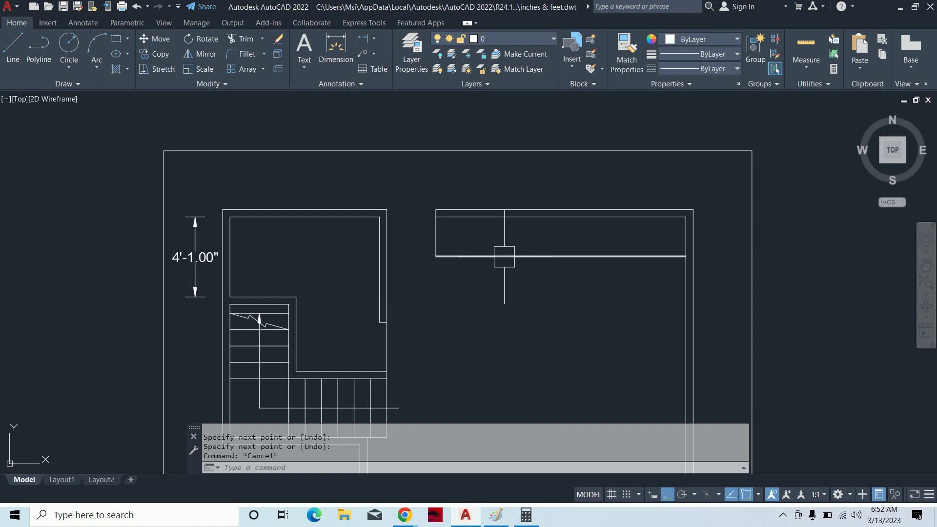
Check the new horizontal line's length with a linear dimension, then discard it.
text(dli)
key(Return)
key(Return)
click(504, 256)
scroll(527, 269, up, 3)
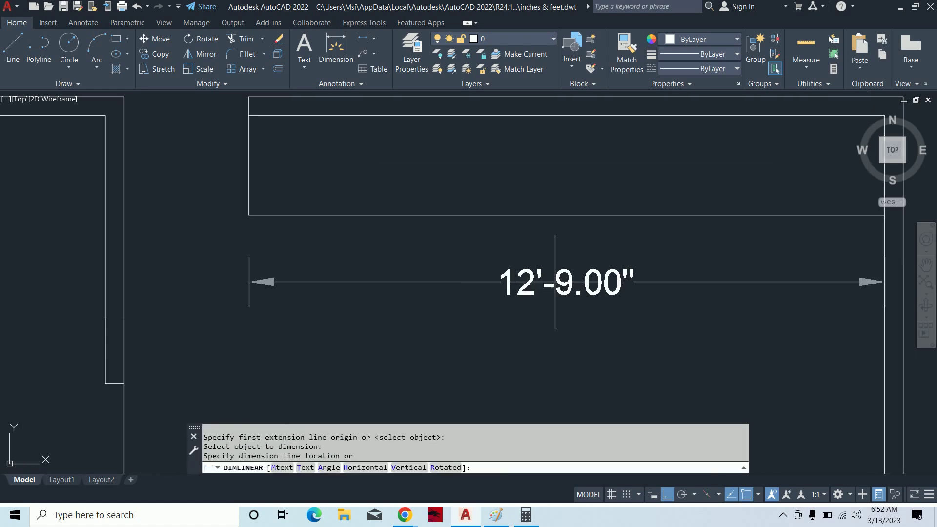
key(Escape)
key(Escape)
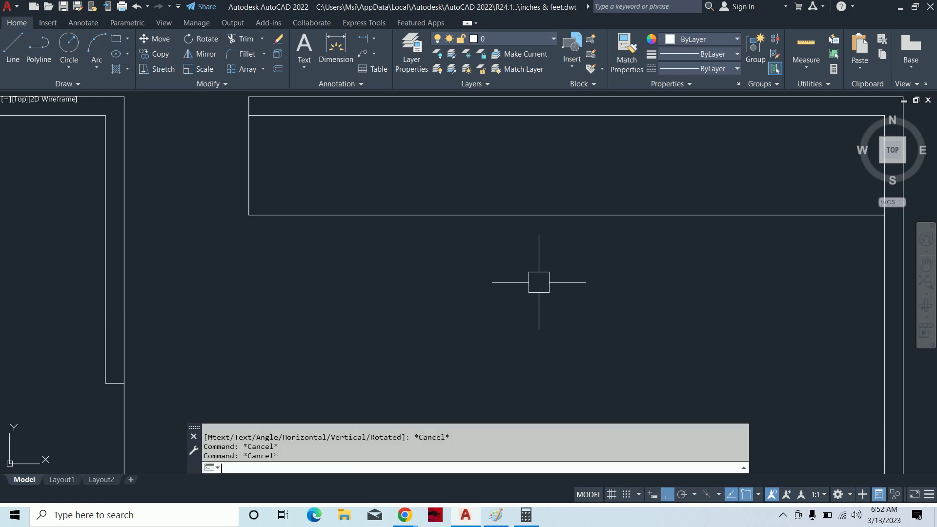
Offset the vertical line 9 inches to the right.
text(o)
key(Return)
text(9)
key(Return)
click(249, 169)
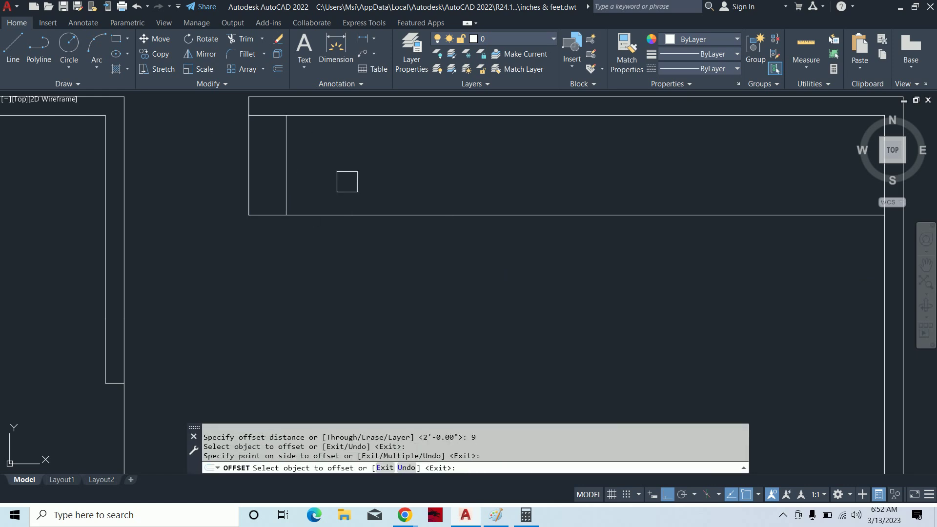
click(342, 183)
key(Escape)
key(Escape)
Trim away the unwanted left vertical line and the bottom-left stub.
text(tr)
key(Return)
click(250, 193)
click(267, 215)
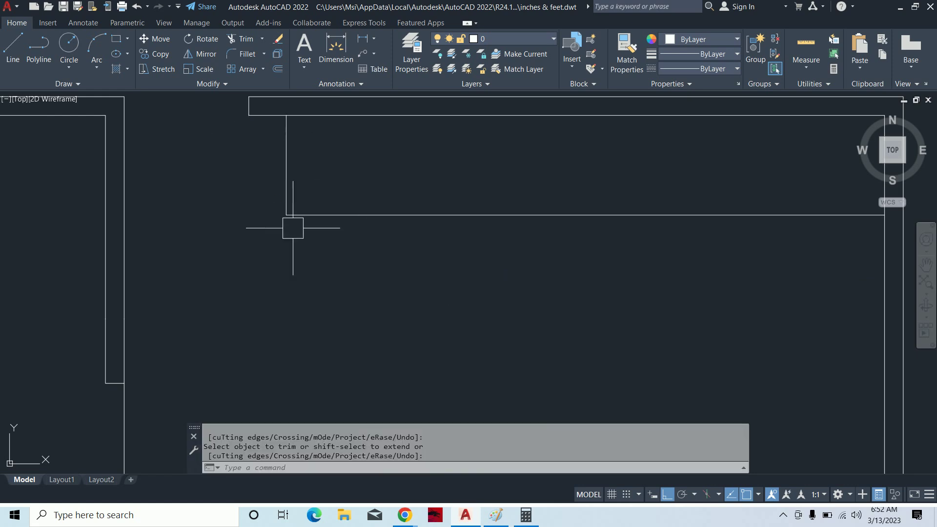
key(Escape)
Offset the vertical line 3 feet to the right.
text(o)
key(Return)
text(3')
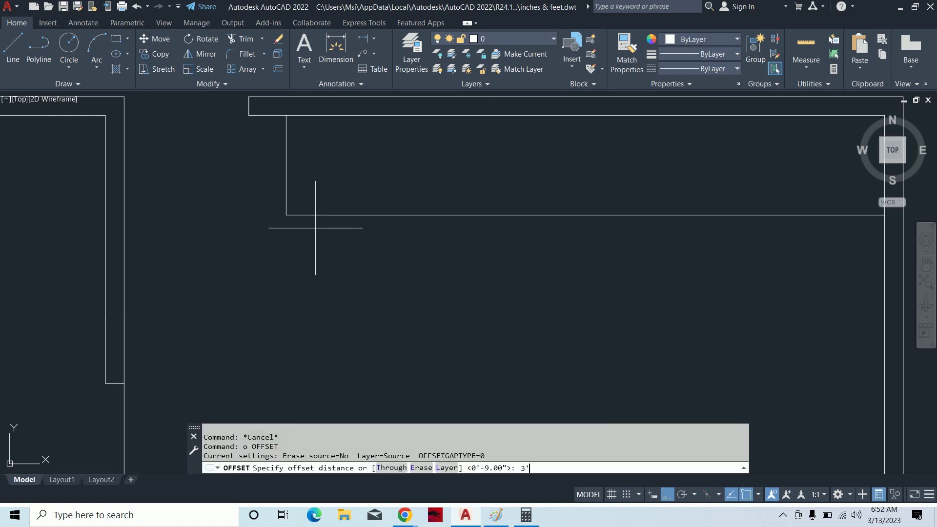
key(Return)
key(Escape)
key(Return)
text(3')
key(Return)
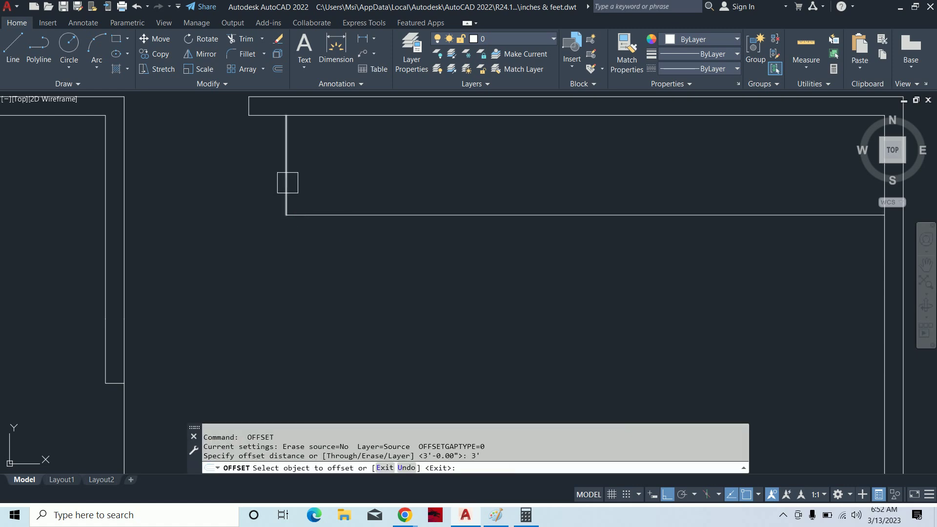
click(286, 184)
click(418, 212)
key(Escape)
key(Escape)
Fence-trim the leftover left edge and its top and bottom ends.
text(tr)
key(Return)
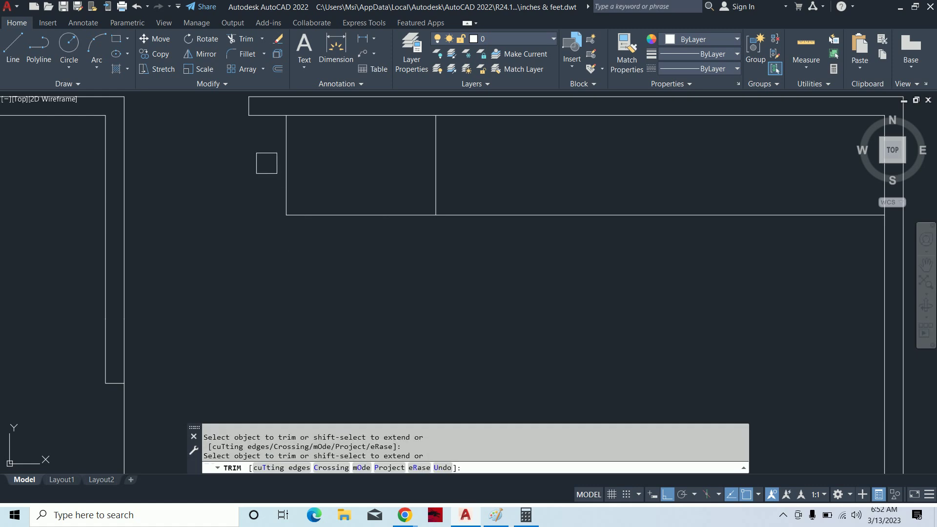
drag(276, 166, 412, 268)
scroll(430, 256, down, 4)
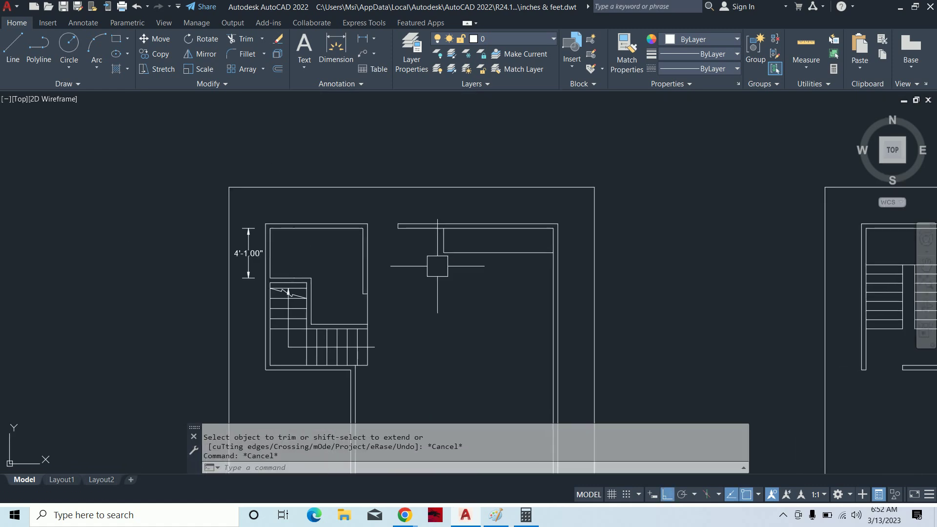
key(Escape)
key(Escape)
key(Escape)
scroll(430, 255, up, 2)
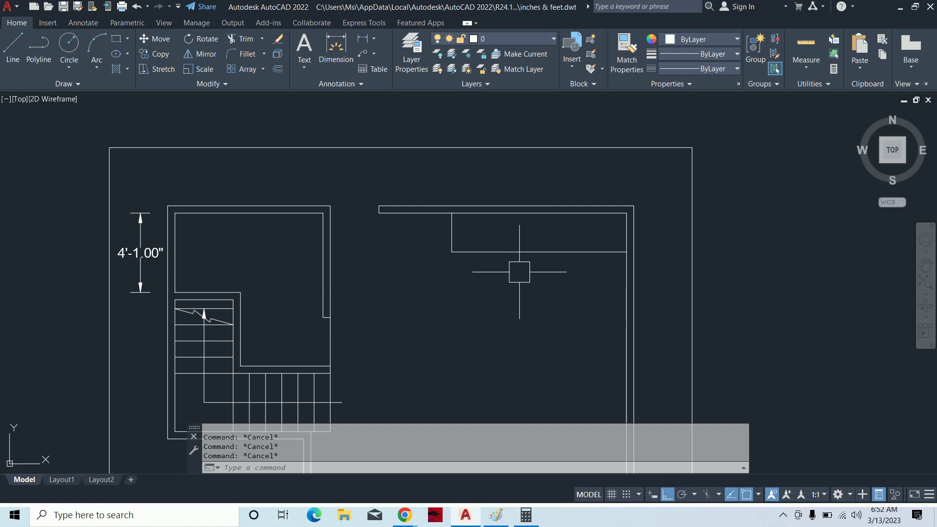
Measure the rectangle's 9' horizontal width with DIMLINEAR, then cancel without placing it.
text(dli)
key(Return)
key(Return)
click(540, 251)
scroll(543, 277, up, 2)
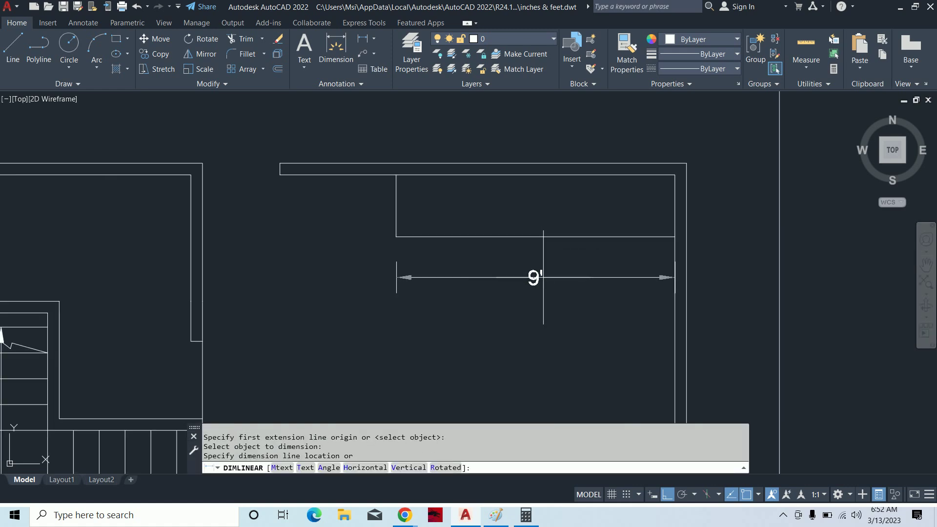
key(Escape)
key(Escape)
key(Escape)
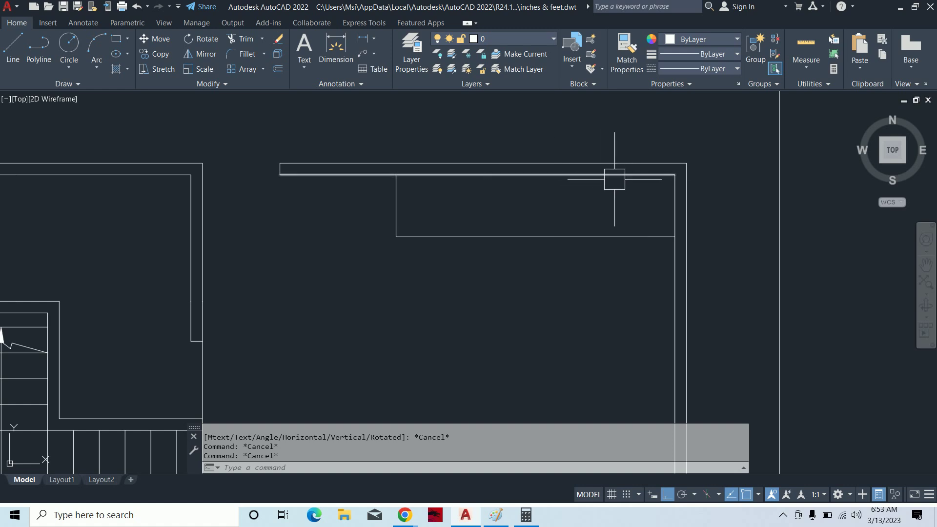
mouse_move(614, 176)
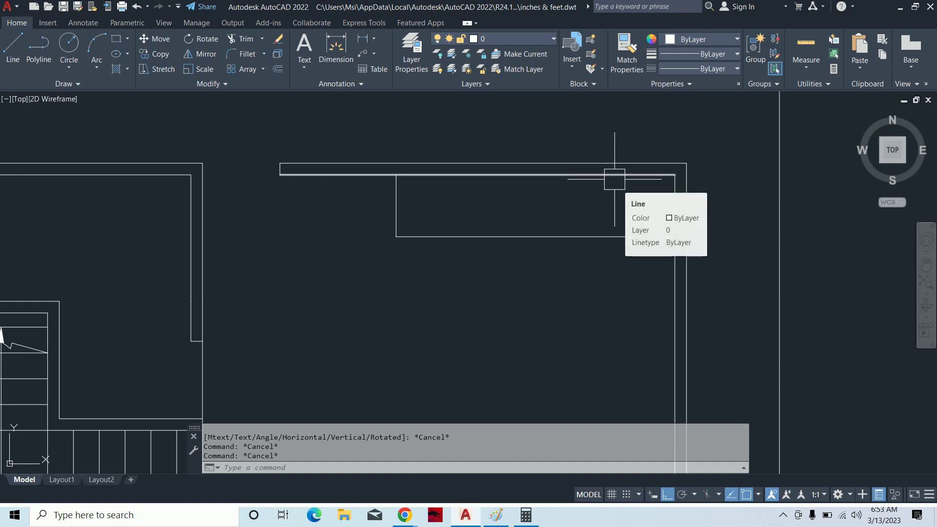
scroll(557, 199, down, 2)
scroll(498, 184, up, 1)
scroll(487, 153, up, 1)
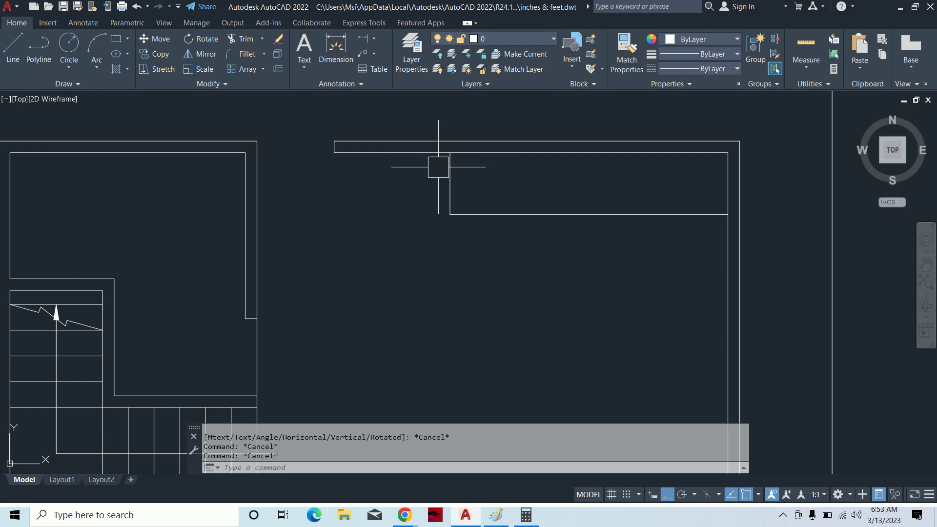
Stretch the top-right rectangle's left edge 12 inches to the right.
text(s)
key(Return)
click(459, 189)
click(444, 130)
key(Return)
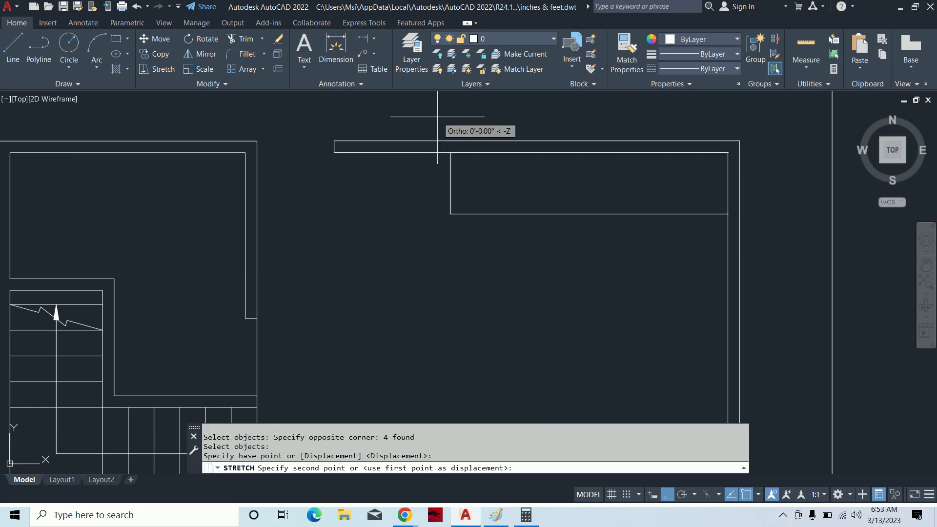
text(12)
key(Return)
key(Escape)
key(Escape)
key(Escape)
Stretch the top wall's left end 12 inches to the right.
text(s)
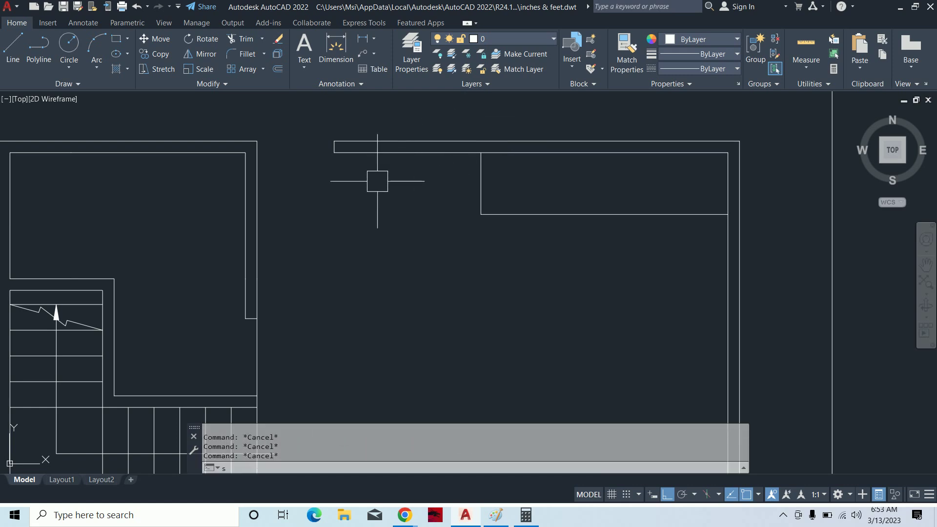
key(Return)
click(366, 189)
click(330, 132)
key(Return)
click(322, 219)
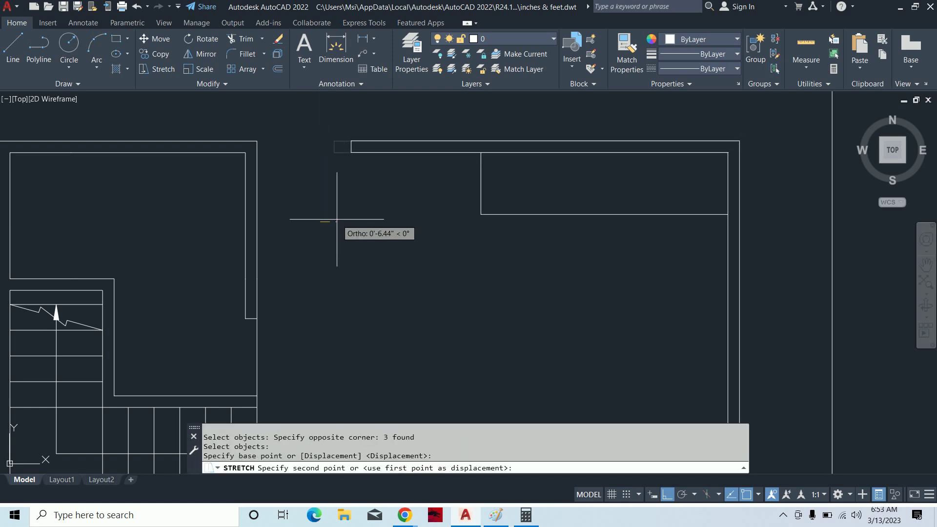
text(12)
key(Return)
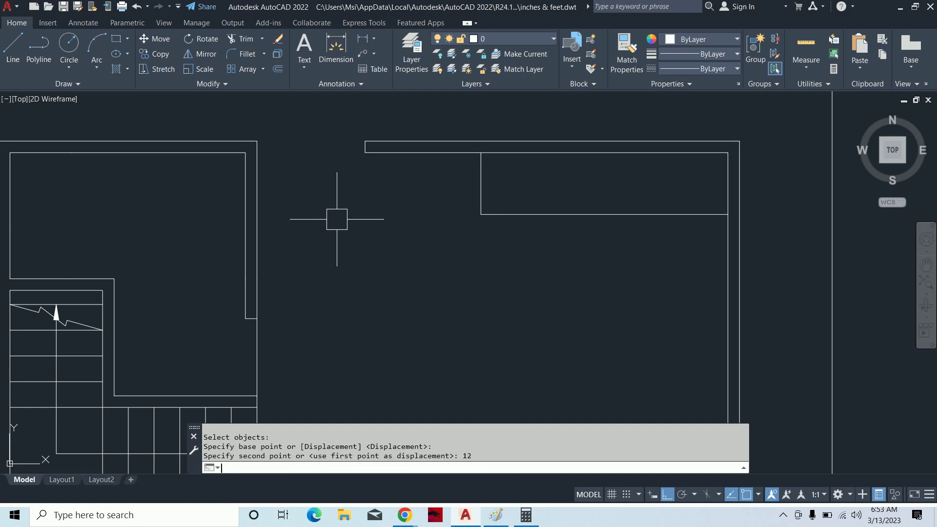
key(Escape)
key(Escape)
key(Escape)
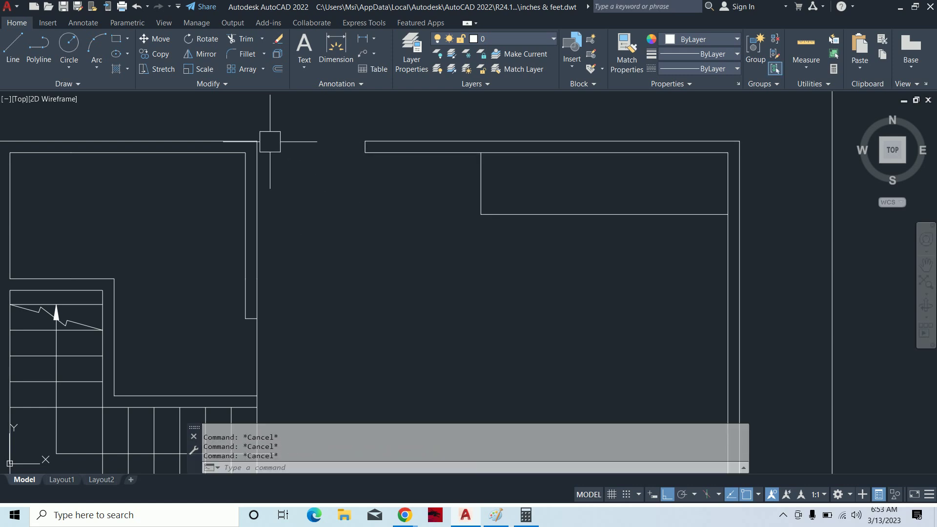
Offset the stairwell's right wall line 8 inches to the right.
text(o)
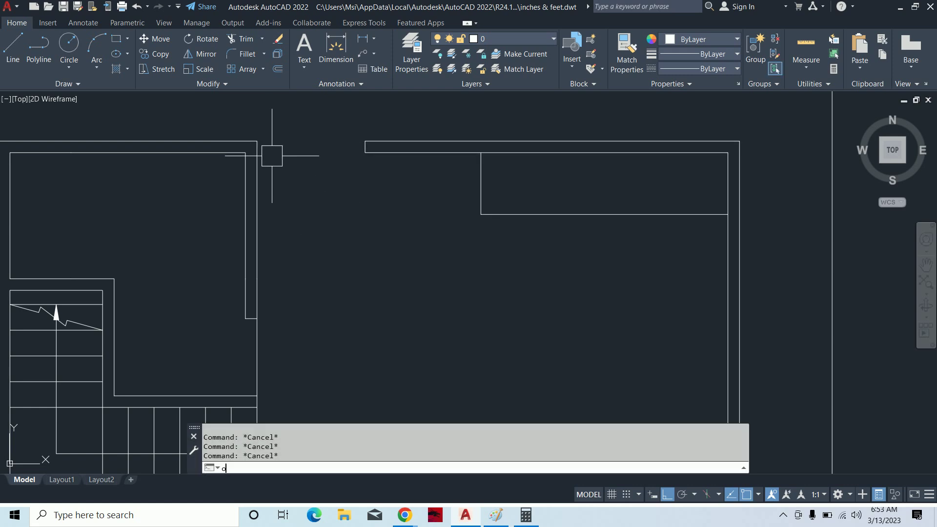
key(Return)
text(8)
key(Return)
click(257, 185)
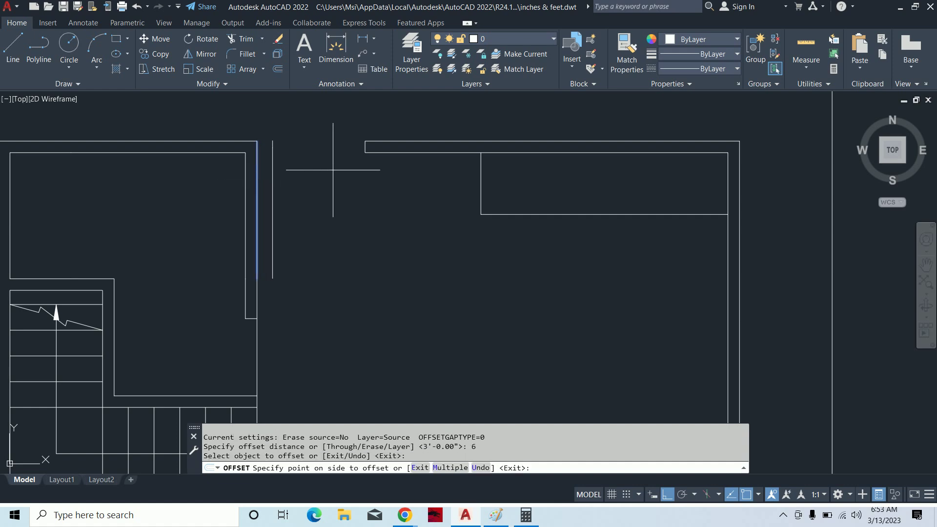
click(324, 157)
key(Escape)
scroll(221, 134, up, 4)
key(Escape)
Extend the top wall line to meet the new offset wall line.
text(ex)
key(Return)
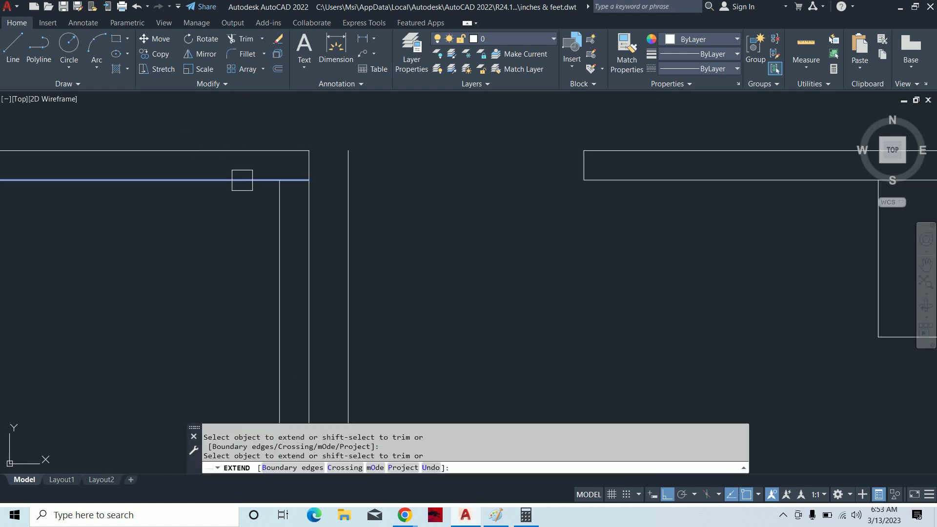
click(274, 151)
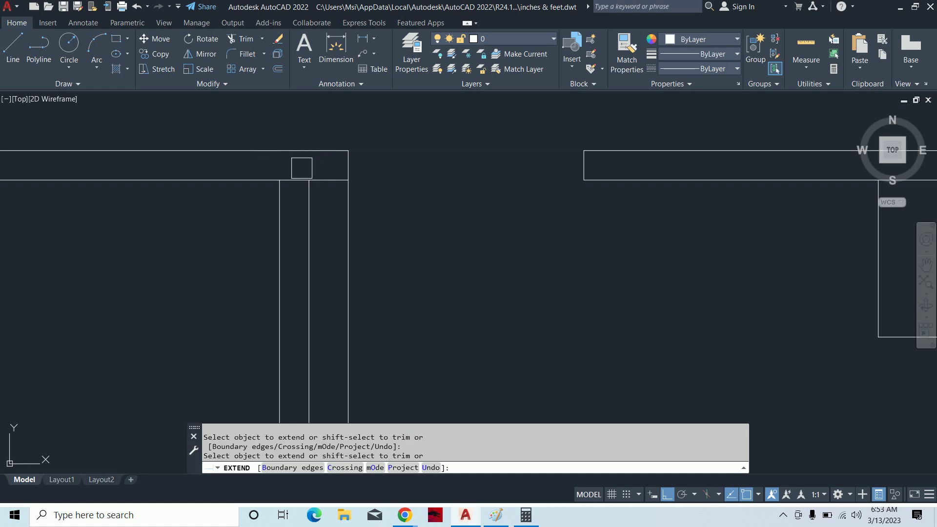
scroll(360, 201, down, 5)
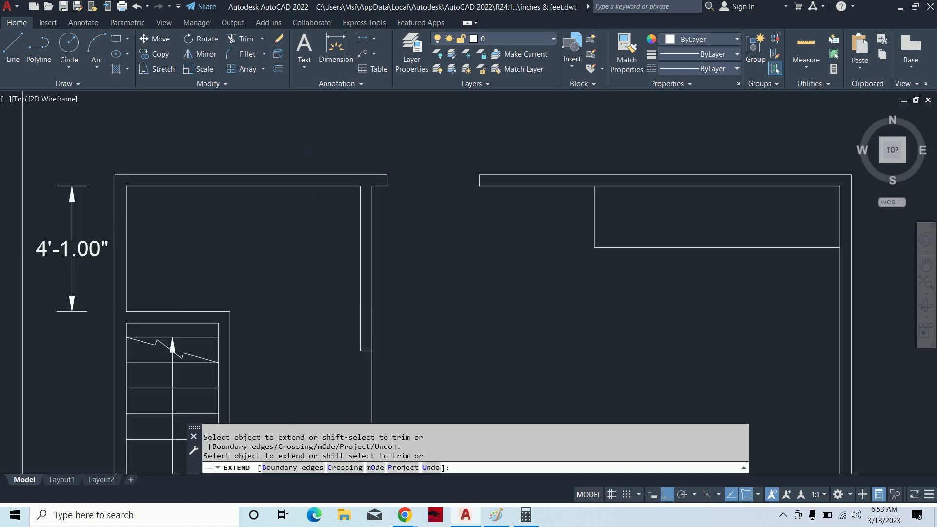
key(Escape)
key(Escape)
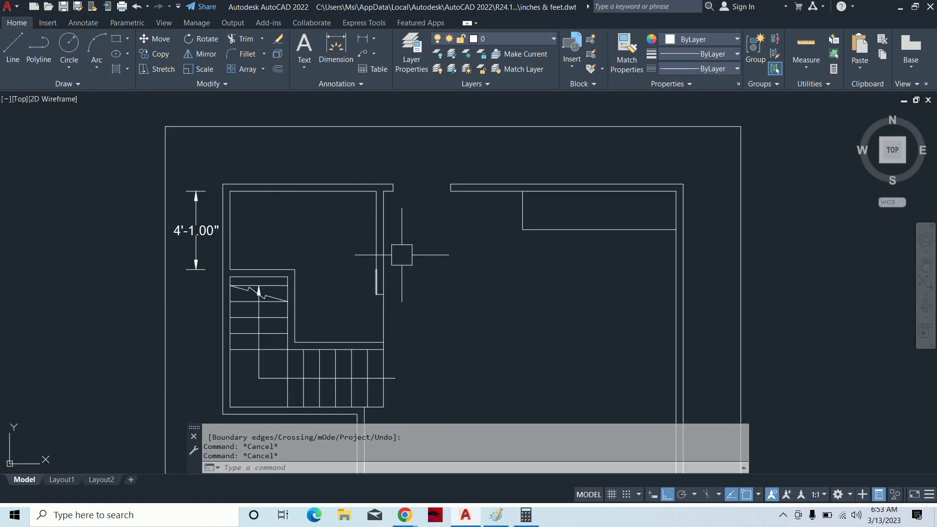
key(Escape)
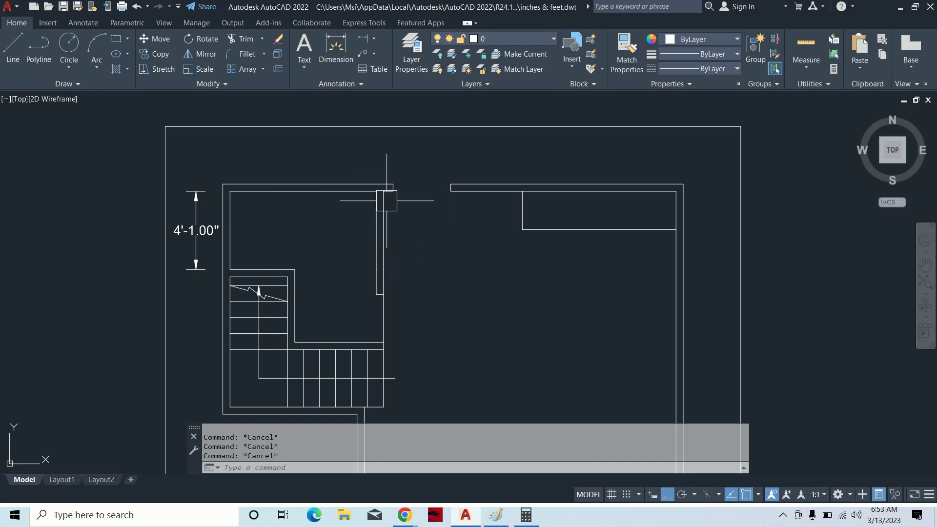
scroll(368, 221, down, 4)
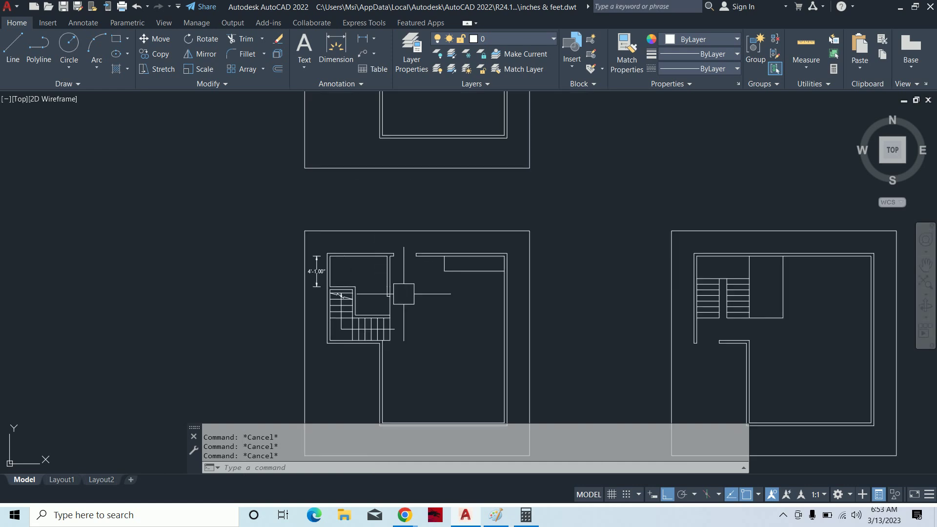
middle_drag(447, 268, 431, 233)
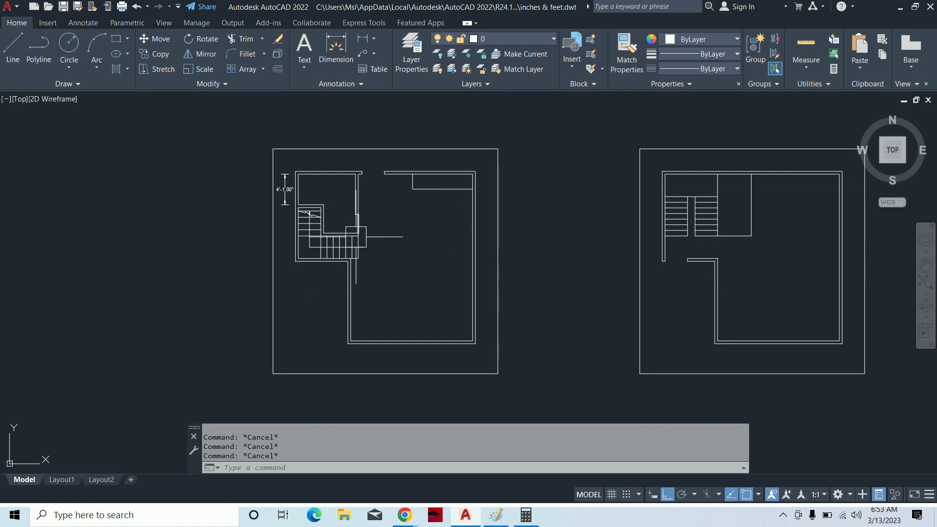
mouse_move(560, 255)
middle_down()
mouse_move(437, 184)
mouse_move(427, 263)
middle_up()
scroll(437, 184, up, 2)
scroll(416, 212, up, 2)
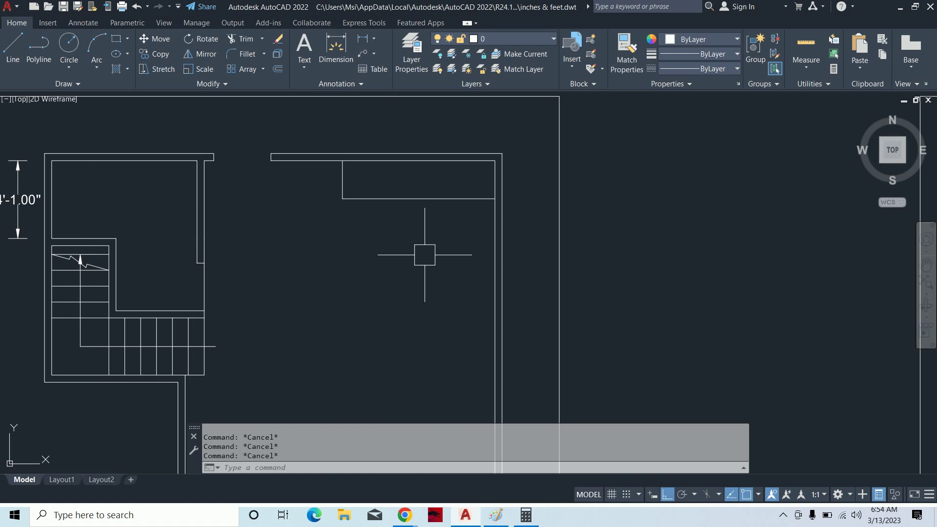
Offset the rectangle's bottom line 4 feet down.
text(o)
key(Return)
text(4')
key(Return)
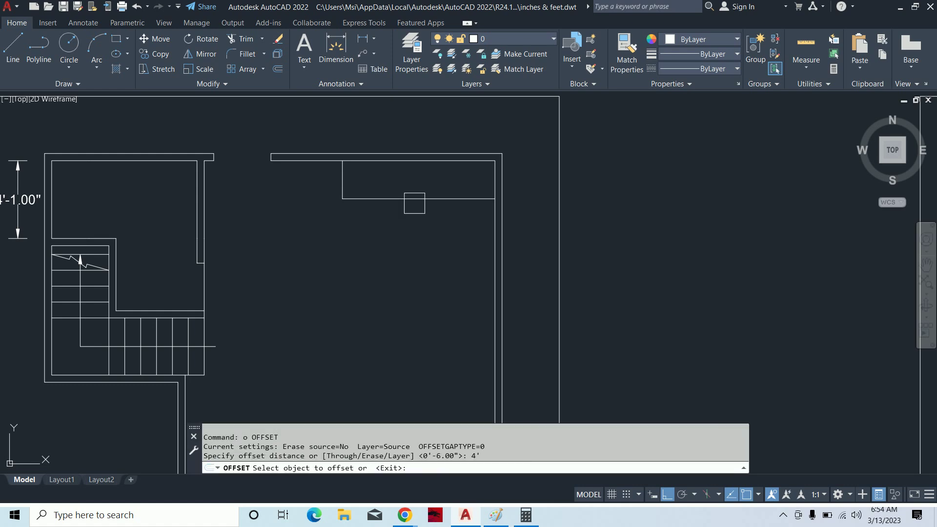
click(420, 198)
click(416, 246)
key(Escape)
key(Escape)
key(Escape)
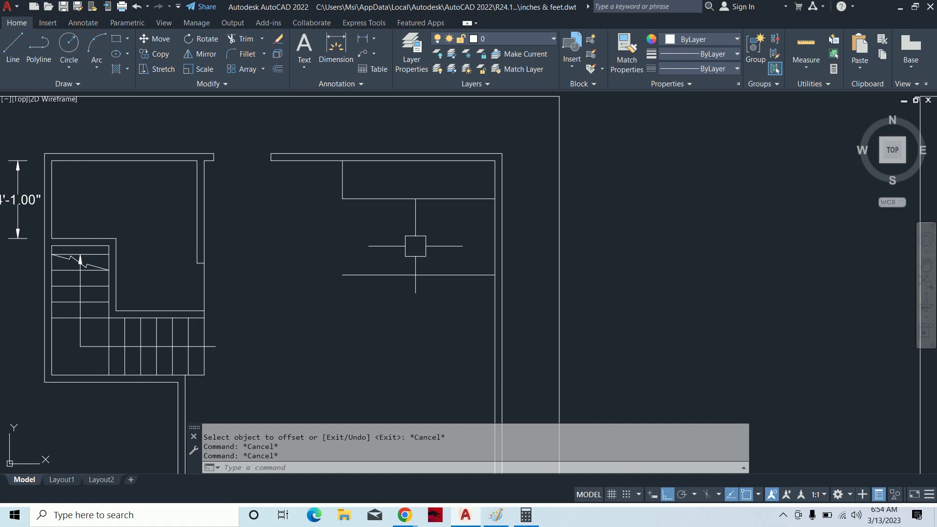
Offset that new line a further 24 inches down.
text(o)
key(Return)
text(24)
key(Return)
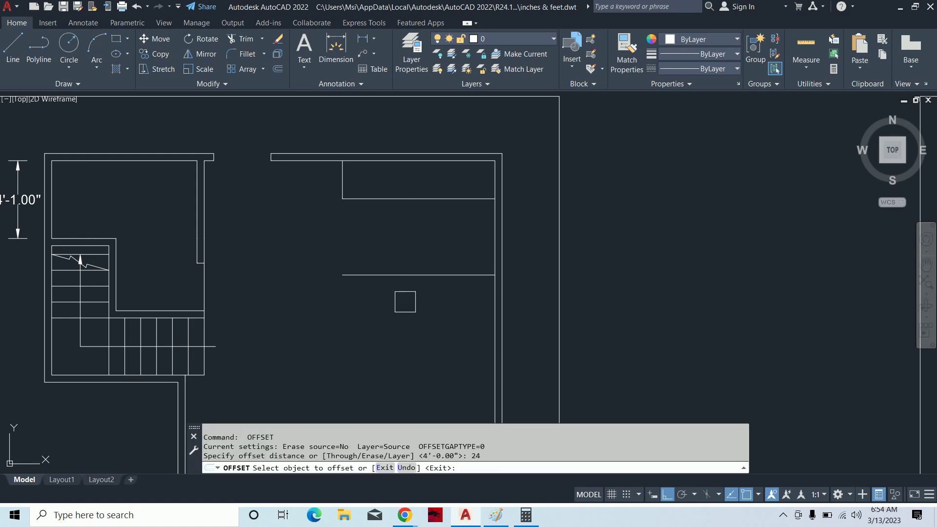
click(421, 275)
click(406, 370)
key(Escape)
key(Escape)
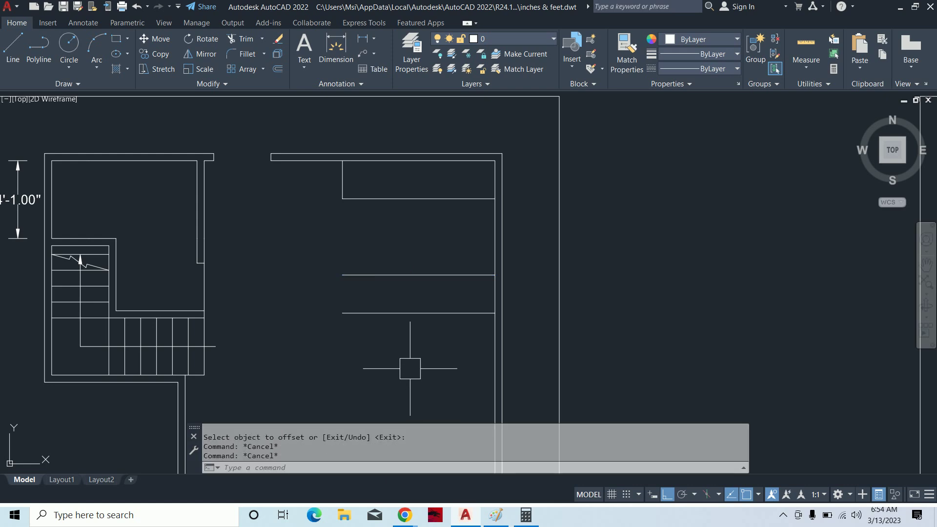
Start a line on the lower line near the stairwell wall, then cancel it.
text(l)
key(Return)
click(343, 275)
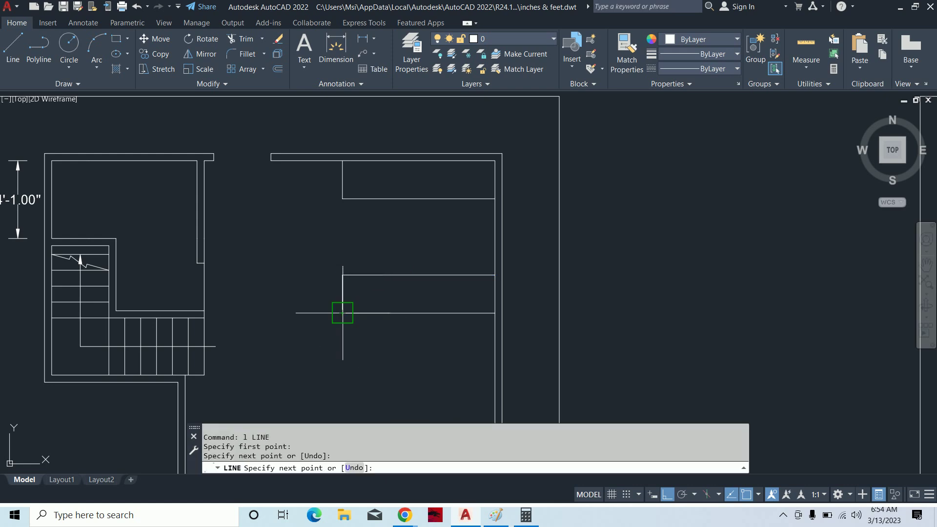
key(Escape)
key(Escape)
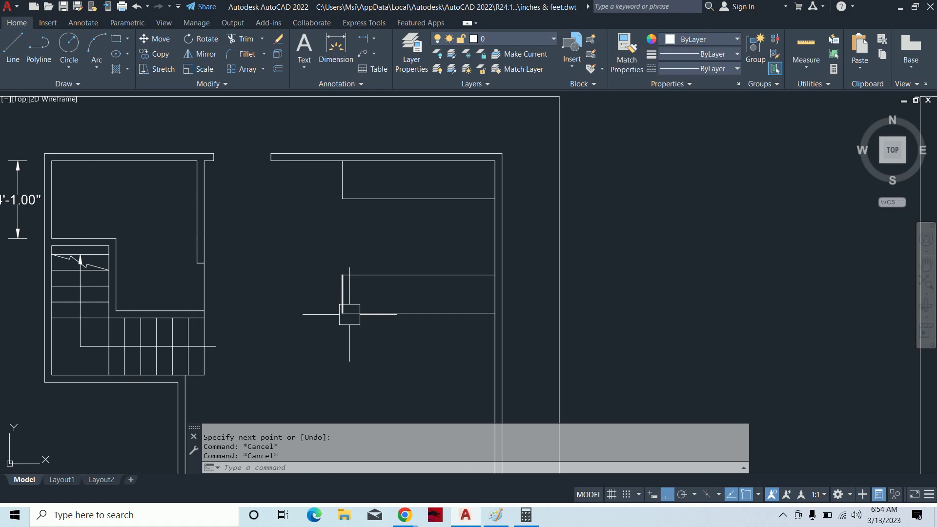
text(o)
key(Escape)
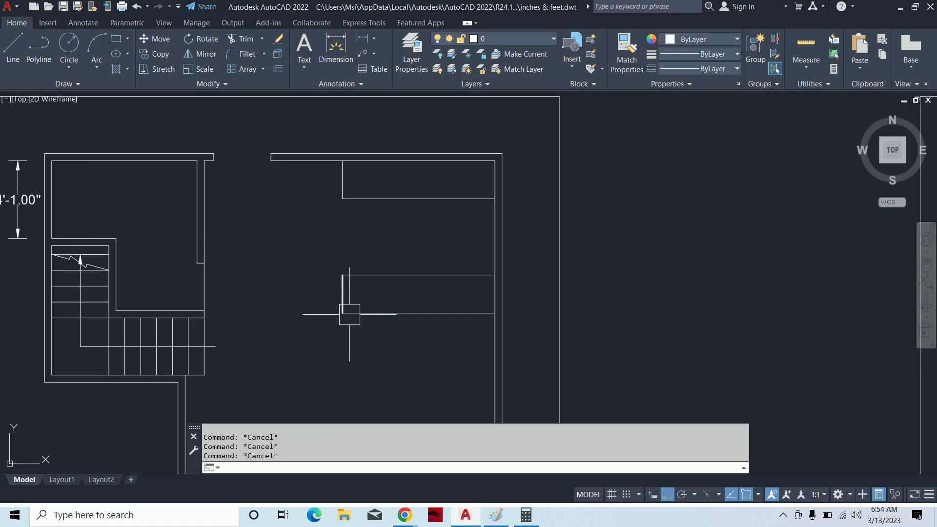
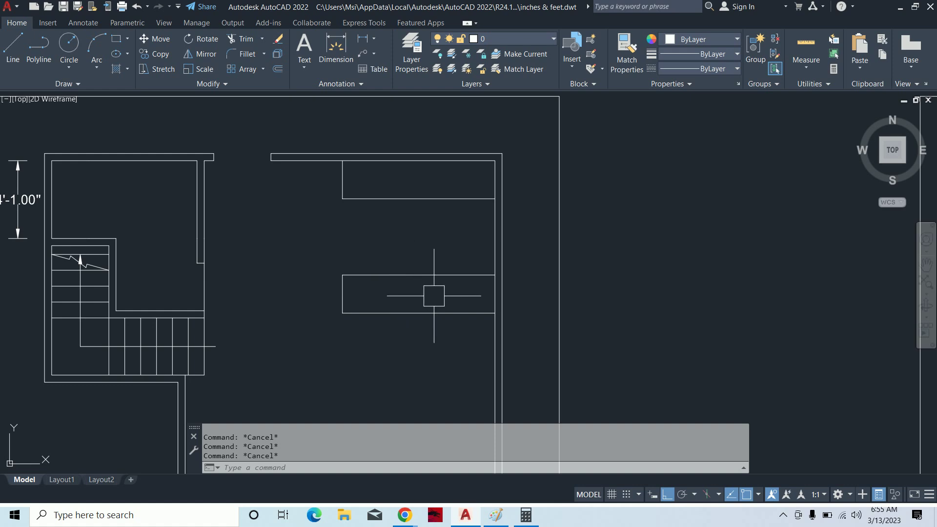
Offset the kitchen island's bottom edge 18 units downward.
scroll(454, 273, up, 2)
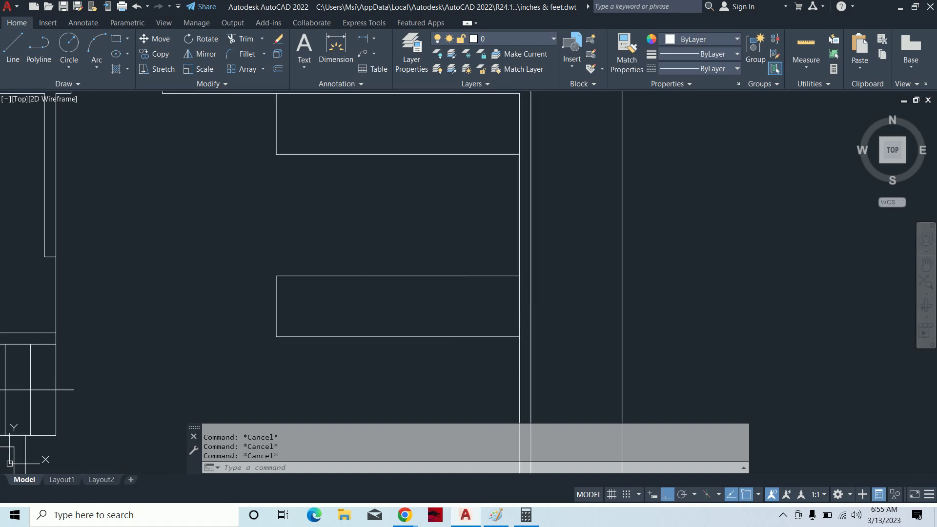
middle_drag(484, 320, 487, 282)
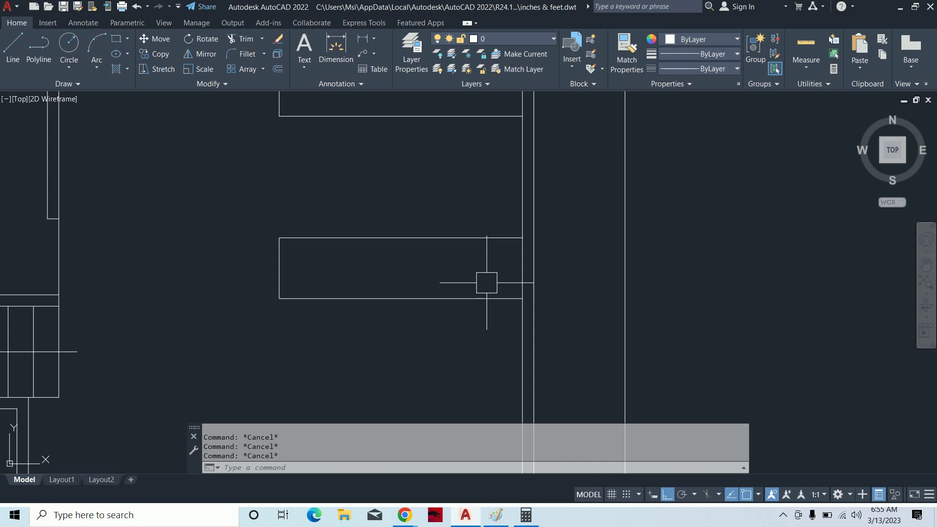
text(o)
key(Return)
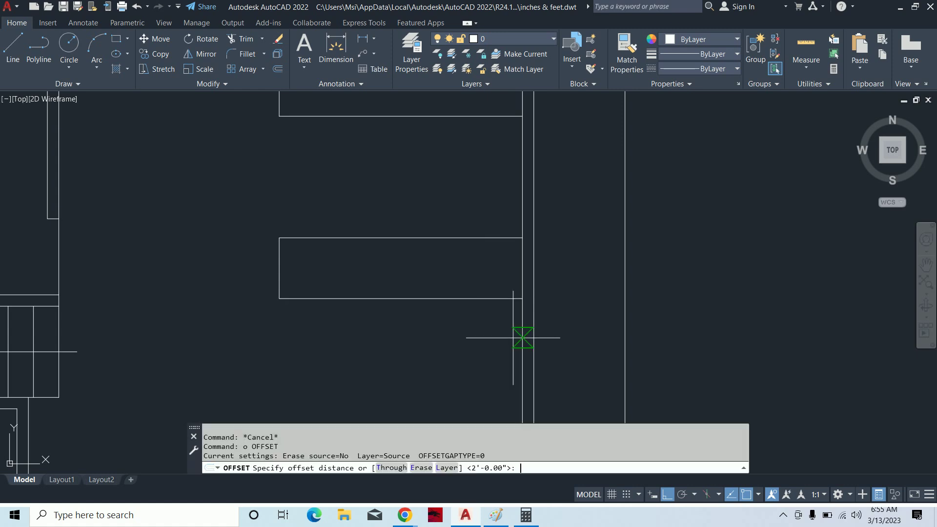
text(18)
key(Return)
click(438, 298)
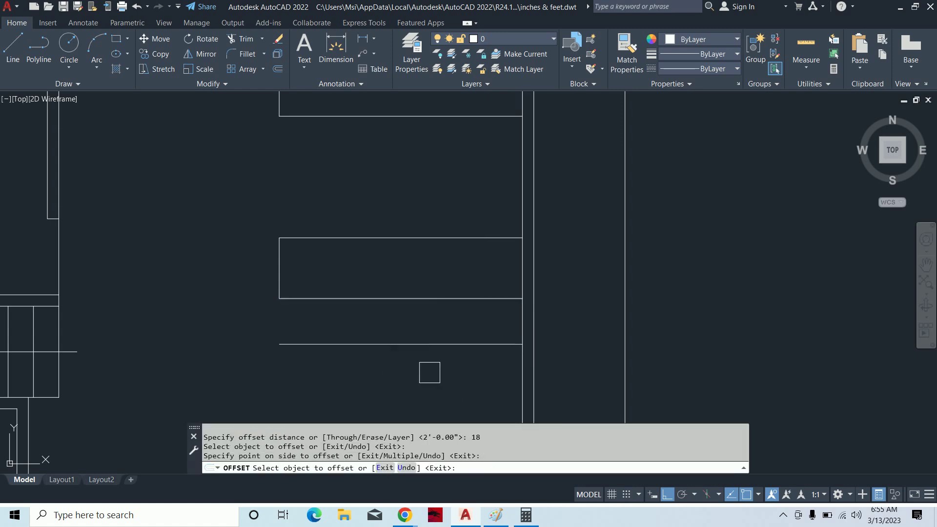
click(418, 364)
key(Escape)
Start a line at the island's corner, then cancel it and adjust the zoom.
middle_drag(357, 339, 483, 332)
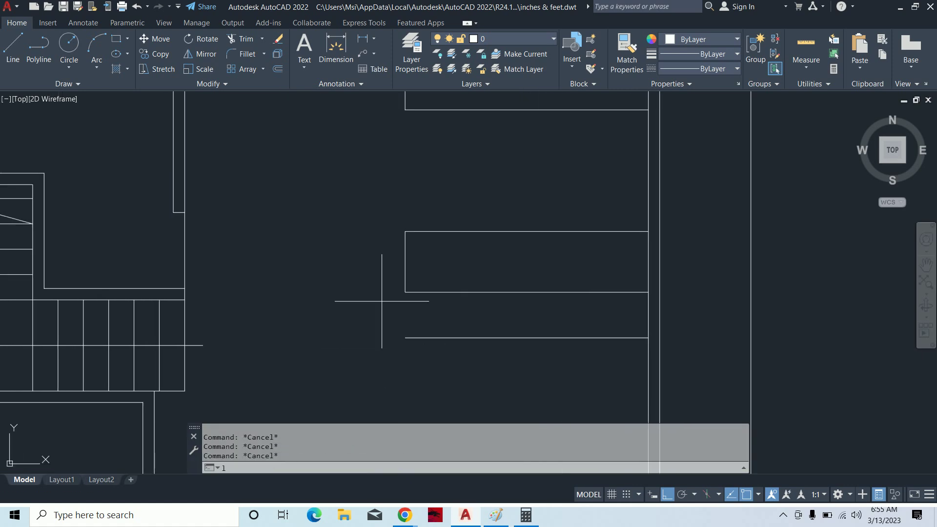
text(l)
key(Return)
click(405, 292)
key(Escape)
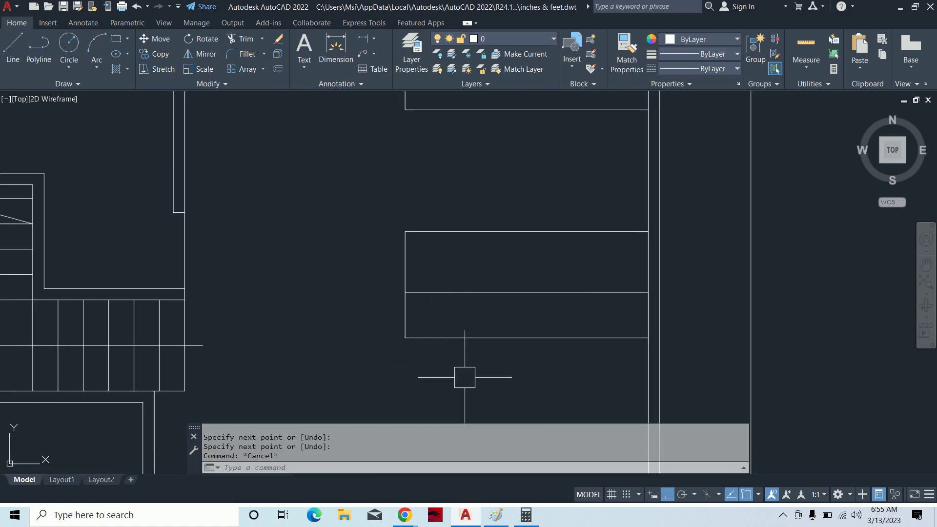
scroll(536, 371, down, 2)
key(Escape)
scroll(569, 338, up, 2)
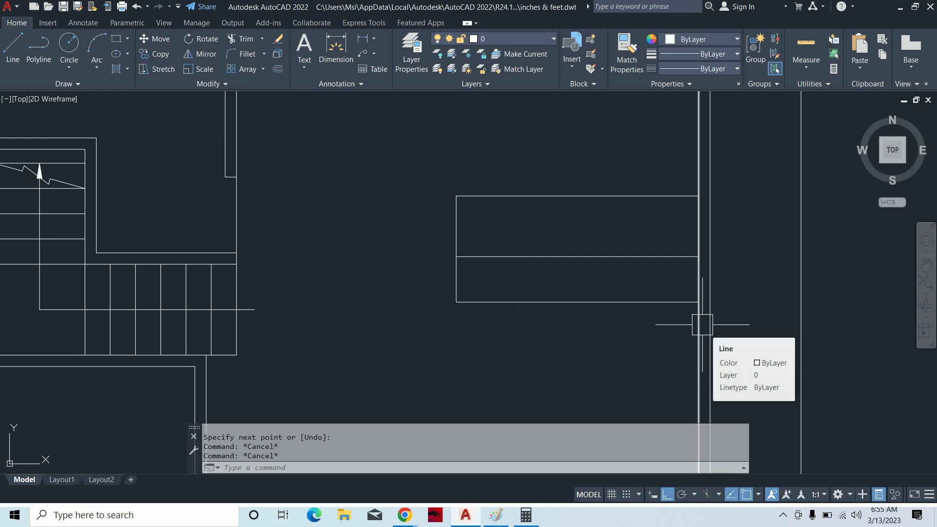
scroll(708, 342, down, 2)
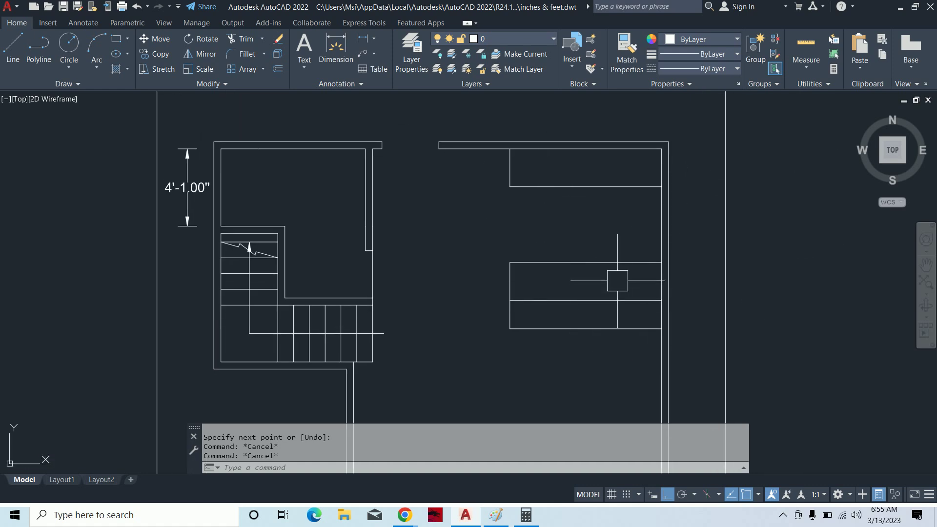
Stretch the island and the line below it 18 units left using a crossing window.
text(s)
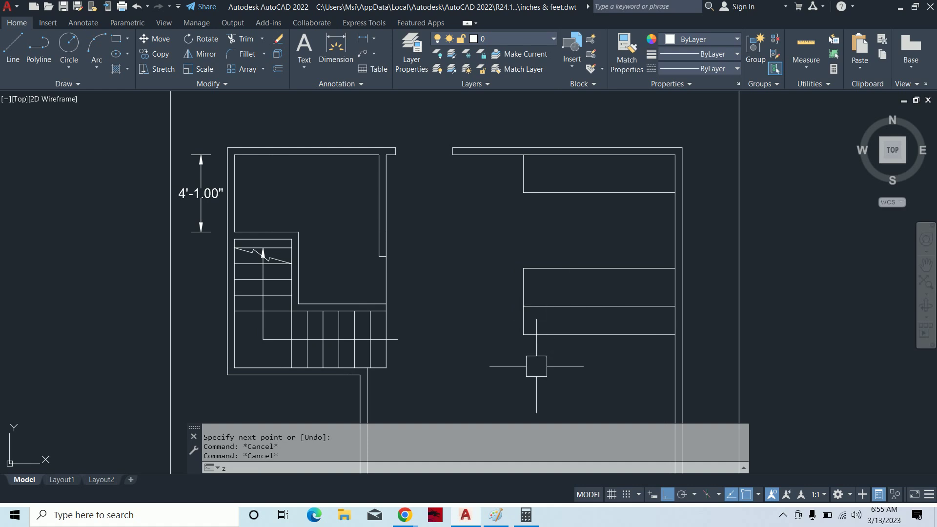
key(Return)
click(536, 385)
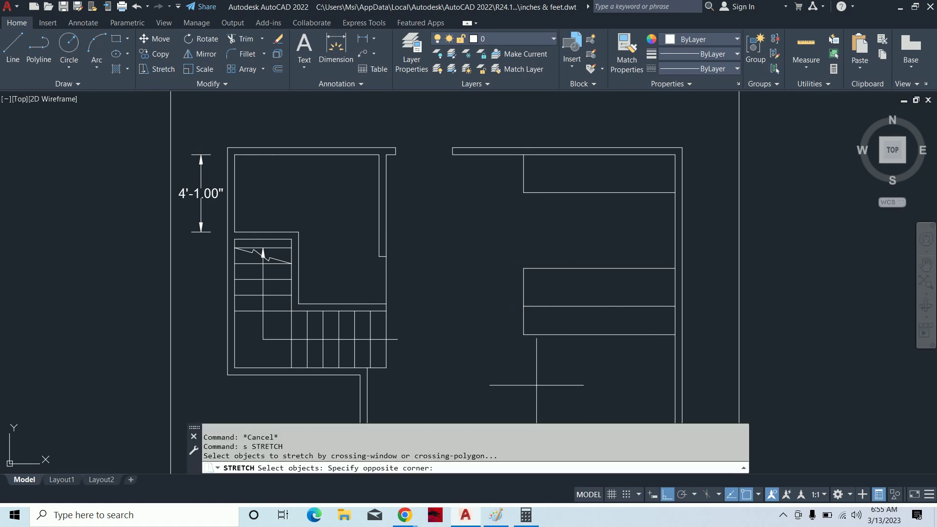
click(517, 261)
key(Return)
click(499, 238)
text(1)
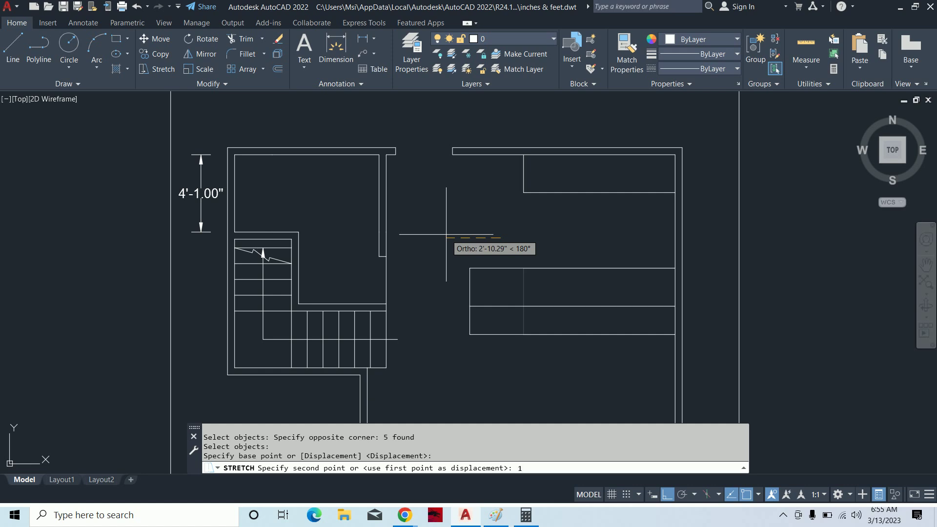
text(8)
key(Return)
key(Escape)
key(Escape)
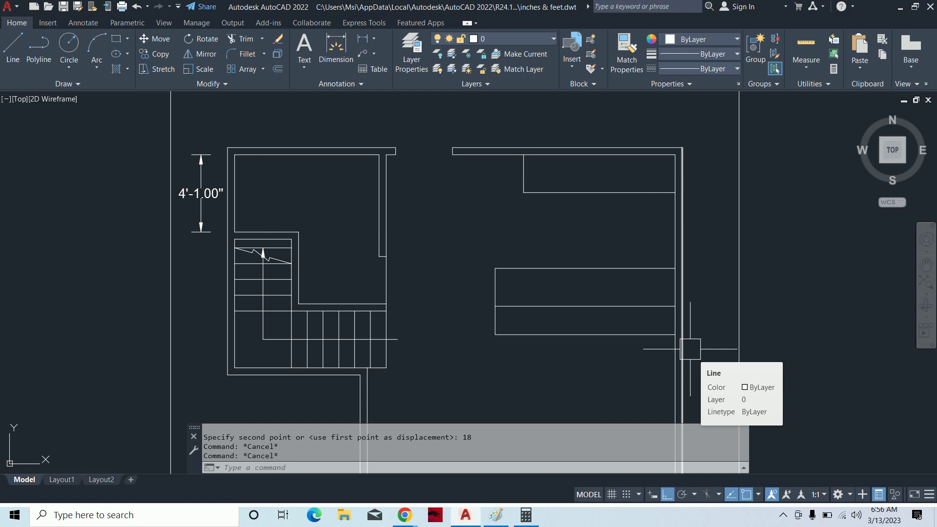
text(dli)
key(Return)
key(Return)
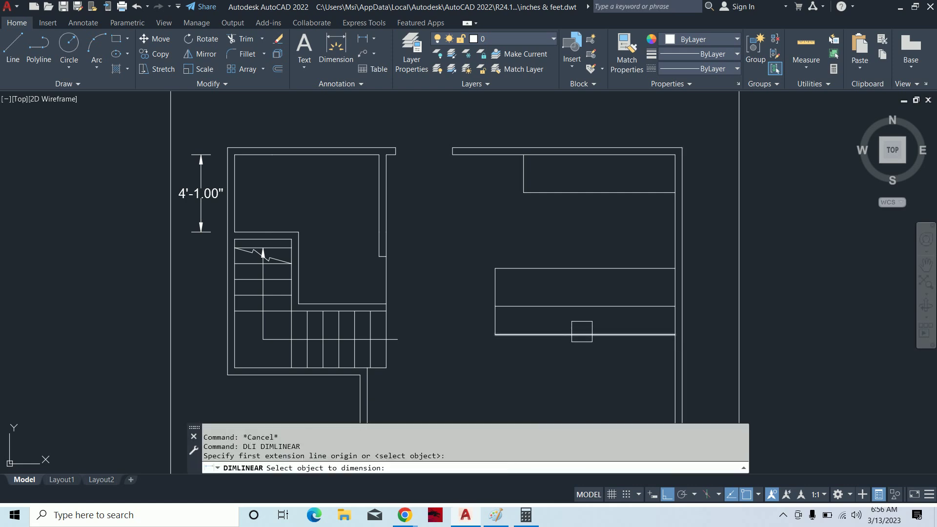
click(579, 334)
scroll(579, 337, up, 5)
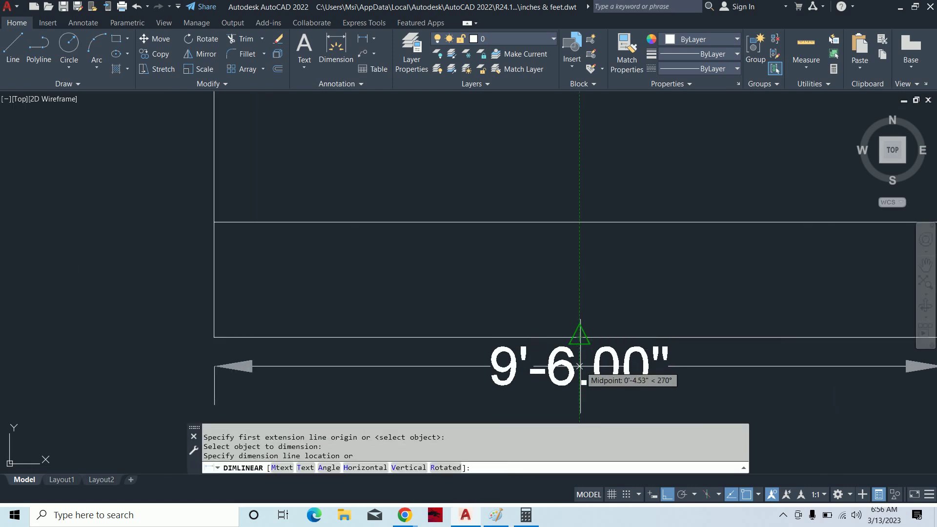
middle_drag(579, 366, 599, 305)
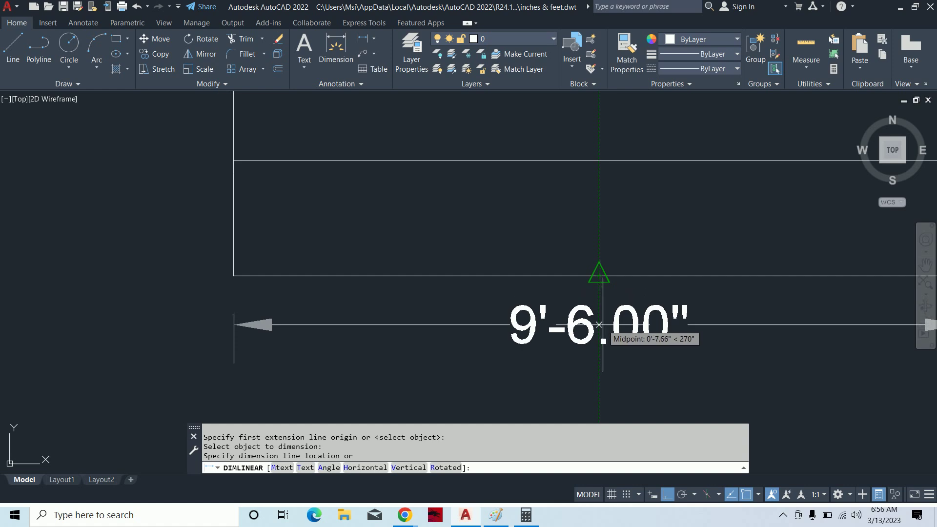
key(Escape)
key(Escape)
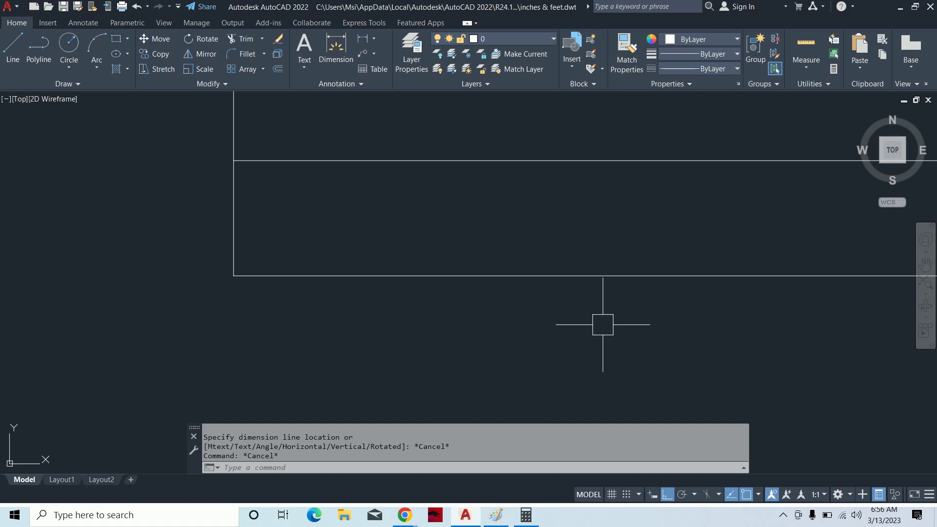
scroll(603, 325, down, 5)
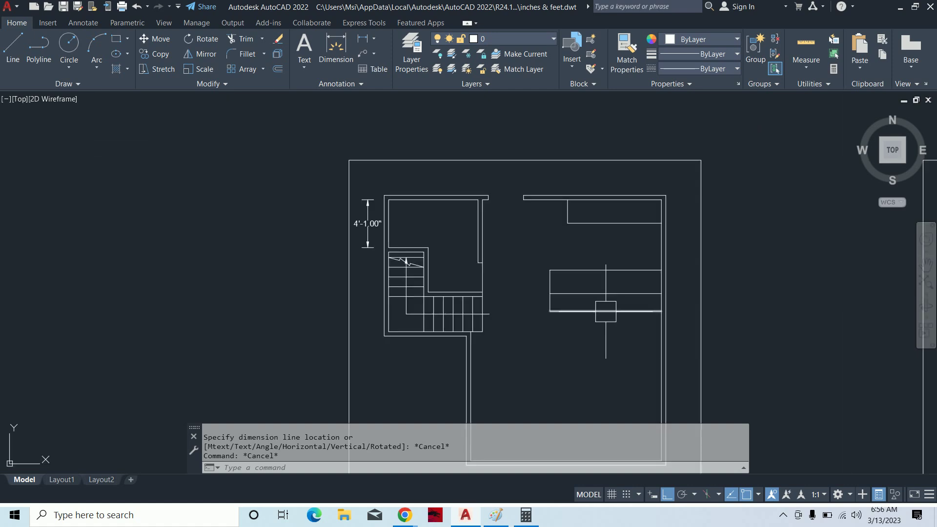
scroll(590, 302, down, 2)
scroll(557, 326, up, 2)
middle_drag(556, 326, 544, 260)
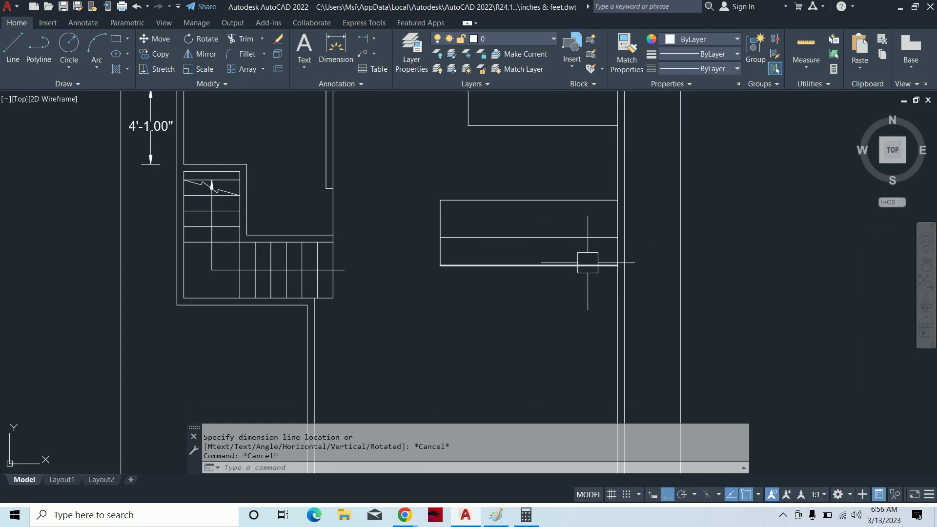
scroll(695, 296, down, 1)
scroll(642, 316, down, 1)
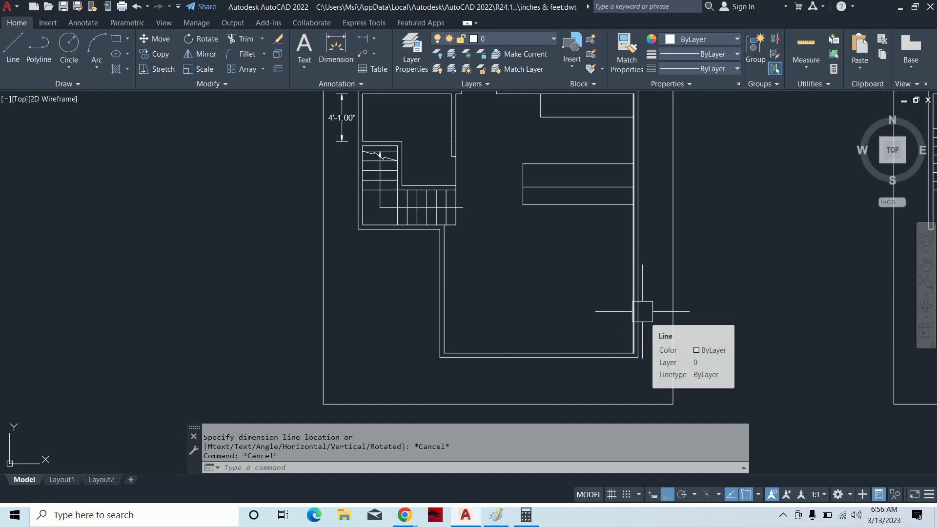
middle_drag(642, 311, 662, 379)
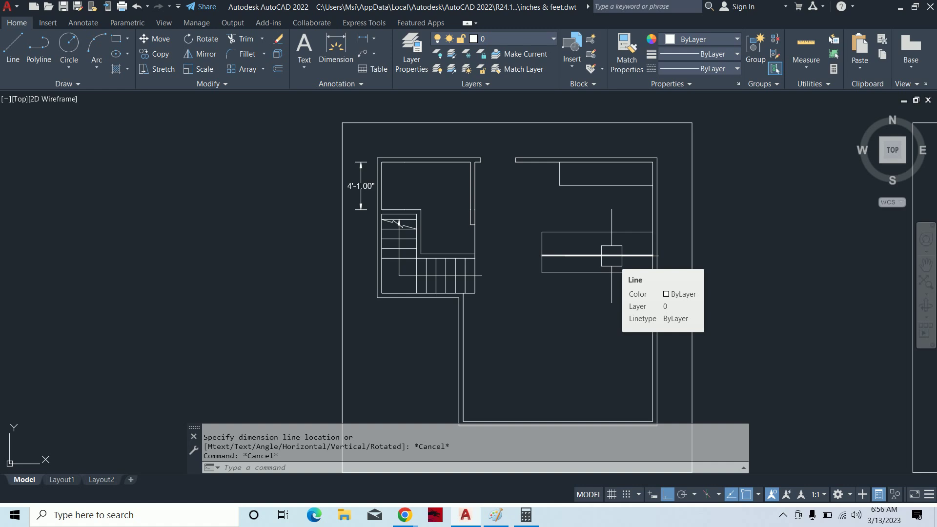
scroll(612, 254, up, 2)
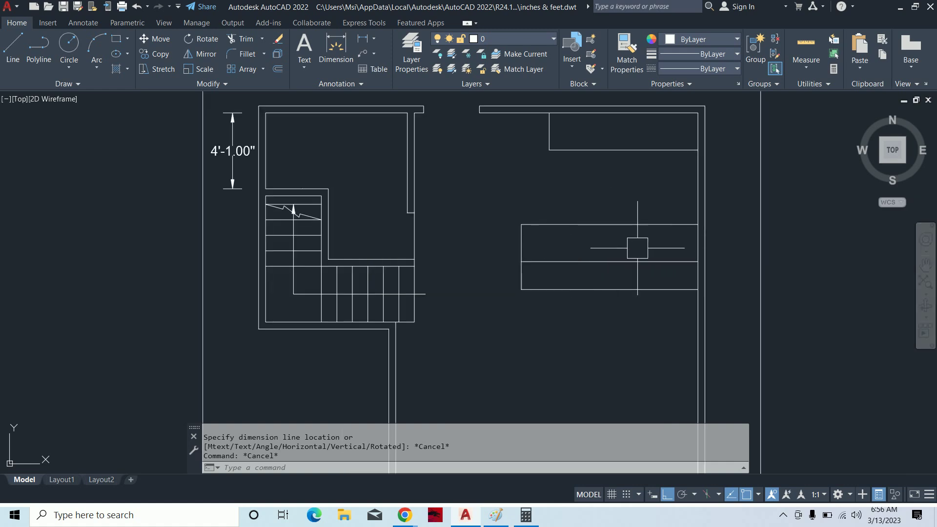
scroll(638, 238, up, 2)
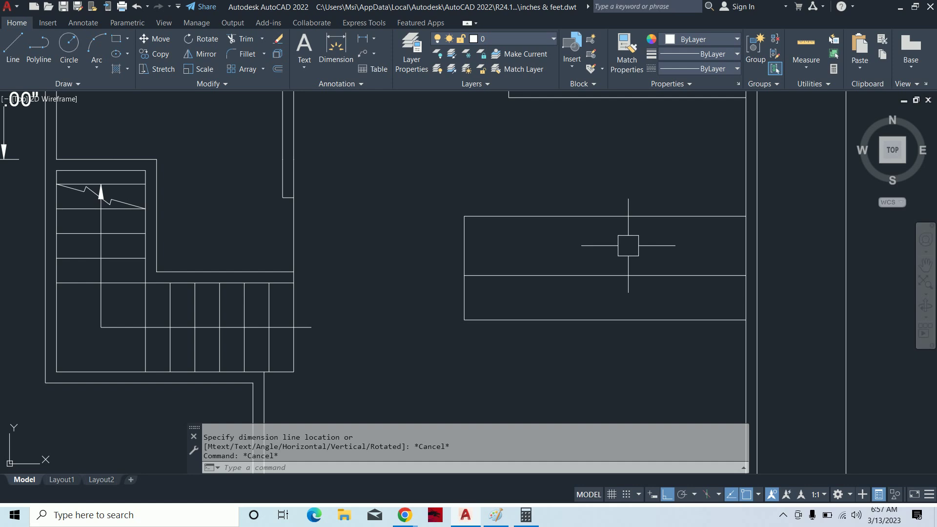
Search Google in a new Chrome tab for 'island type kitchen'.
mouse_move(404, 514)
click(354, 439)
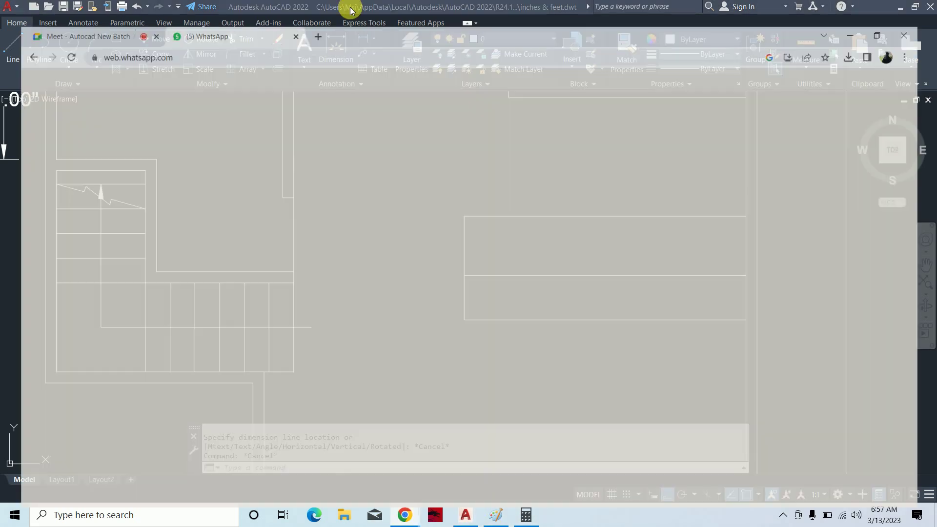
click(310, 10)
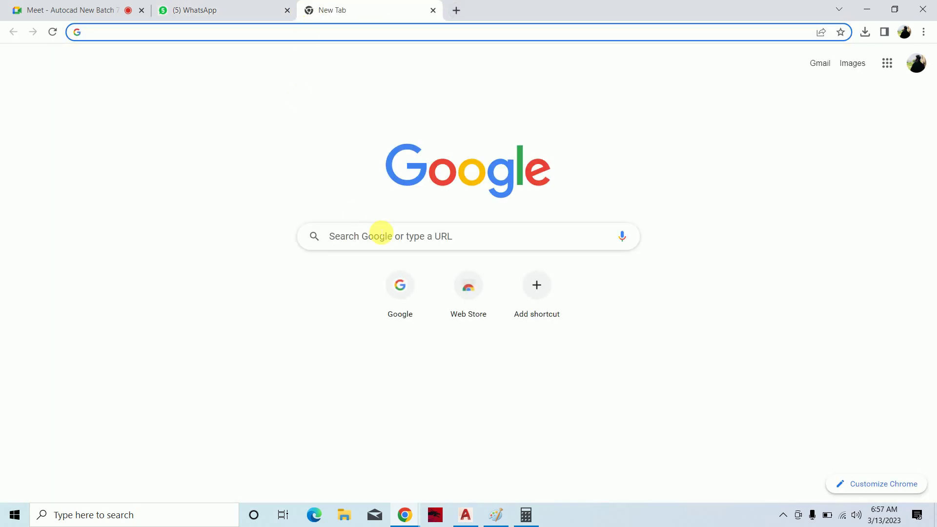
click(380, 235)
text(i)
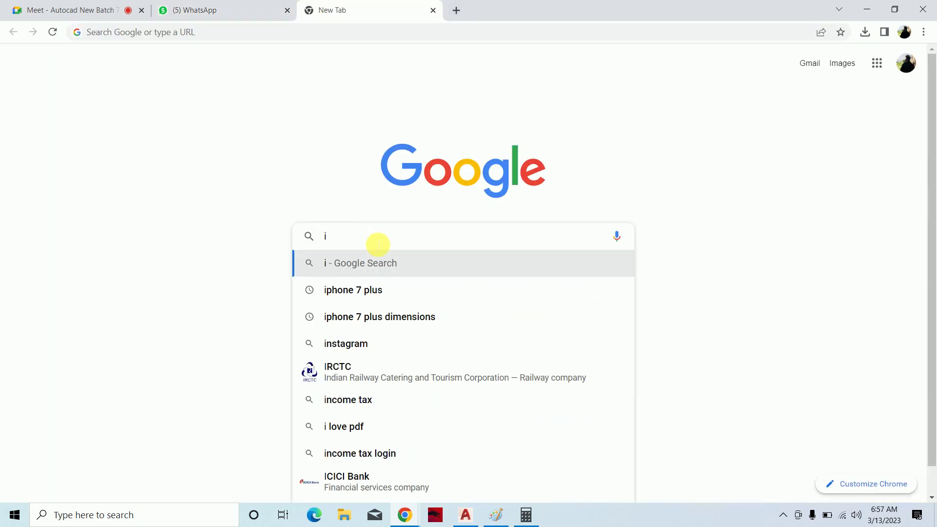
text(sland)
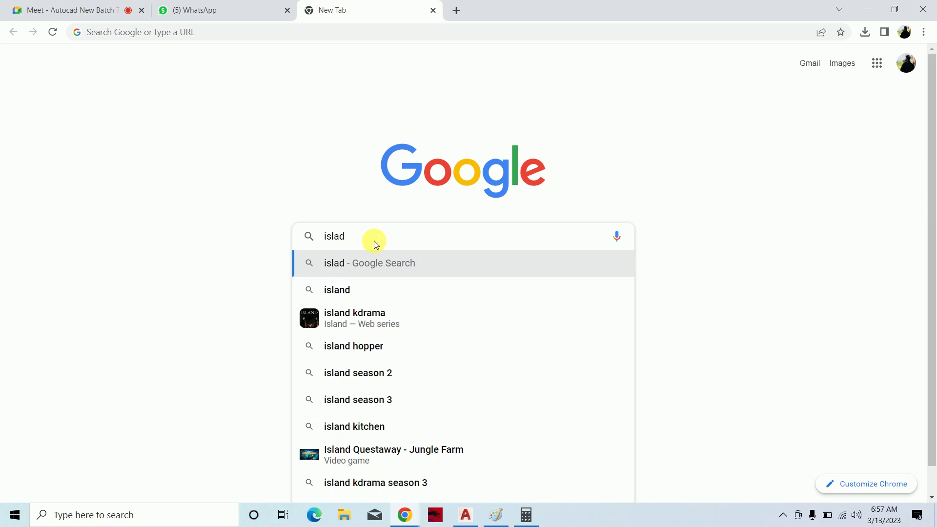
key(BackSpace)
key(BackSpace)
key(BackSpace)
text(an)
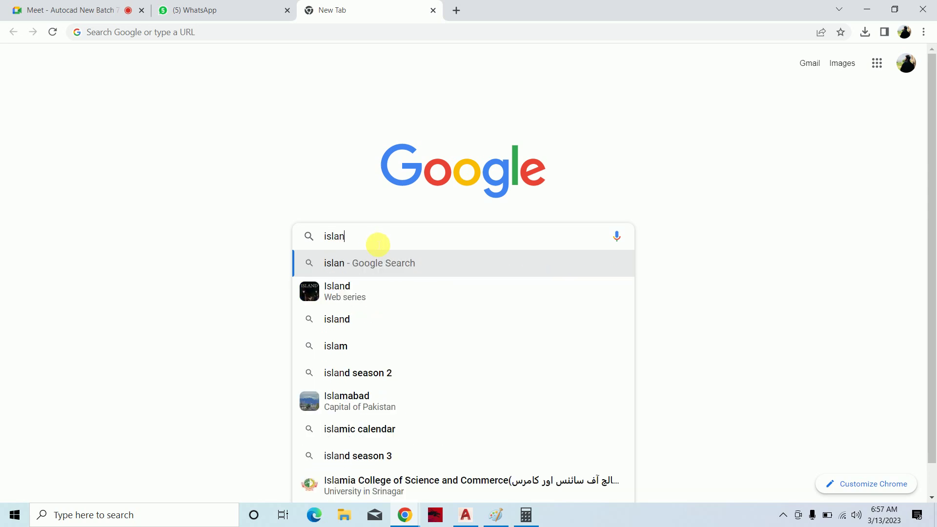
text(d type)
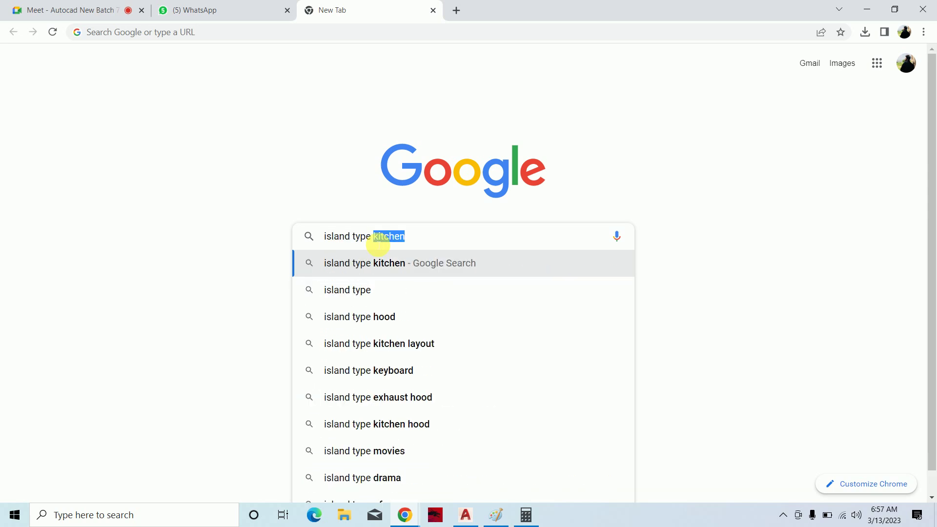
key(Return)
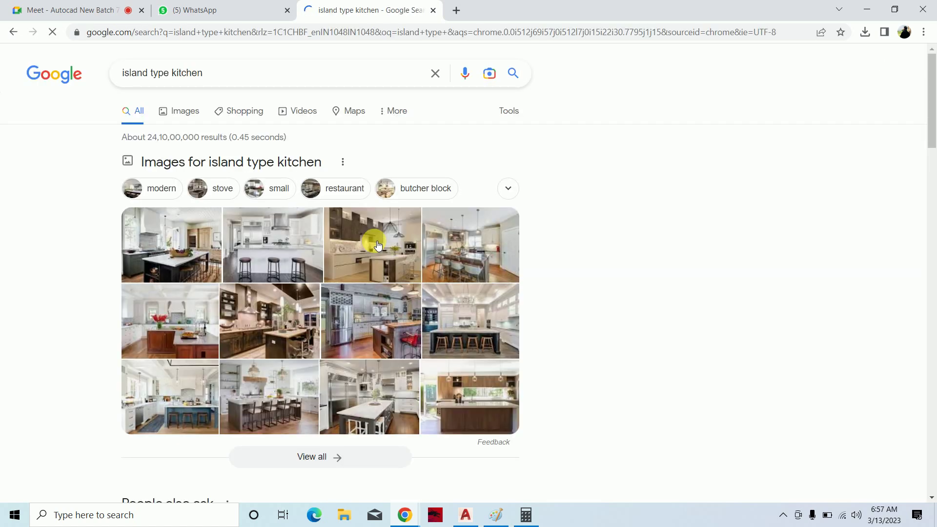
Switch to image results and preview the Design Cafe and The Spruce kitchen island photos.
click(188, 113)
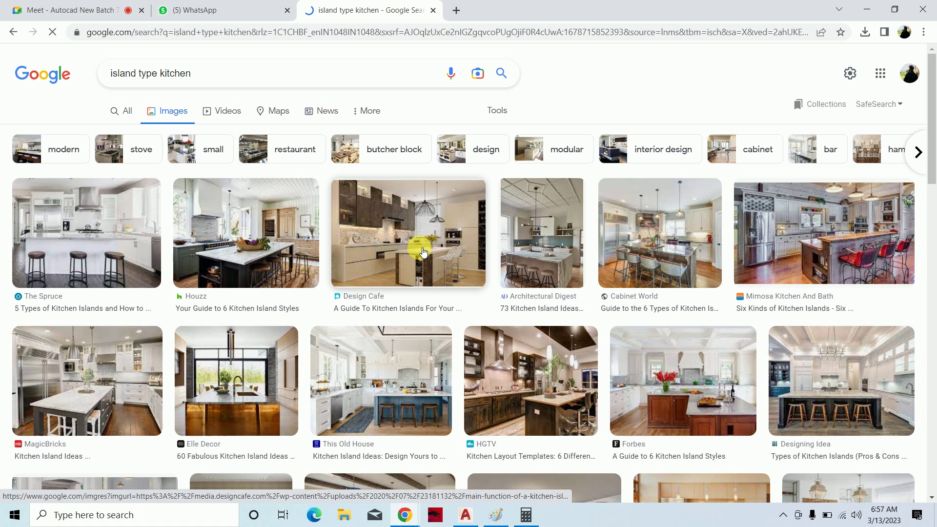
click(419, 248)
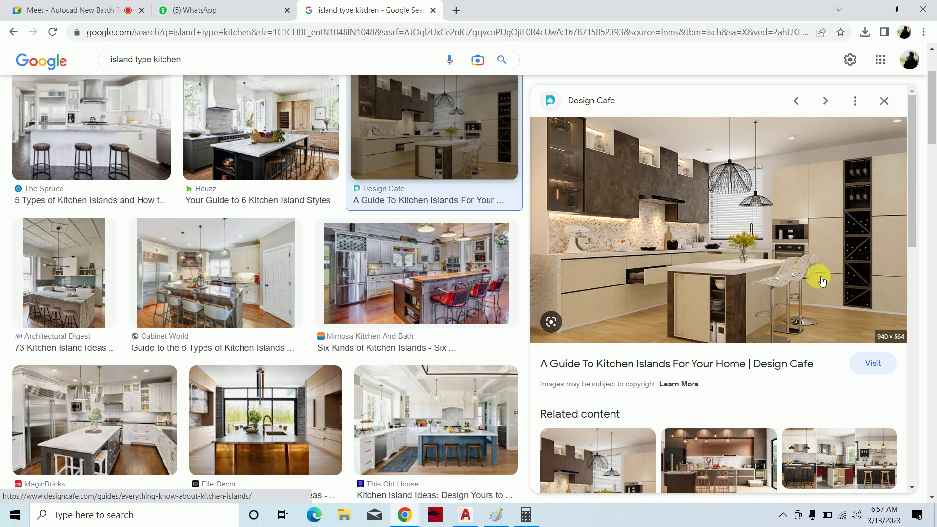
mouse_move(717, 229)
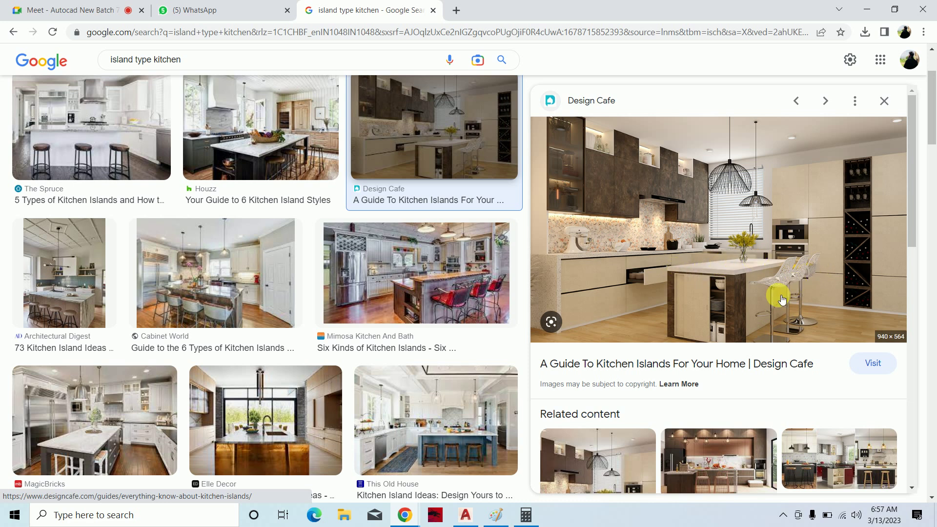
scroll(782, 299, down, 1)
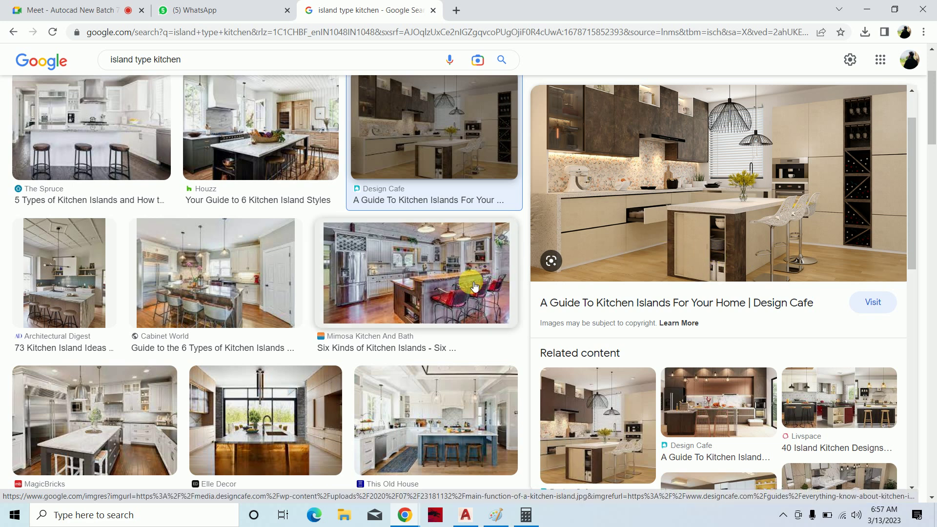
scroll(397, 209, up, 2)
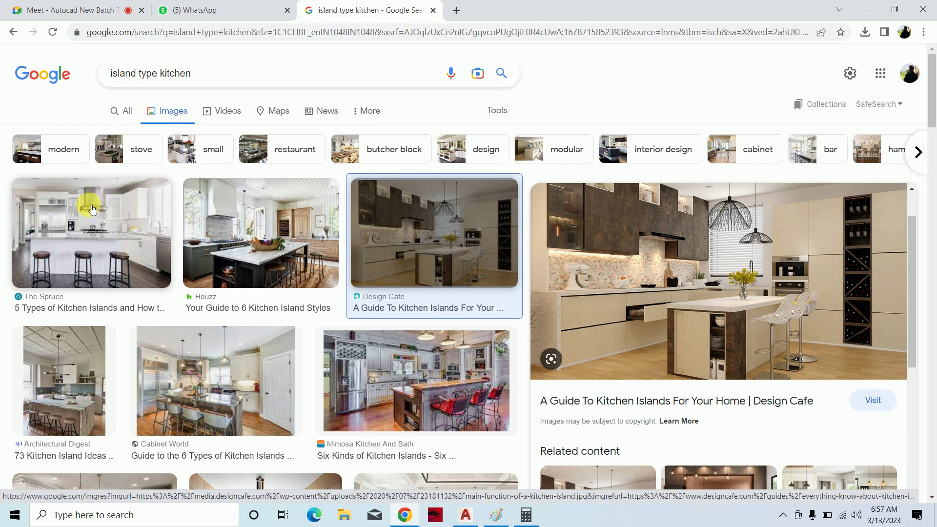
click(93, 210)
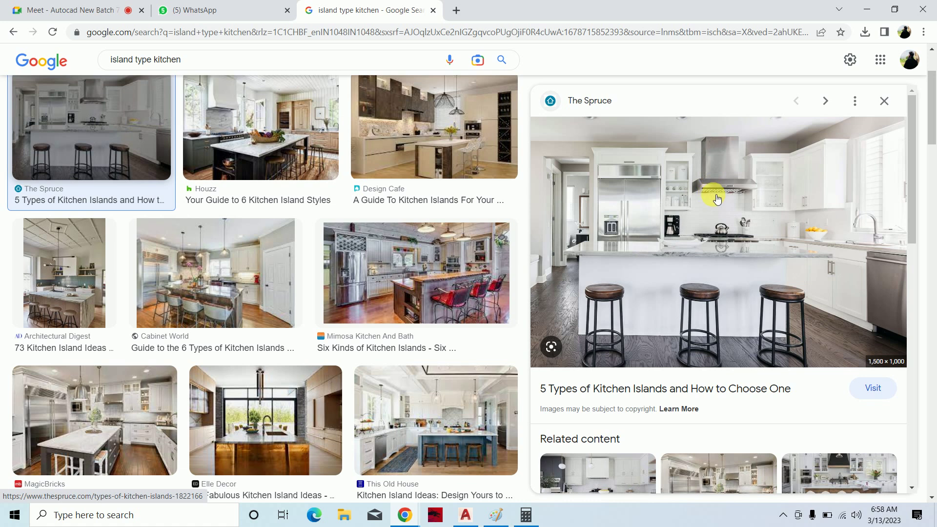
click(369, 92)
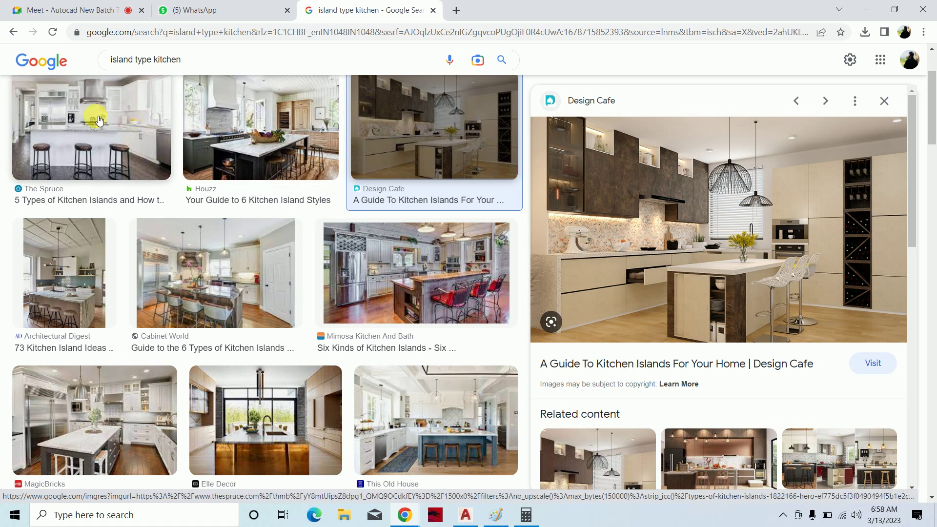
scroll(98, 128, down, 1)
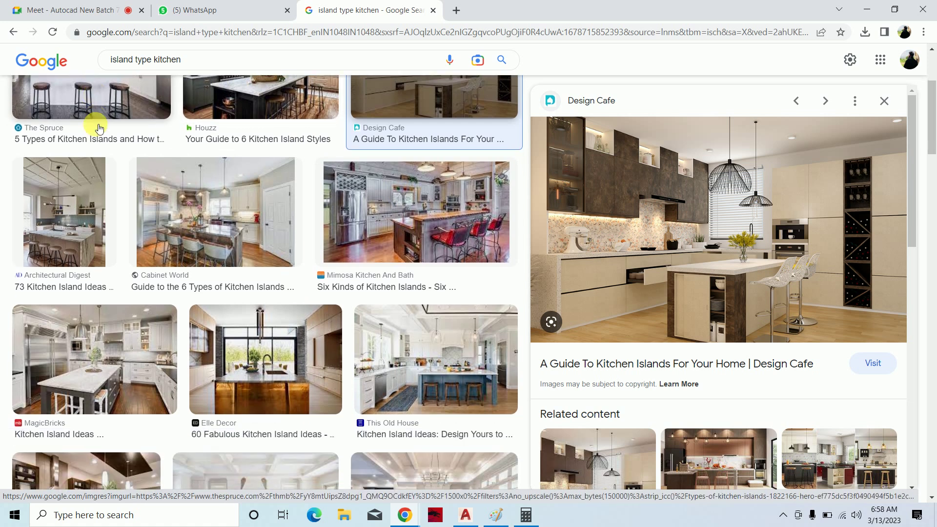
scroll(100, 134, up, 1)
Reopen The Spruce kitchen island photo and scroll through its related content.
click(102, 143)
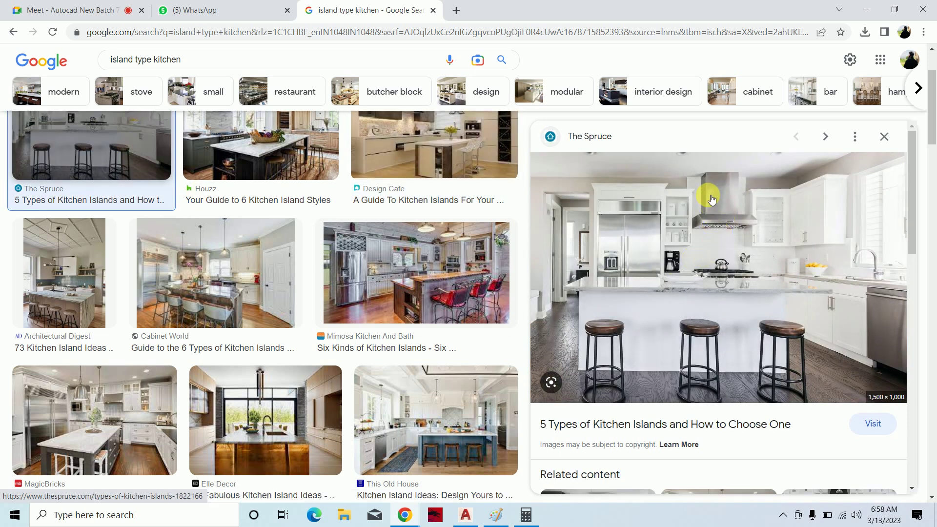
scroll(710, 247, down, 5)
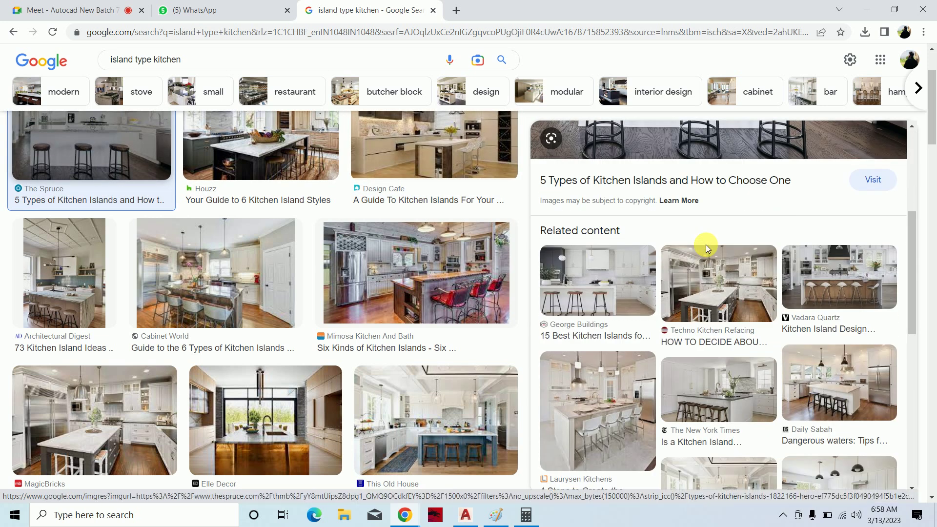
scroll(573, 281, down, 1)
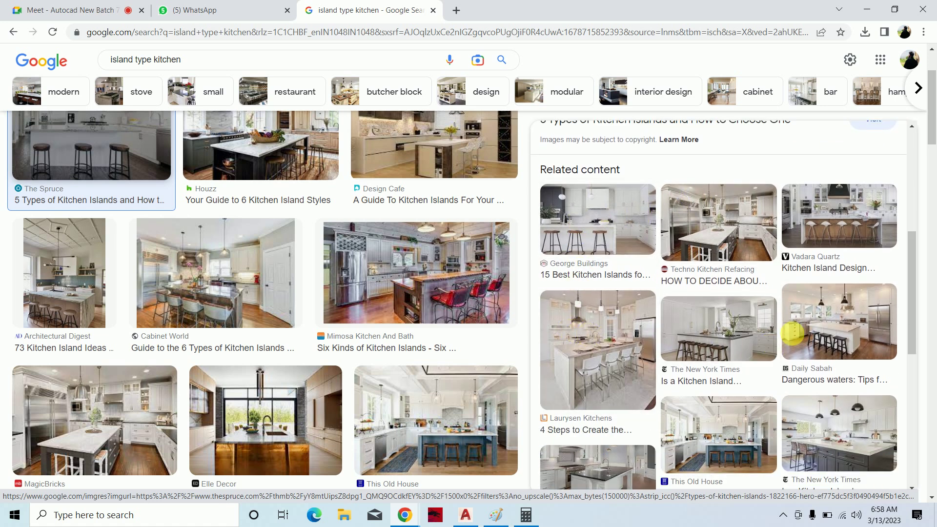
scroll(846, 320, down, 2)
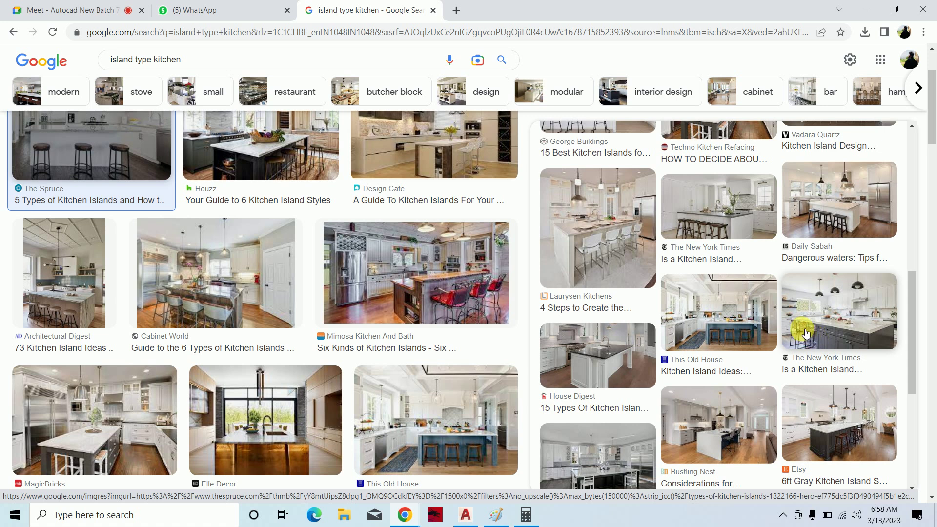
scroll(725, 328, up, 3)
scroll(764, 273, up, 3)
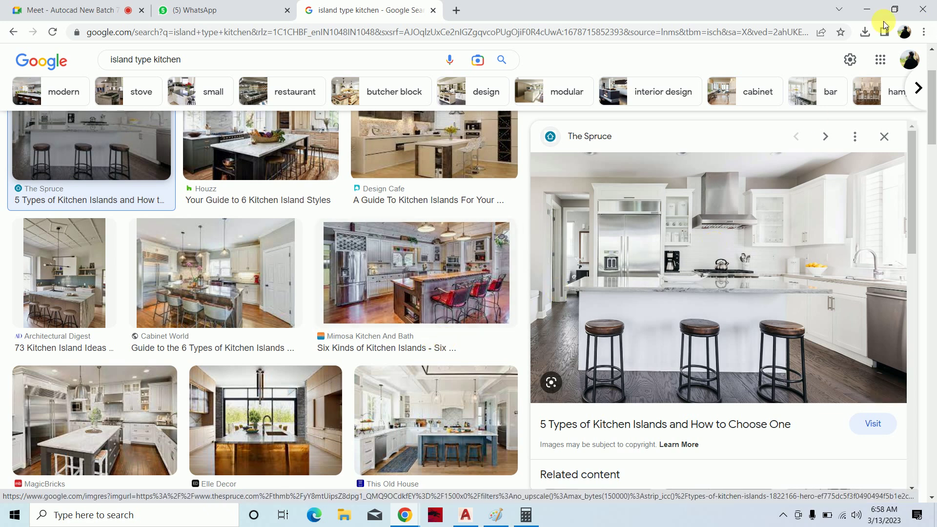
Return to the AutoCAD drawing and cancel a mistyped command.
click(876, 9)
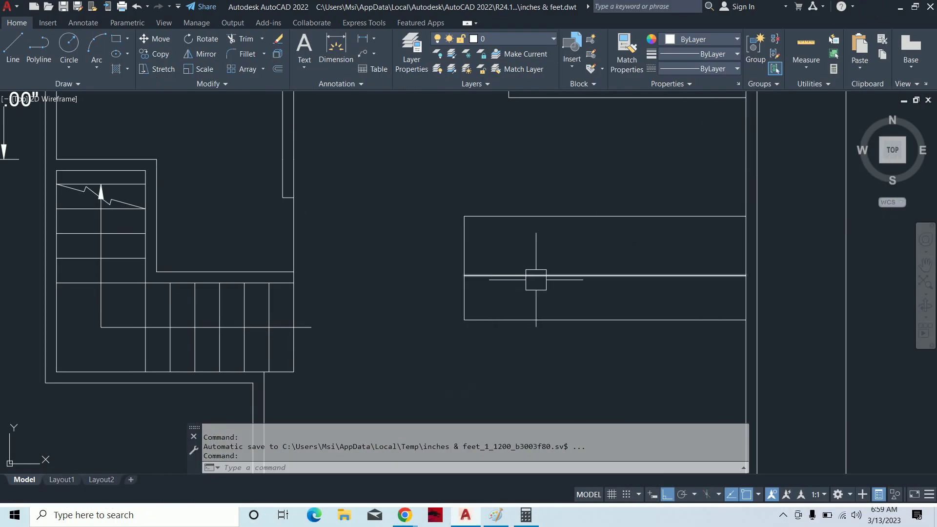
scroll(550, 323, down, 2)
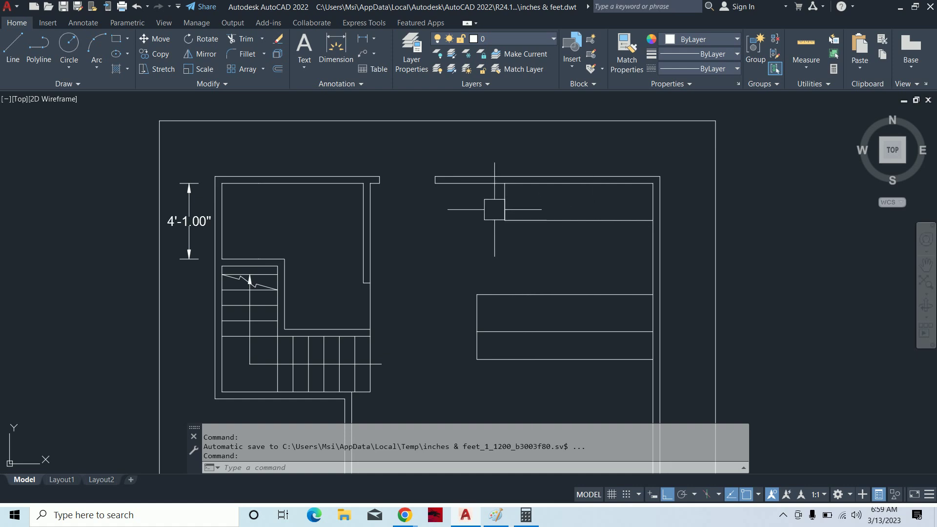
scroll(496, 209, up, 2)
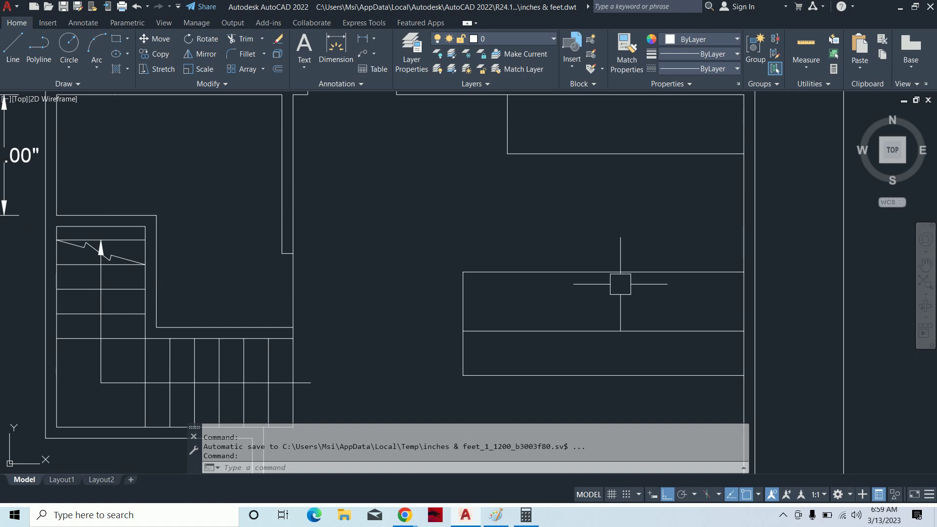
scroll(621, 293, down, 2)
text(d;i)
key(Escape)
key(Escape)
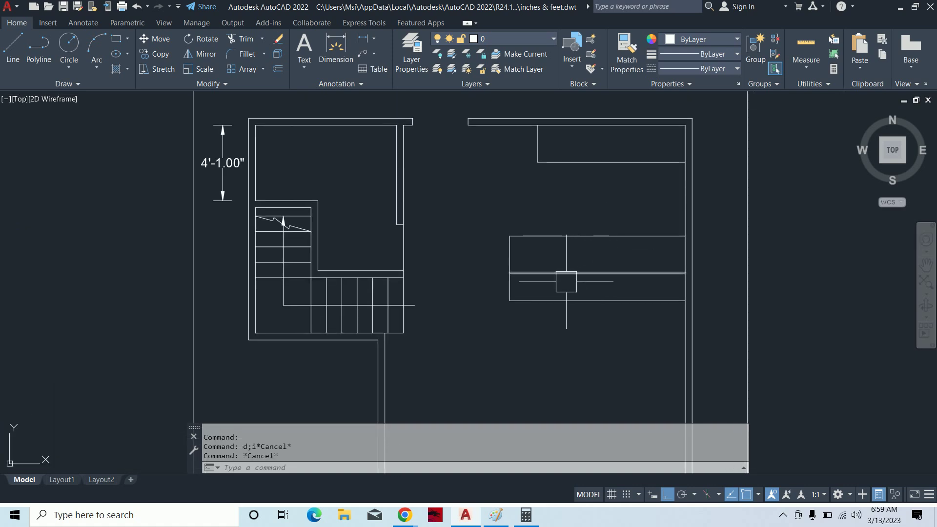
Add a 1'-9.00" linear dimension beside the counter.
text(li)
key(Return)
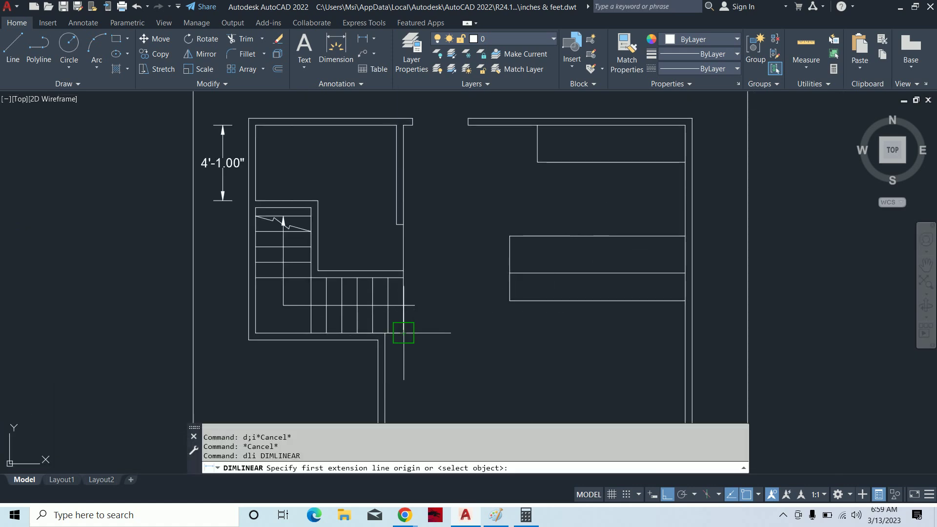
click(403, 333)
click(509, 301)
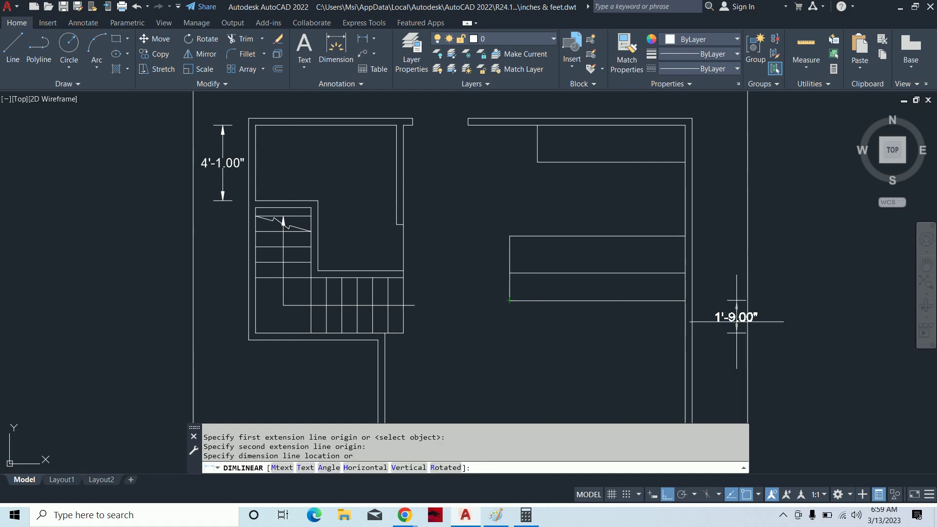
scroll(737, 320, up, 4)
click(720, 322)
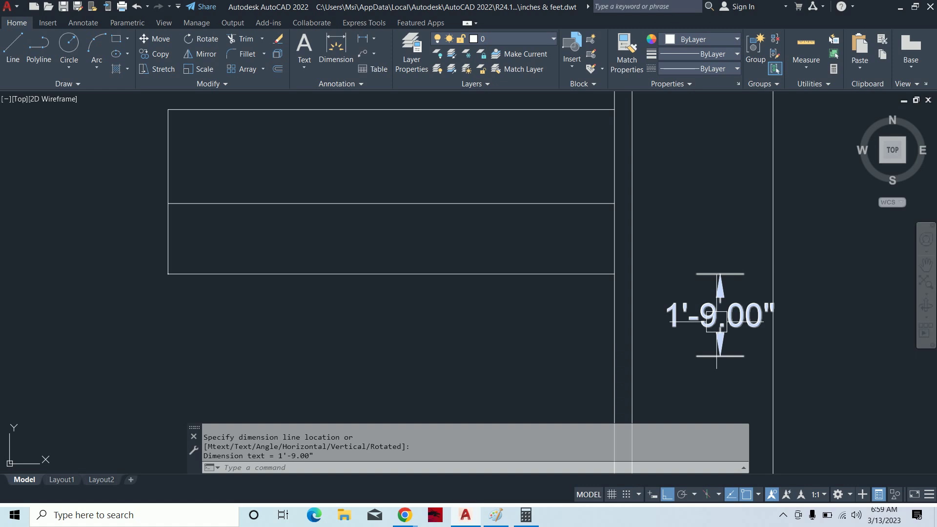
key(Escape)
key(Escape)
Offset the counter's bottom and left edges 4 inches inward.
middle_drag(534, 294, 580, 311)
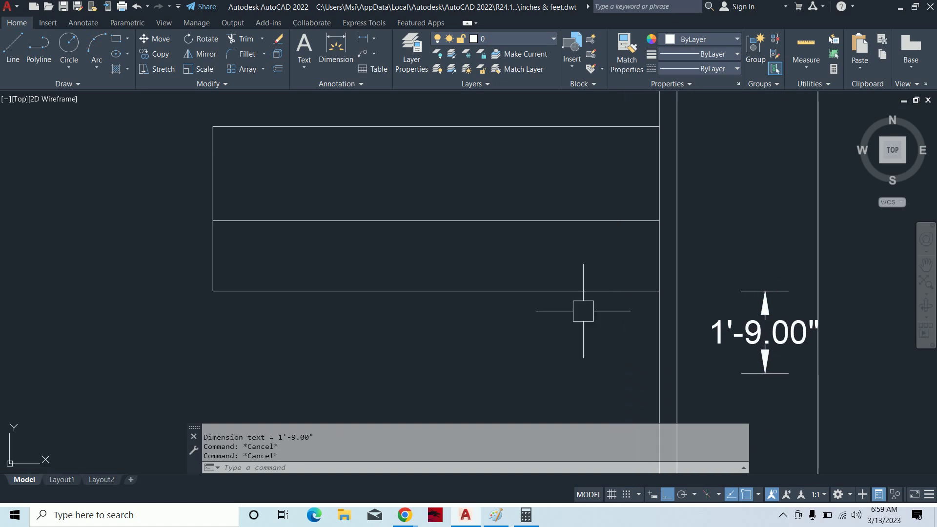
key(Escape)
text(o)
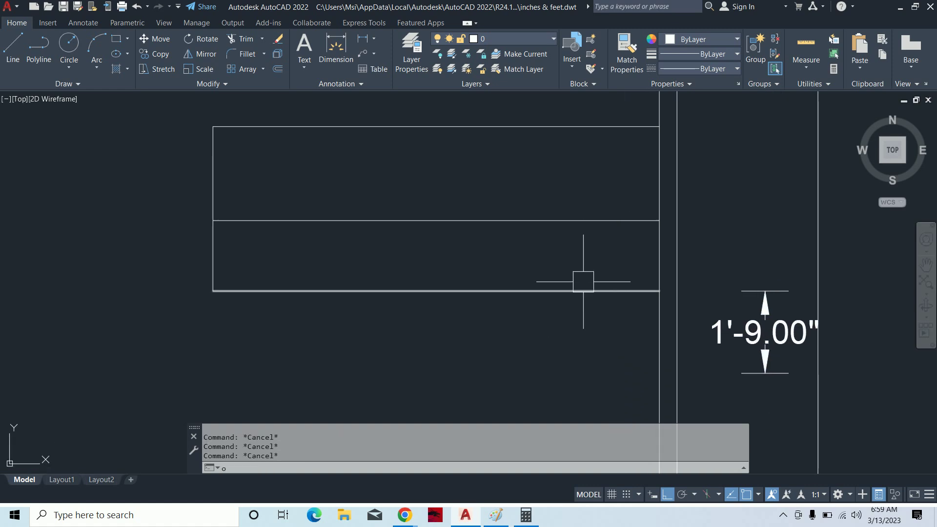
key(Return)
text(4)
key(Return)
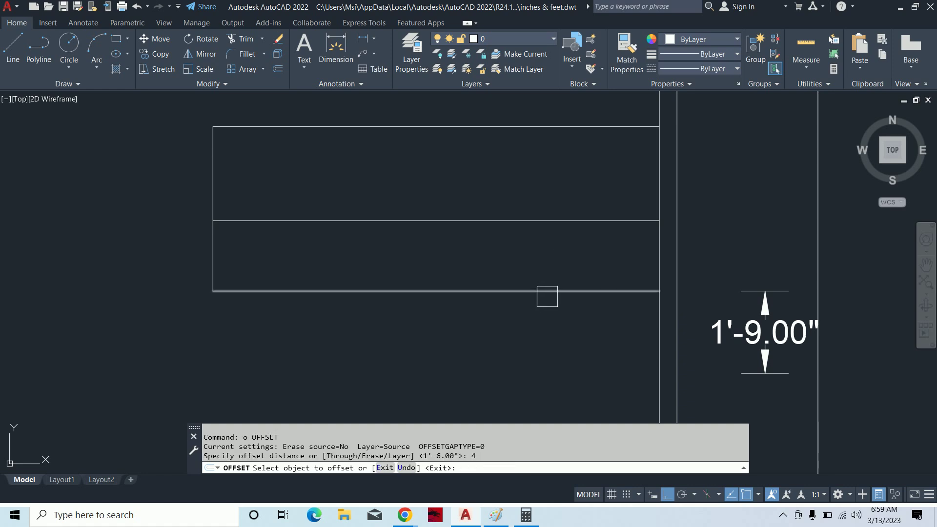
click(548, 296)
click(548, 276)
key(Escape)
key(Escape)
middle_drag(366, 287, 410, 299)
key(Return)
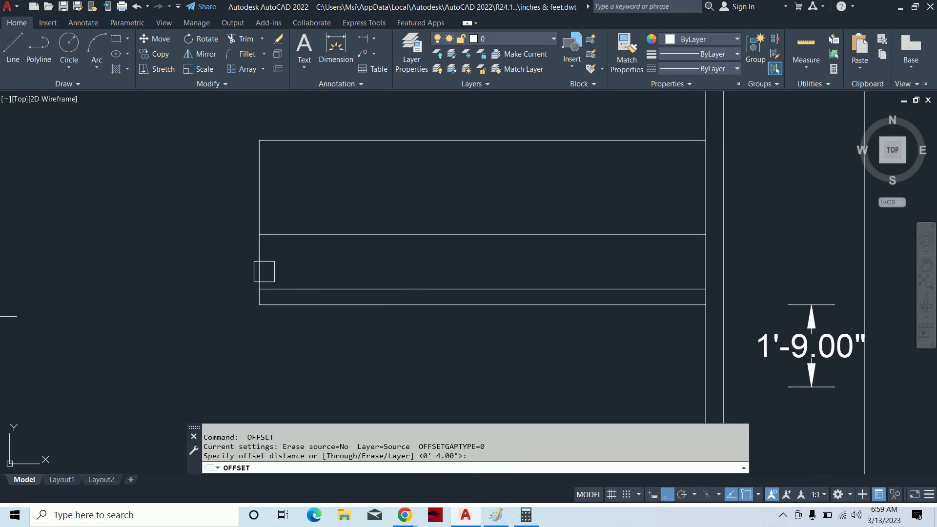
key(Return)
click(264, 271)
key(Escape)
key(Escape)
Trim the short leftover stubs at the counter's lower-left corner.
text(tr)
key(Return)
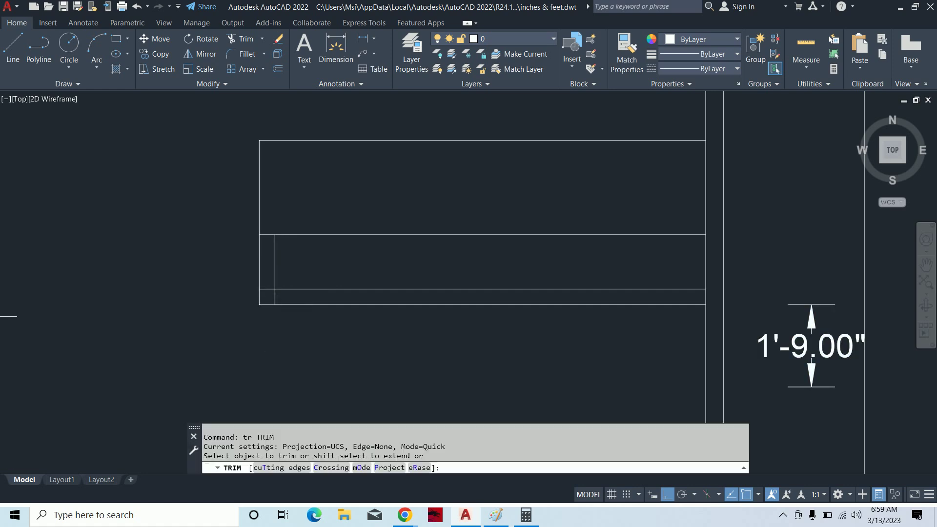
click(267, 289)
click(275, 297)
key(Escape)
key(Escape)
middle_drag(307, 283, 355, 272)
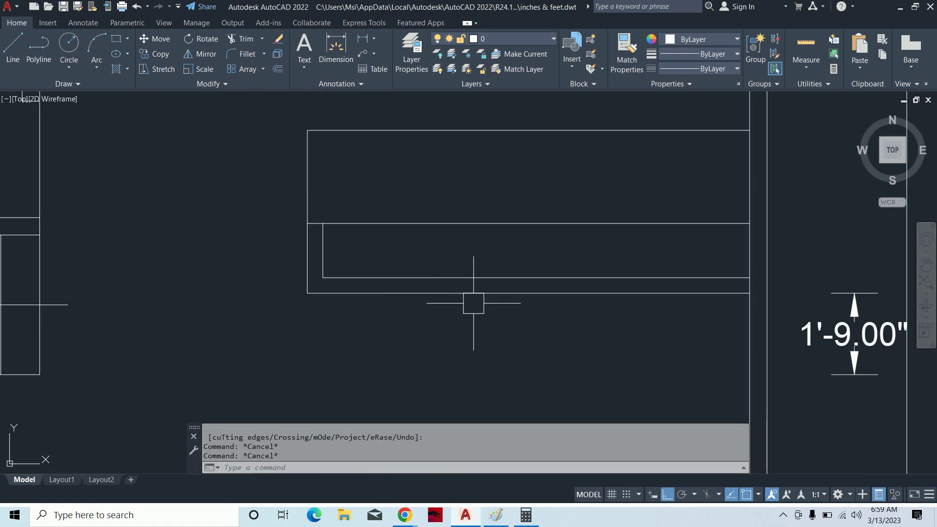
middle_drag(533, 302, 515, 270)
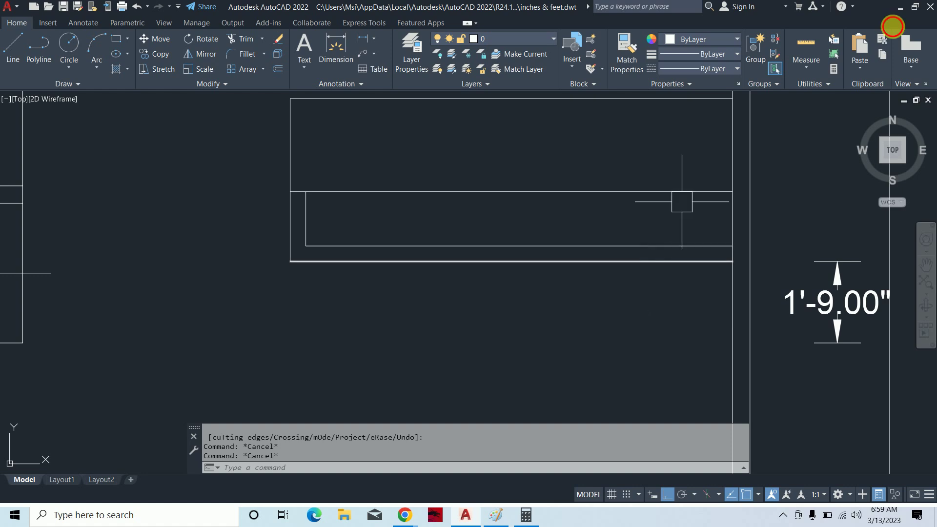
click(900, 7)
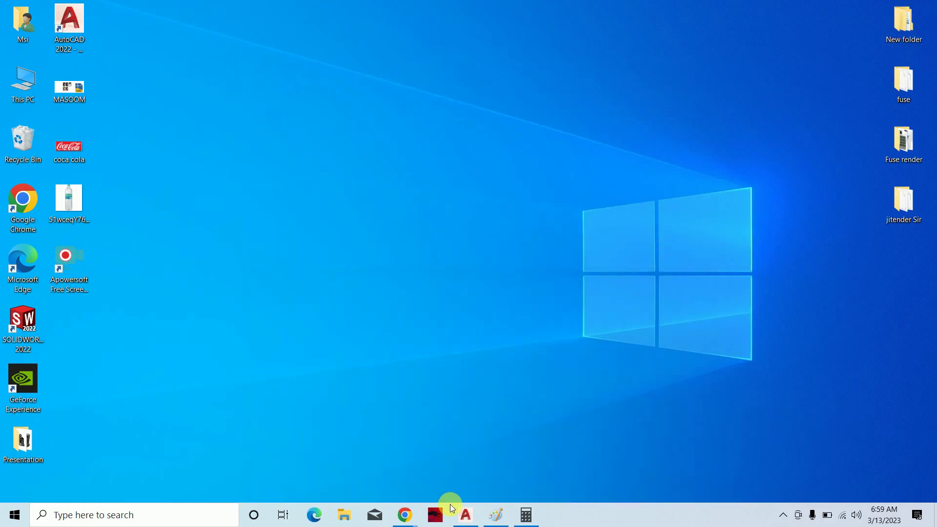
mouse_move(404, 514)
click(353, 442)
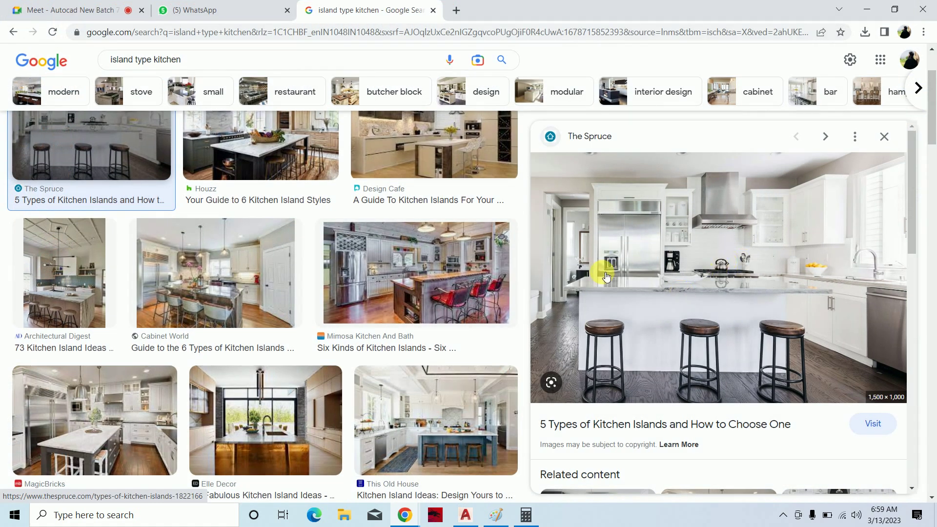
click(454, 148)
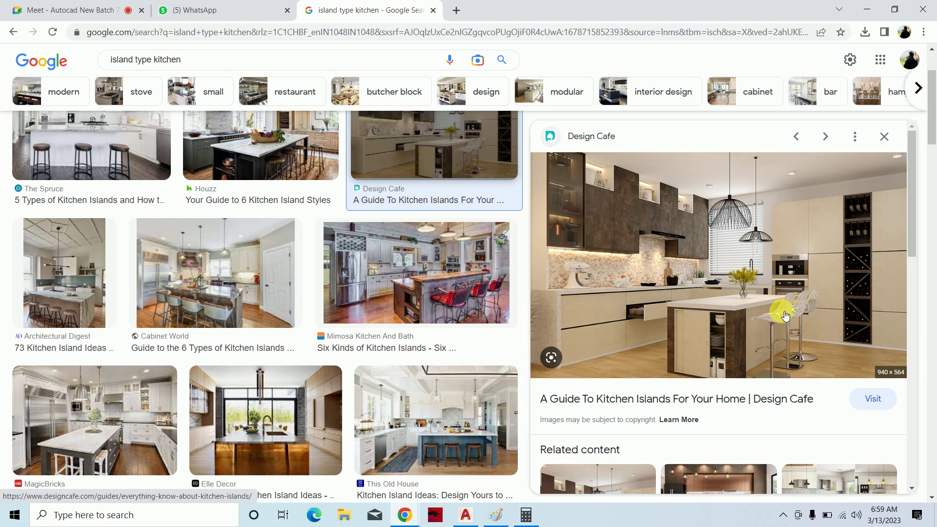
click(867, 11)
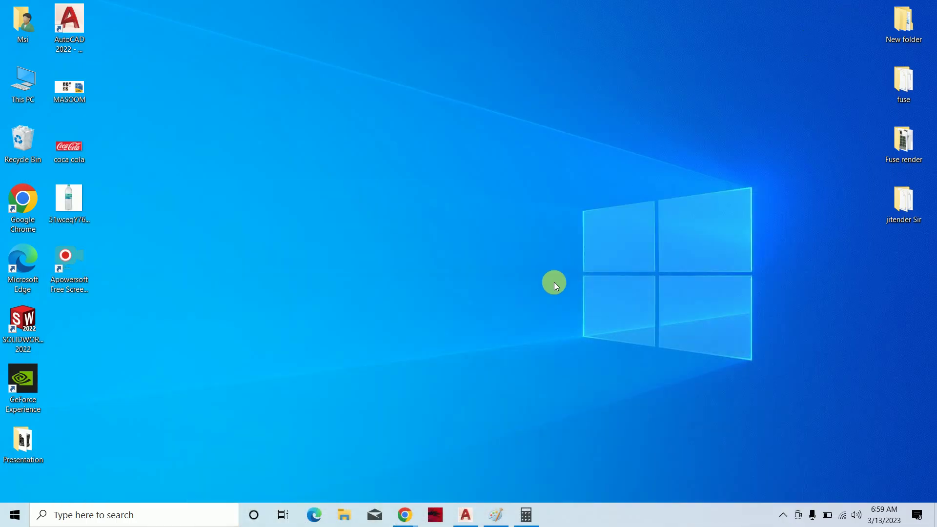
click(466, 515)
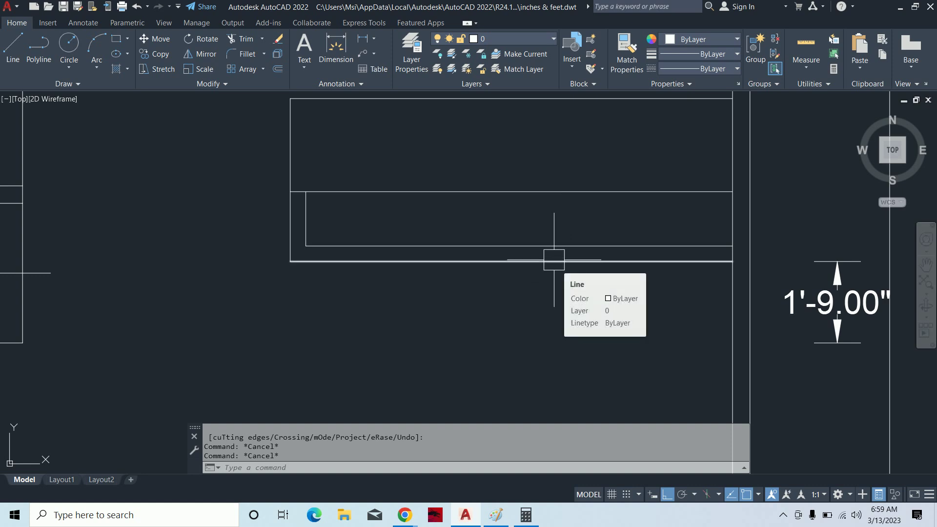
Draw a partition line from the stair's bottom corner to the right wall.
scroll(816, 299, down, 5)
scroll(814, 308, up, 3)
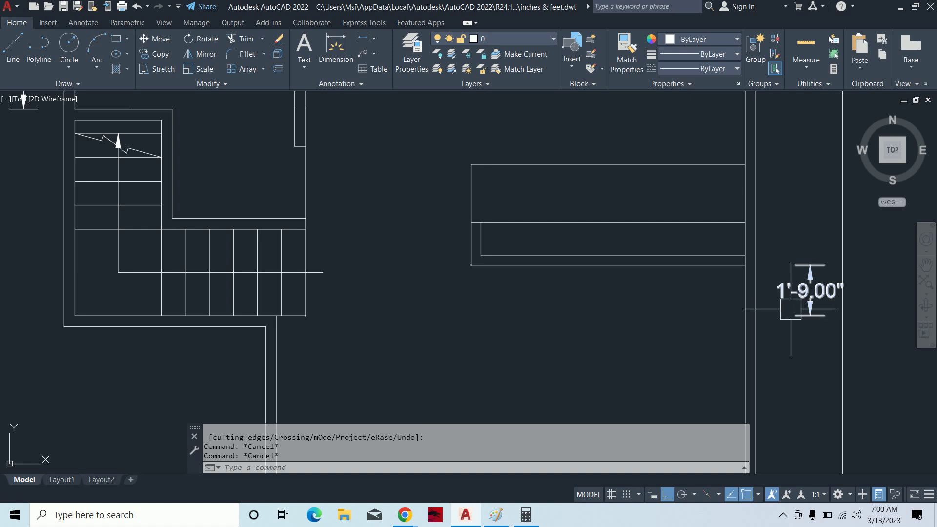
scroll(703, 171, down, 2)
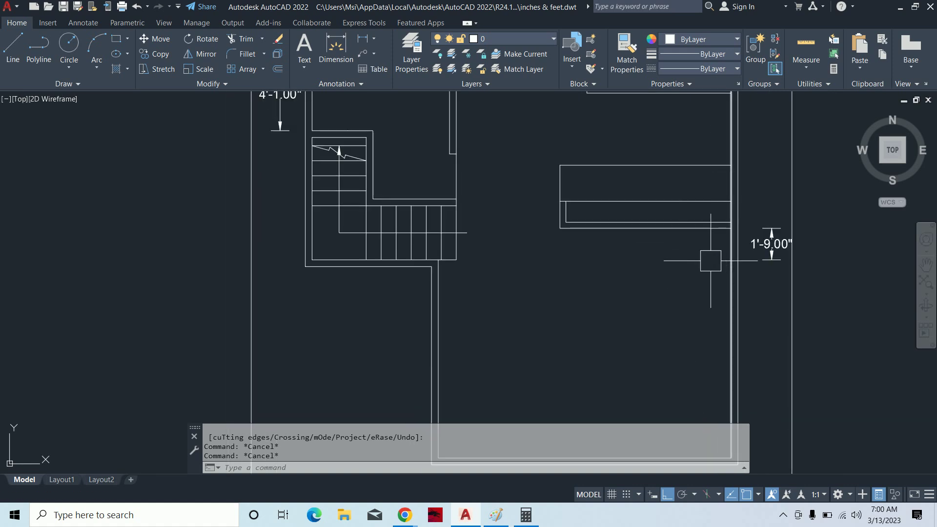
key(Escape)
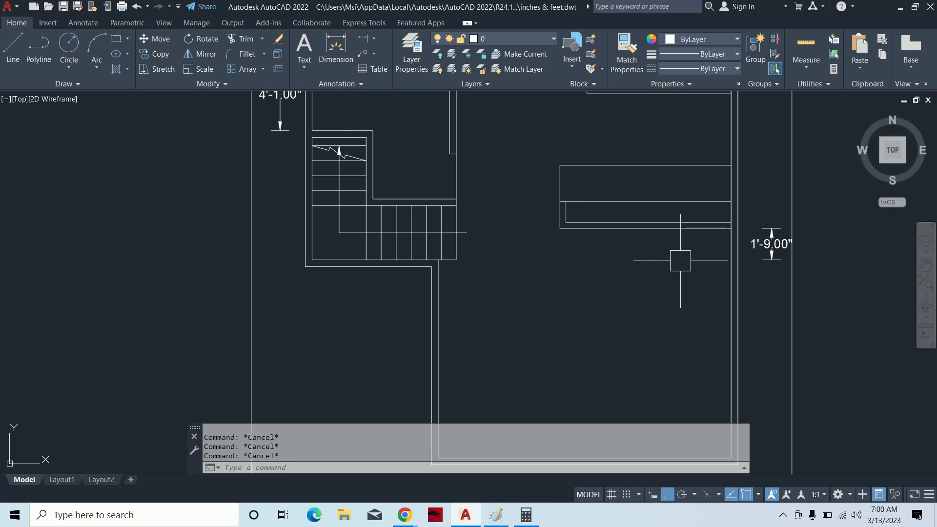
text(l)
key(Return)
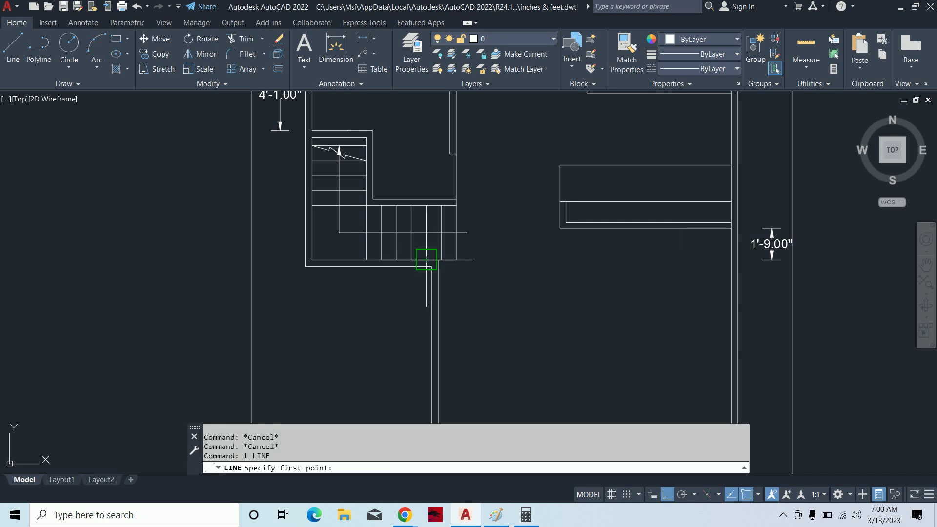
click(438, 260)
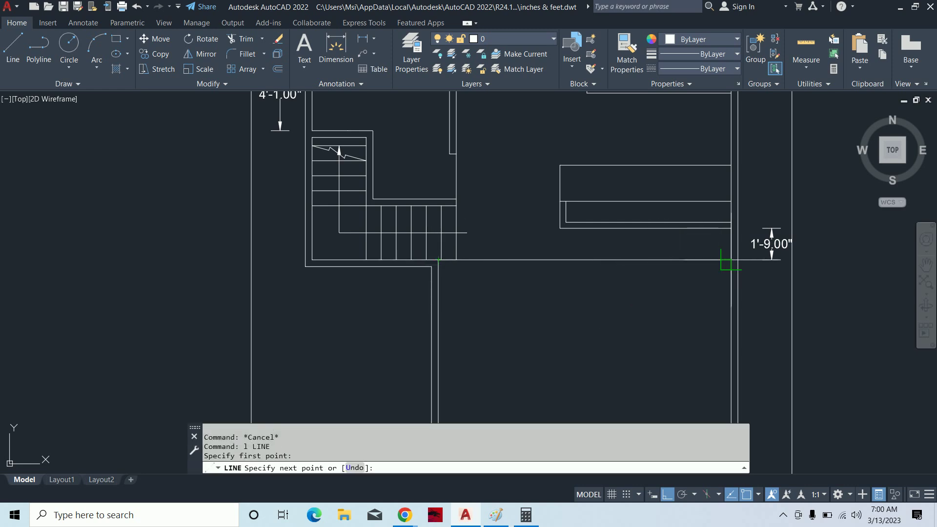
click(730, 260)
key(Escape)
key(Escape)
Draw a second line down from the counter's left edge.
key(Return)
scroll(436, 261, up, 3)
click(435, 263)
mouse_move(678, 294)
middle_down()
mouse_move(829, 306)
mouse_move(490, 306)
middle_up()
key(Escape)
key(Escape)
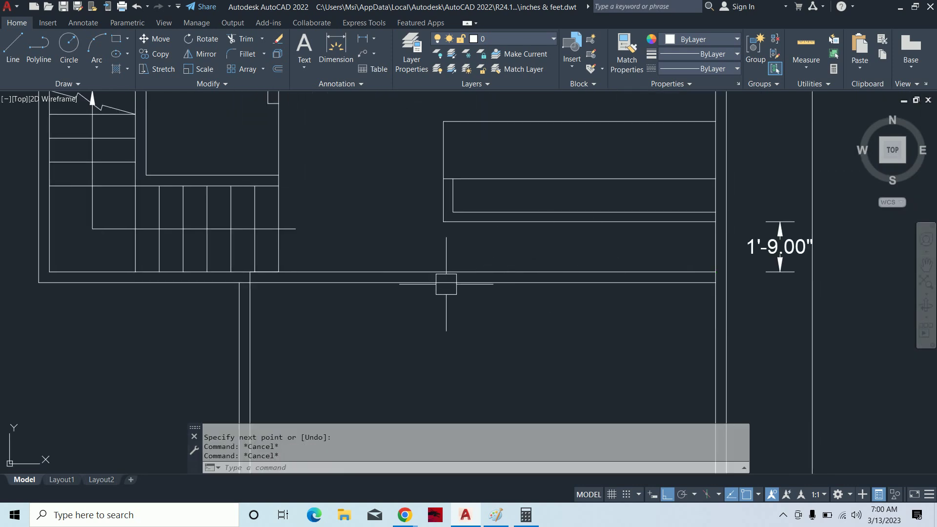
text(l)
key(Return)
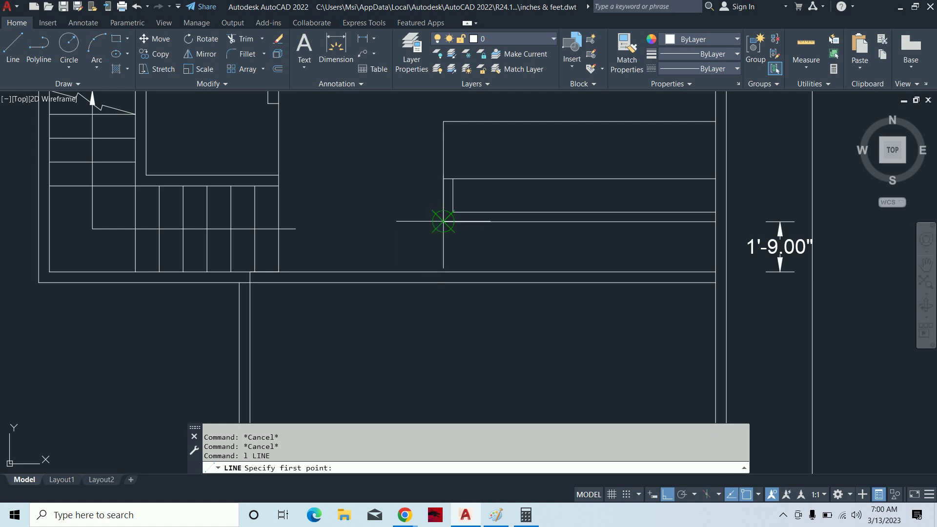
click(444, 221)
click(439, 277)
key(Escape)
key(Escape)
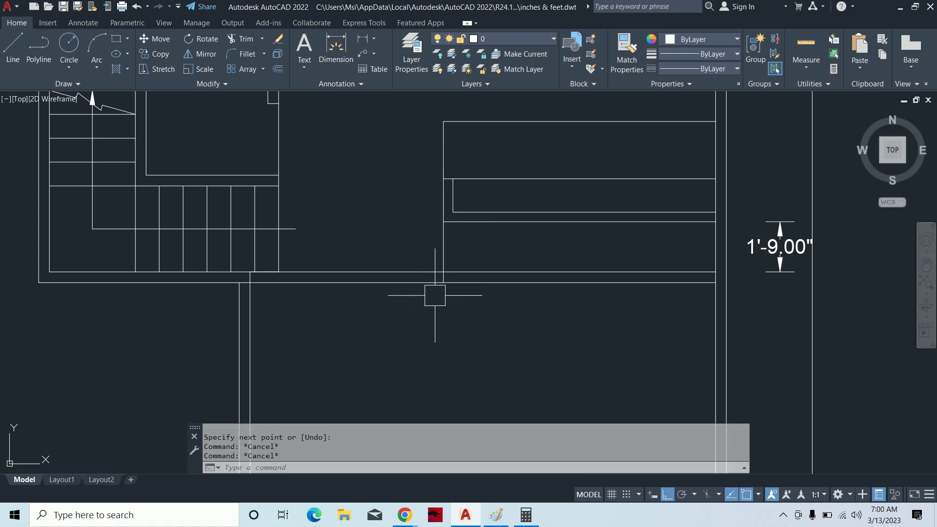
Trim away the partition lines extending left of the counter.
text(tr)
key(Return)
click(386, 282)
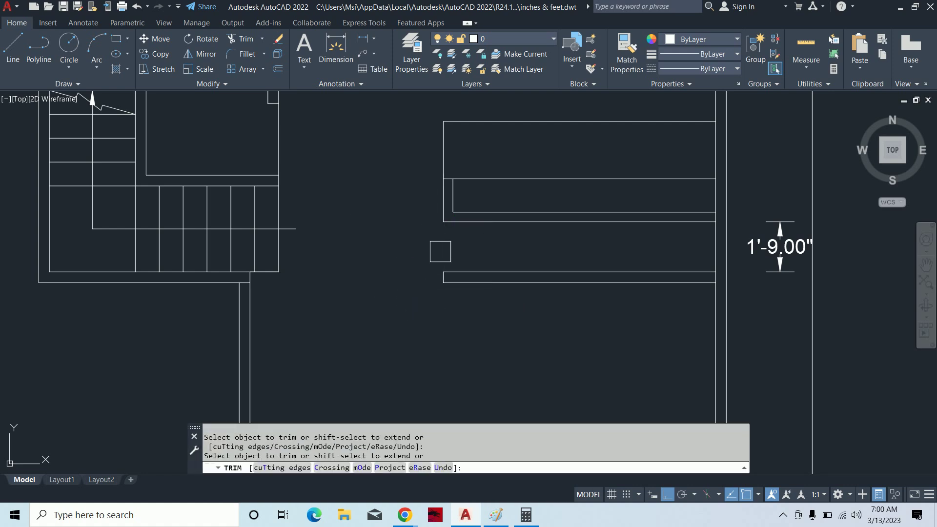
key(Escape)
middle_drag(612, 295, 609, 322)
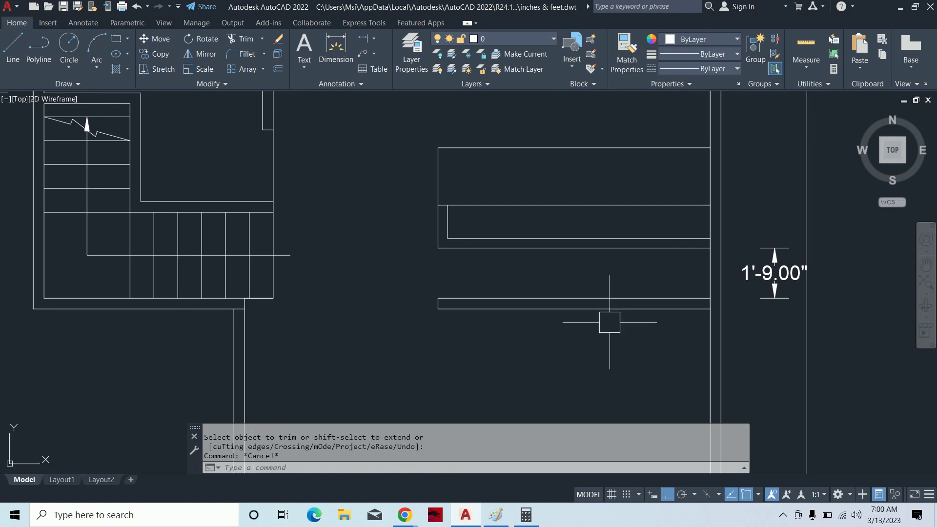
scroll(634, 312, down, 5)
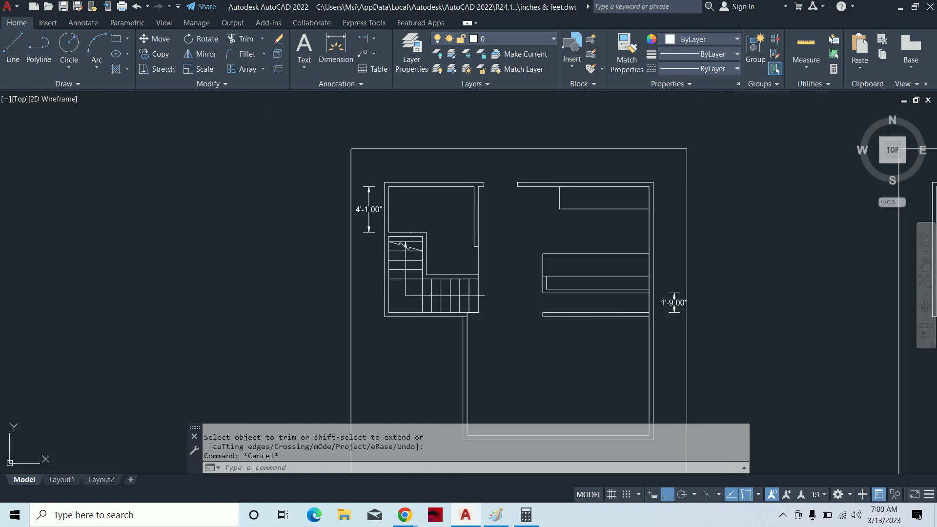
scroll(565, 249, up, 2)
key(Escape)
scroll(480, 187, up, 1)
key(Escape)
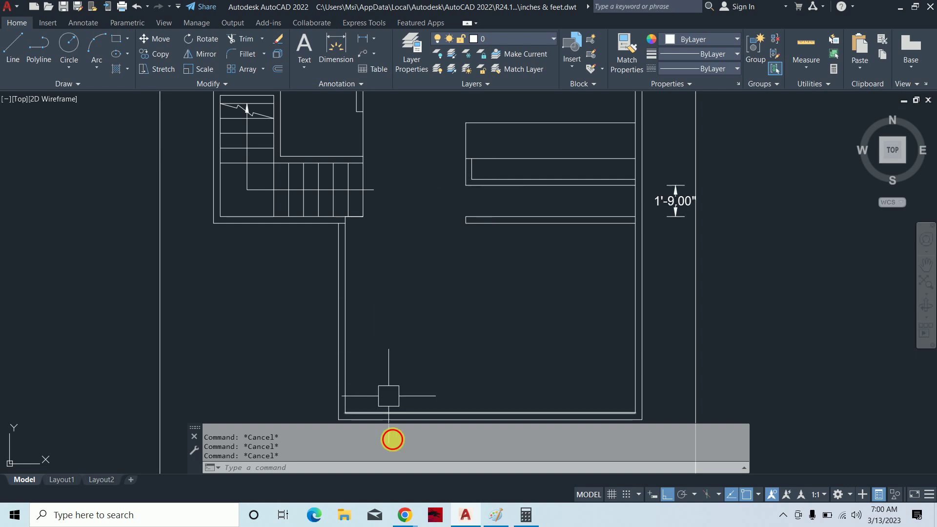
mouse_move(404, 515)
click(353, 461)
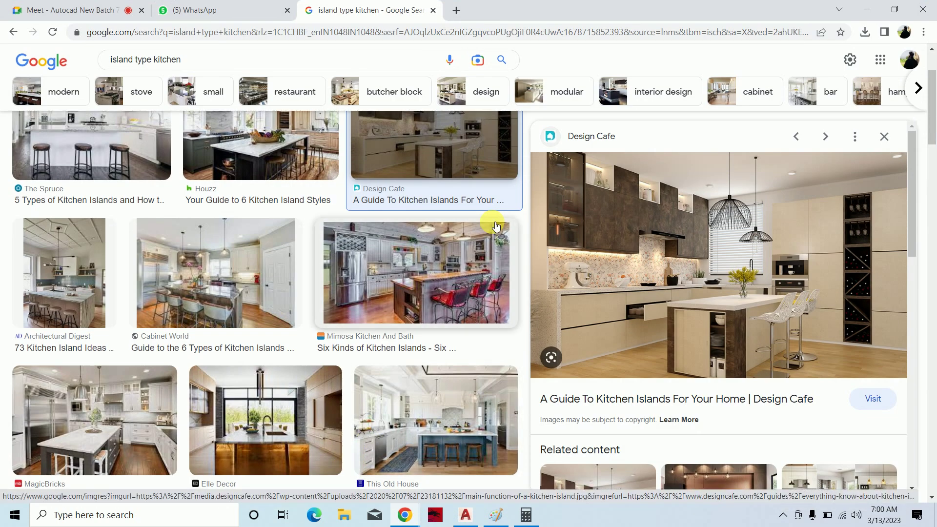
Search Google Images for 'partition wall'.
scroll(496, 226, up, 3)
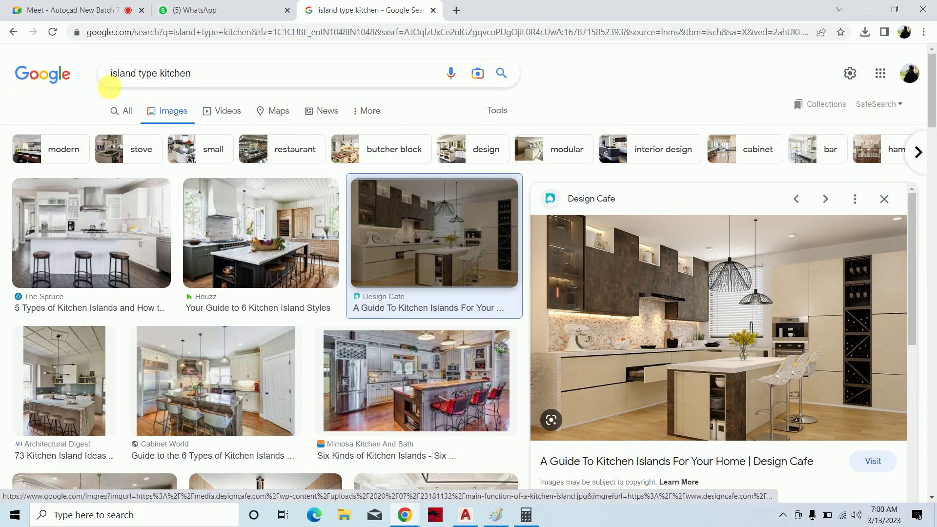
drag(210, 73, 84, 75)
text(pa)
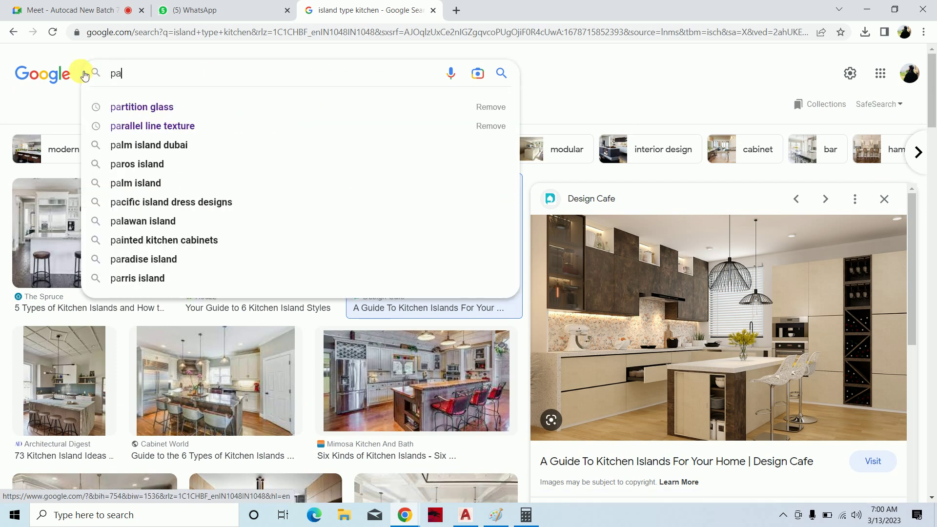
text(rtition wa)
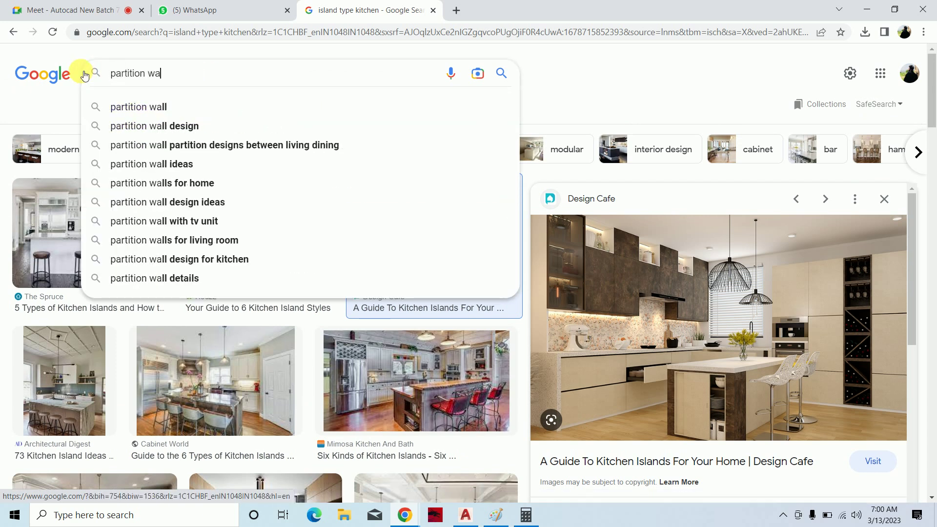
text(ll)
key(Return)
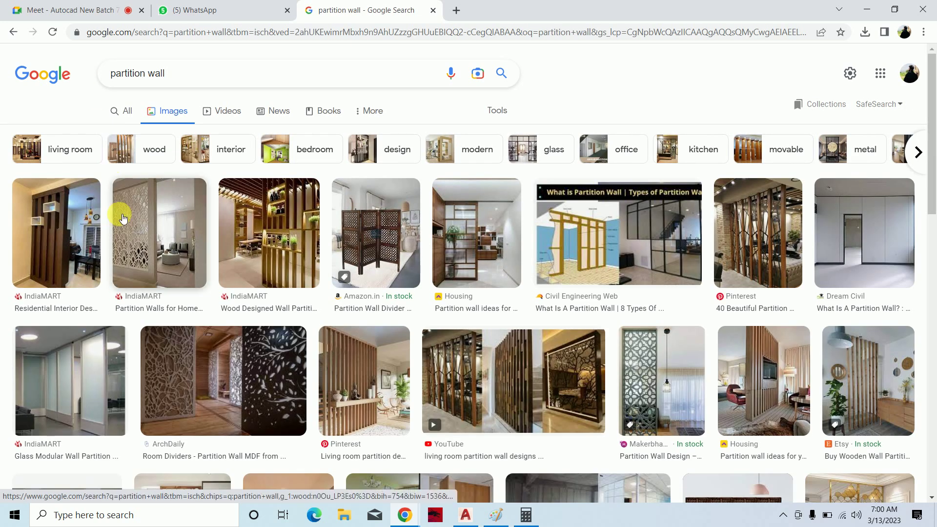
Preview the Partition Walls for Homes, Housing, residential wood and Brown Wooden Partitions images.
click(147, 245)
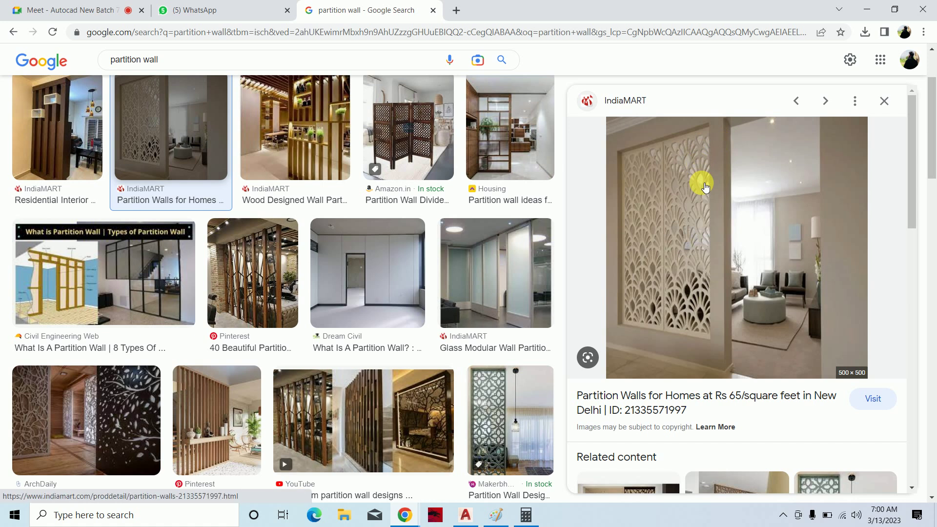
click(509, 120)
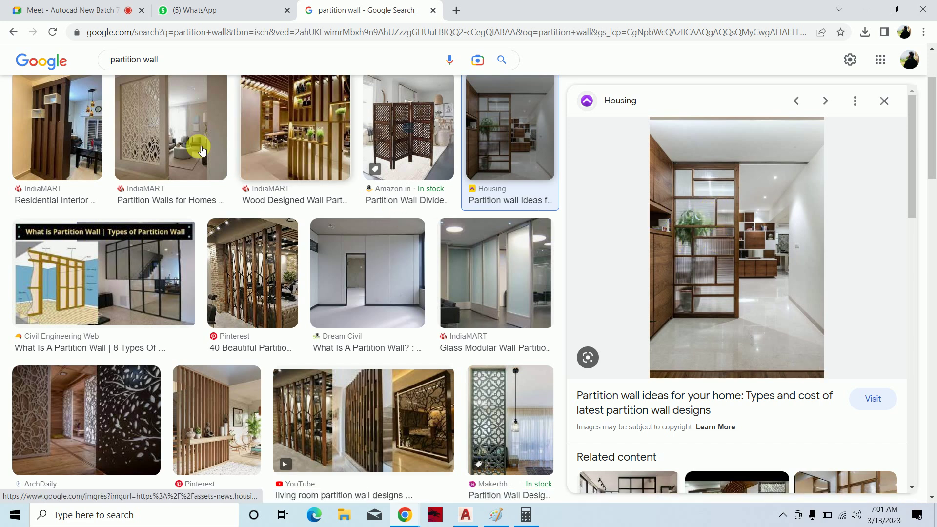
click(58, 130)
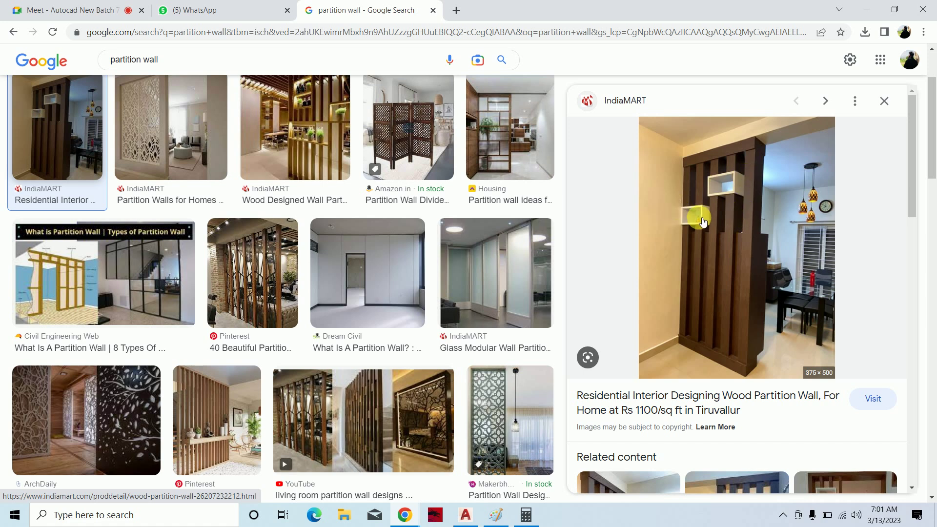
scroll(703, 222, down, 2)
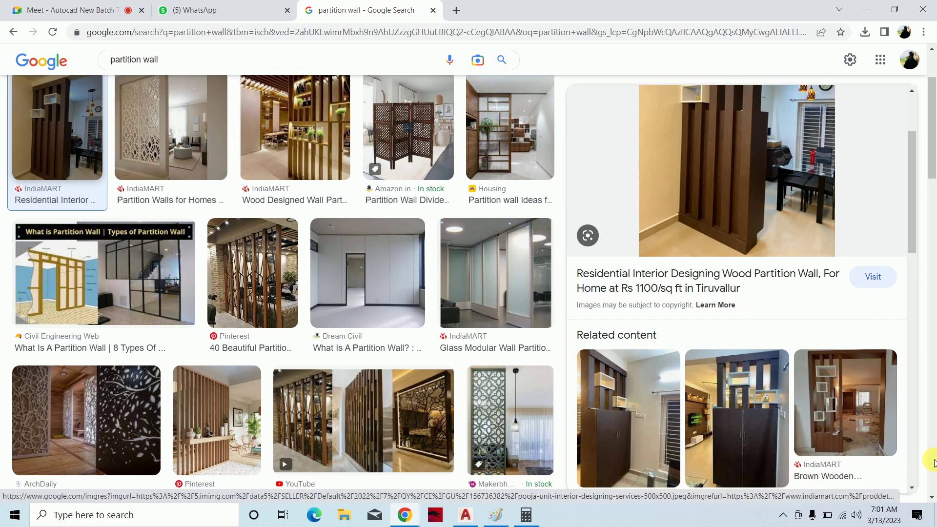
click(879, 385)
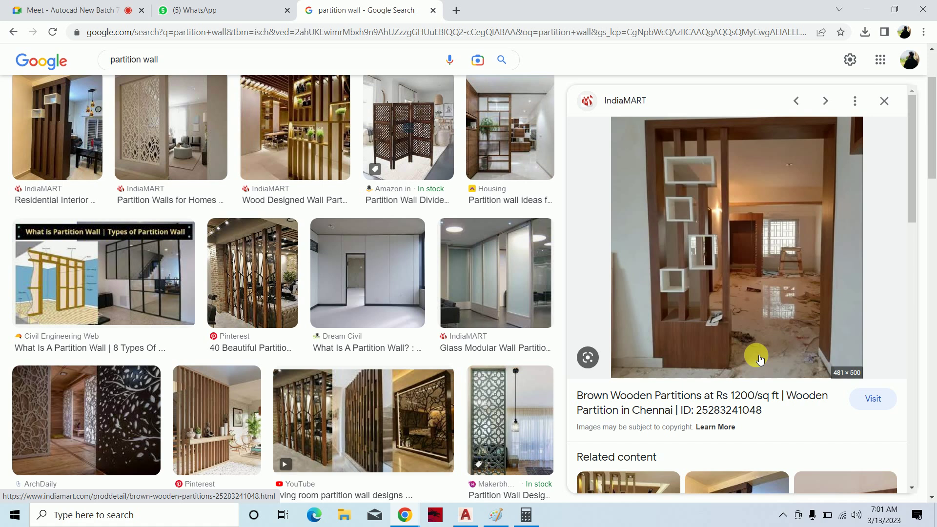
Preview Customized Wood Partitions, ArchDaily divider, Pinterest slatted and 40 Beautiful Partition Wall Ideas images.
scroll(759, 359, down, 1)
scroll(732, 341, down, 3)
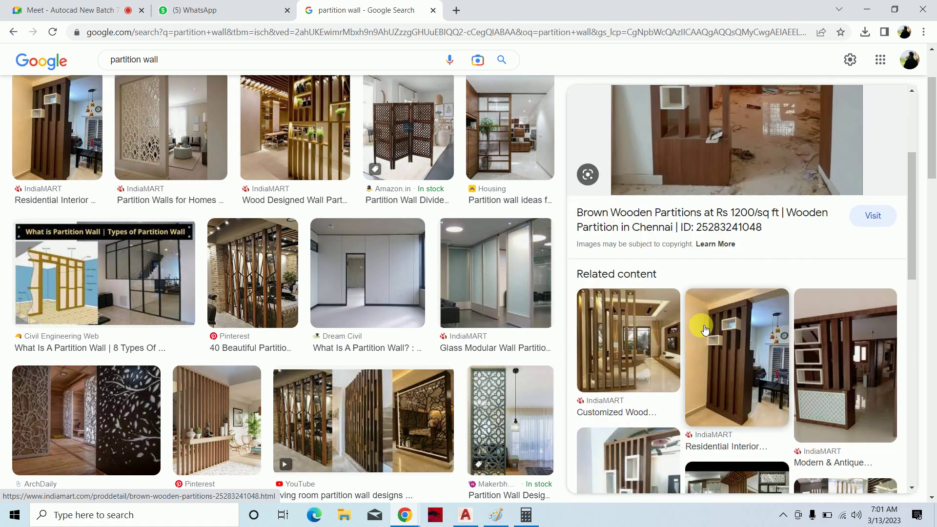
click(655, 339)
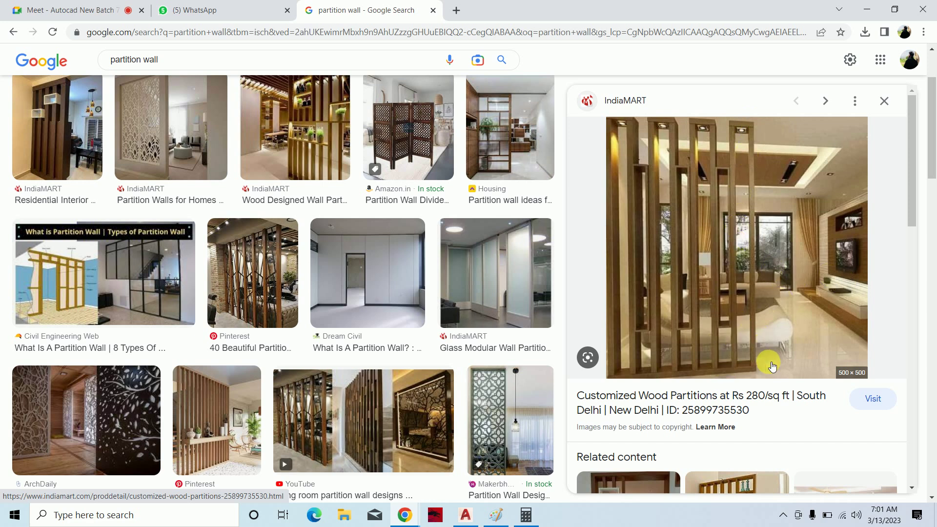
scroll(754, 329, down, 1)
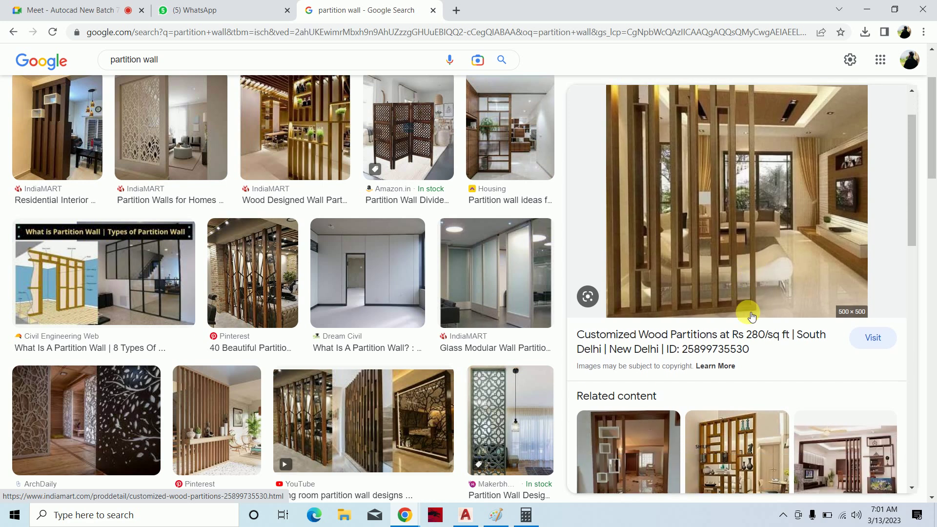
scroll(746, 309, down, 1)
click(136, 419)
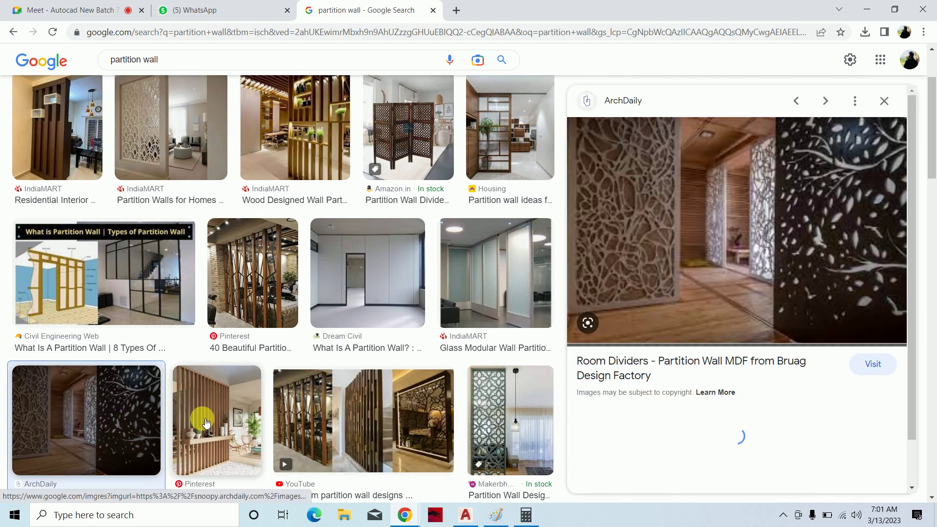
click(199, 418)
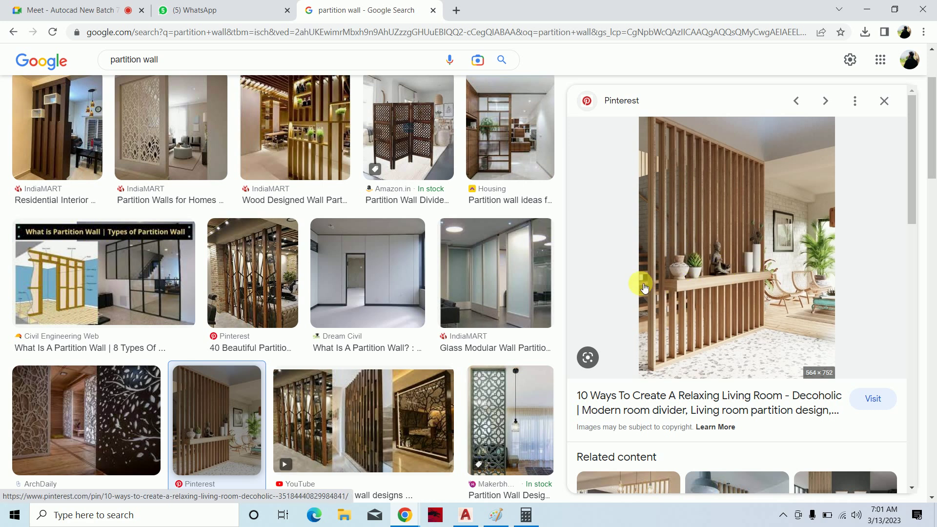
click(277, 278)
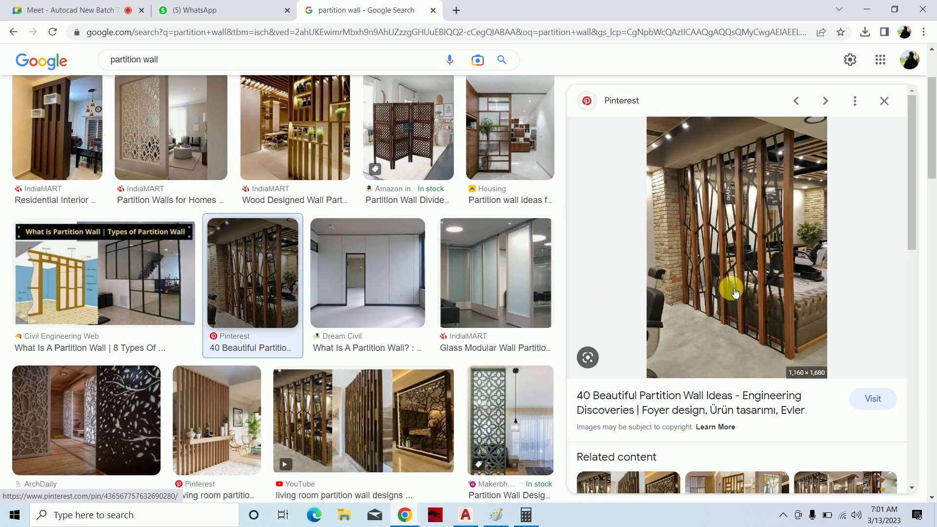
Preview the Partition Wall Interior Design Ideas video and Housing Partition Design Ideas image.
scroll(737, 283, down, 5)
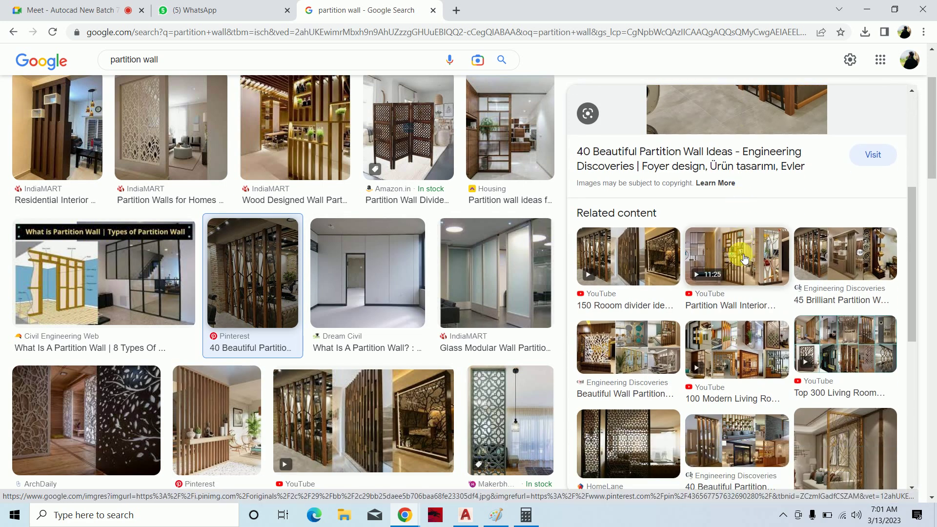
click(743, 259)
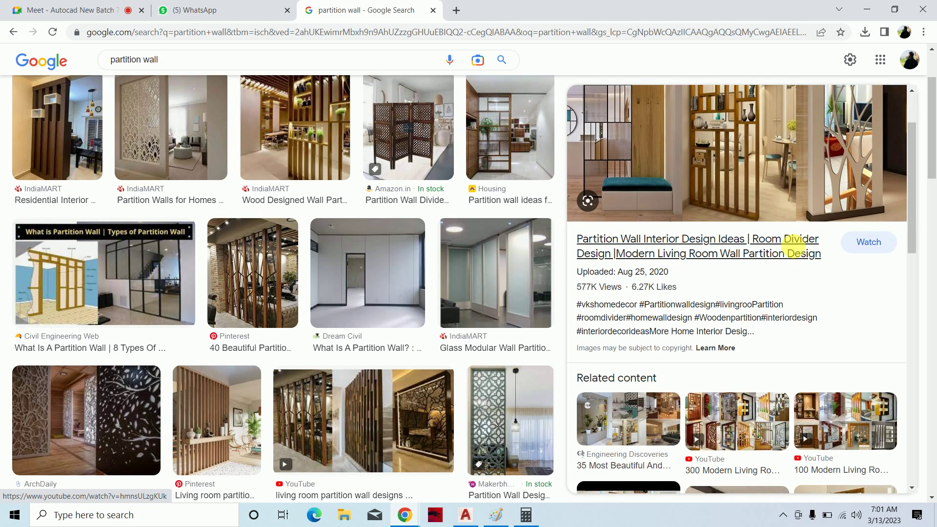
scroll(770, 250, down, 2)
scroll(781, 381, down, 2)
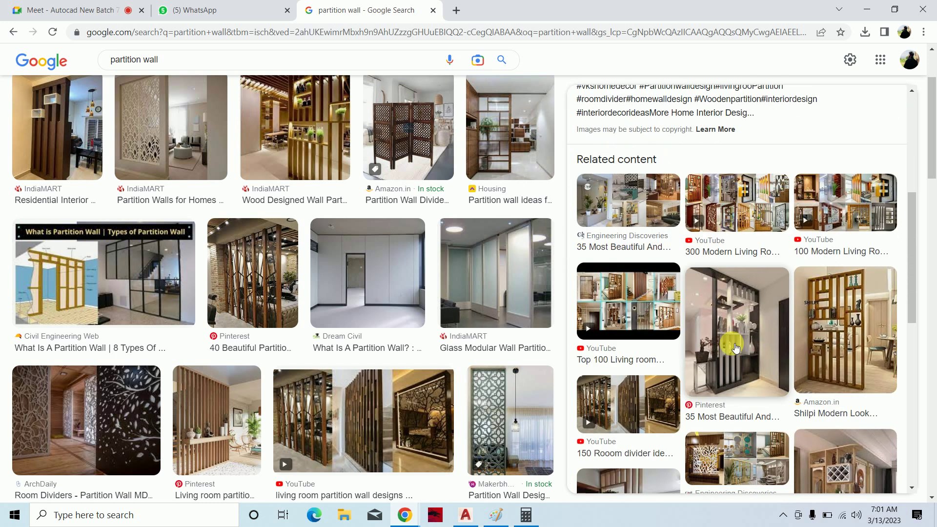
scroll(737, 342, down, 1)
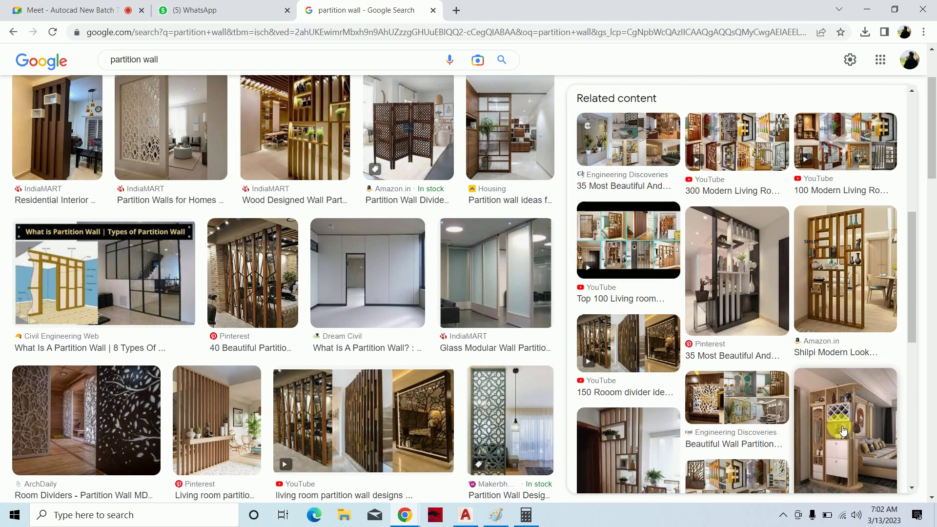
scroll(635, 415, down, 1)
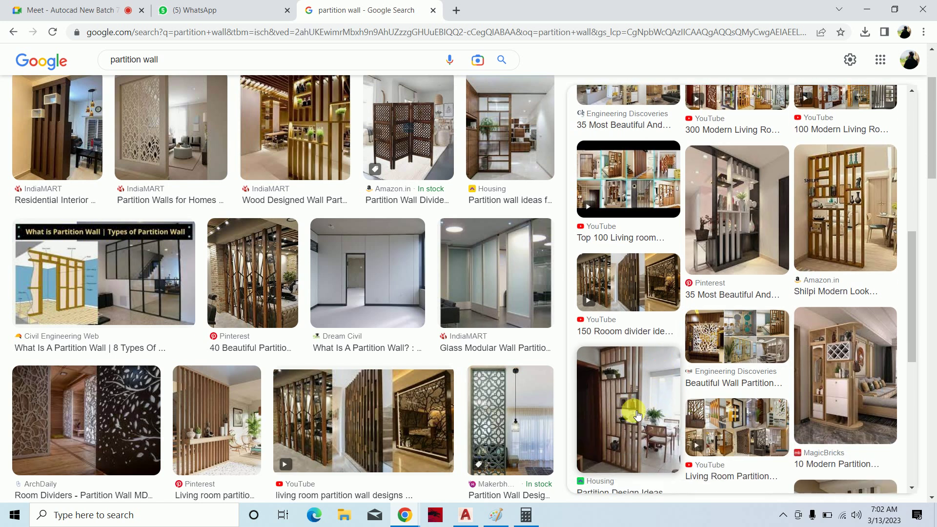
click(638, 415)
Preview the Shilpi Modern Look Partition and KadvaCorp Room Dividers Ideas images.
scroll(693, 371, down, 3)
scroll(695, 356, down, 1)
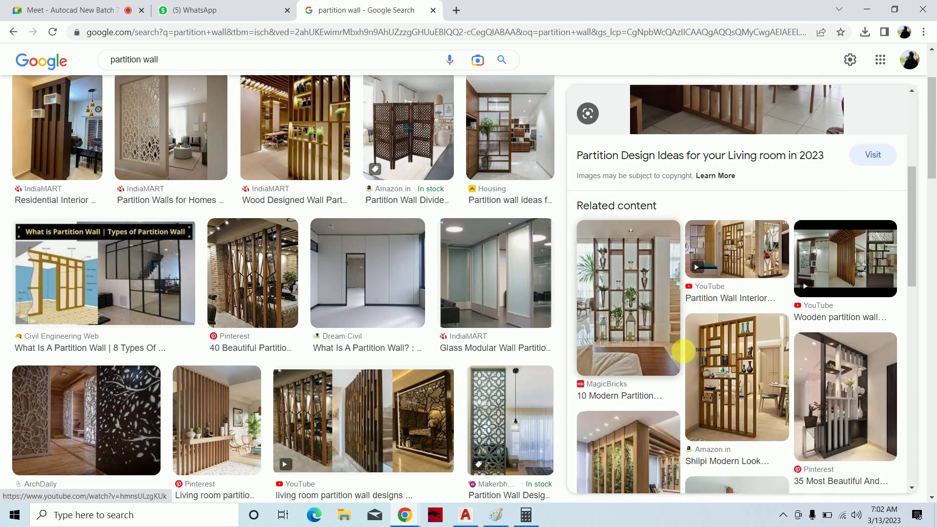
click(730, 372)
scroll(722, 317, down, 4)
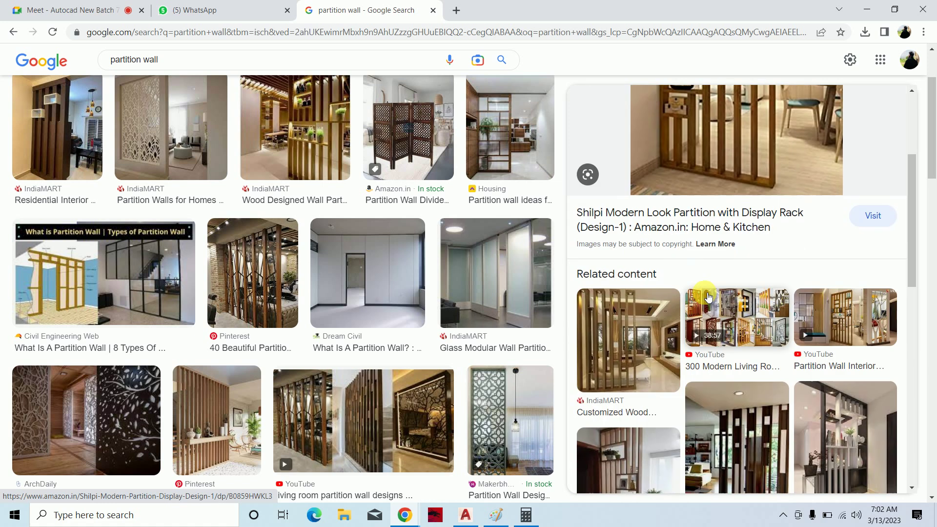
scroll(715, 283, down, 1)
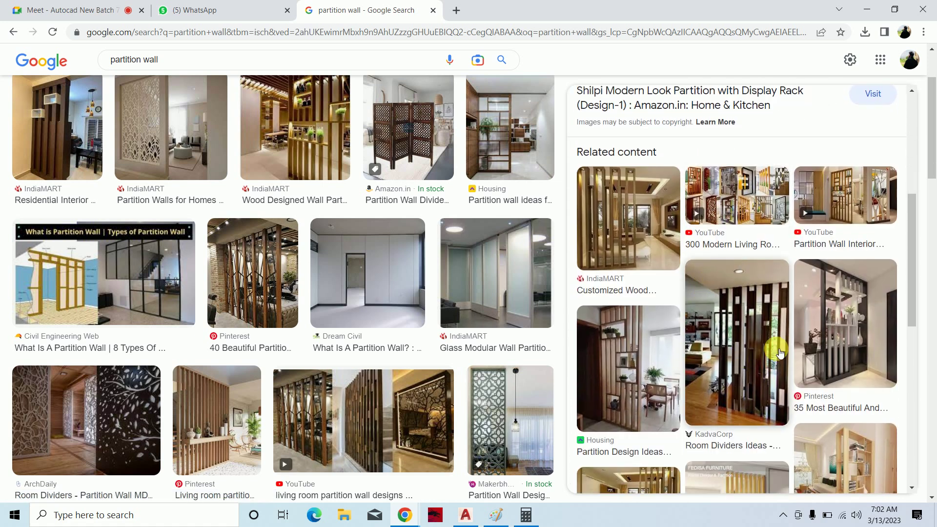
click(749, 353)
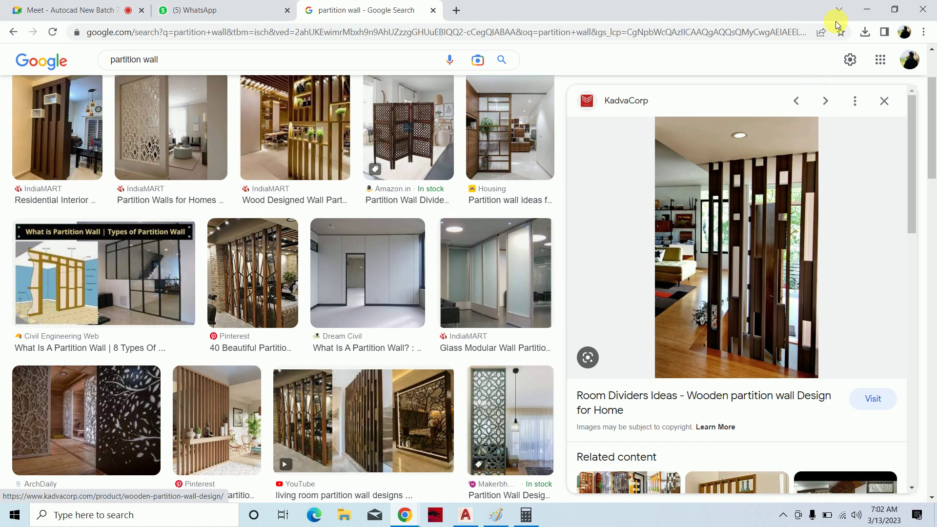
Return to the top and show search suggestions for refining 'partition wall'.
scroll(776, 194, down, 2)
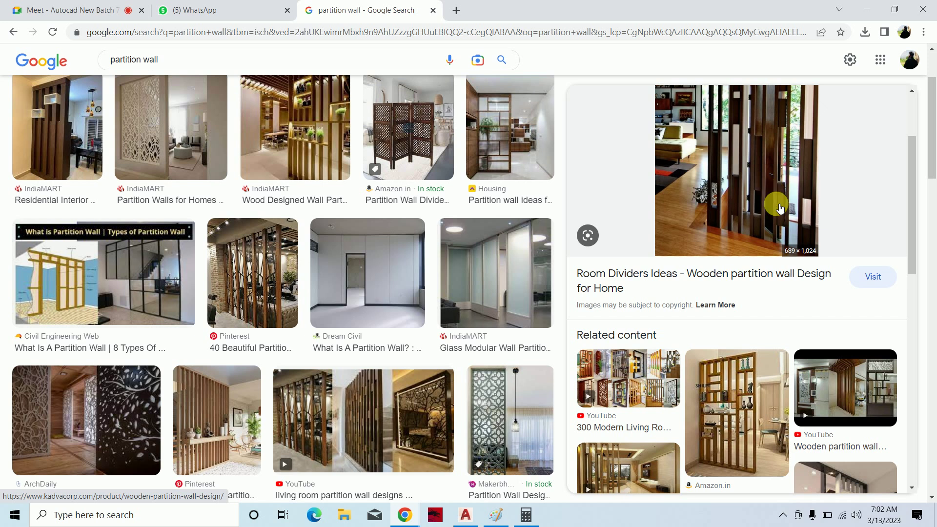
scroll(700, 366, down, 5)
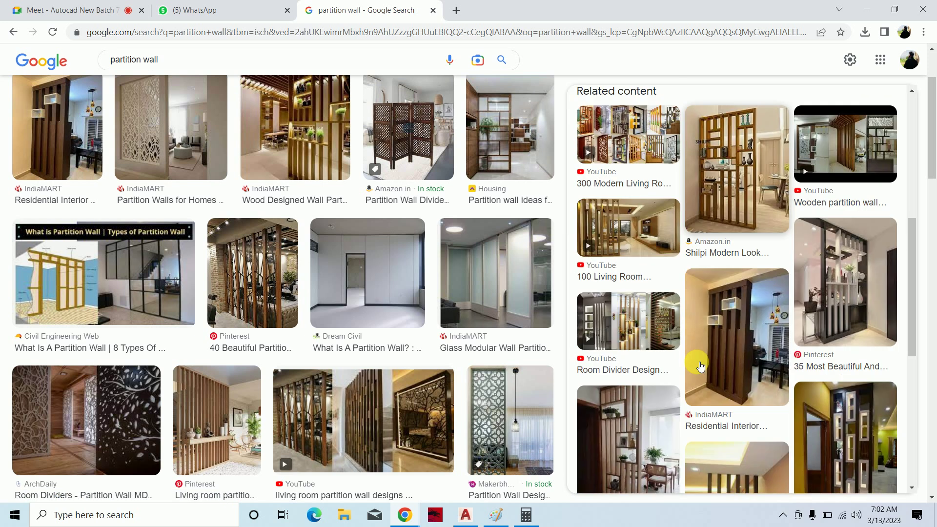
scroll(805, 342, down, 3)
scroll(824, 327, down, 1)
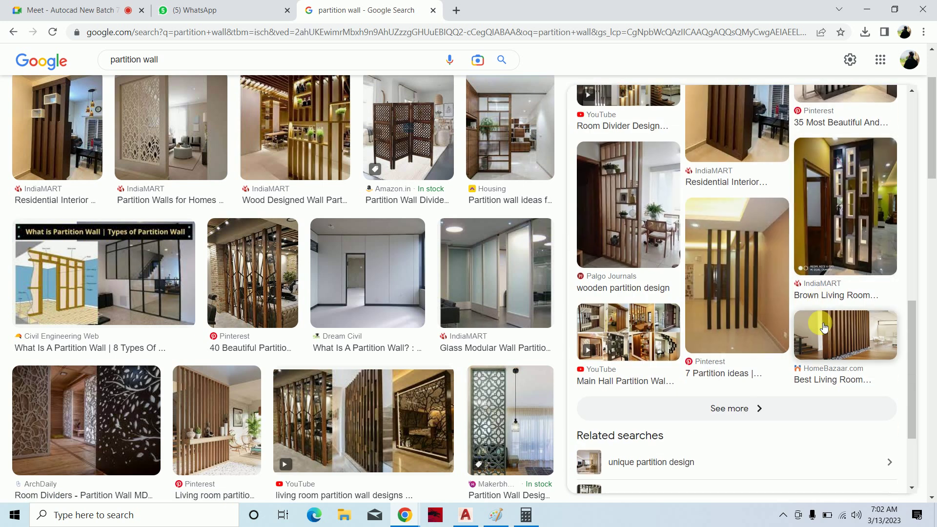
scroll(338, 244, up, 3)
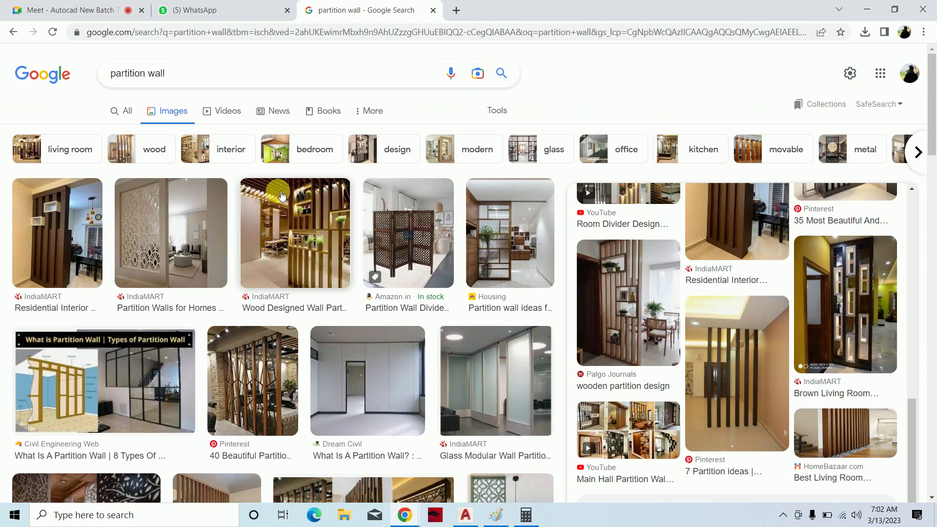
click(157, 78)
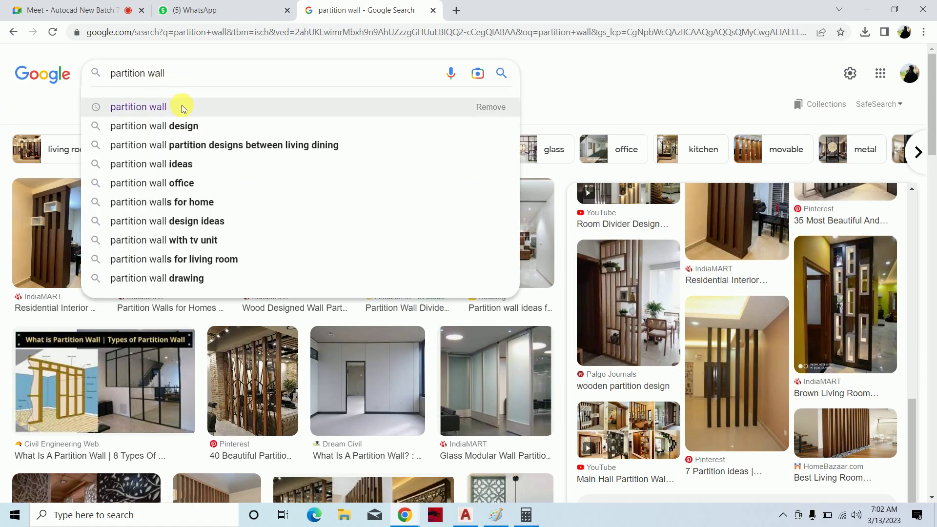
Switch the search to 'partition wall design' and preview the Housing partition wall ideas image.
click(183, 127)
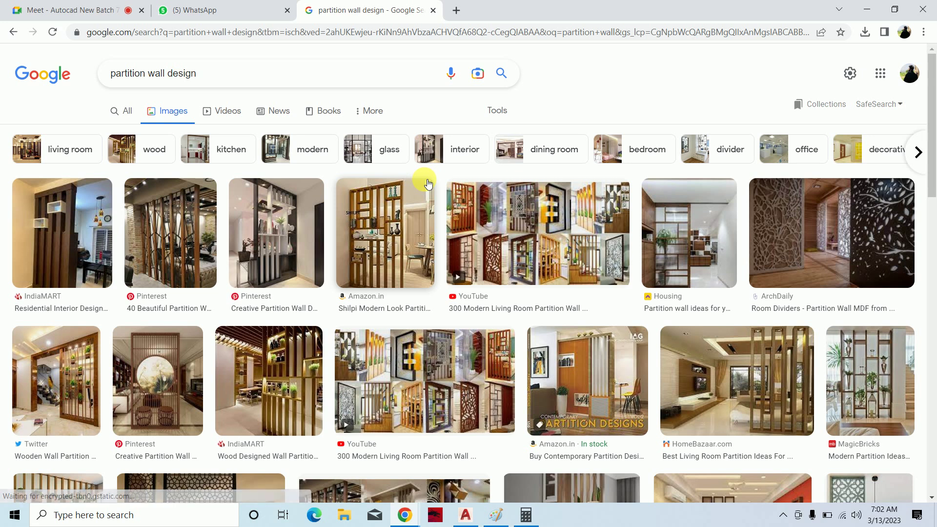
scroll(762, 312, down, 3)
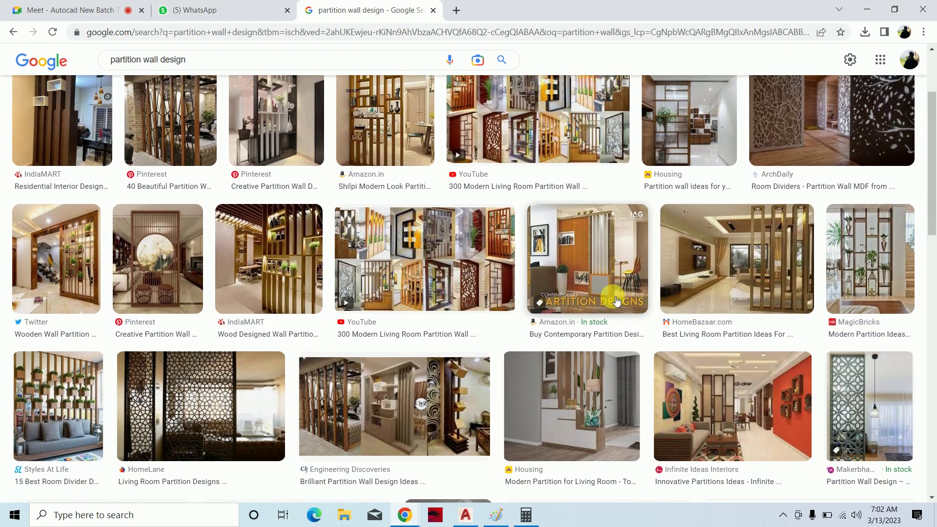
scroll(485, 279, down, 3)
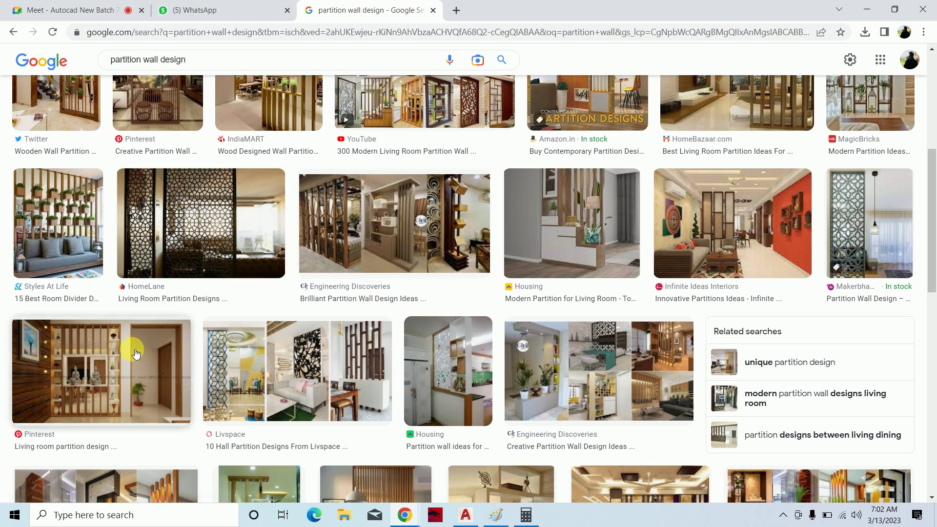
scroll(126, 359, down, 3)
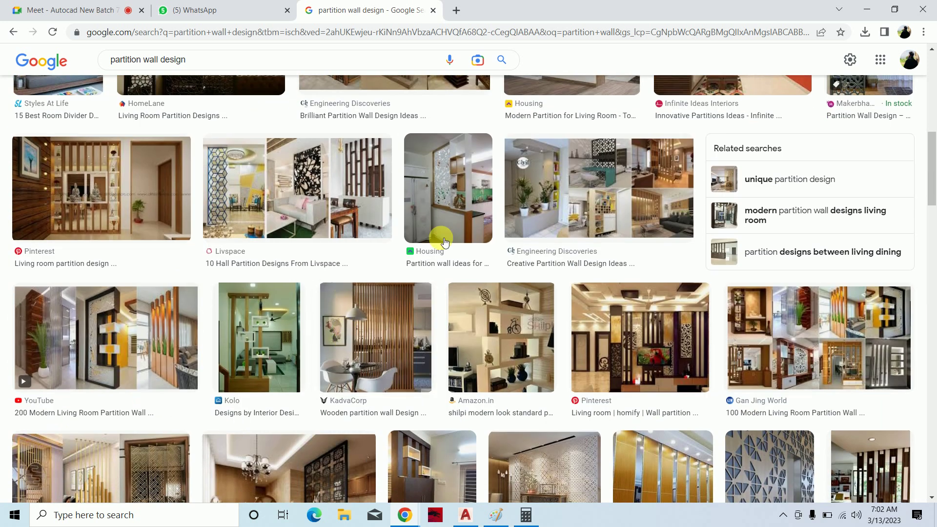
click(464, 208)
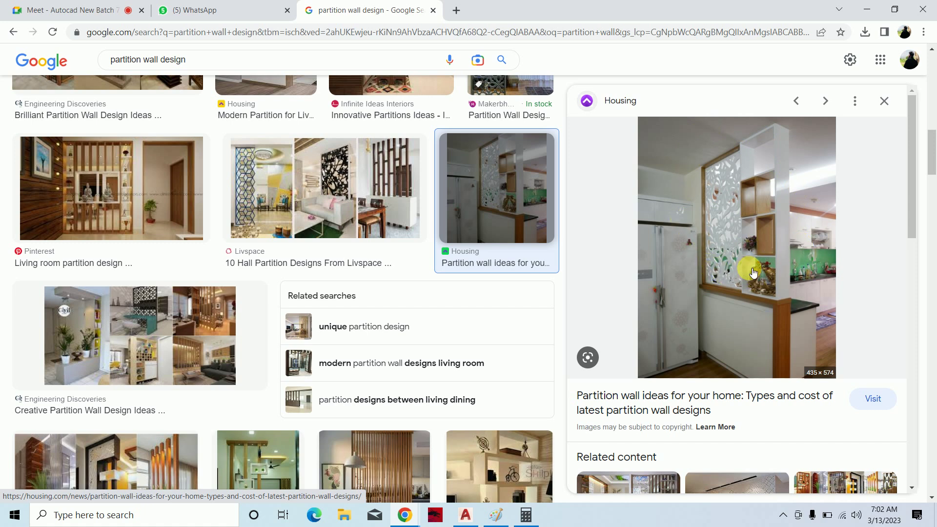
Preview Happho's '10 Innovative Partition Wall Ideas' image, then reopen the search box for editing.
scroll(751, 264, down, 3)
scroll(741, 240, down, 2)
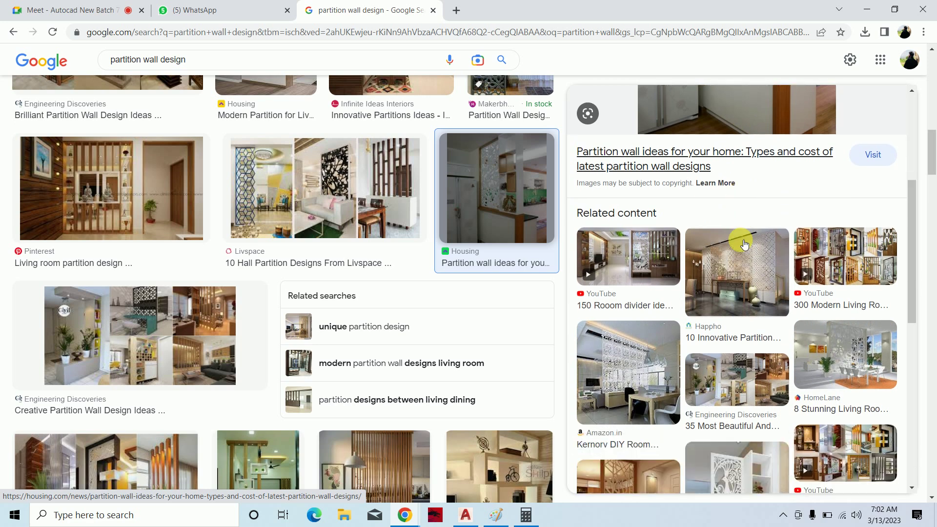
click(731, 281)
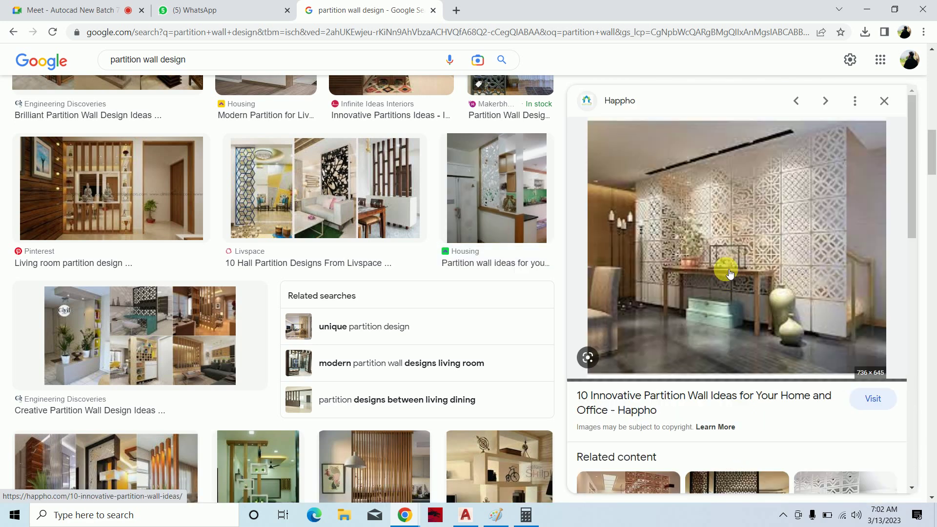
scroll(730, 273, down, 5)
scroll(722, 251, down, 1)
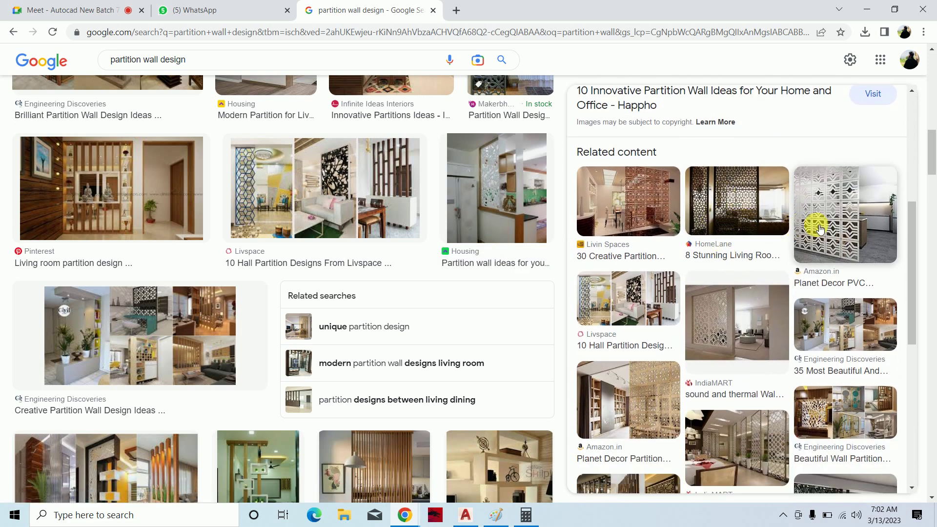
scroll(181, 161, up, 5)
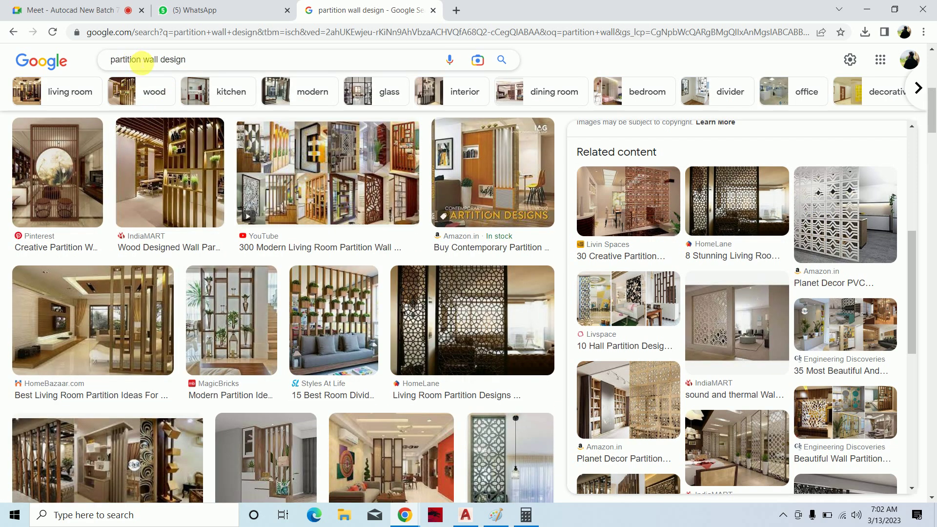
click(151, 64)
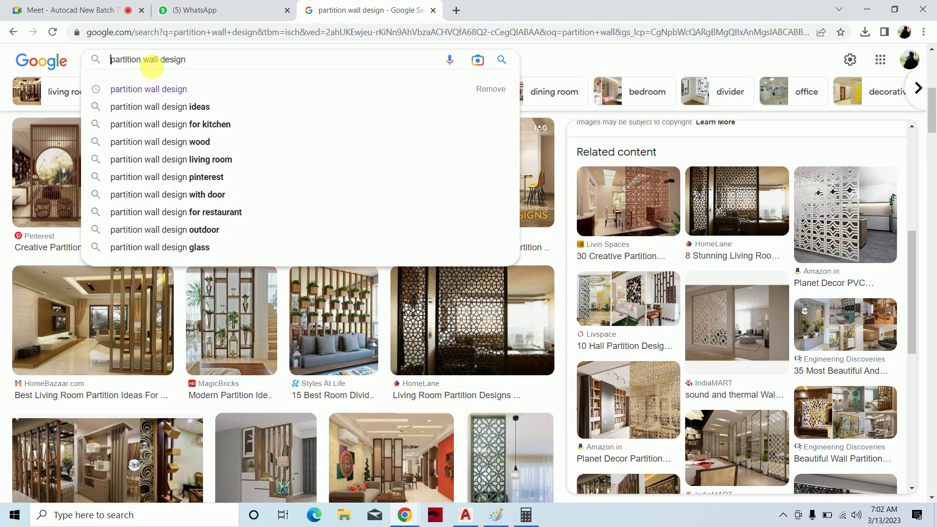
Search Google Images for 'glass partition wall design'.
text(galss)
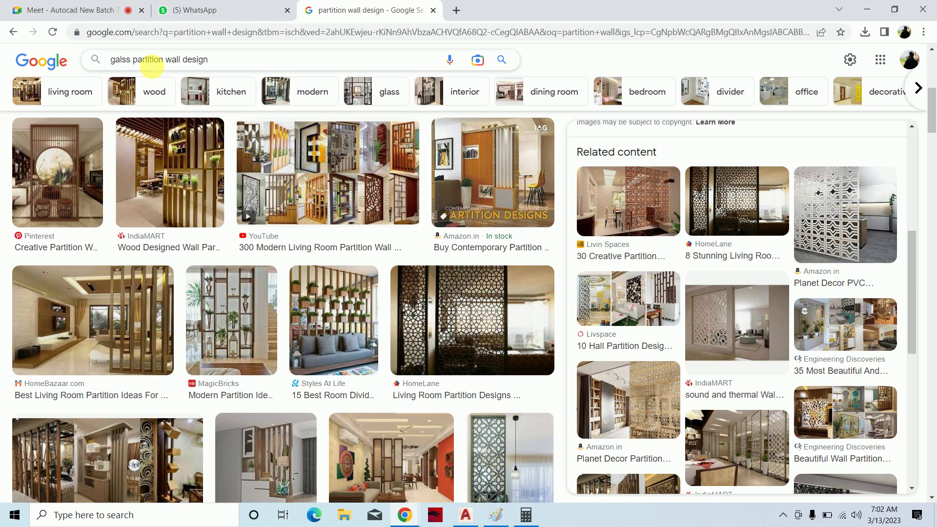
key(BackSpace)
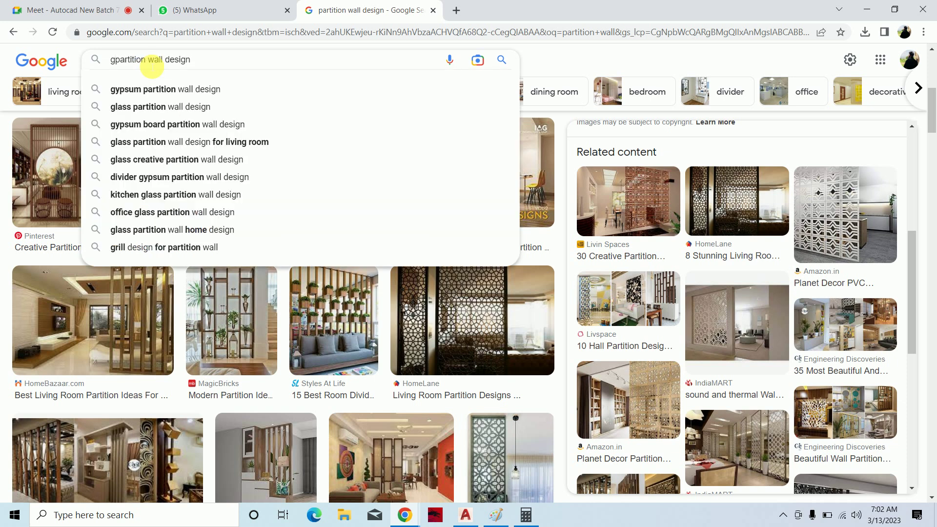
text(lass)
key(Return)
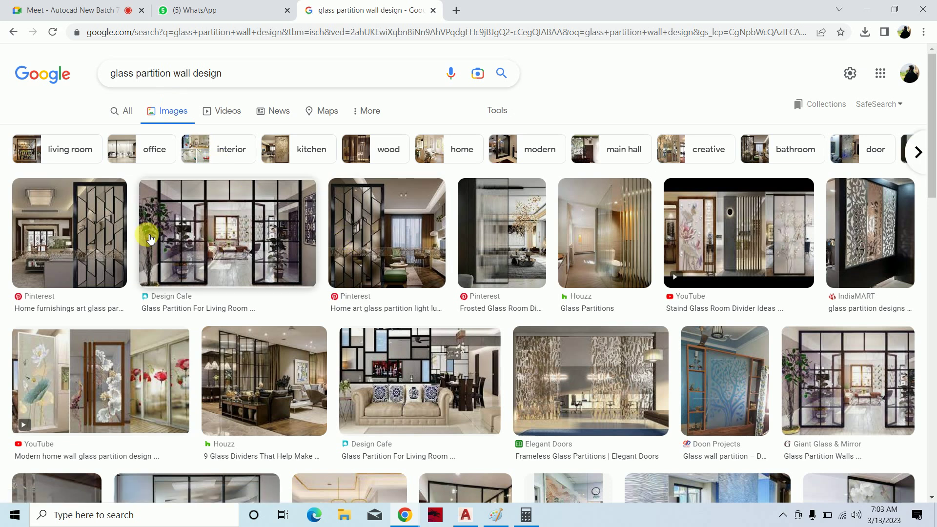
Preview several glass partition images, including Houzz's 9 Glass Dividers, then minimize Chrome.
click(104, 236)
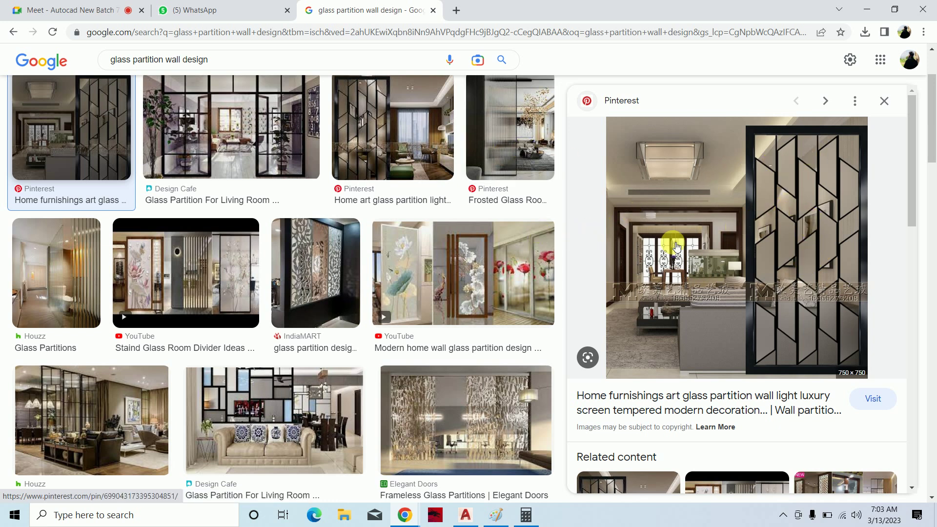
click(369, 138)
key(Right)
key(Right)
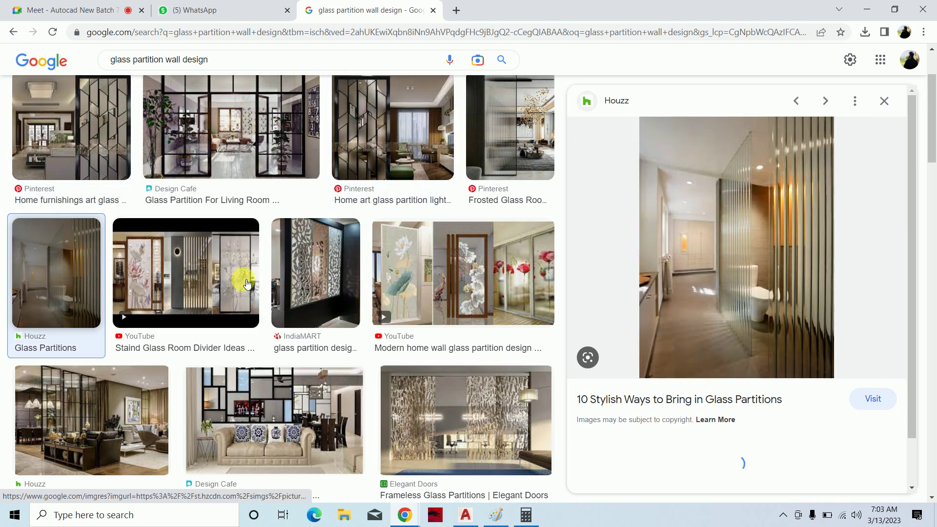
scroll(796, 271, down, 2)
scroll(776, 254, down, 2)
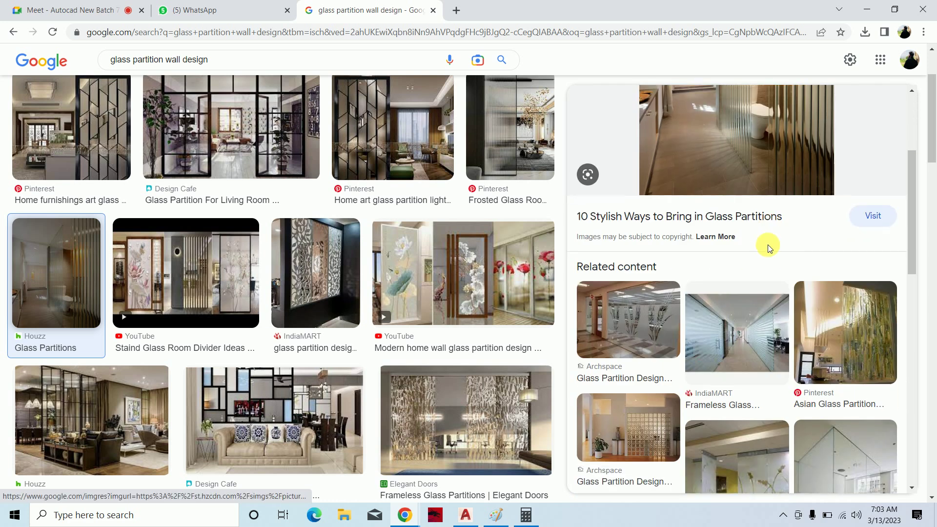
click(109, 405)
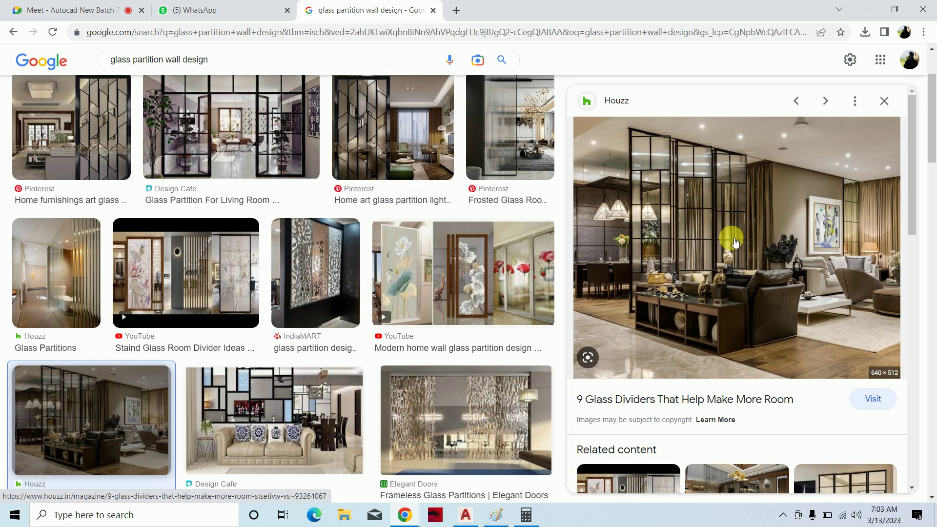
click(867, 9)
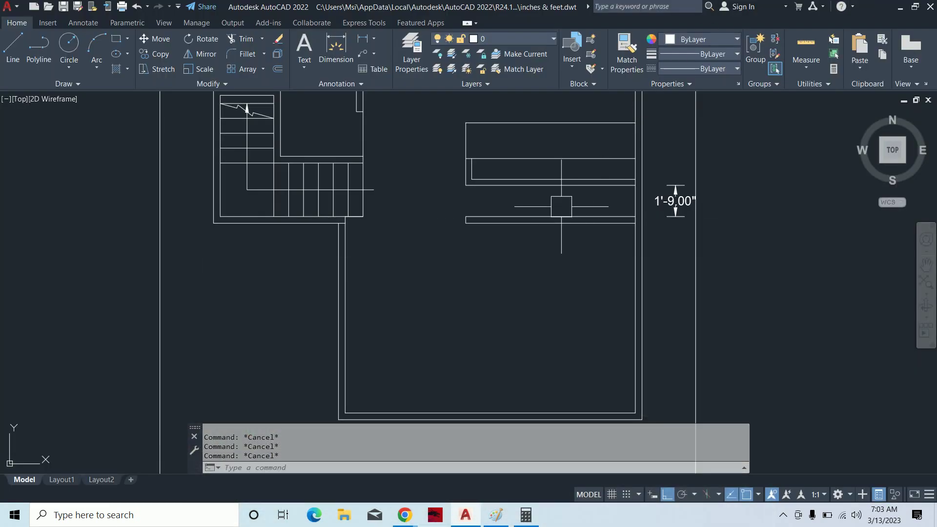
Begin a linear dimension across the counter gap, then cancel it.
middle_drag(562, 206, 572, 250)
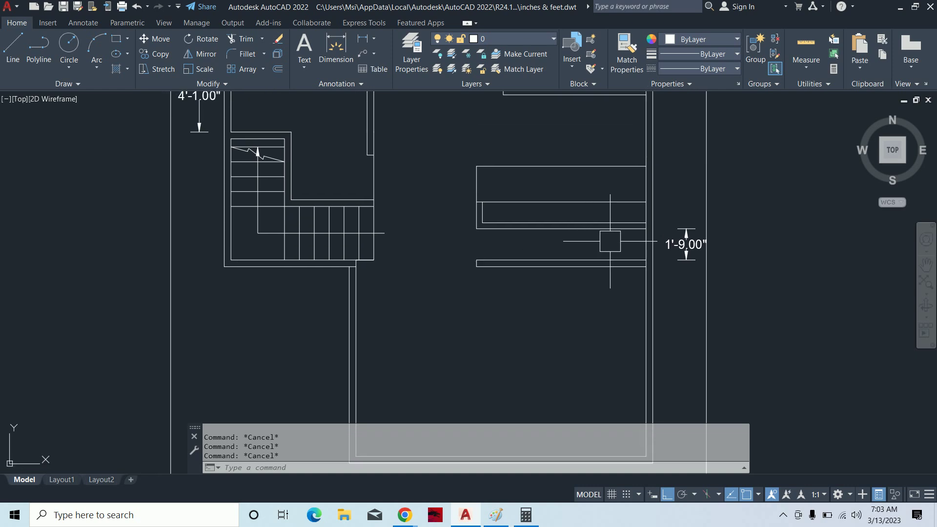
text(dli)
key(Return)
scroll(612, 240, up, 2)
scroll(613, 240, up, 2)
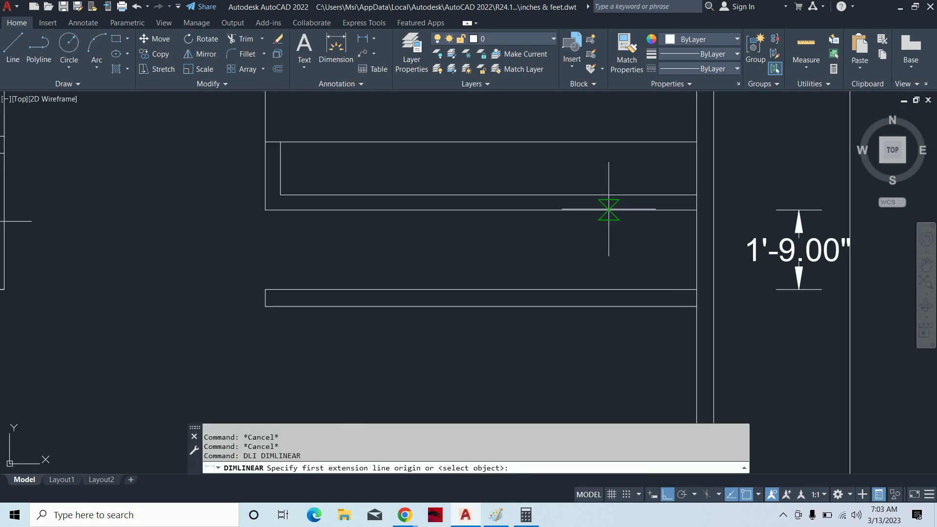
click(608, 210)
click(609, 290)
key(Escape)
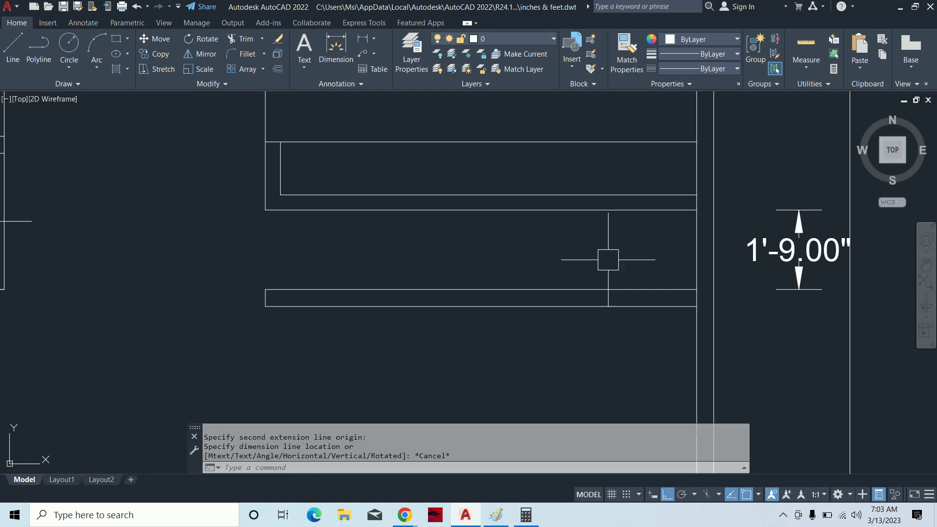
key(Escape)
key(Escape)
key(Escape)
Stretch the kitchen counter lines up 6 inches.
scroll(616, 289, down, 2)
key(Return)
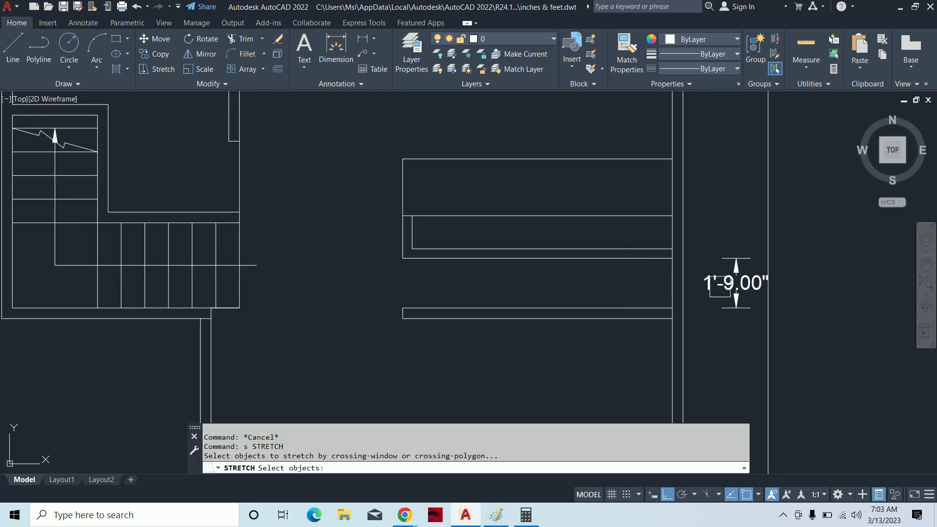
click(341, 134)
click(336, 212)
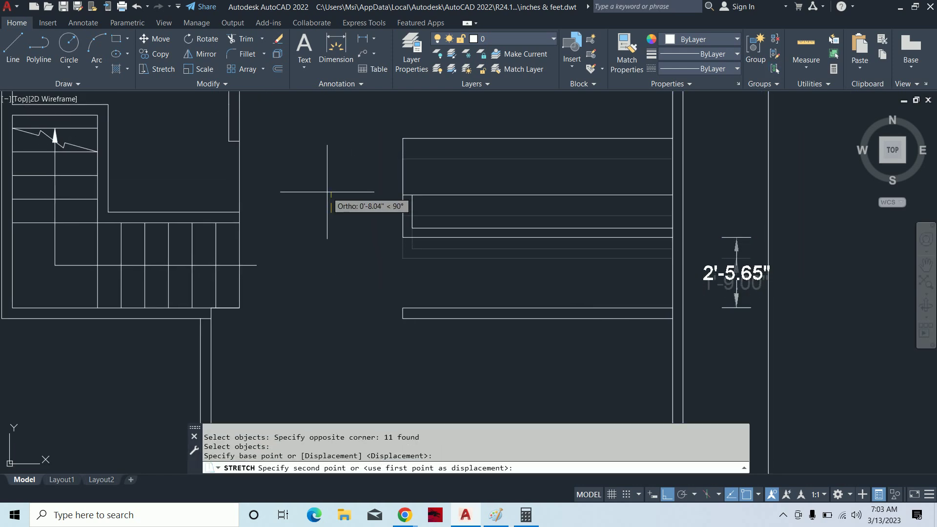
text(6)
key(Return)
scroll(457, 180, down, 3)
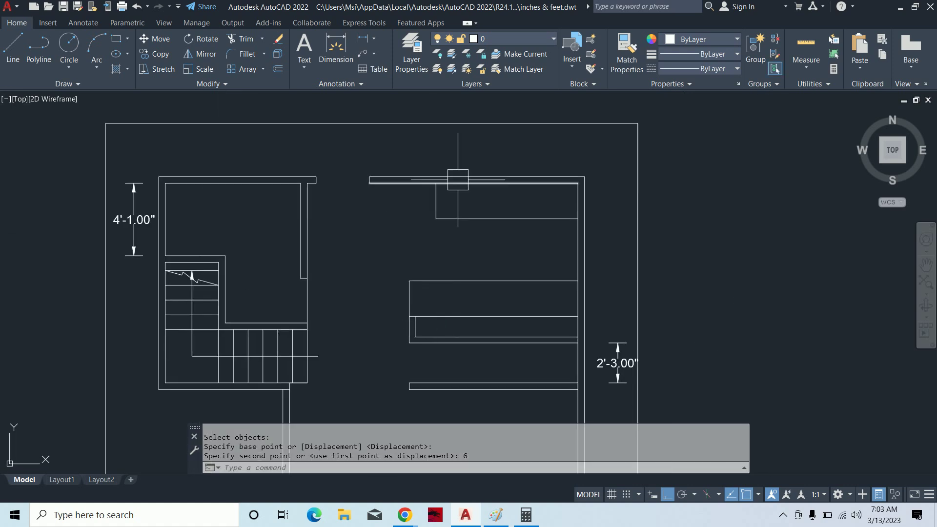
key(Escape)
key(Escape)
key(Escape)
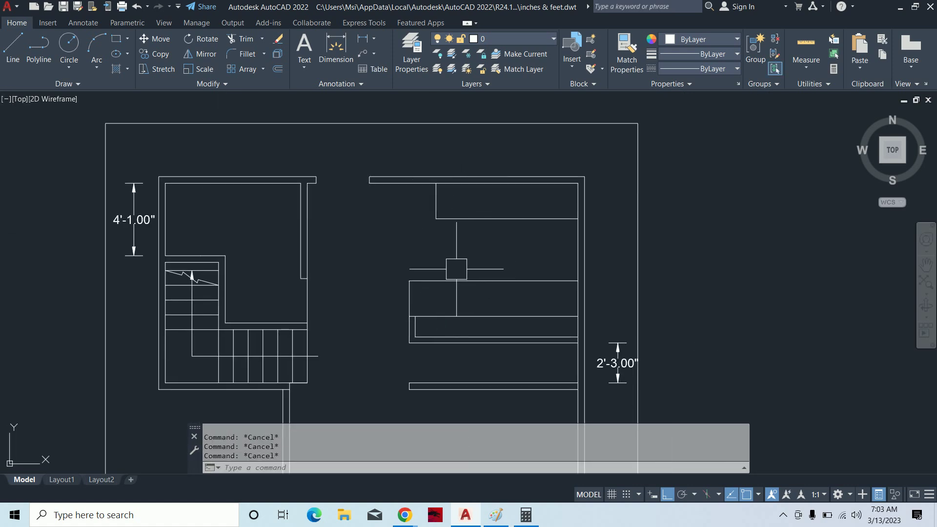
Dimension the 3'-6" gap from the top wall to the counter, placed left of the counter.
text(dli)
key(Return)
click(478, 281)
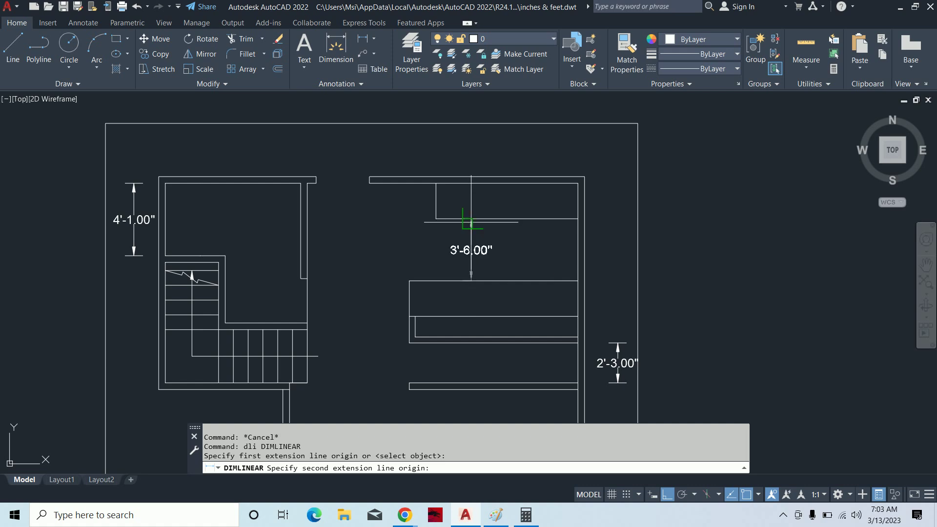
click(475, 218)
scroll(476, 242, up, 4)
click(324, 210)
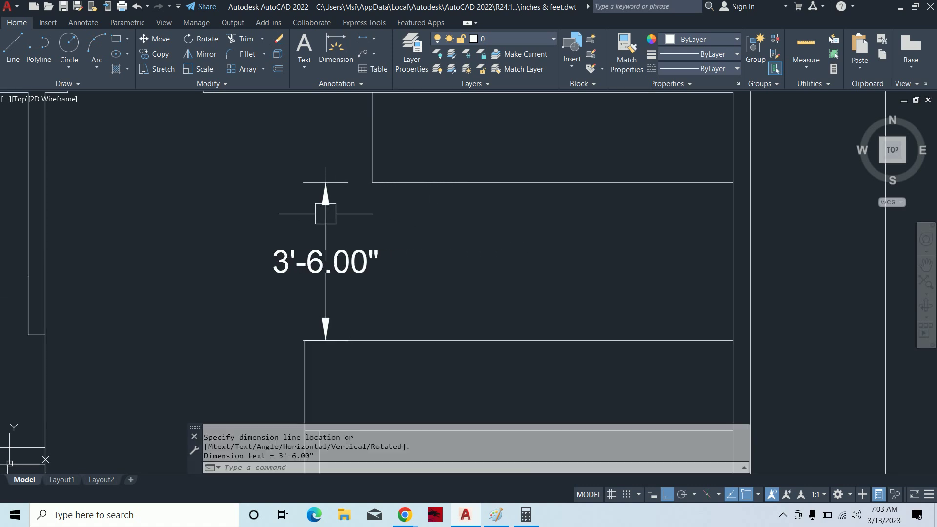
key(Escape)
key(Escape)
scroll(415, 263, down, 2)
scroll(454, 219, down, 2)
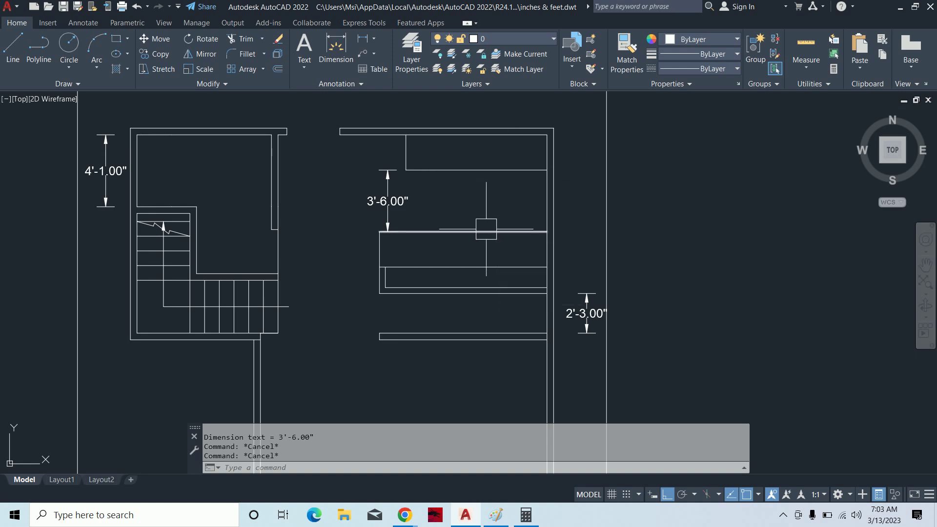
middle_drag(486, 229, 486, 169)
scroll(525, 223, up, 2)
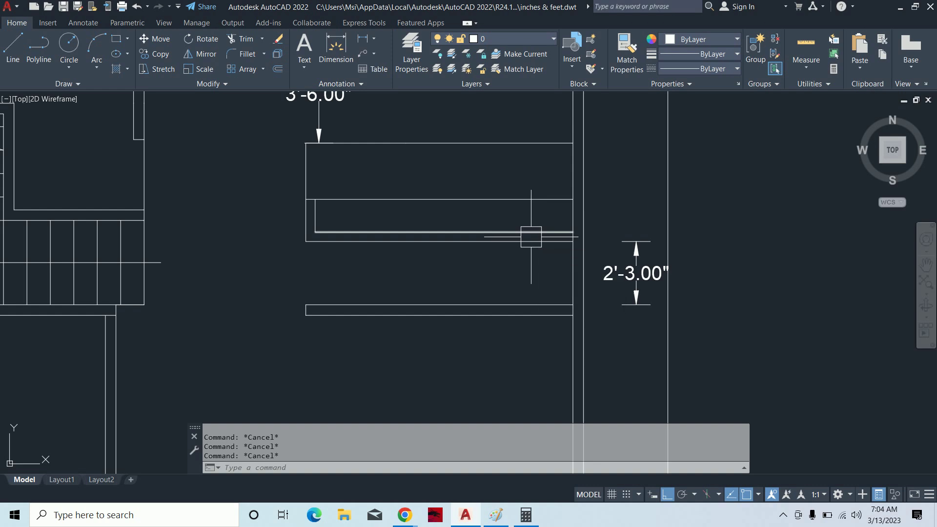
scroll(529, 237, down, 2)
scroll(511, 244, down, 2)
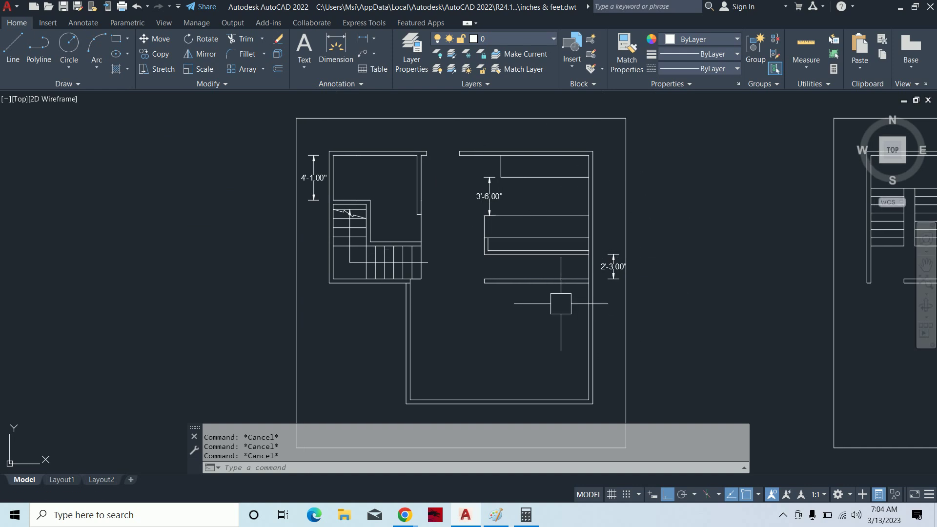
middle_drag(522, 291, 528, 291)
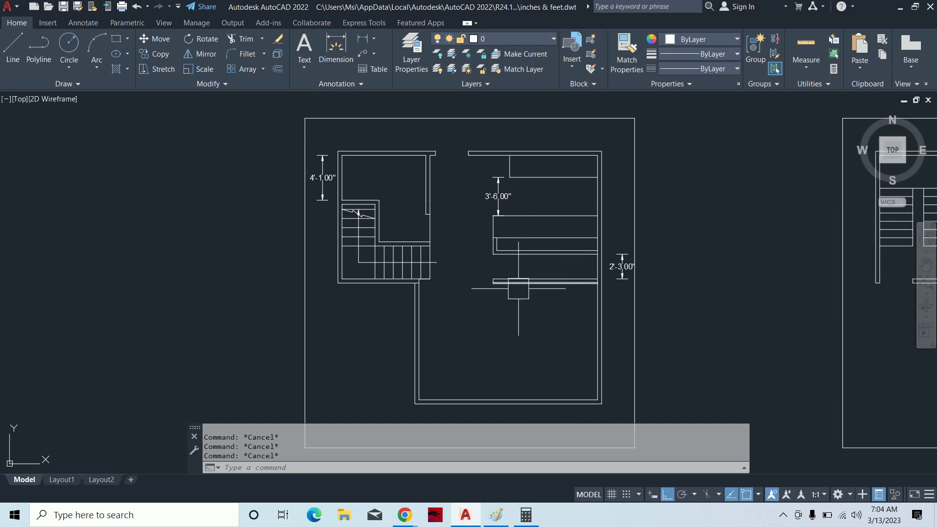
scroll(518, 289, down, 2)
middle_drag(580, 272, 569, 266)
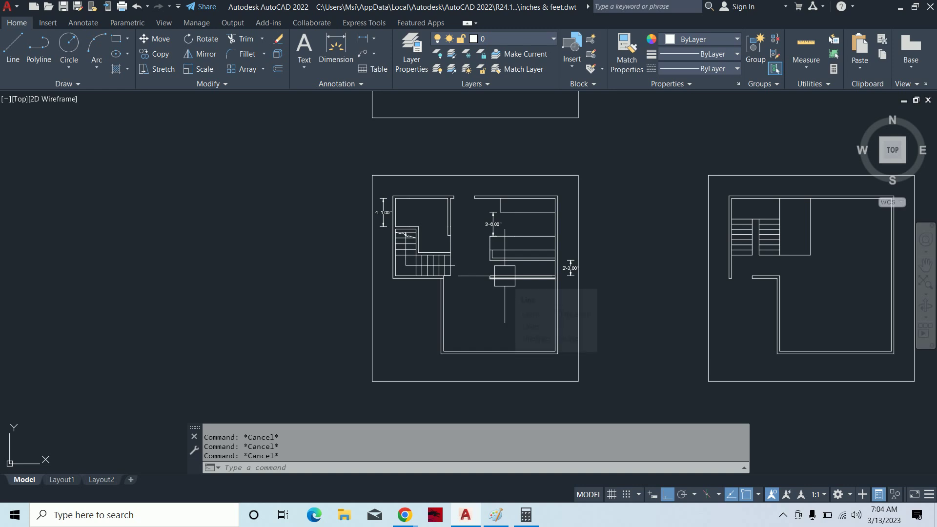